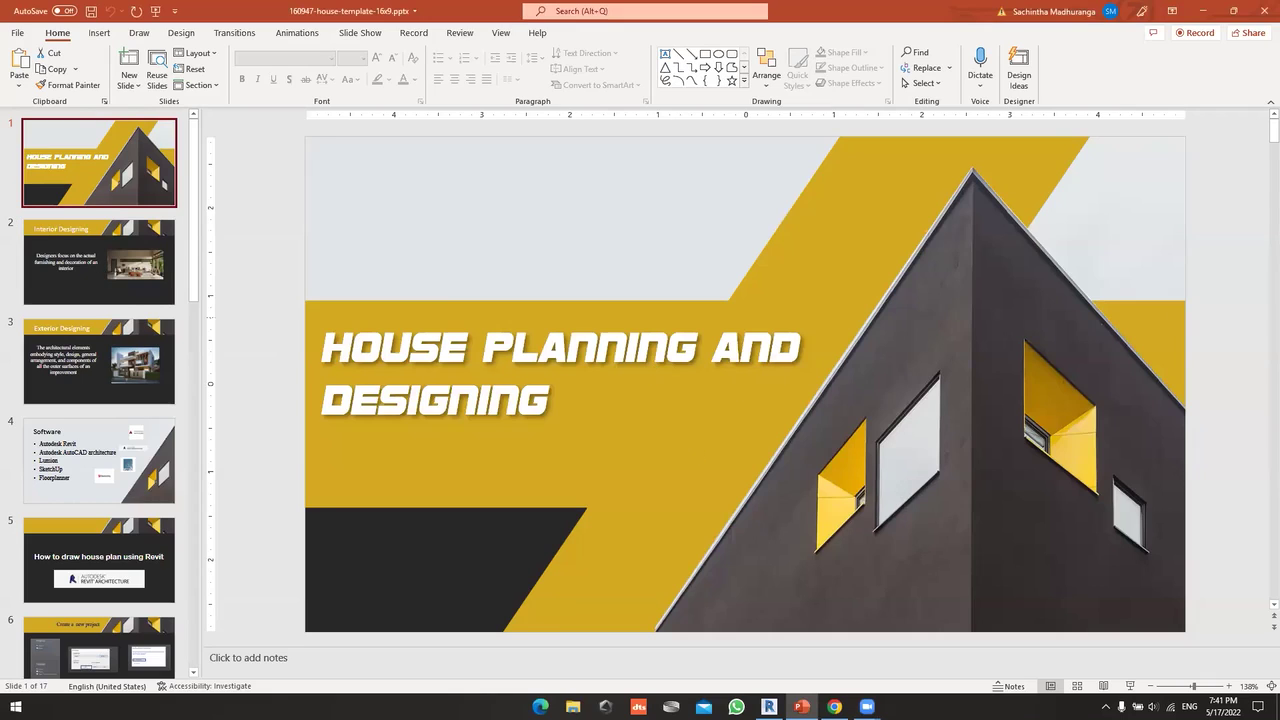
- Start the slide show from the beginning, full screen, to reach the Interior Designing slide
key(F5)
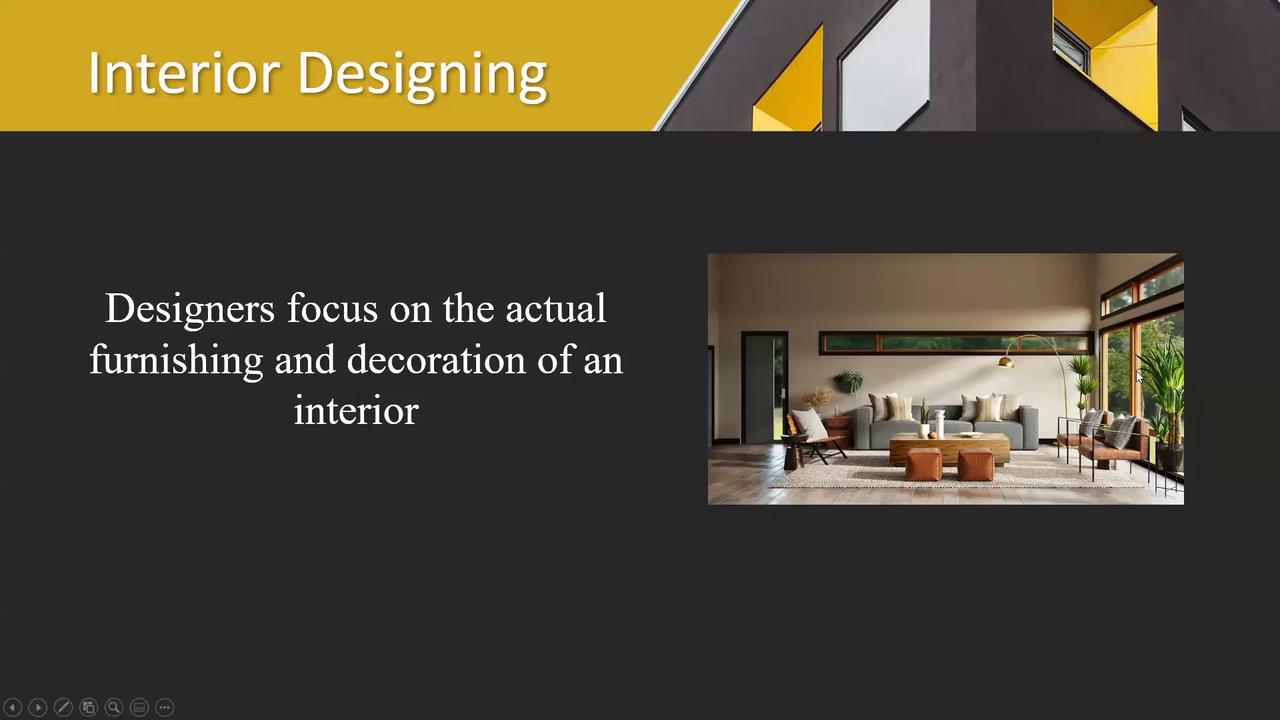
- Advance the slide show past Exterior Designing to the Software slide
click(1068, 510)
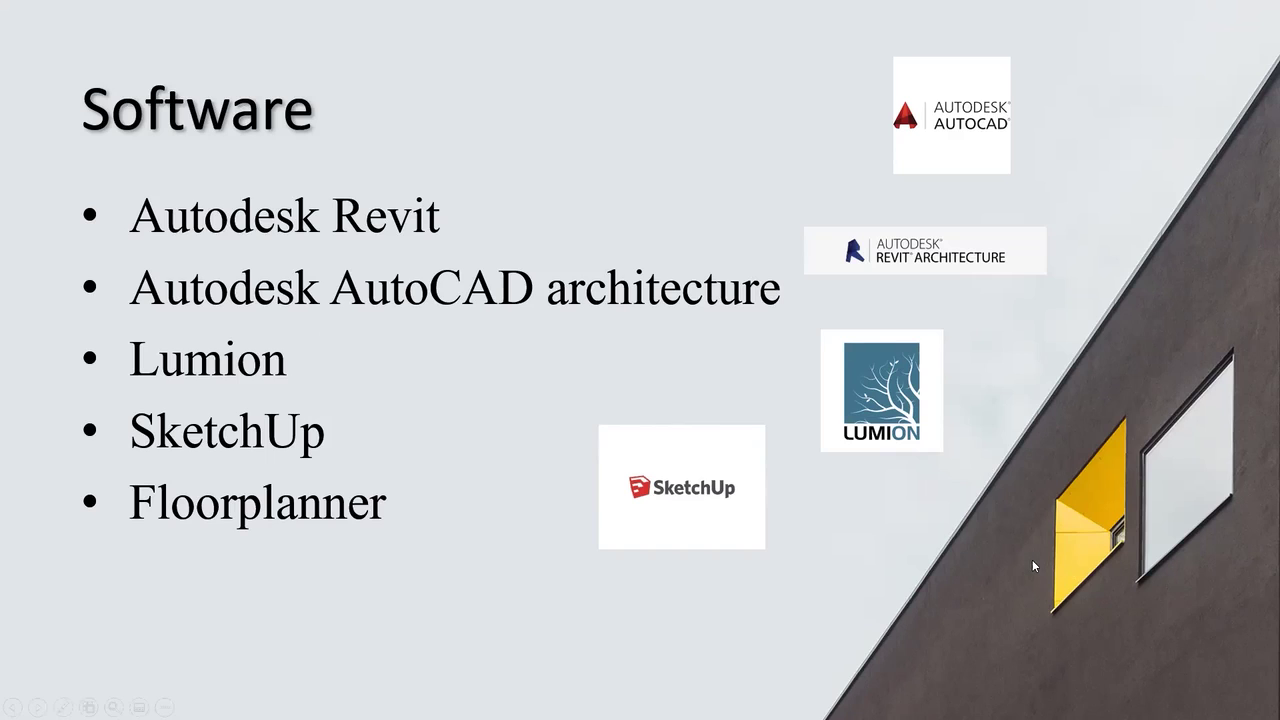
- Advance to the 'How to draw house plan using Revit' title slide
click(1075, 540)
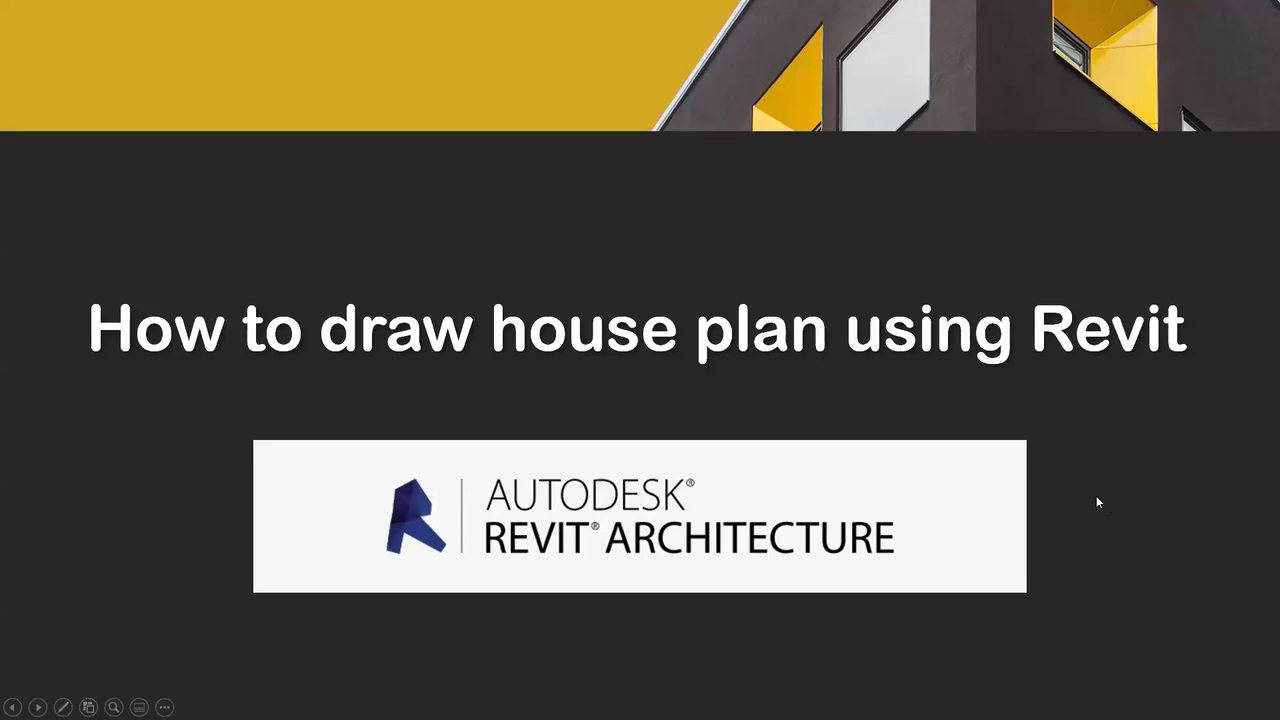
- Show the Create a new project slide, then switch from PowerPoint over to Revit
key(Right)
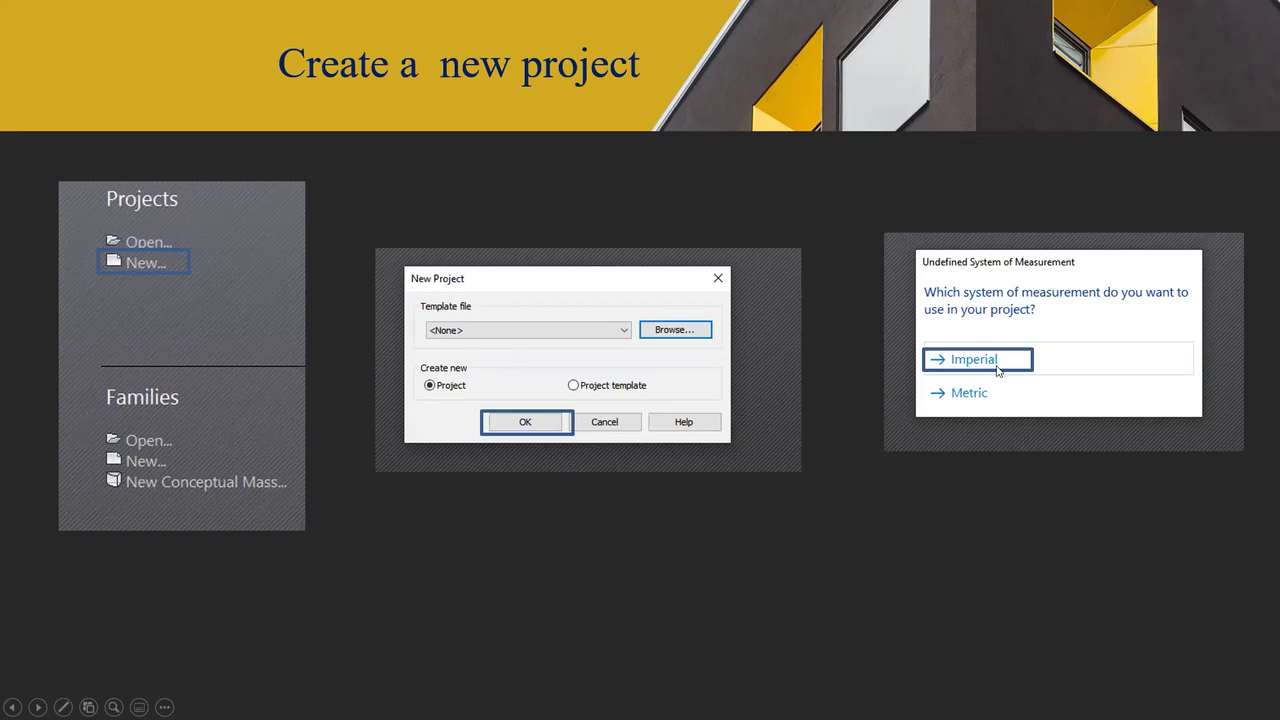
key(alt+Tab)
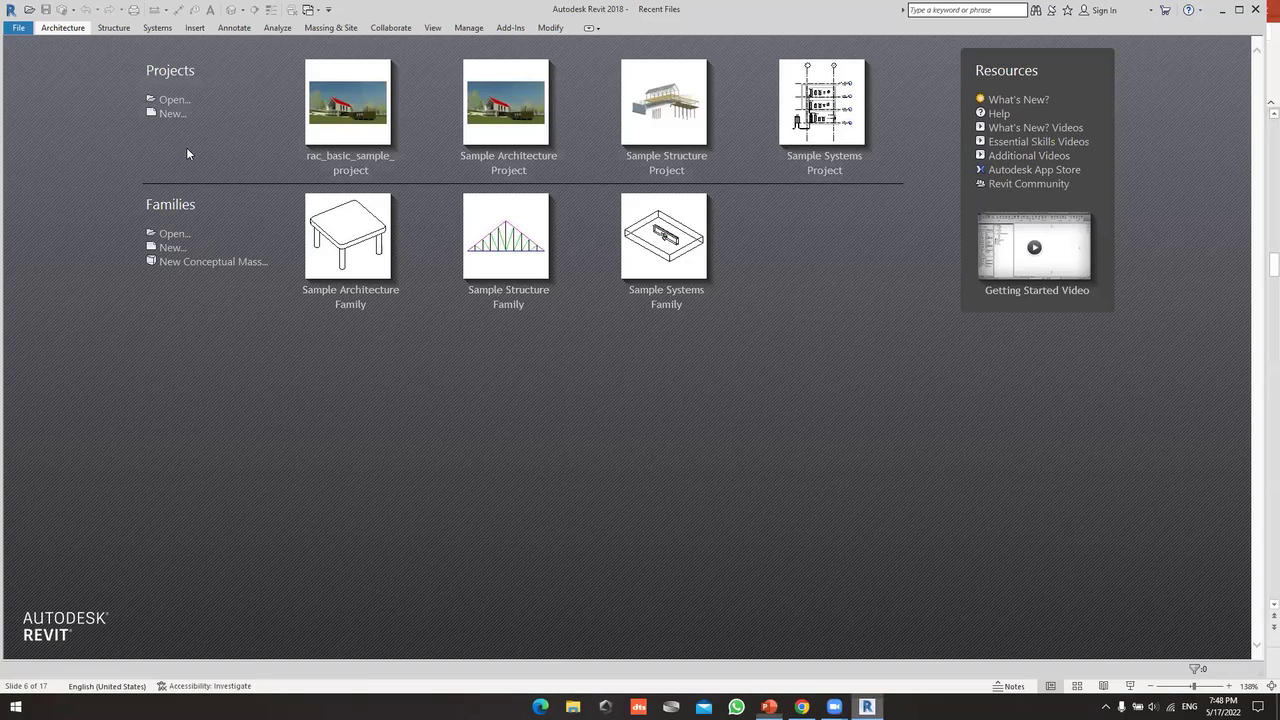
- Create a blank project, Project1, with template file set to <None>
click(170, 114)
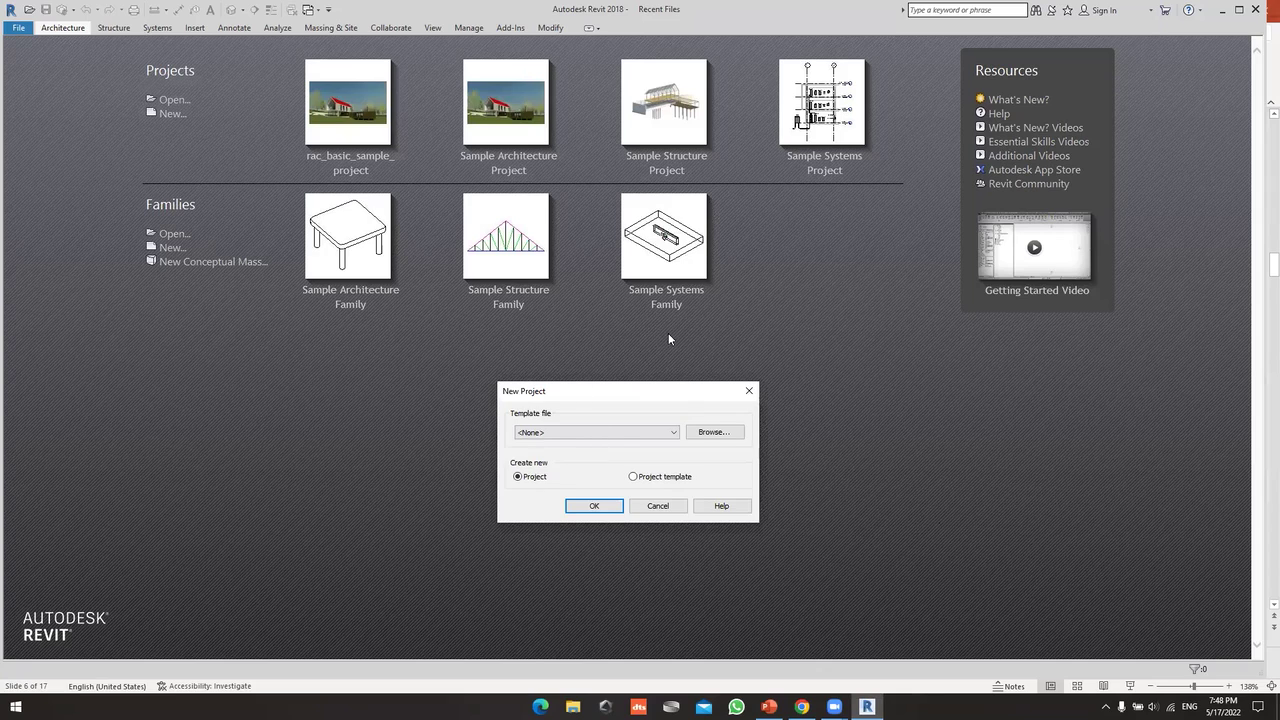
key(Return)
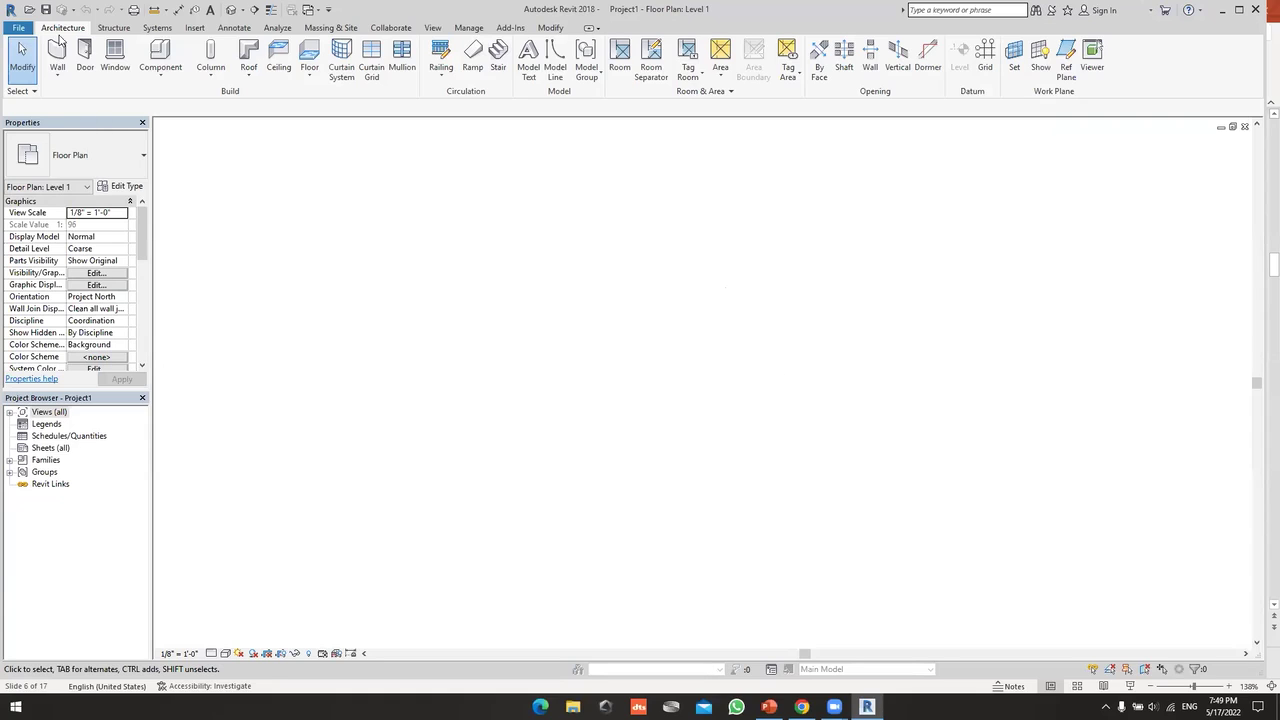
key(w)
key(a)
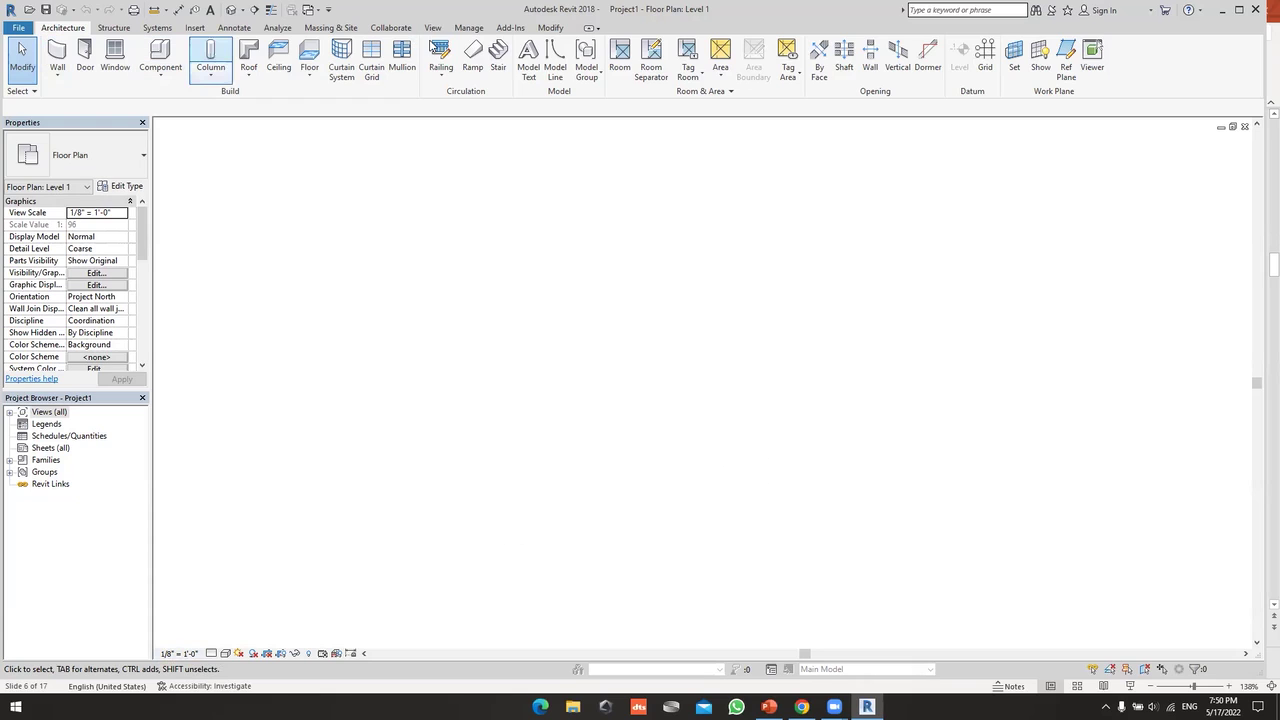
- Browse the View and Insert ribbon tools, then go to Manage > Project Units
click(432, 27)
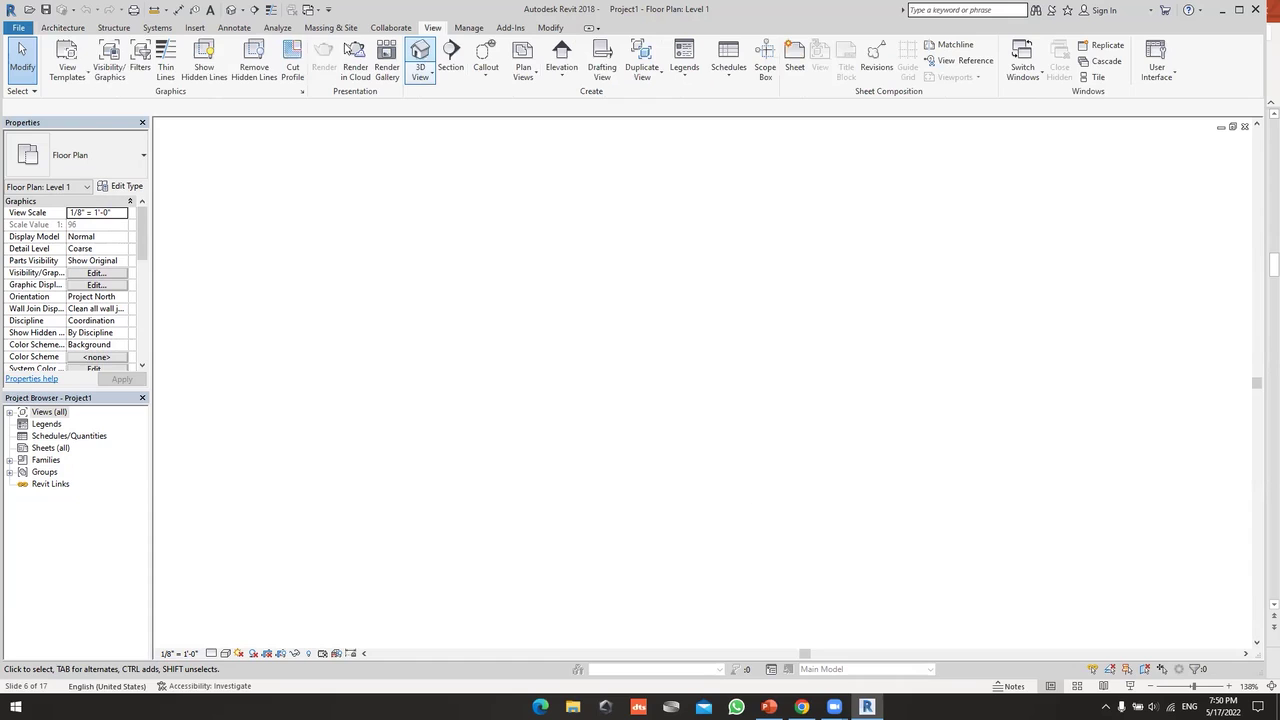
click(205, 30)
scroll(200, 30, up, 2)
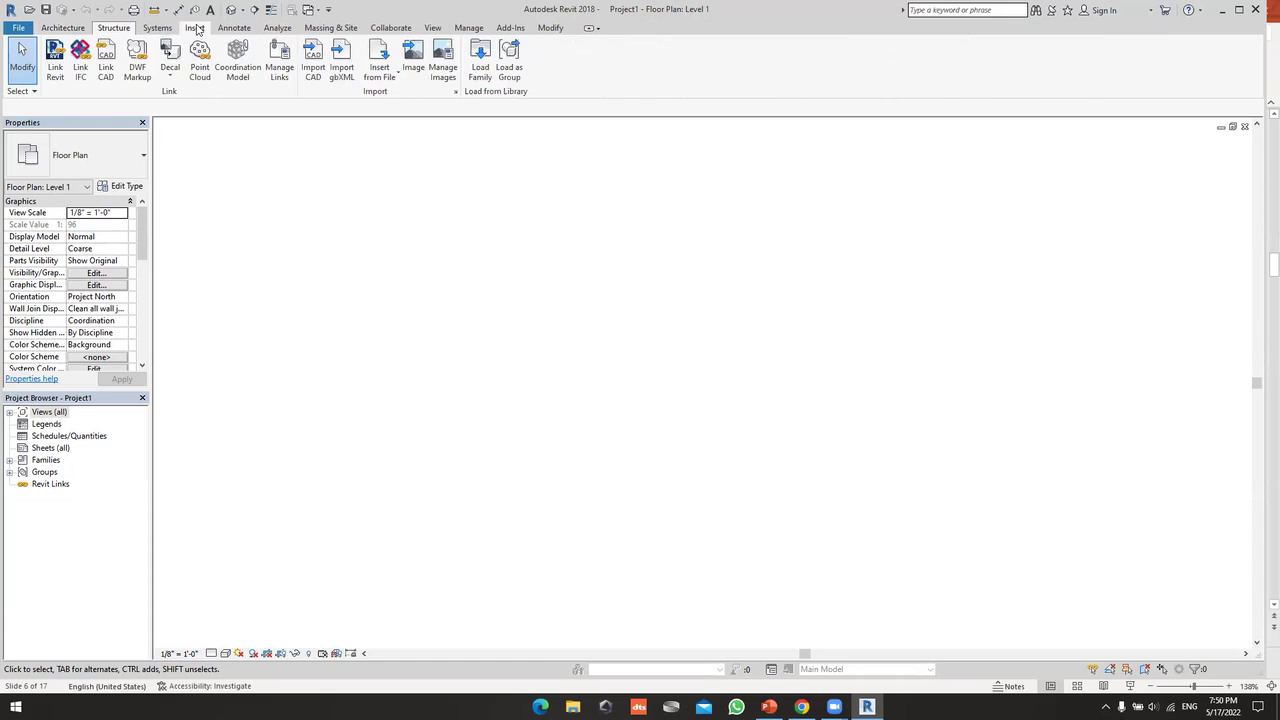
scroll(205, 35, down, 2)
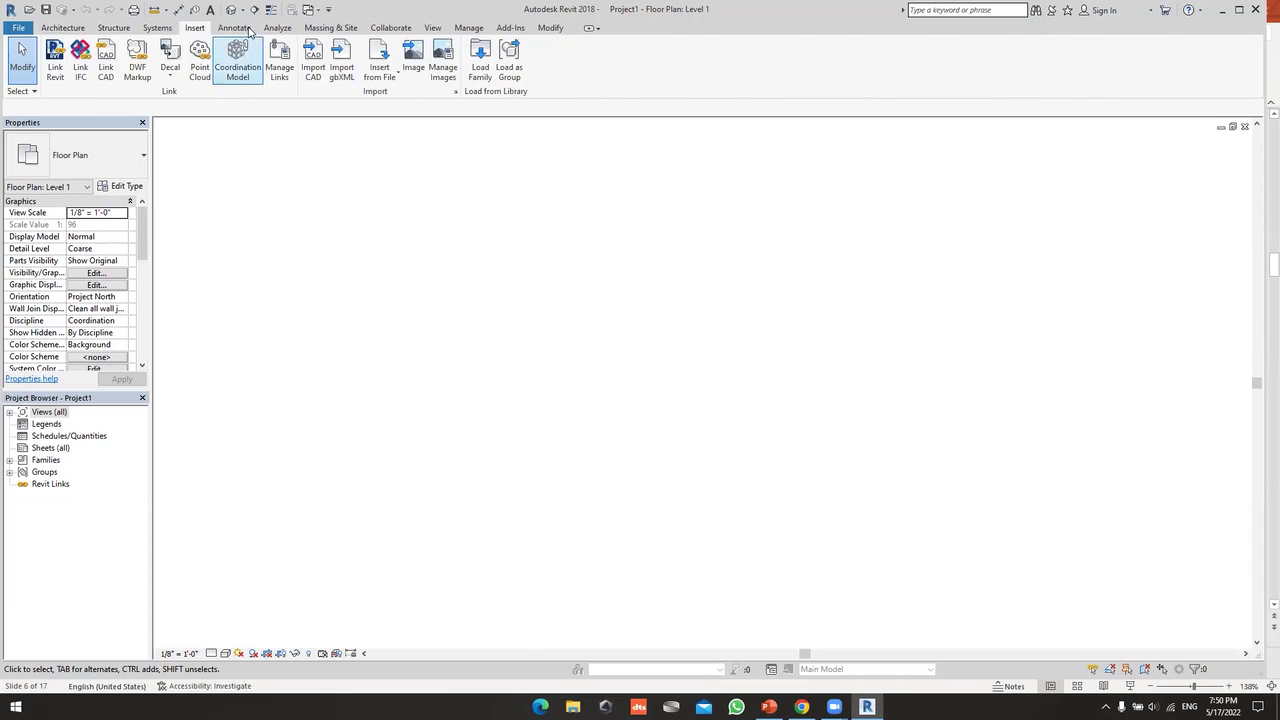
scroll(255, 33, down, 1)
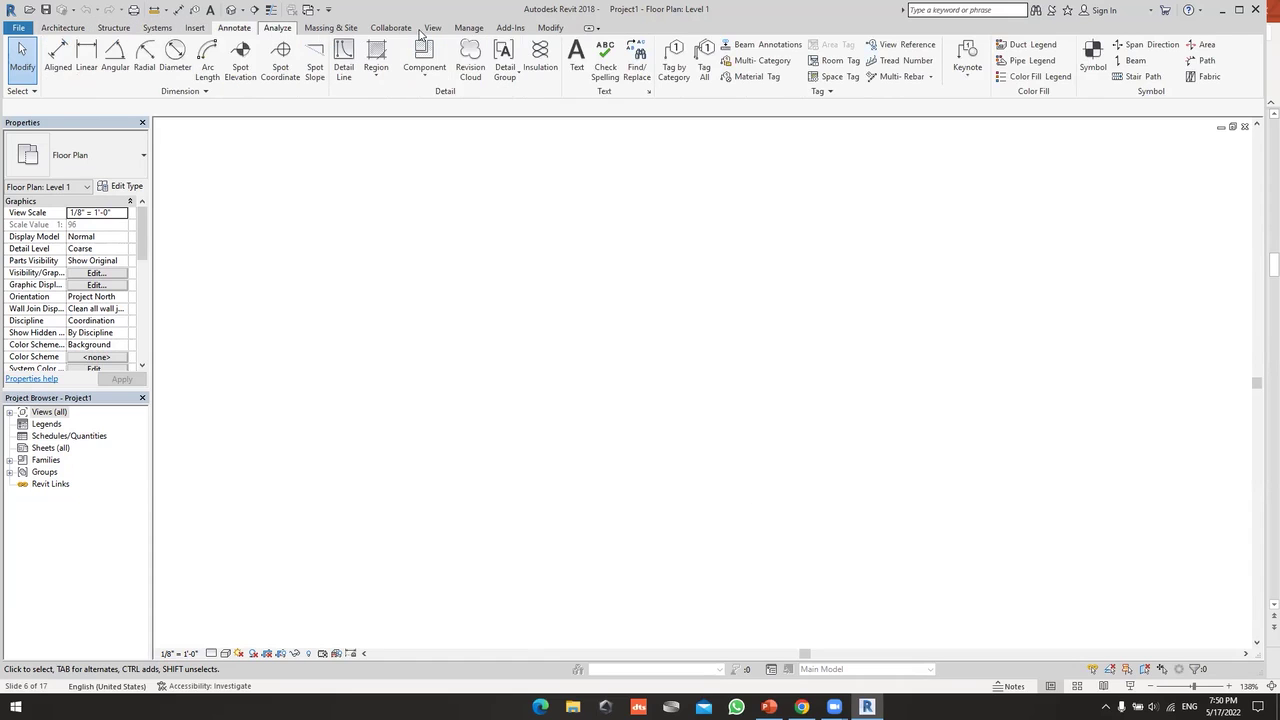
scroll(440, 37, down, 2)
scroll(432, 55, down, 2)
scroll(437, 53, down, 1)
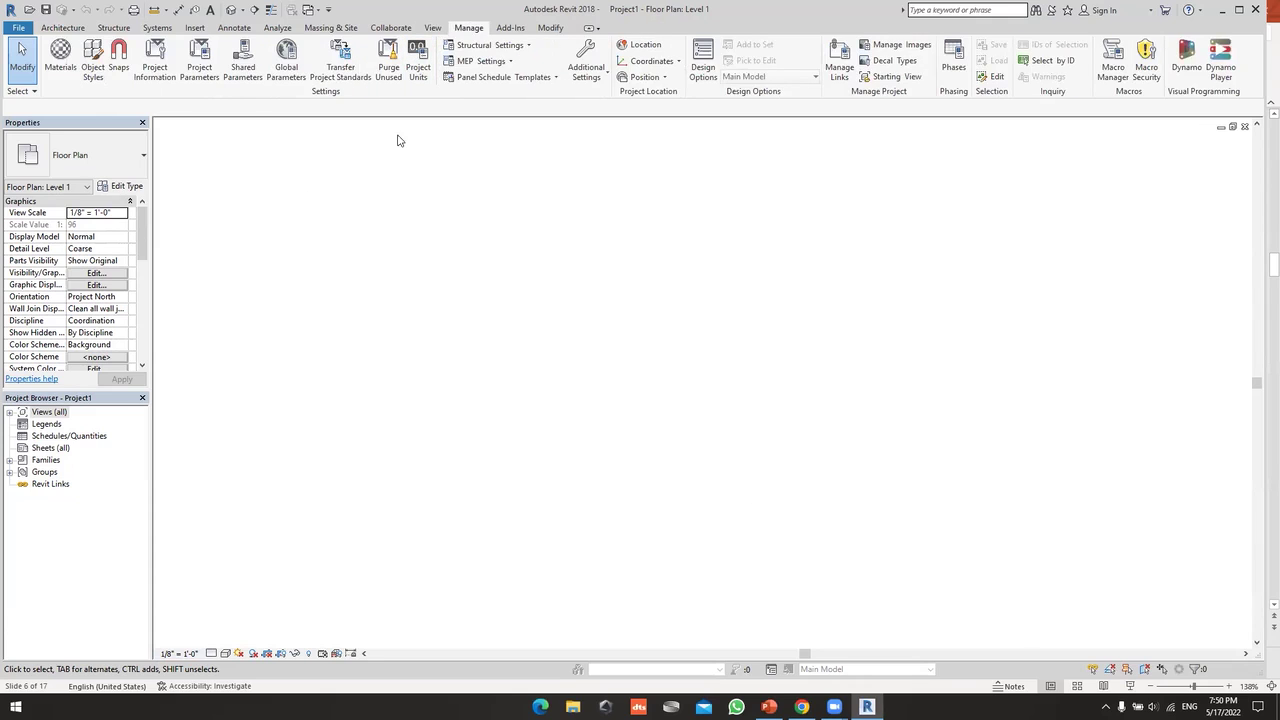
click(424, 76)
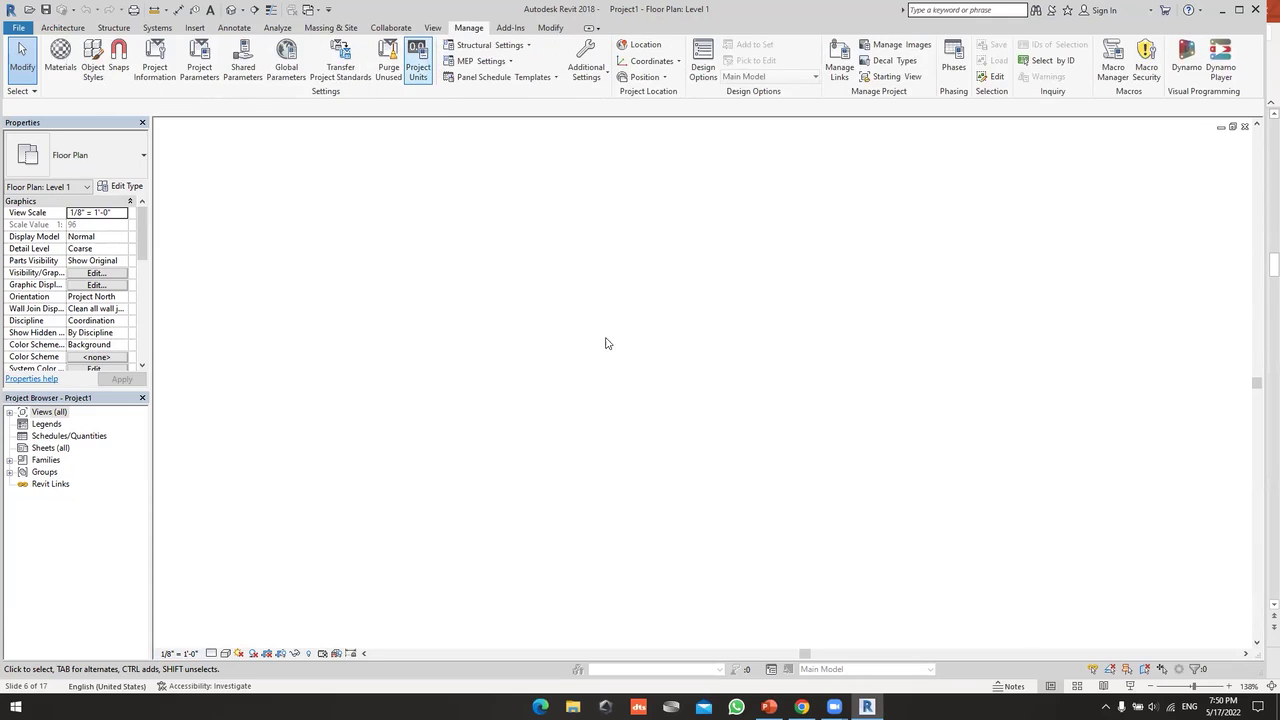
- Set the Length format to feet and fractional inches, rounded to the nearest 1/8"
click(715, 249)
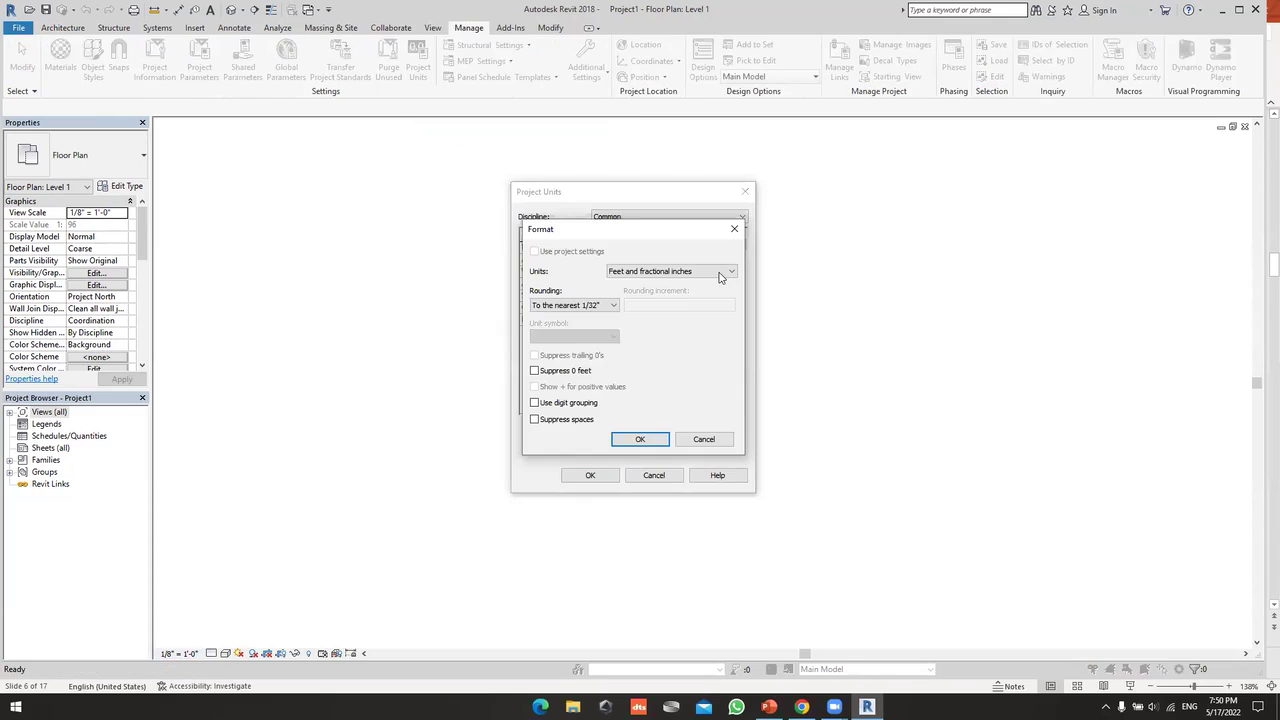
click(719, 274)
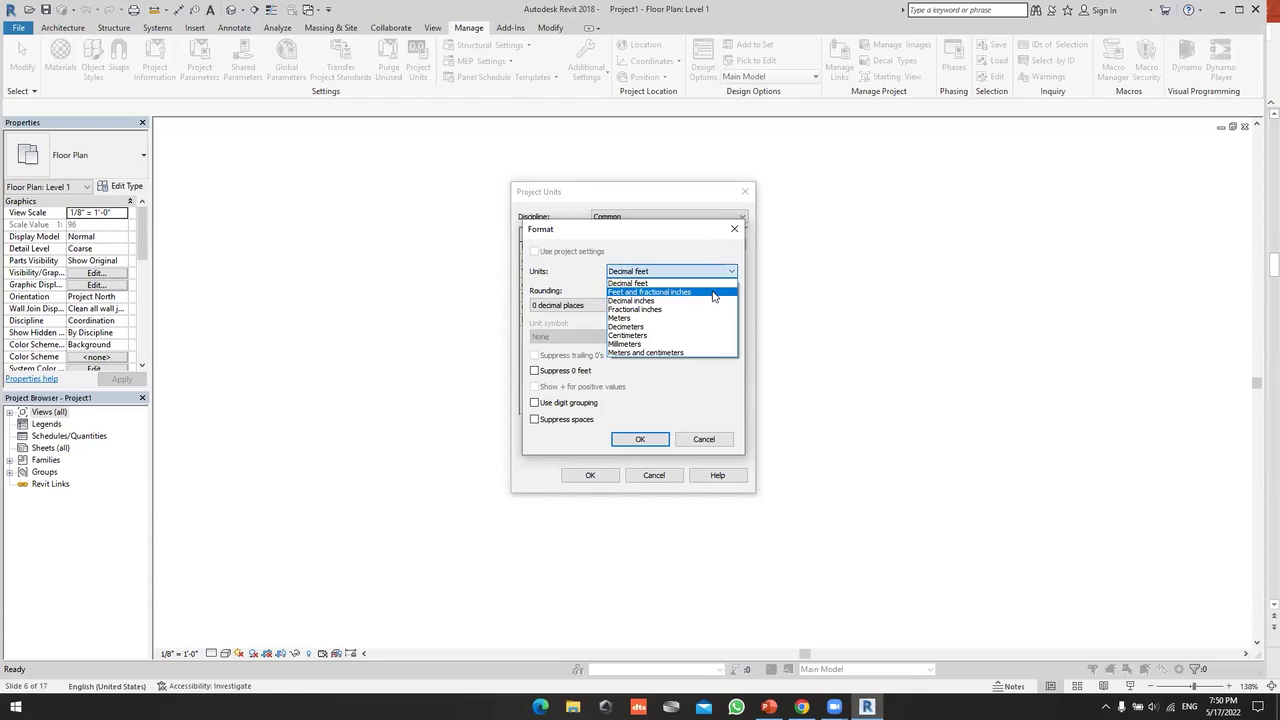
click(714, 292)
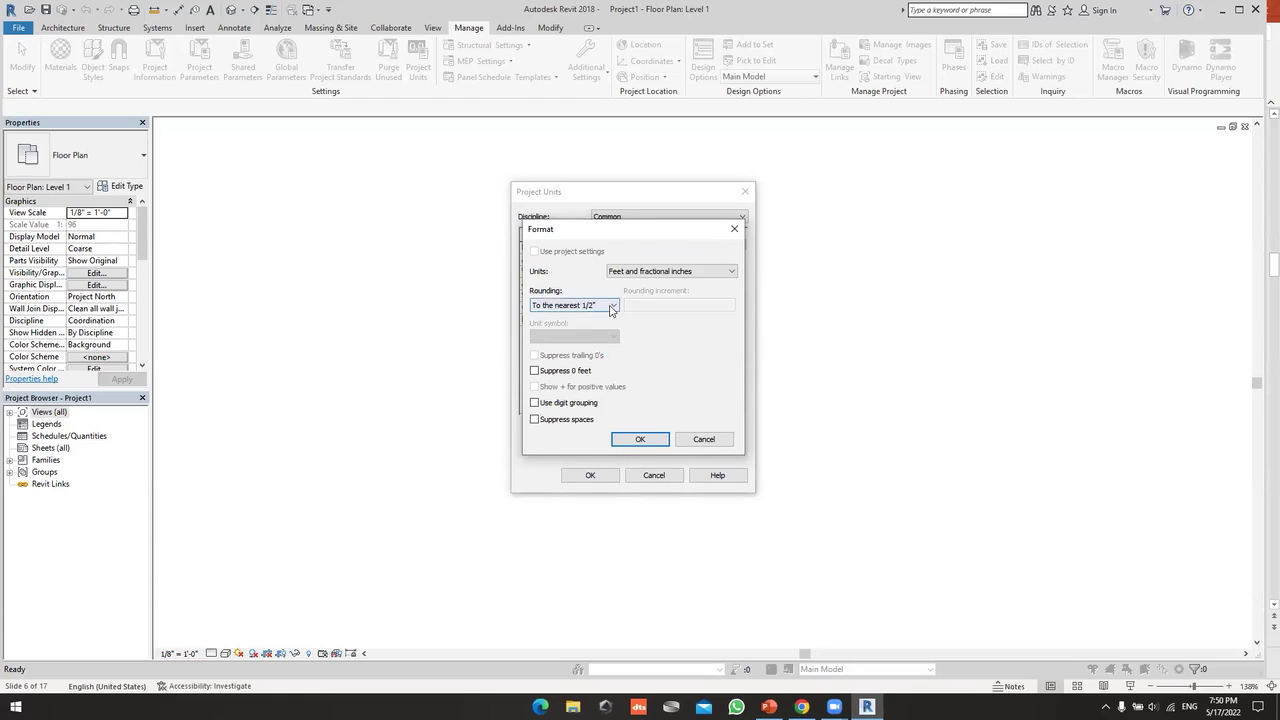
click(612, 306)
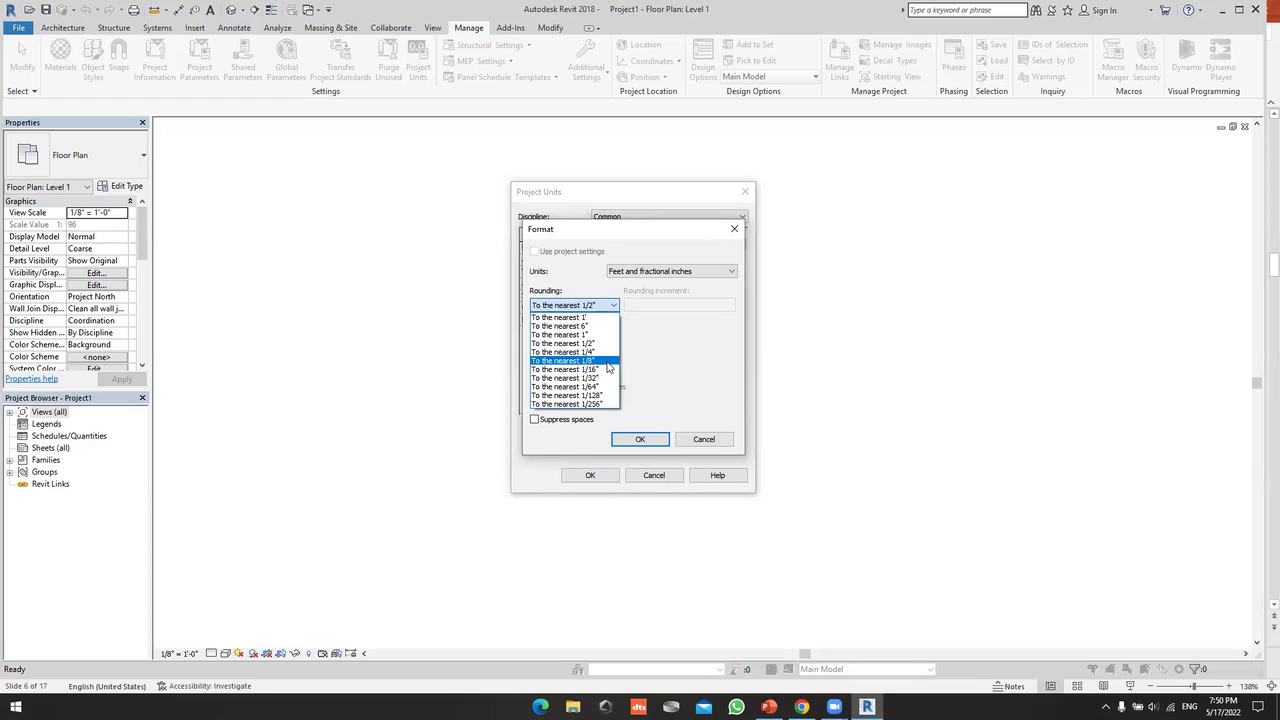
click(642, 444)
click(642, 444)
click(603, 478)
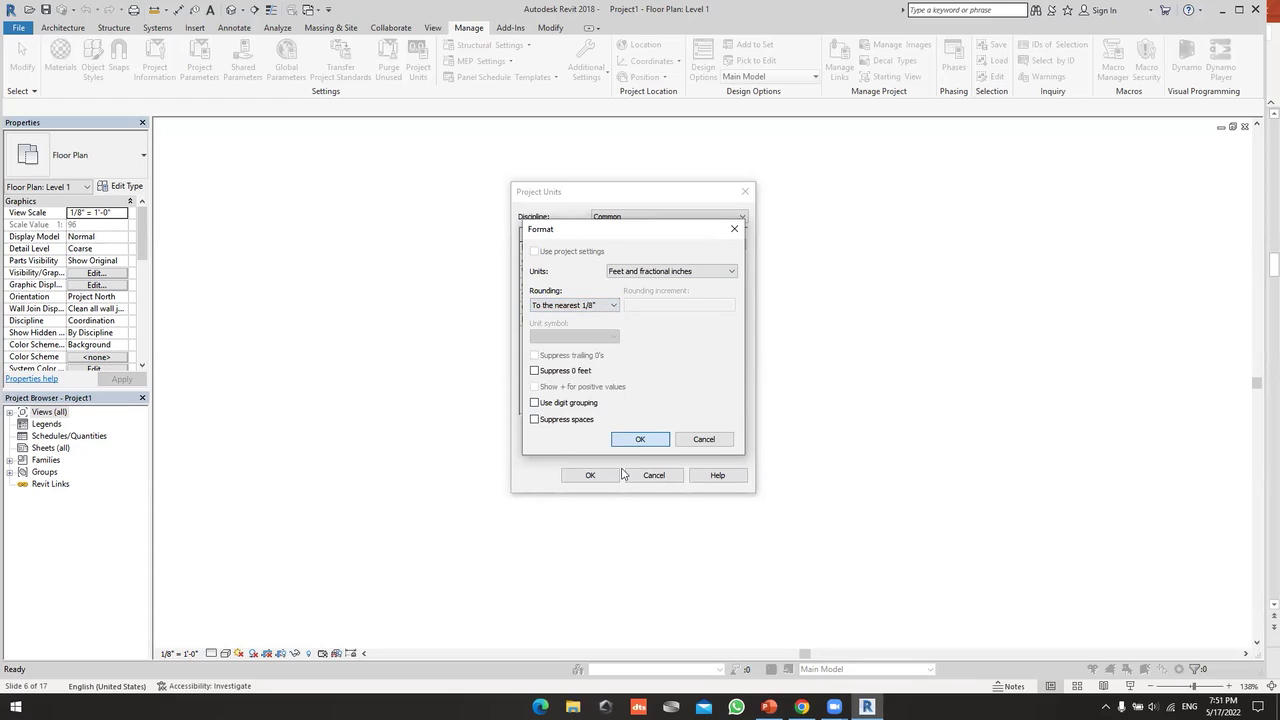
click(180, 653)
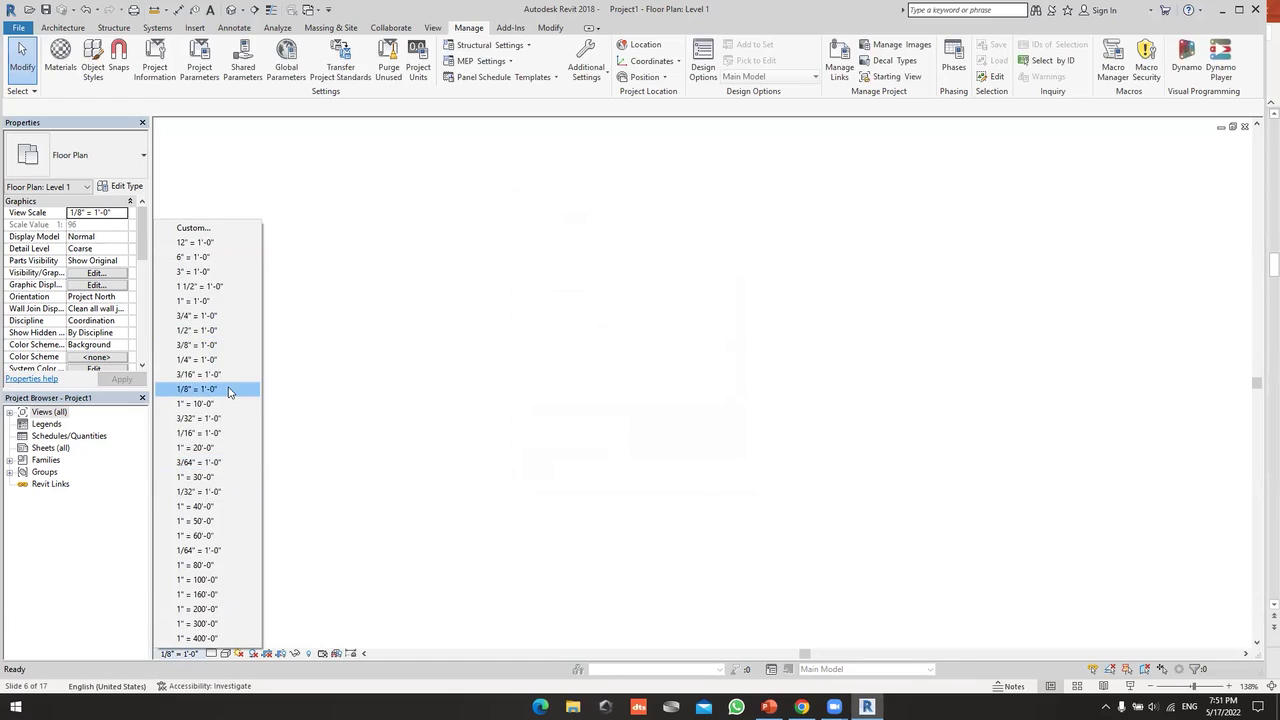
- Keep the Level 1 plan's view scale at 1/8" = 1'-0"
click(728, 356)
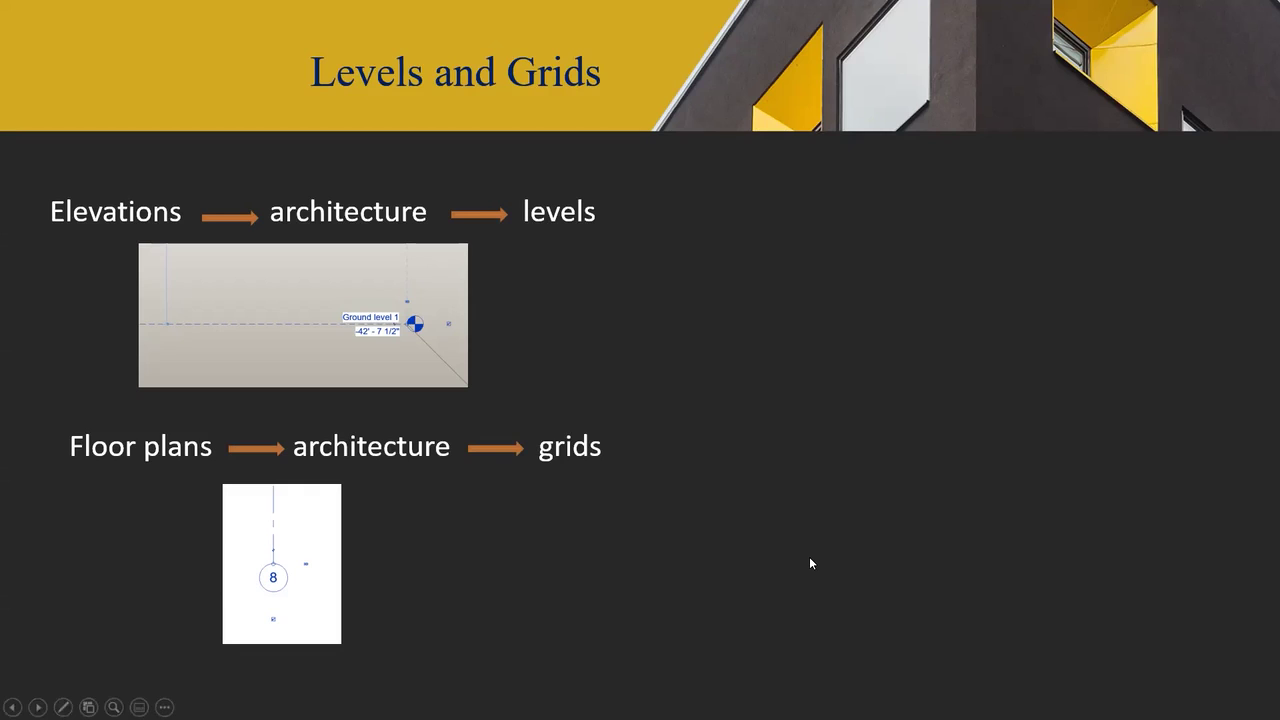
- Switch from the Levels and Grids slideshow back to Revit's West elevation
key(alt+Tab)
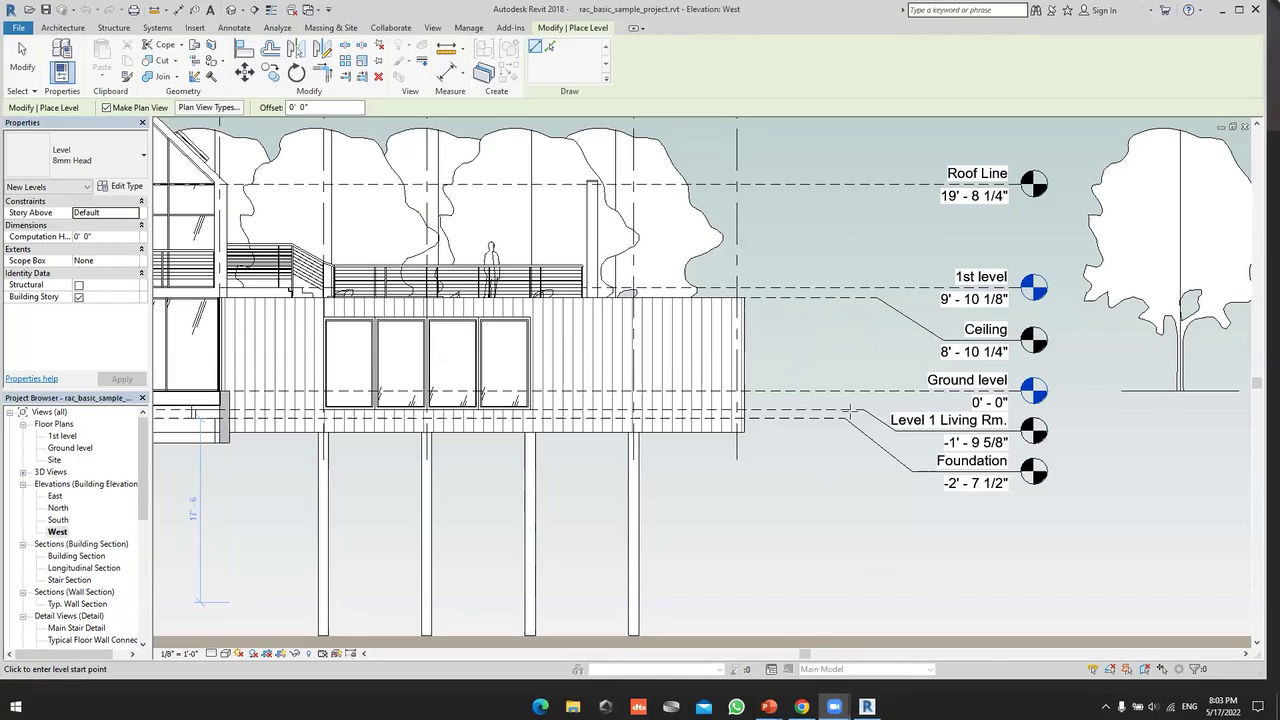
- Draw a level line below Foundation, creating Ground level 2 at -13' - 7 1/2"
scroll(785, 287, down, 2)
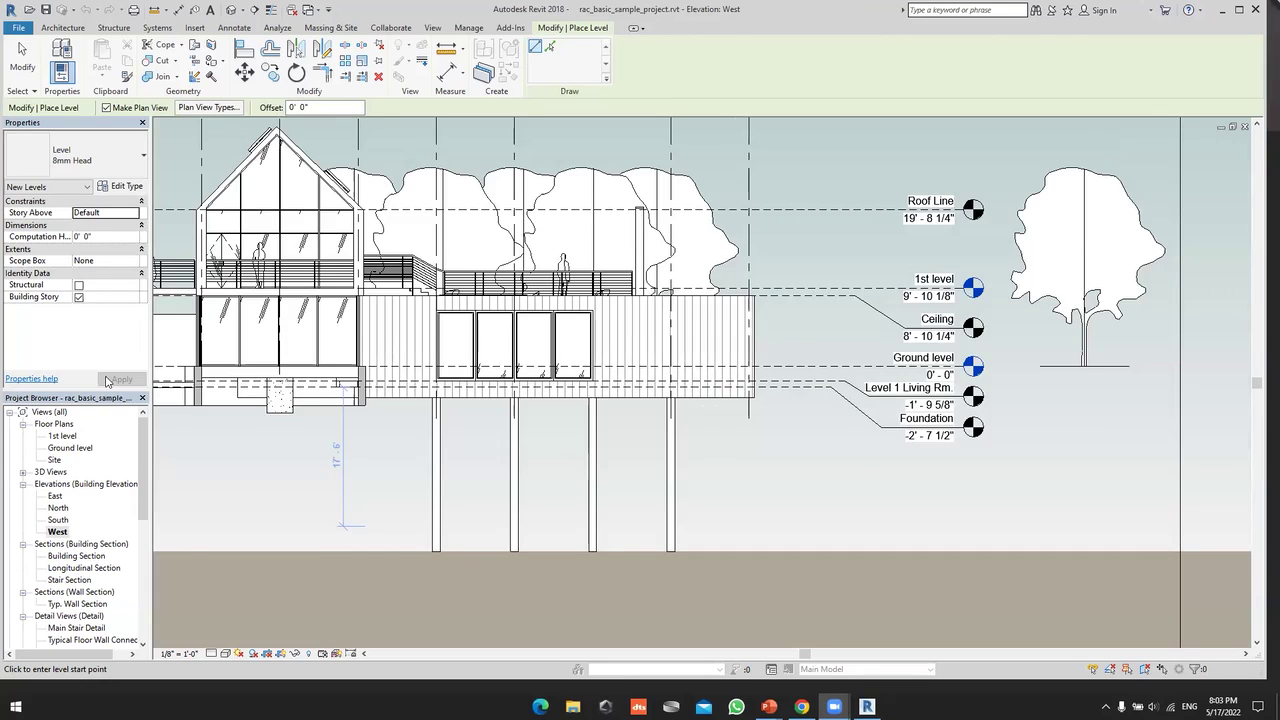
key(Escape)
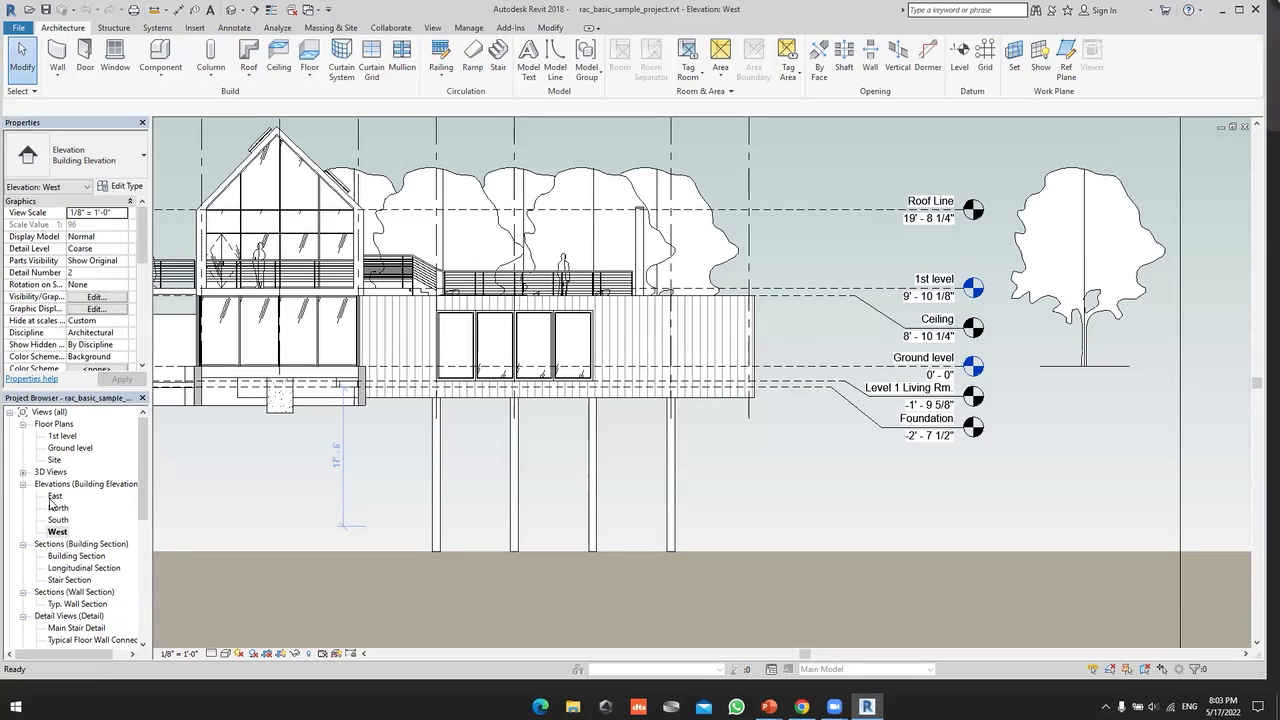
click(60, 484)
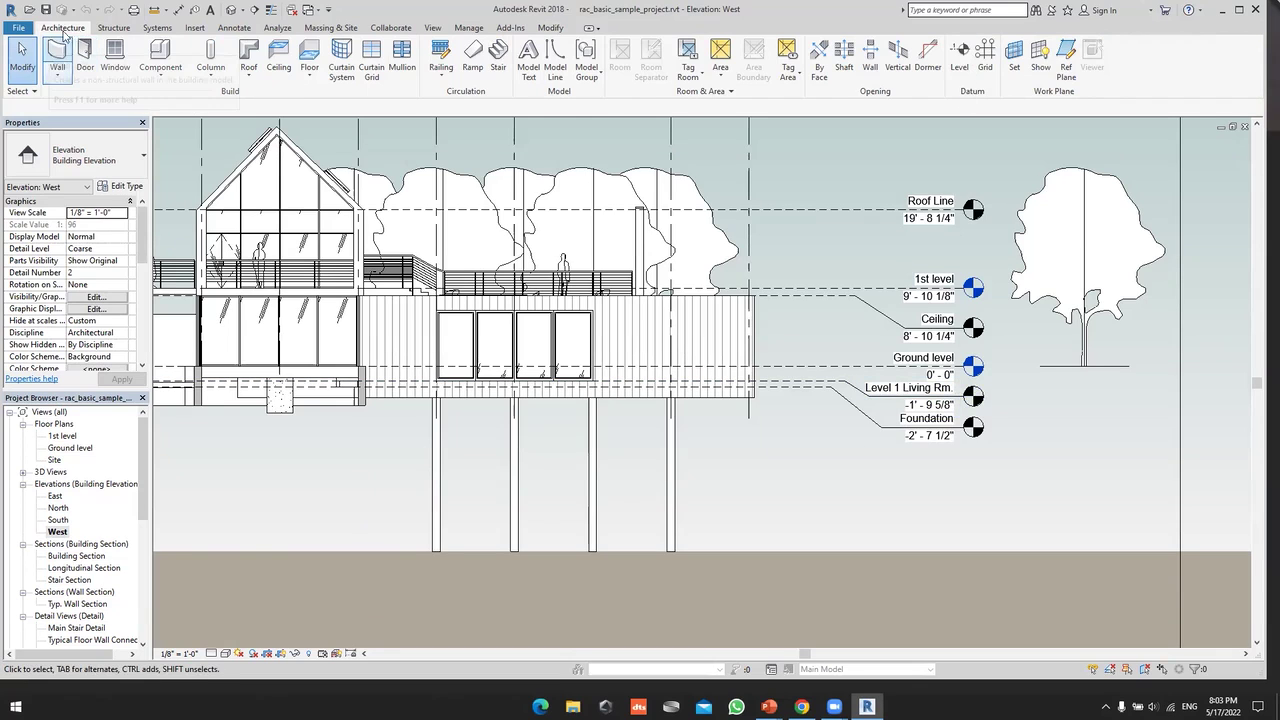
click(60, 50)
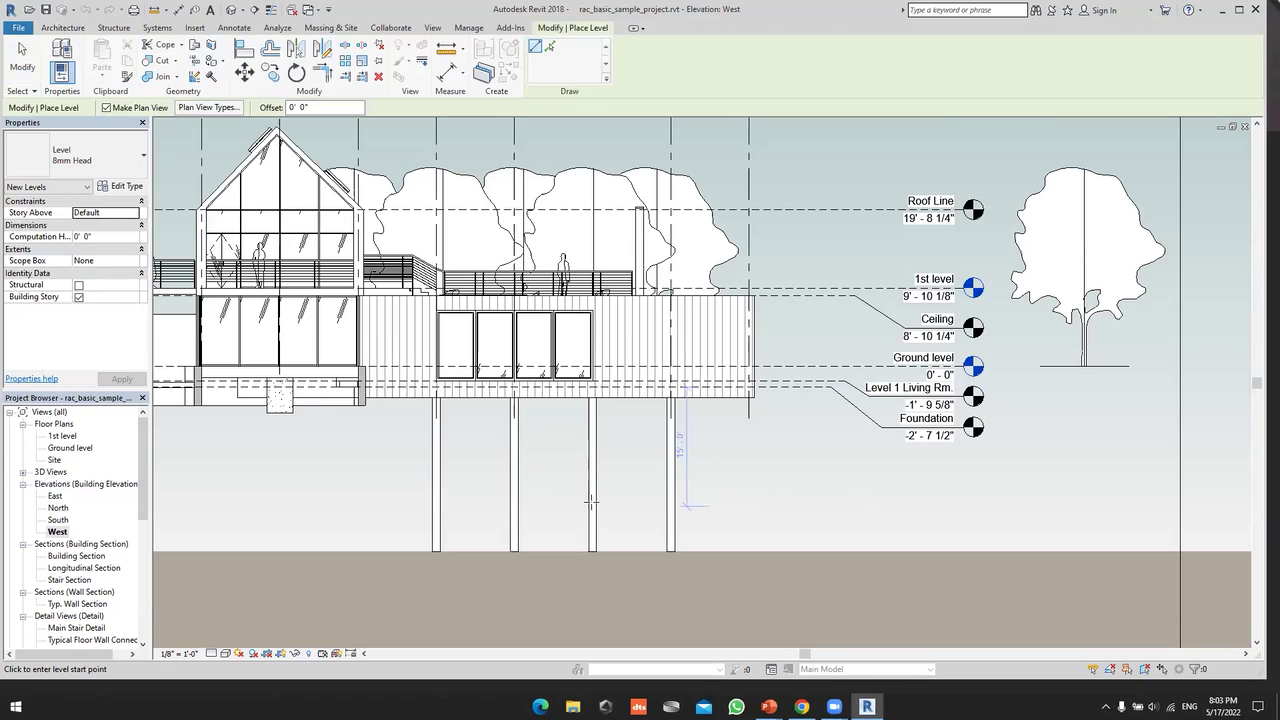
scroll(348, 475, down, 4)
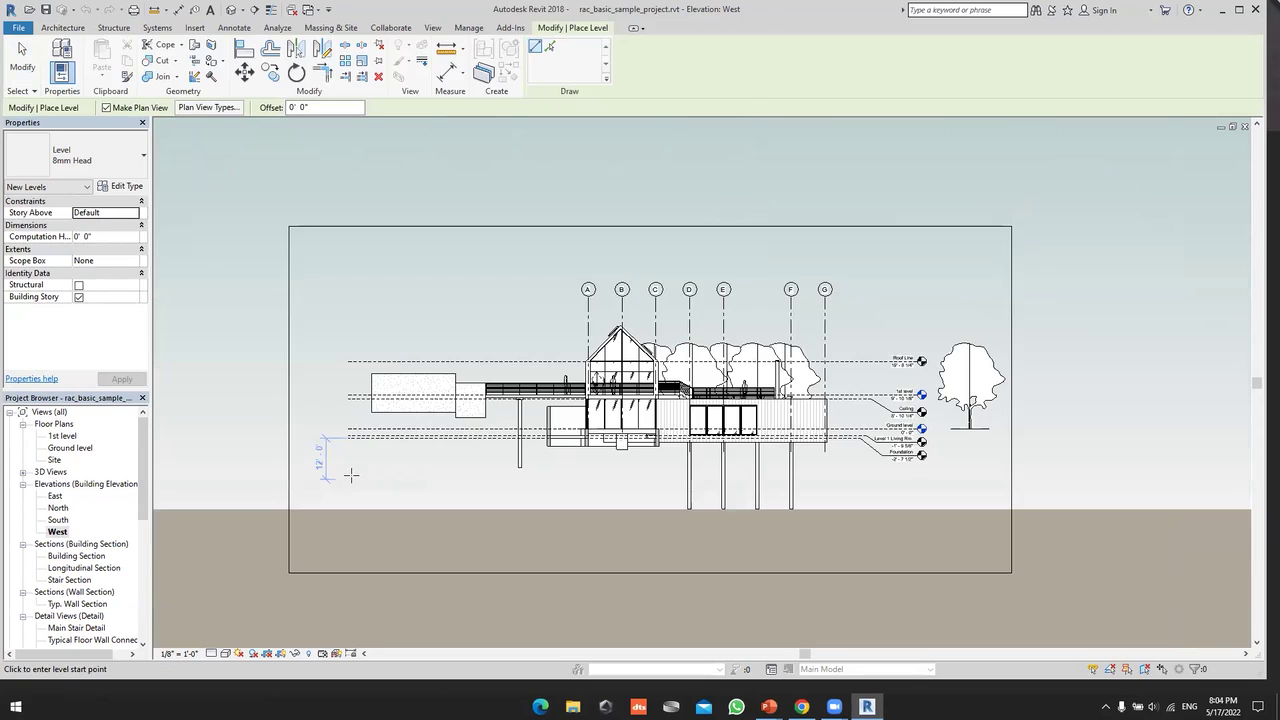
click(1005, 476)
click(1005, 476)
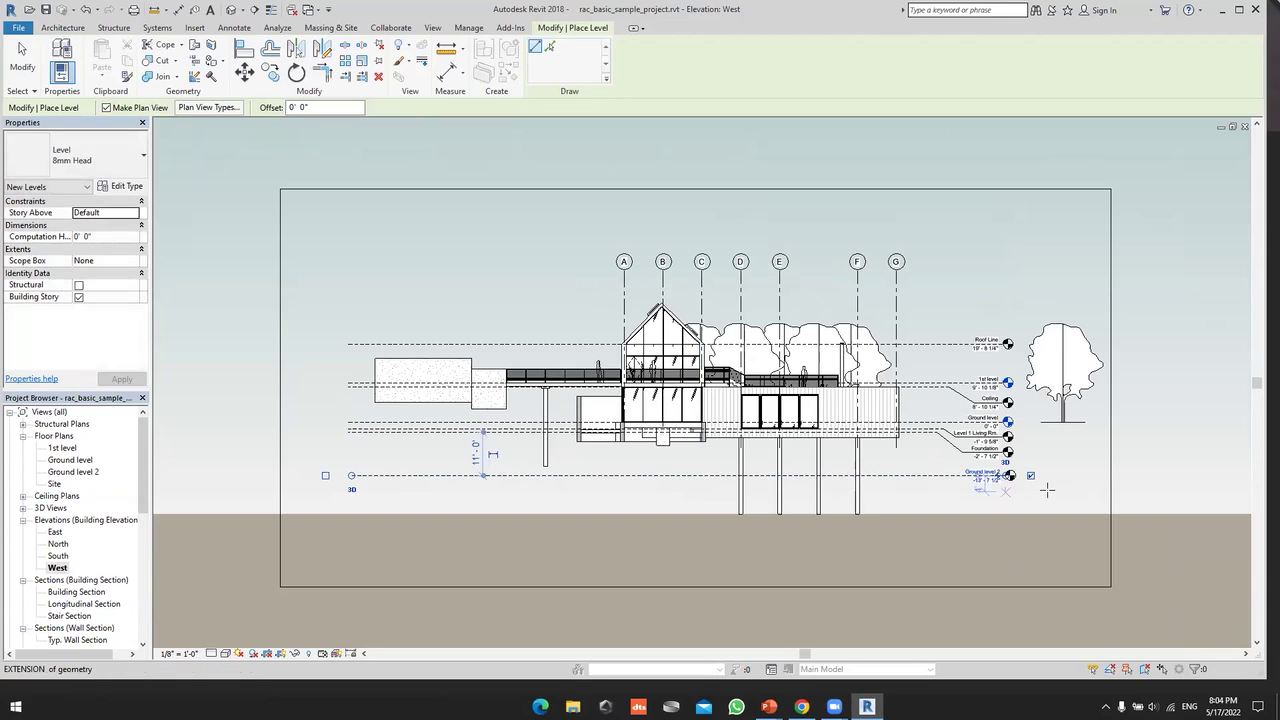
scroll(1047, 489, up, 2)
scroll(1048, 490, up, 2)
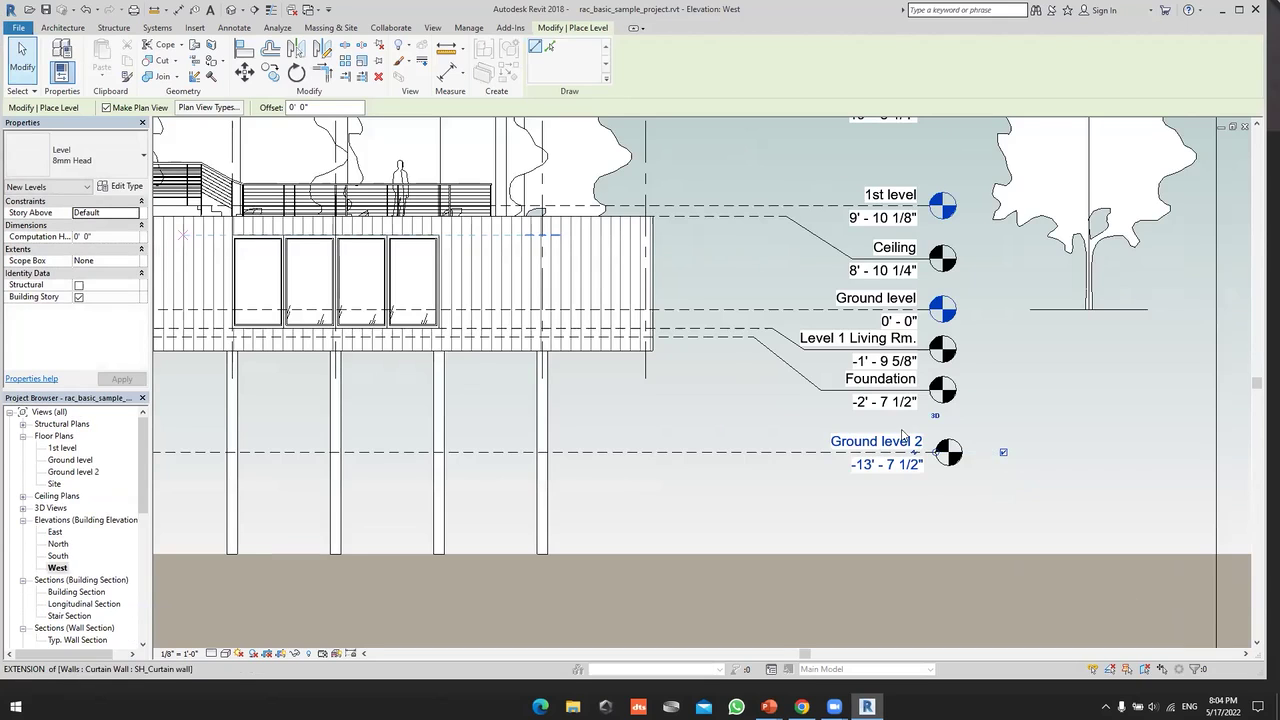
key(Escape)
- Change Ground level 2's elevation to 10' 0" so it sits above Ceiling
click(890, 470)
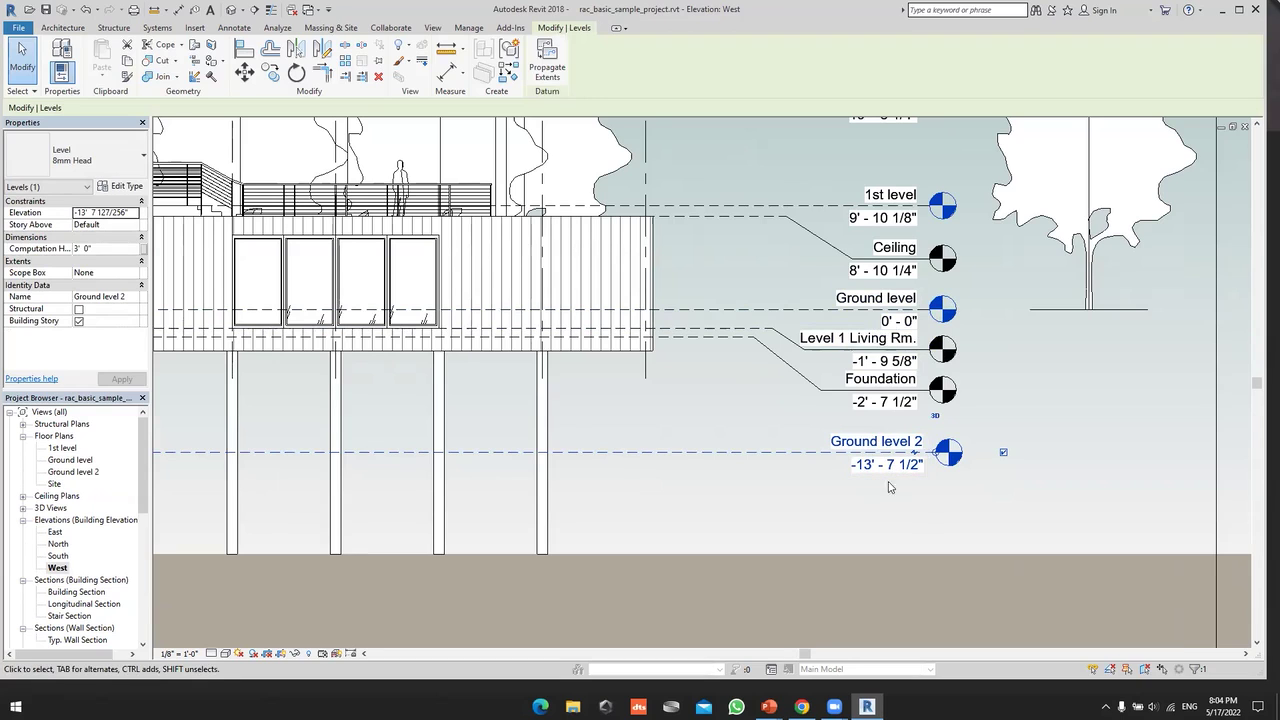
click(880, 464)
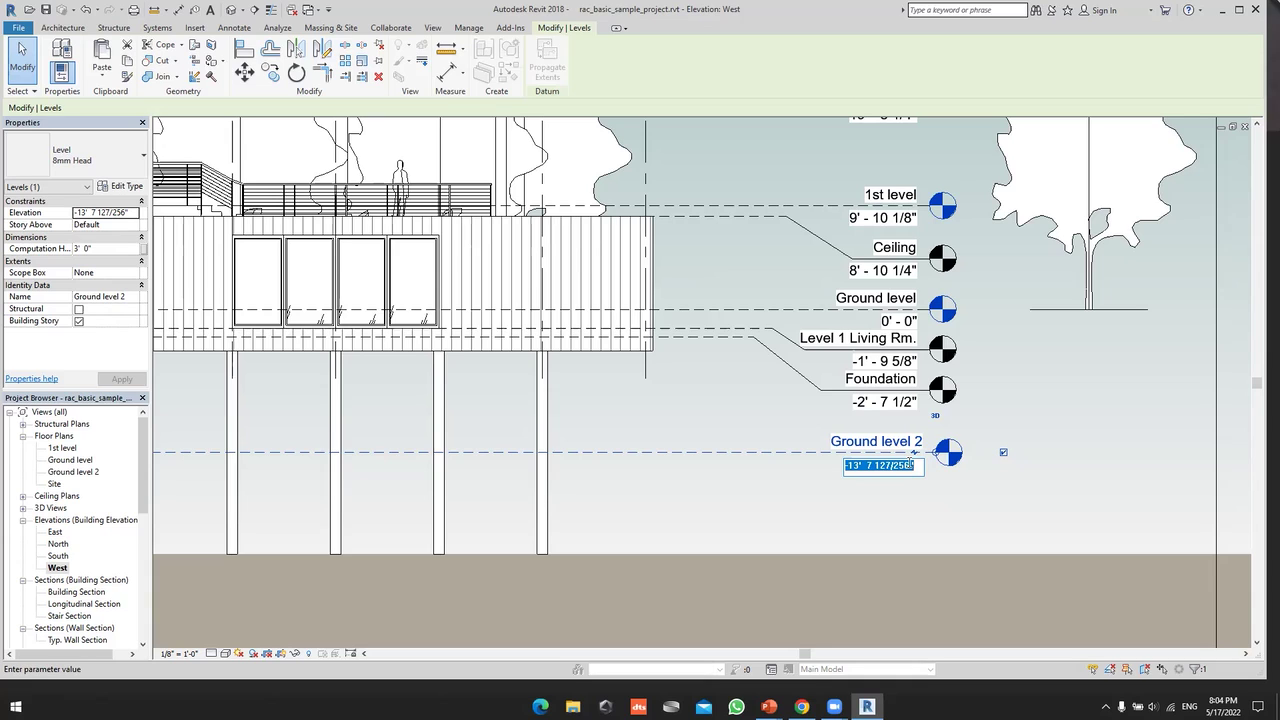
text(10)
key(Return)
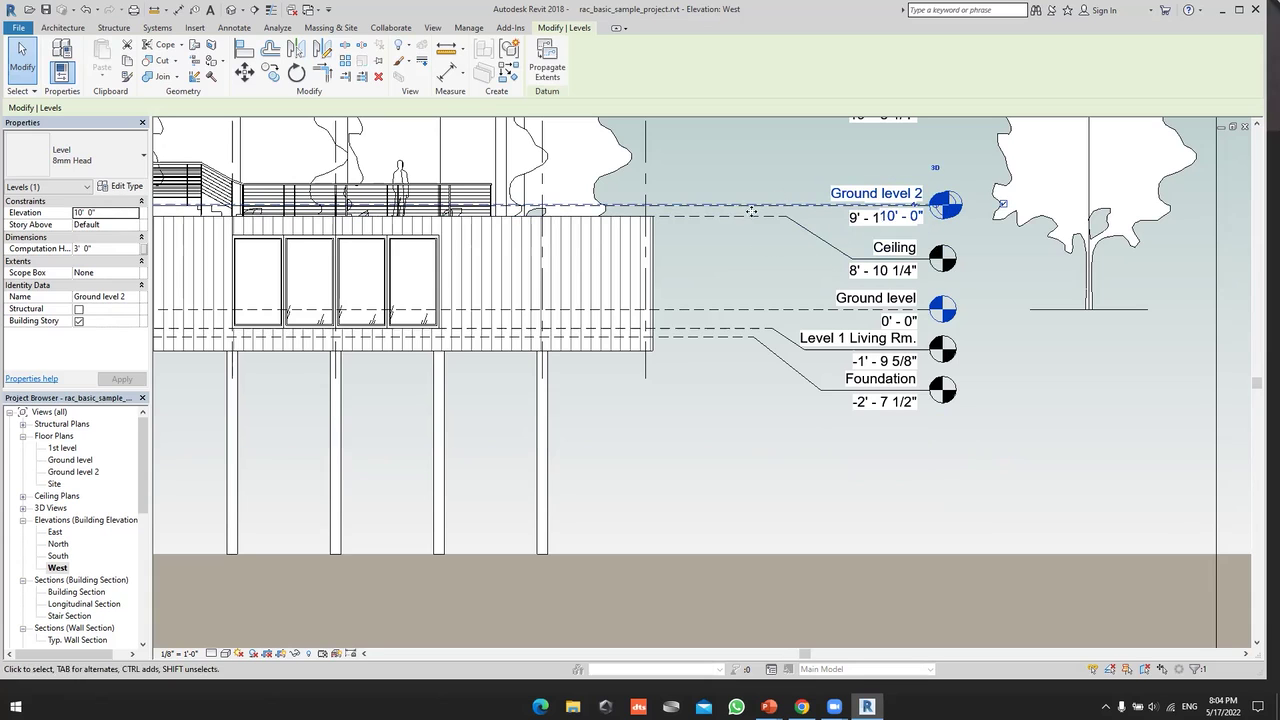
scroll(747, 204, down, 1)
scroll(750, 206, down, 2)
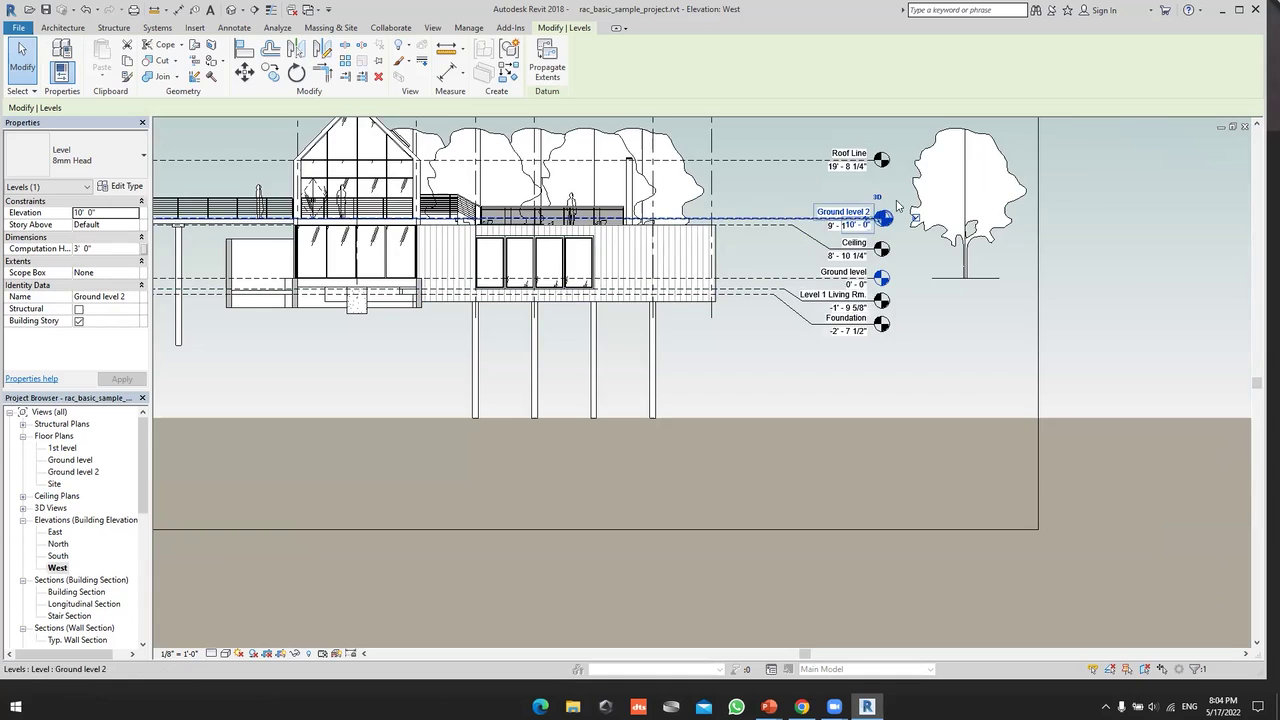
scroll(790, 216, up, 2)
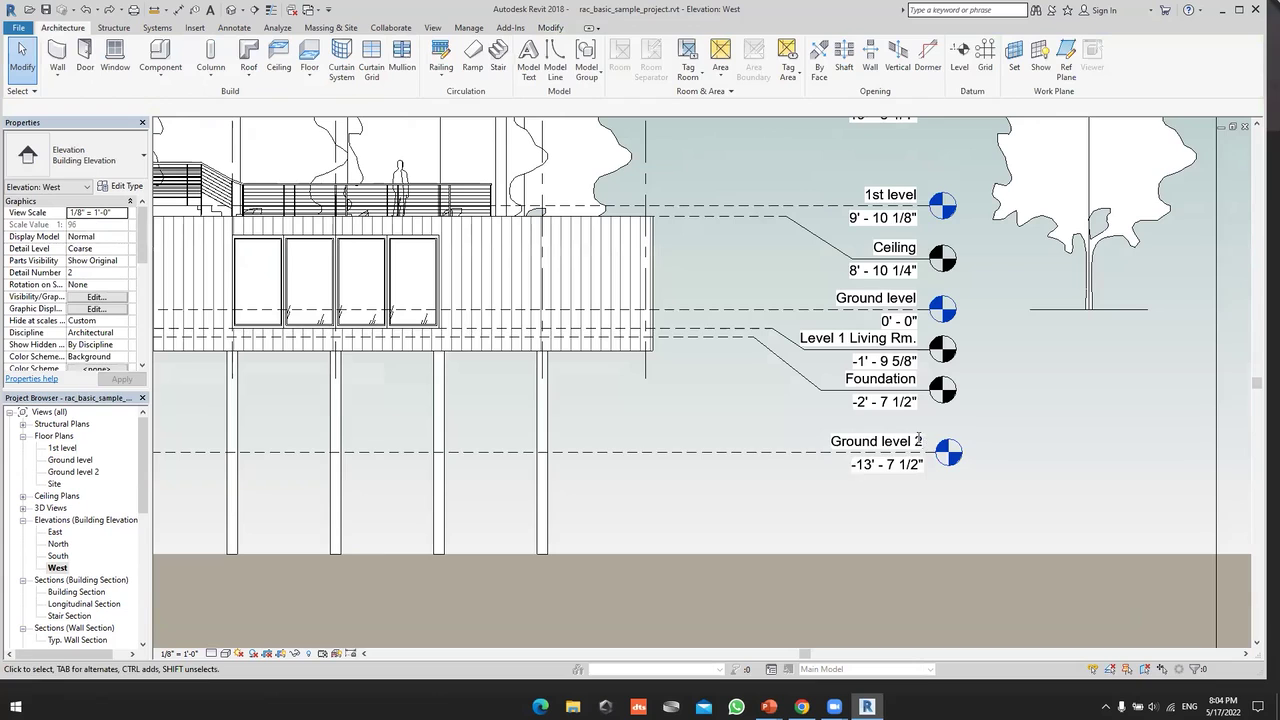
- Rename Ground level 2 to 'ground floor' and accept renaming its matching floor plan view
double_click(918, 440)
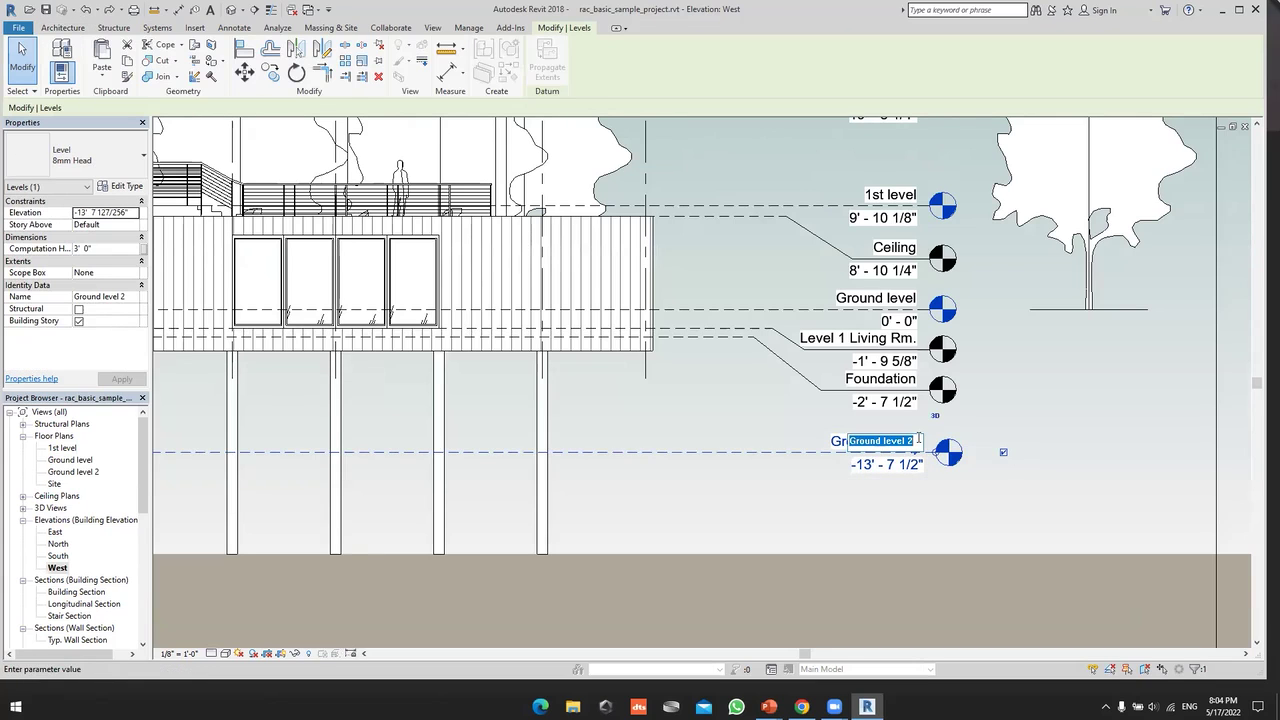
key(BackSpace)
text(grou)
text(nd )
text(fl)
click(835, 487)
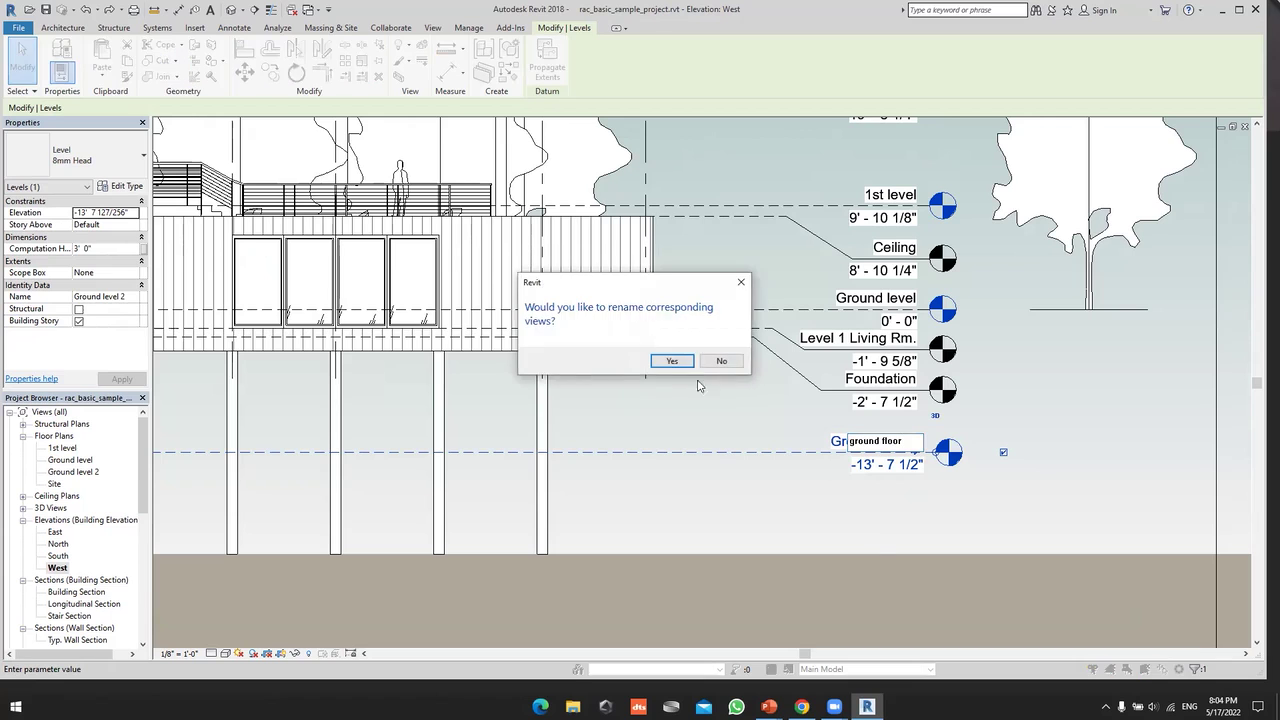
key(Return)
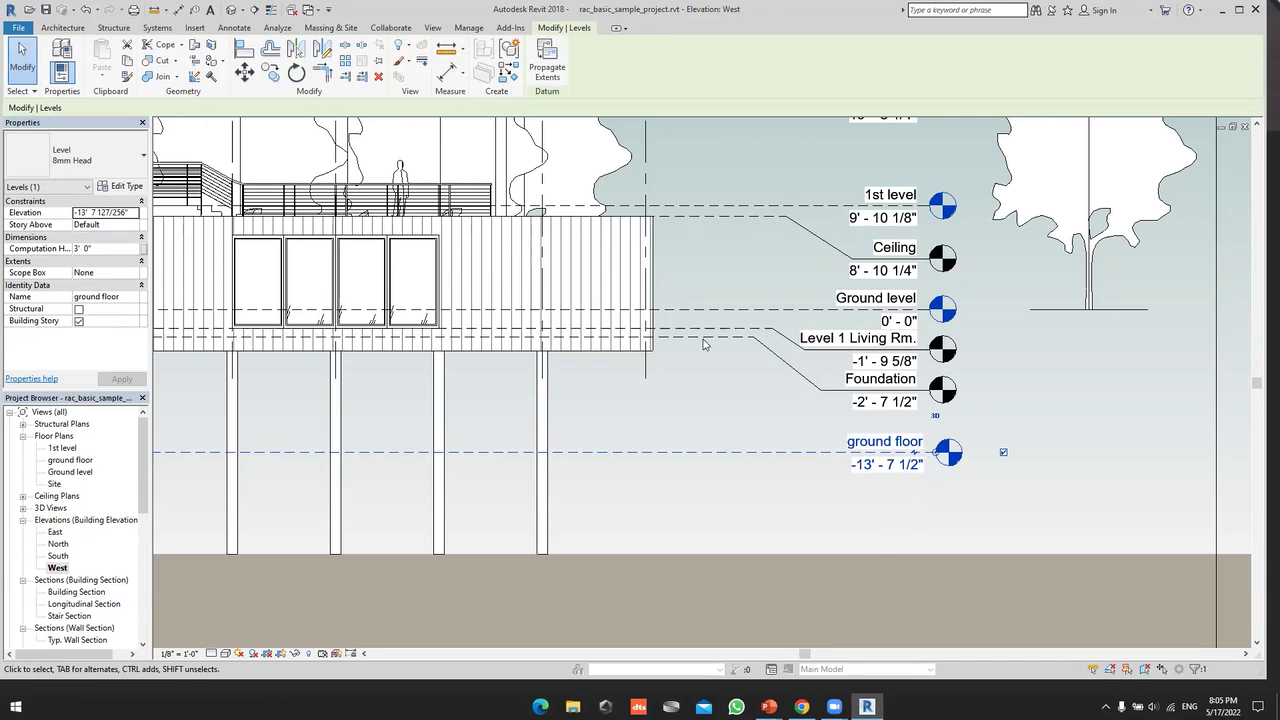
- Scroll the West elevation to review the seven levels, Roof Line down to ground floor at -13' 7 1/2"
scroll(778, 388, down, 1)
scroll(778, 388, down, 1)
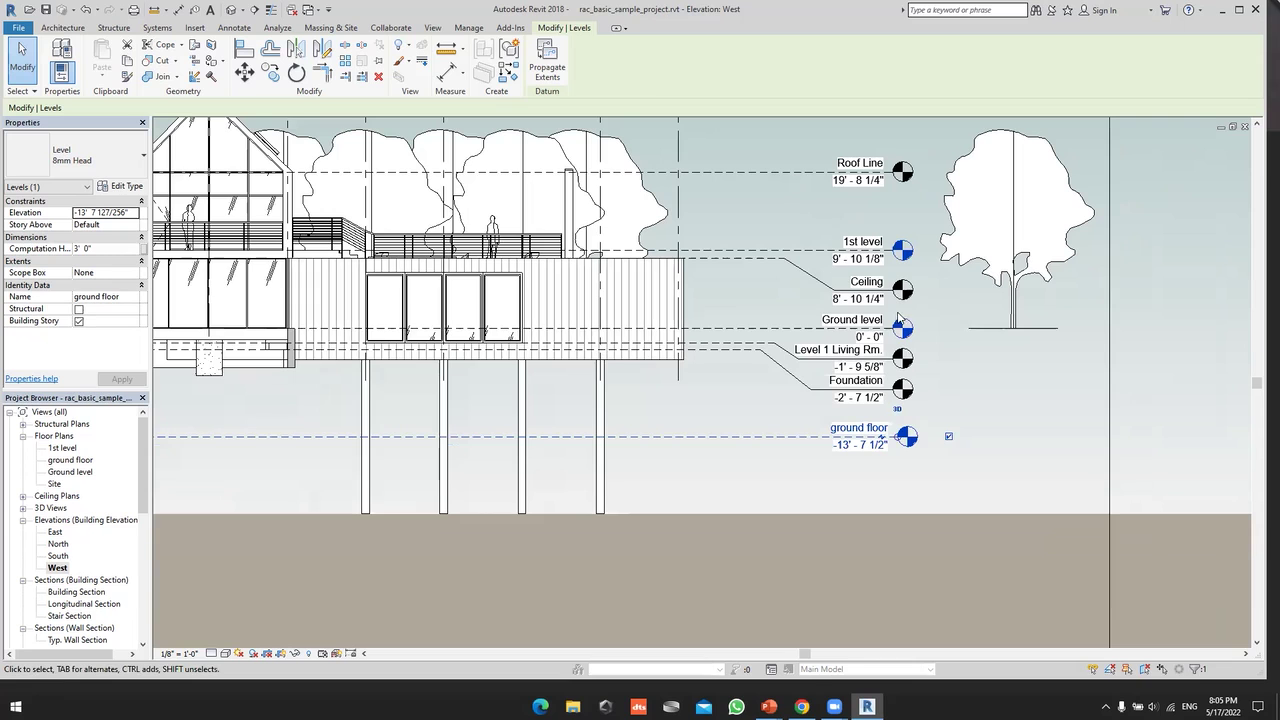
scroll(860, 335, up, 1)
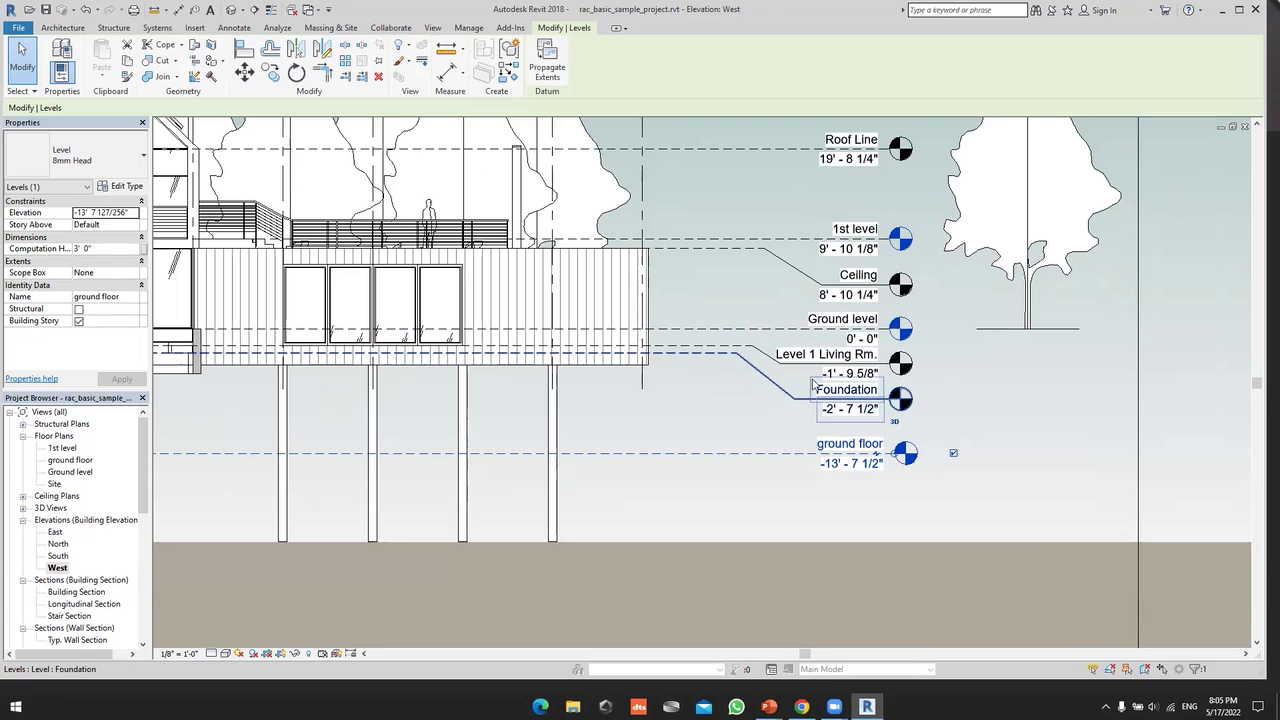
scroll(785, 372, down, 1)
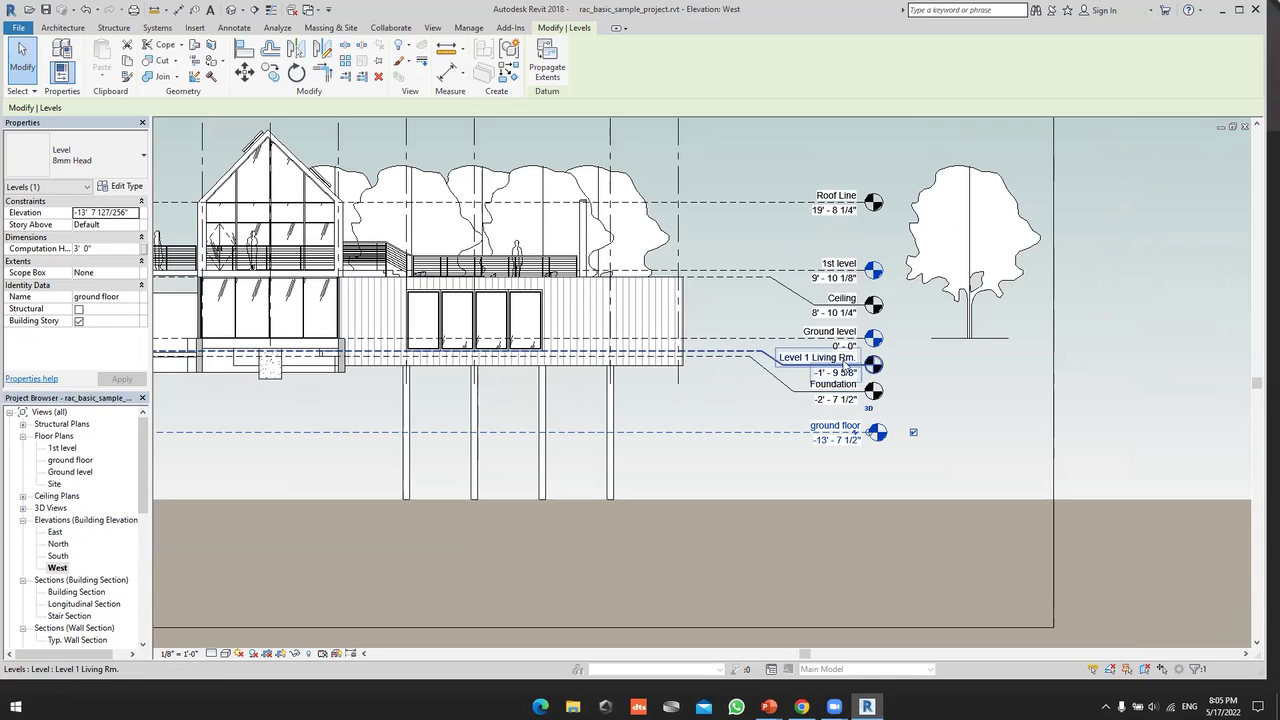
scroll(832, 268, up, 1)
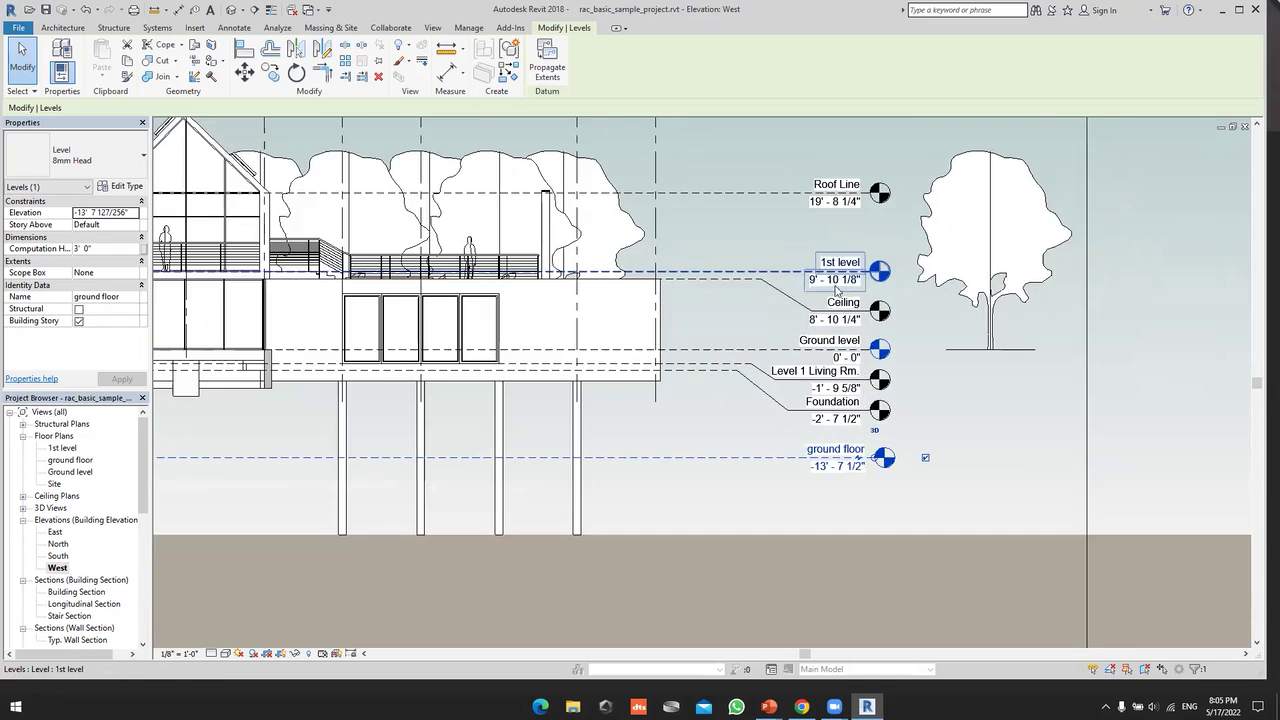
scroll(800, 272, up, 1)
scroll(760, 275, up, 1)
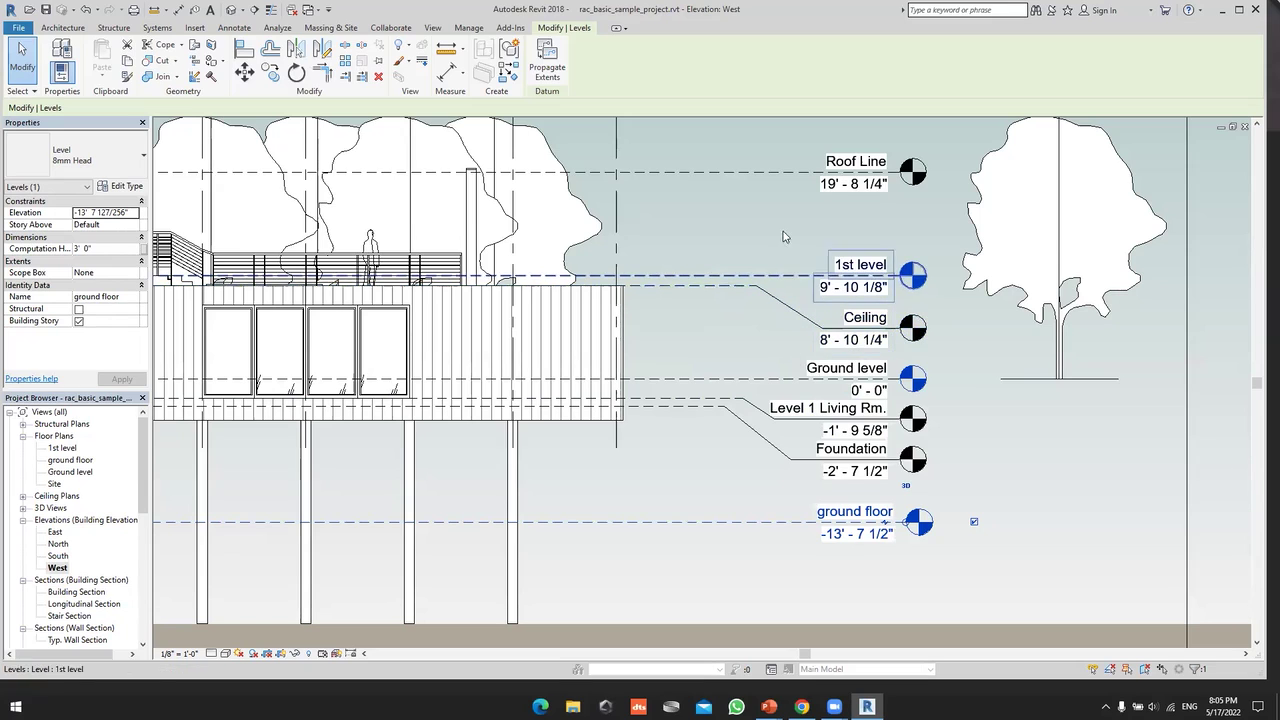
scroll(790, 255, down, 1)
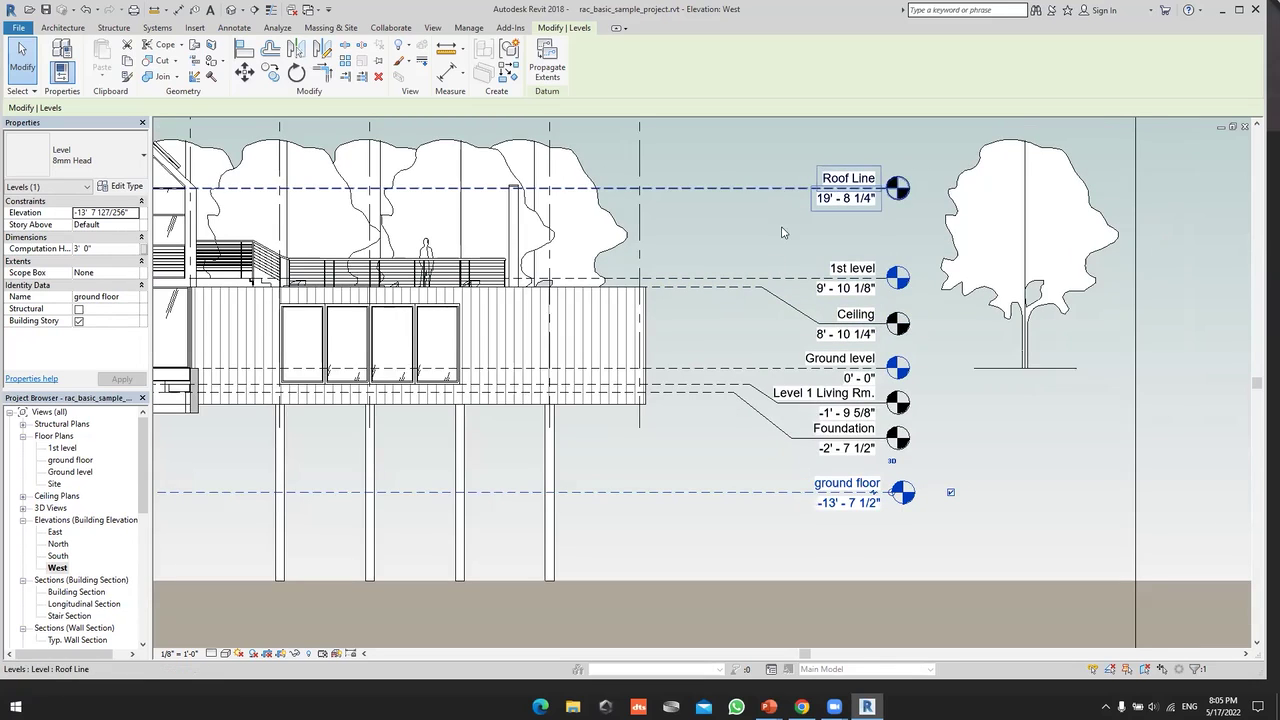
scroll(815, 282, down, 1)
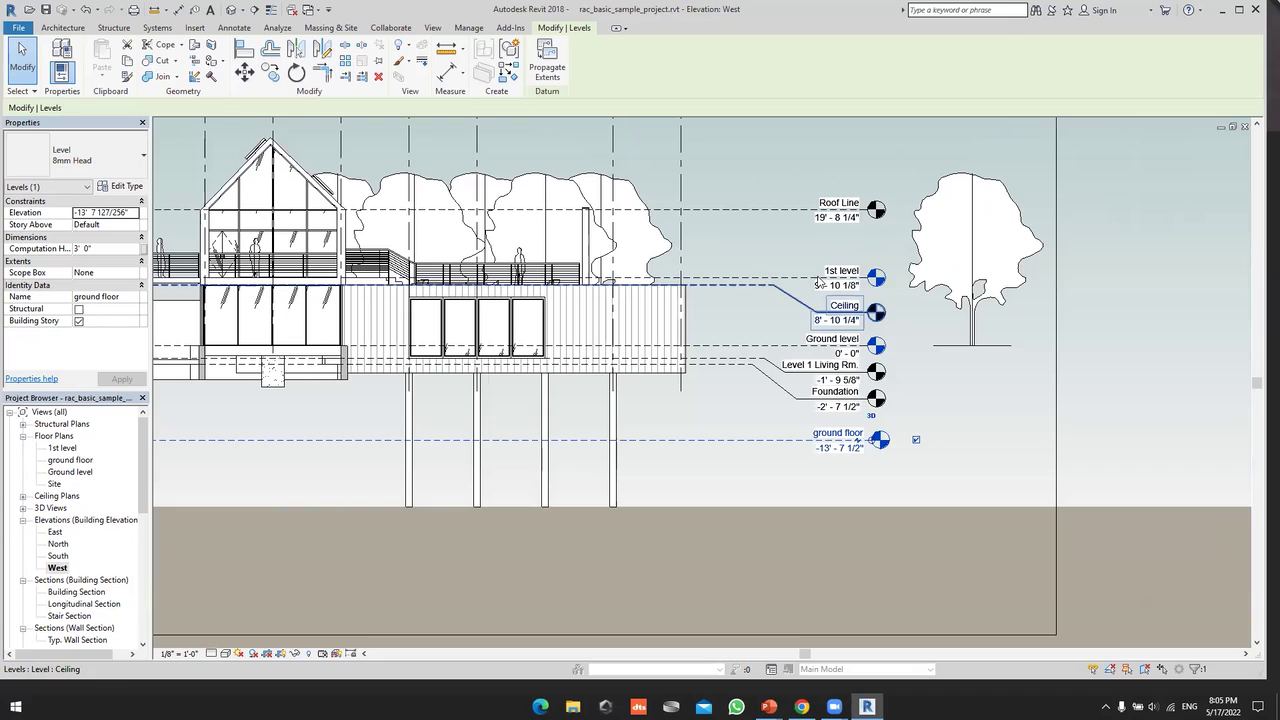
scroll(738, 192, down, 3)
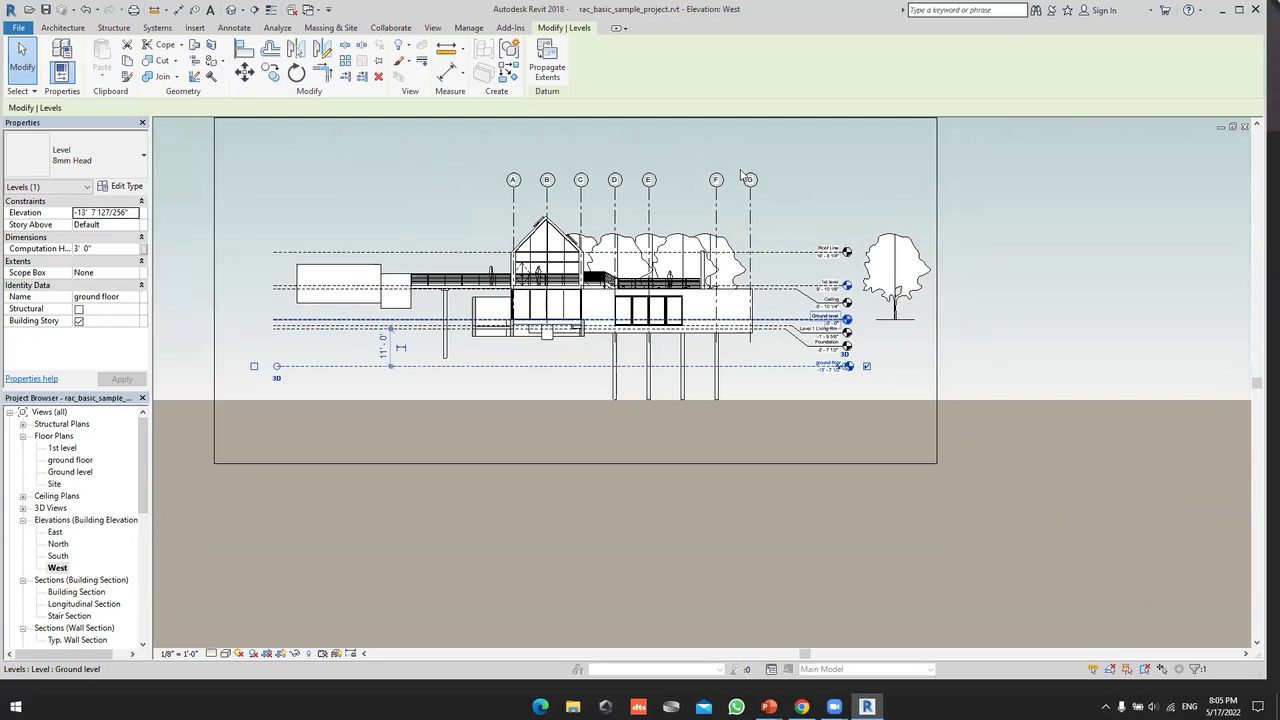
scroll(740, 174, down, 1)
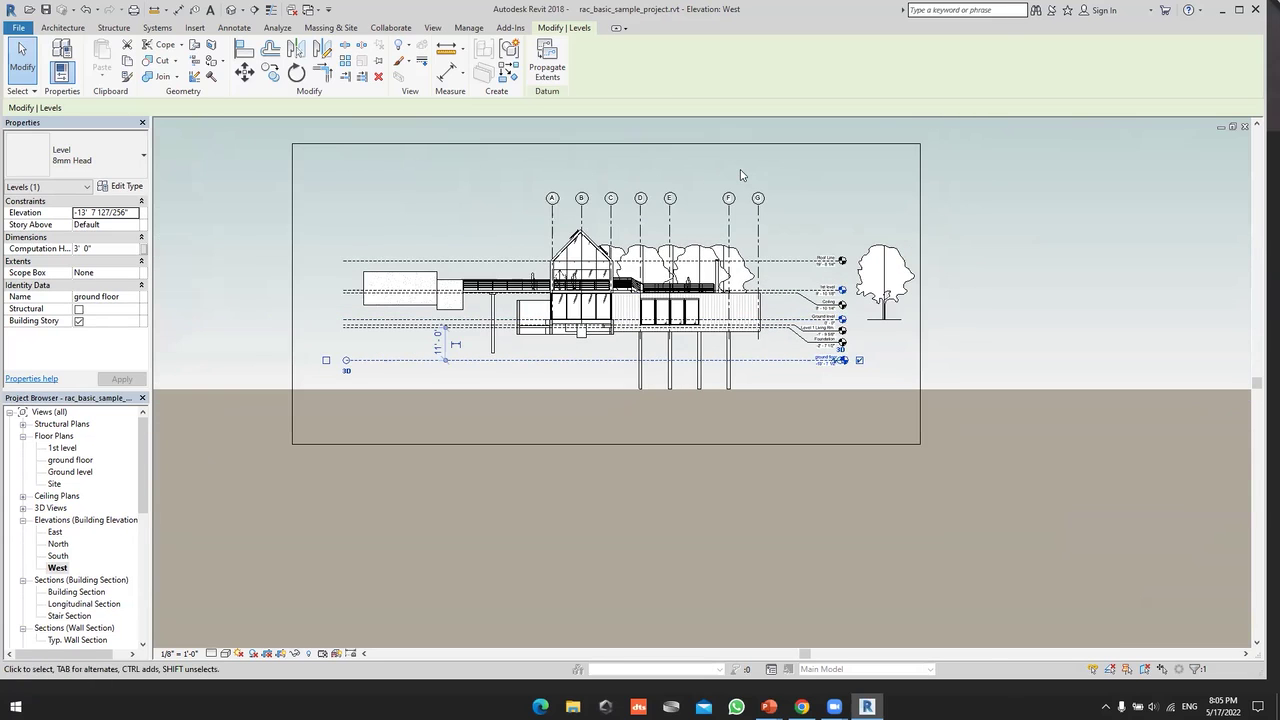
scroll(740, 175, up, 2)
scroll(740, 176, up, 1)
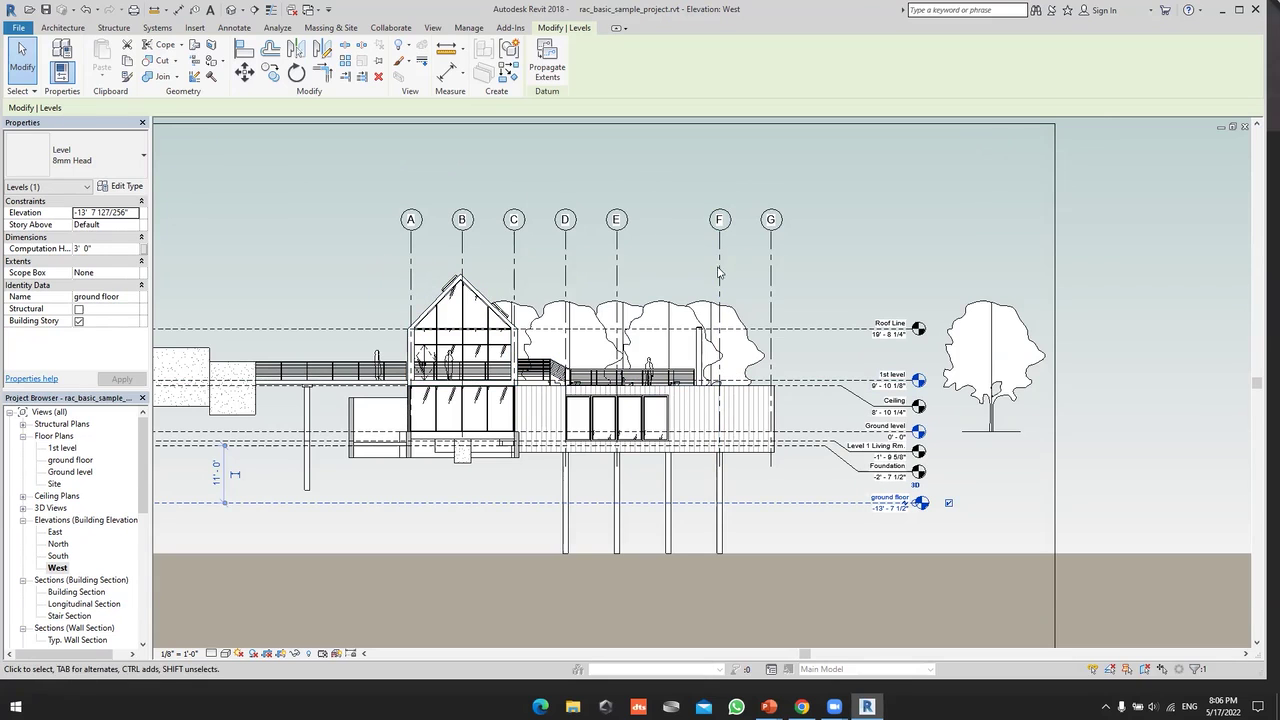
scroll(720, 270, down, 2)
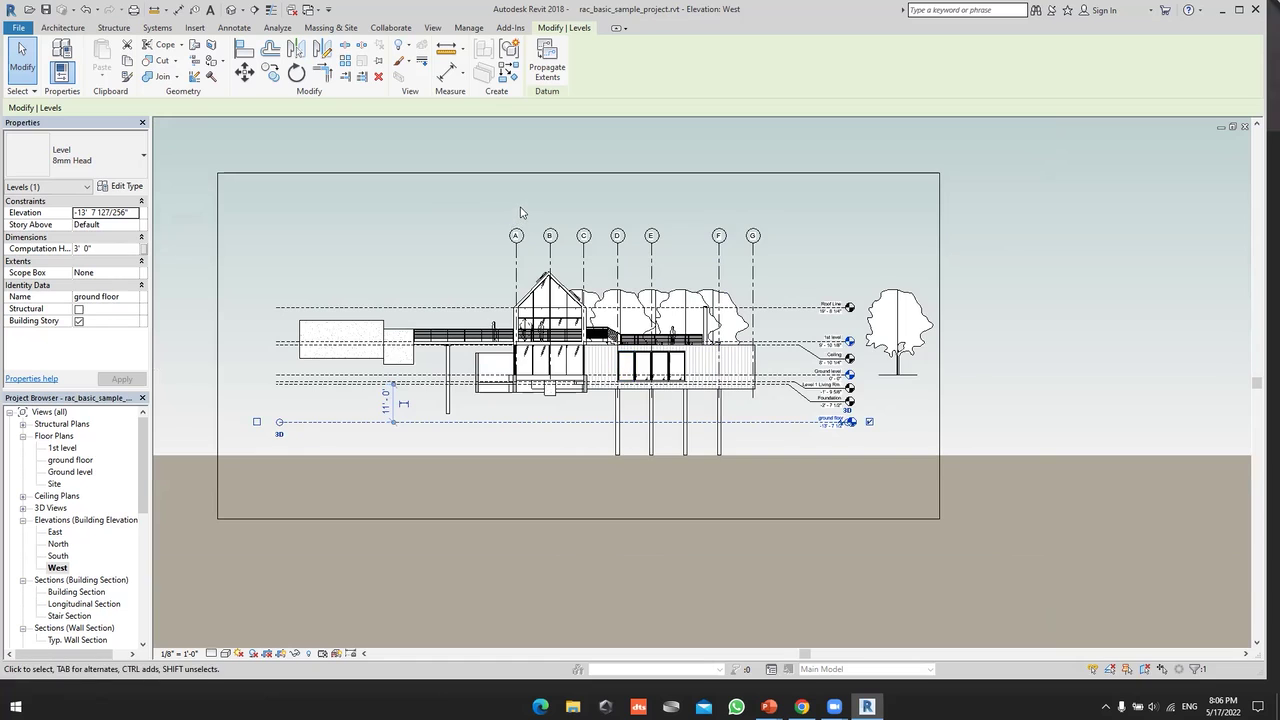
scroll(515, 217, up, 1)
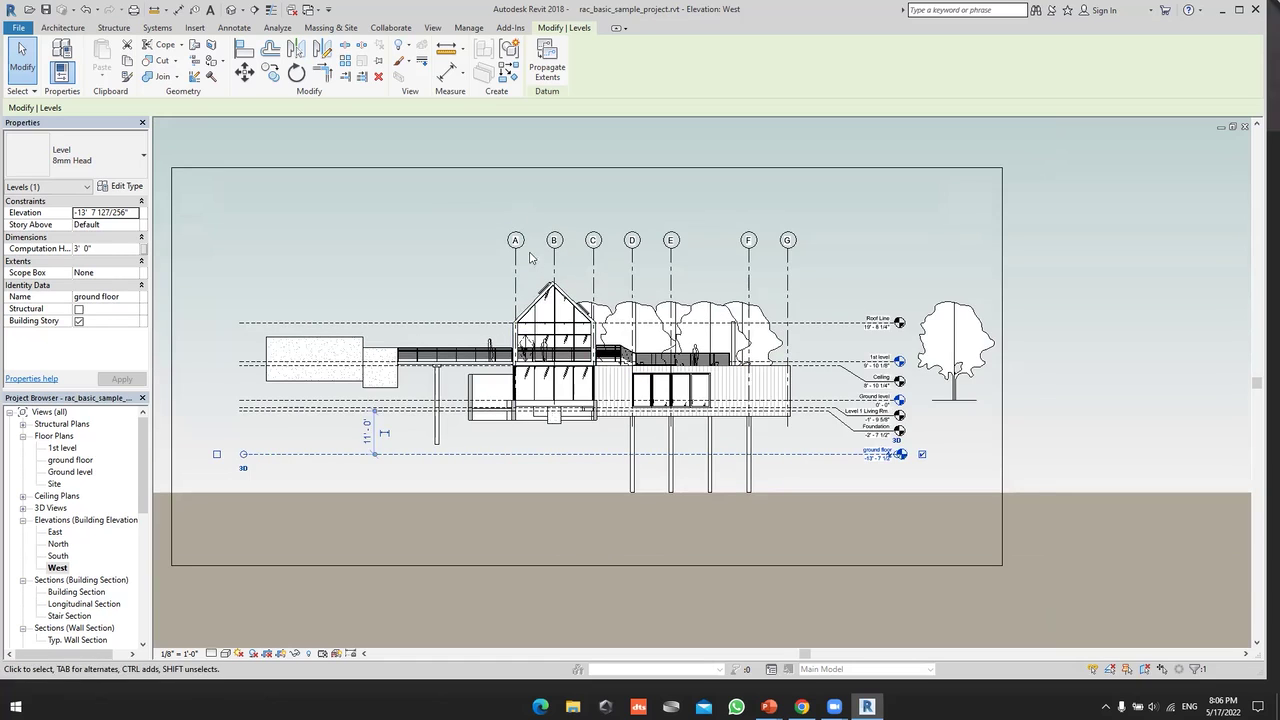
scroll(628, 217, up, 1)
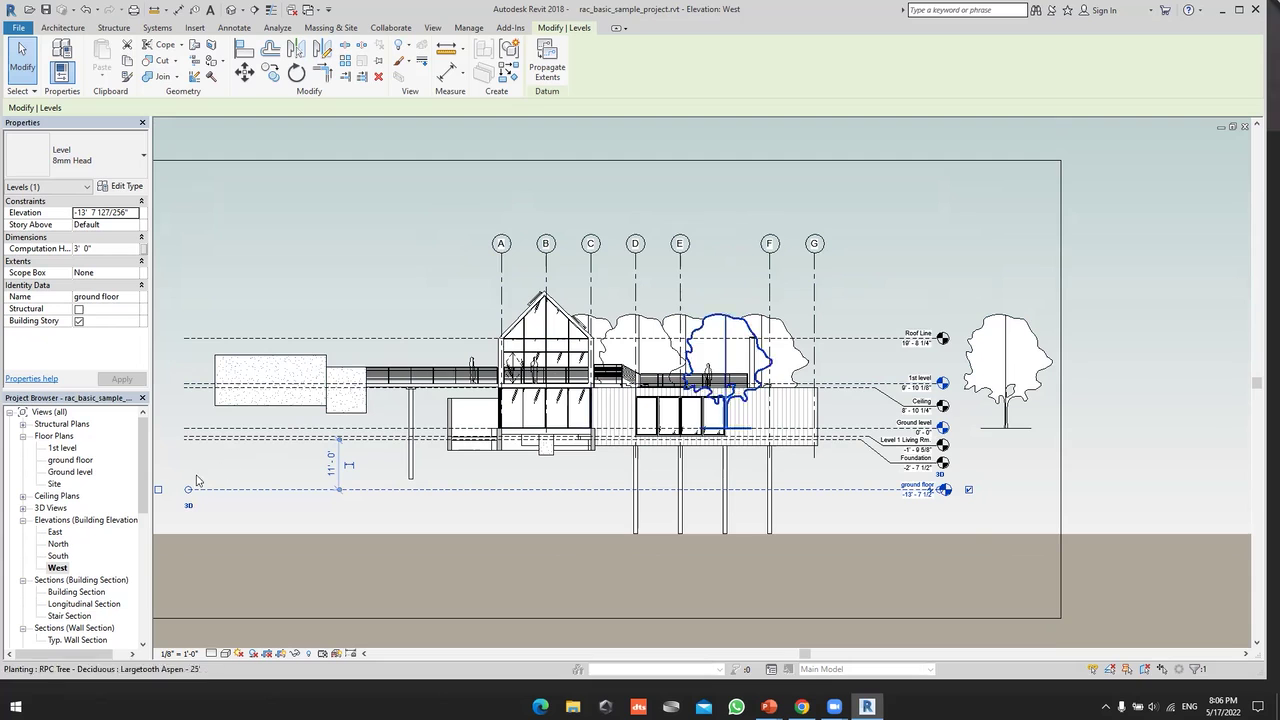
- From the Project Browser's Floor Plans, open the ground floor view, then the 1st level plan
click(68, 461)
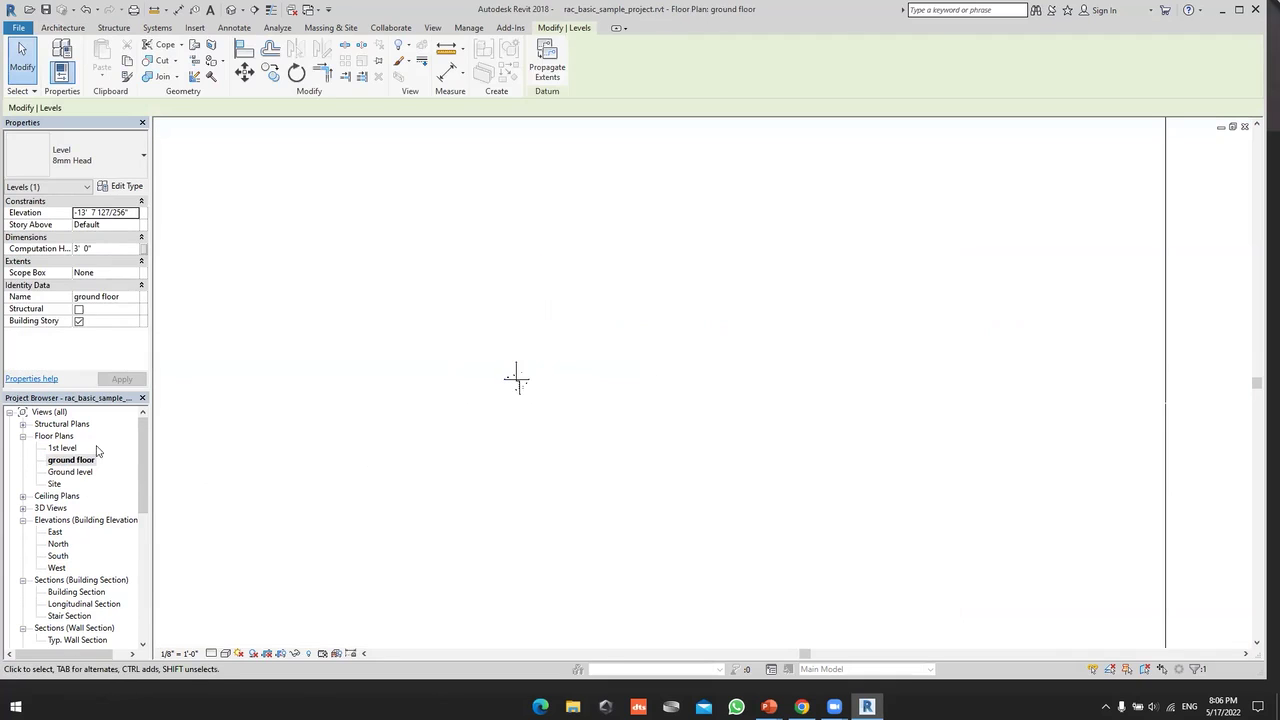
double_click(62, 448)
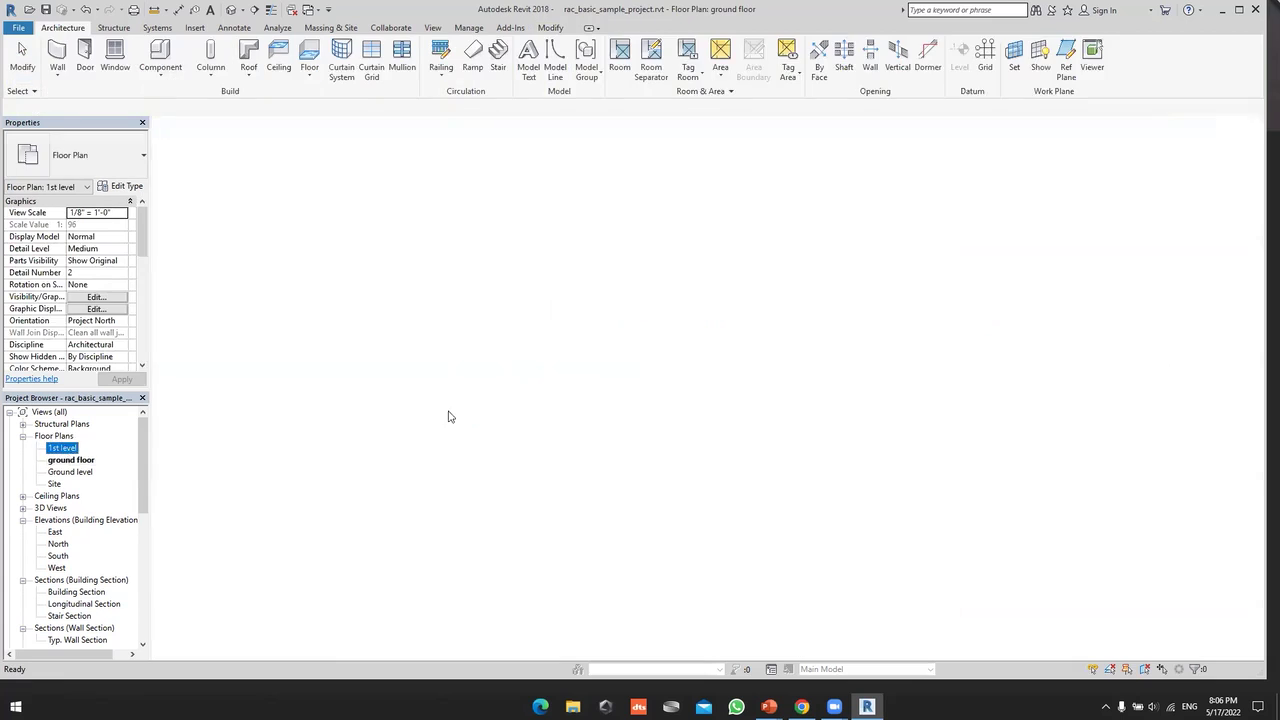
scroll(516, 378, up, 3)
scroll(516, 378, up, 4)
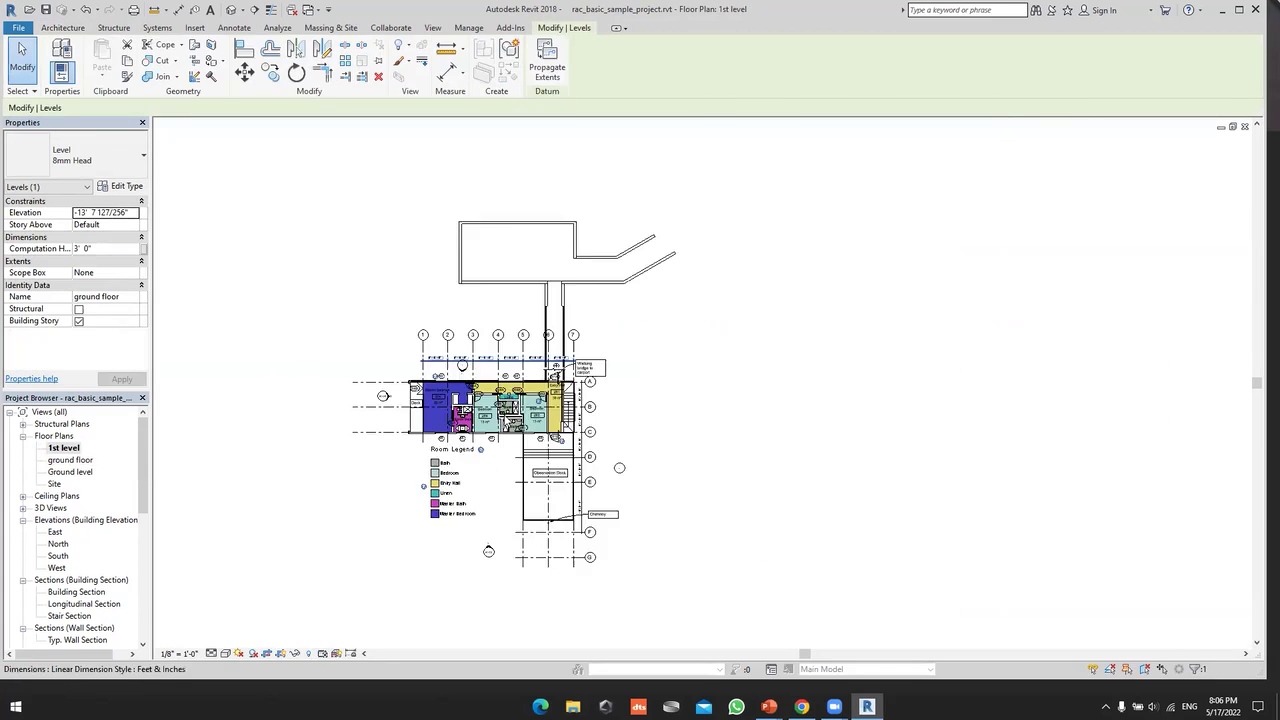
scroll(516, 378, up, 4)
scroll(485, 493, up, 3)
scroll(600, 500, down, 1)
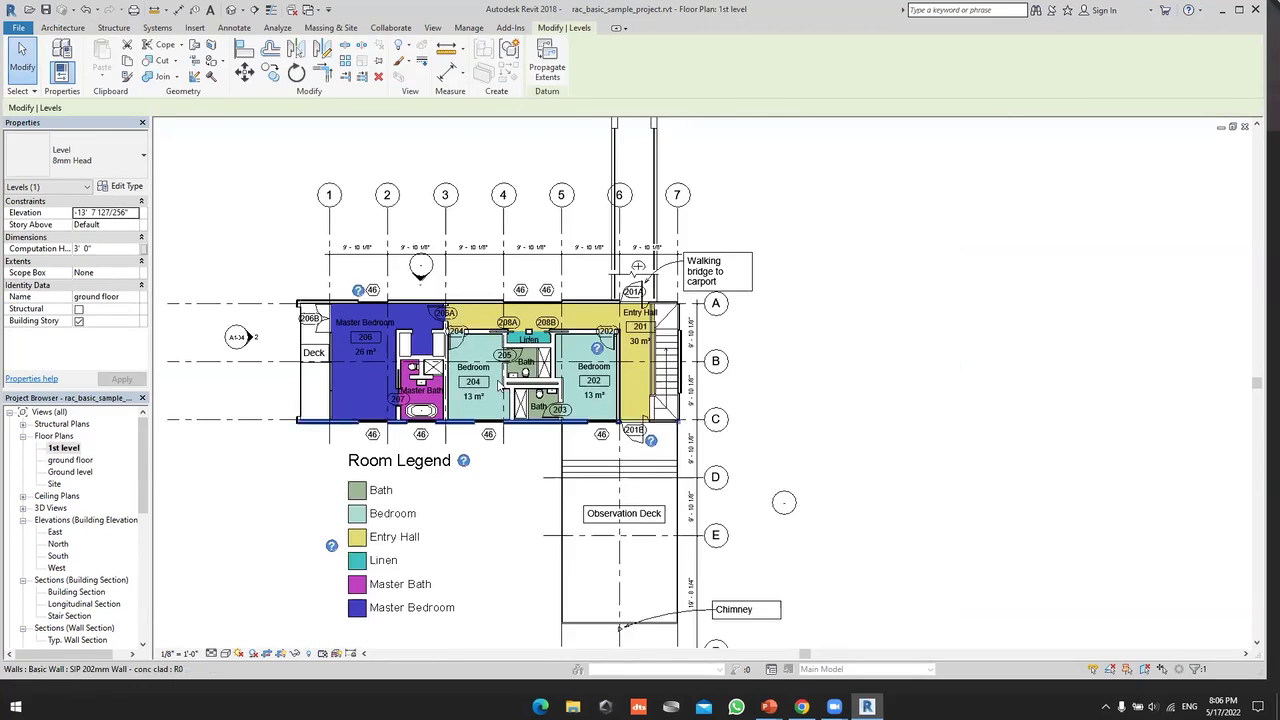
scroll(500, 380, down, 2)
scroll(573, 407, down, 1)
scroll(579, 388, up, 2)
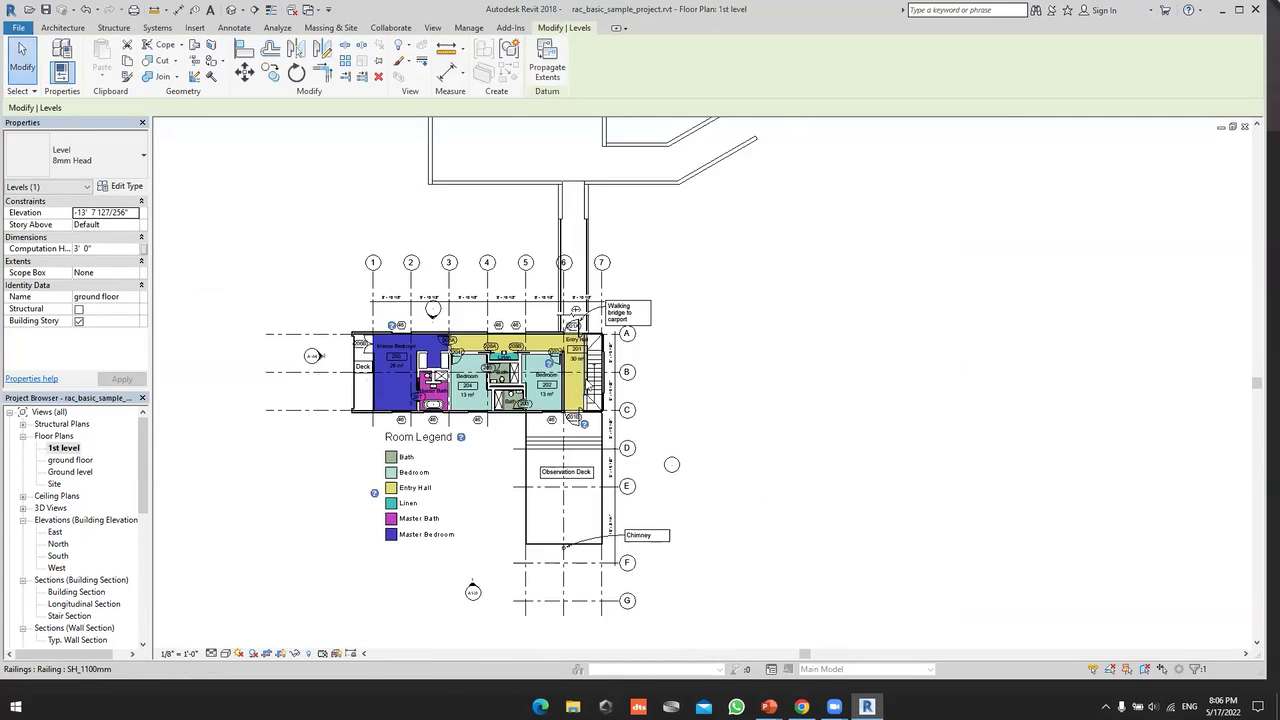
scroll(579, 388, up, 1)
scroll(523, 390, up, 3)
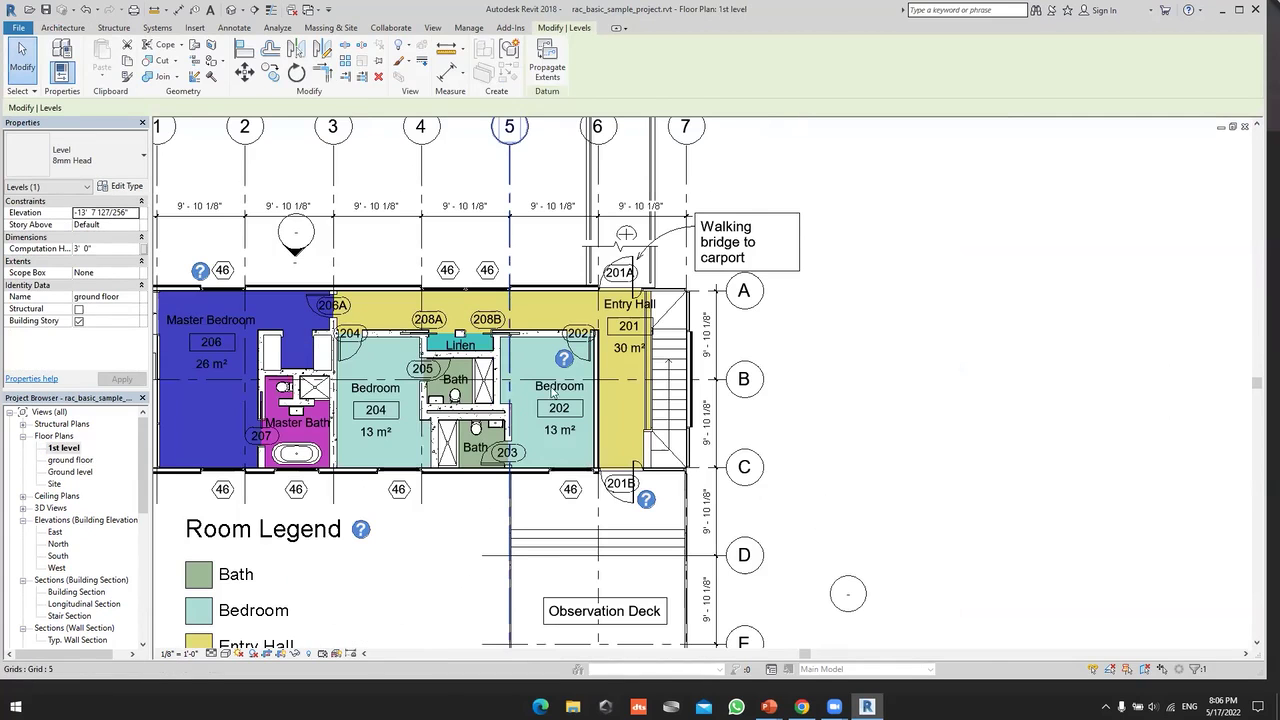
scroll(480, 330, down, 1)
scroll(480, 330, down, 2)
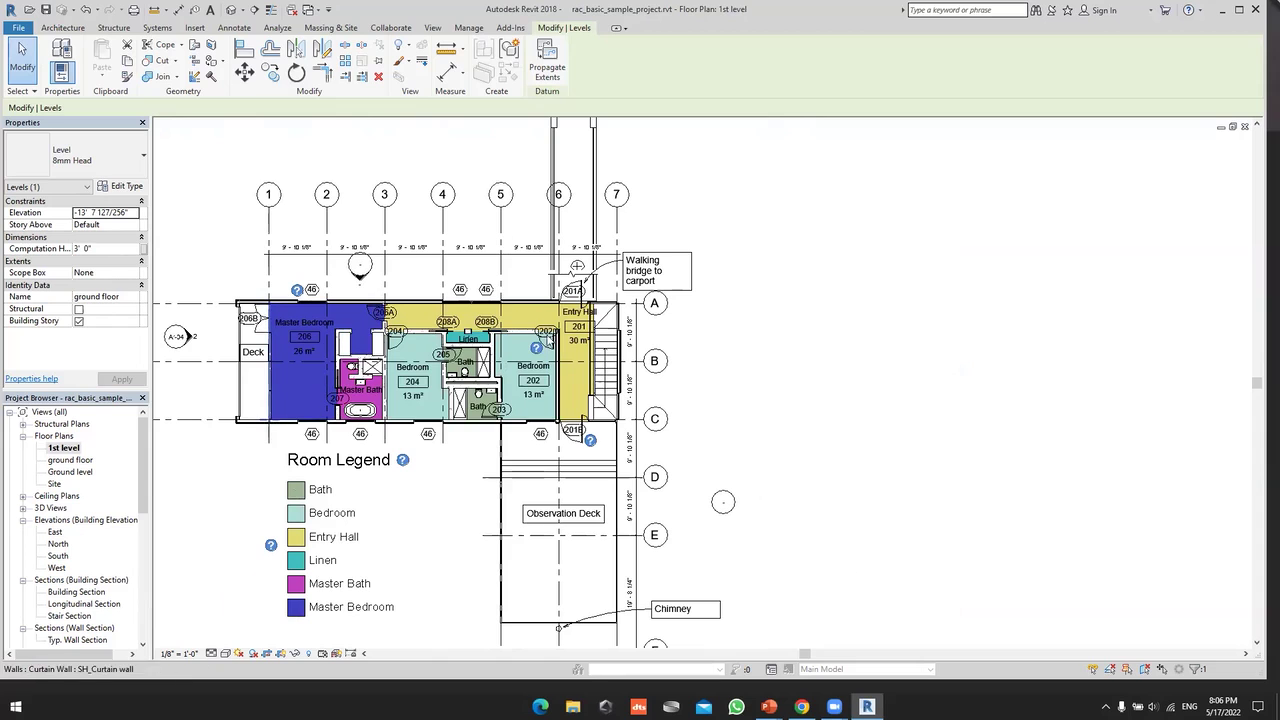
scroll(564, 329, down, 1)
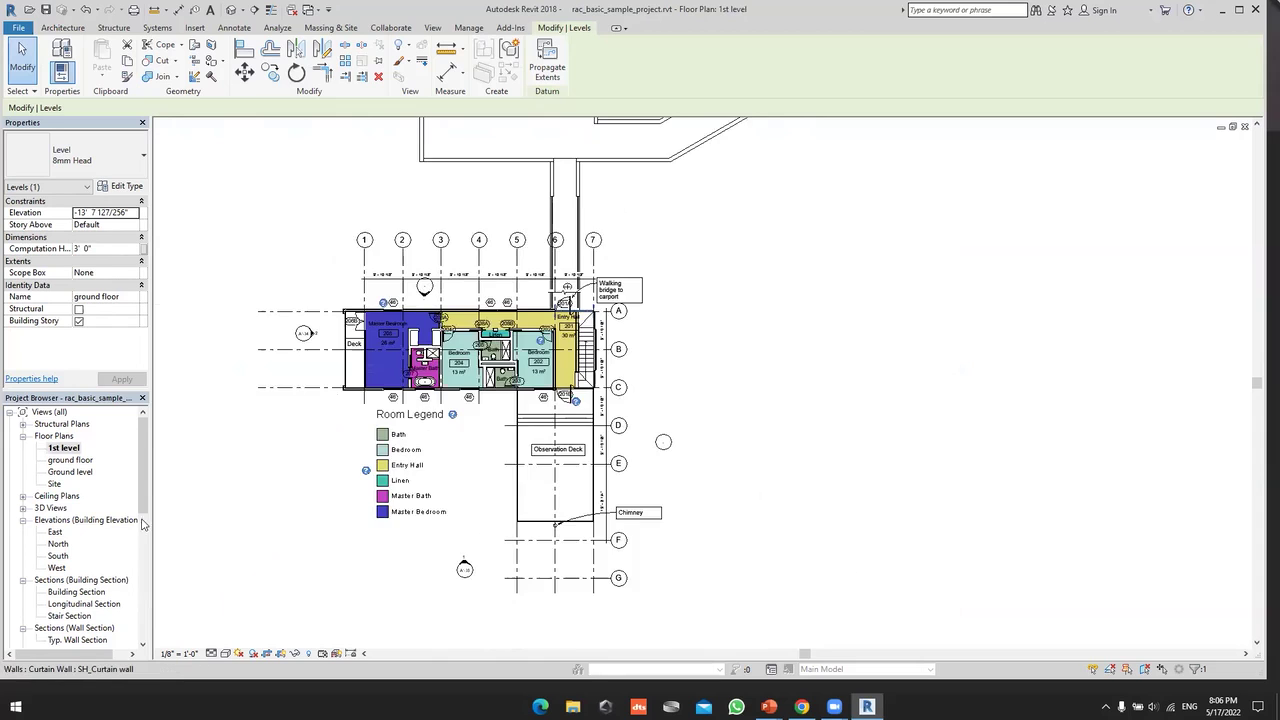
scroll(564, 329, down, 1)
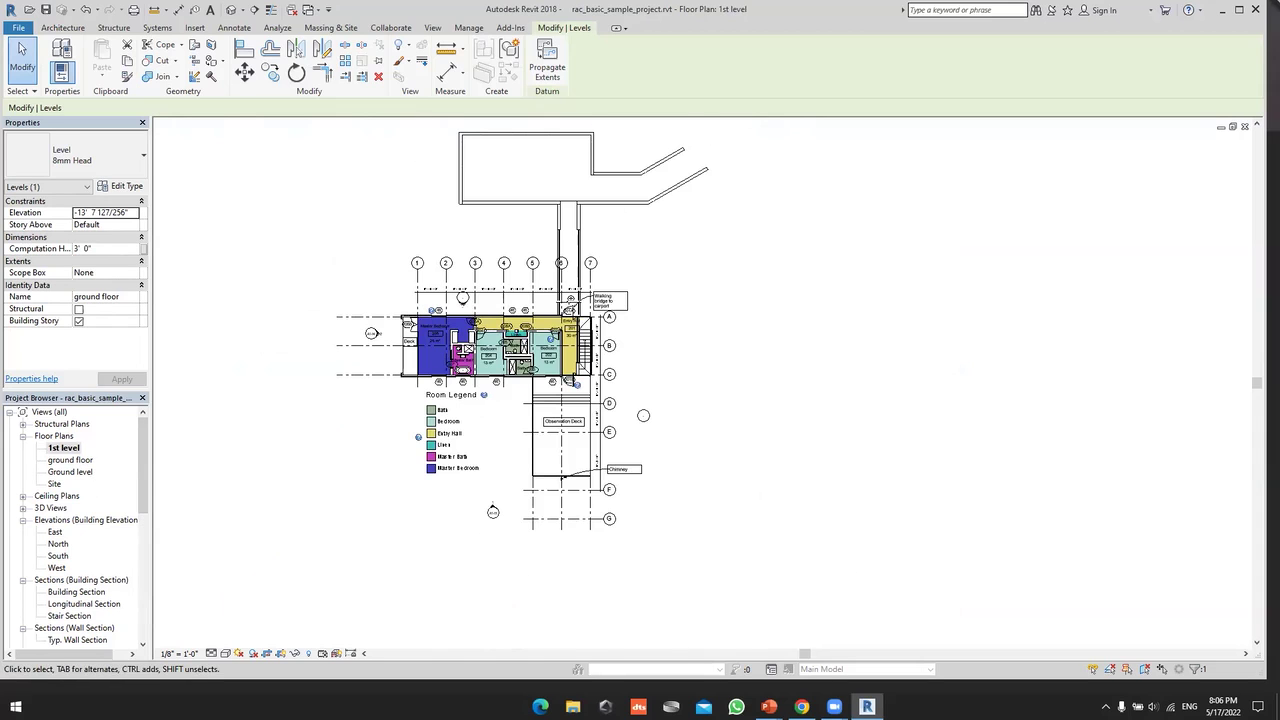
mouse_move(768, 707)
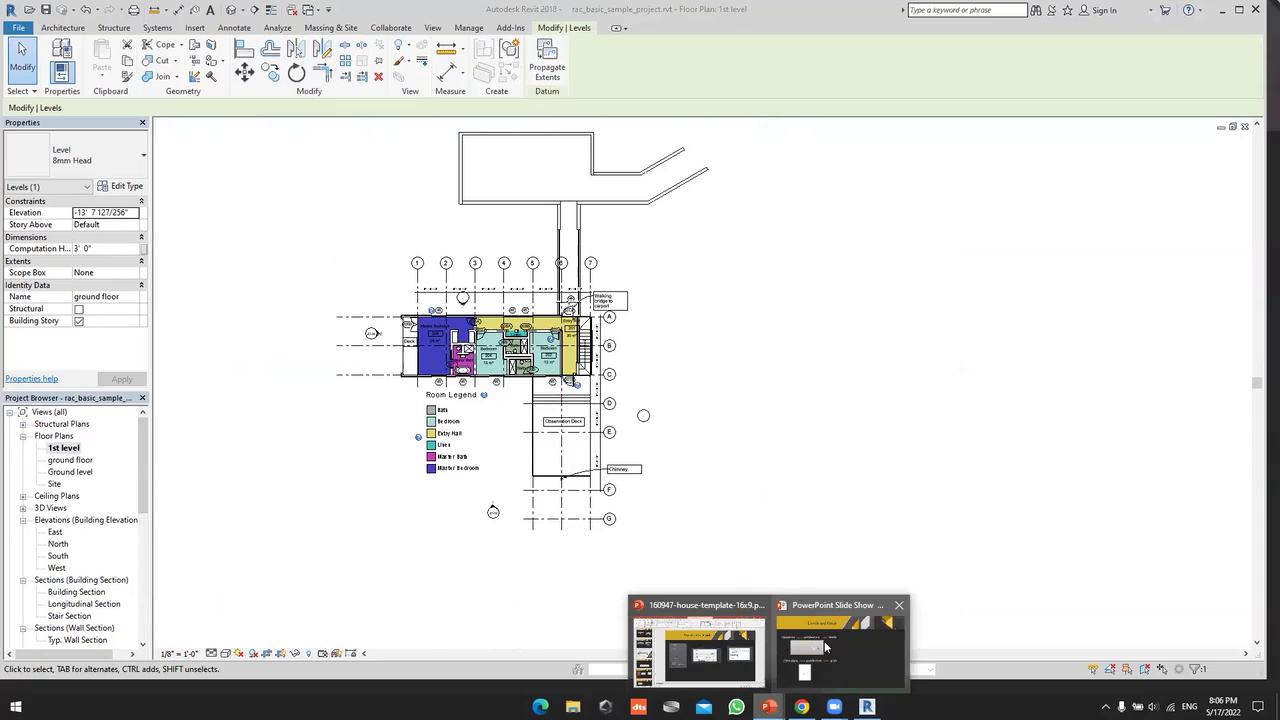
- Present the Levels and Grids, Columns and Door and Windows slides, then end the show
click(824, 643)
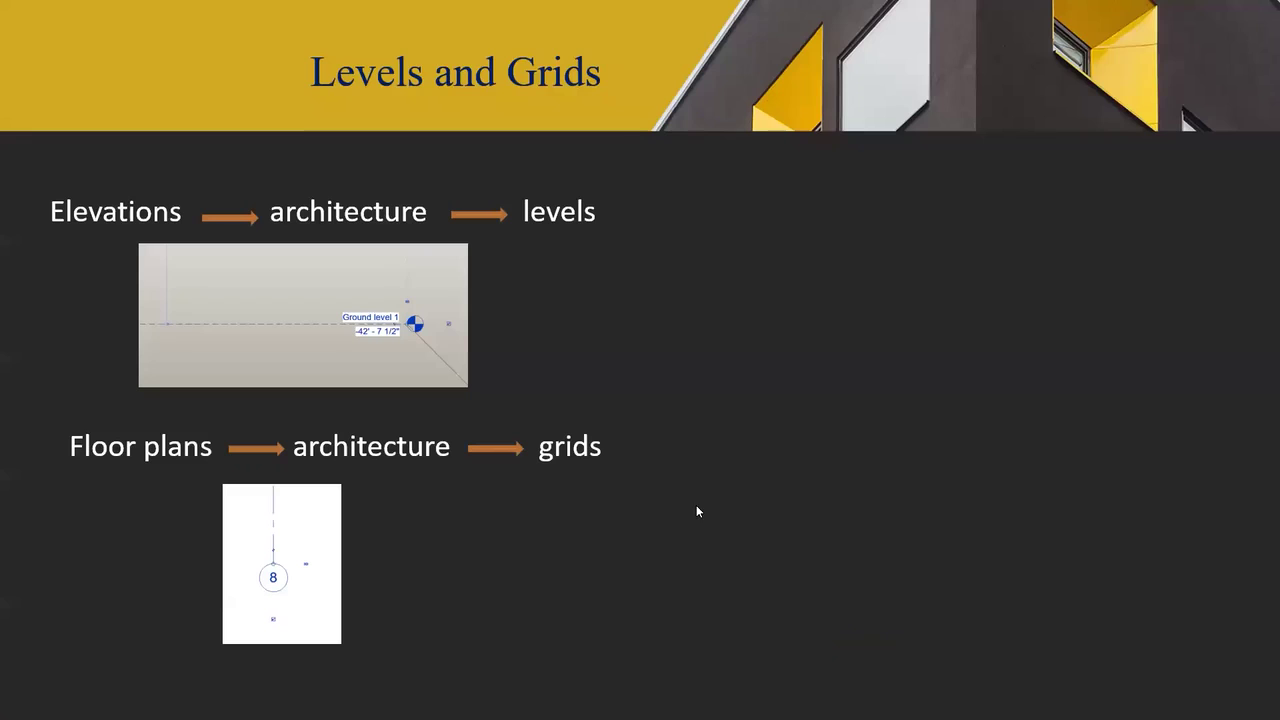
click(819, 484)
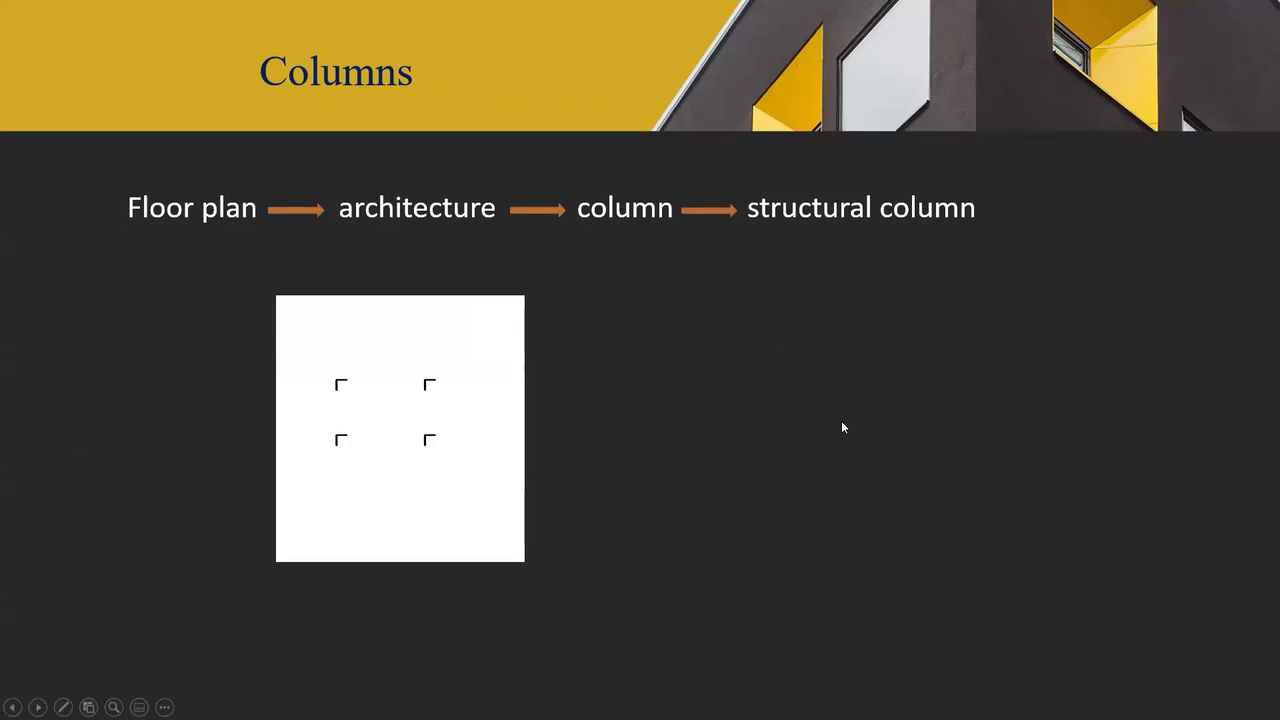
key(Left)
key(Left)
key(Left)
key(Right)
key(Right)
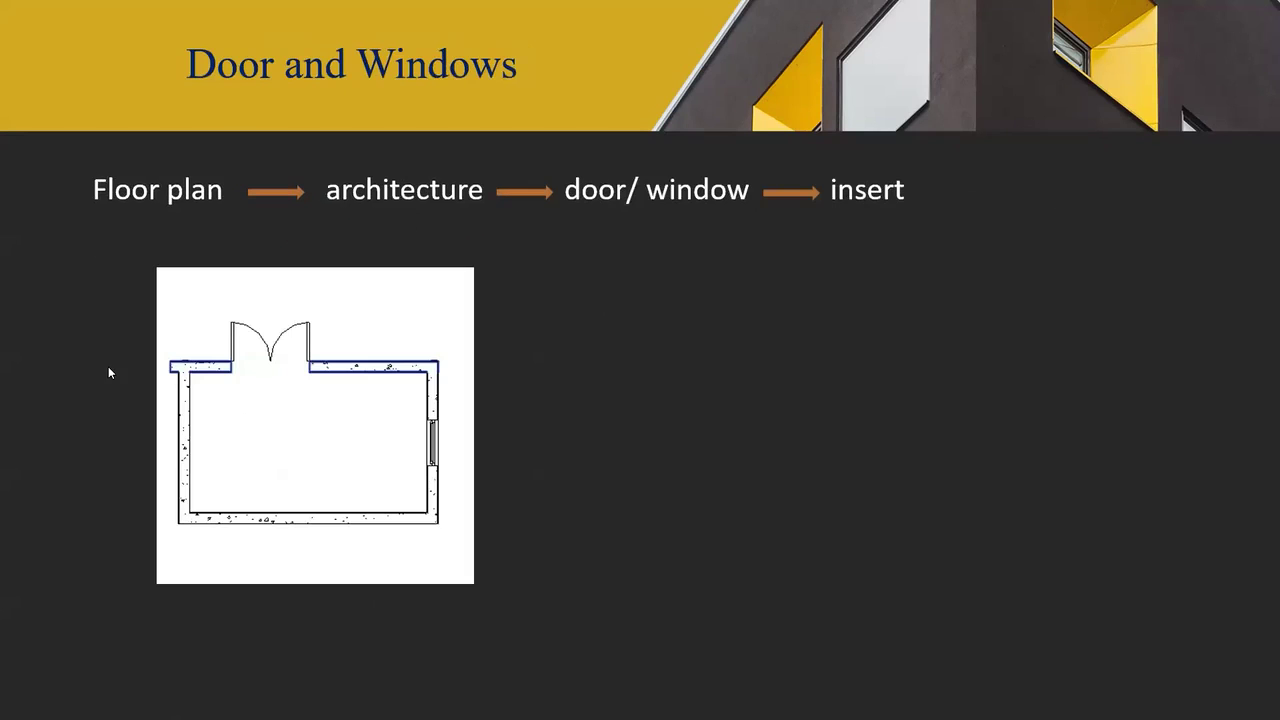
key(Up)
key(Up)
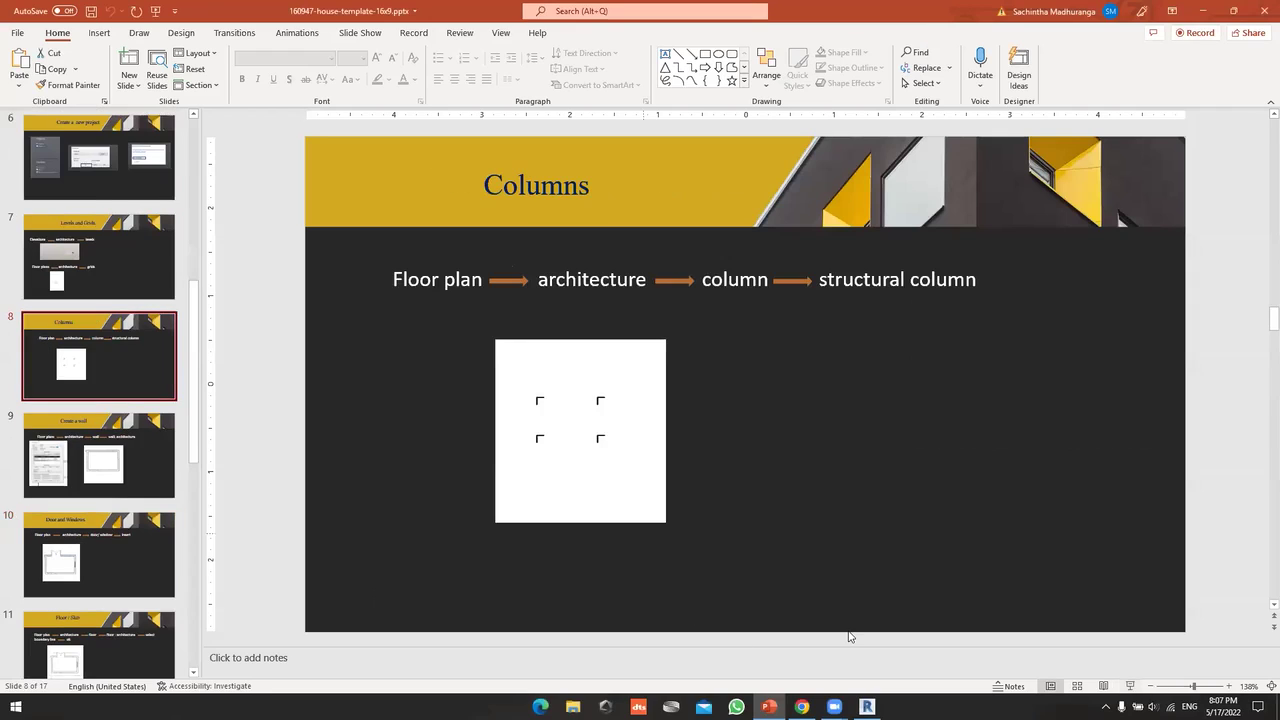
- Zoom in and out on the 1st level plan's left-end walls, then bring up the PowerPoint Columns slide
key(alt+Tab)
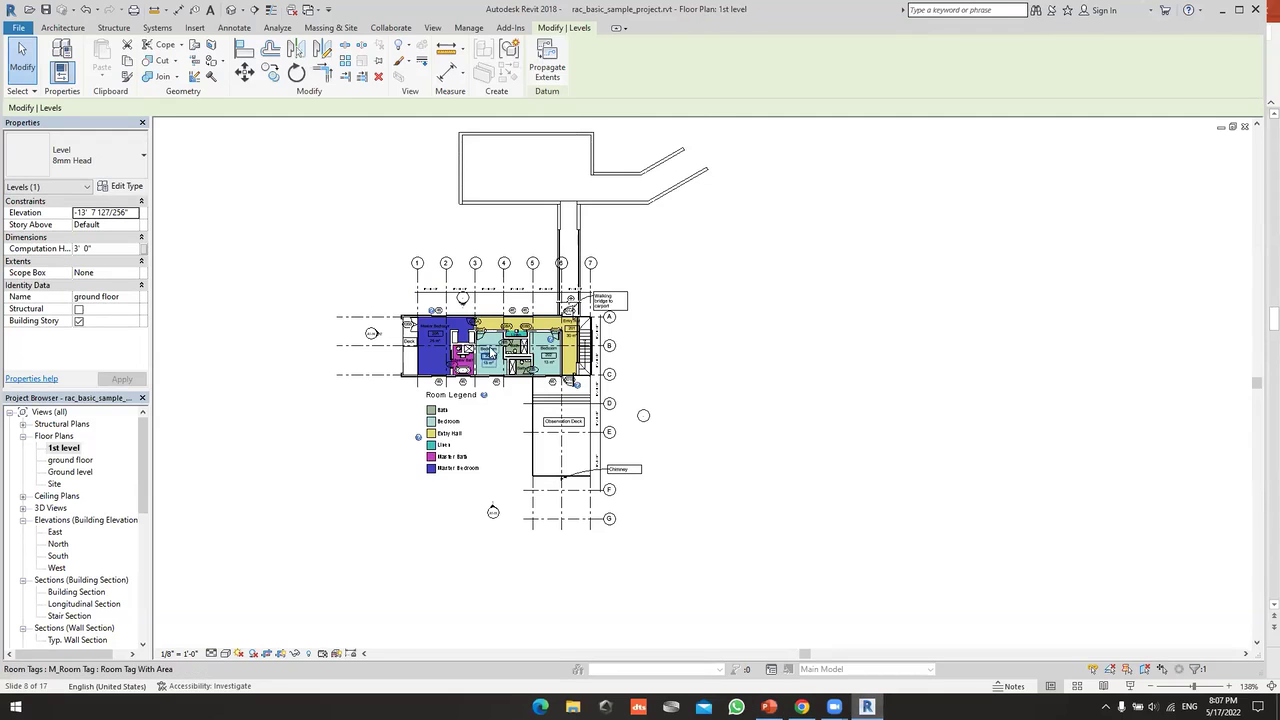
scroll(490, 348, up, 1)
scroll(490, 348, up, 1)
scroll(350, 300, up, 1)
scroll(330, 308, up, 1)
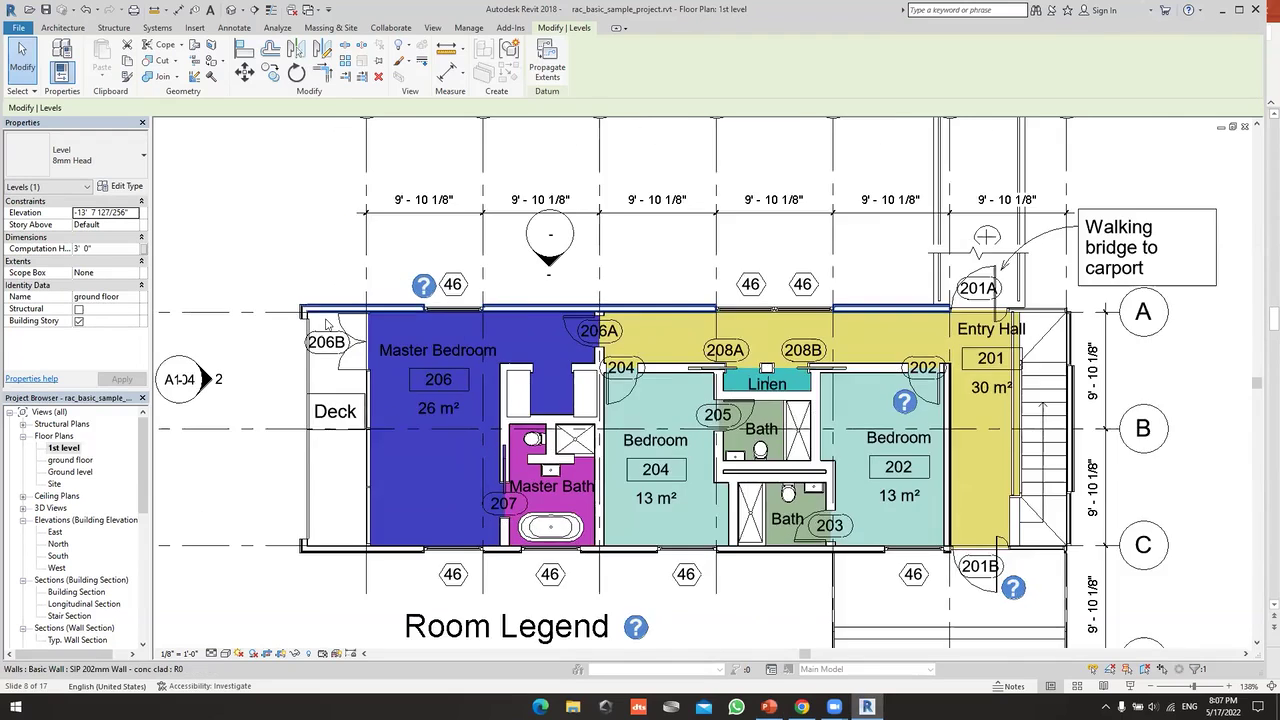
scroll(308, 316, up, 1)
scroll(322, 305, up, 1)
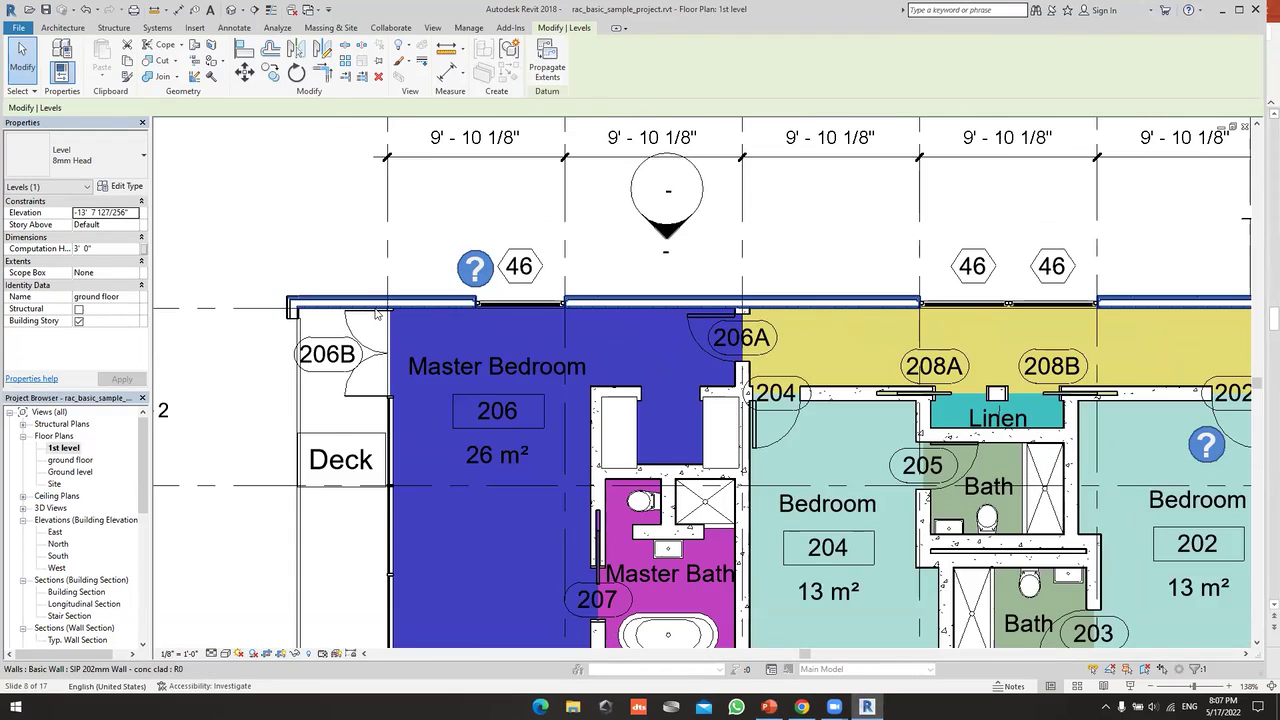
scroll(895, 275, down, 3)
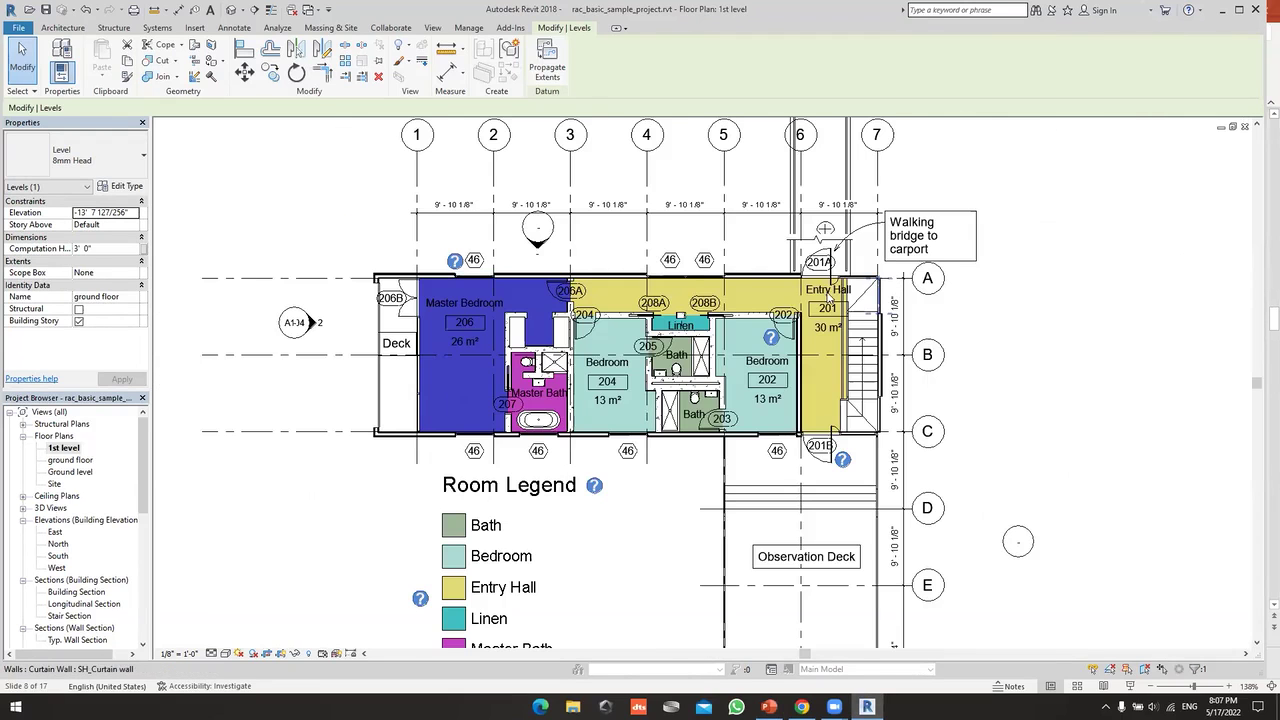
scroll(815, 270, down, 1)
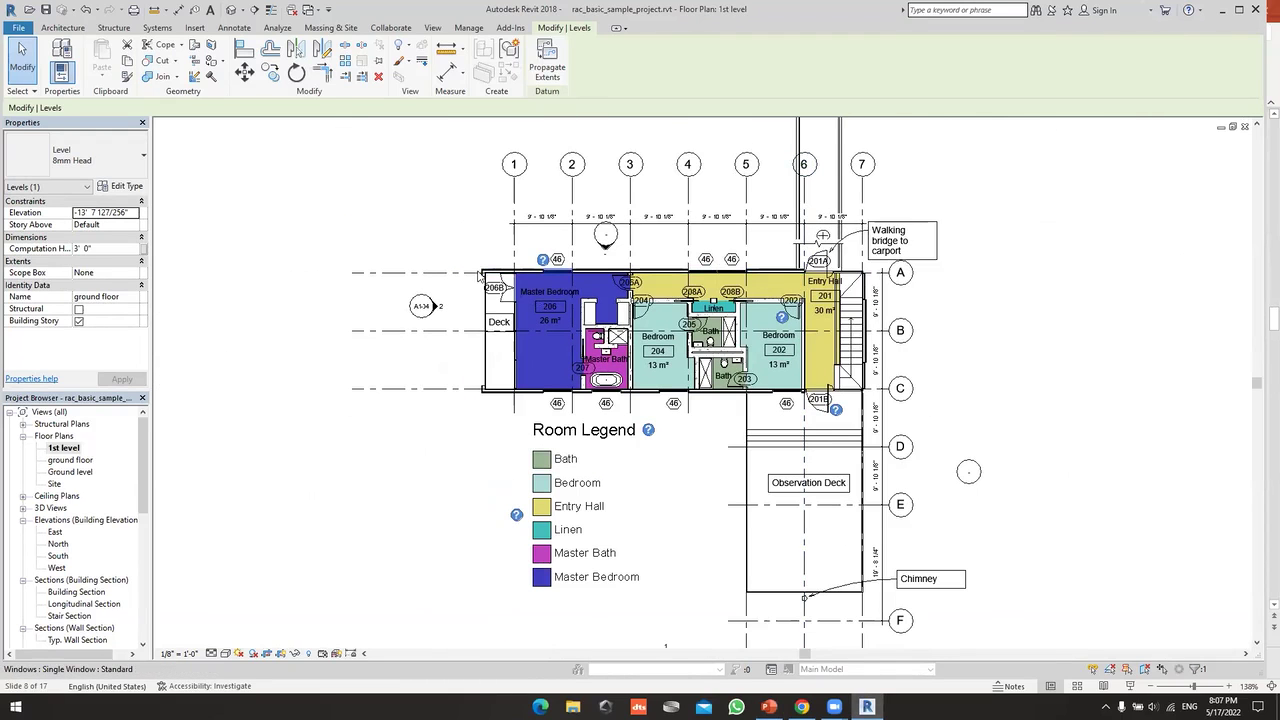
scroll(481, 277, up, 1)
scroll(484, 251, up, 1)
scroll(495, 263, up, 1)
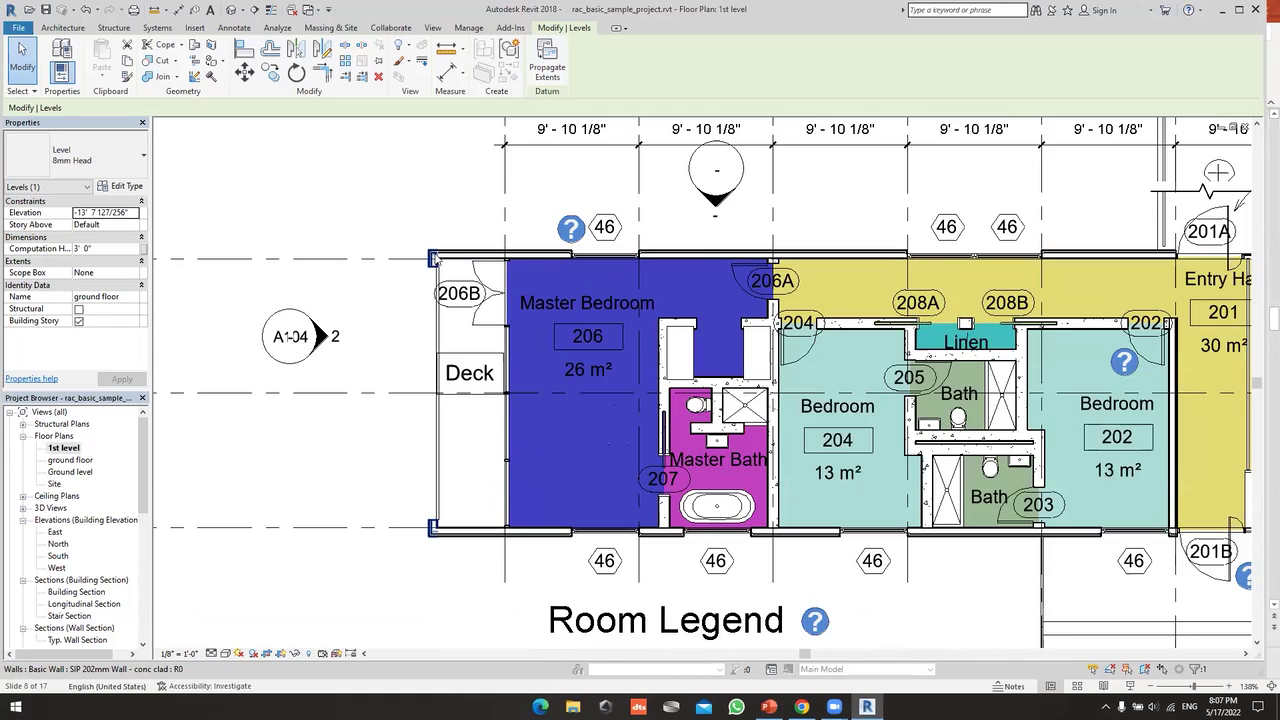
scroll(435, 258, up, 1)
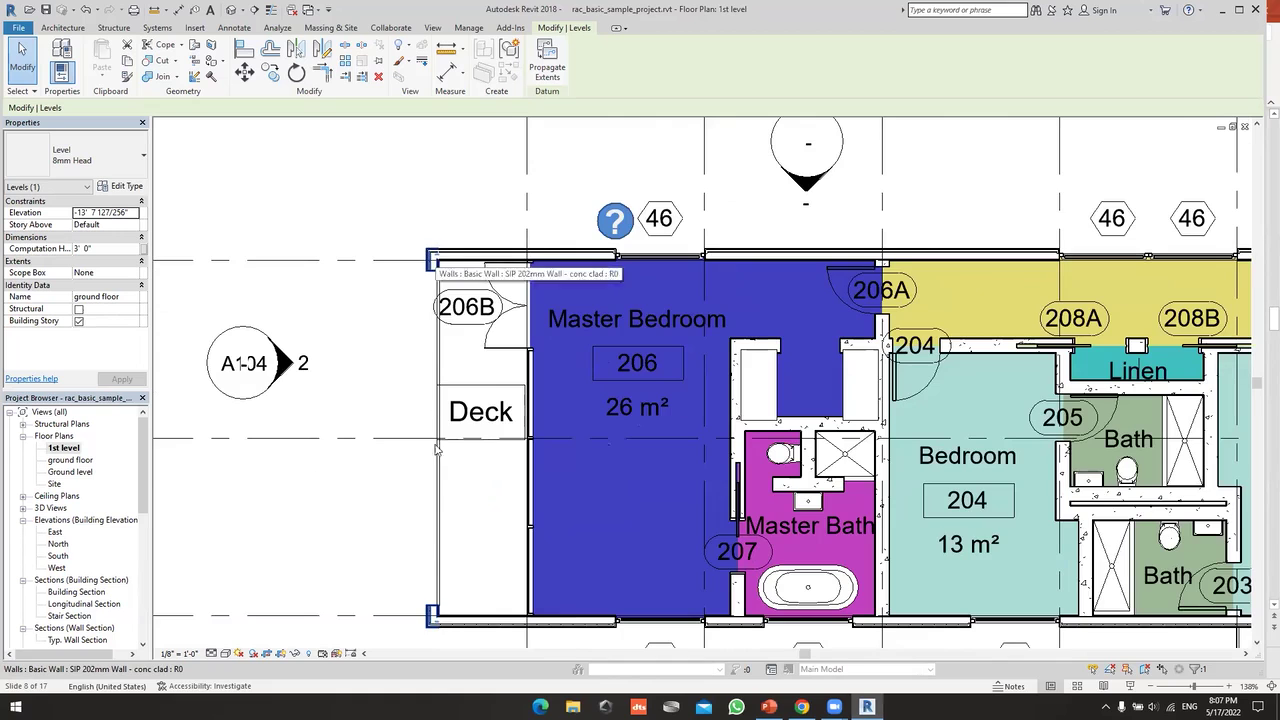
scroll(368, 375, down, 1)
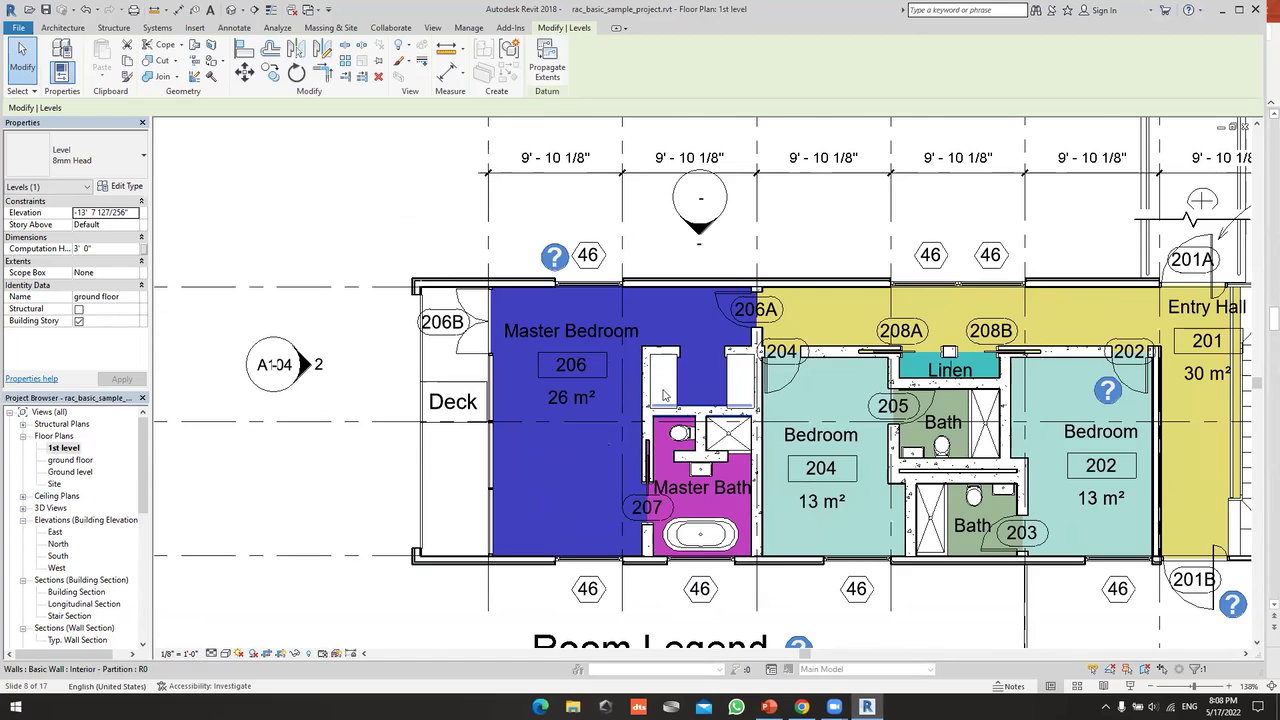
scroll(663, 394, down, 1)
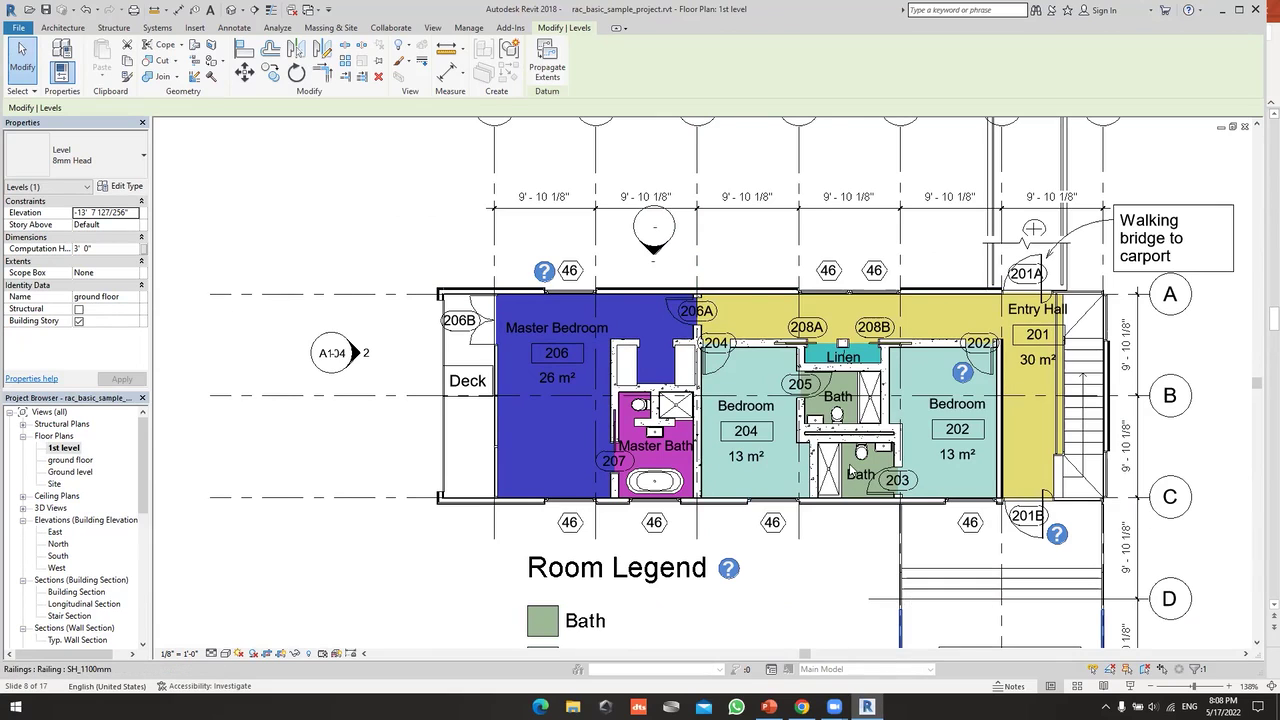
click(768, 707)
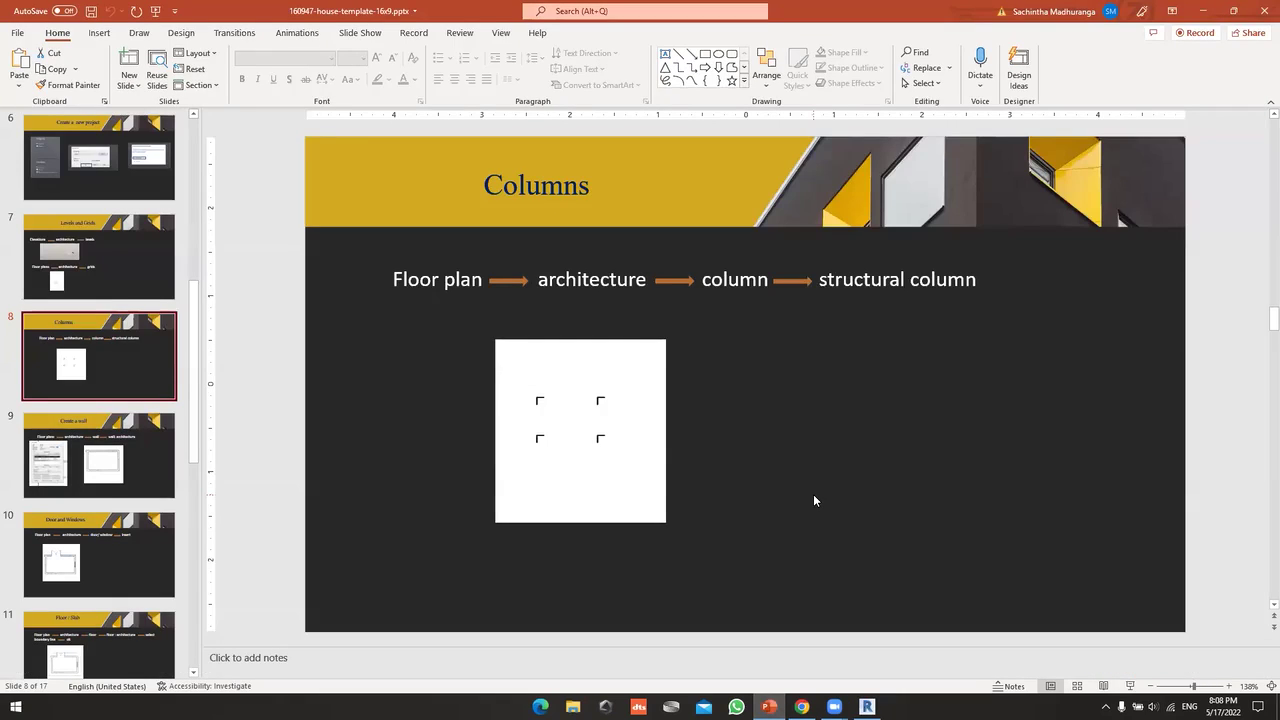
- Scroll the PowerPoint slides from Columns toward the Create a wall slide
scroll(813, 500, down, 1)
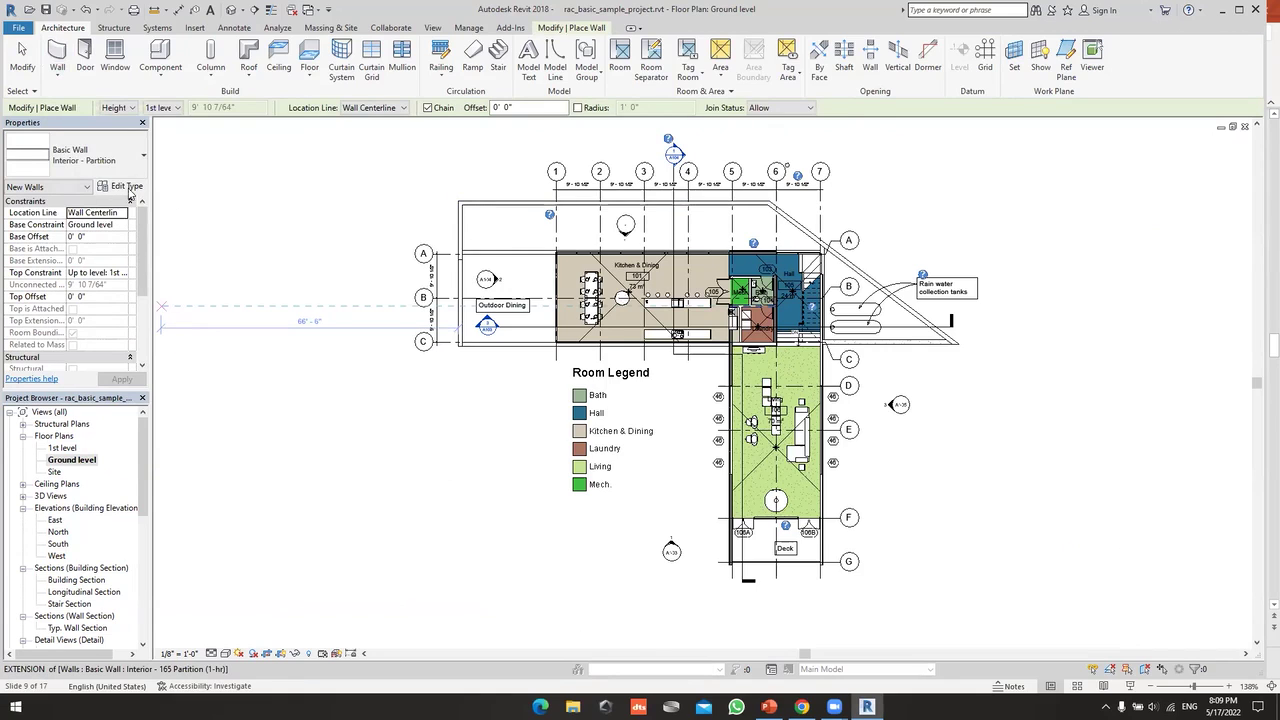
- Open Type Properties for the Basic Wall type Interior - Partition via Edit Type
click(127, 187)
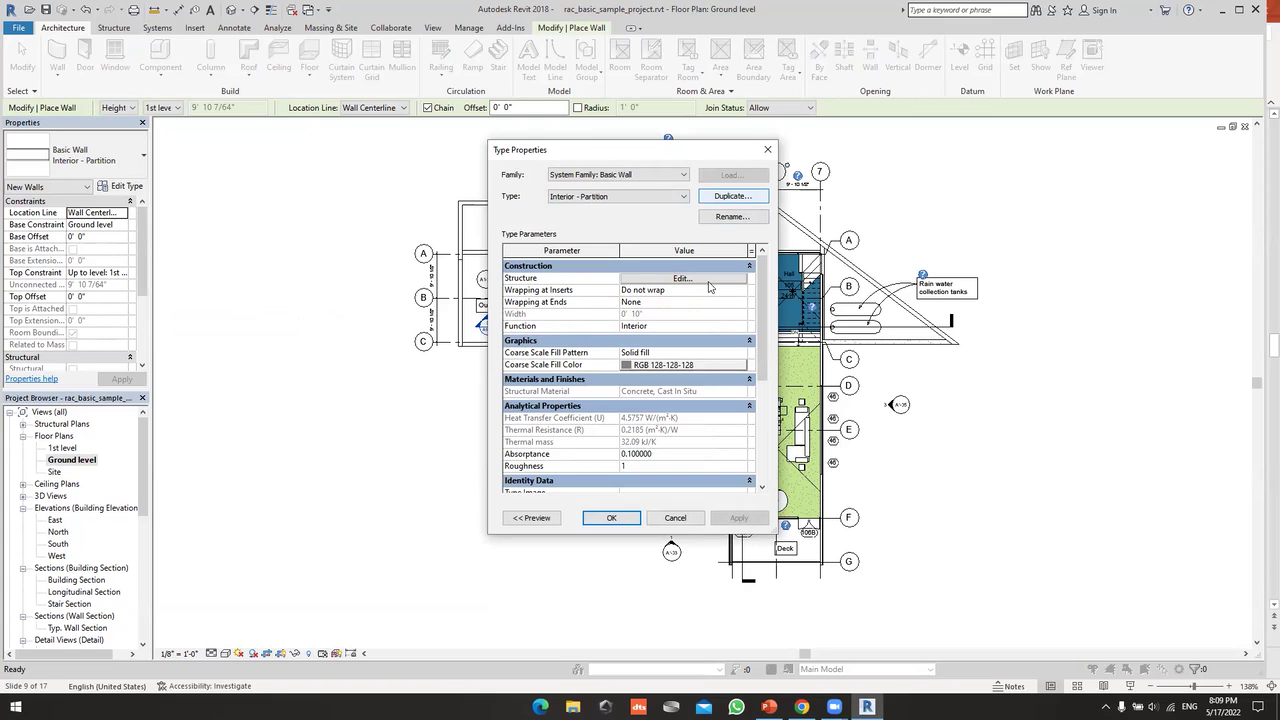
- Duplicate Interior - Partition, entering the name 'new wall', and dismiss the name-already-in-use alert
click(732, 196)
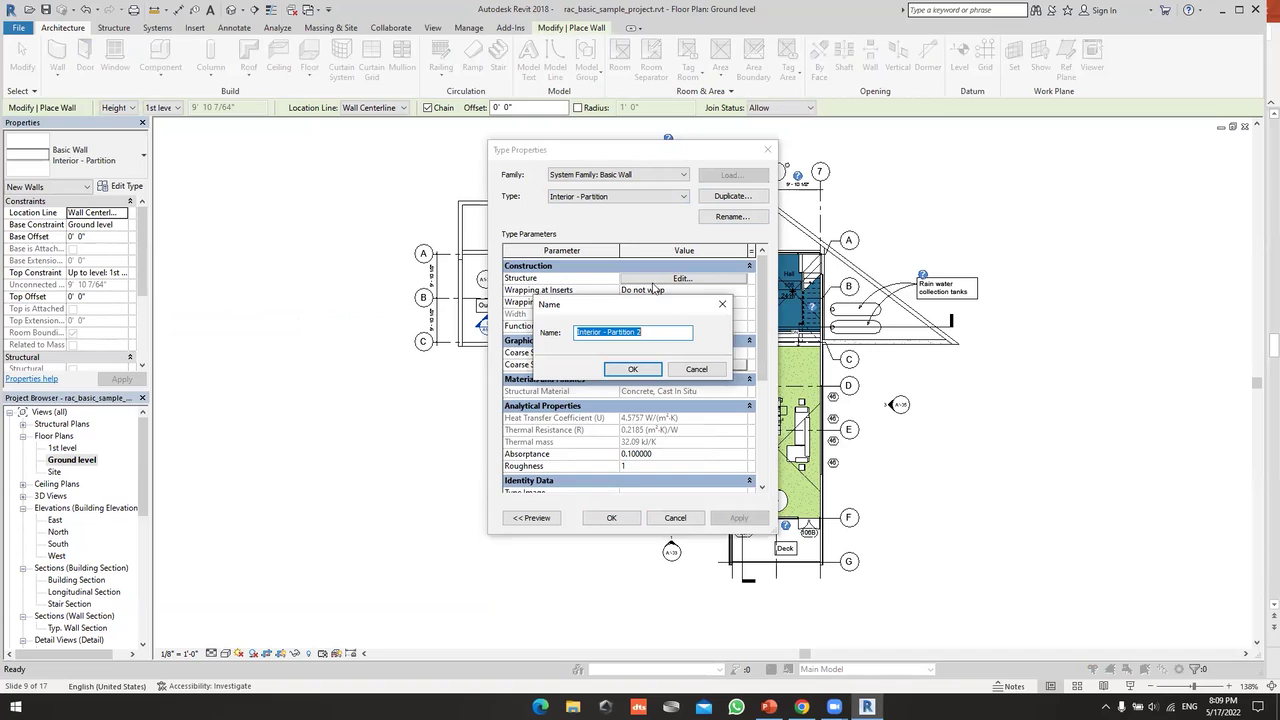
text(new)
click(632, 369)
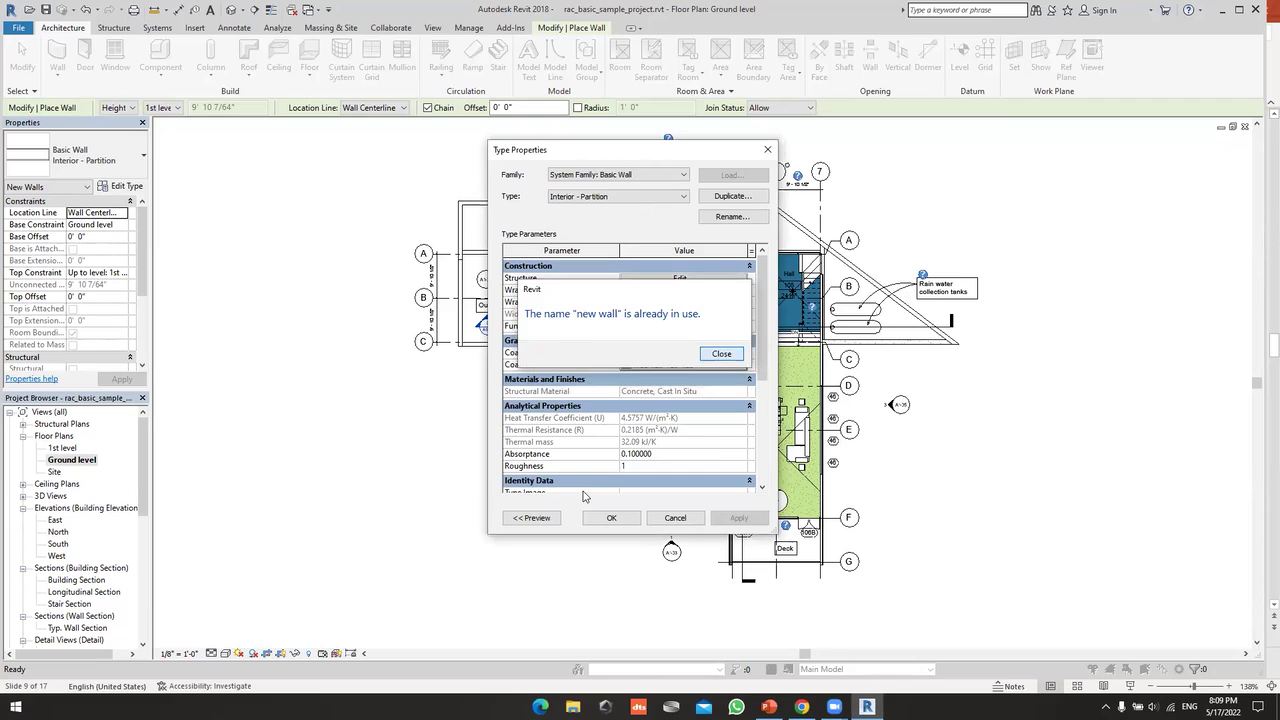
key(Return)
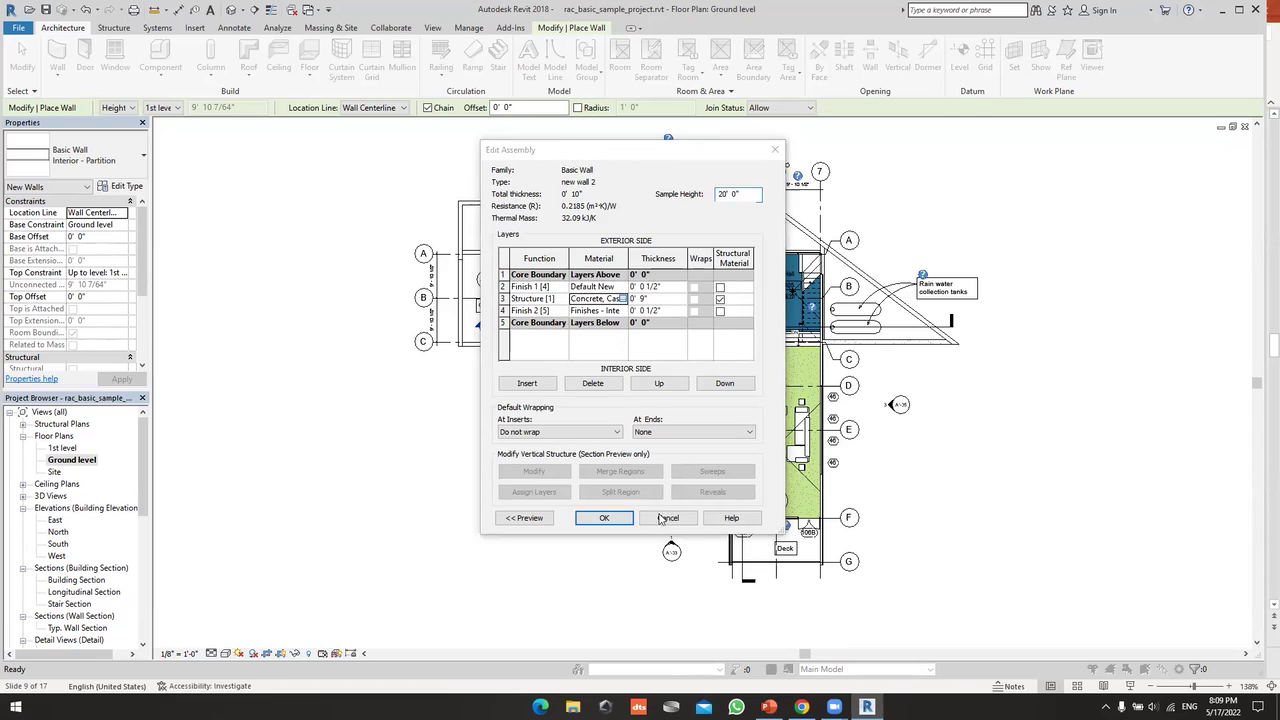
- Give the structure layer the material Default New Material(3) and start editing its thickness value
click(622, 298)
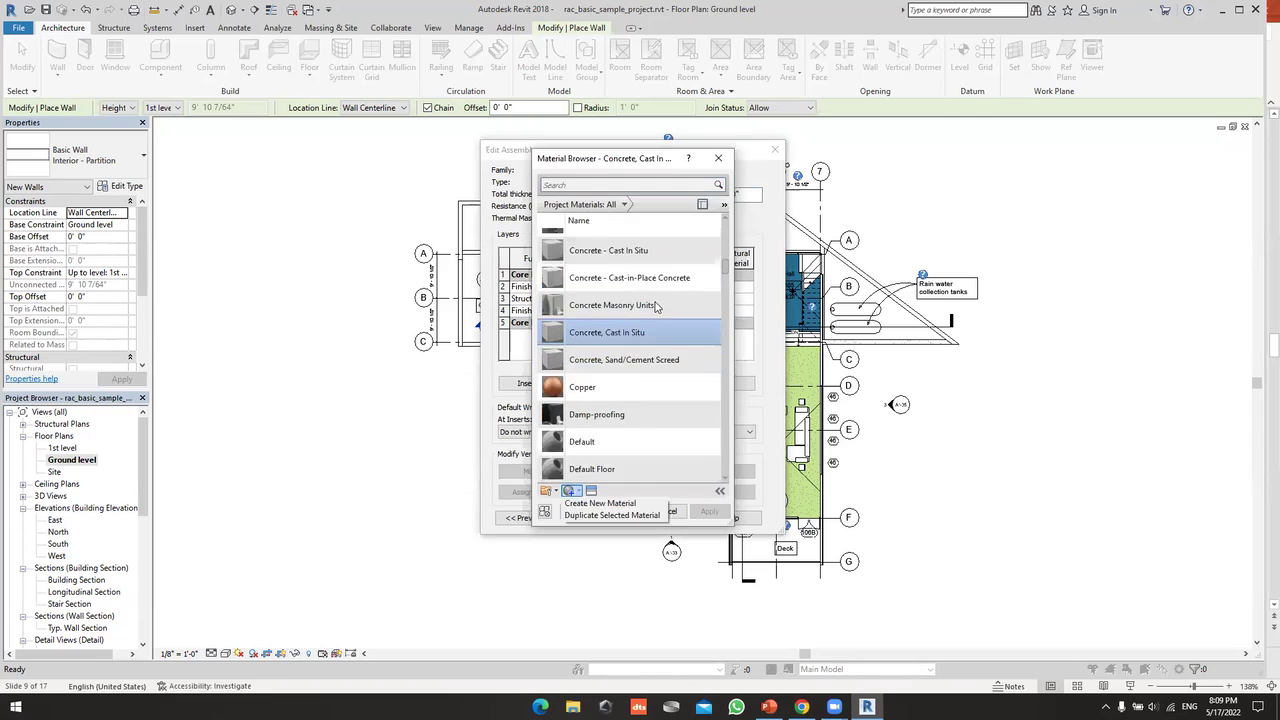
scroll(674, 296, down, 1)
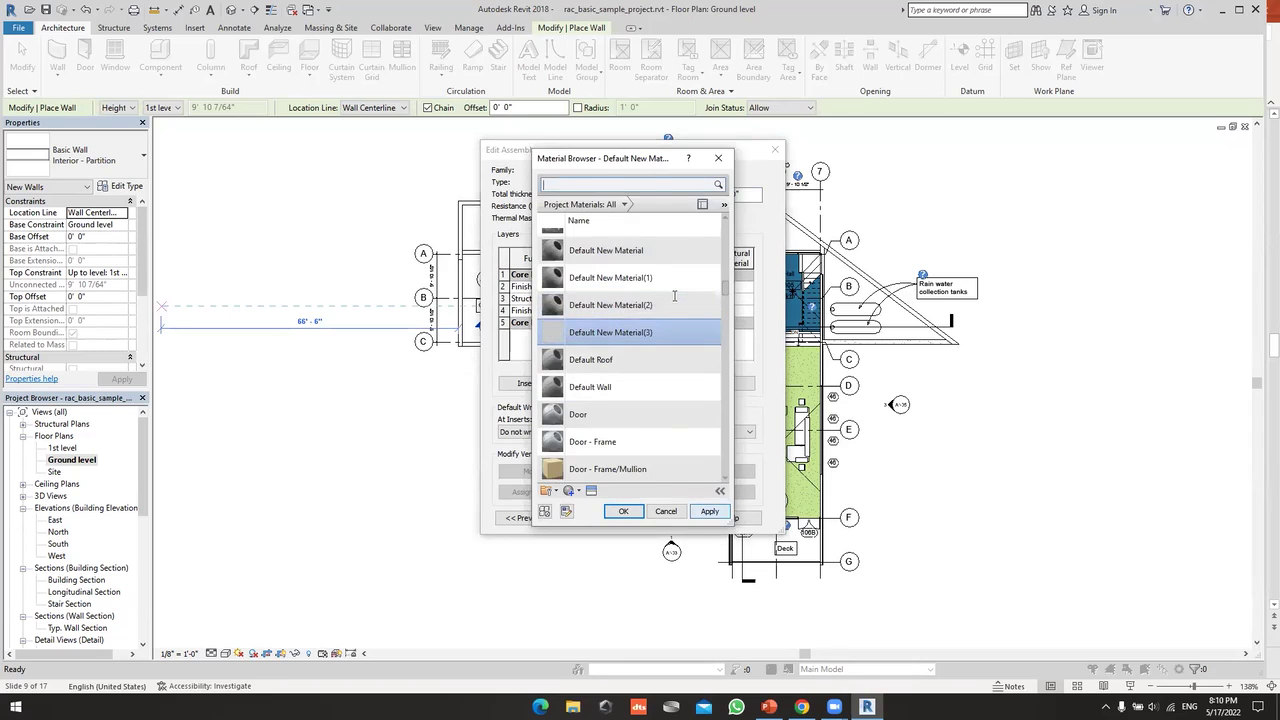
key(Return)
click(671, 297)
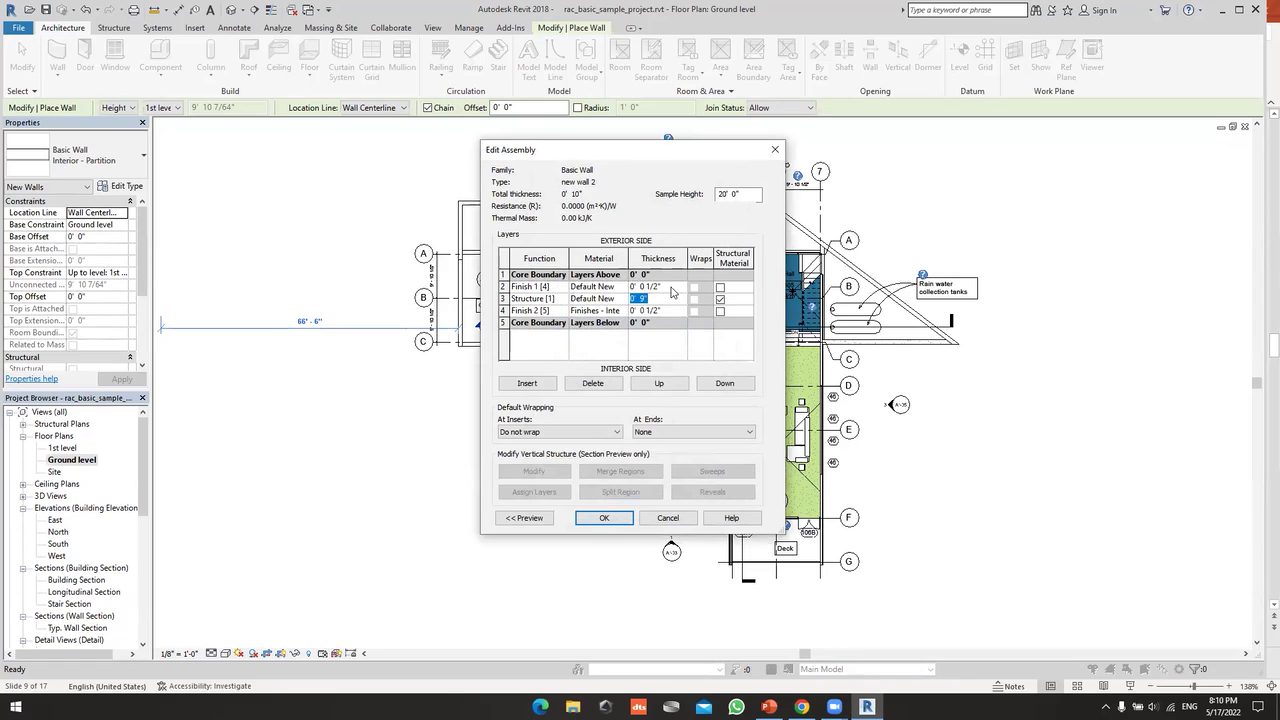
click(680, 296)
- Accept the edited layer assembly and Type Properties, giving new wall 2 a 0' 10" width
key(Return)
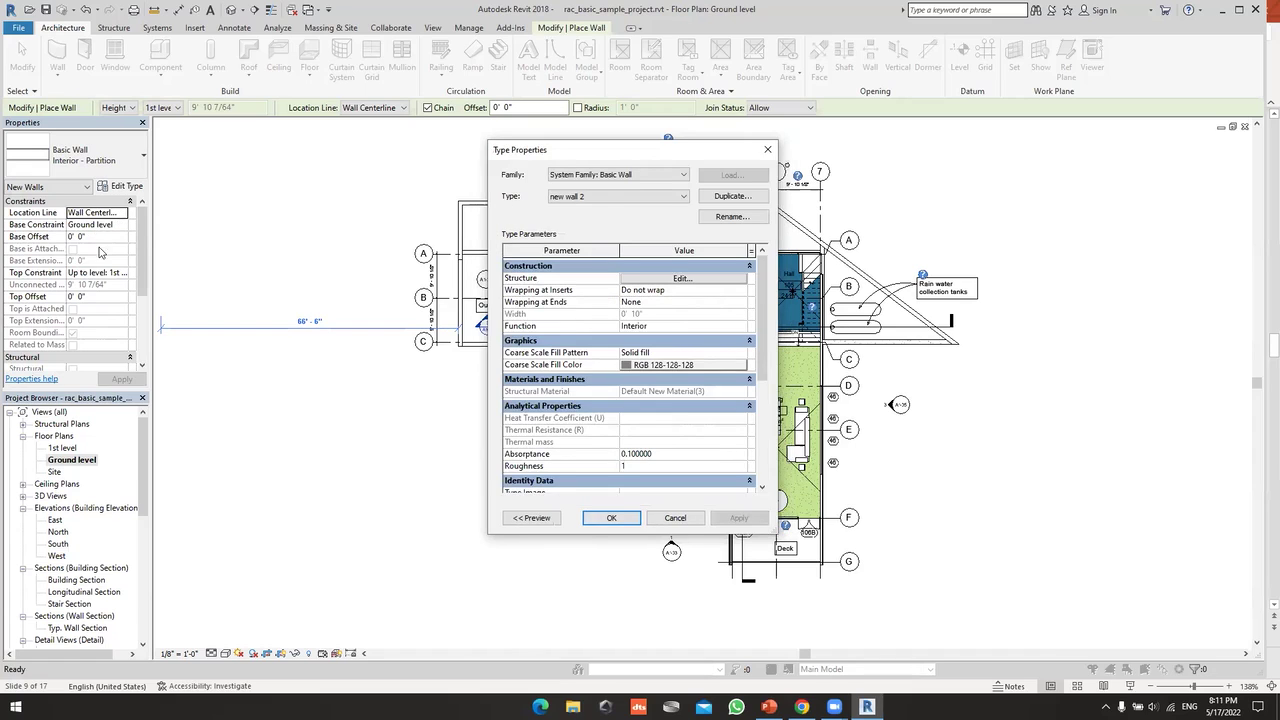
key(Return)
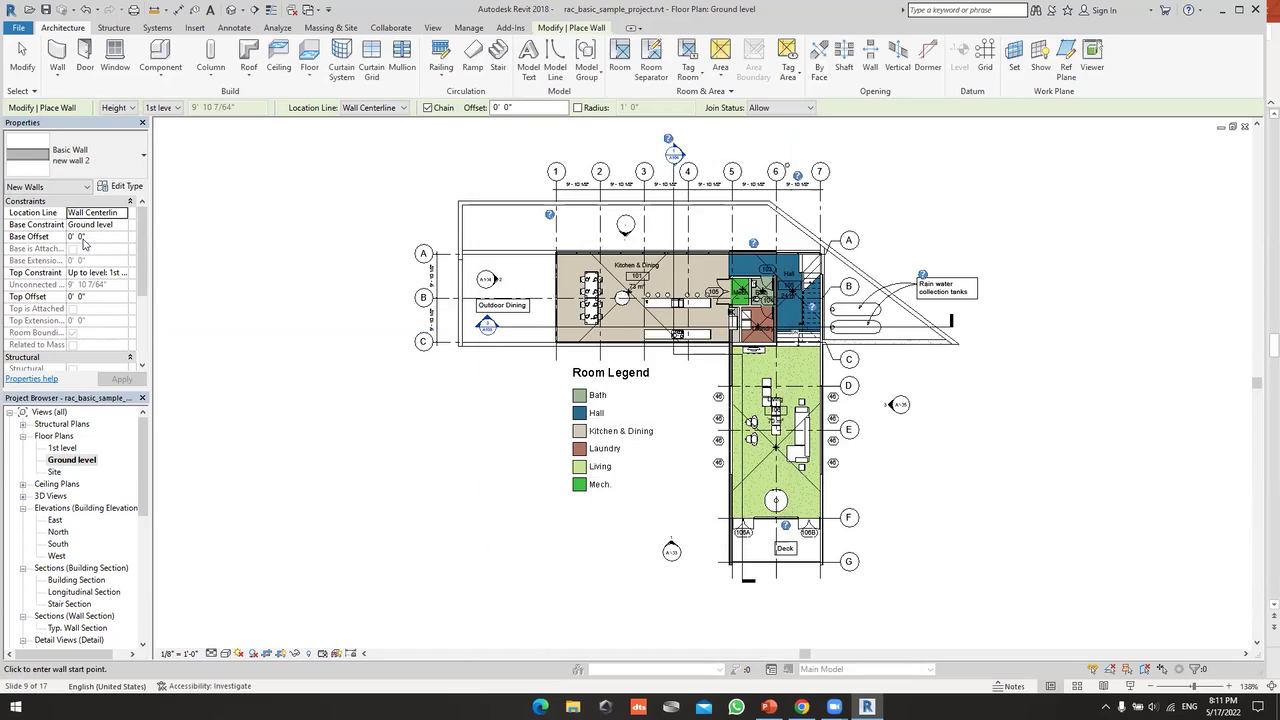
- Keep Wall Centerline as the location line and 1st level as the top constraint for new wall 2
click(95, 212)
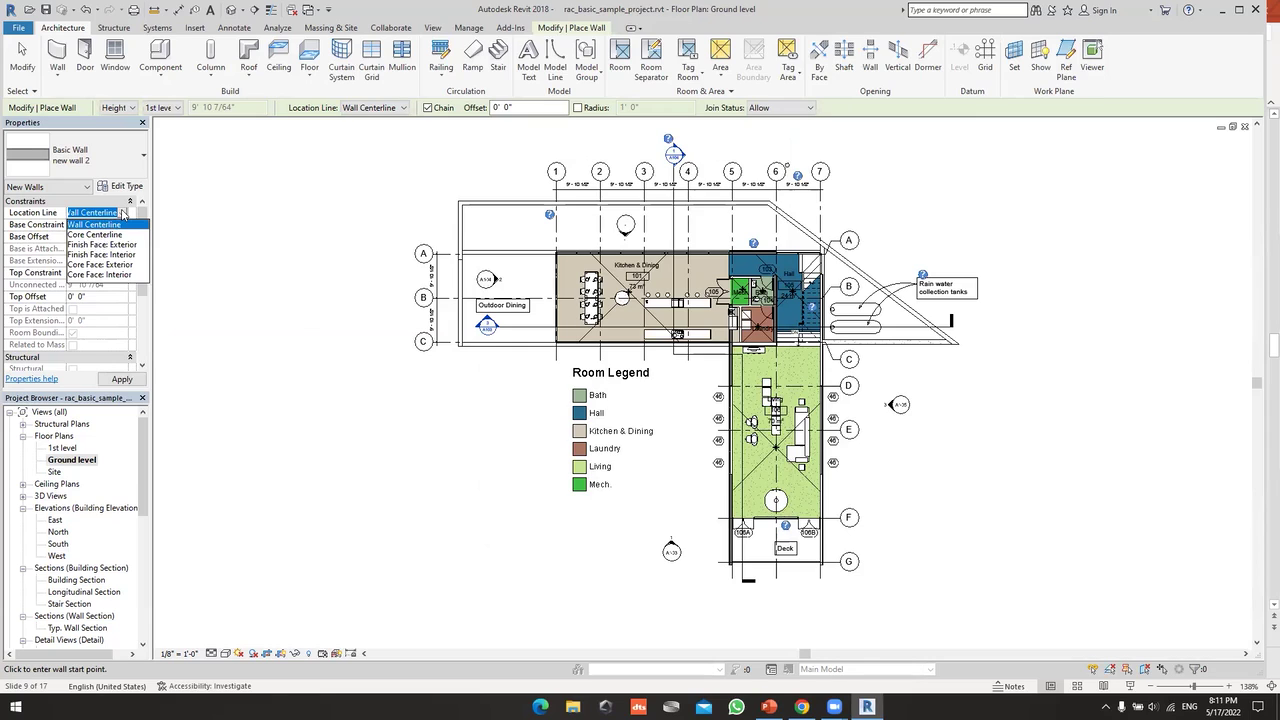
click(308, 362)
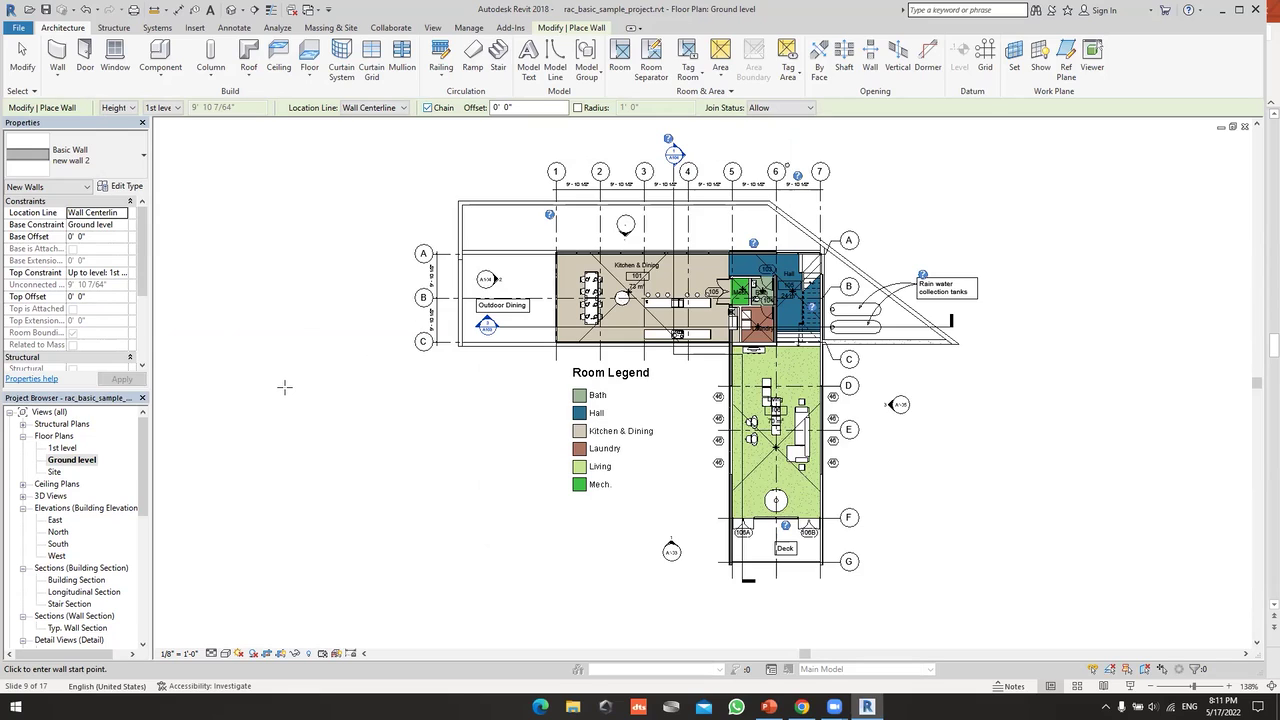
click(290, 388)
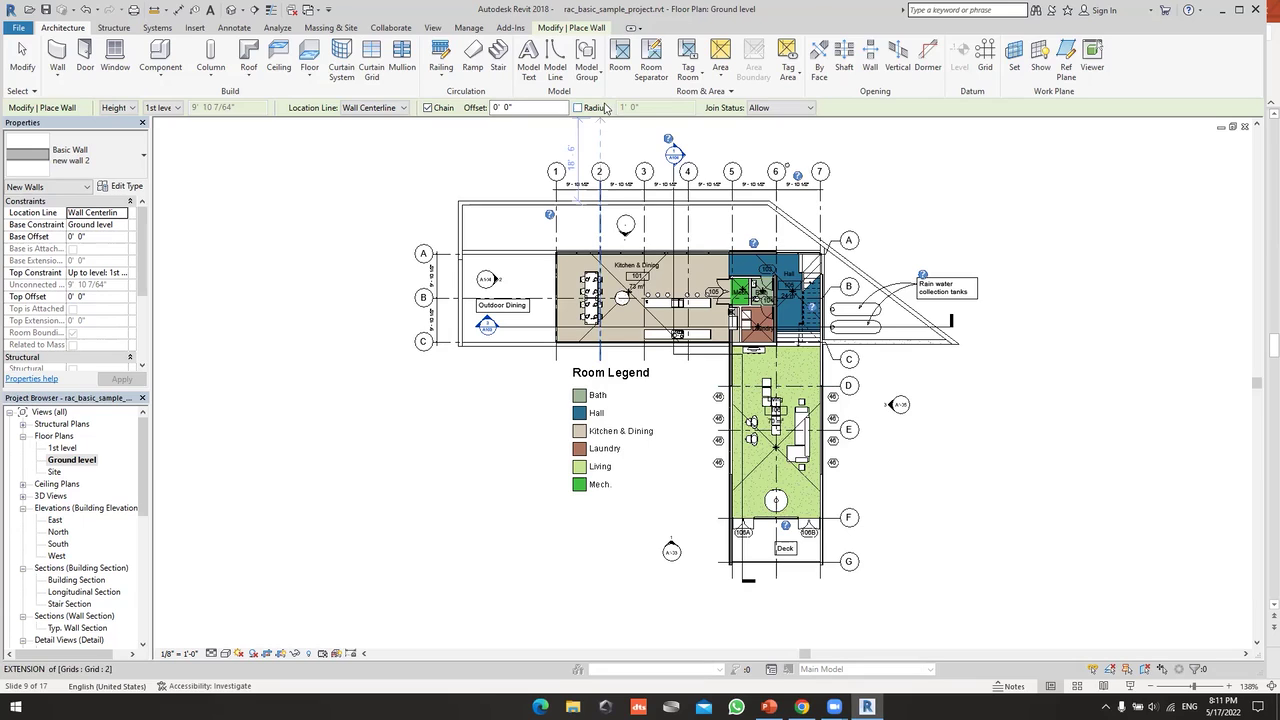
click(399, 109)
click(204, 304)
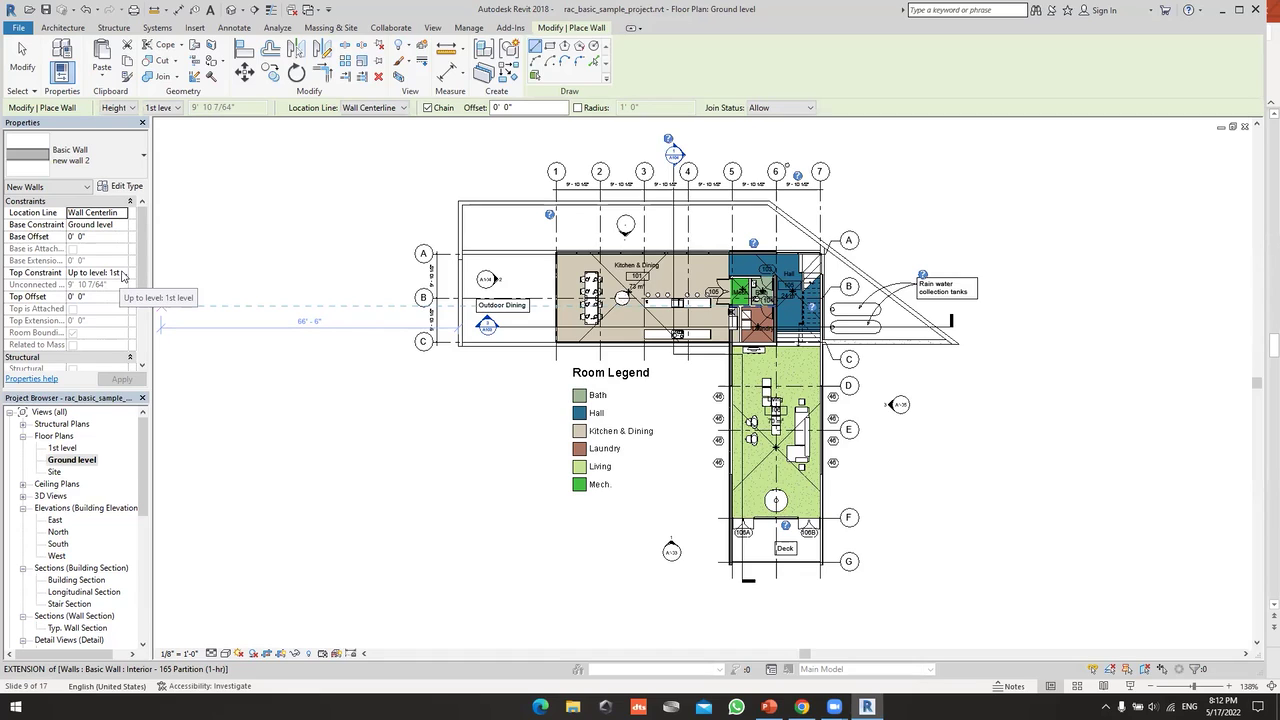
click(122, 275)
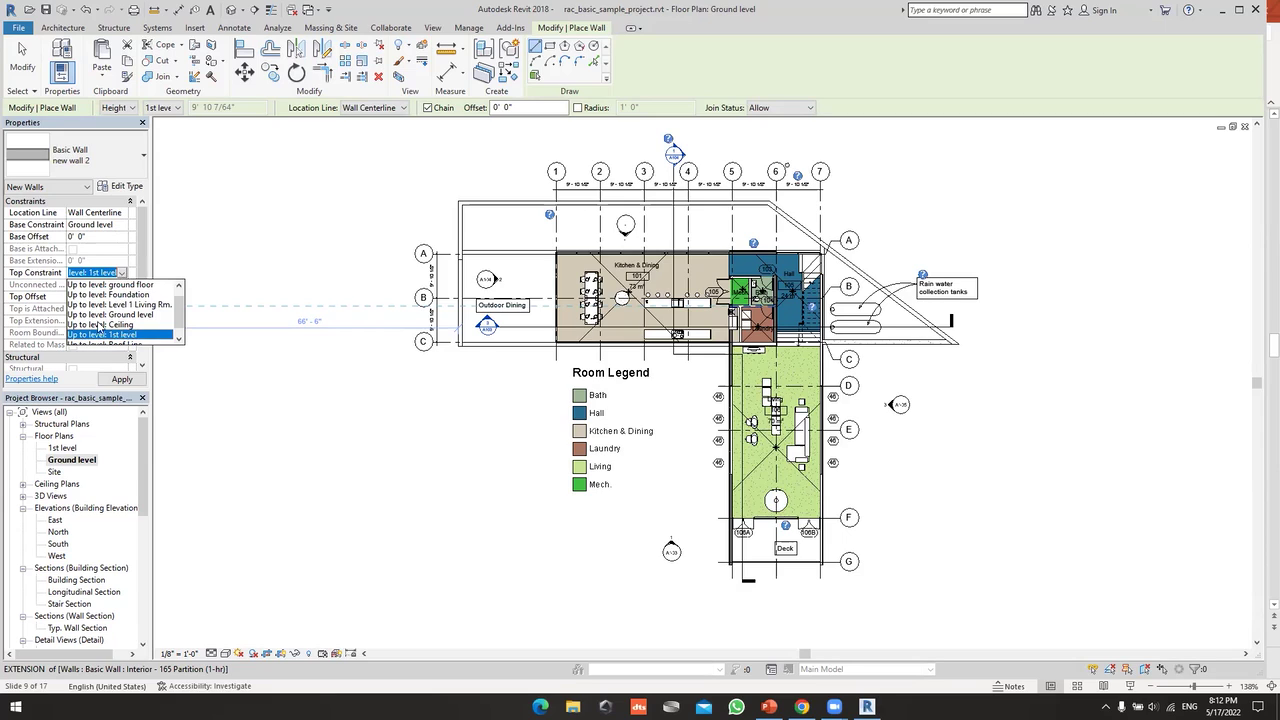
click(101, 333)
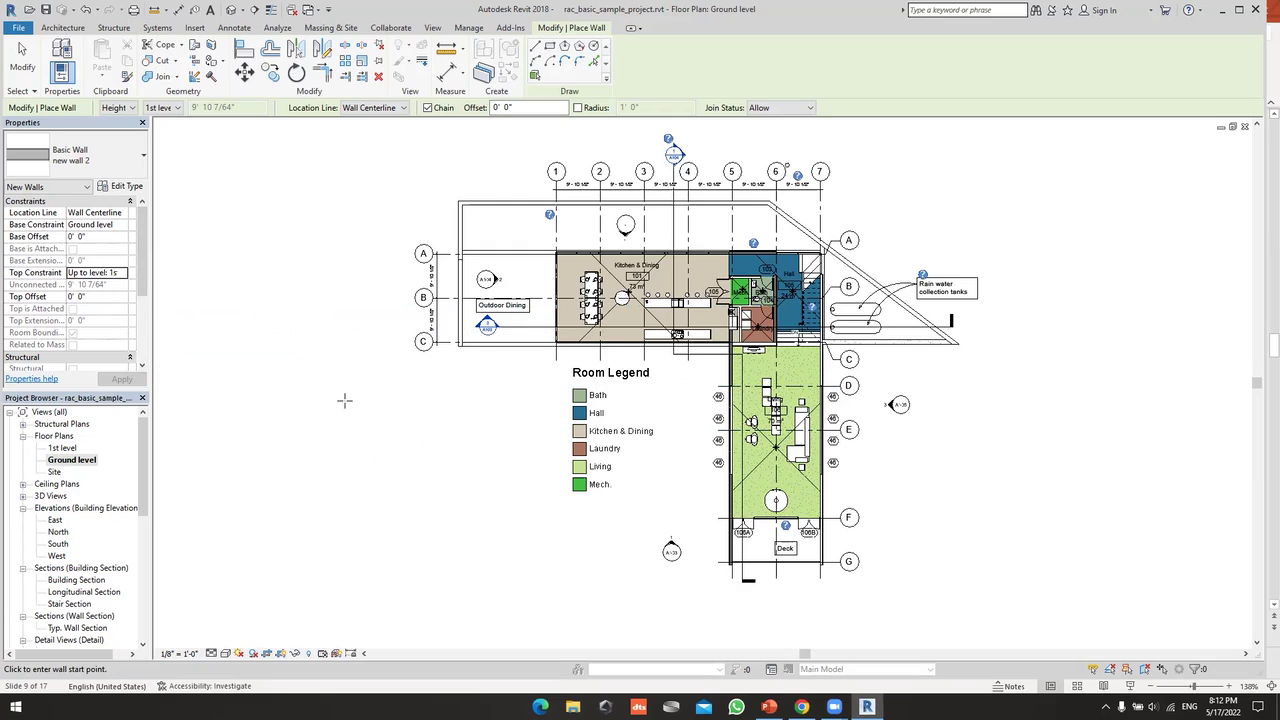
- Draw a closed rectangle of new wall 2 walls left of the building, with a 10' first side
click(345, 400)
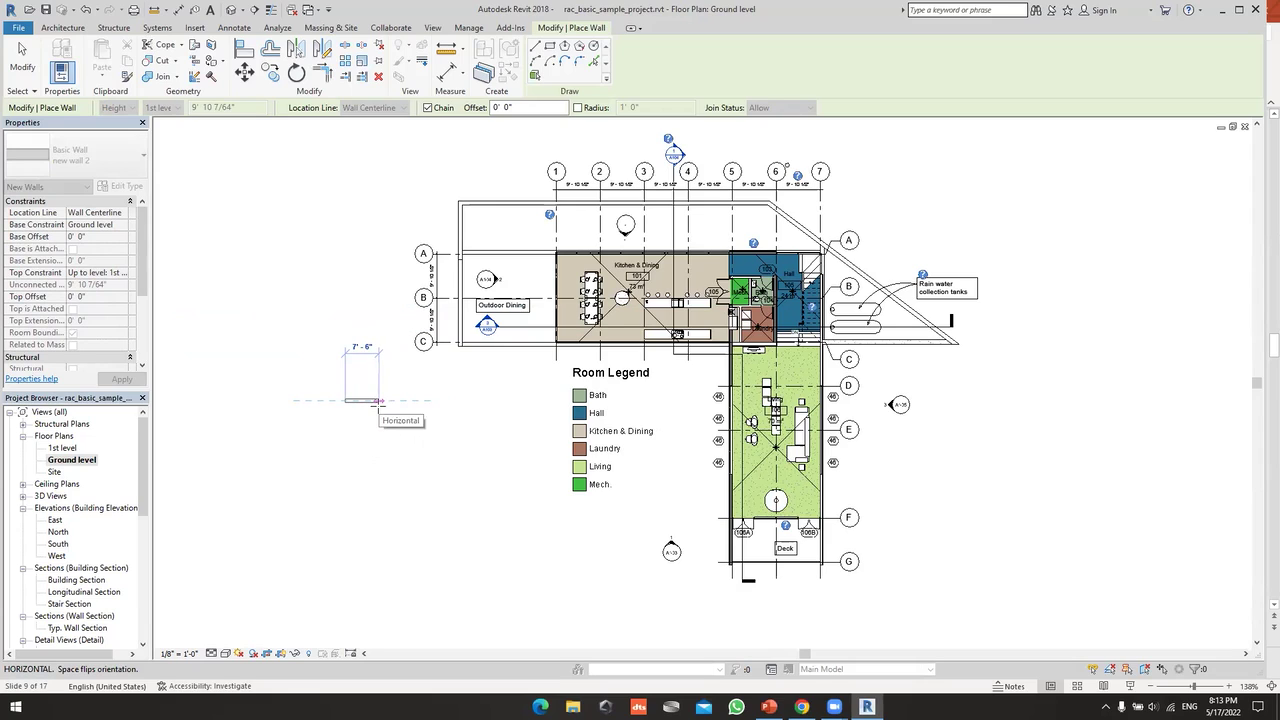
text(1)
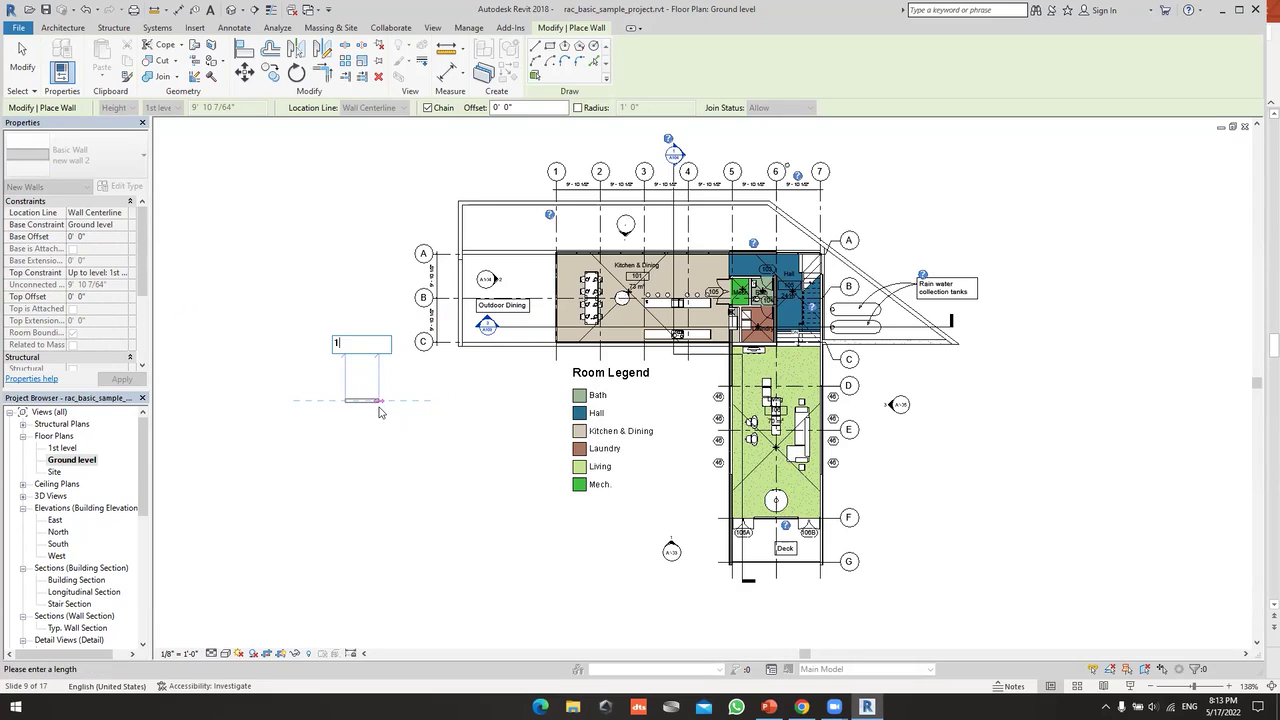
text(0')
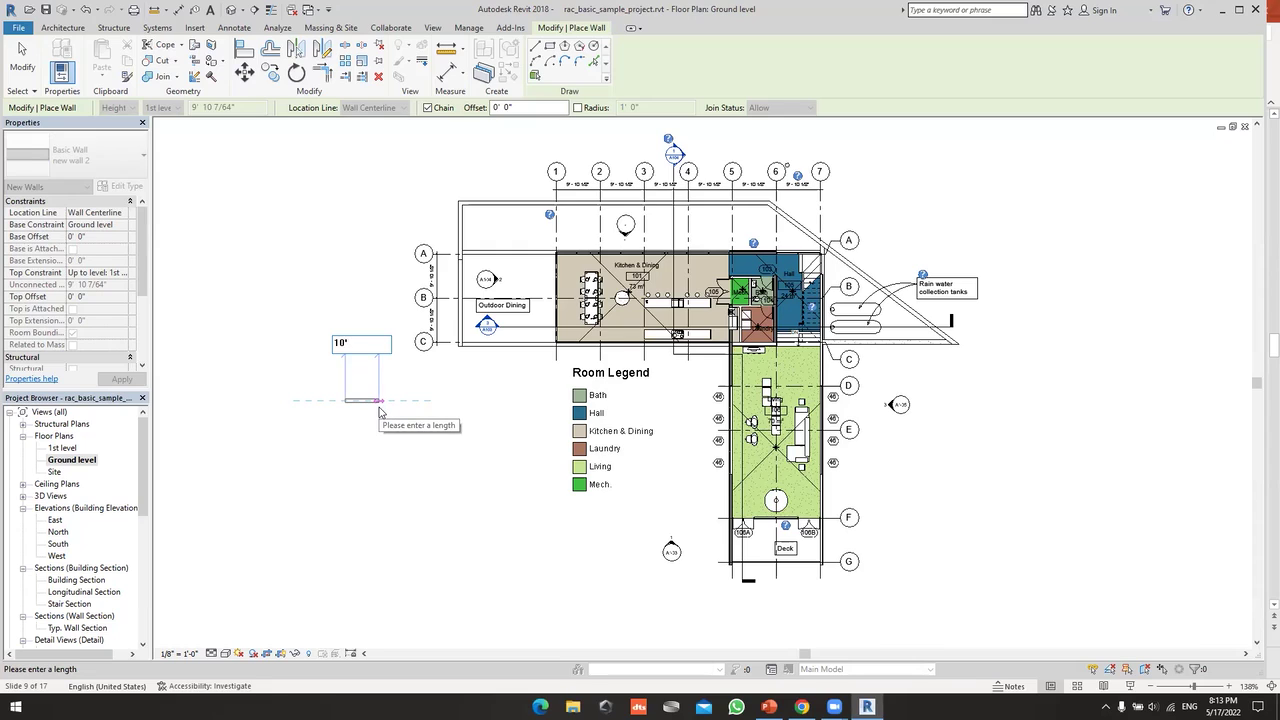
key(Return)
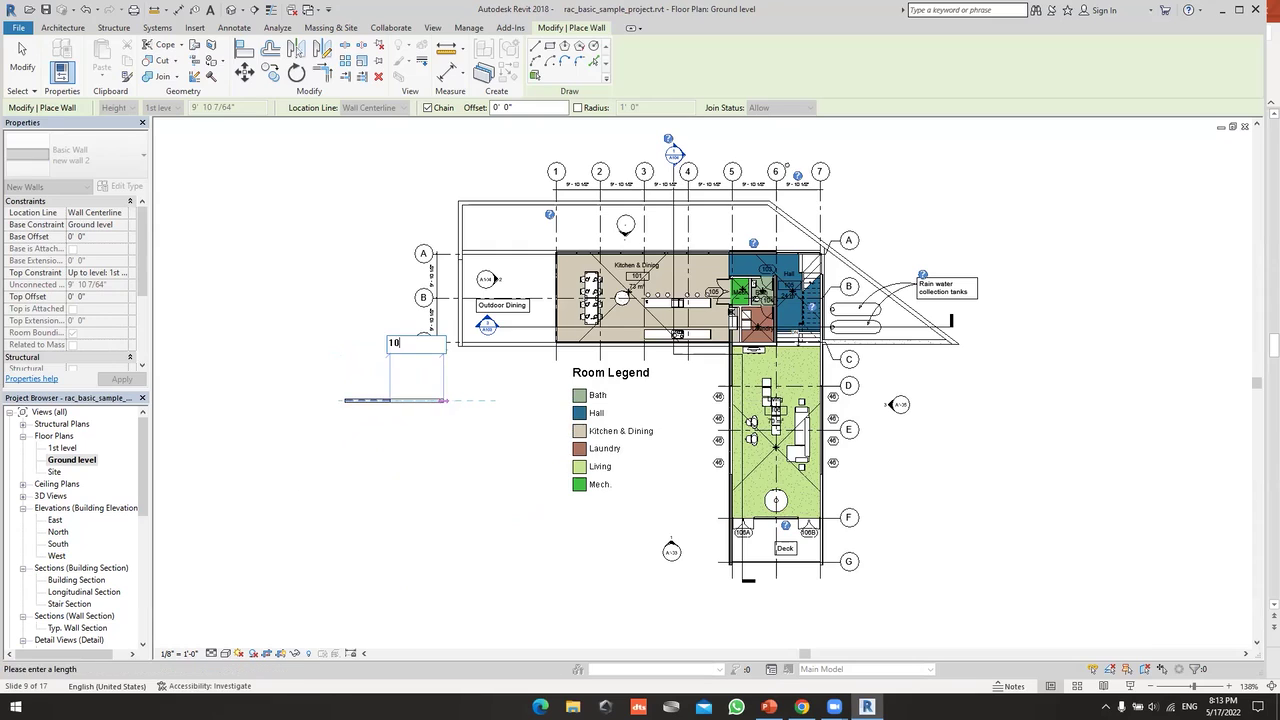
click(434, 400)
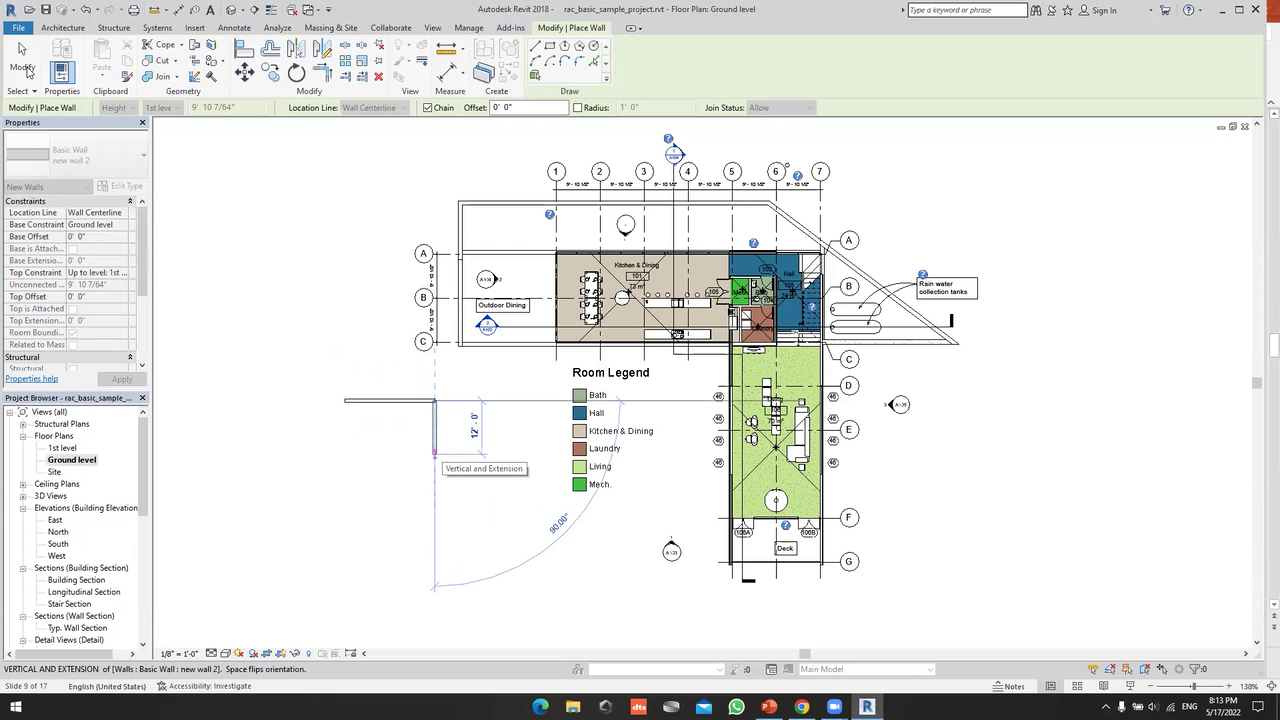
key(Escape)
key(Escape)
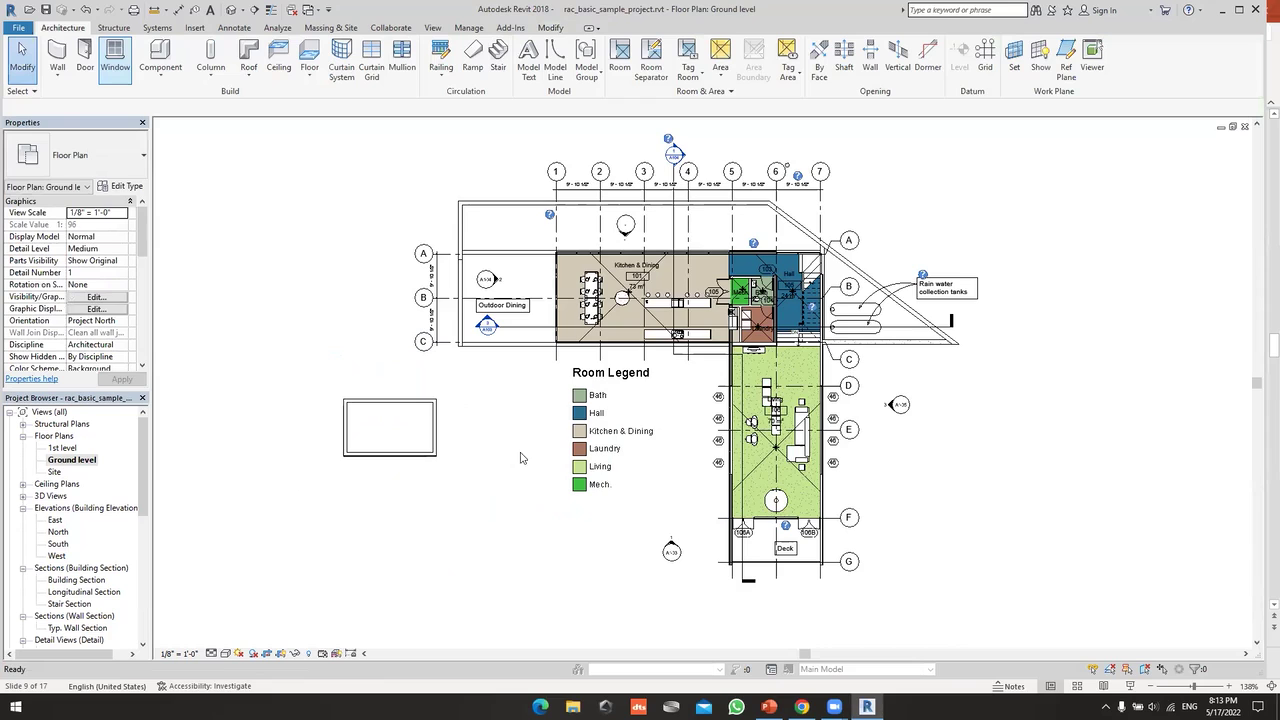
key(ctrl+Tab)
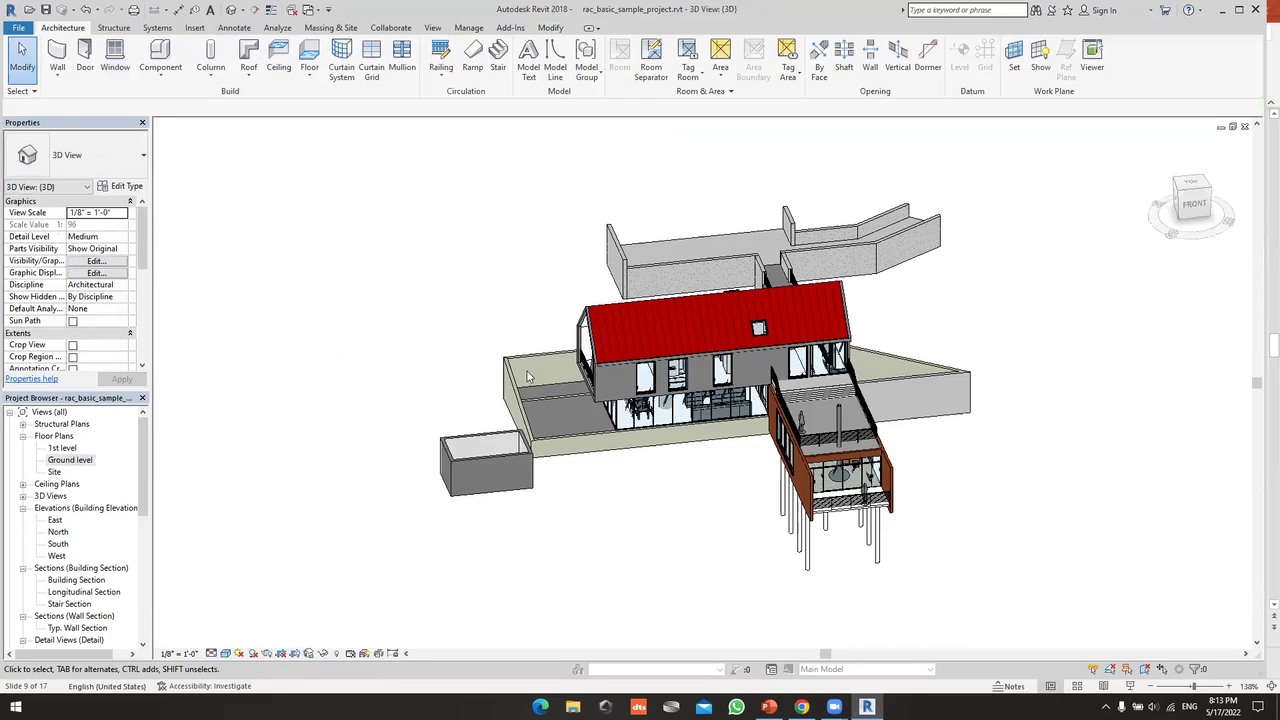
click(231, 11)
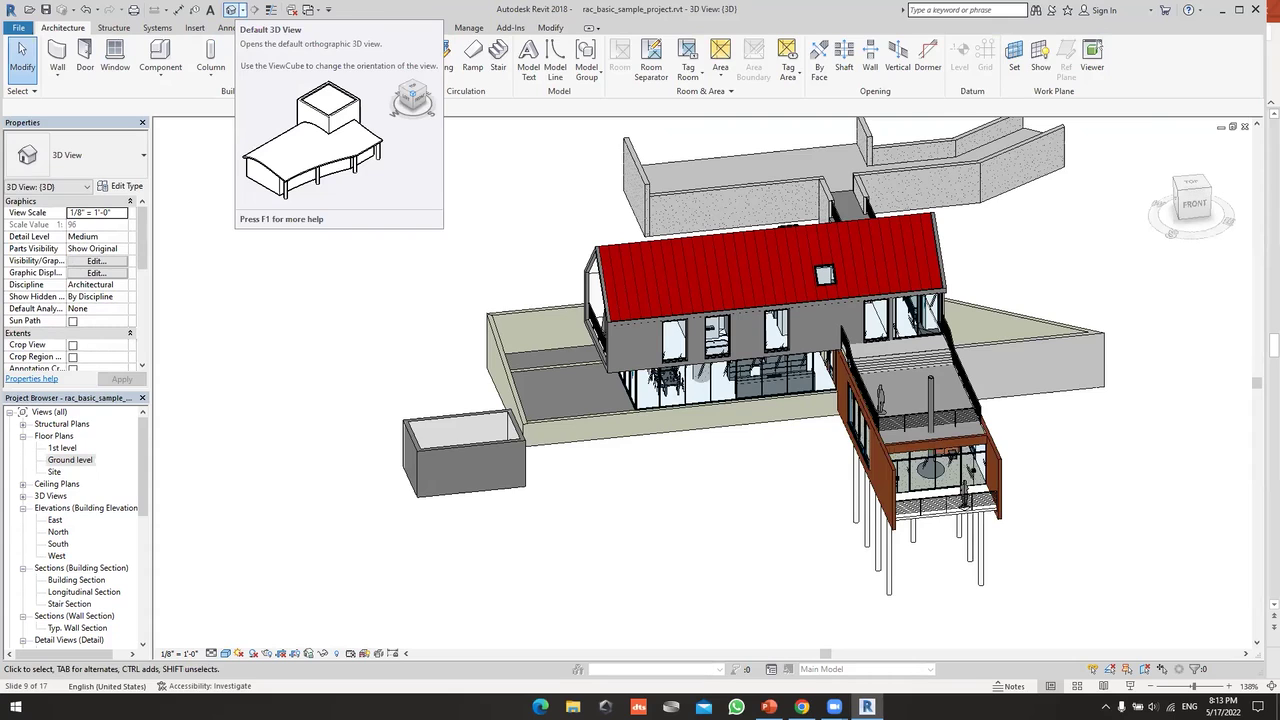
shift+middle_drag(700, 400, 720, 400)
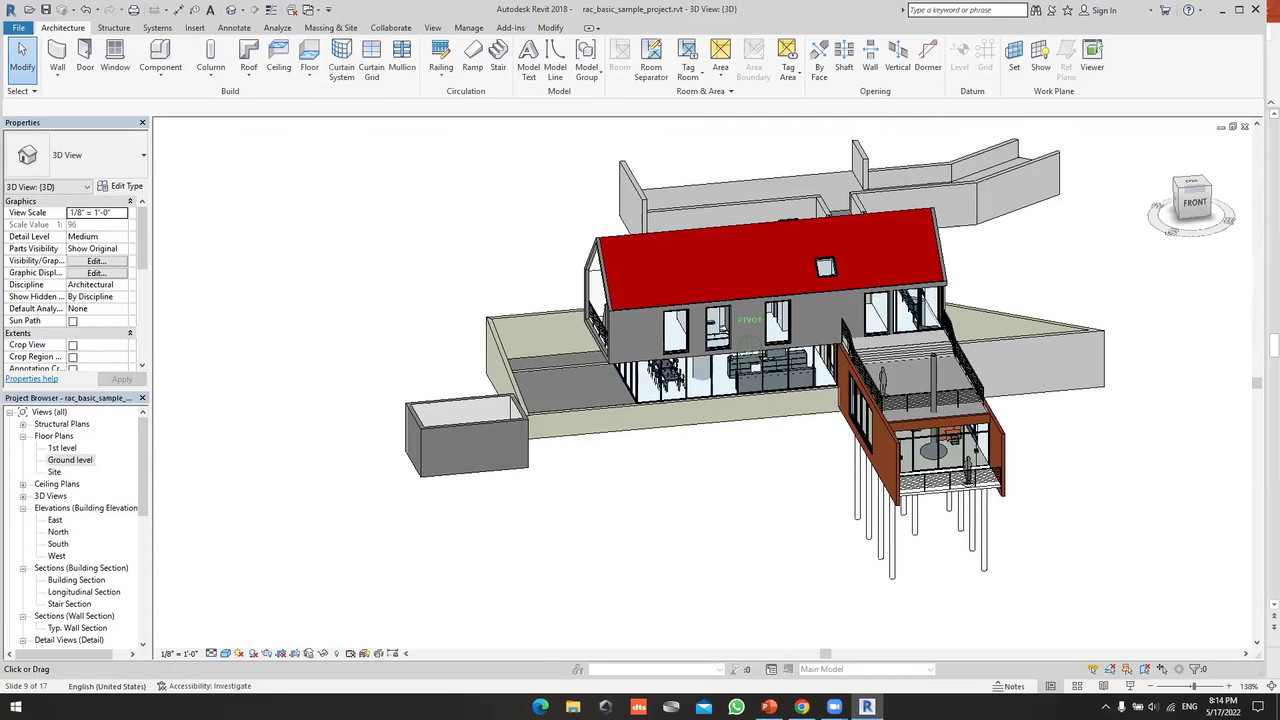
drag(1149, 267, 1158, 214)
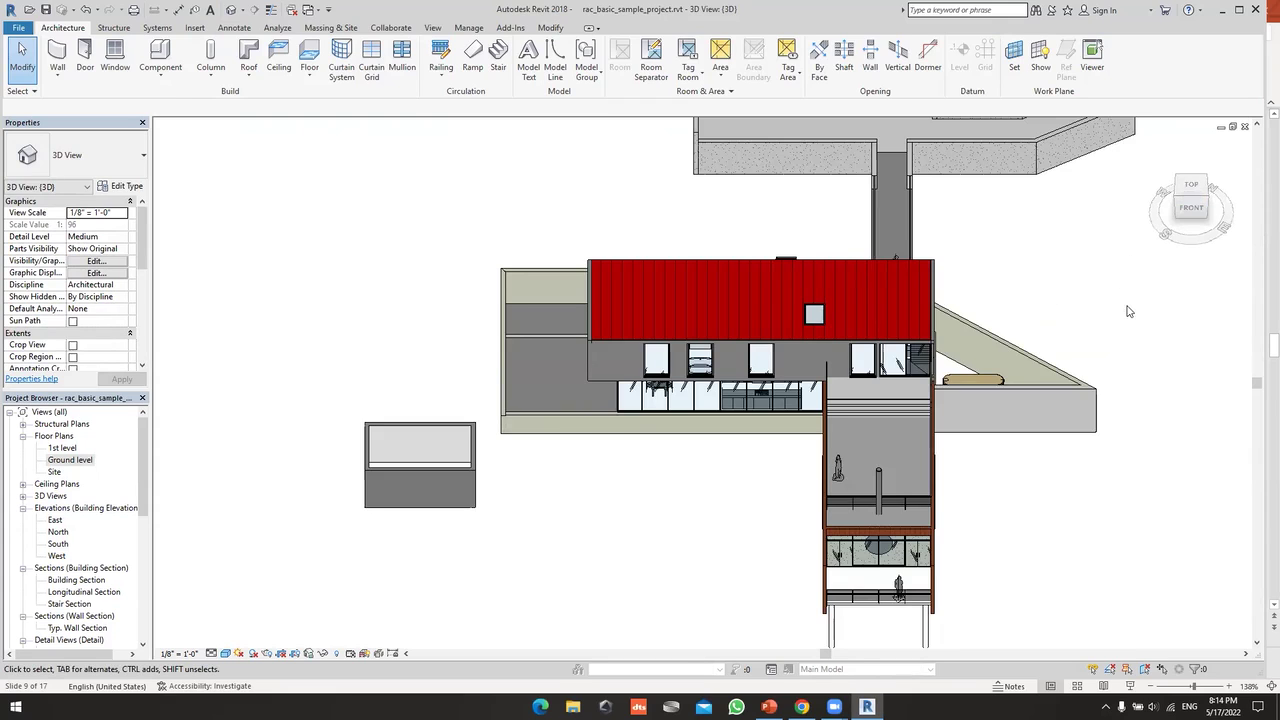
mouse_move(1192, 205)
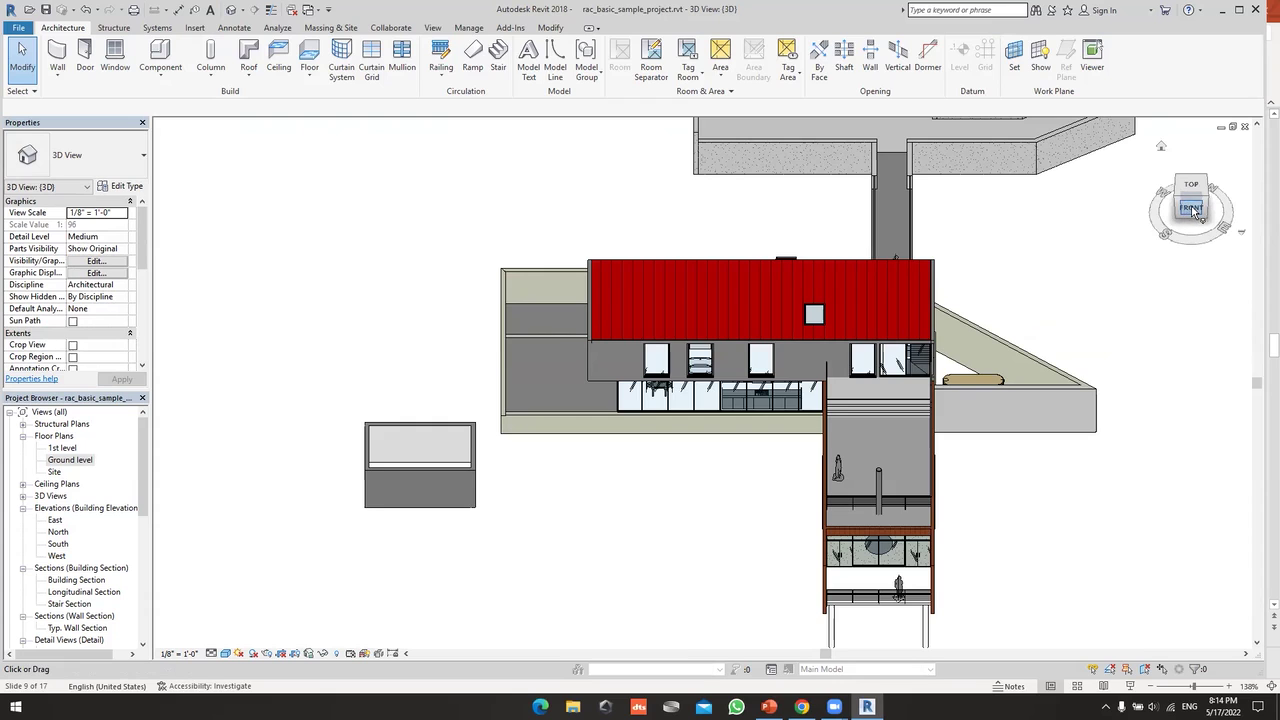
mouse_move(1191, 207)
mouse_down()
mouse_move(1170, 215)
mouse_move(1187, 200)
mouse_up()
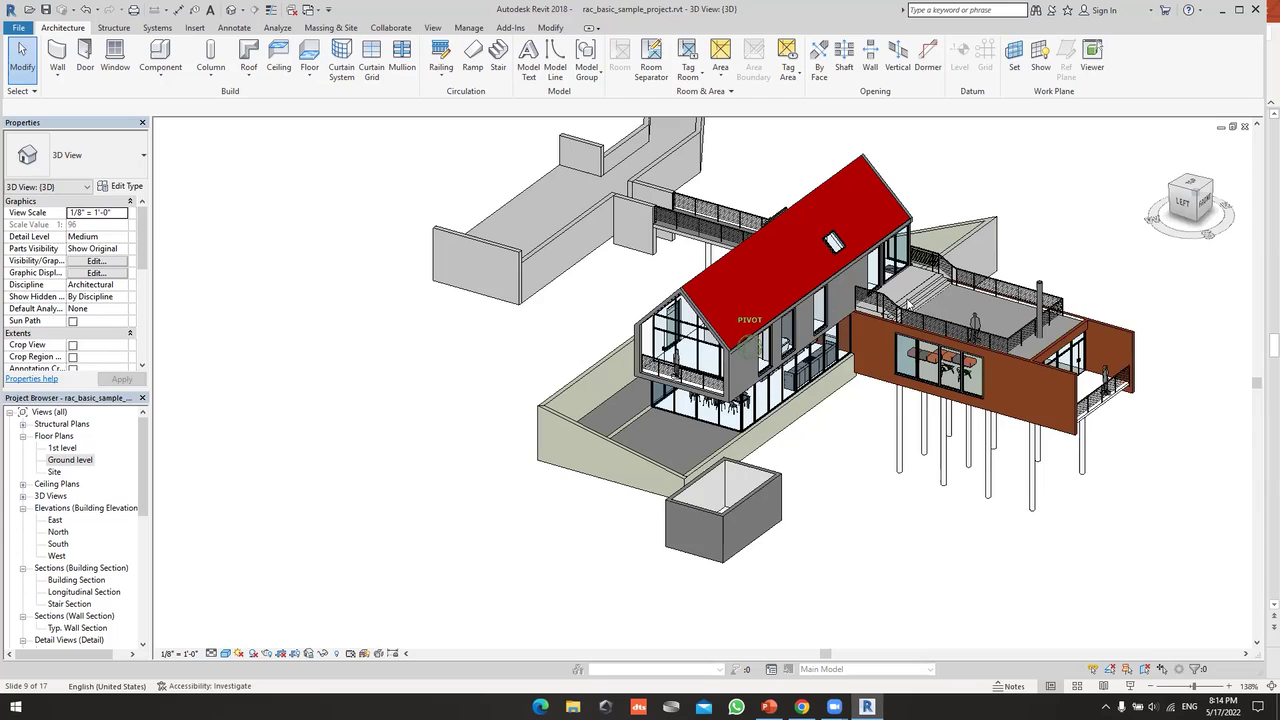
click(1200, 194)
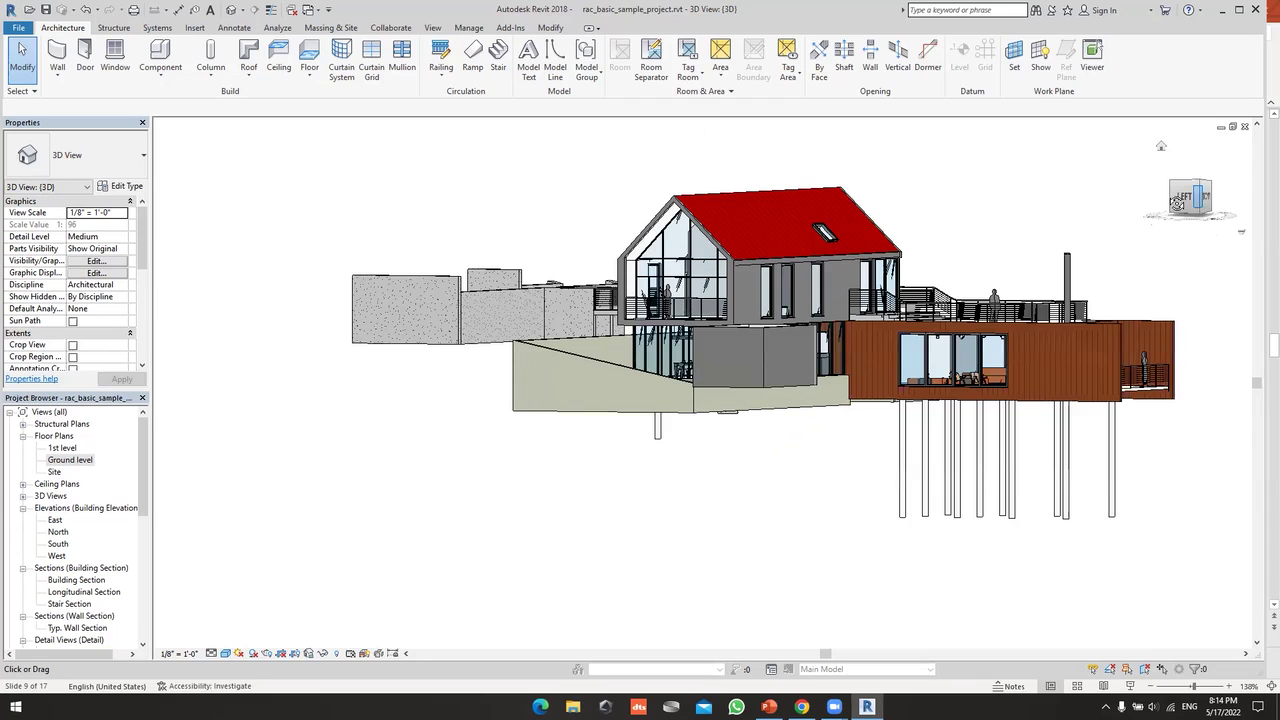
drag(1195, 196, 1143, 225)
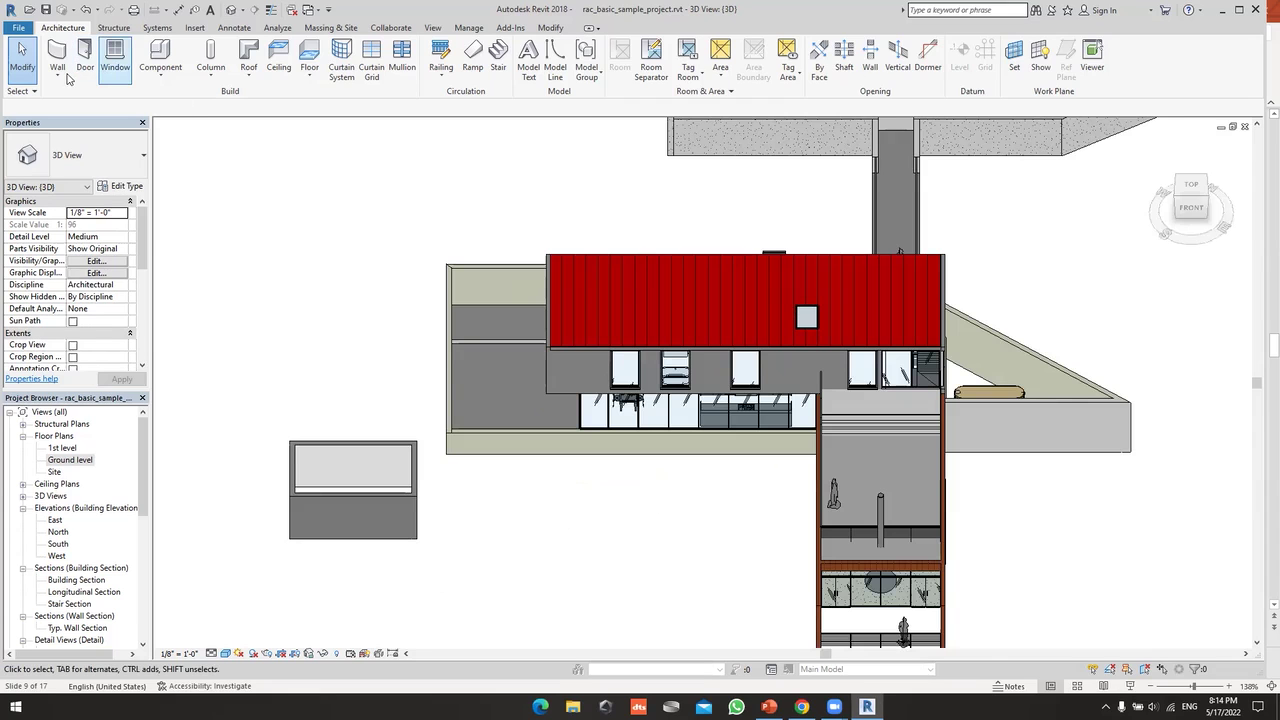
double_click(80, 461)
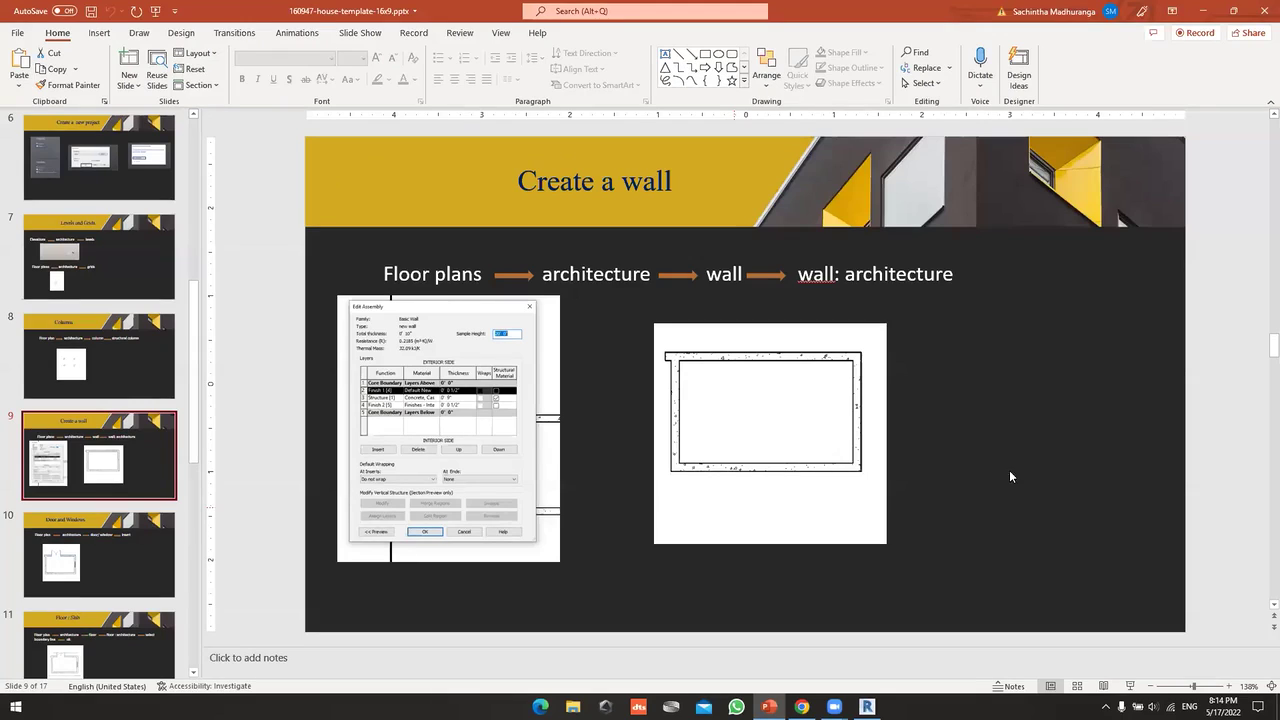
- Advance from slide 9 to slide 10, Door and Windows
key(Page_Down)
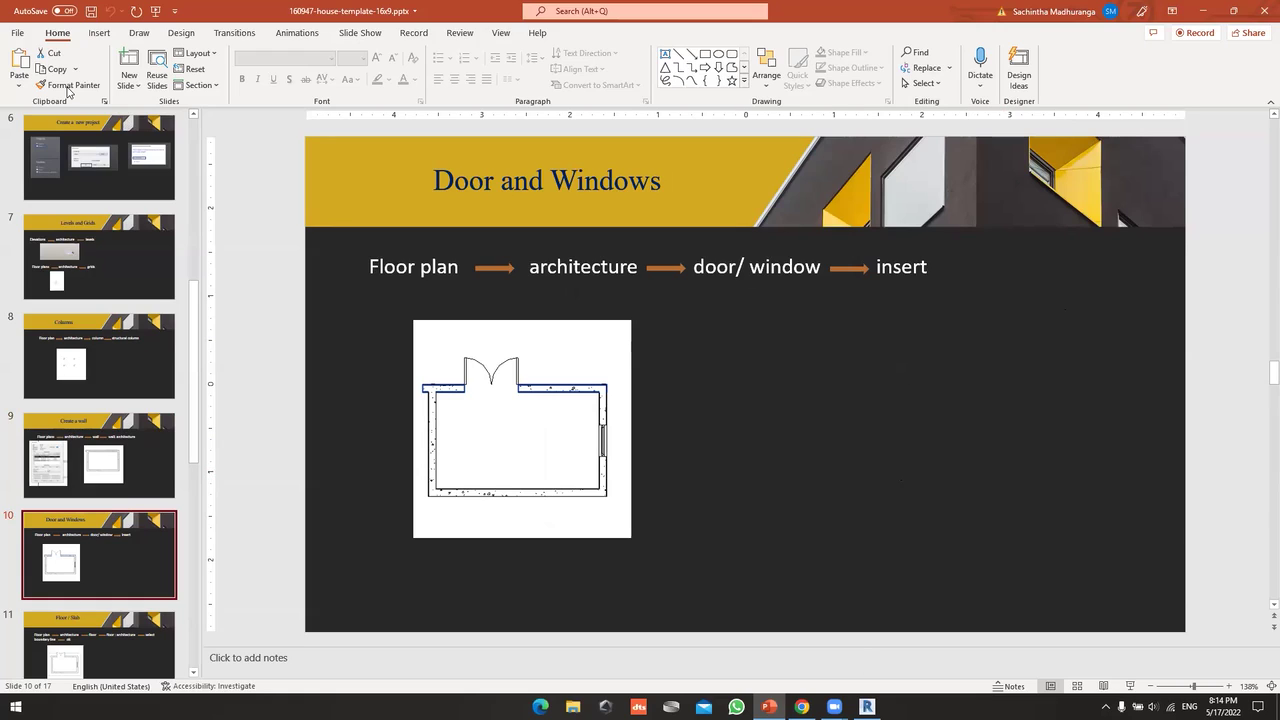
- Back in Revit, start the DR door tool and dismiss Load Family without loading anything
key(alt+Tab)
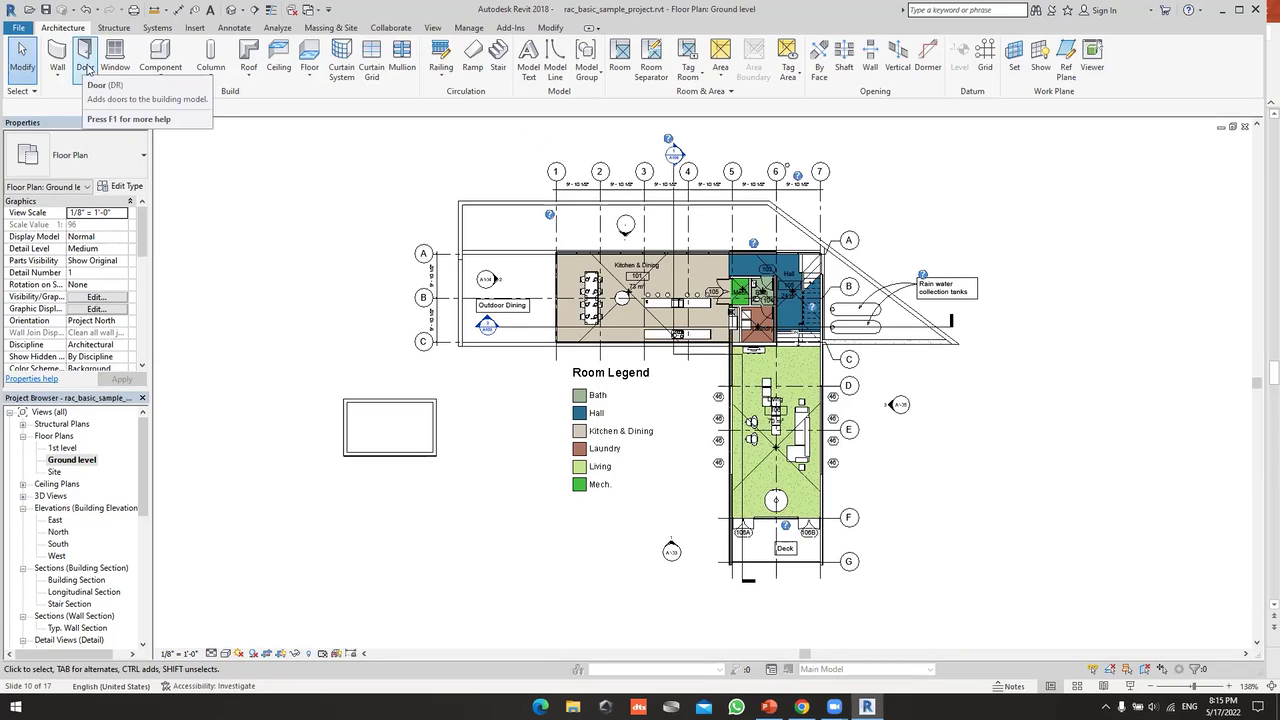
key(d)
key(r)
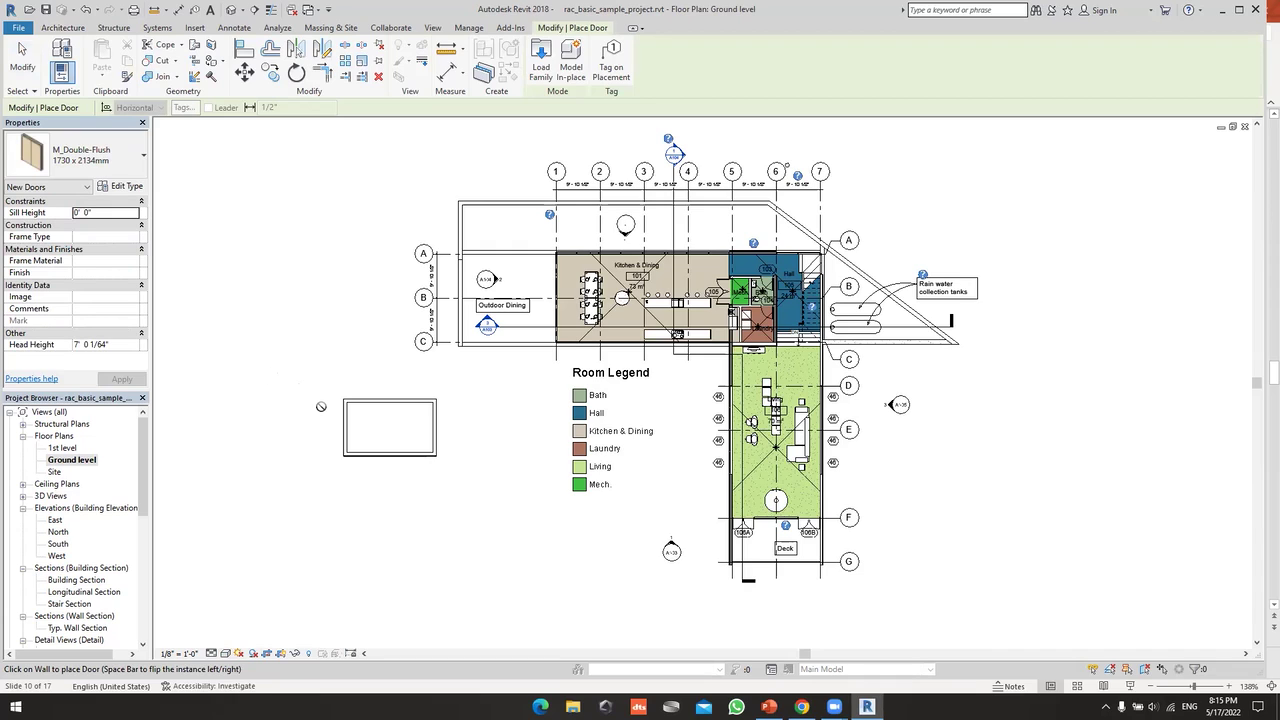
click(549, 83)
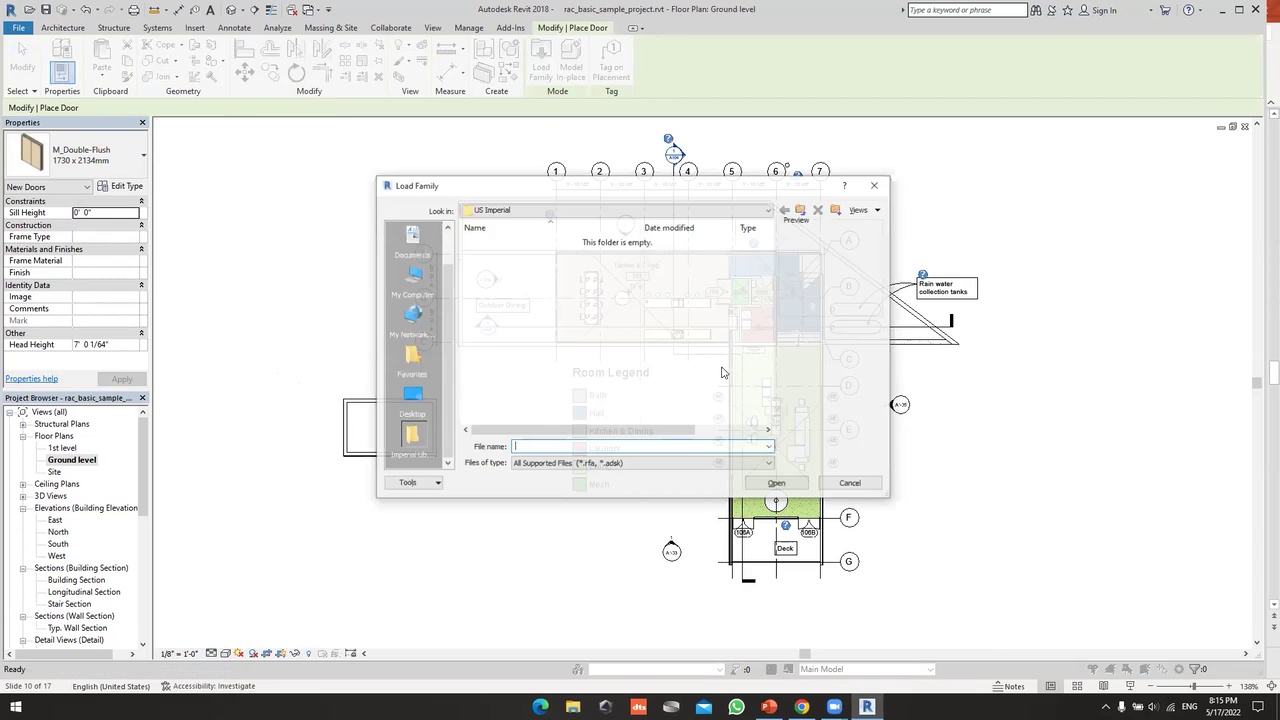
click(862, 482)
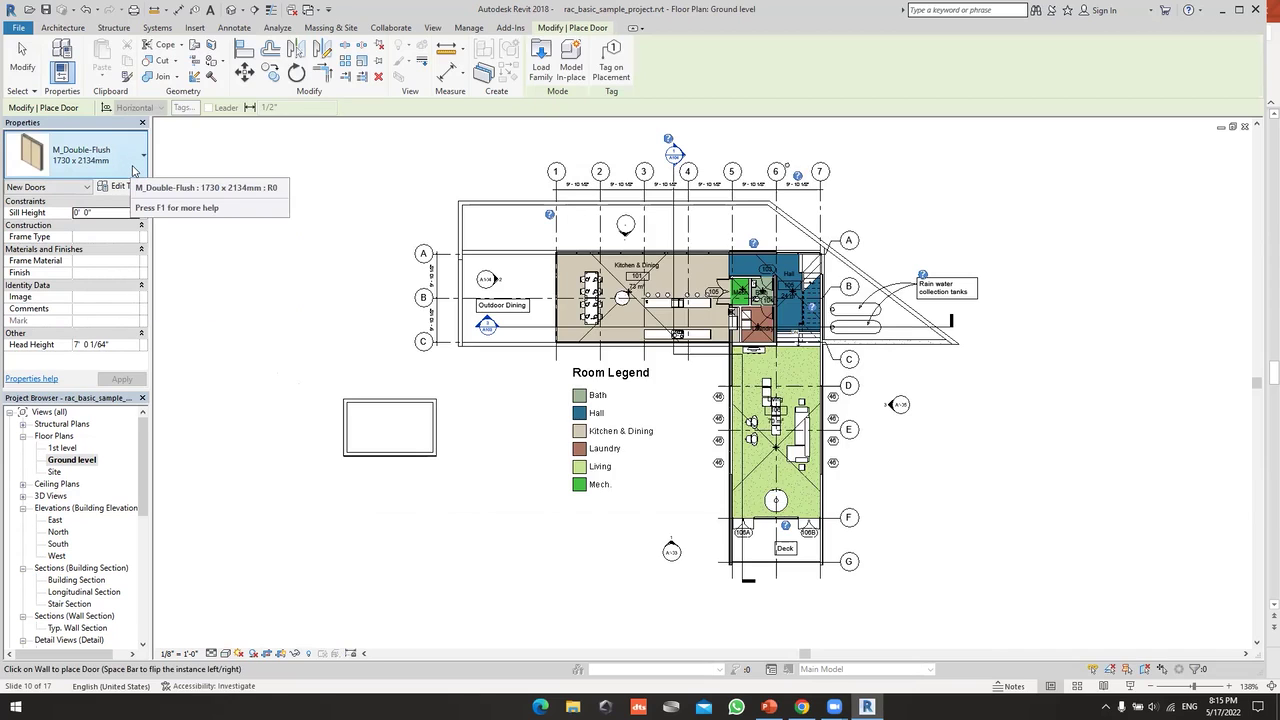
- Switch the door type from M_Double-Flush to Single-Flush 800 x 2100 in the Type Selector
click(133, 165)
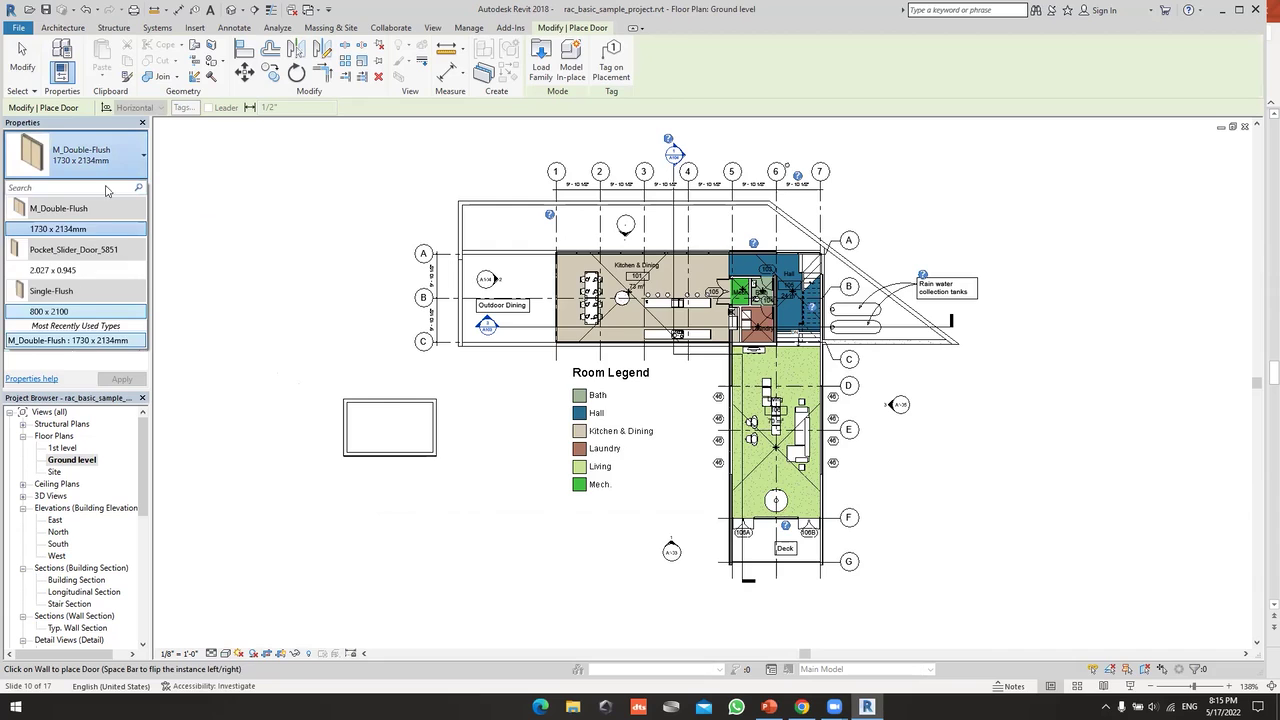
click(143, 157)
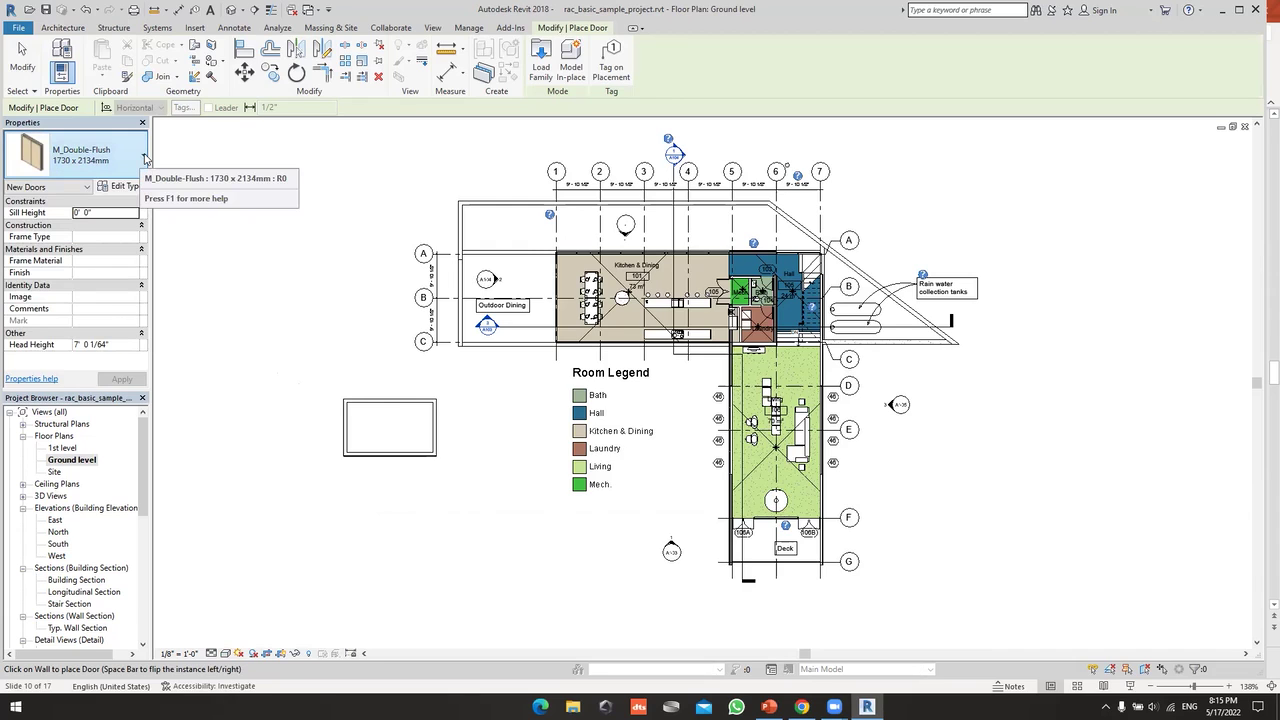
click(145, 159)
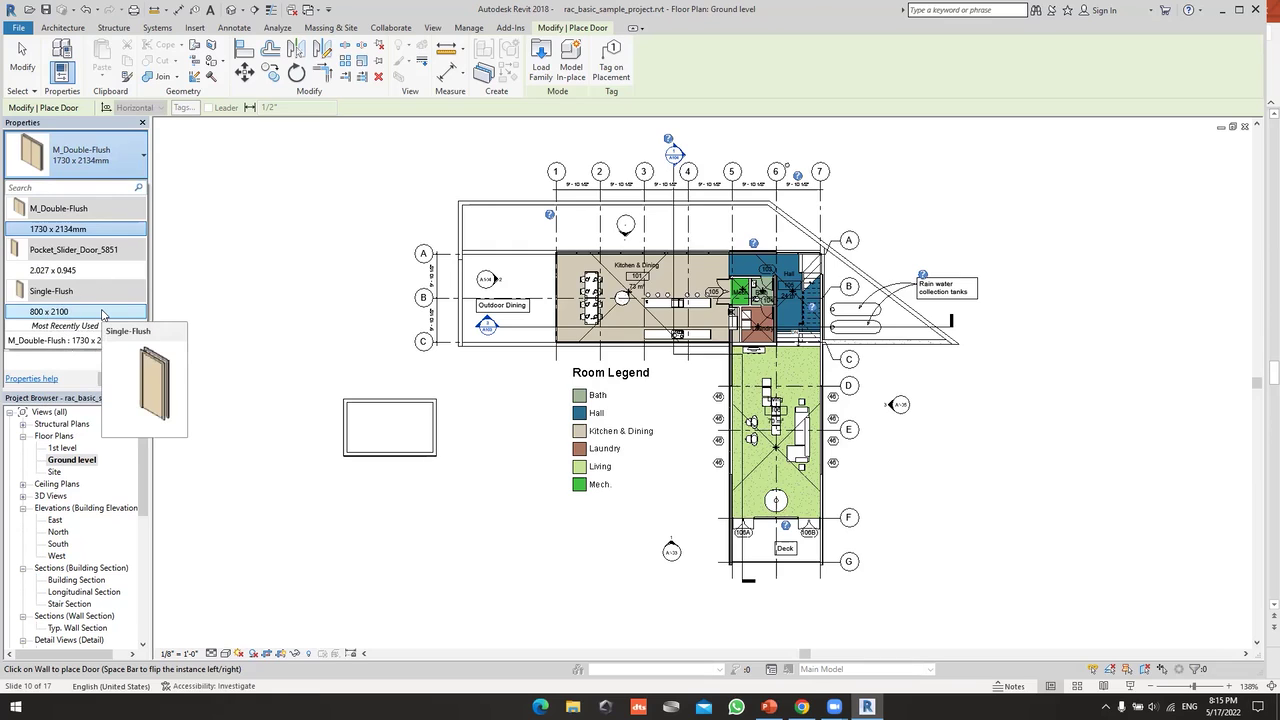
key(Up)
key(Down)
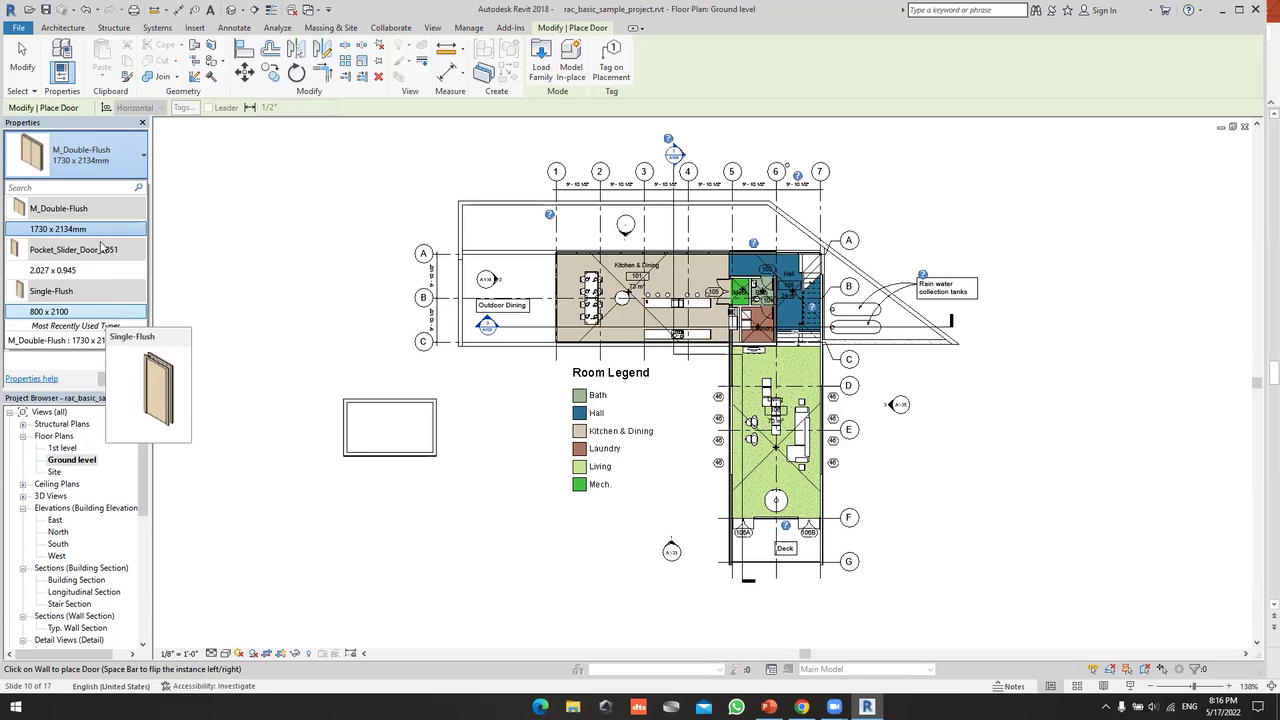
click(116, 318)
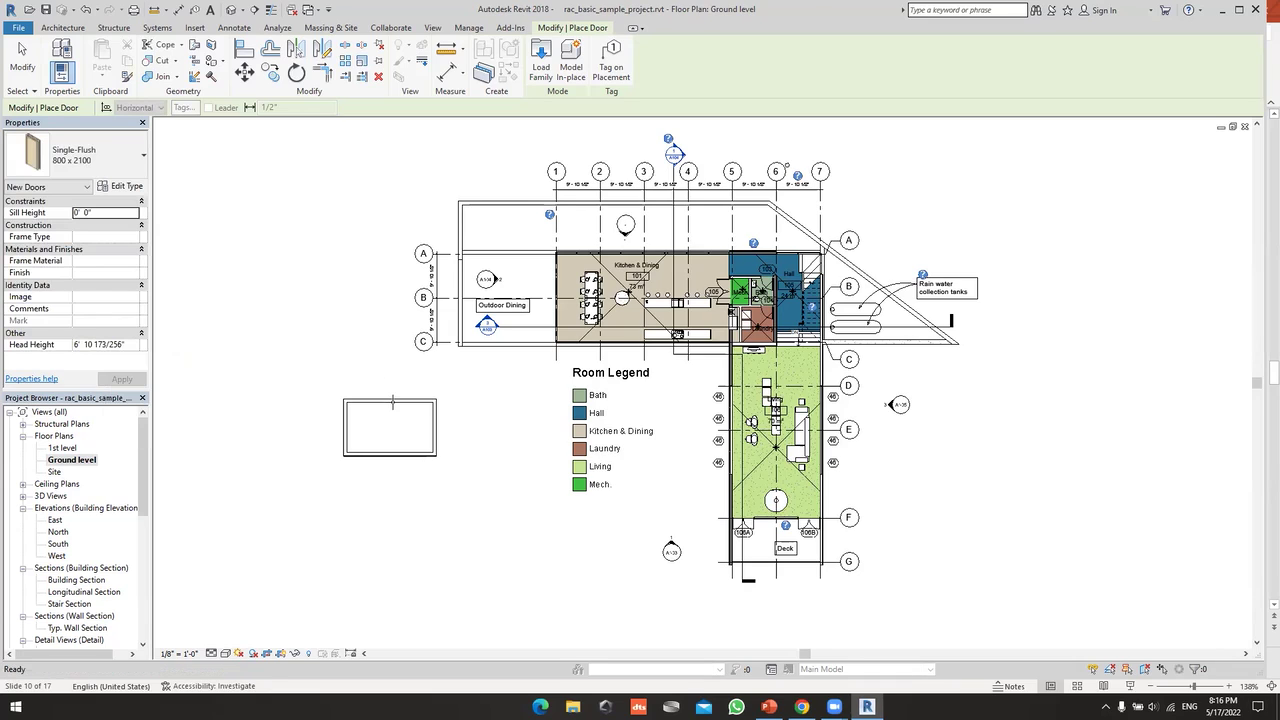
- Place a flipped Single-Flush door at the left end of the enclosure's top wall and select it
scroll(394, 402, up, 3)
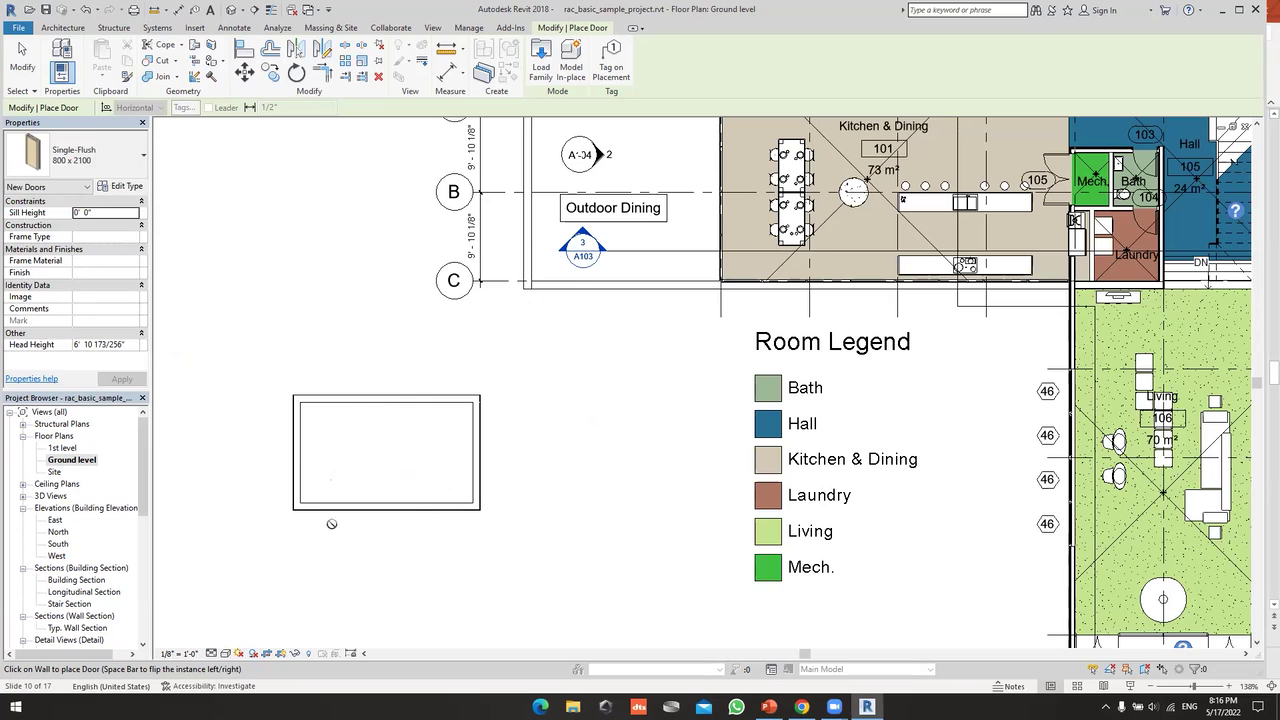
click(304, 399)
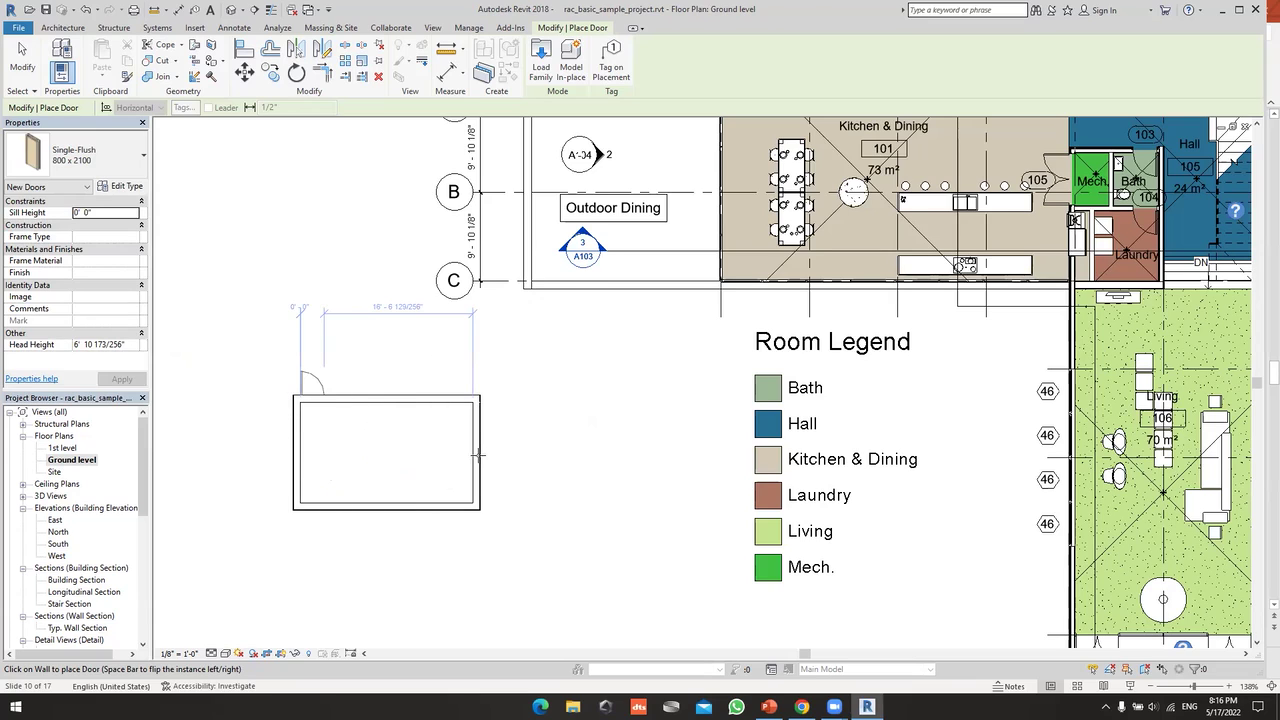
key(ctrl+z)
click(313, 397)
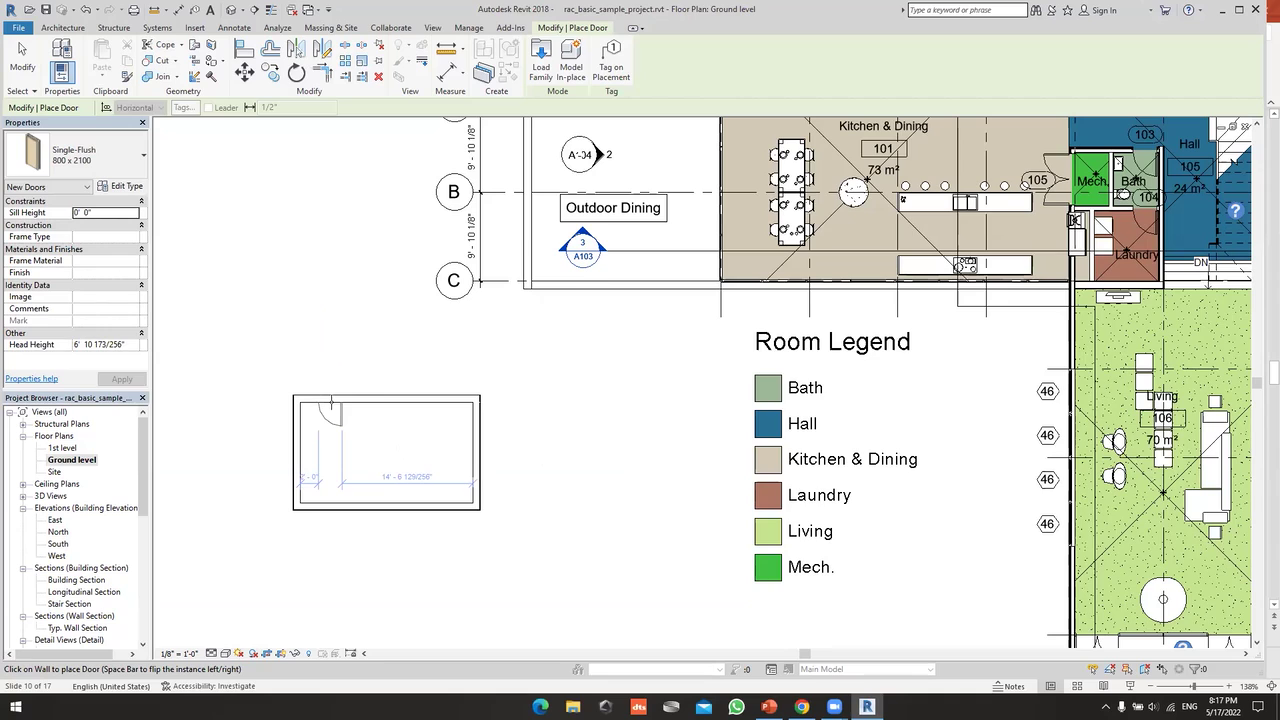
key(space)
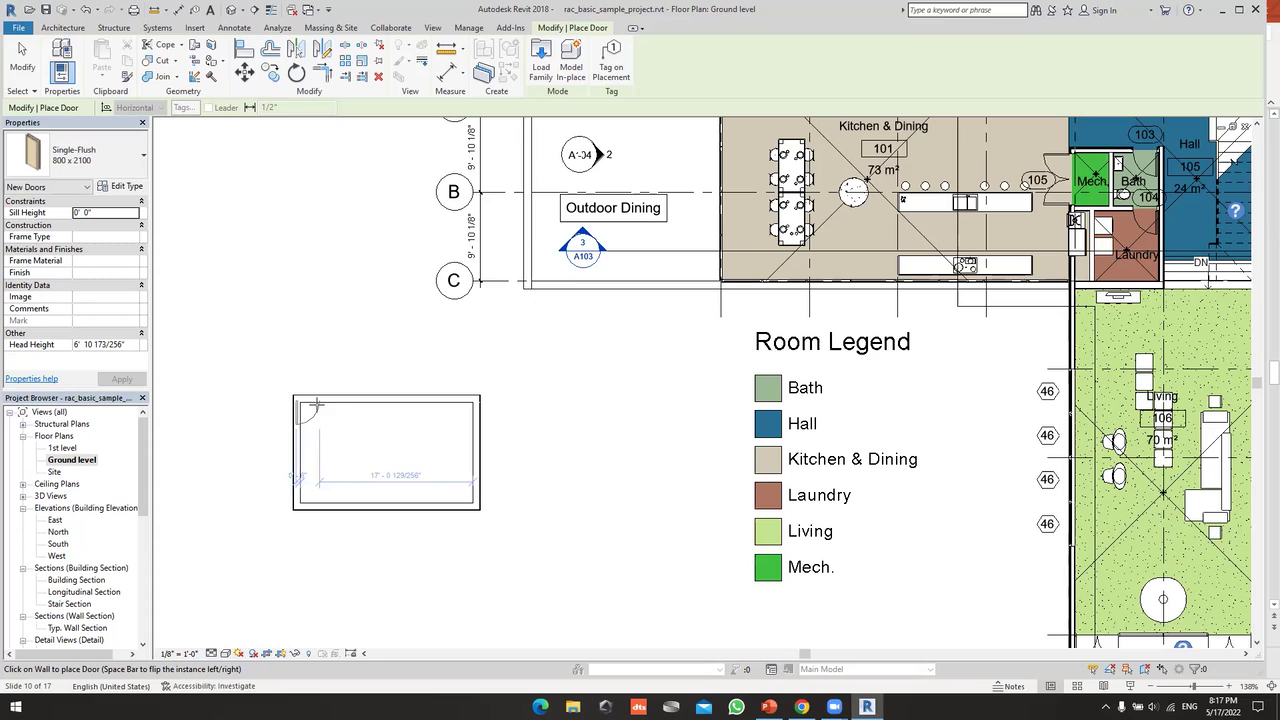
click(317, 405)
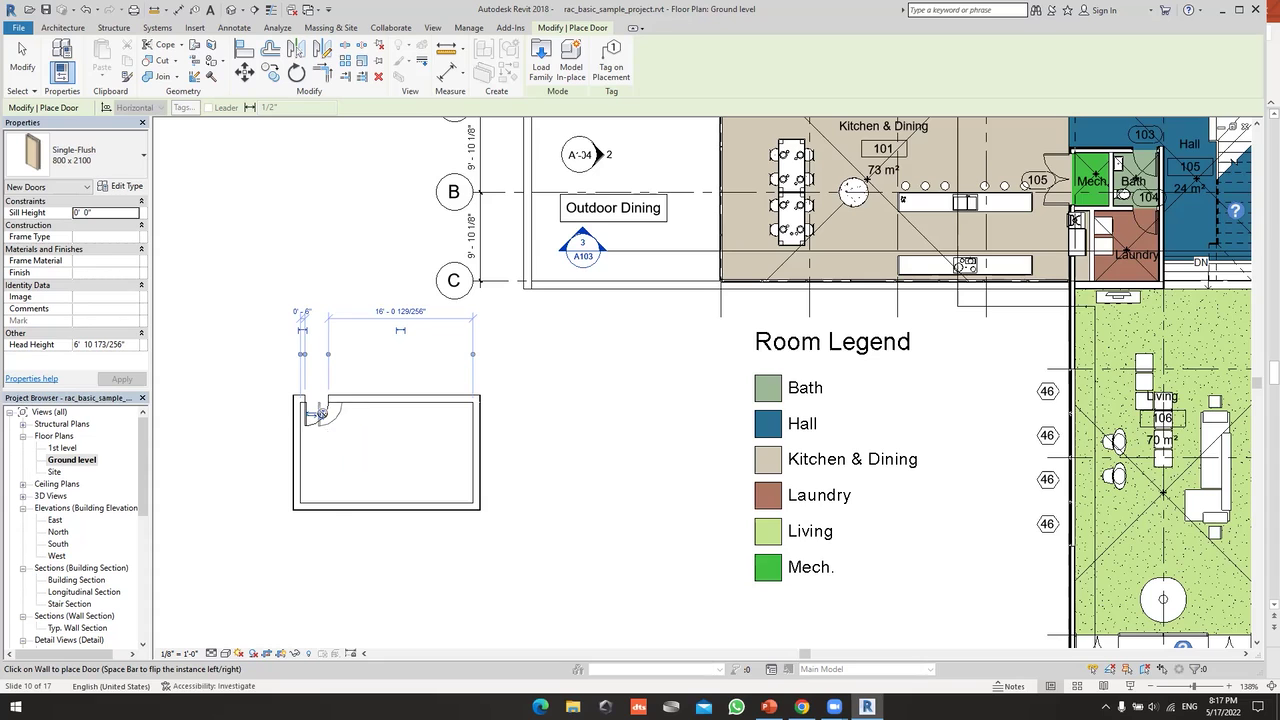
key(Escape)
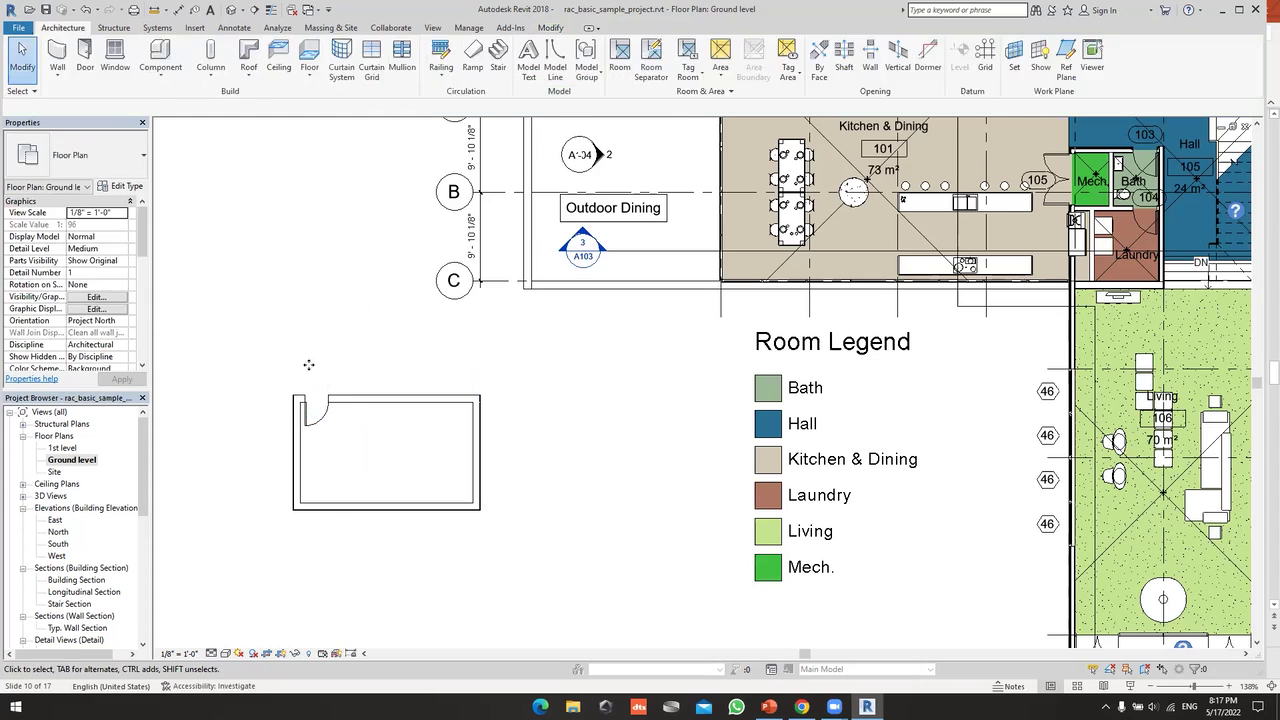
scroll(309, 366, up, 3)
click(312, 372)
- Slide the door along the top wall, settling it 1'-0" from the left corner
click(314, 368)
click(322, 386)
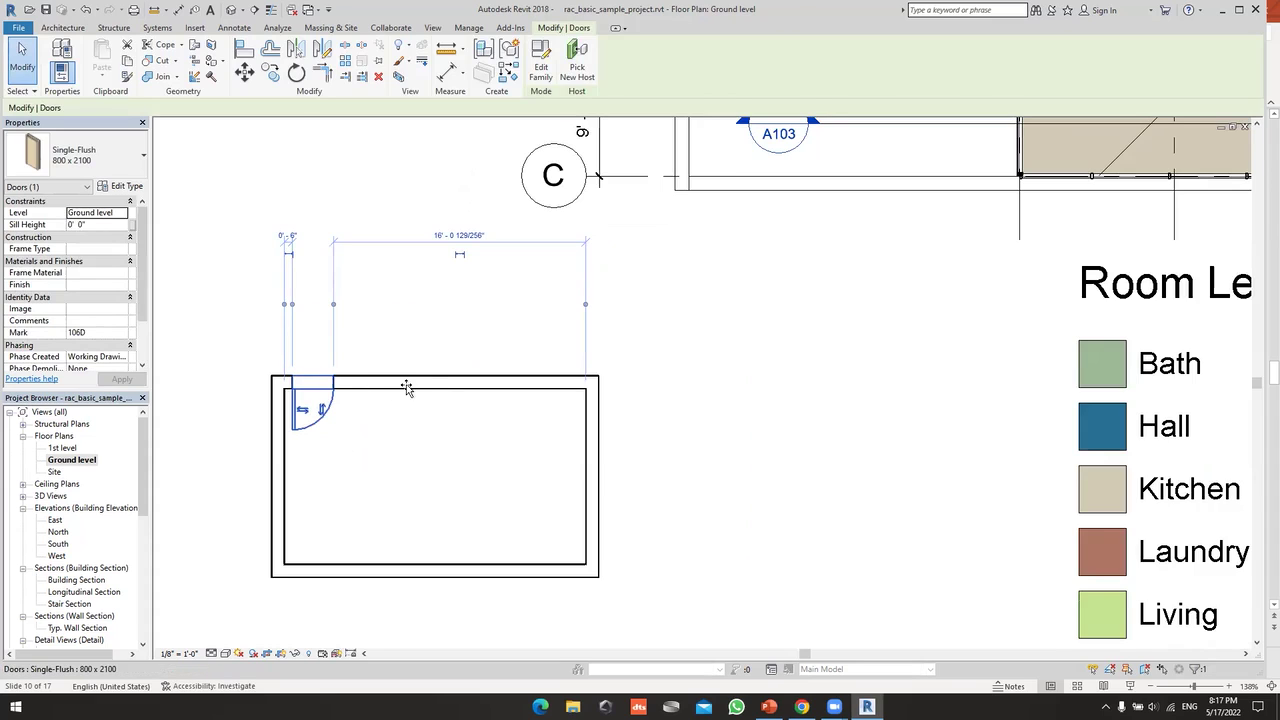
ctrl+drag(413, 398, 413, 397)
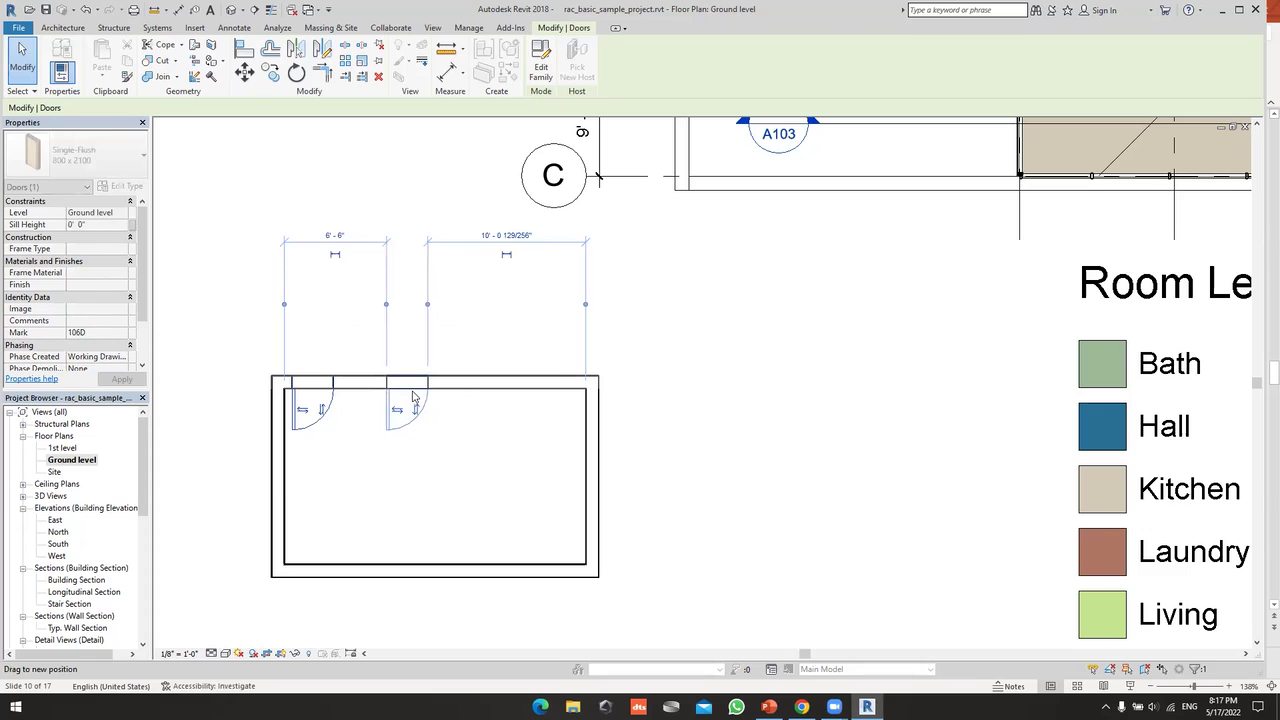
drag(418, 391, 464, 391)
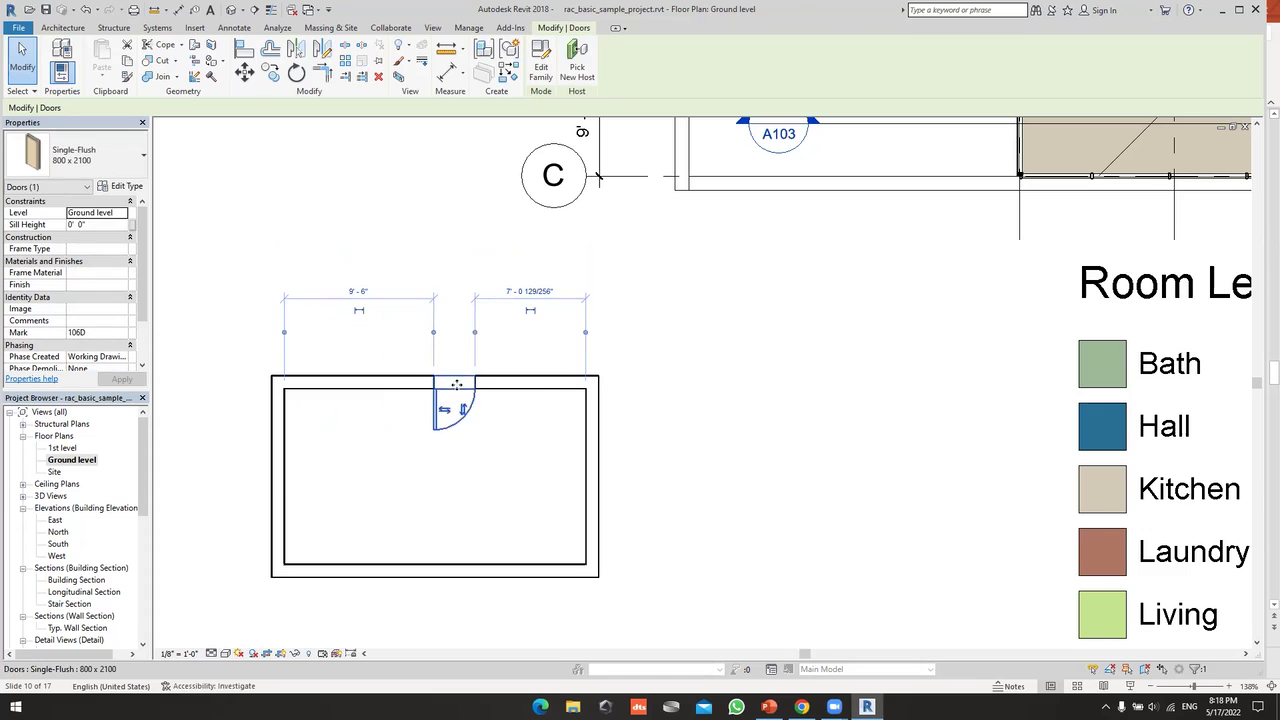
drag(465, 392, 594, 393)
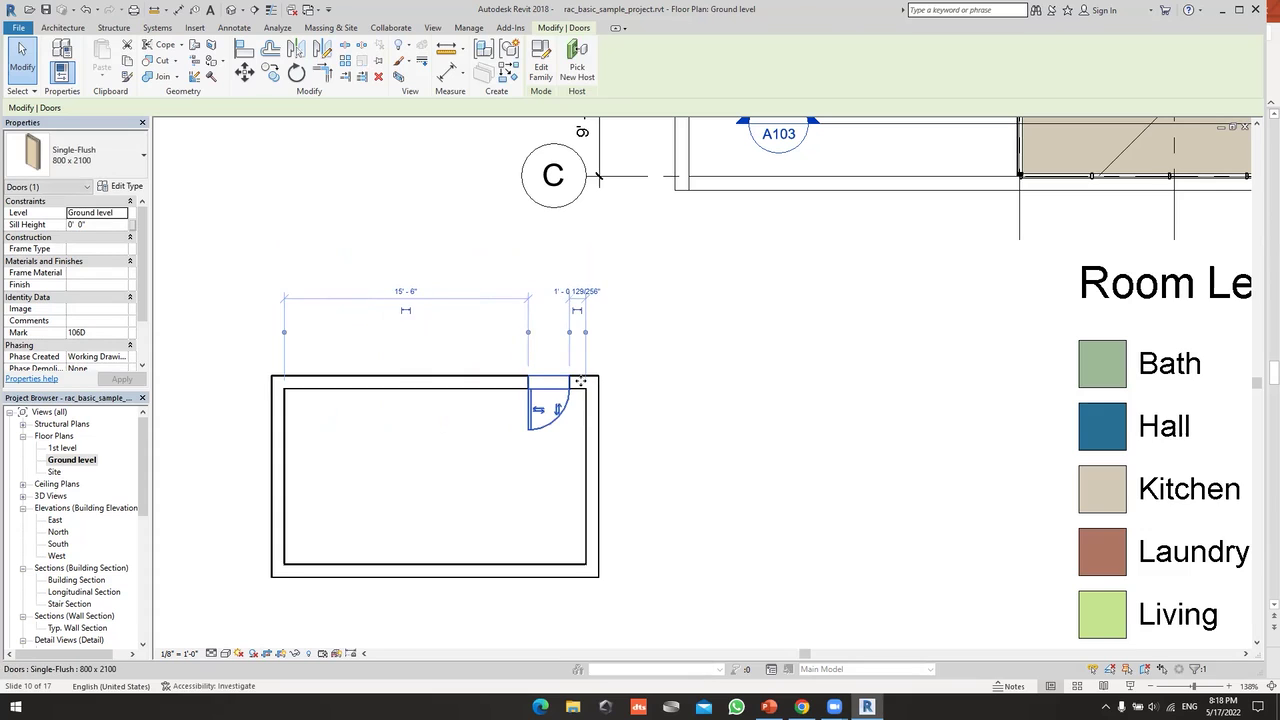
drag(594, 393, 322, 402)
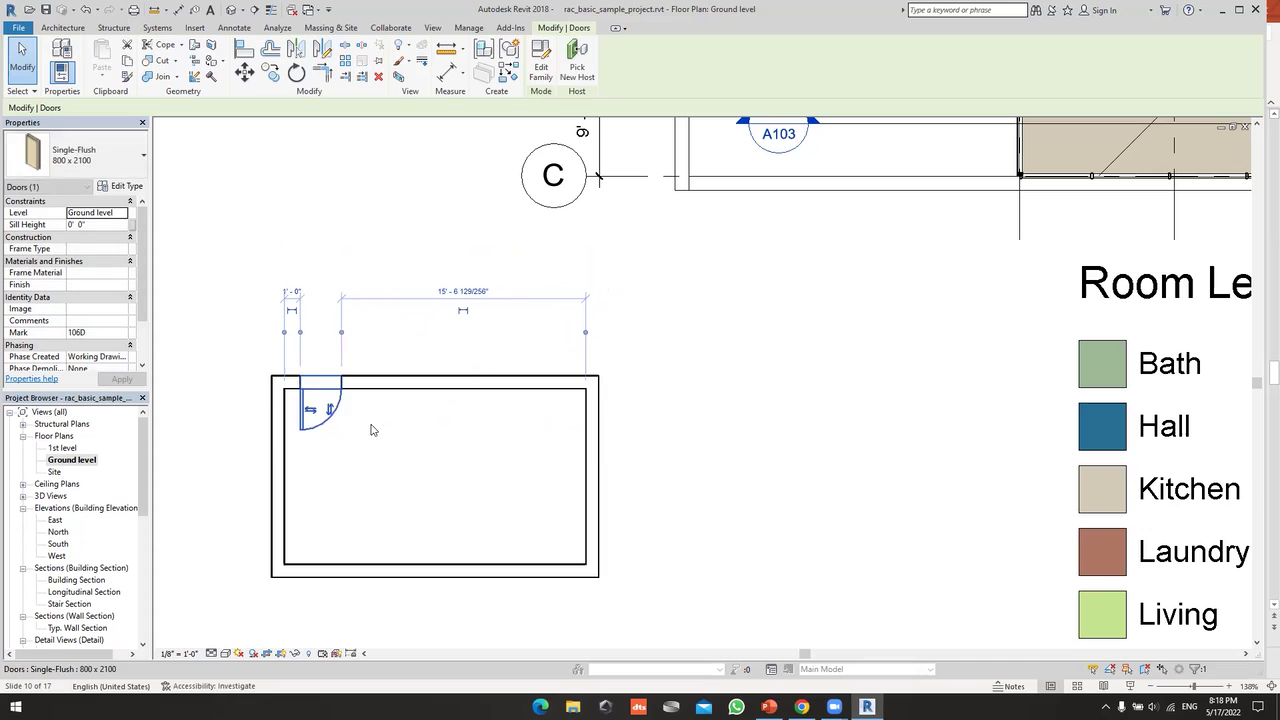
key(Escape)
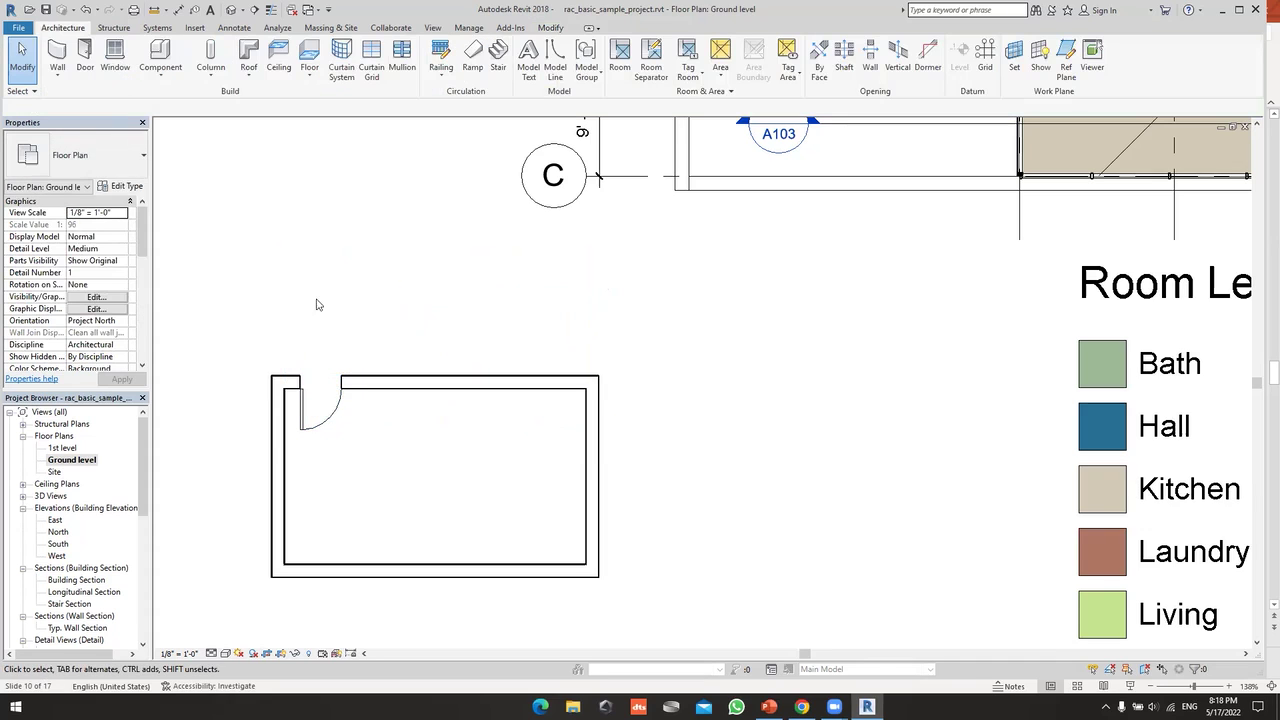
- Start the Window tool and show the window type list, currently Single Window Standard
click(115, 56)
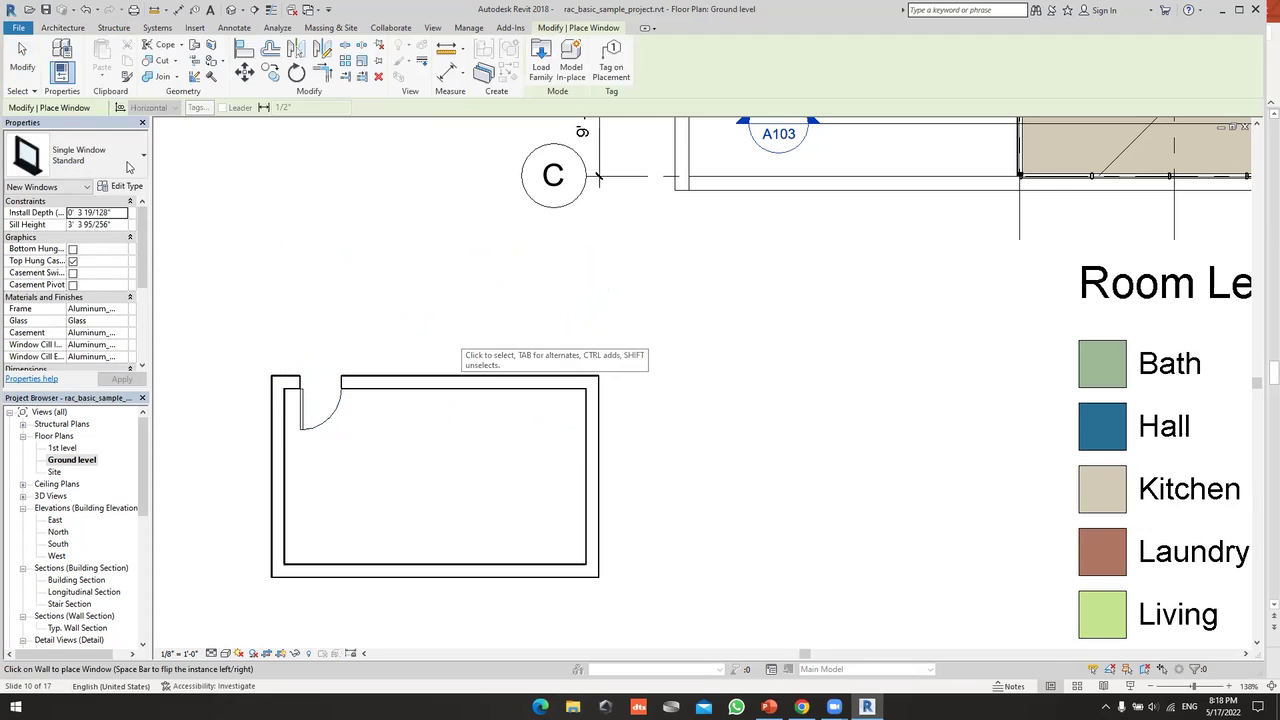
click(86, 150)
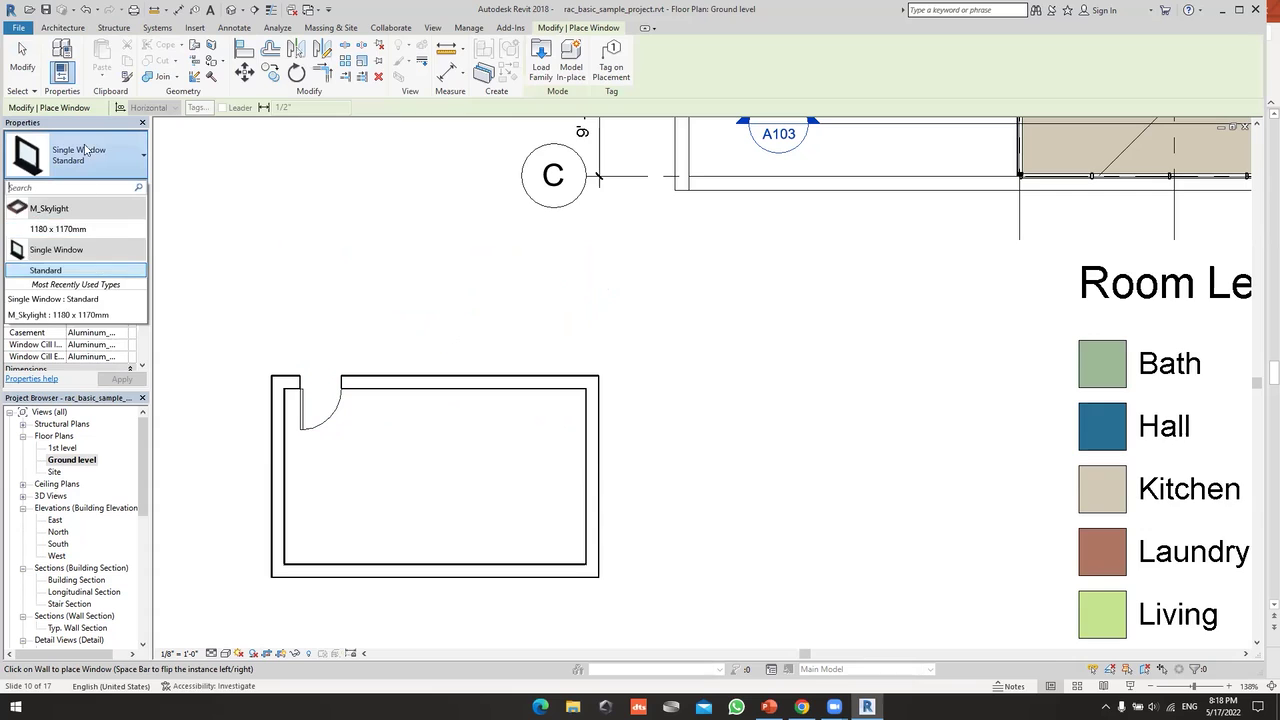
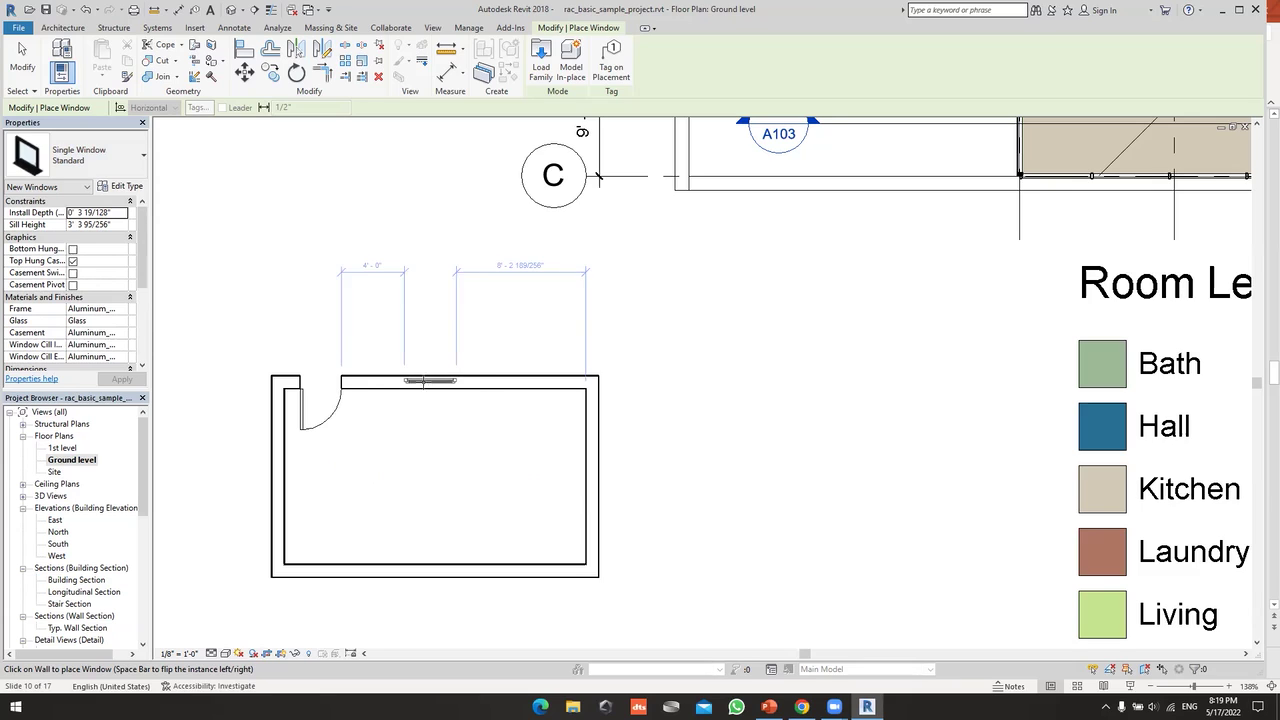
- Place two windows in the room's top wall, then check their sill height in Properties
click(520, 385)
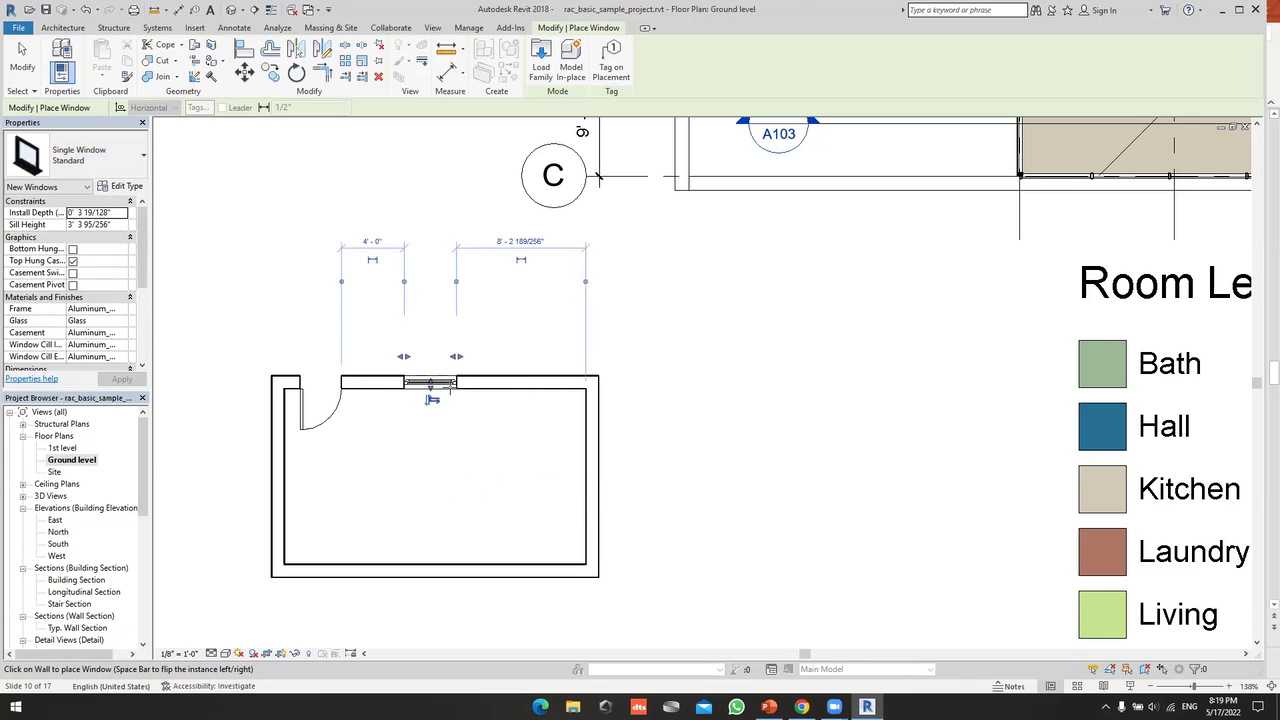
click(448, 388)
key(Escape)
key(Escape)
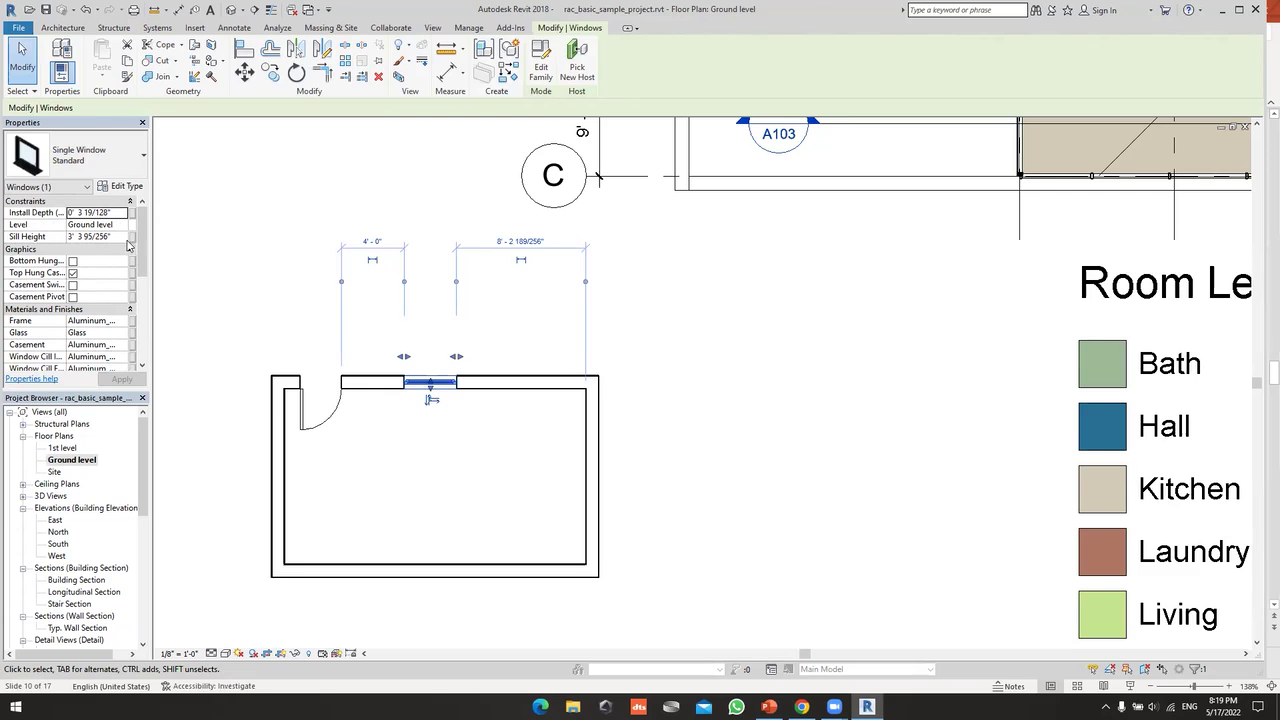
click(117, 236)
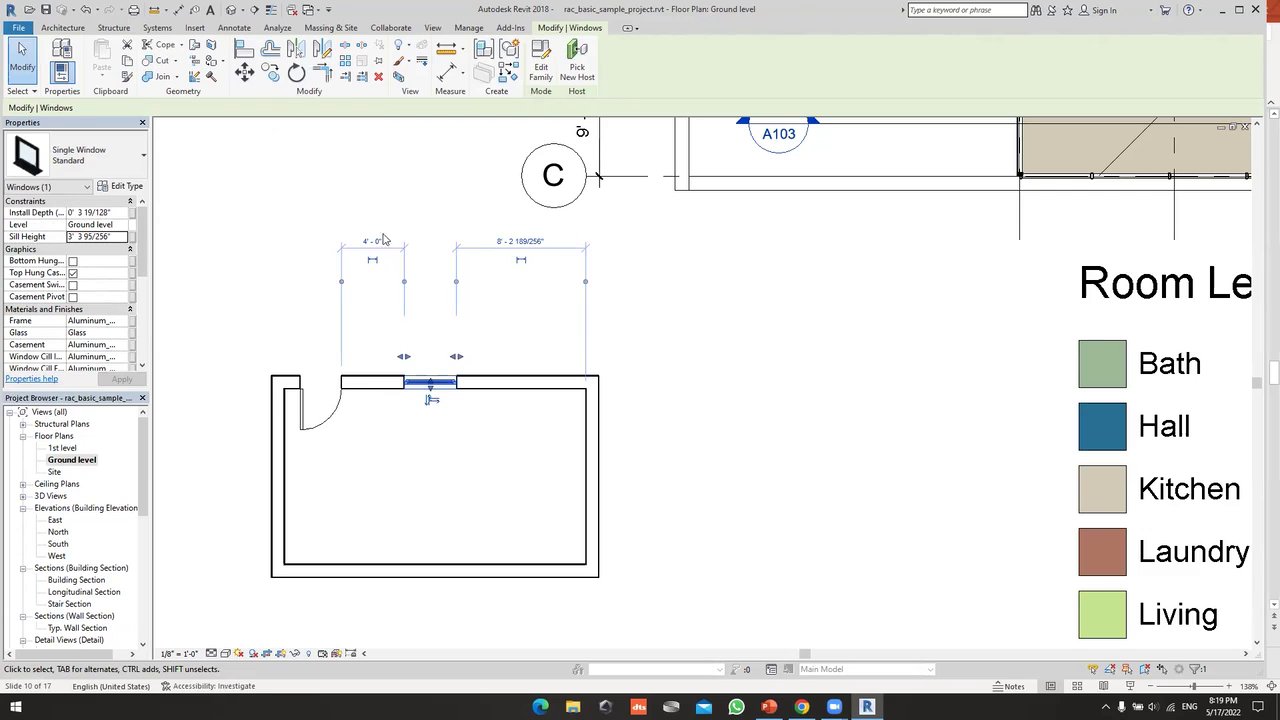
key(Escape)
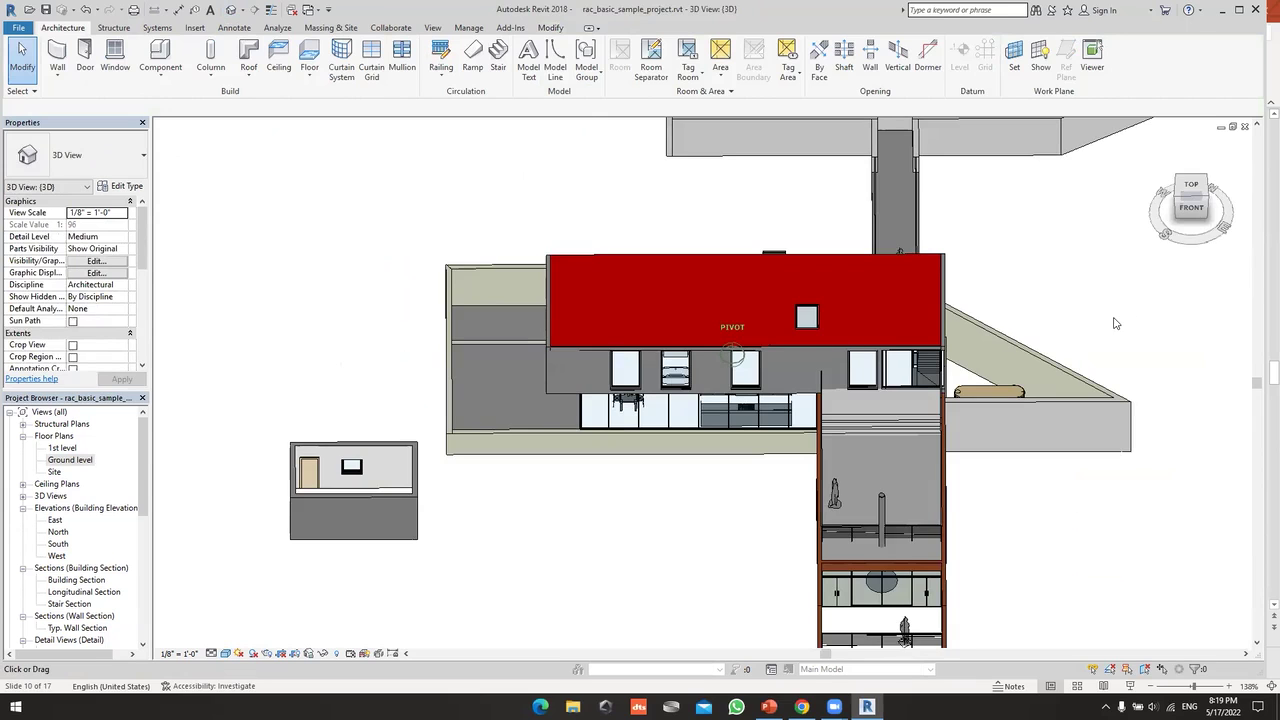
- Orbit and zoom-fit the 3D view to inspect the window and door, then bring up PowerPoint
shift+middle_drag(954, 318, 952, 317)
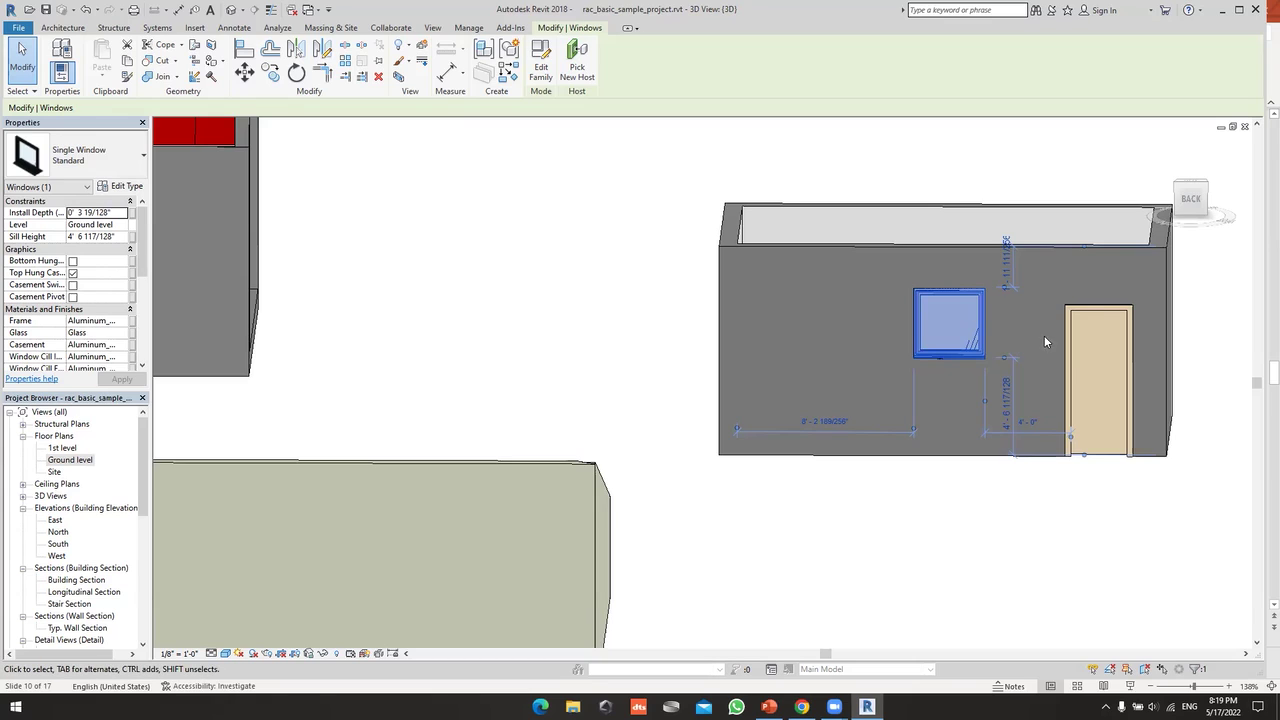
mouse_move(1190, 199)
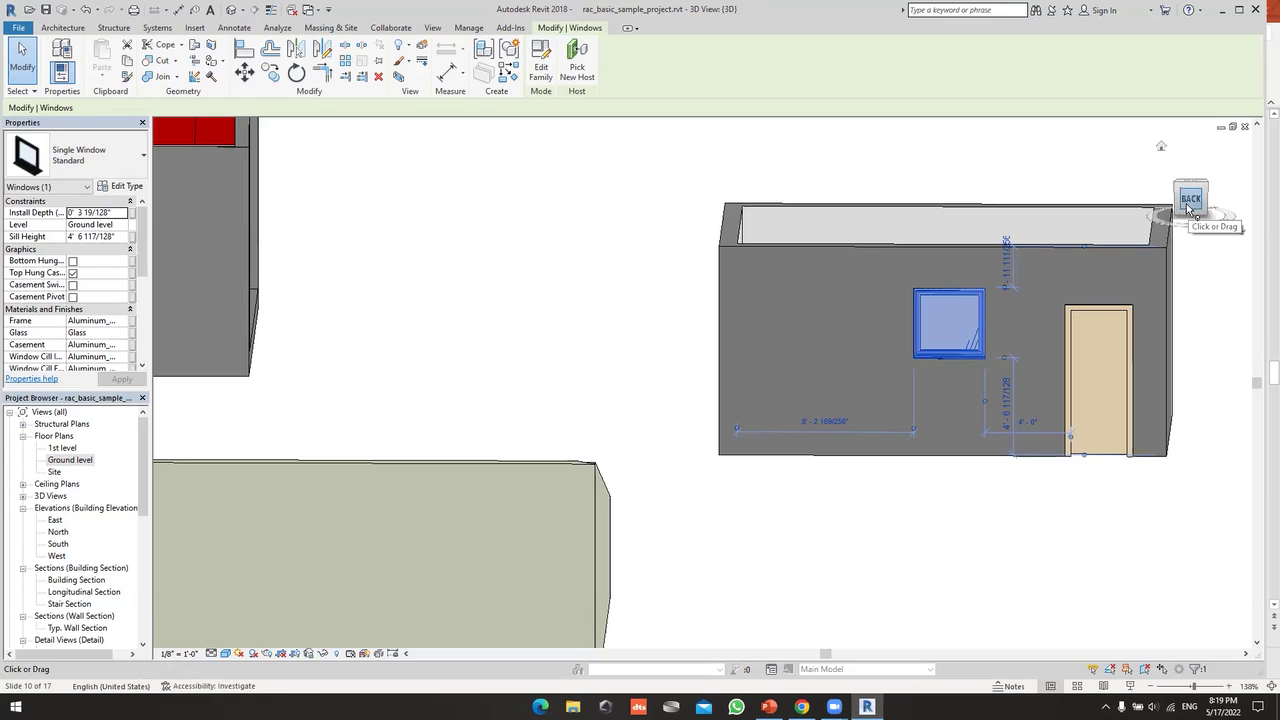
mouse_move(1176, 222)
mouse_down()
mouse_move(751, 349)
mouse_move(872, 326)
mouse_up()
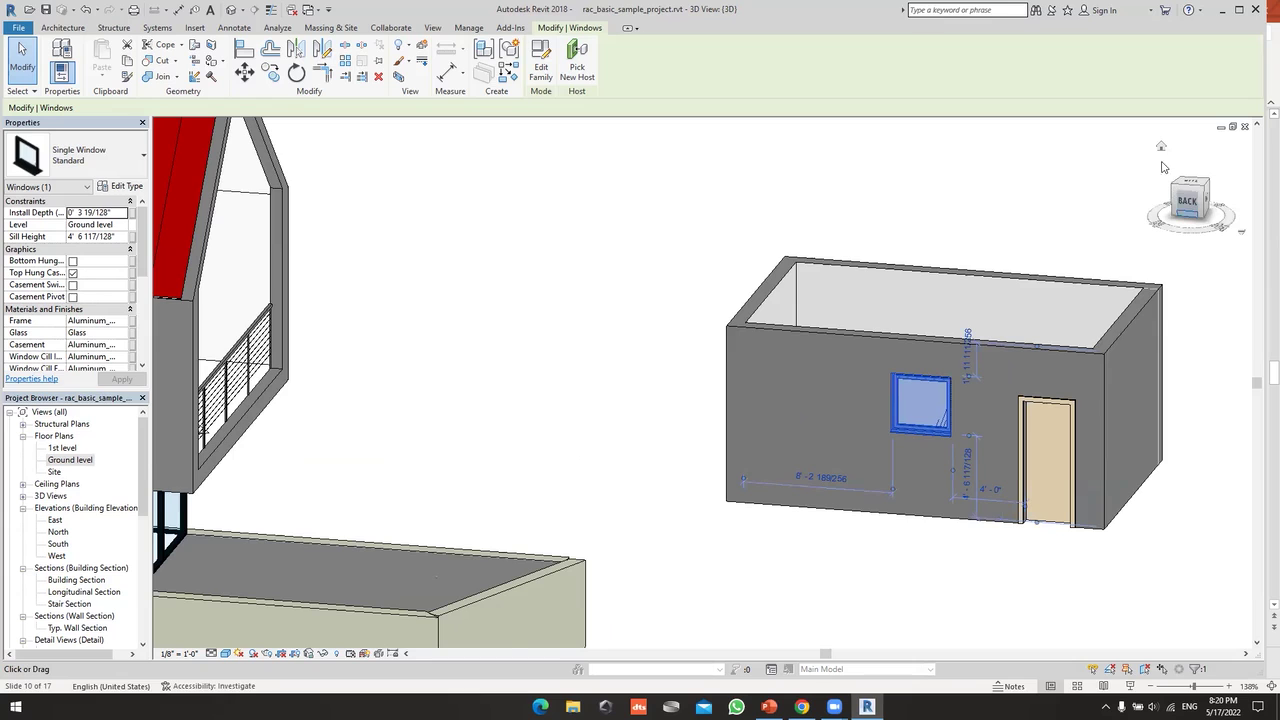
shift+middle_drag(980, 268, 570, 458)
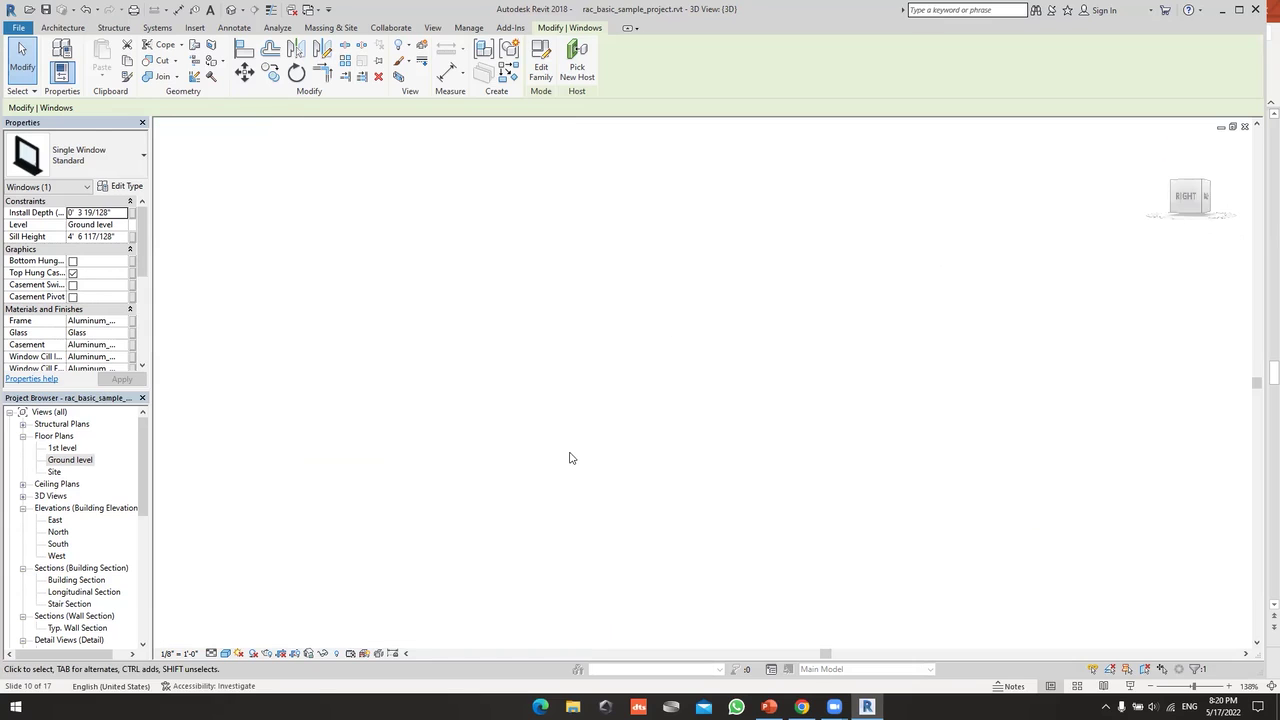
mouse_move(1185, 196)
mouse_down()
mouse_move(1205, 200)
mouse_move(1200, 225)
mouse_up()
drag(1037, 235, 490, 421)
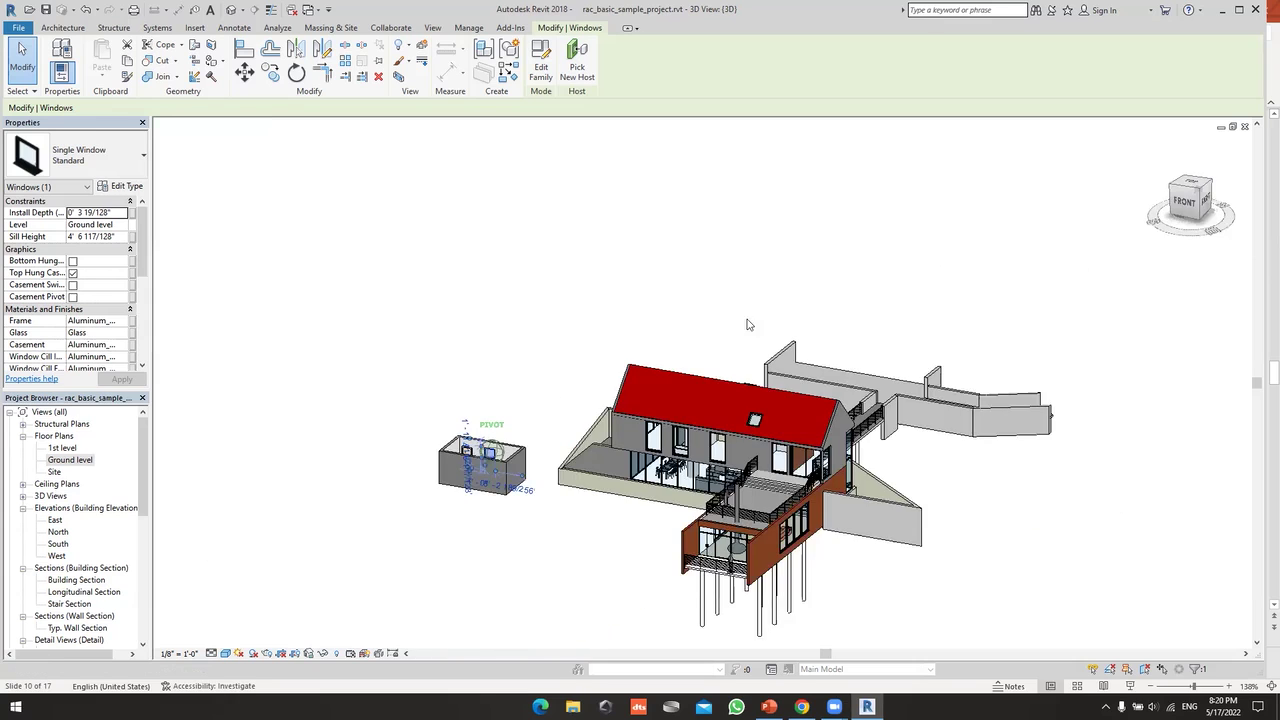
key(z)
key(f)
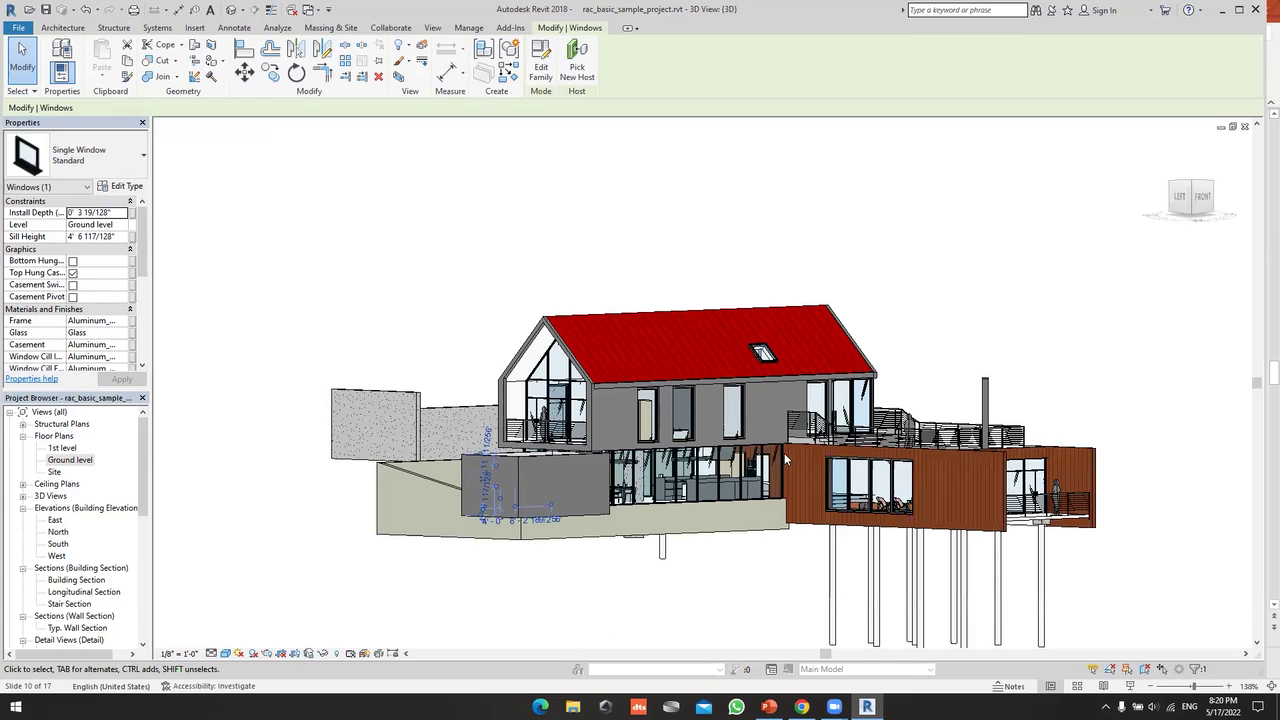
key(Escape)
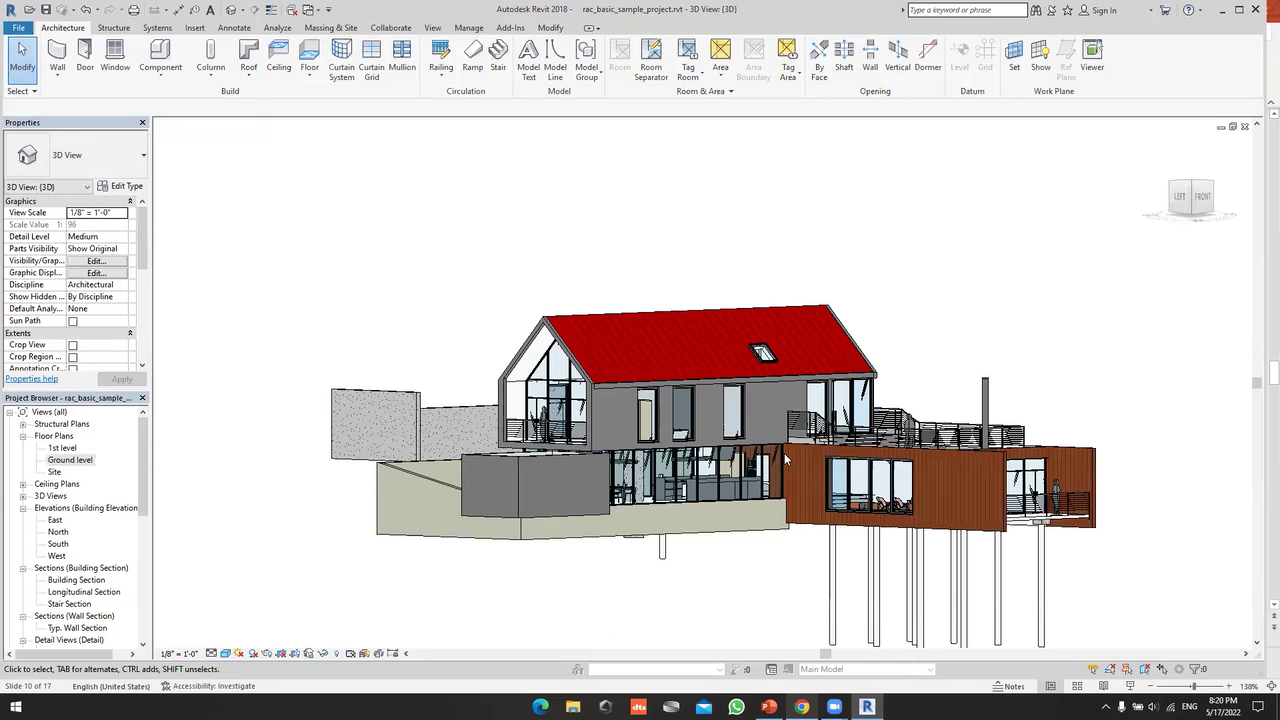
key(alt+Tab)
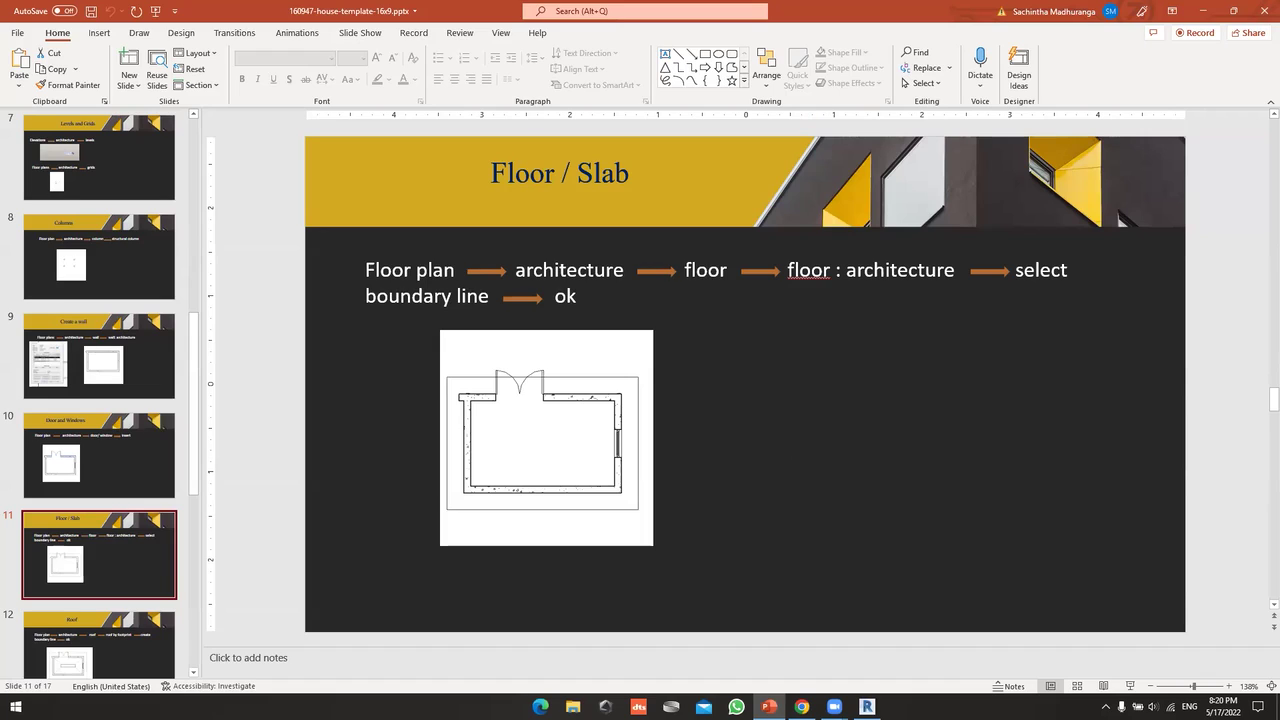
mouse_move(866, 707)
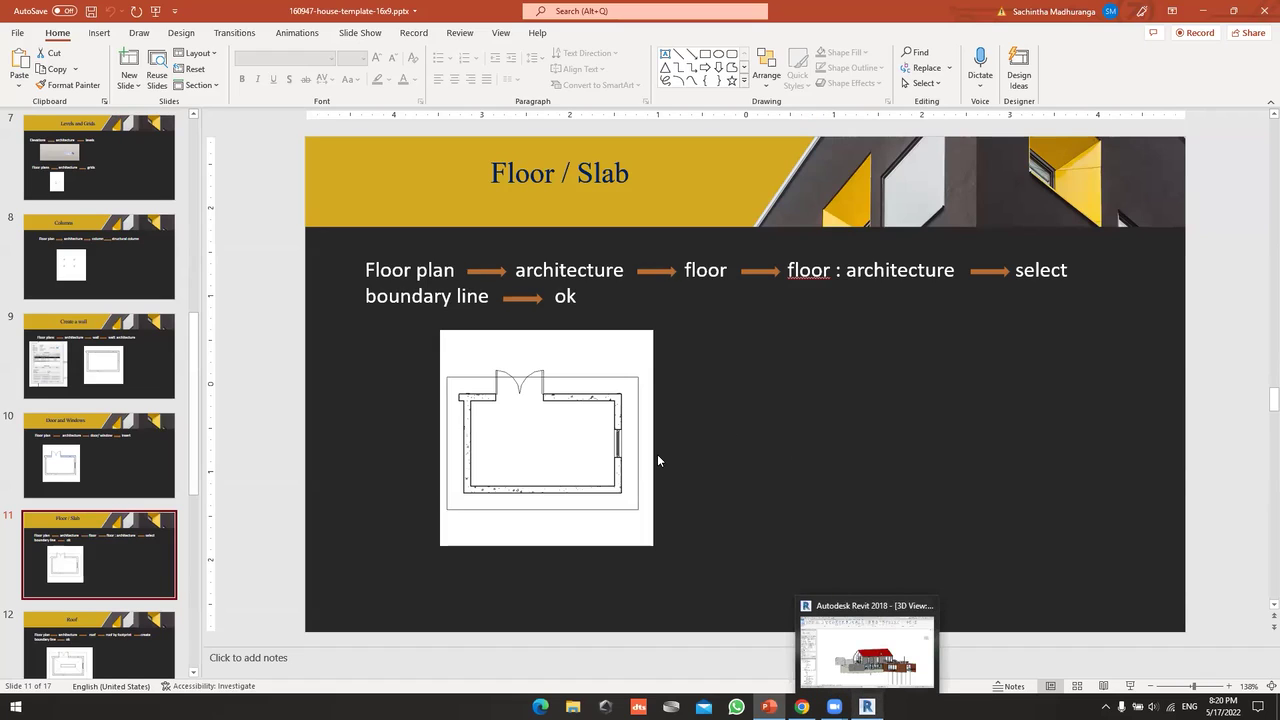
- Go back from the Floor / Slab slide to Revit
key(alt+Tab)
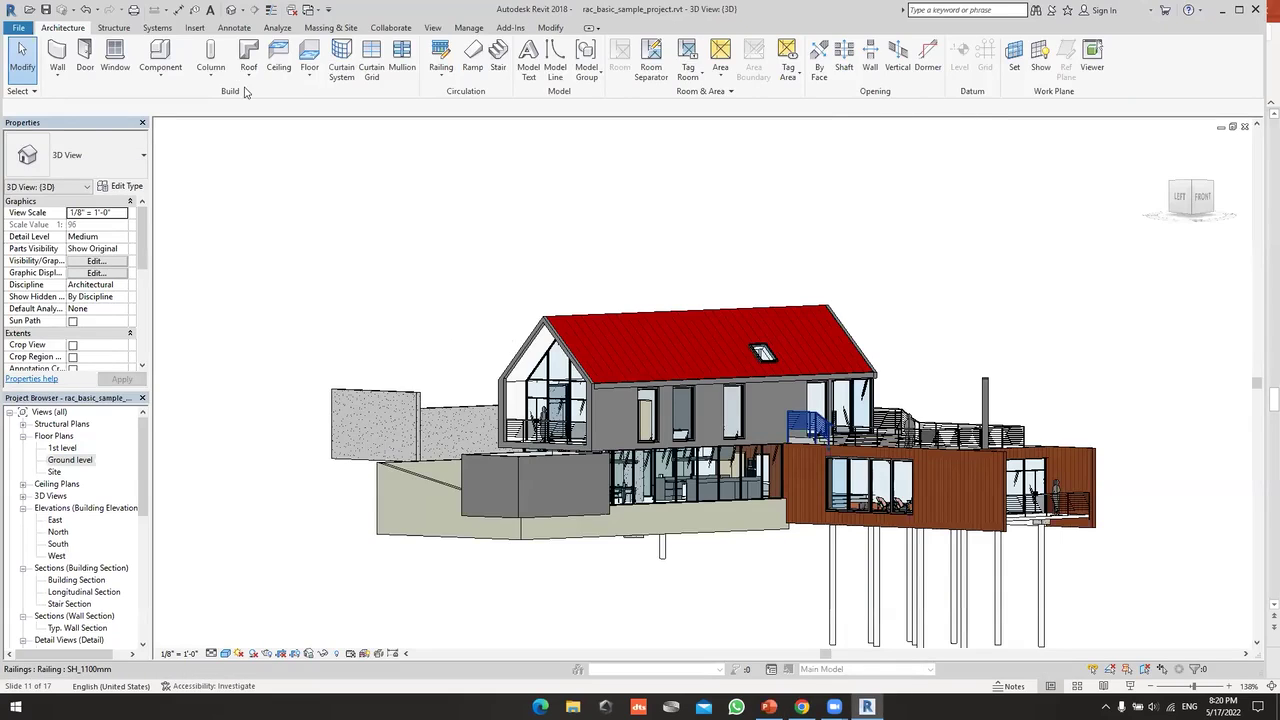
- Start an architectural floor and try Structural Deck for layer 3, reverting it to Membrane Layer
click(310, 78)
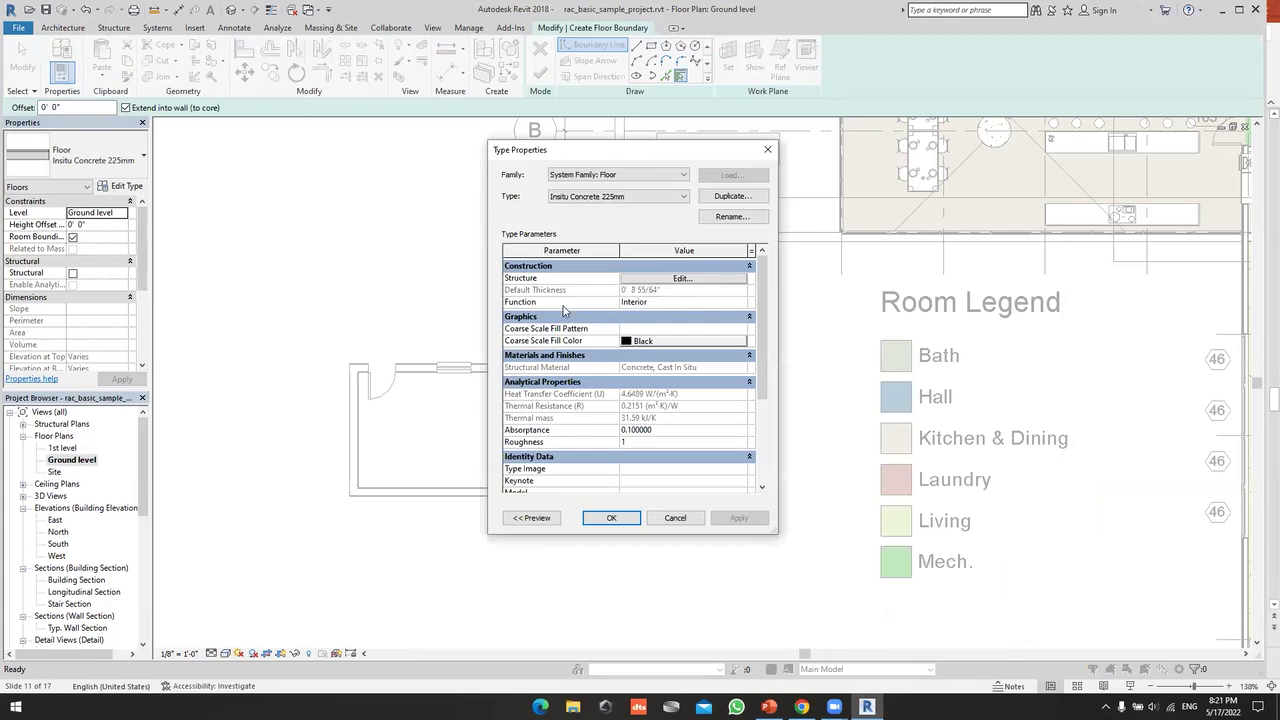
click(570, 311)
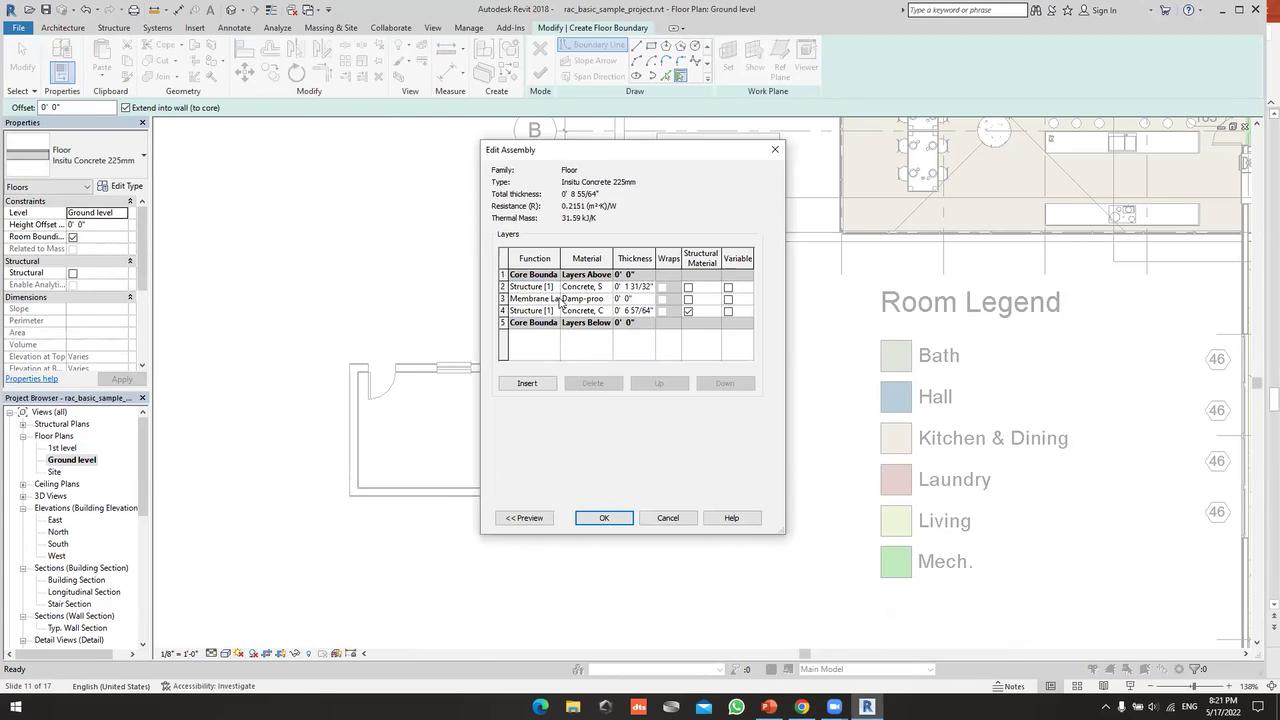
click(553, 299)
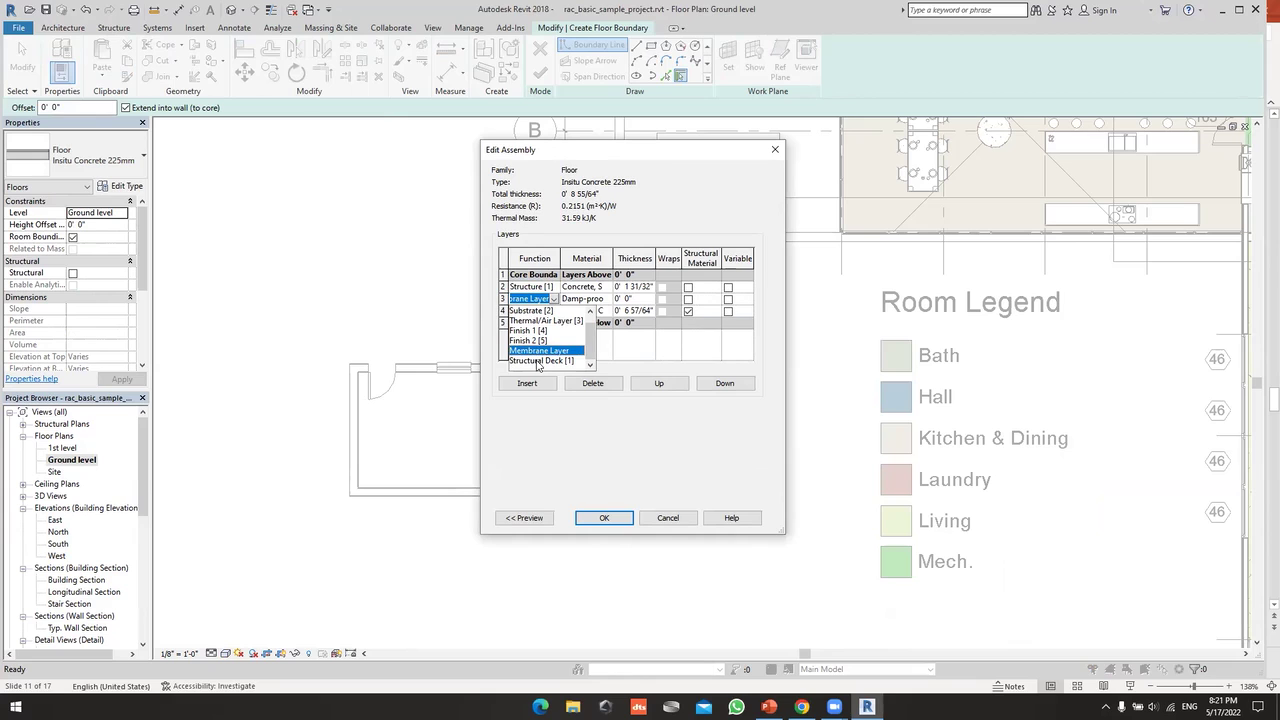
click(537, 365)
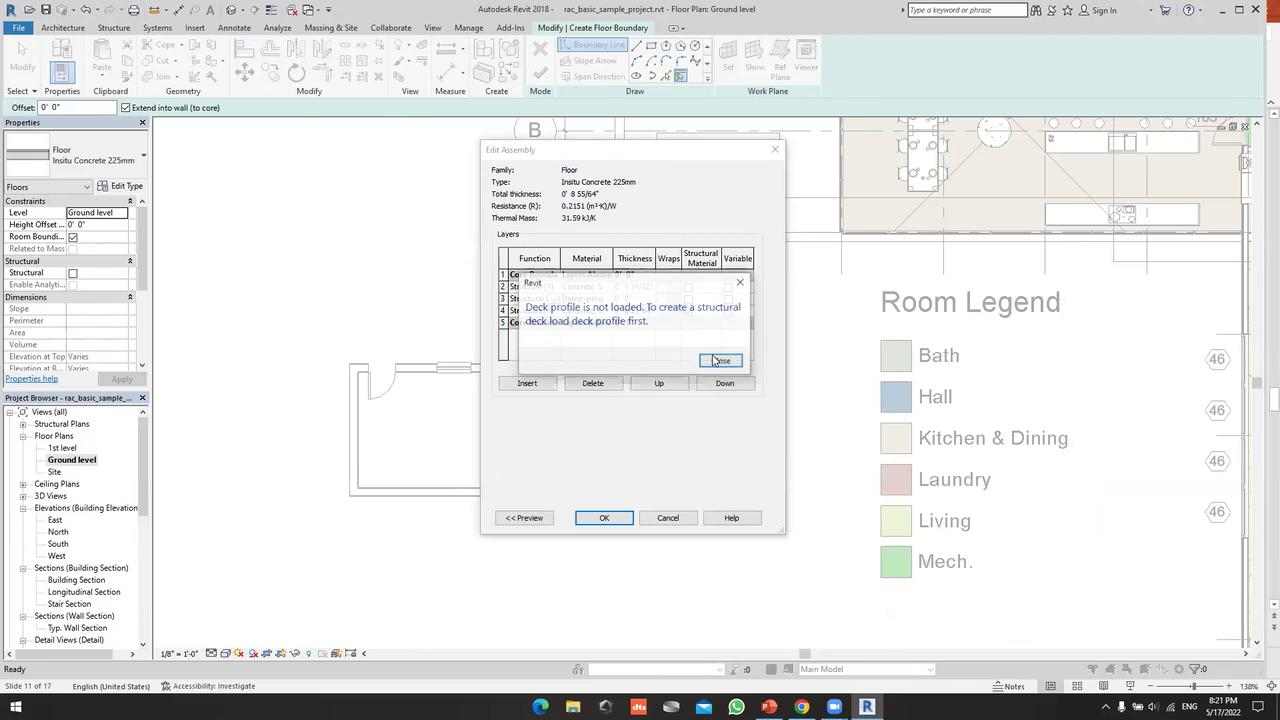
key(Return)
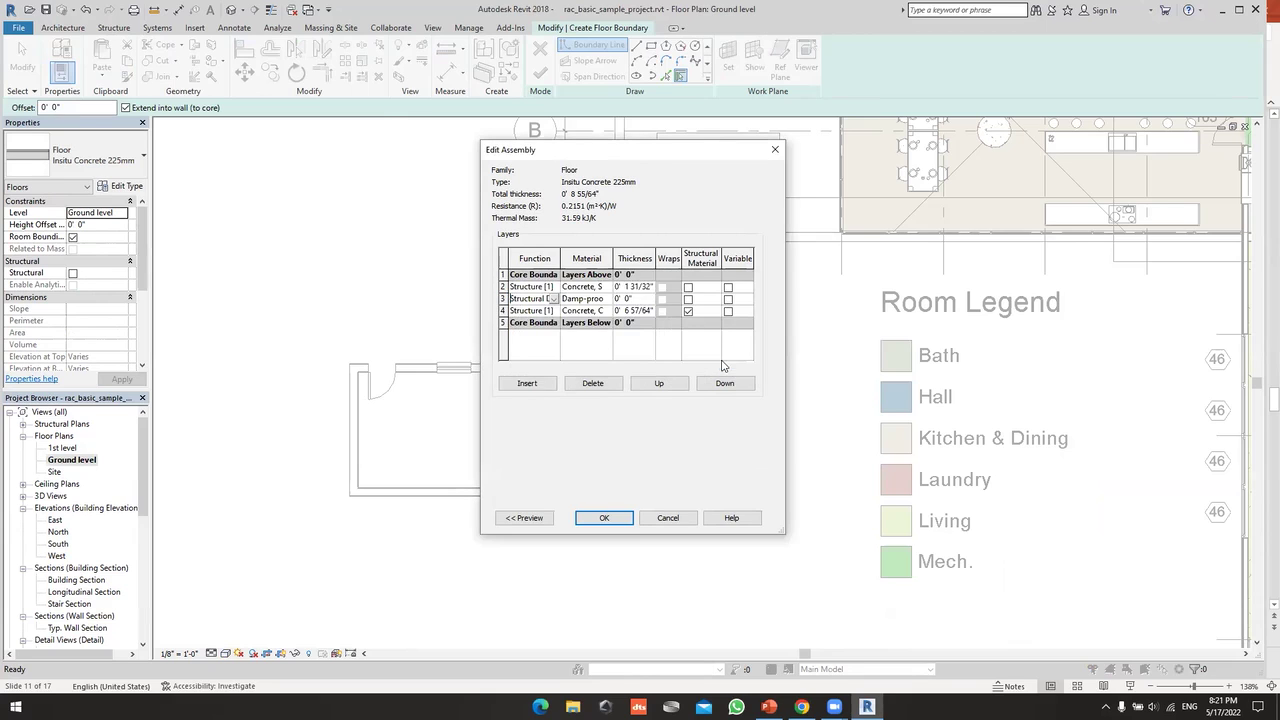
key(alt+Down)
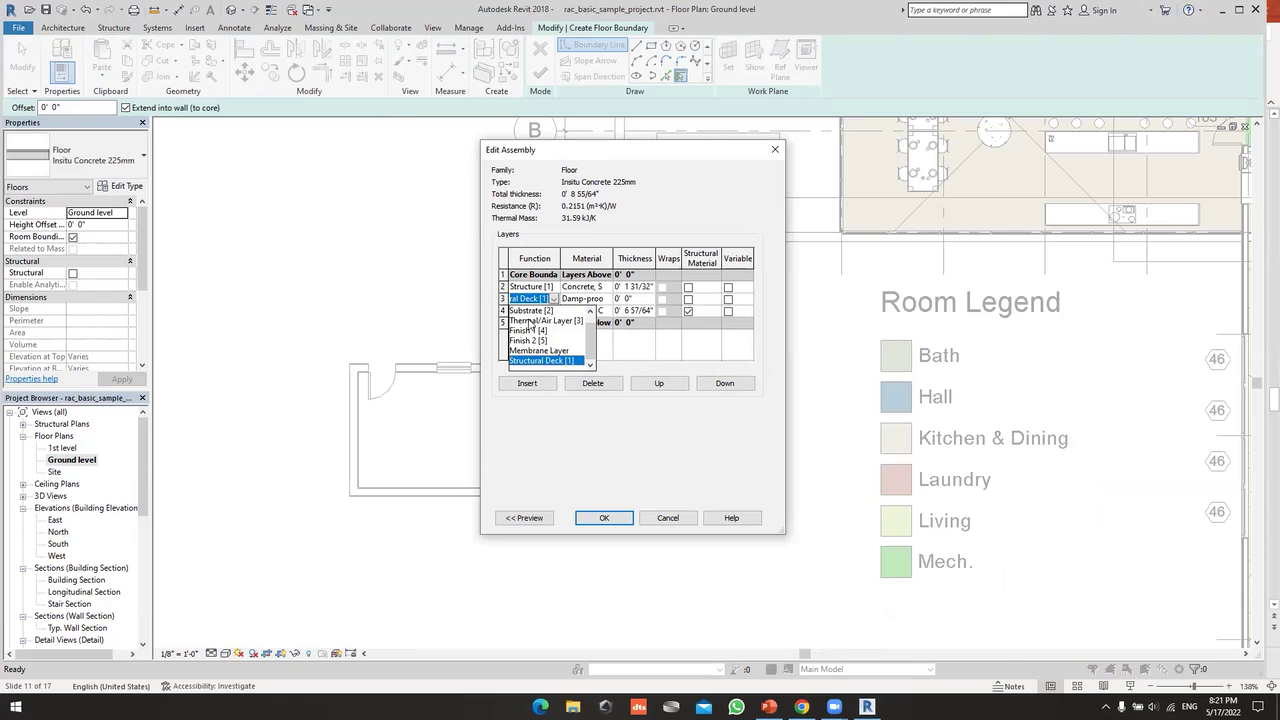
click(541, 351)
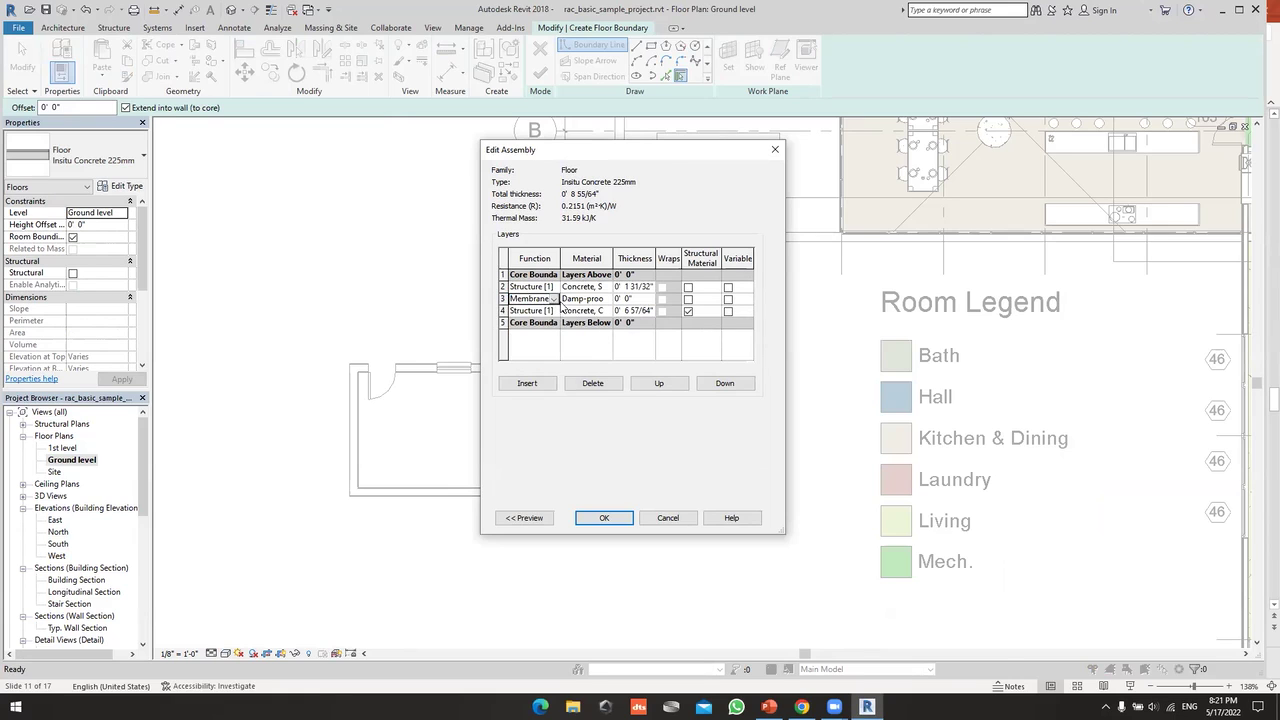
click(644, 298)
- Make the membrane layer 6" thick and the upper structure layer 1" thick
text(6)
text(")
click(651, 286)
click(652, 286)
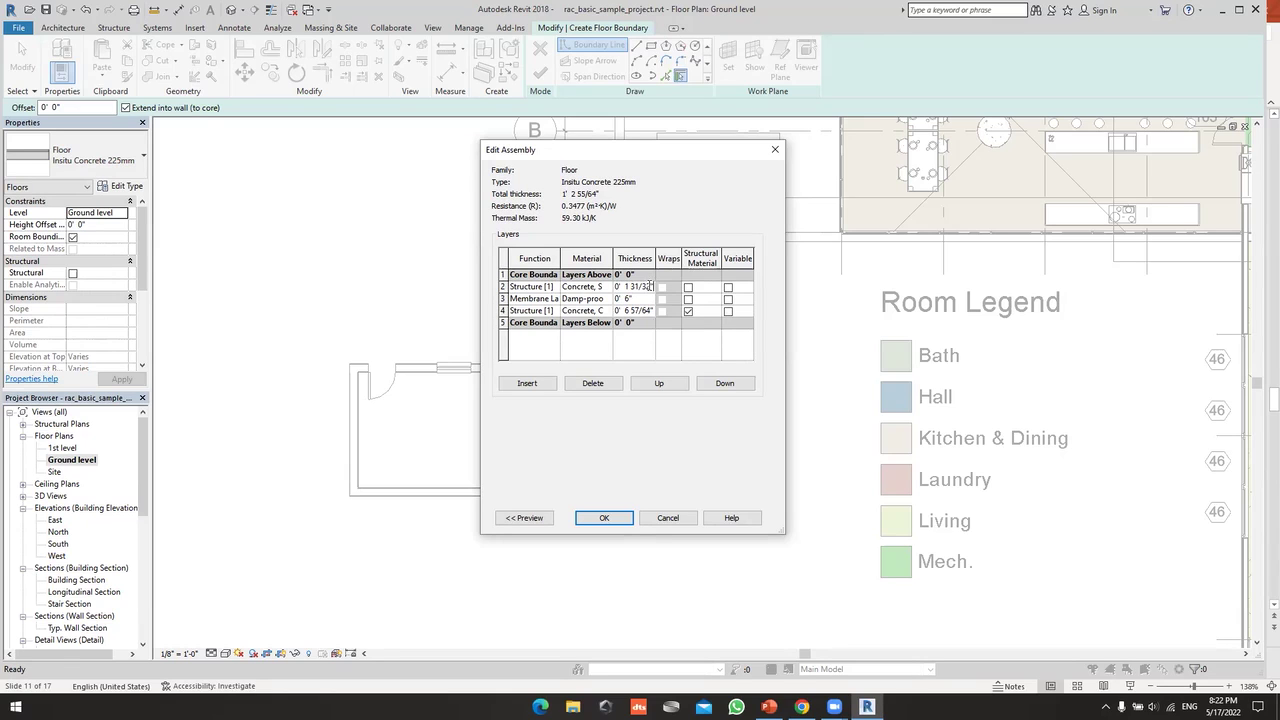
drag(652, 286, 604, 289)
text(1)
key(Tab)
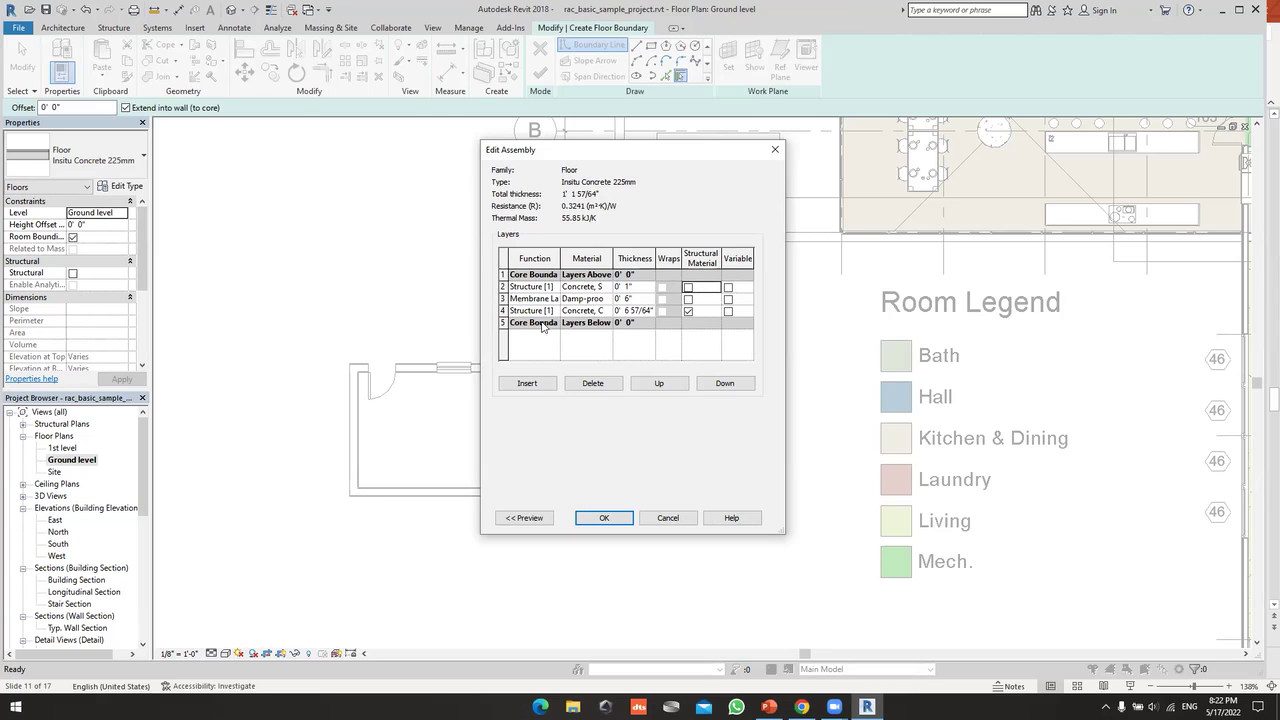
click(540, 287)
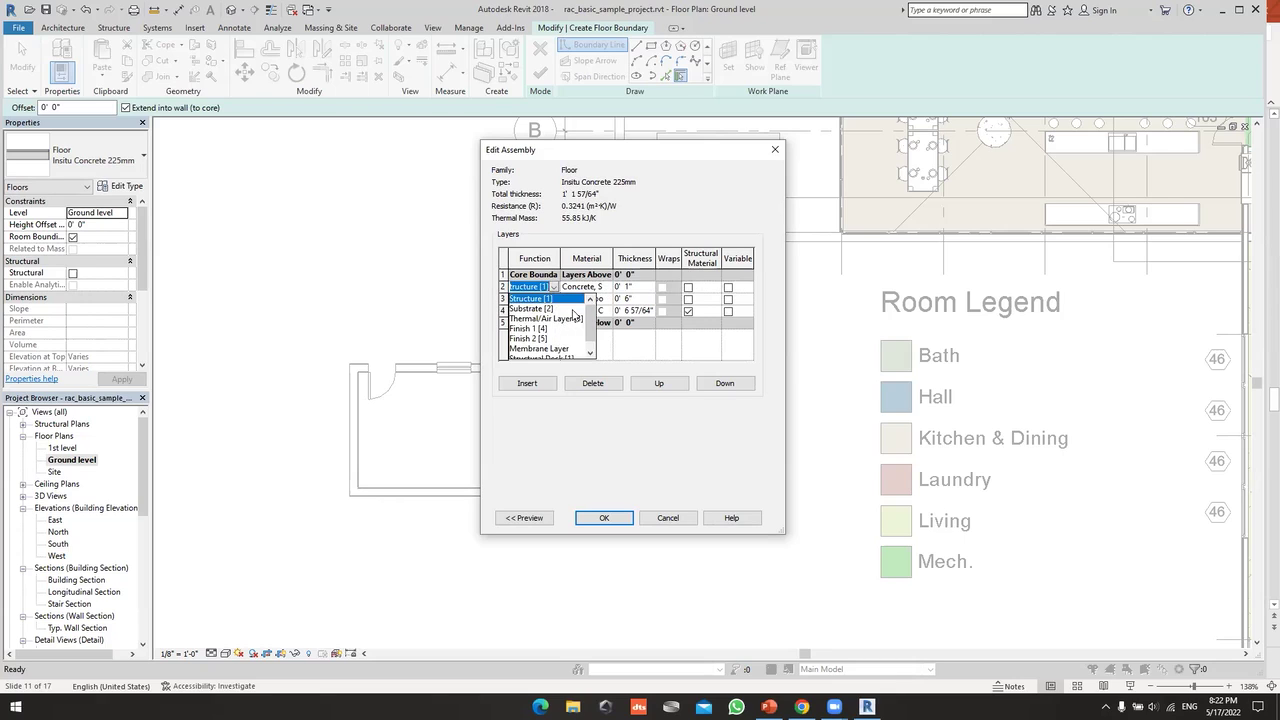
- Set layer 2 to Finish 1 and layer 4 to a 1" Finish 2, then apply
click(553, 328)
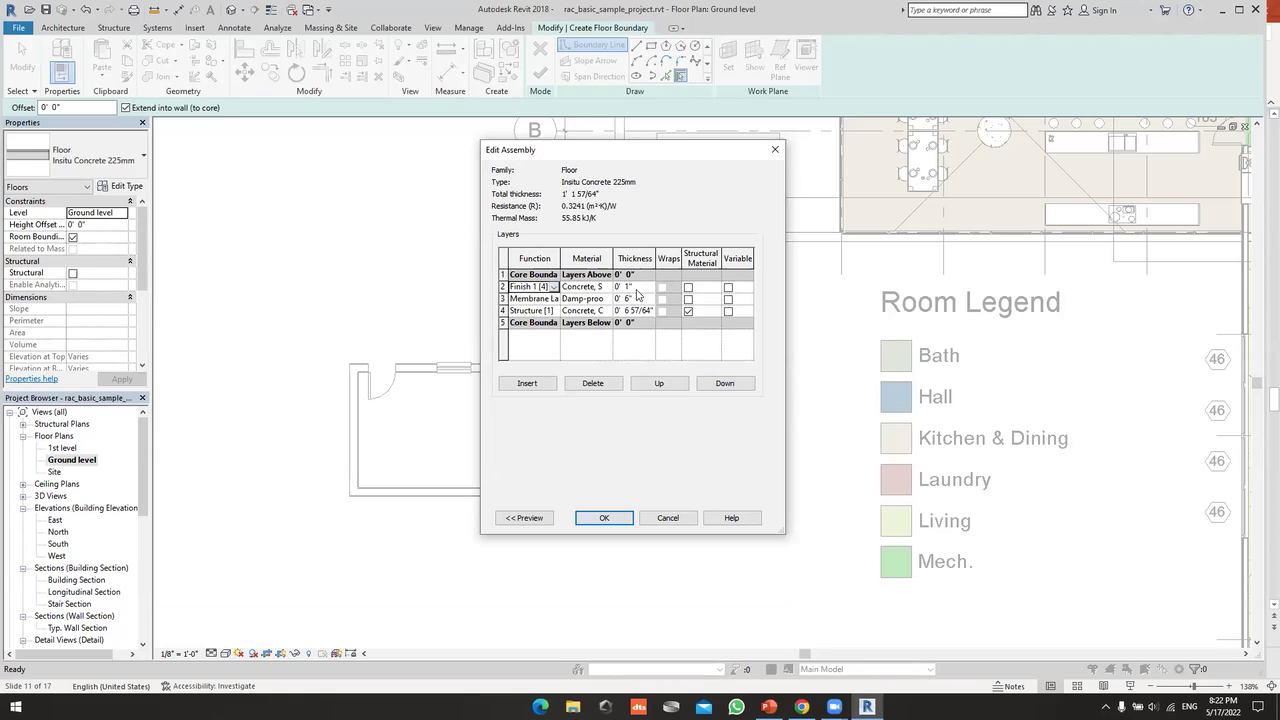
click(555, 311)
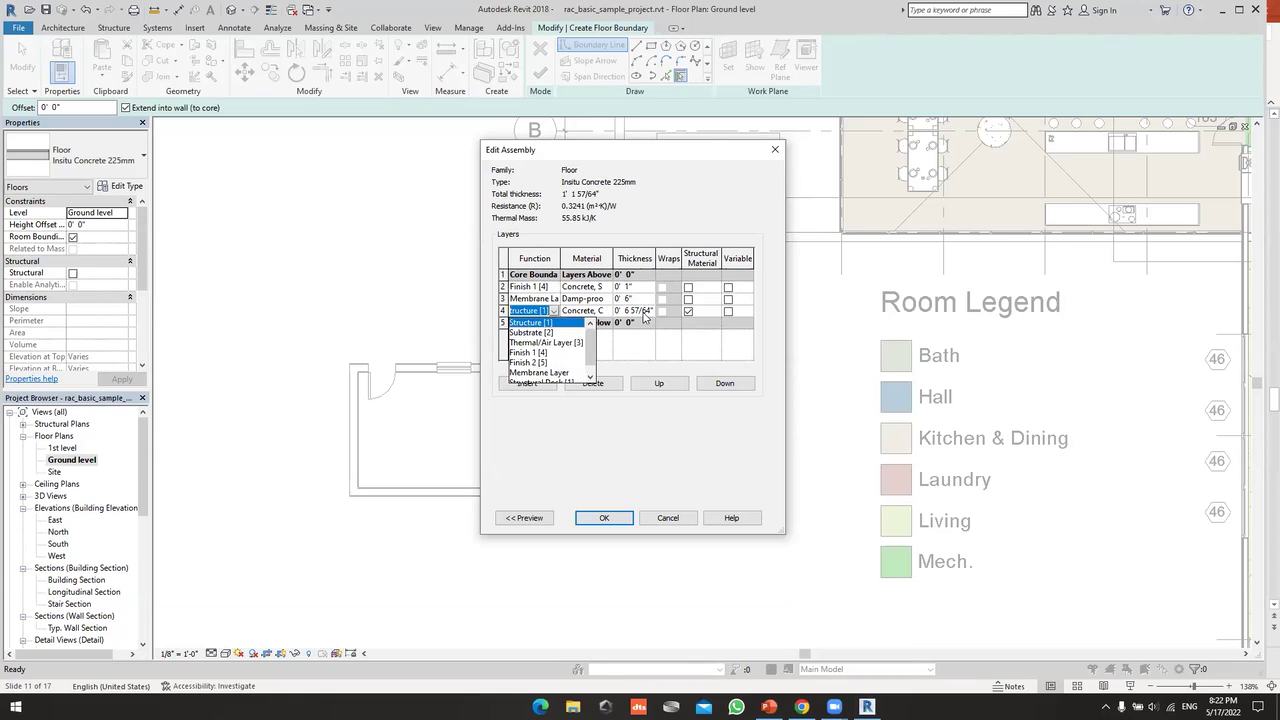
click(649, 310)
drag(654, 310, 620, 310)
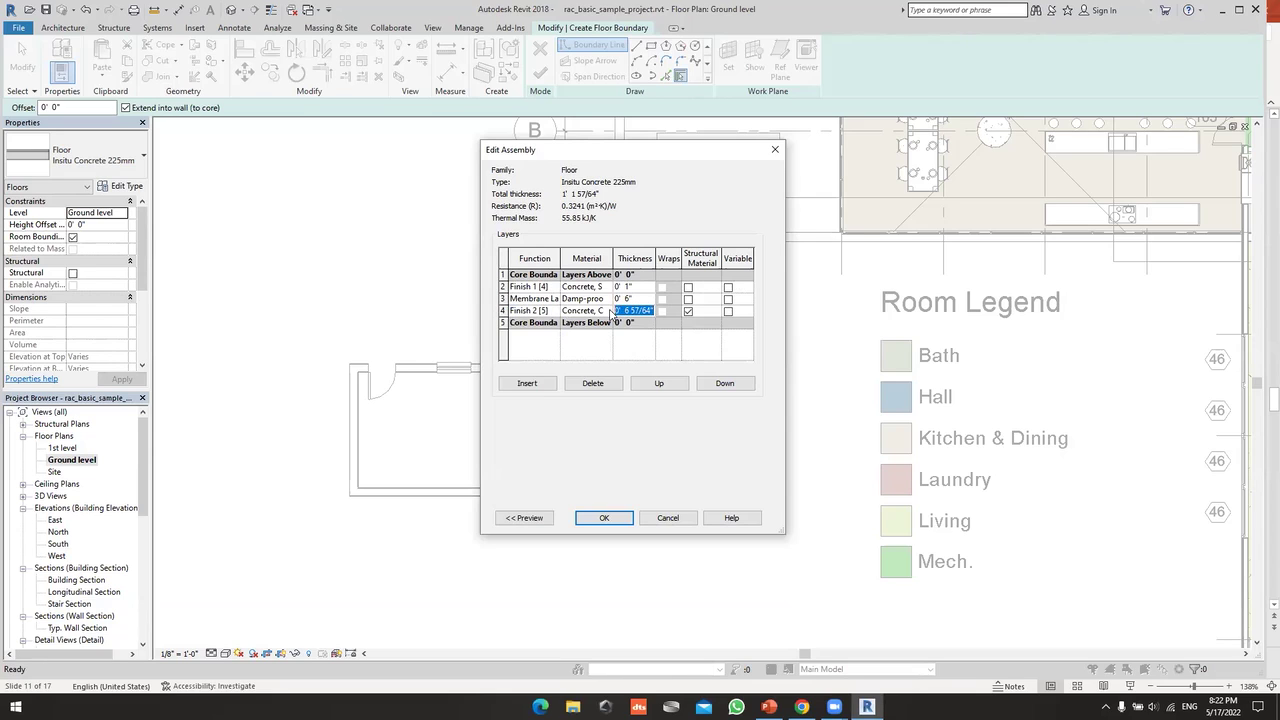
text(1)
click(613, 521)
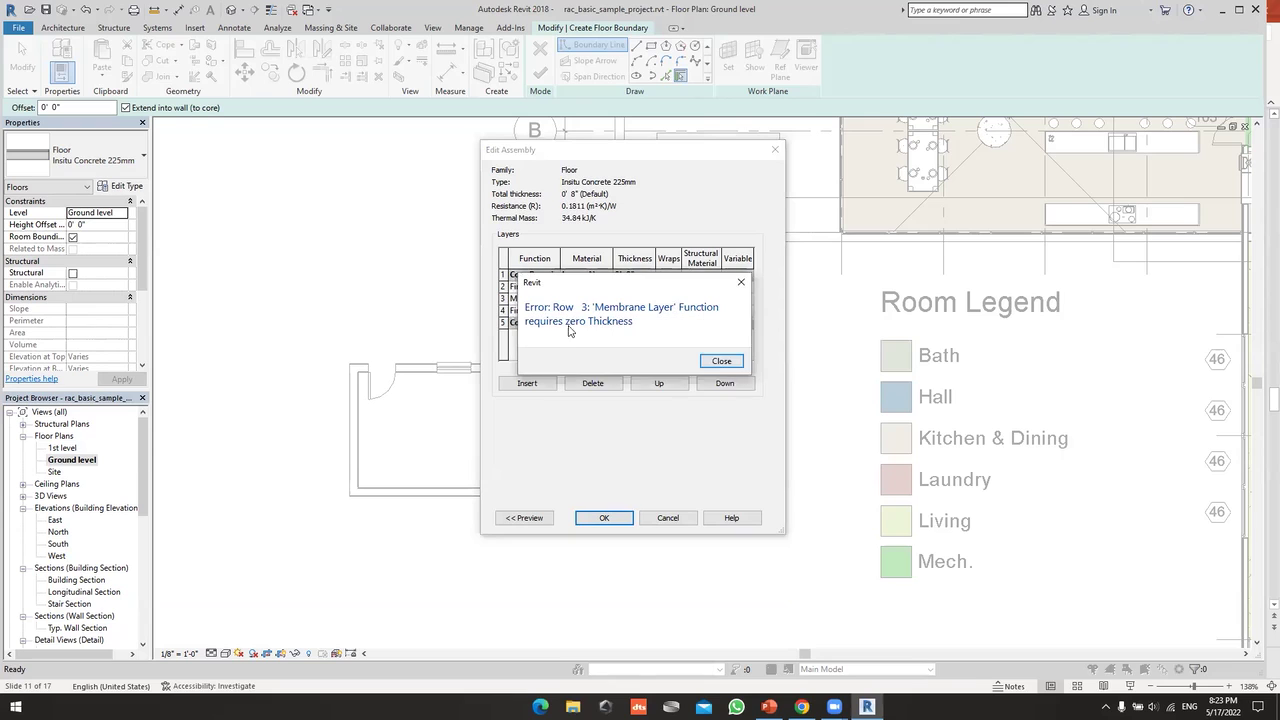
key(Return)
- Change the third layer's function to Structure and open its material choices
click(530, 299)
click(553, 299)
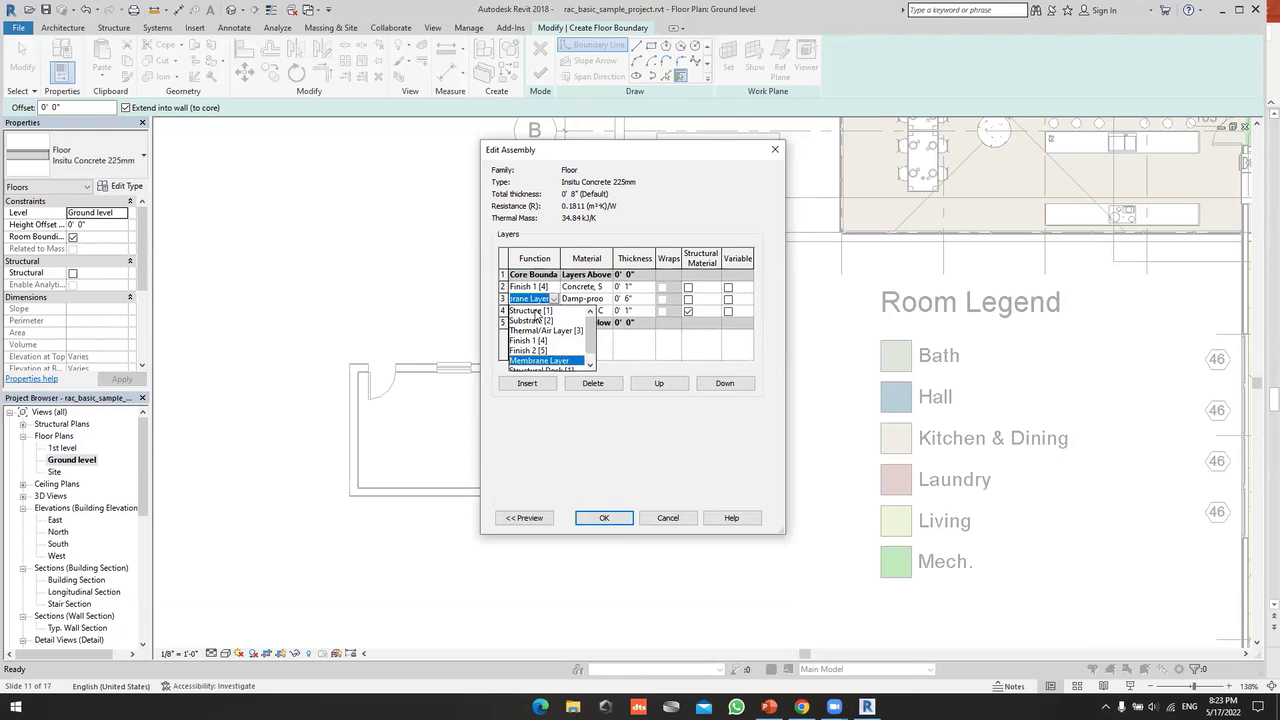
click(605, 303)
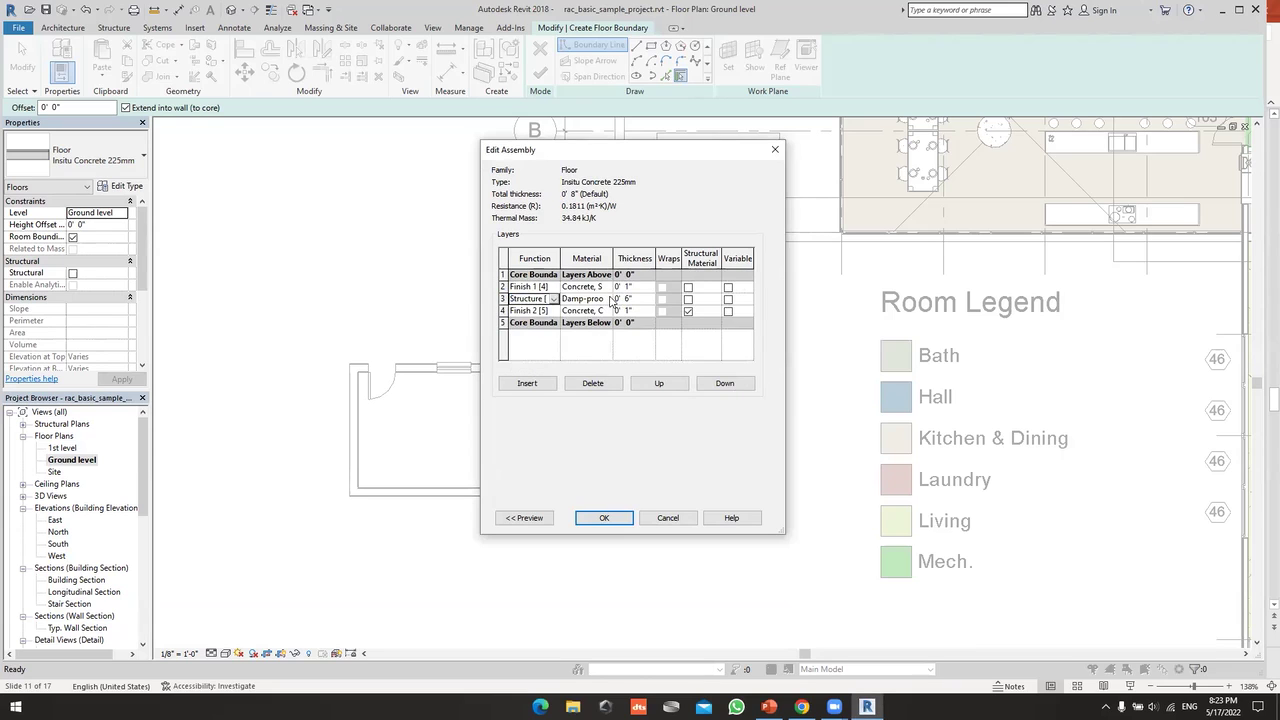
click(609, 299)
click(609, 299)
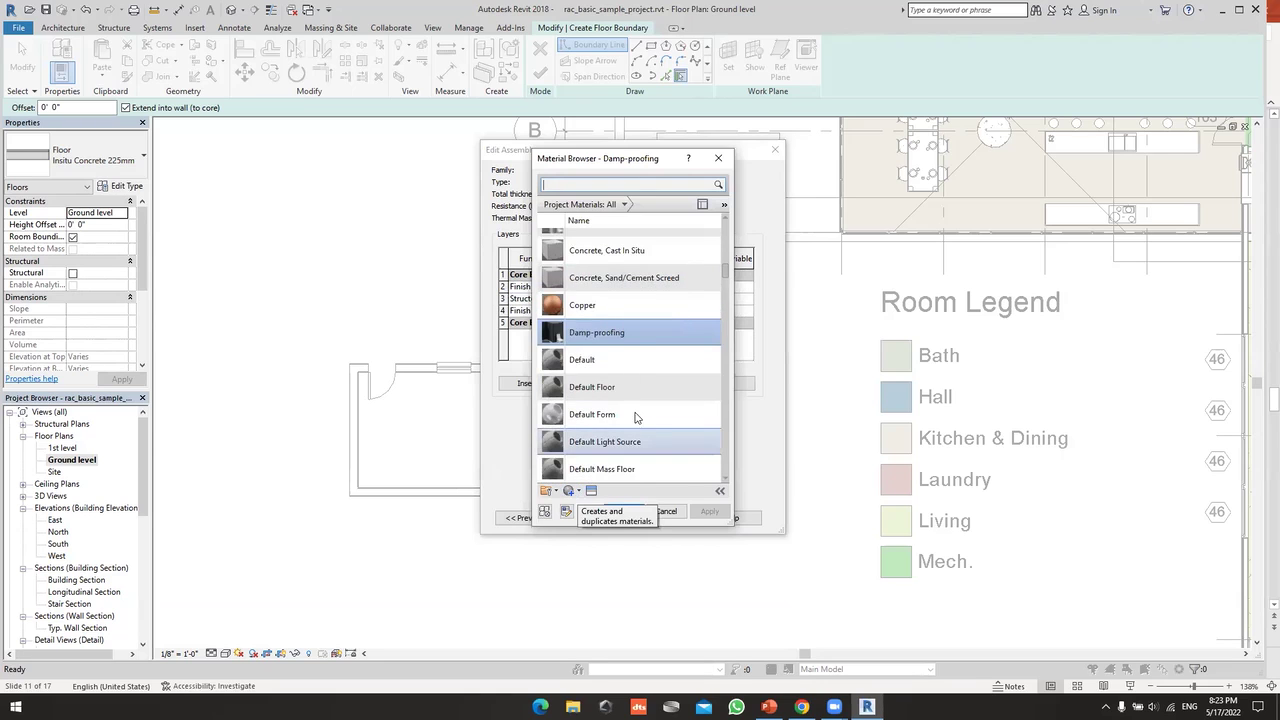
- Assign Concrete - Cast-in-Place Concrete as the Structure layer's material
scroll(633, 417, down, 5)
scroll(633, 417, down, 3)
scroll(633, 417, up, 4)
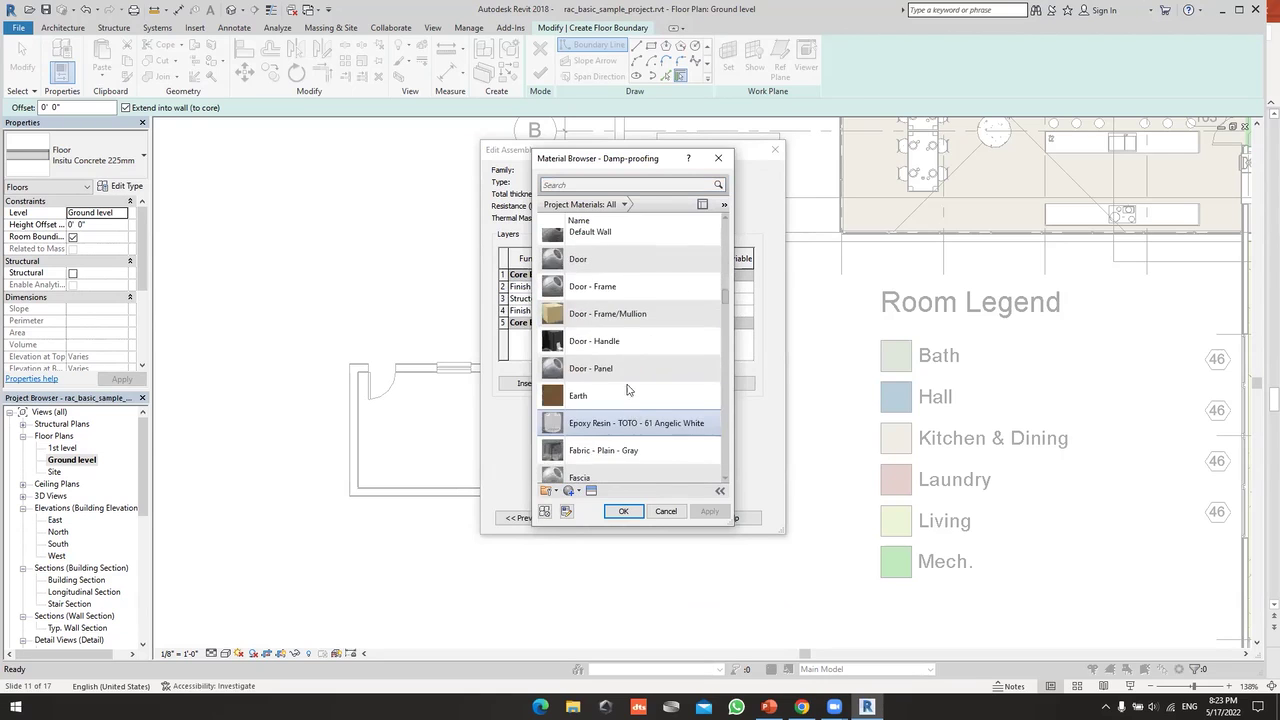
scroll(633, 417, up, 4)
scroll(600, 347, up, 4)
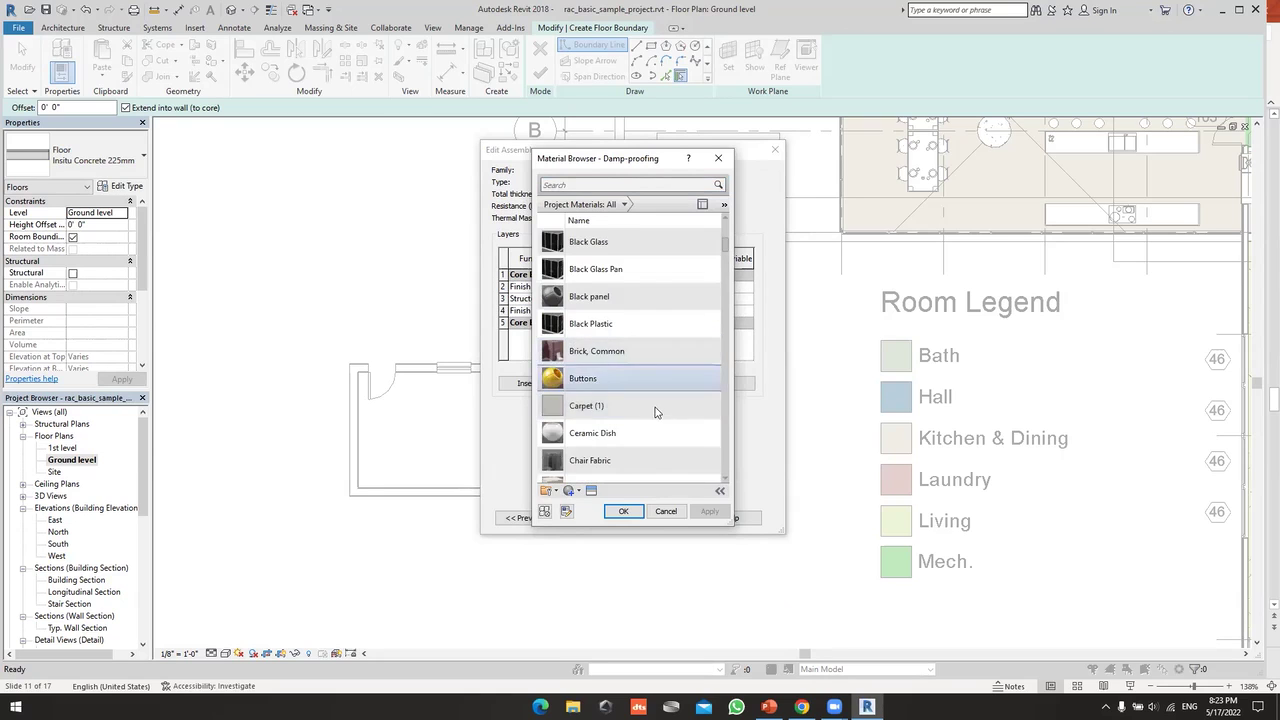
scroll(630, 430, down, 3)
scroll(595, 455, up, 10)
scroll(580, 440, down, 1)
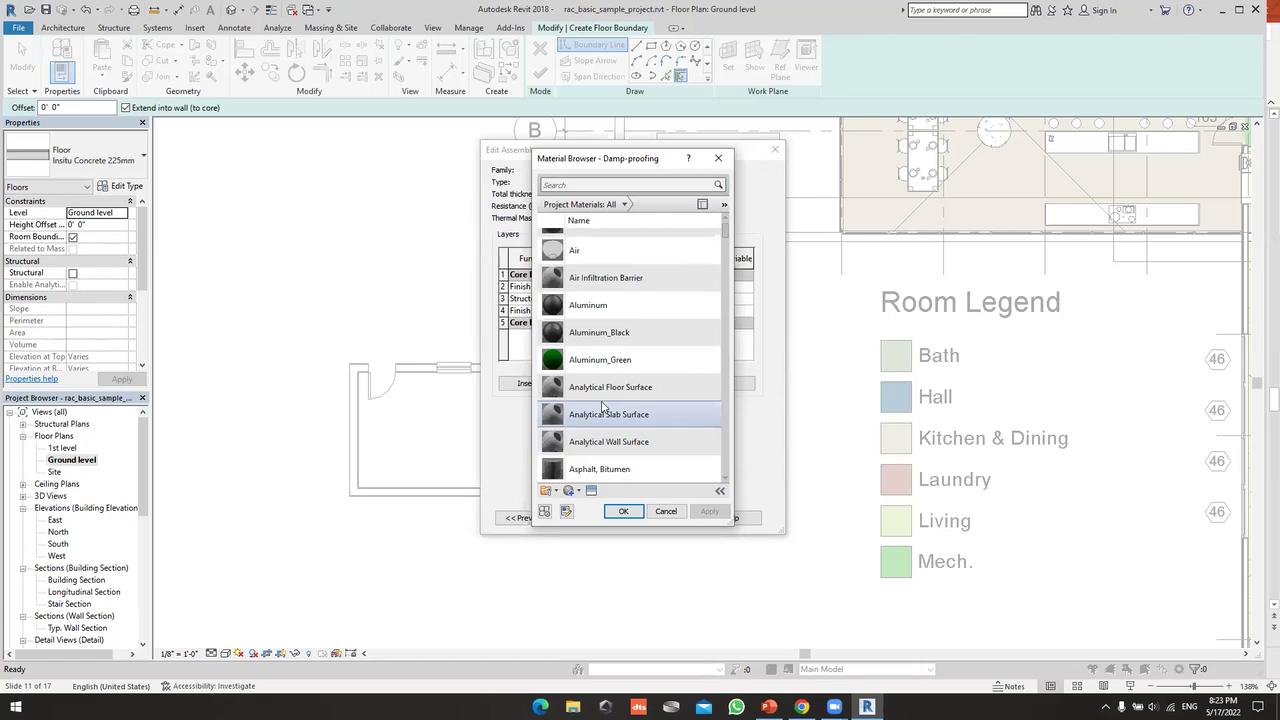
scroll(607, 447, down, 3)
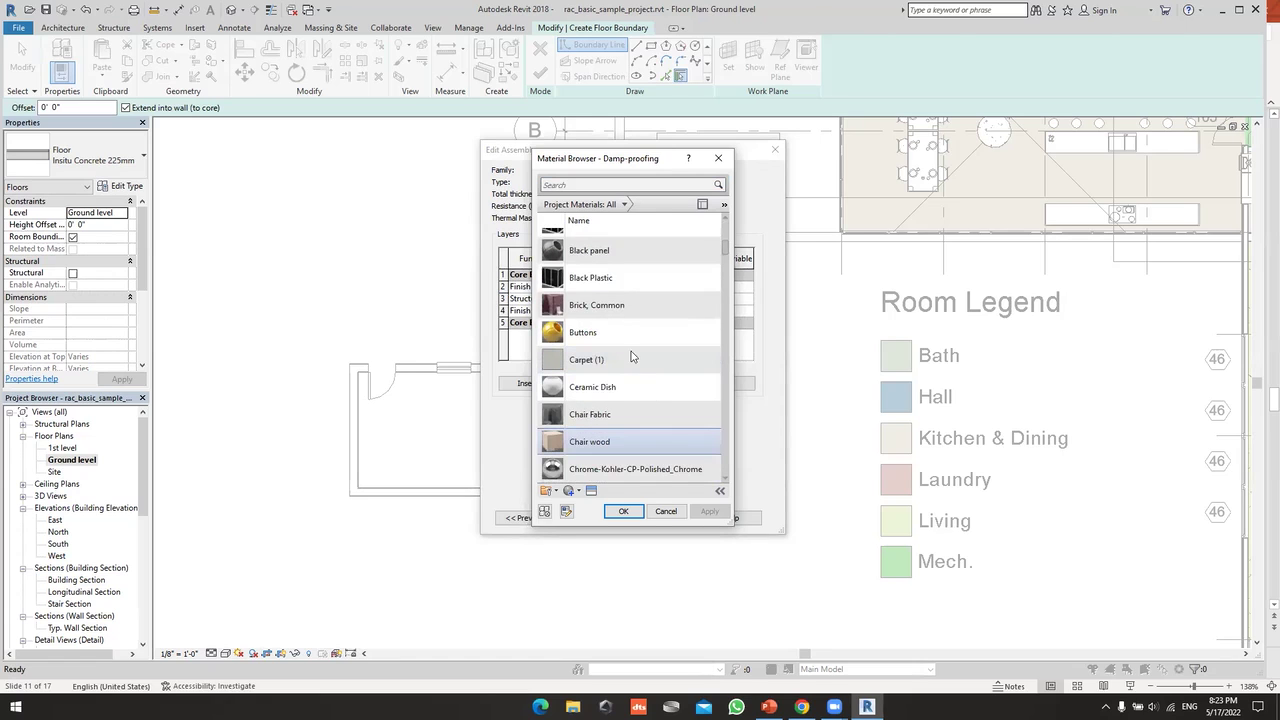
scroll(638, 367, up, 2)
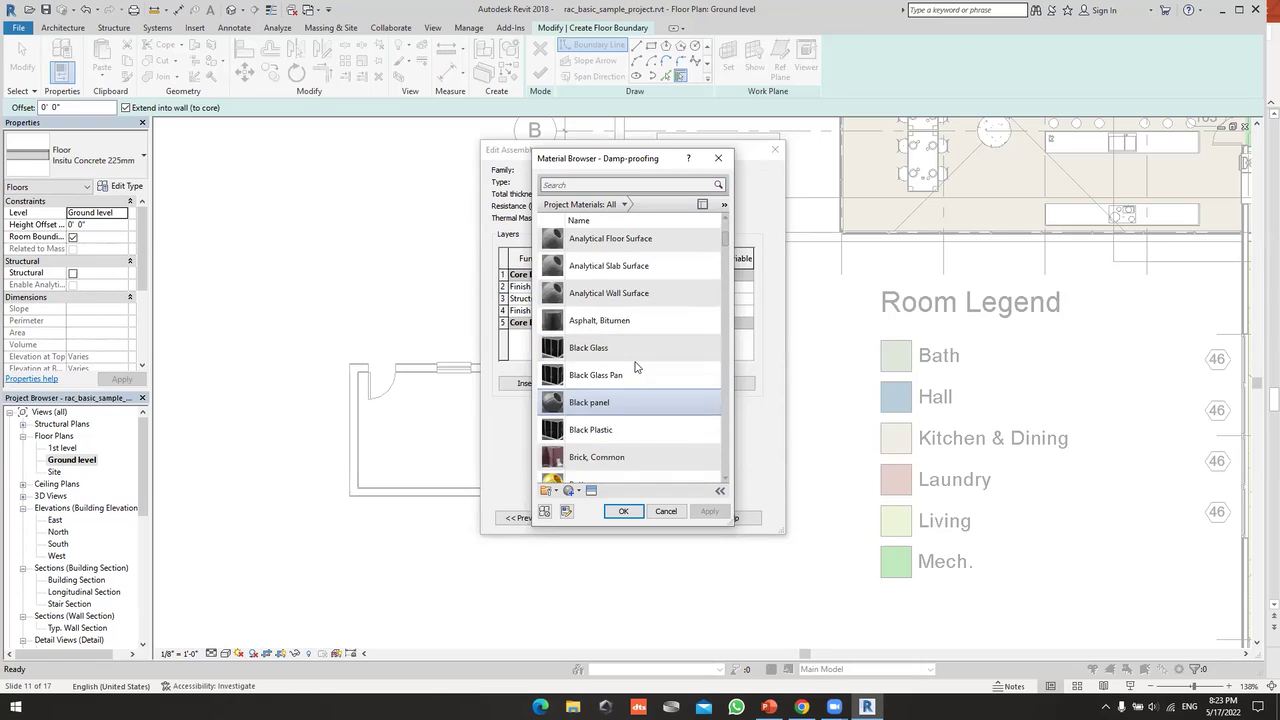
scroll(635, 368, down, 1)
scroll(635, 368, down, 1)
scroll(635, 368, down, 3)
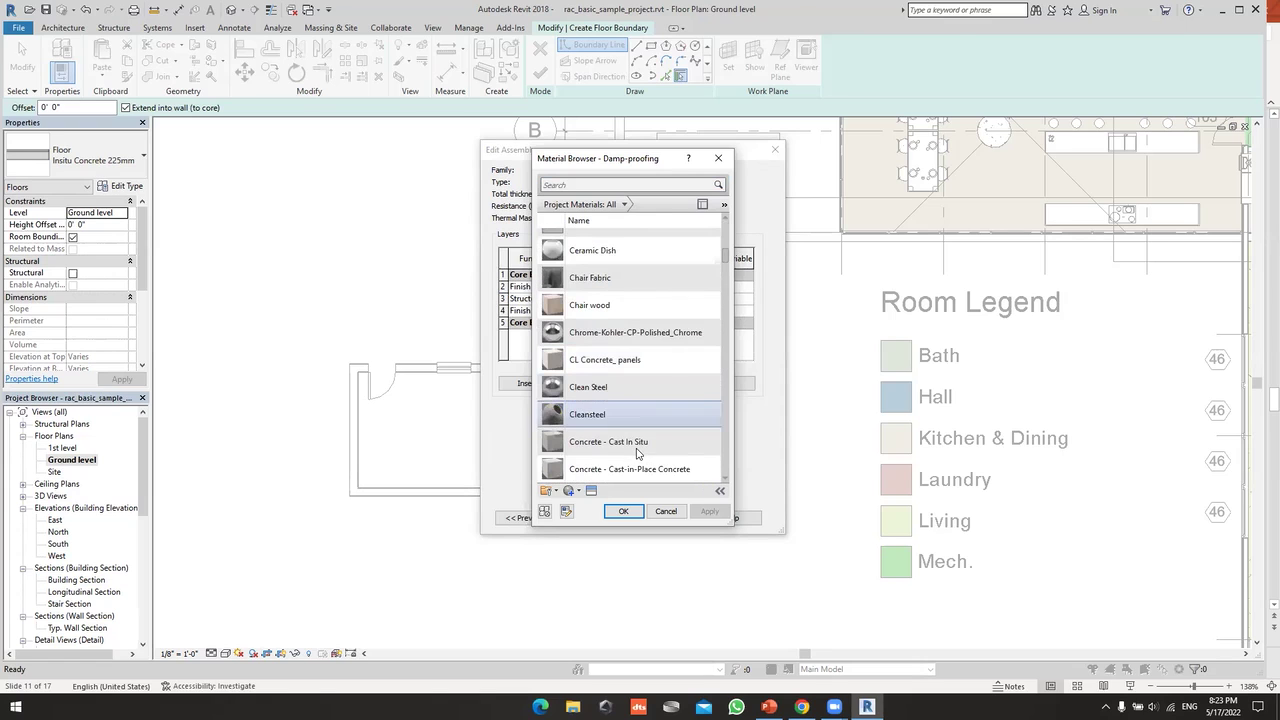
scroll(667, 440, down, 1)
click(688, 395)
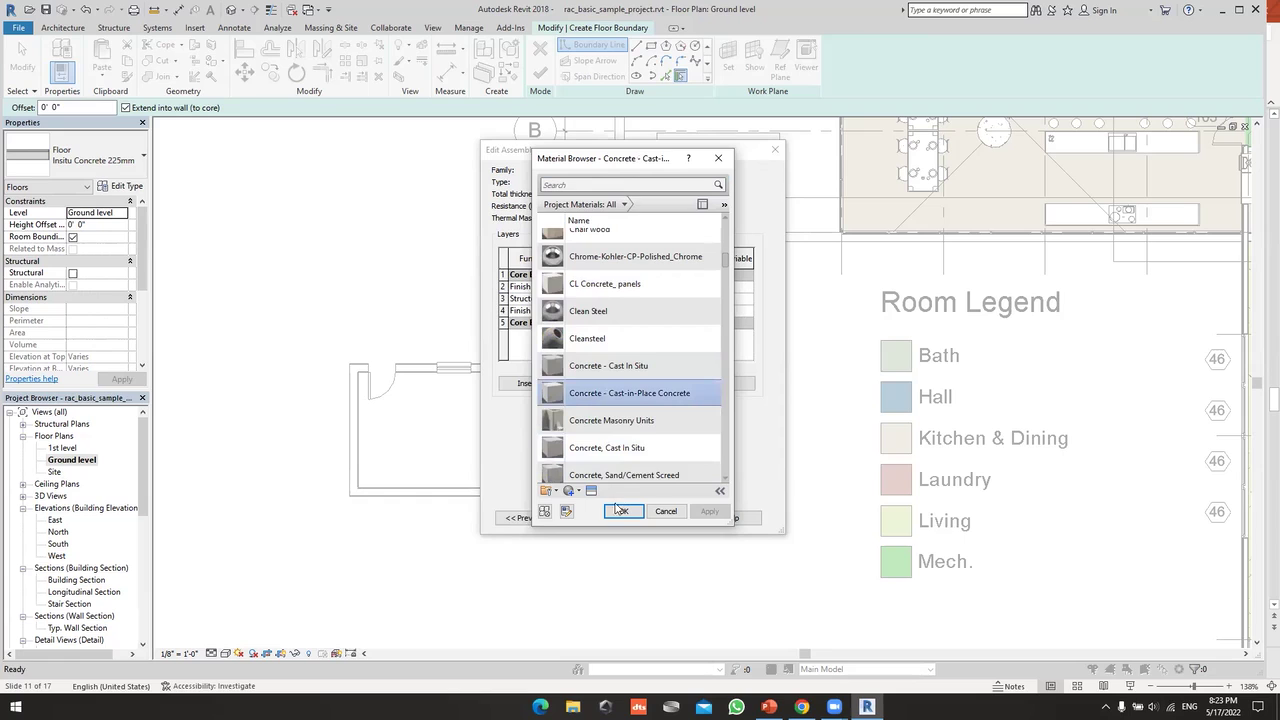
key(Return)
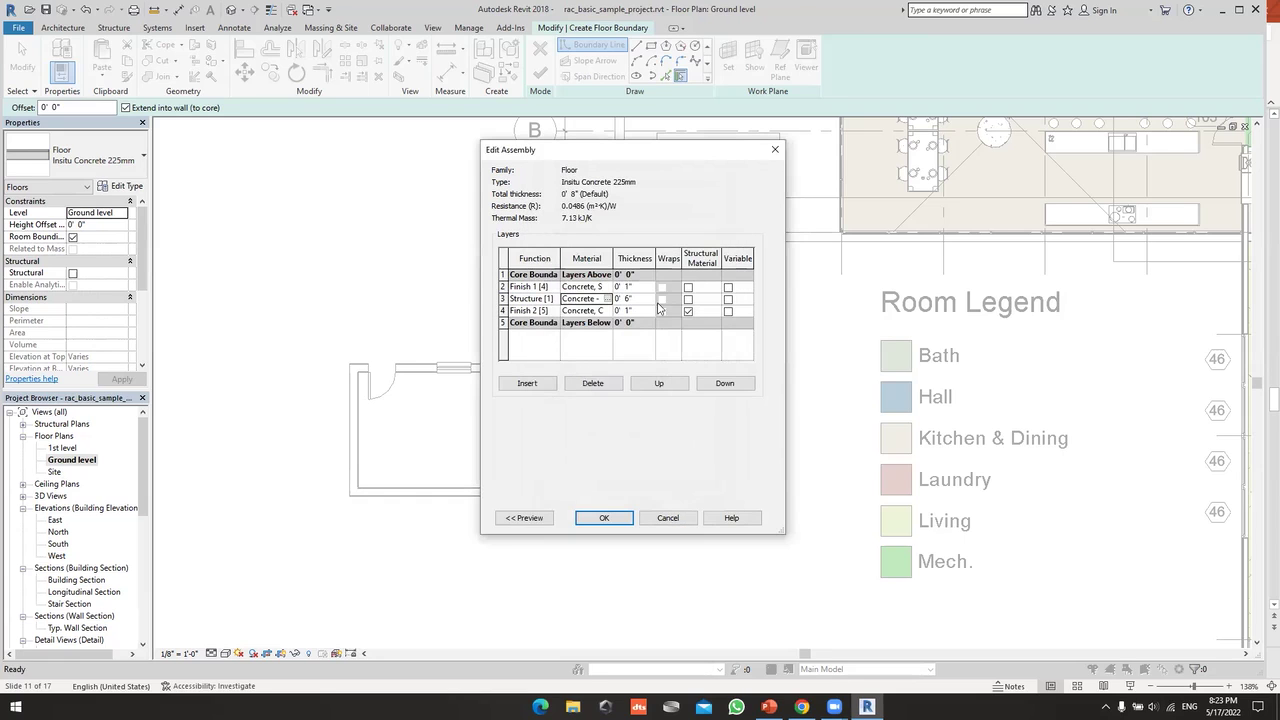
- Give the Finish 1 layer a Copper material and accept the assembly changes
click(607, 289)
click(608, 287)
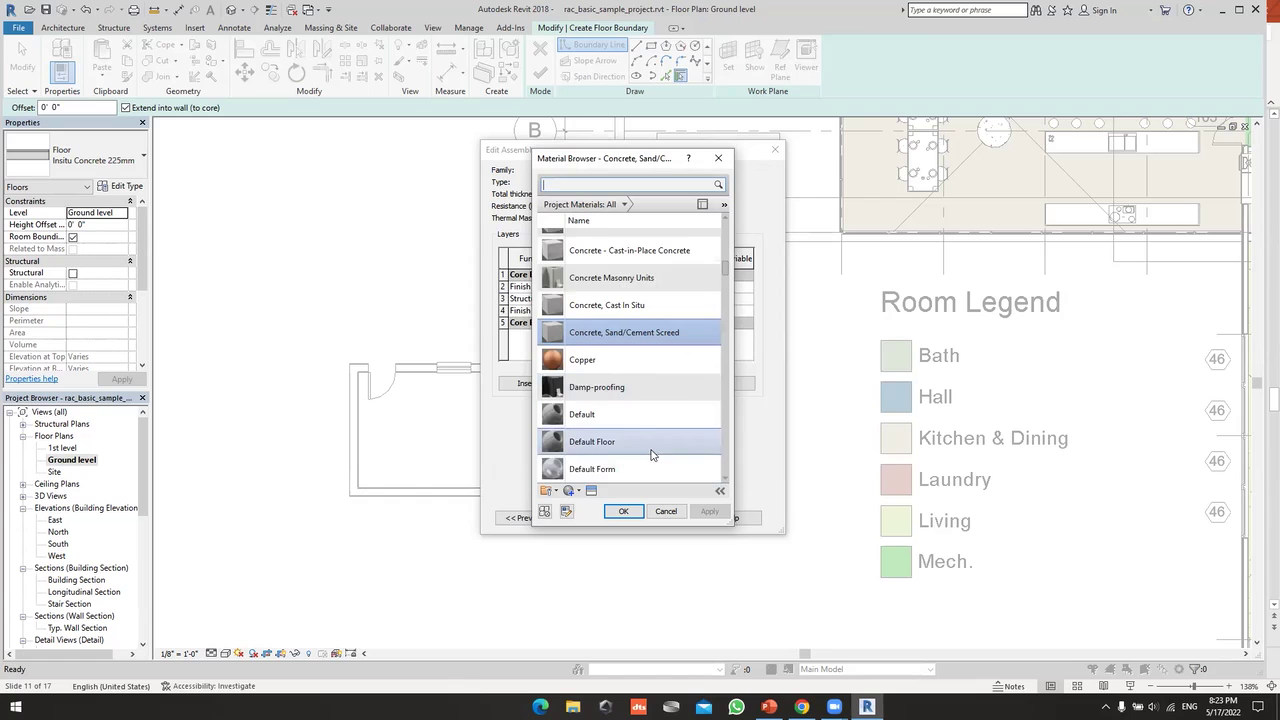
scroll(656, 433, down, 3)
scroll(656, 433, down, 3)
scroll(656, 433, down, 2)
scroll(652, 425, up, 2)
scroll(650, 420, up, 2)
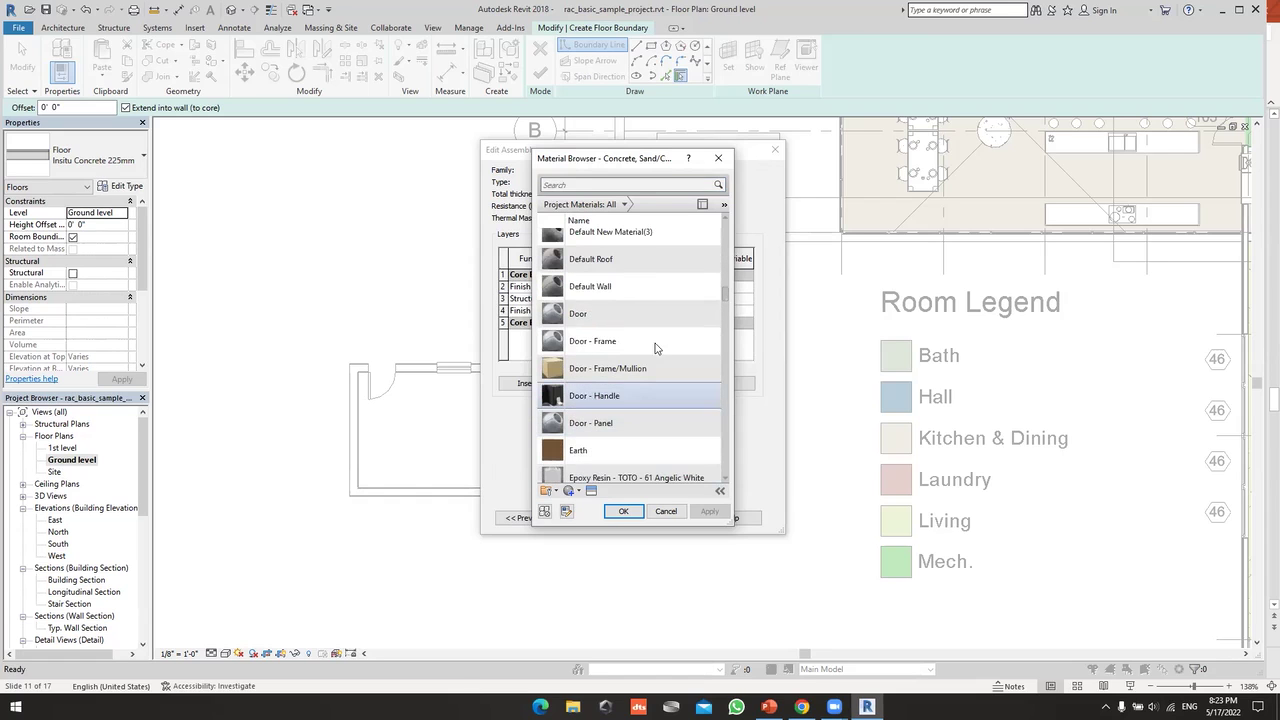
scroll(617, 336, up, 2)
scroll(620, 342, up, 2)
scroll(626, 352, up, 2)
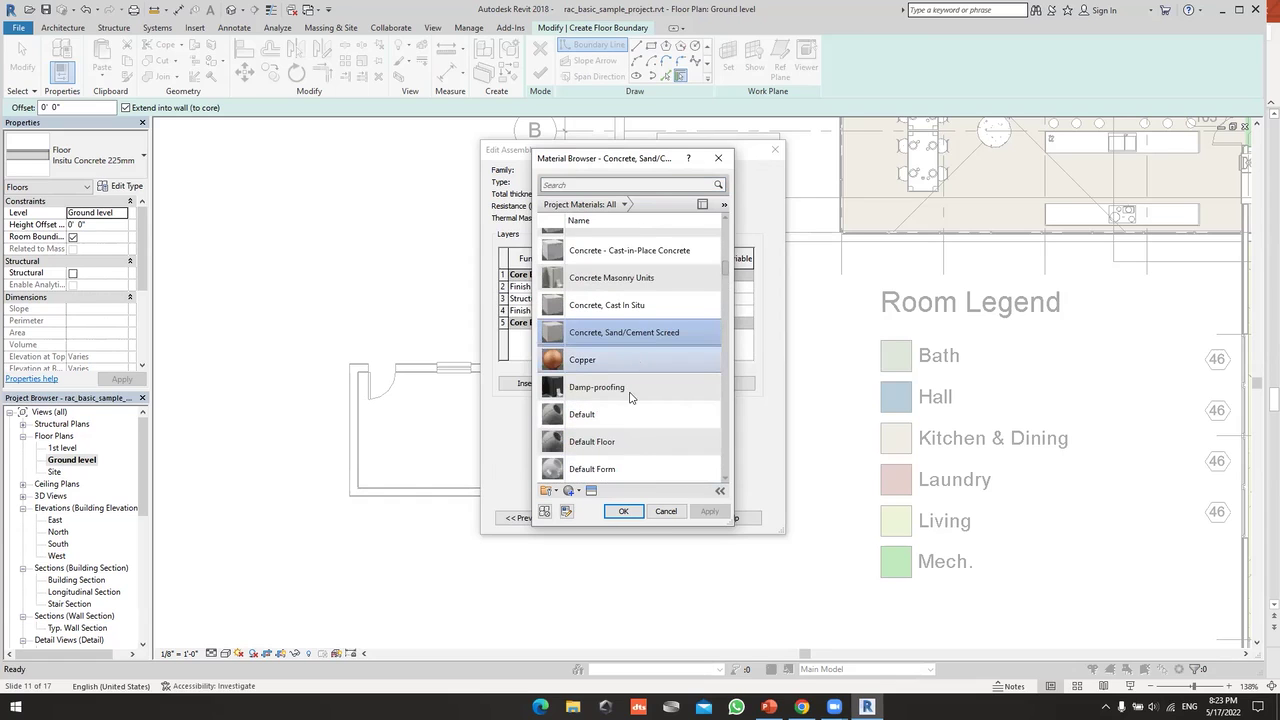
click(590, 360)
click(623, 511)
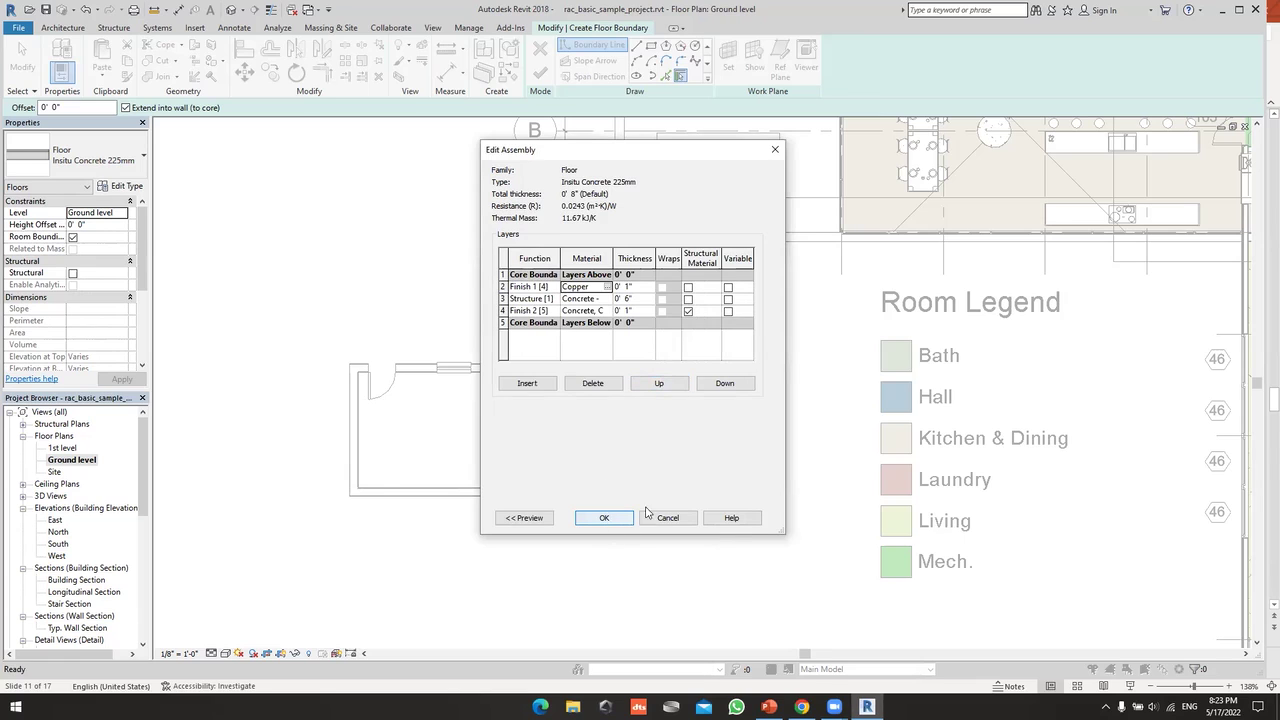
click(606, 519)
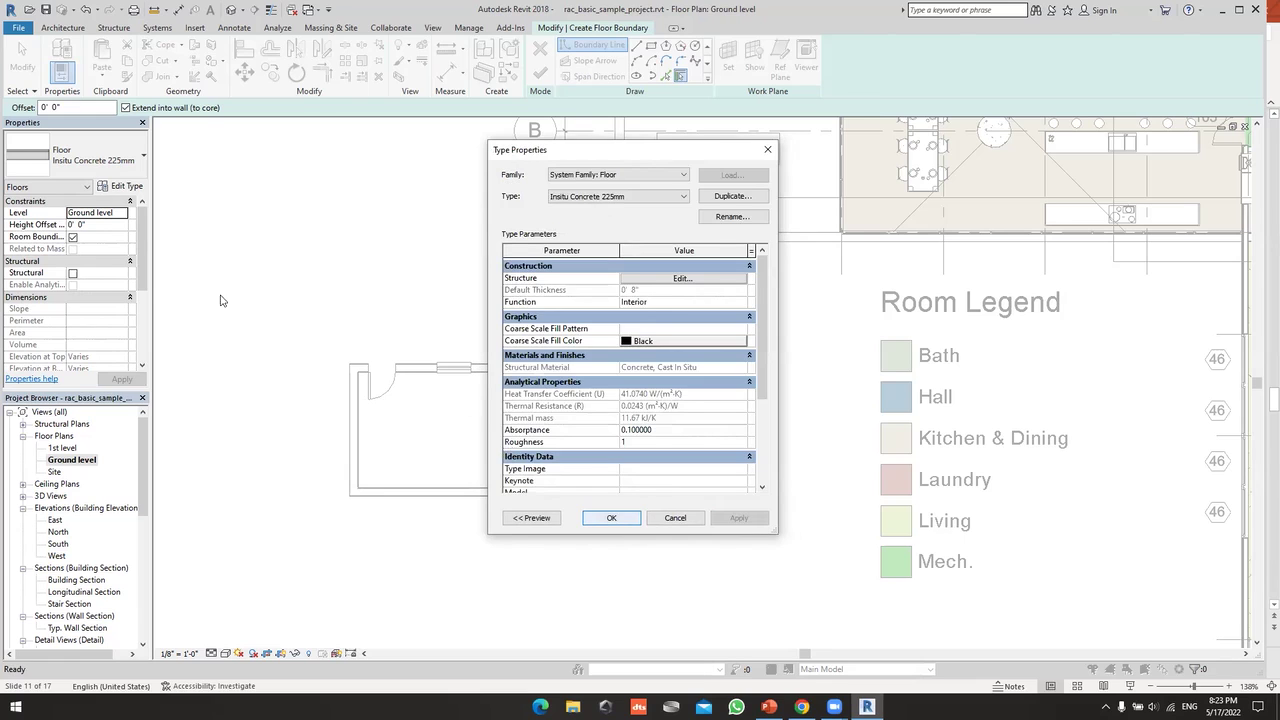
- Confirm the floor type and sketch line boundaries around the room, stepping in beside the door
key(Return)
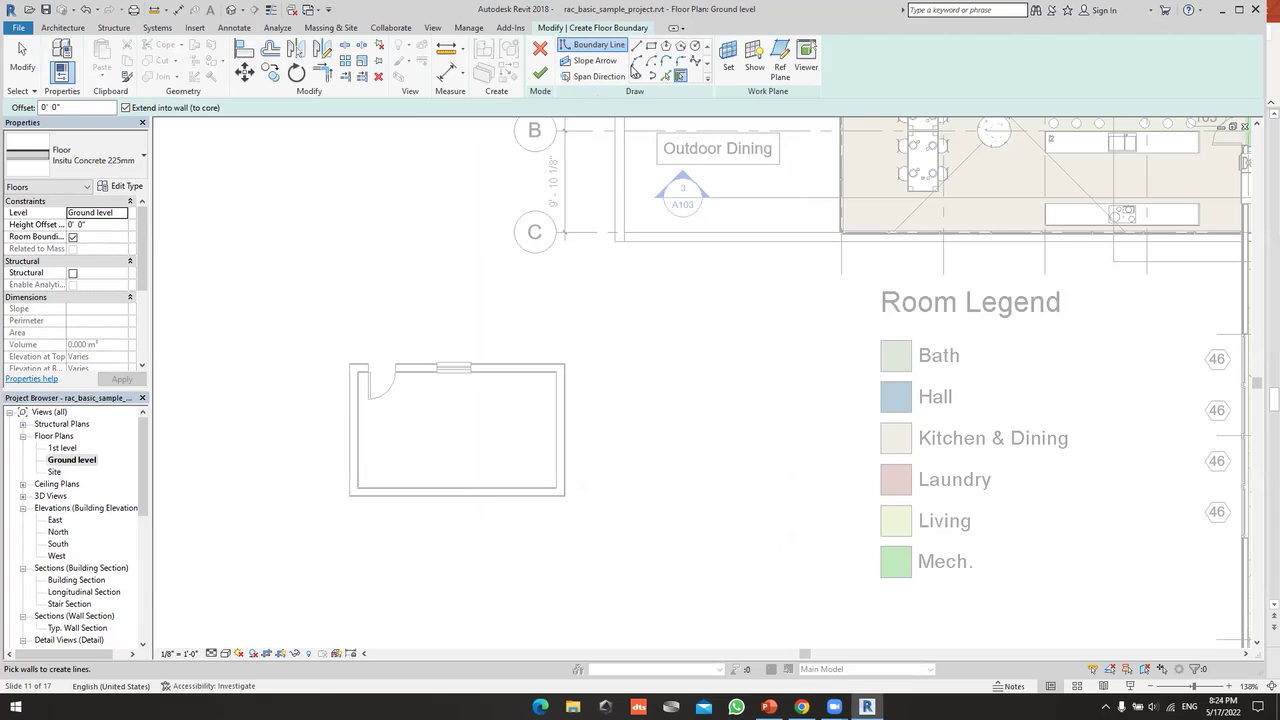
click(637, 46)
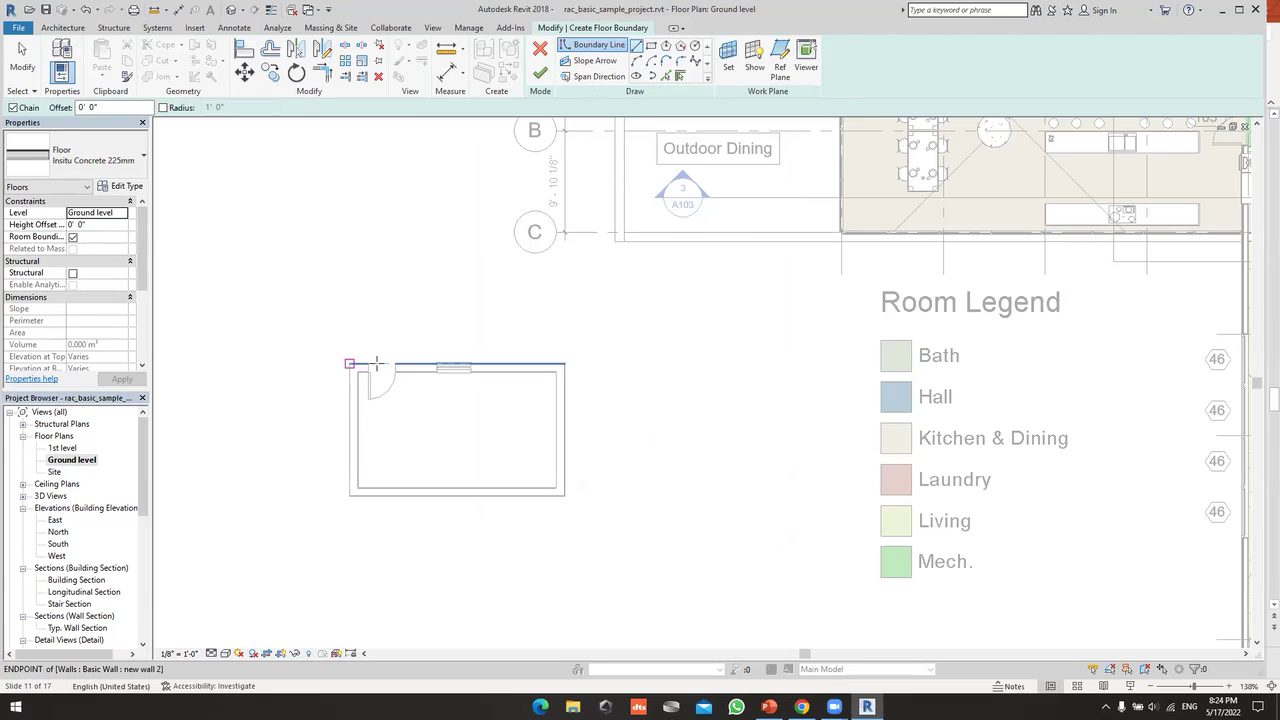
click(350, 365)
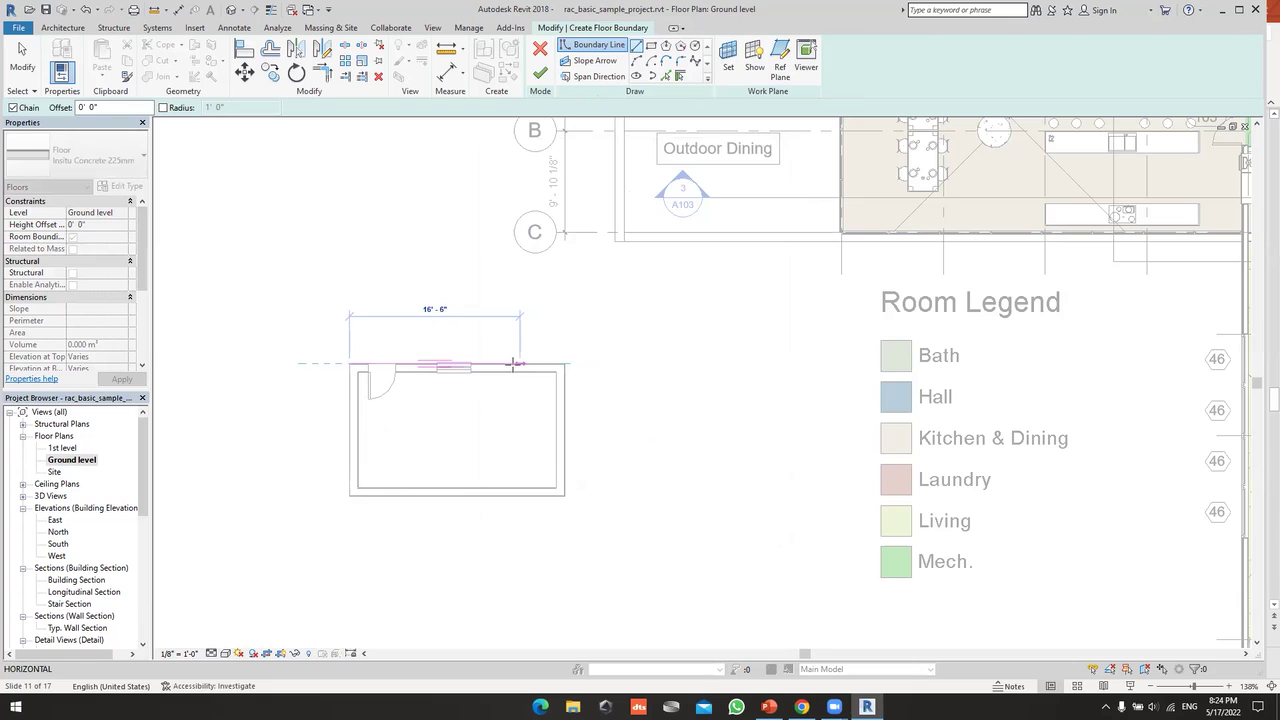
click(519, 365)
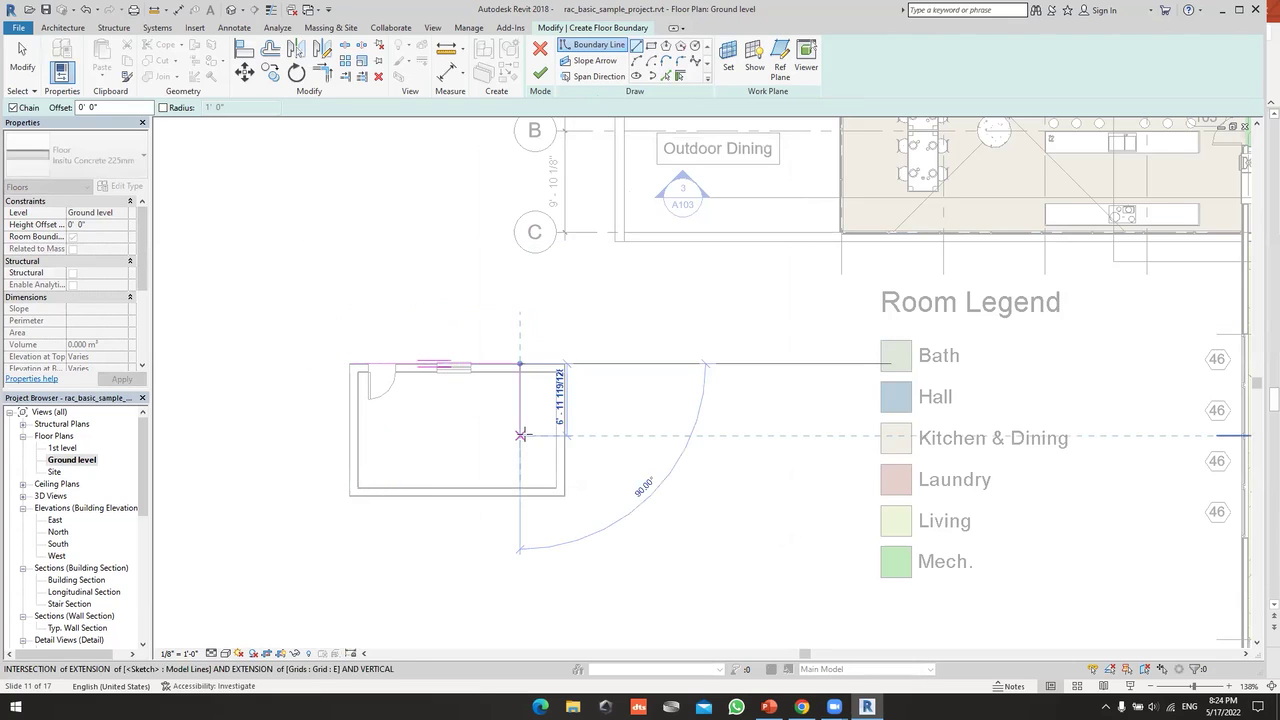
click(520, 491)
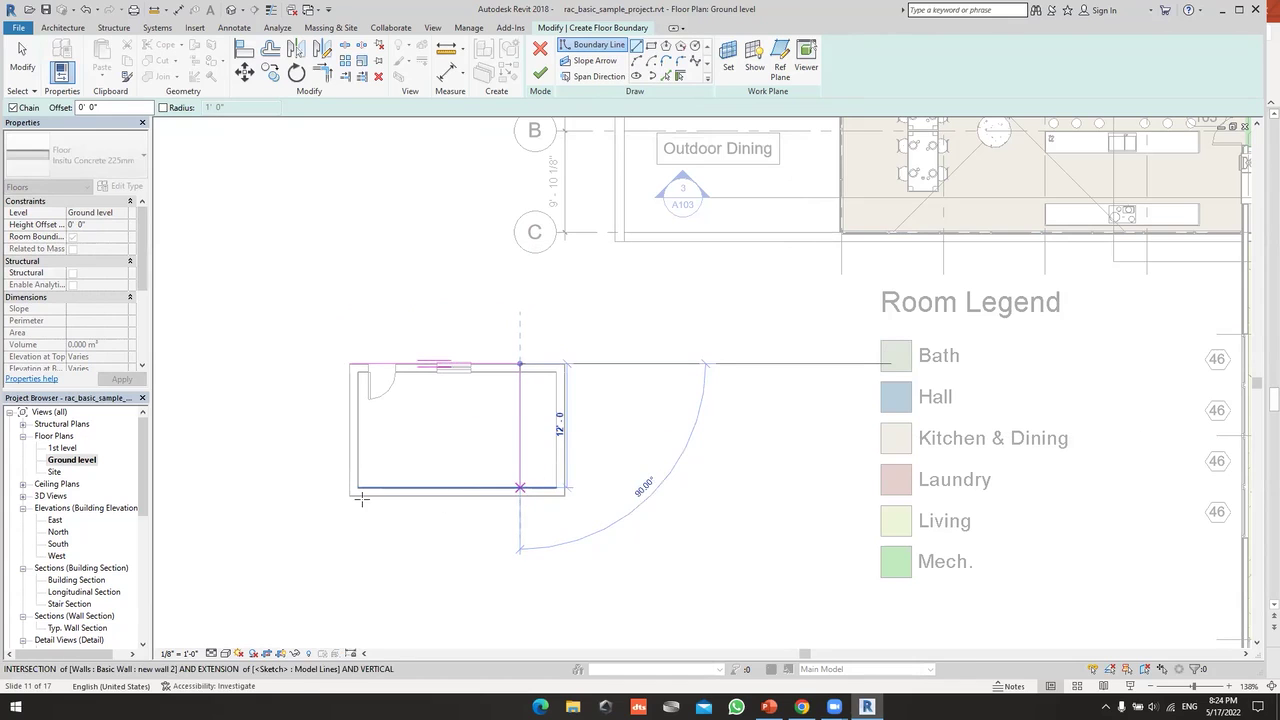
click(350, 491)
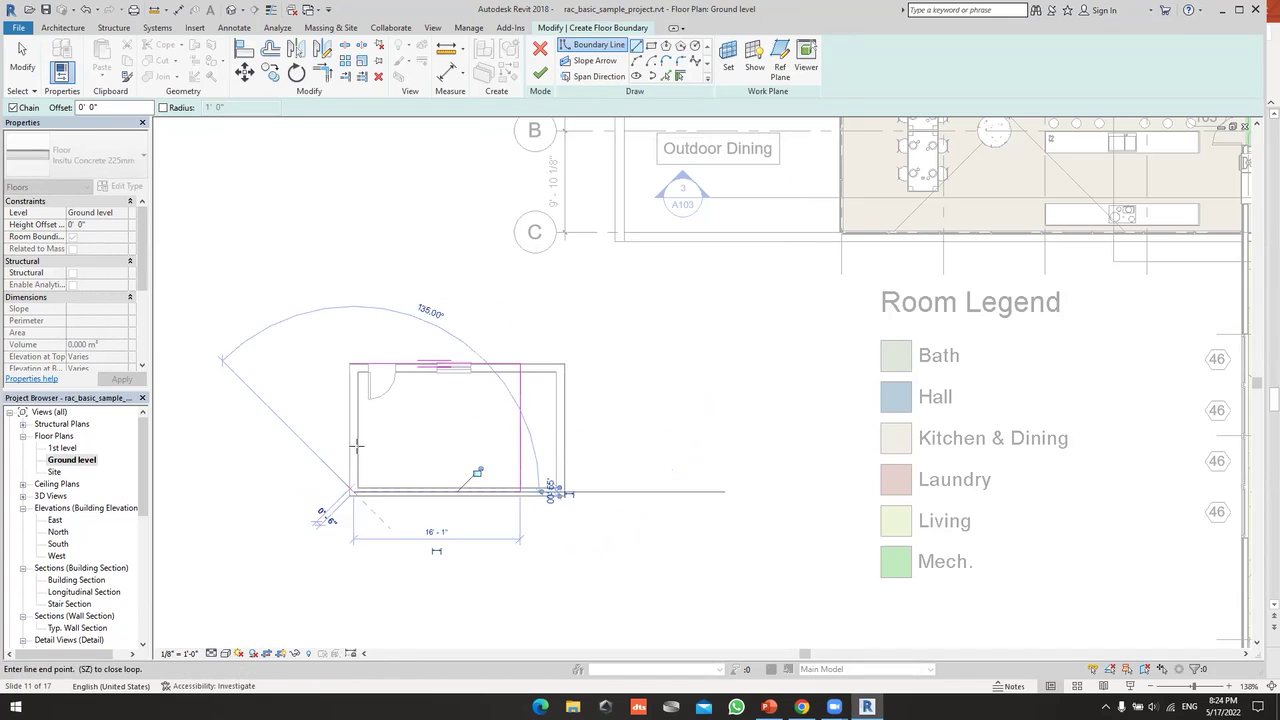
click(402, 443)
click(404, 392)
click(400, 365)
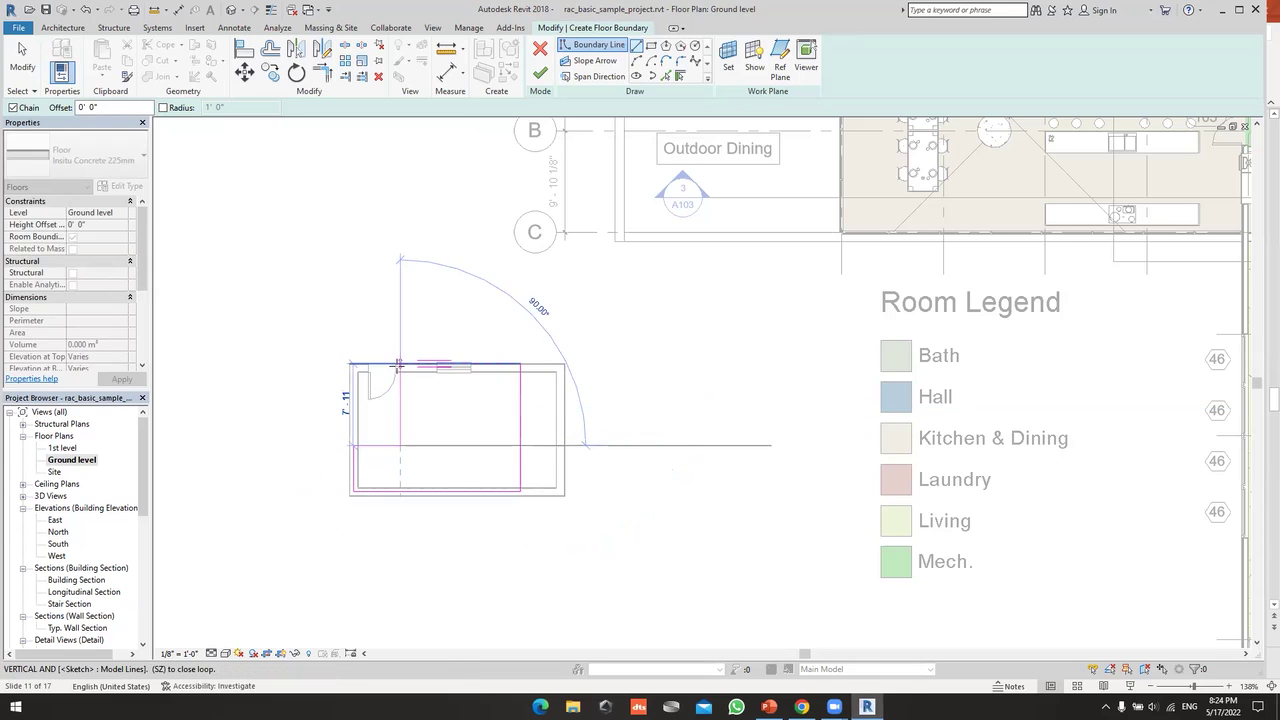
key(Escape)
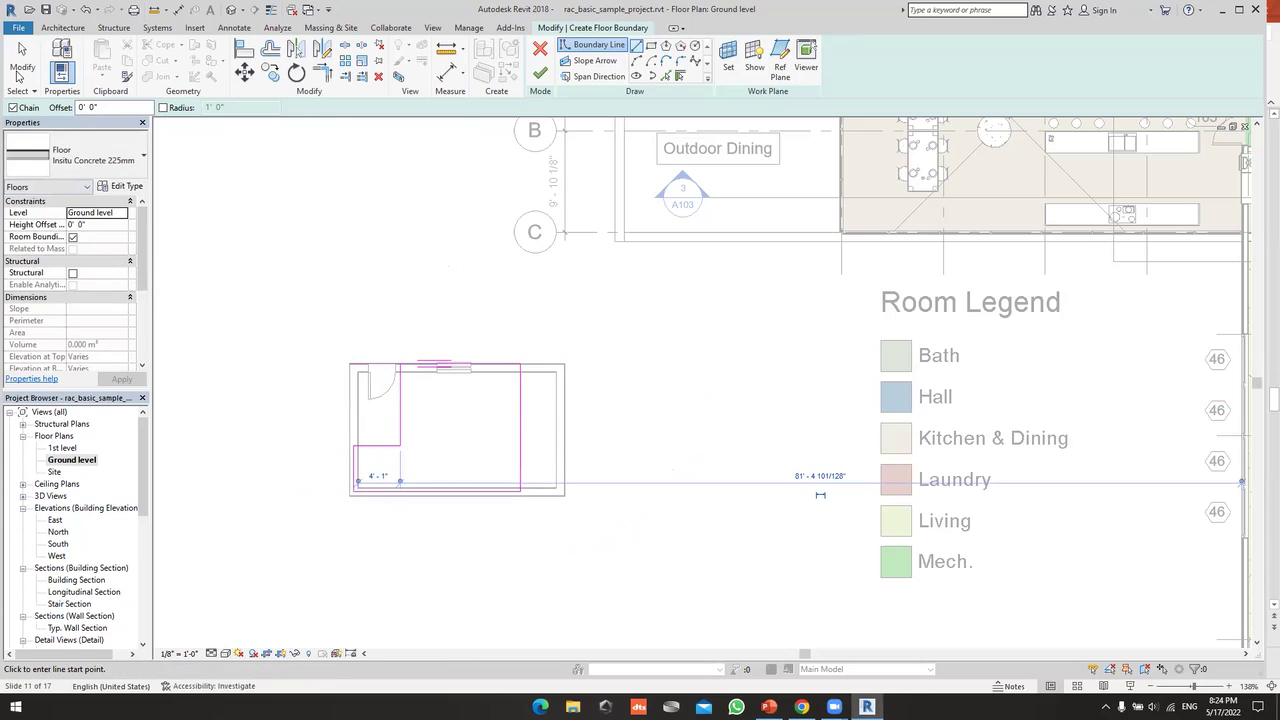
click(17, 74)
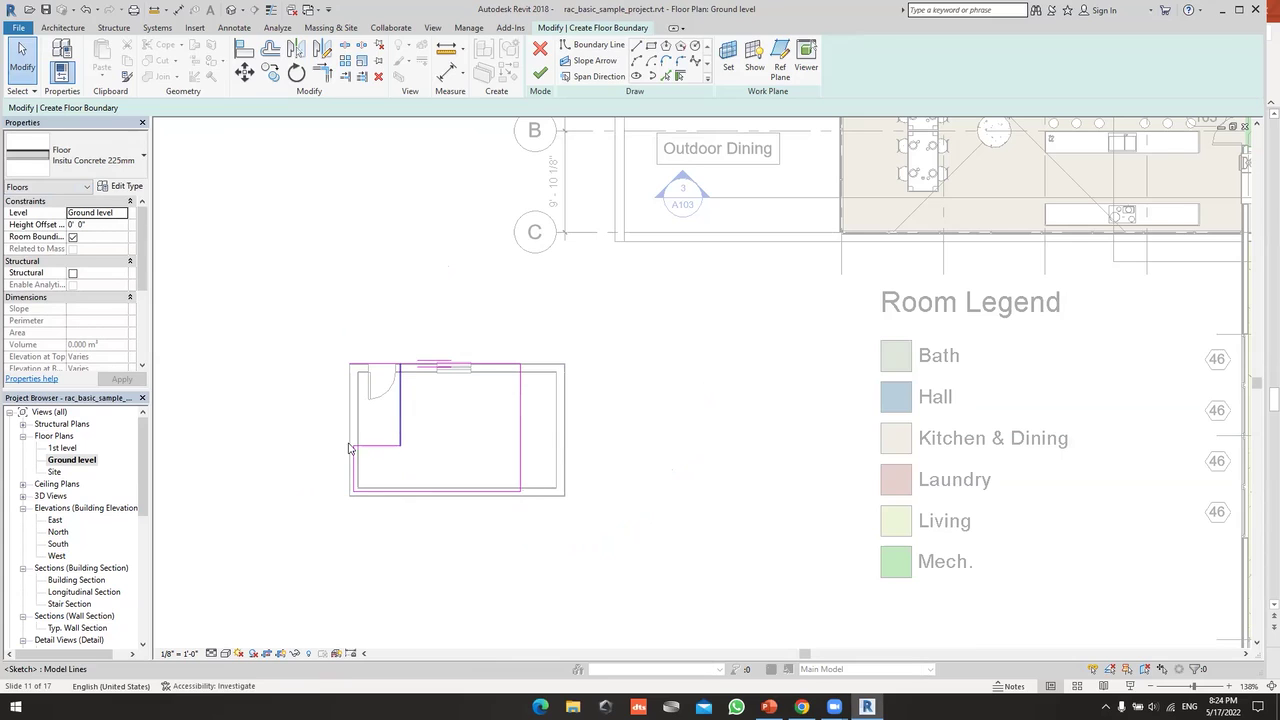
- Shorten the top boundary line to about 11'-7"
click(363, 370)
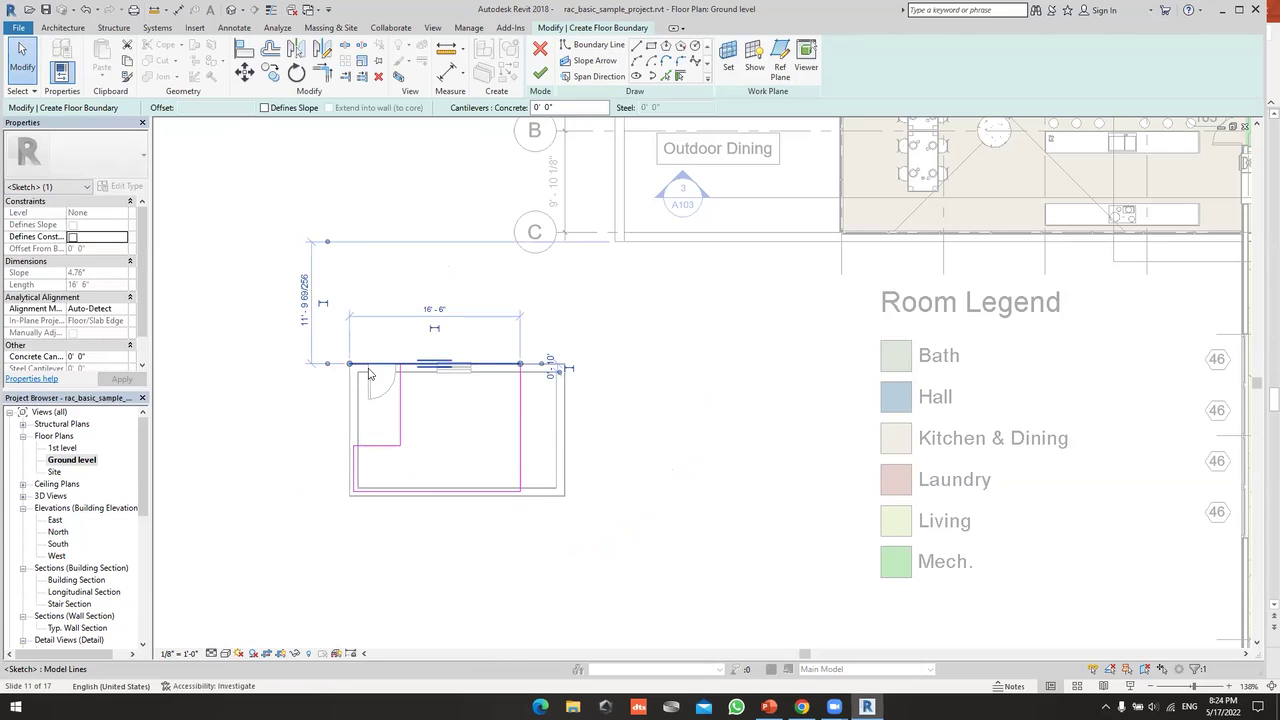
drag(349, 364, 379, 364)
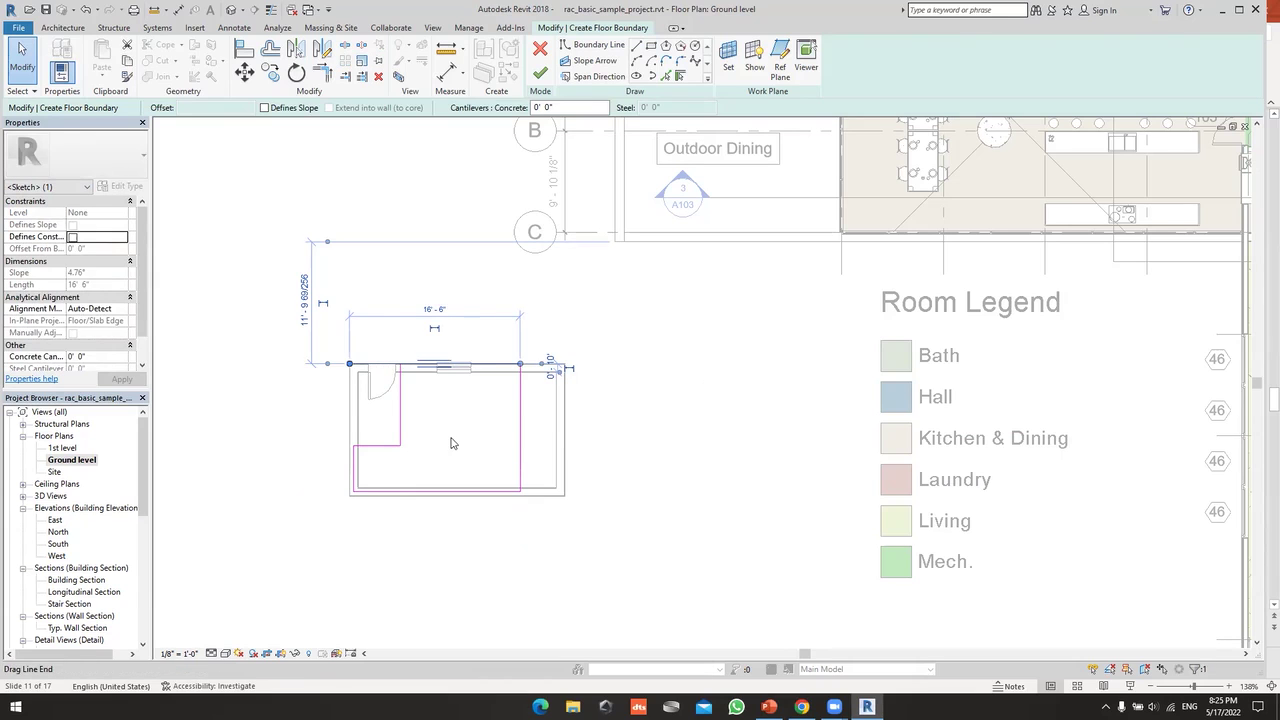
drag(451, 443, 452, 441)
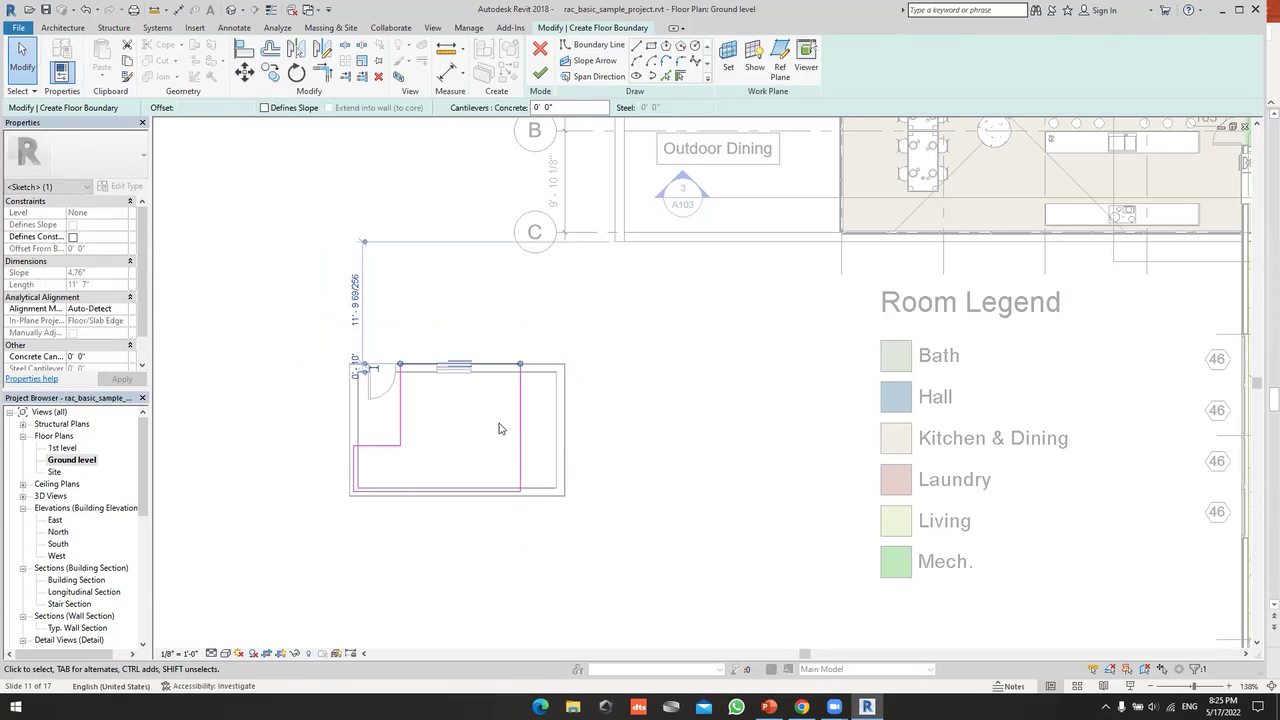
click(492, 424)
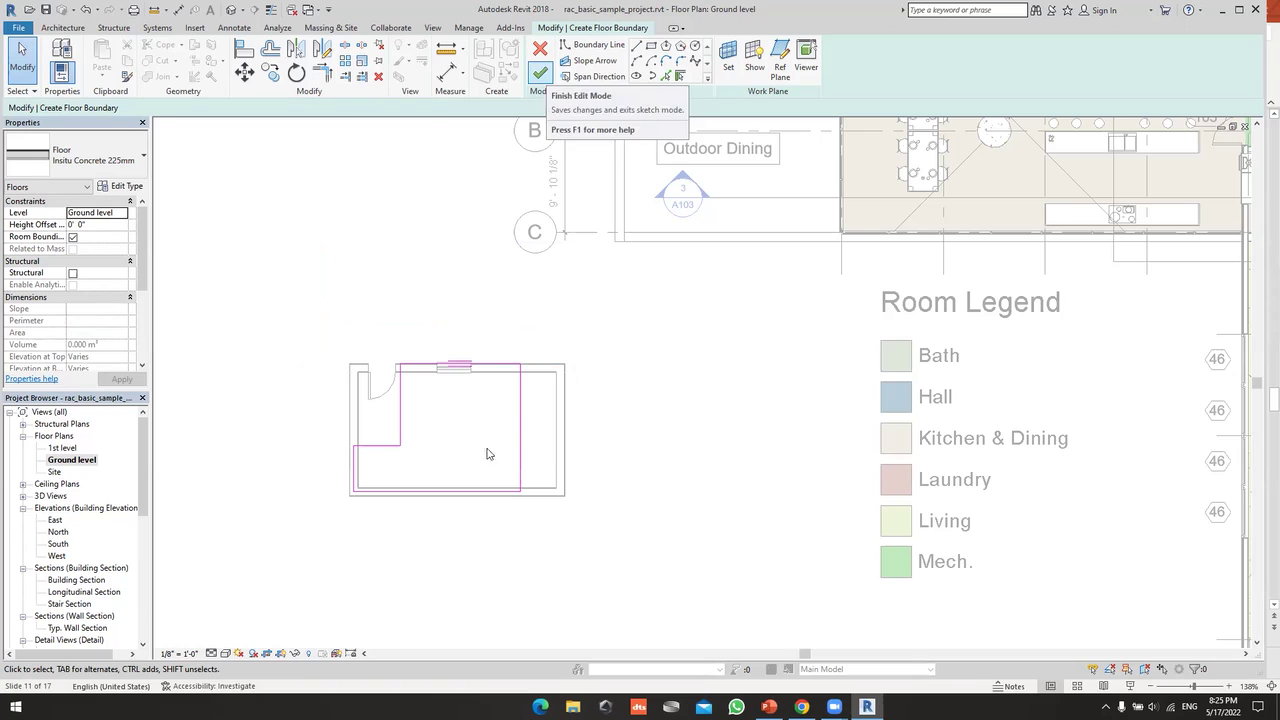
- Delete the right, top, inner left, bottom and remaining left boundary lines
click(521, 436)
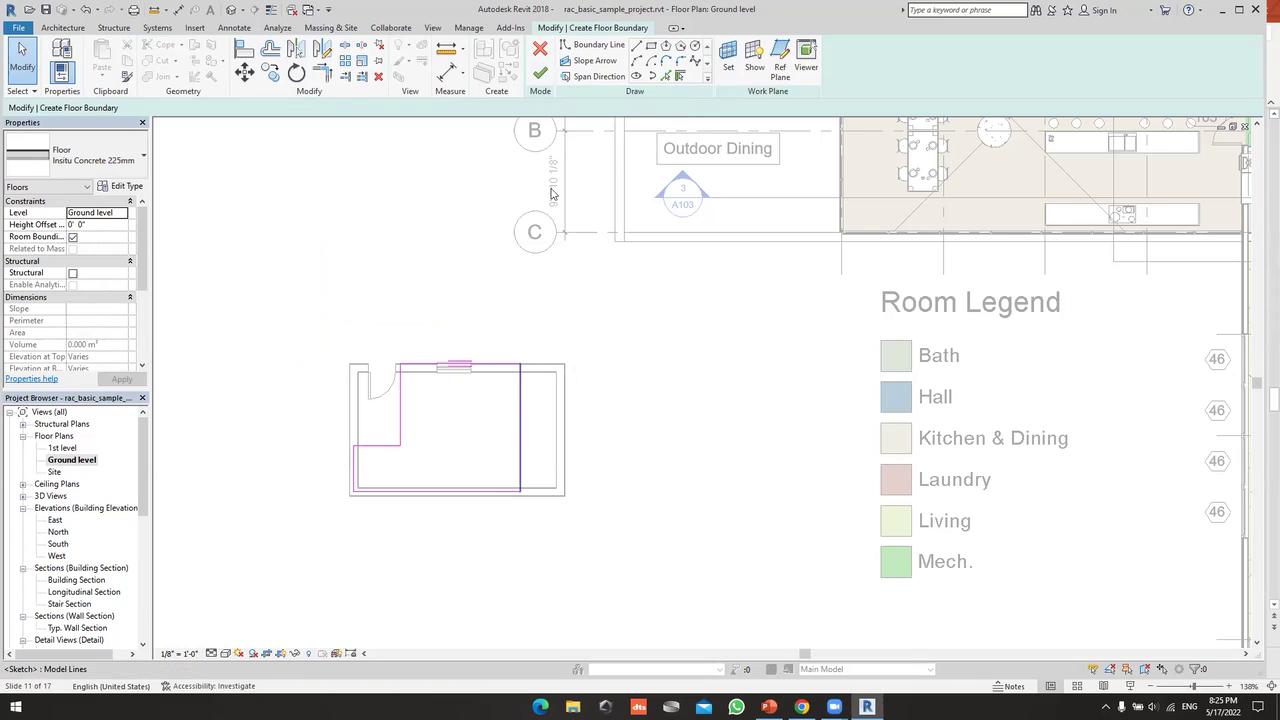
click(520, 407)
key(Delete)
click(434, 364)
key(Delete)
click(400, 410)
key(Delete)
click(376, 448)
key(Delete)
click(354, 464)
key(Delete)
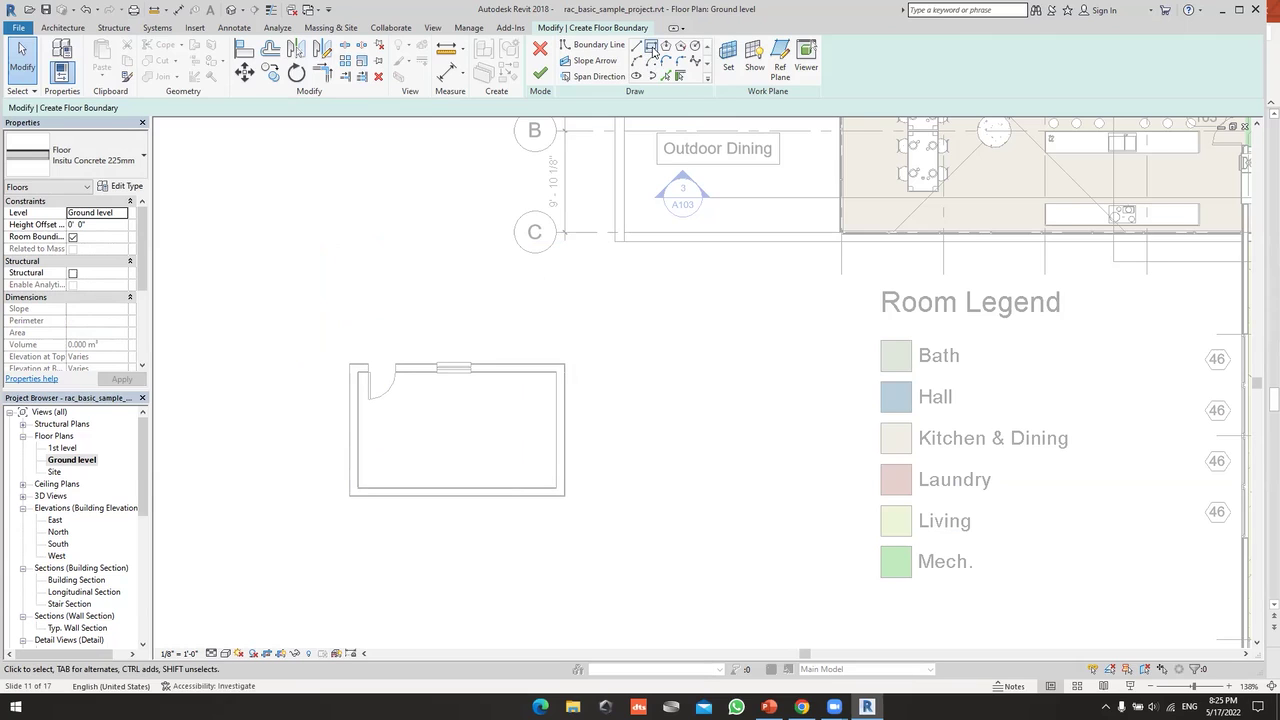
- Try a rectangular boundary between the walls' top-left and bottom-right corners, then cancel it
click(651, 47)
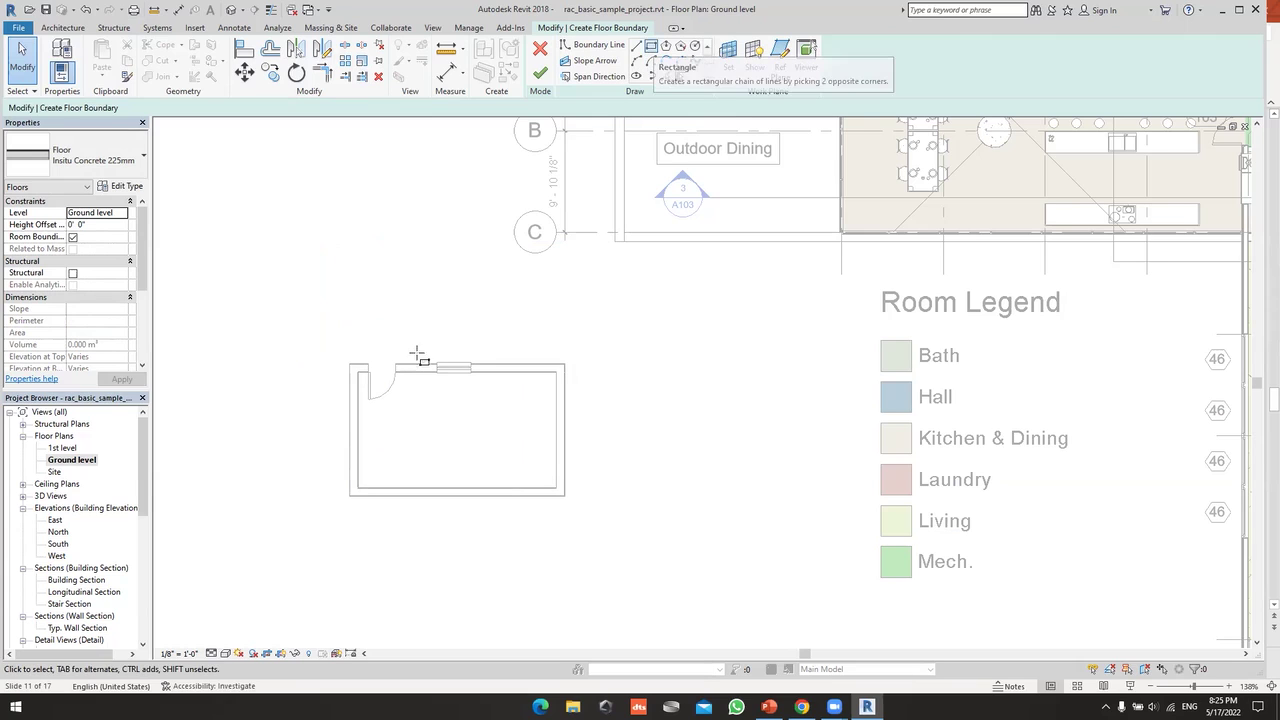
click(350, 365)
click(564, 495)
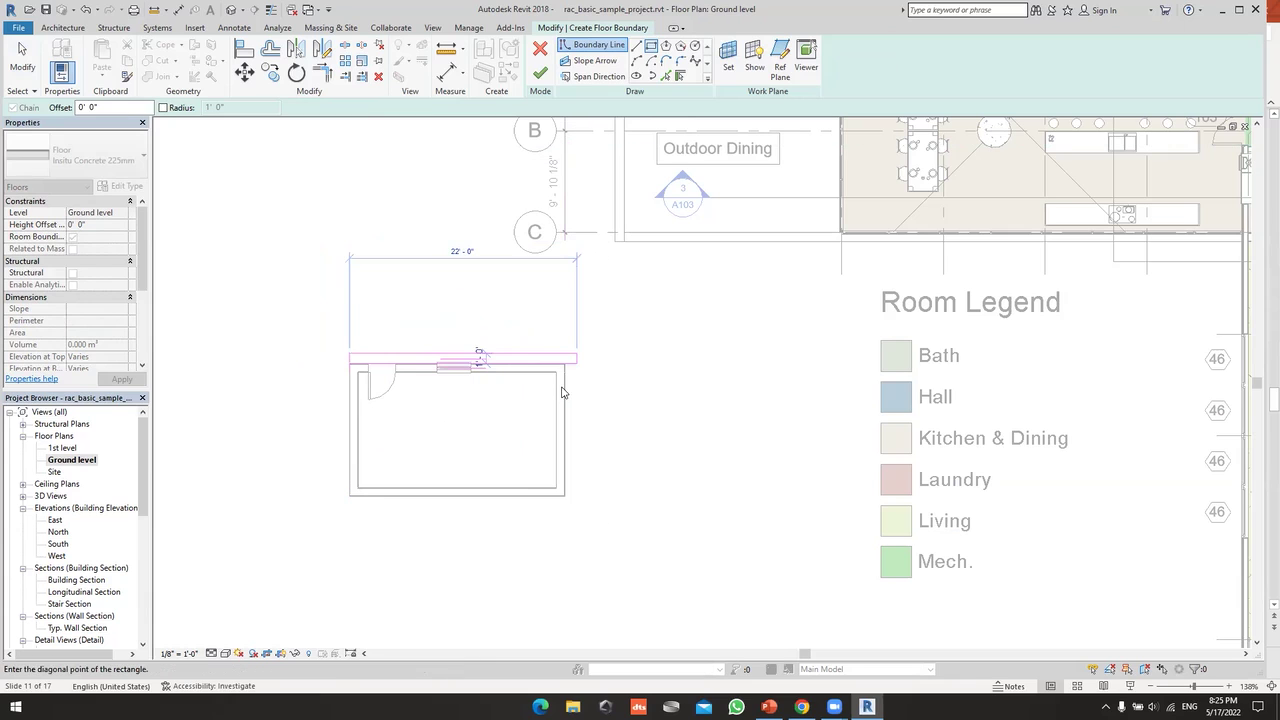
key(Escape)
- Set the boundary offset to 1' 0" and draw the rectangle around the outer wall corners
click(92, 106)
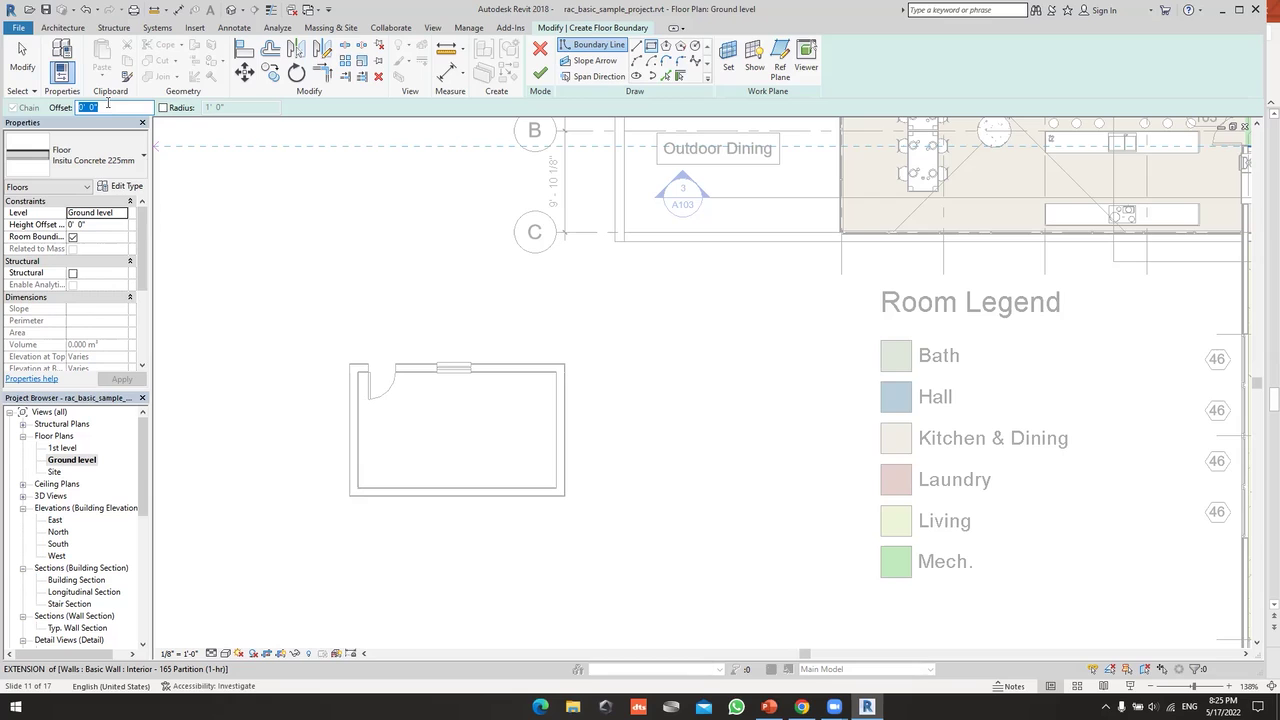
text(1)
key(Return)
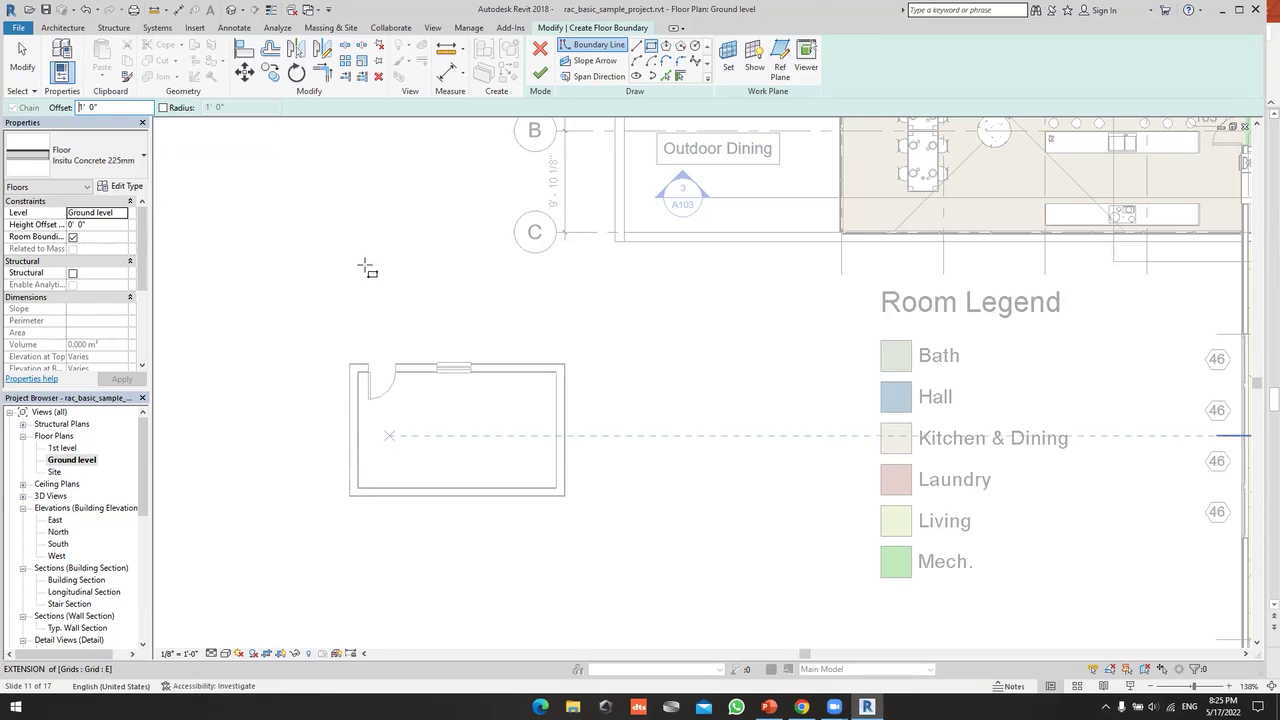
click(349, 363)
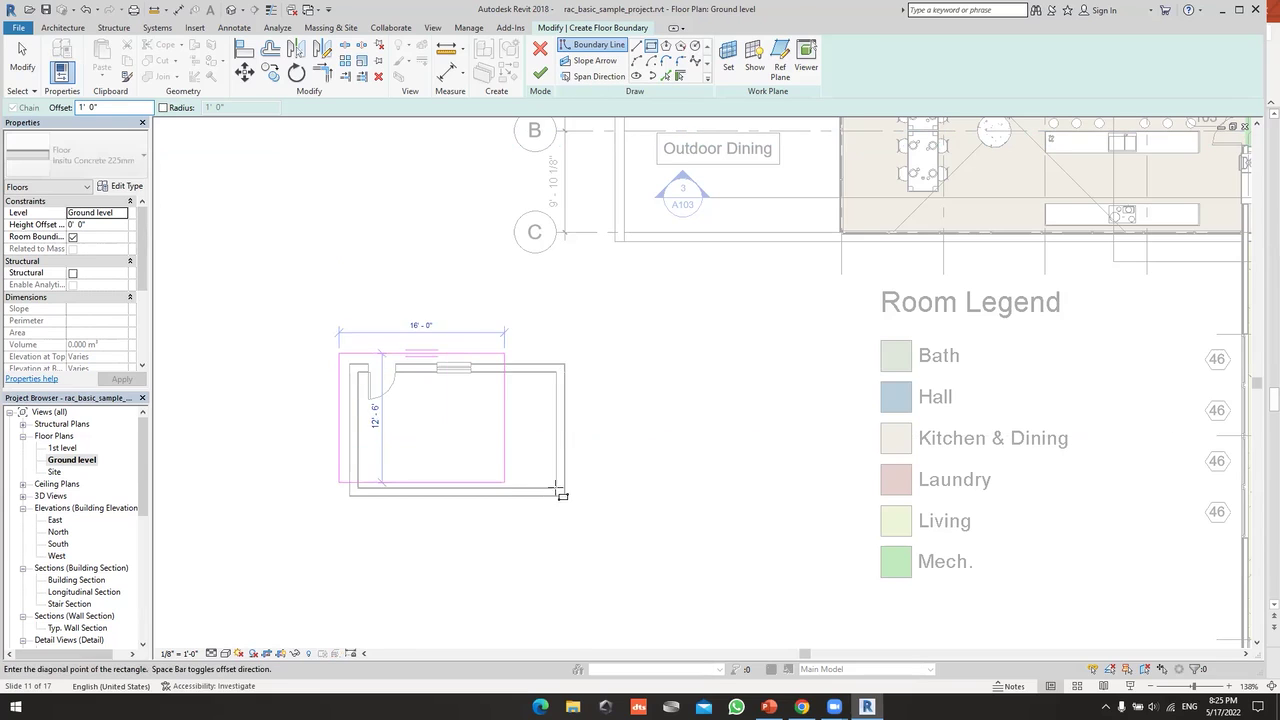
click(563, 503)
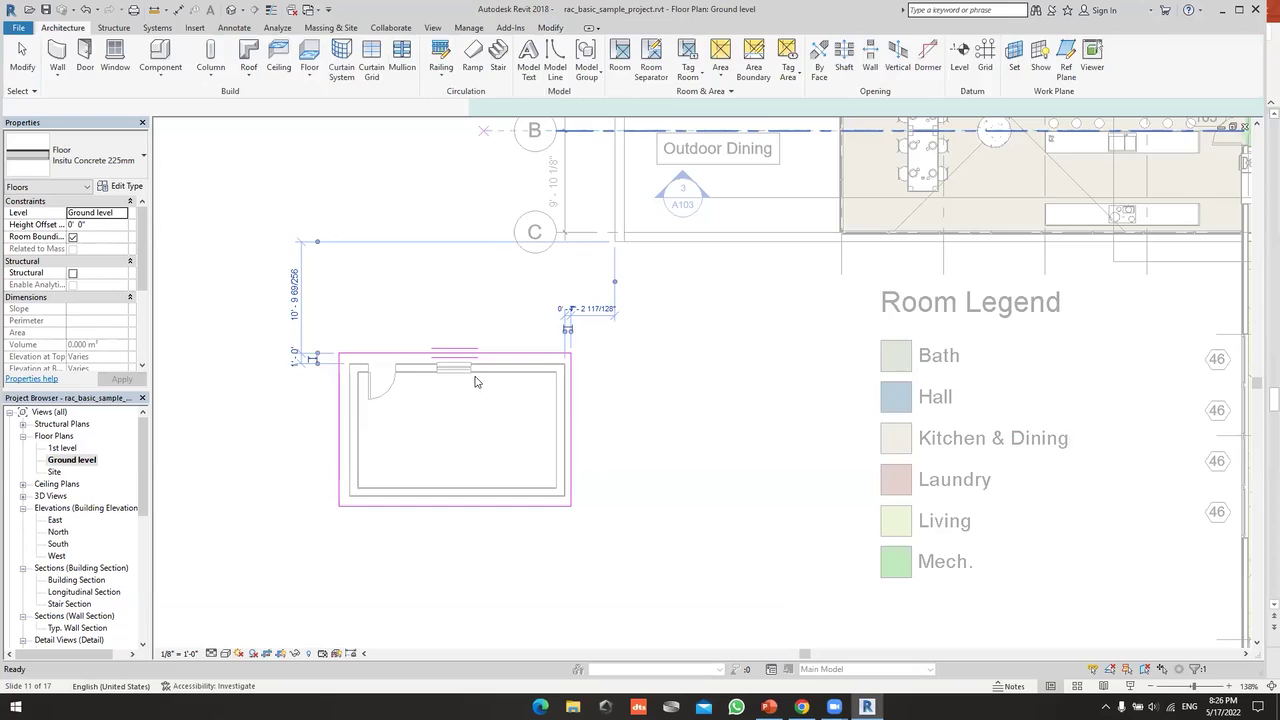
key(Escape)
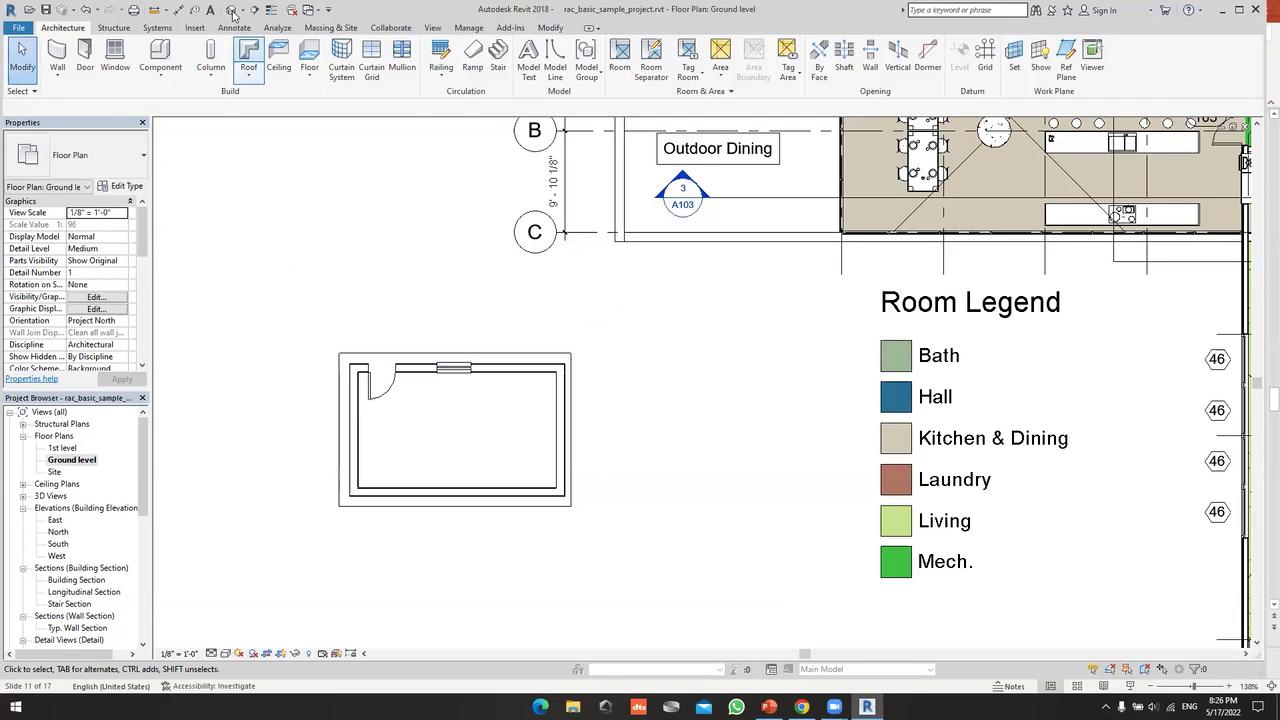
key(3)
key(d)
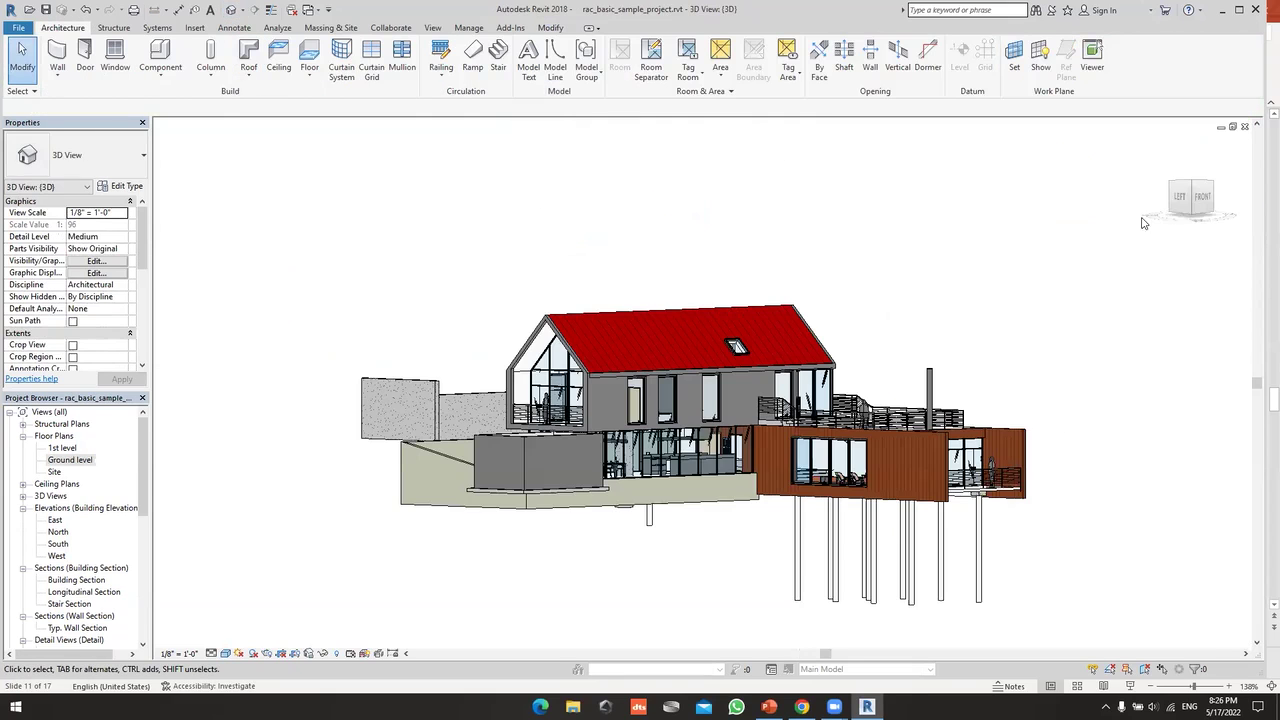
click(1180, 196)
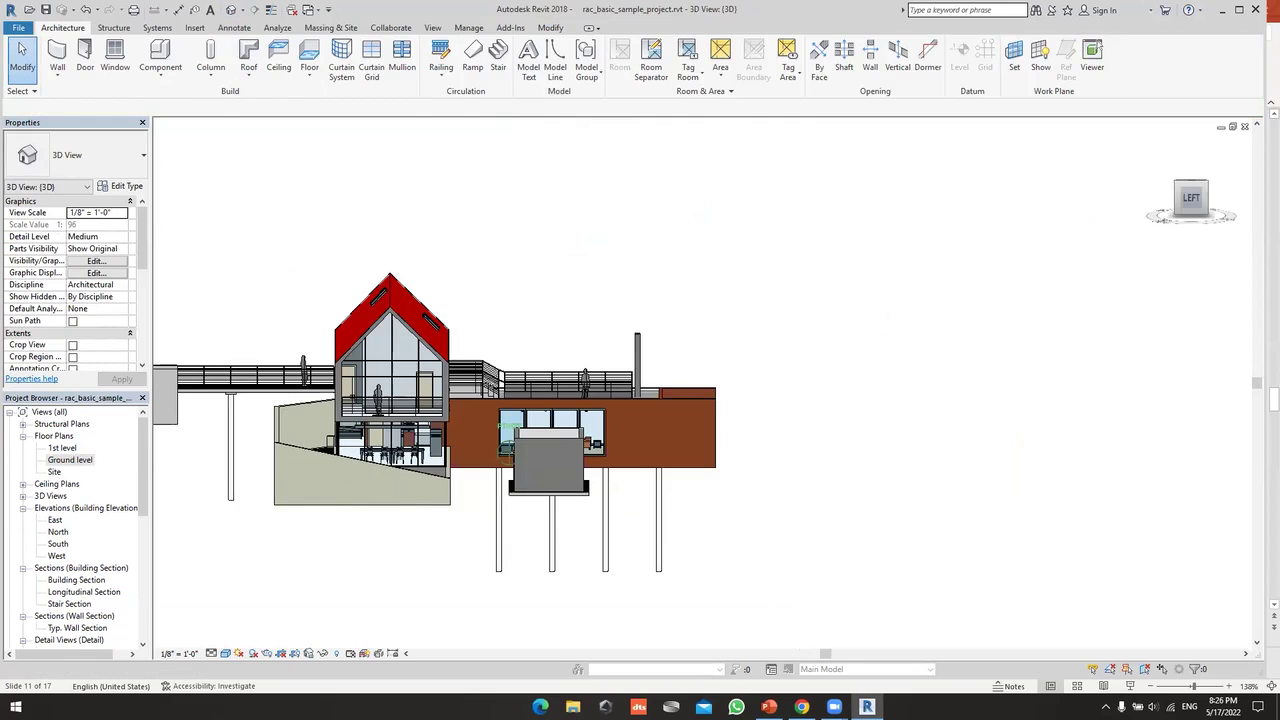
shift+middle_drag(917, 366, 593, 515)
scroll(546, 503, up, 1)
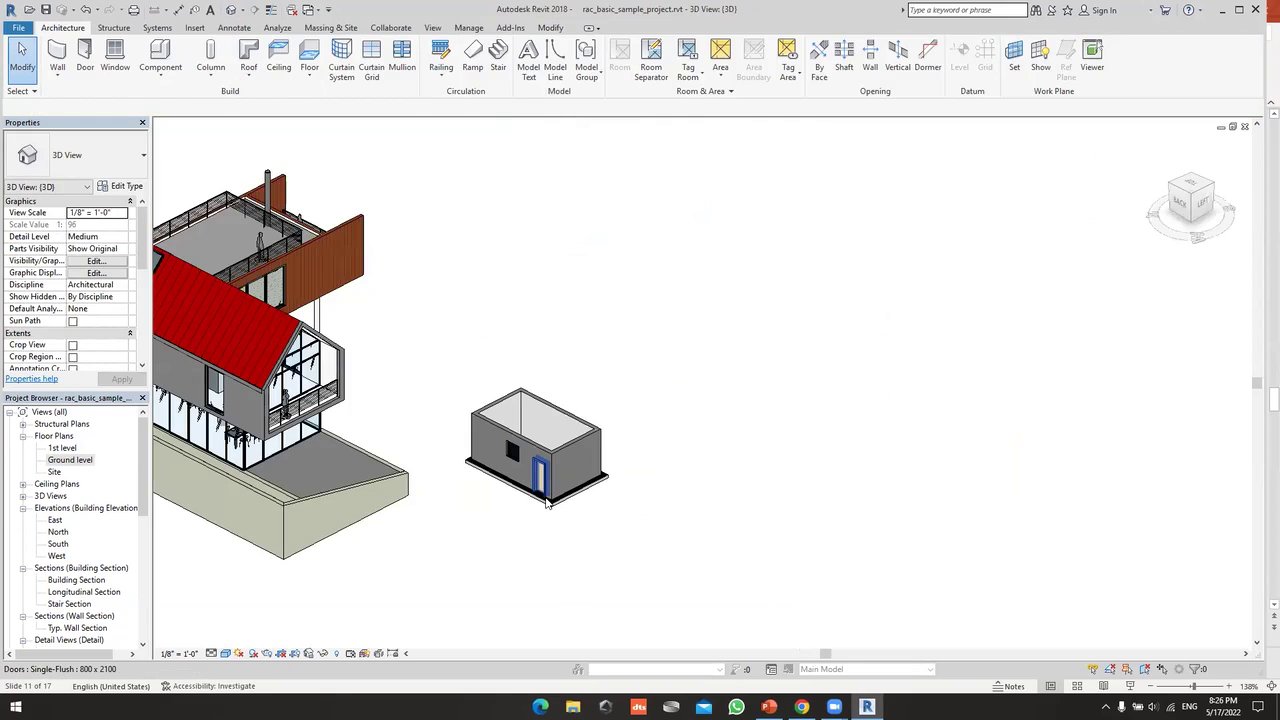
scroll(546, 503, up, 3)
scroll(513, 478, up, 1)
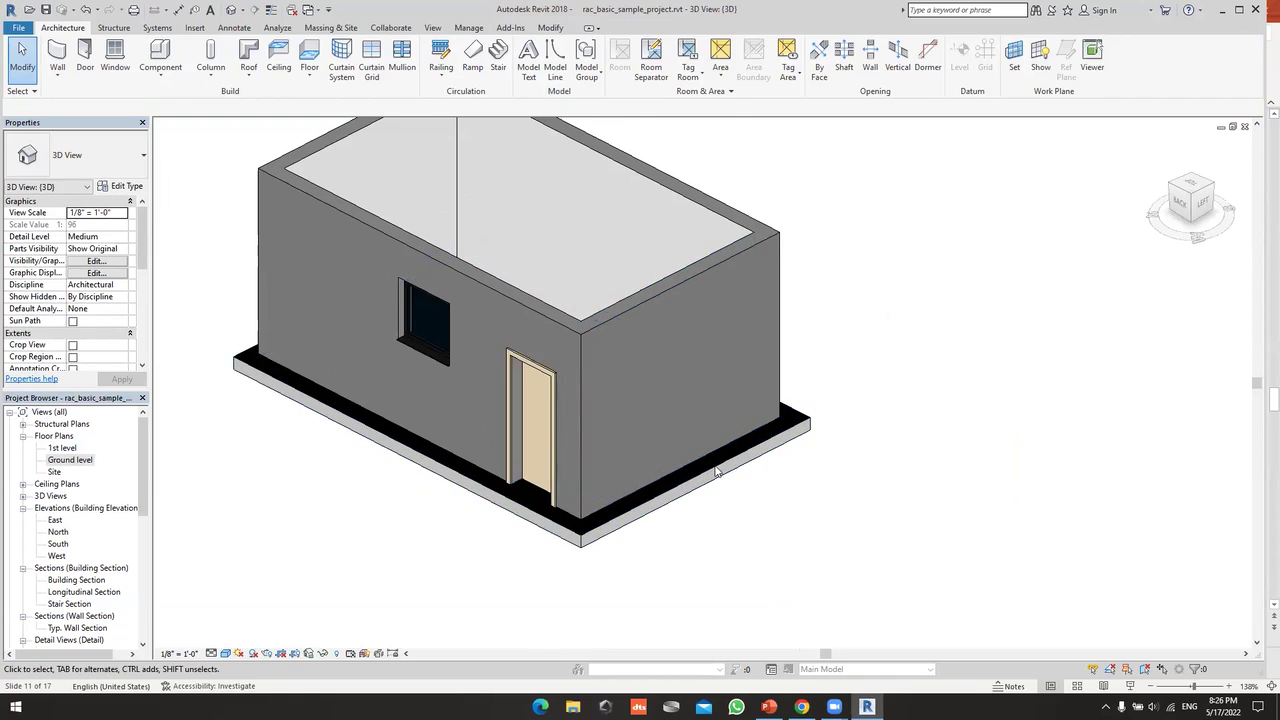
mouse_move(1190, 207)
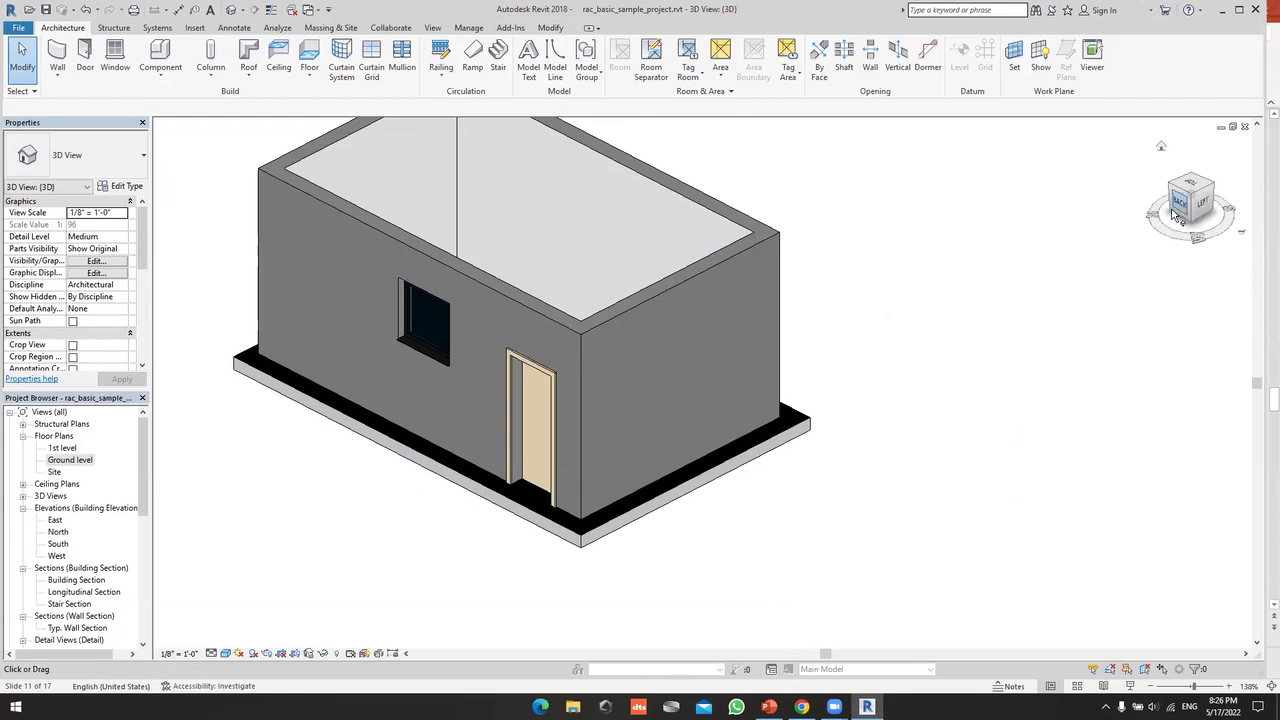
mouse_move(1177, 186)
mouse_down()
mouse_move(1171, 166)
mouse_move(1180, 232)
mouse_up()
click(1171, 166)
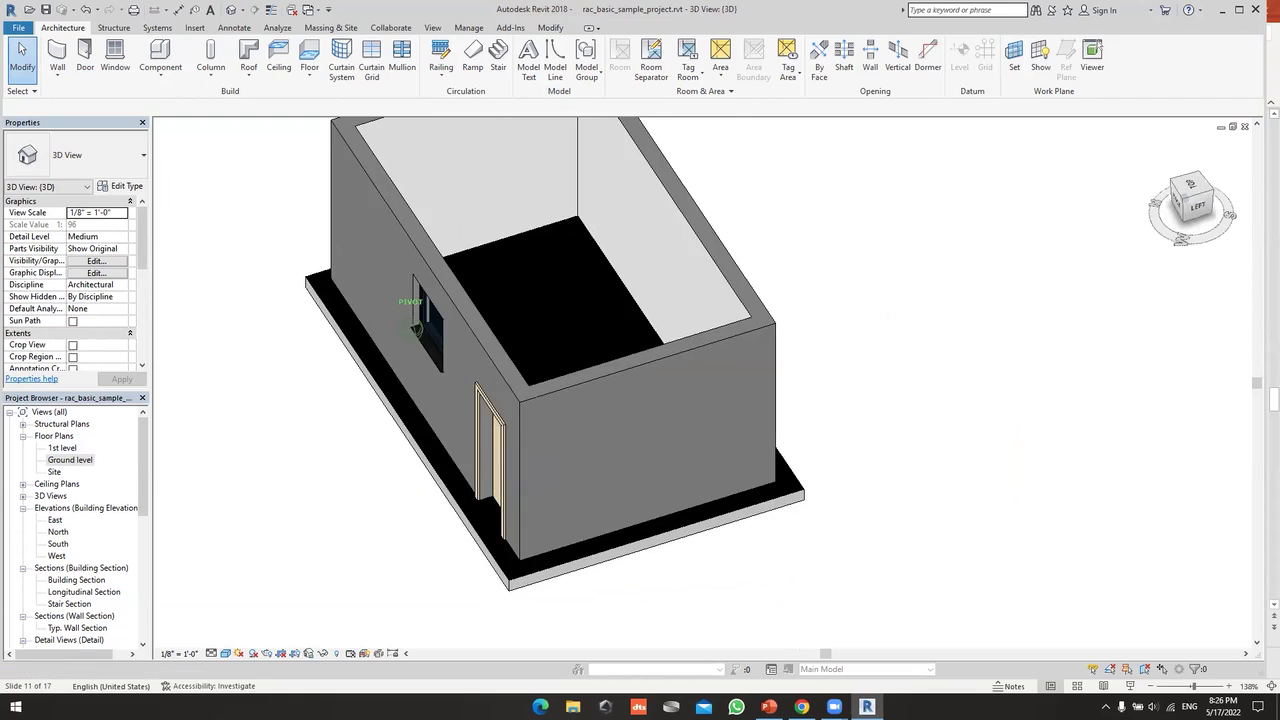
shift+middle_drag(600, 330, 642, 370)
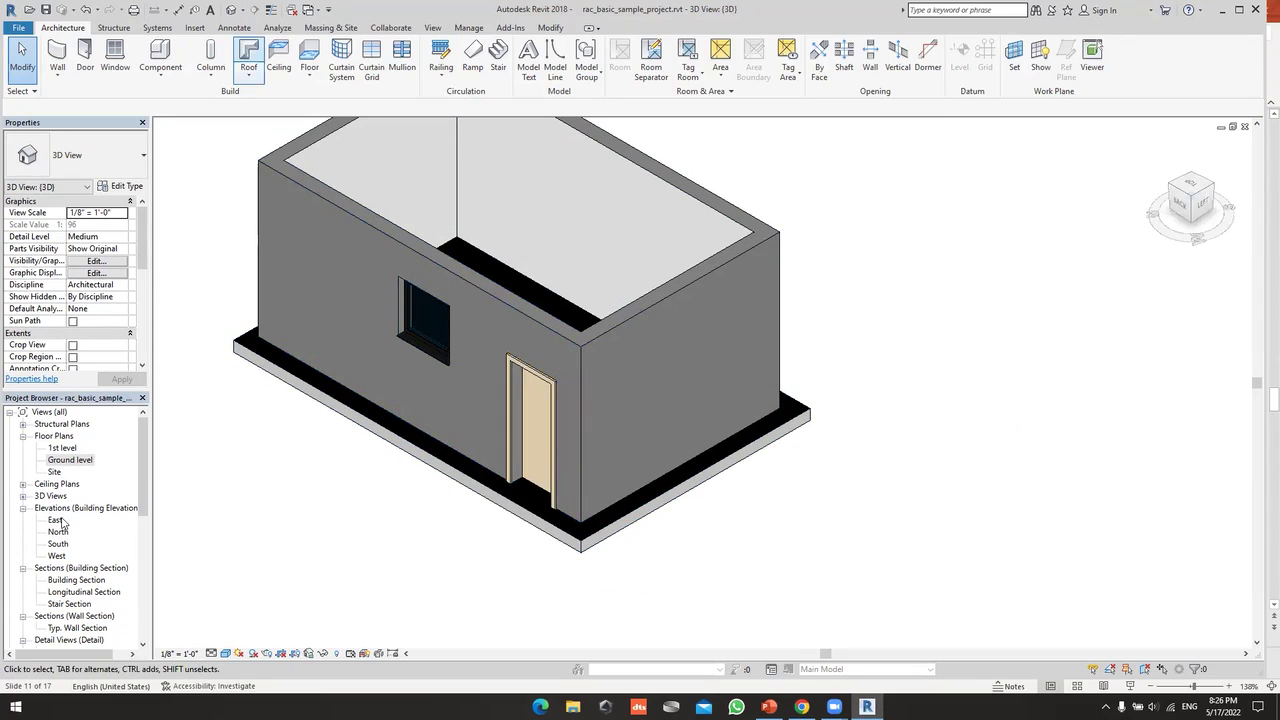
key(Return)
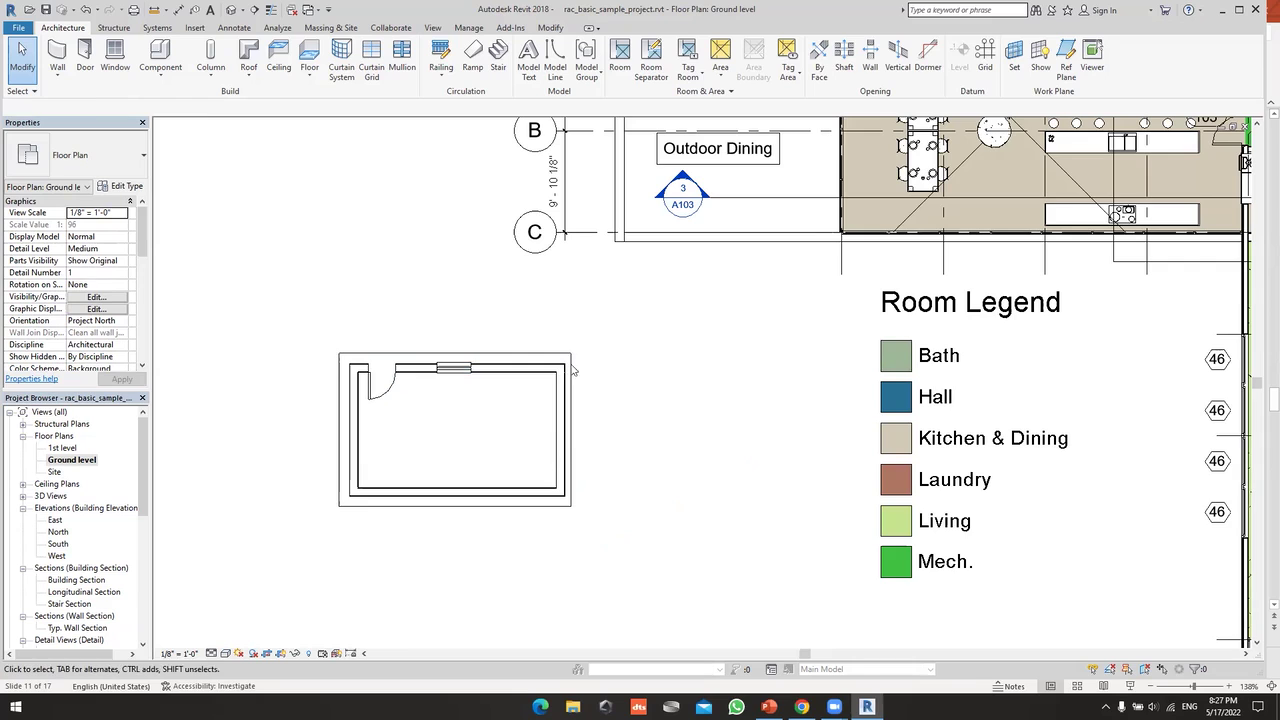
- Give the room's floor slab a 9' height offset and view it in the default 3D view
click(478, 376)
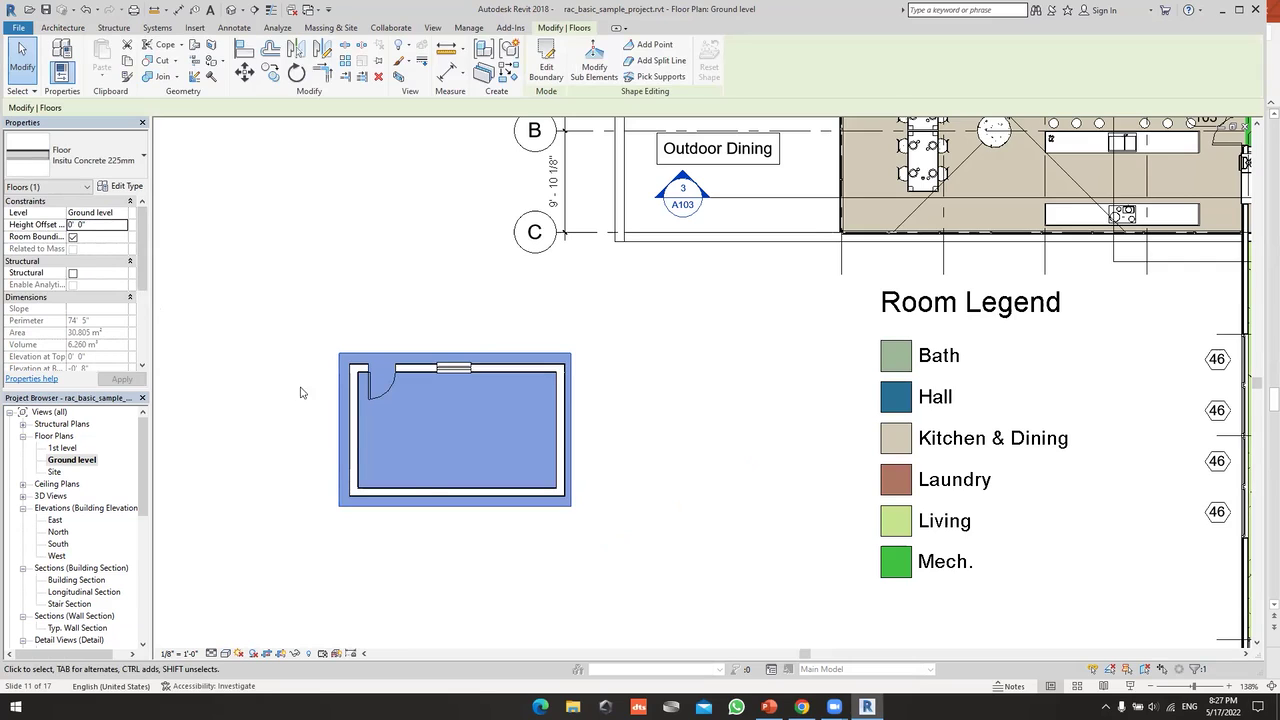
click(102, 224)
text(9)
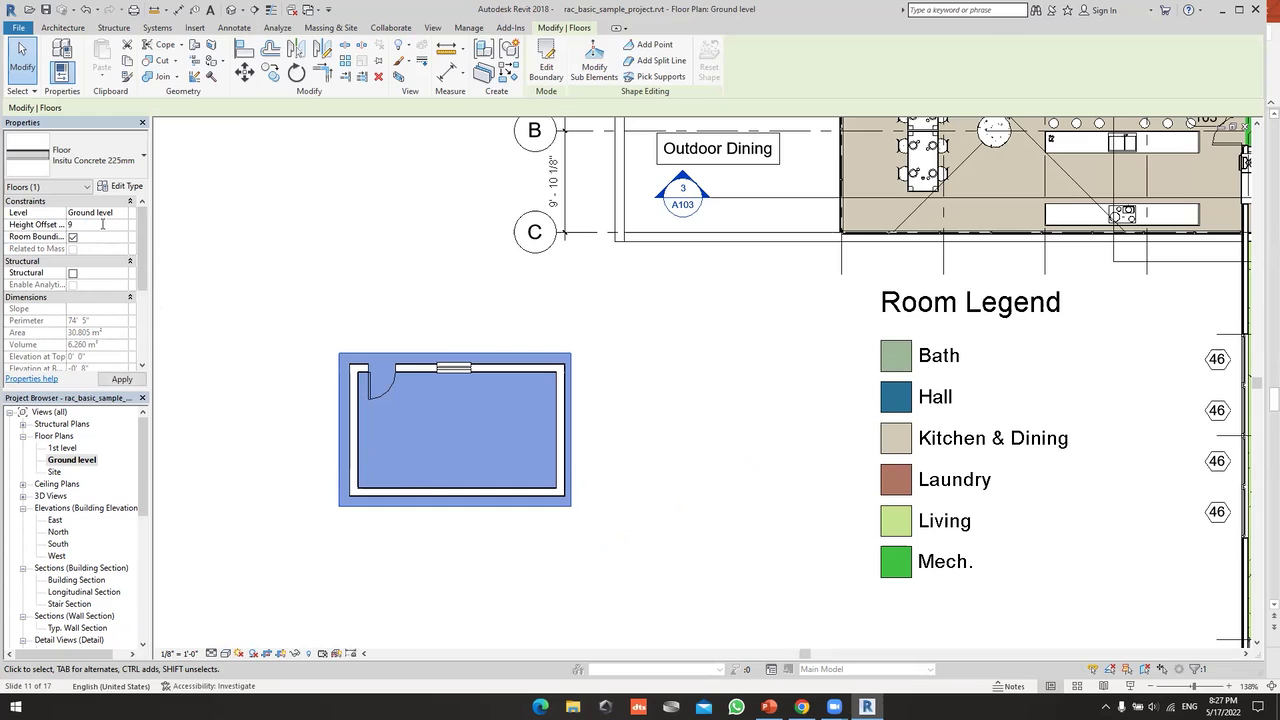
click(471, 275)
click(231, 12)
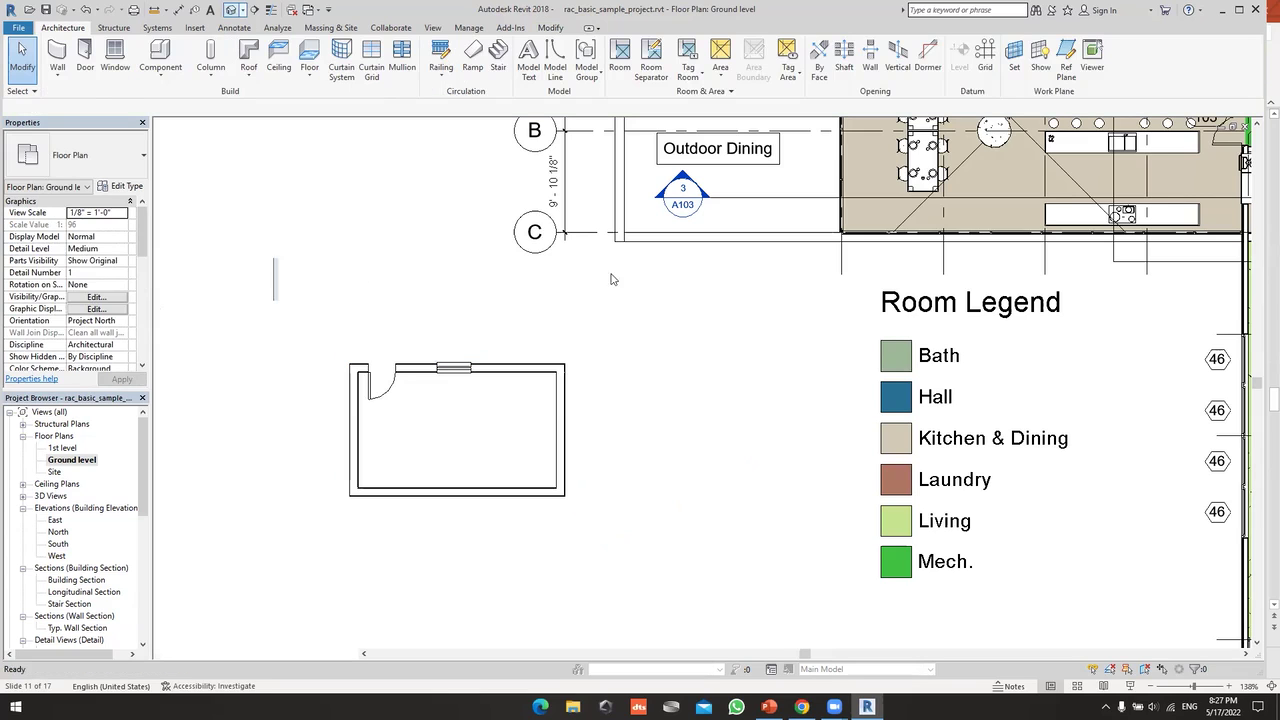
scroll(533, 247, down, 2)
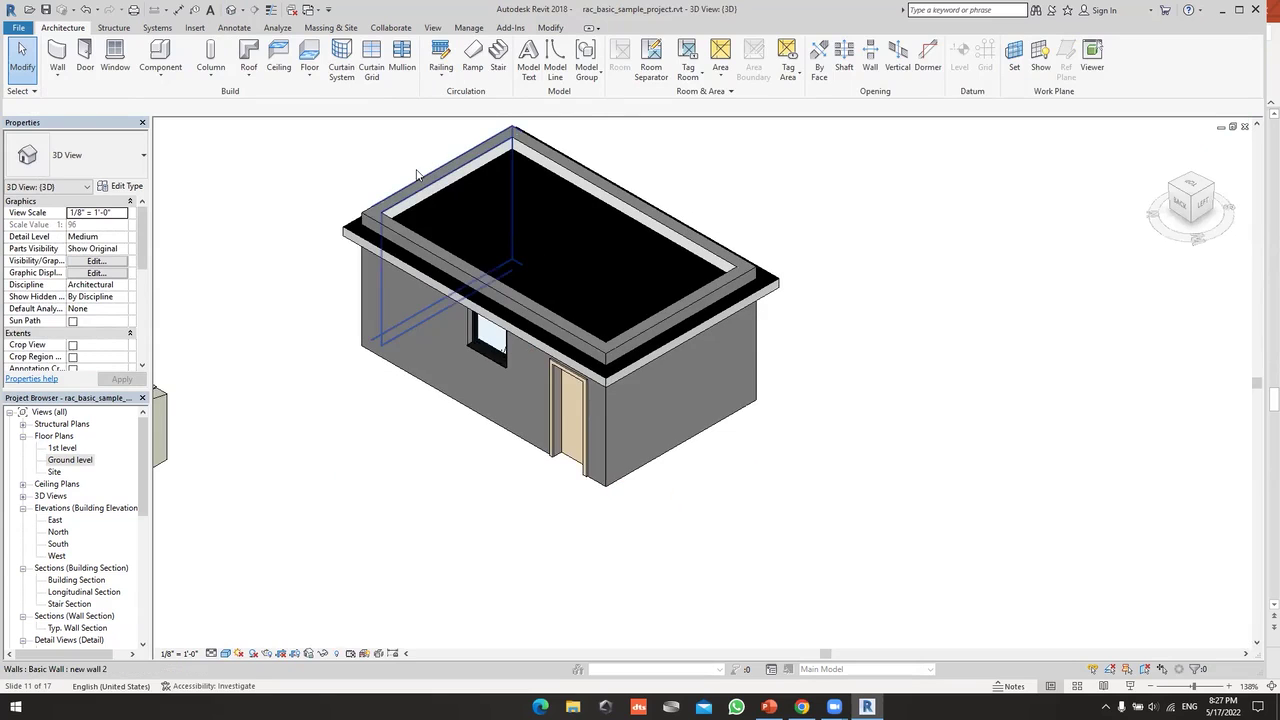
scroll(506, 380, up, 2)
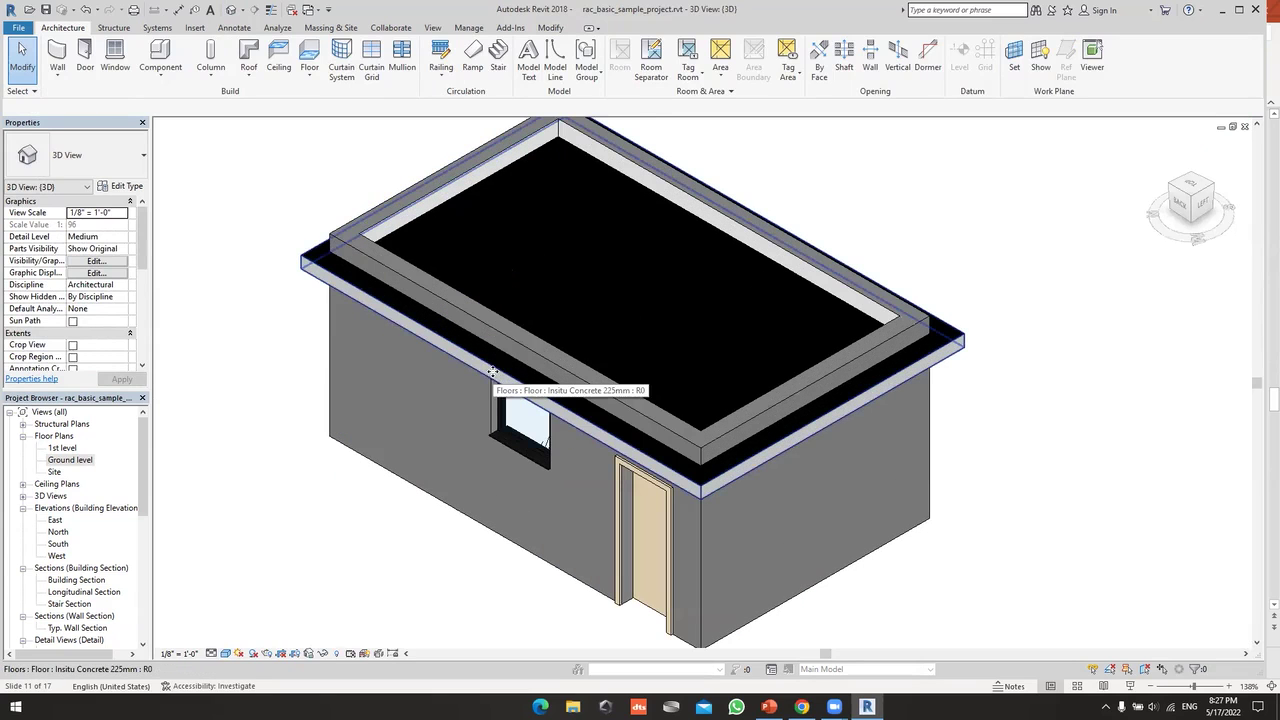
- Change the slab's height offset to 10' 0" and orbit to a level back view
click(384, 354)
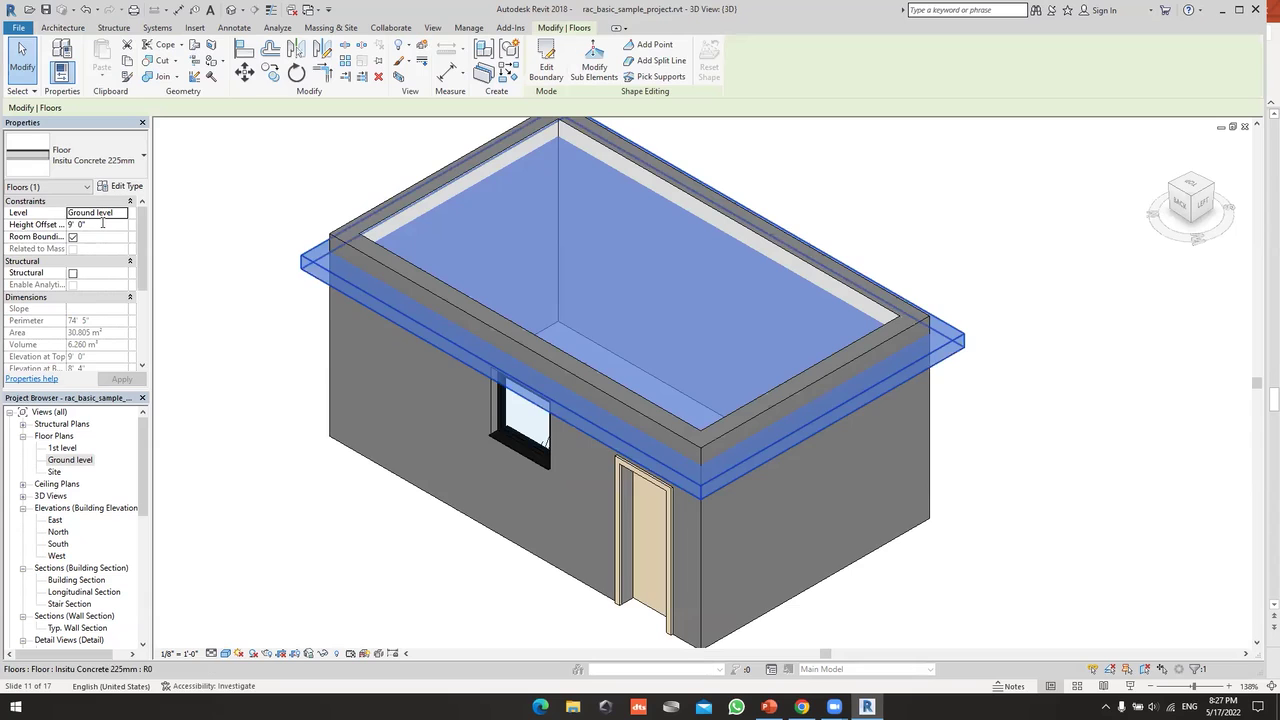
click(102, 223)
text(10)
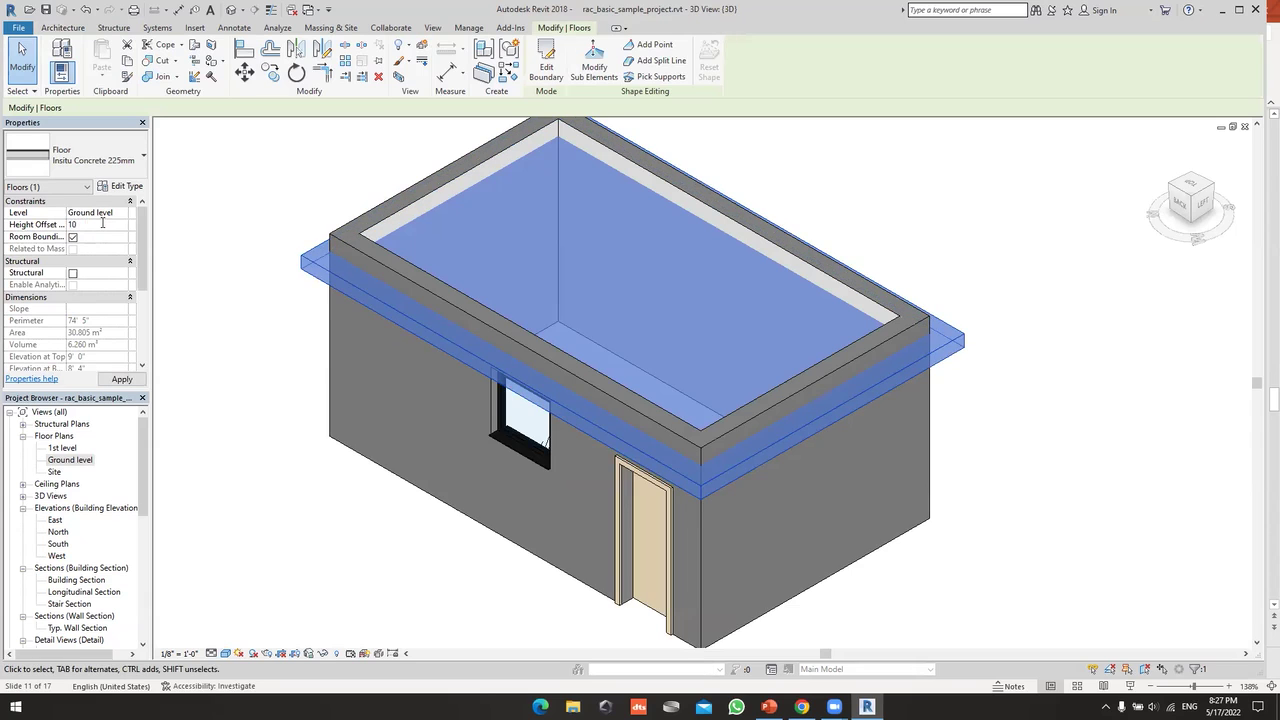
key(Return)
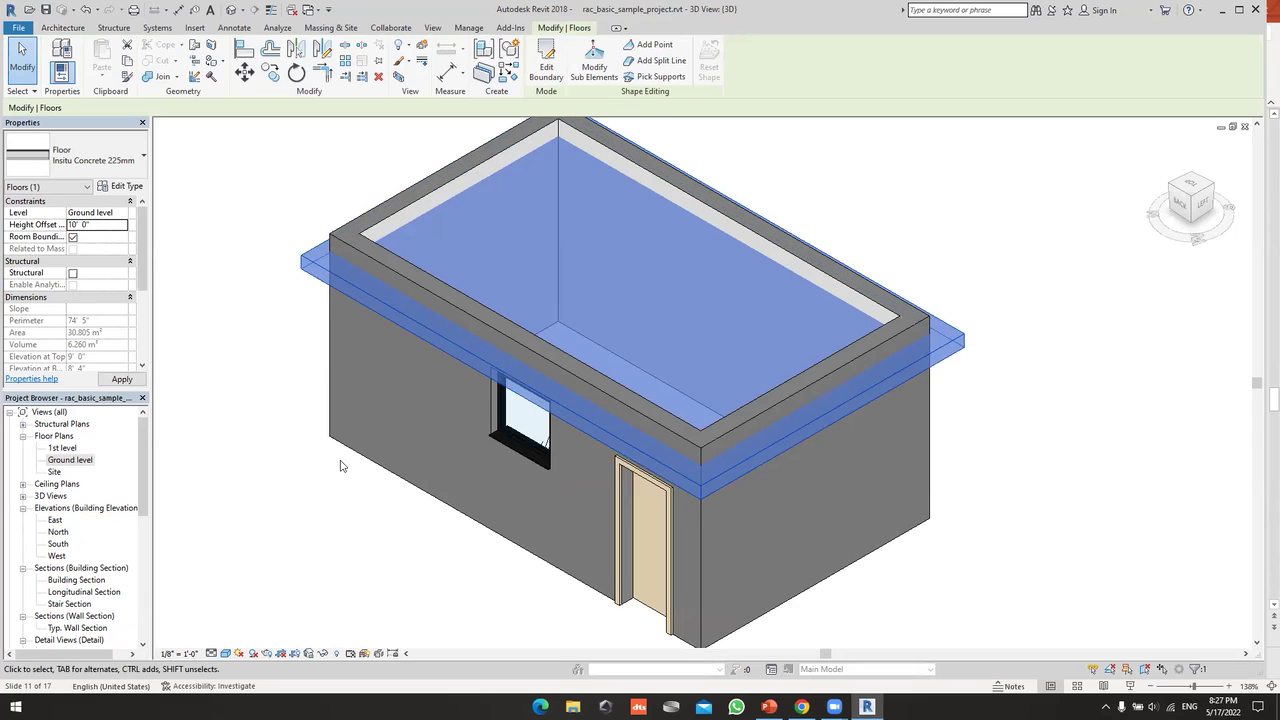
mouse_move(1197, 178)
mouse_down()
mouse_move(1211, 151)
mouse_move(1211, 200)
mouse_move(1195, 200)
mouse_move(1225, 235)
mouse_move(1190, 215)
mouse_up()
shift+middle_drag(565, 366, 592, 358)
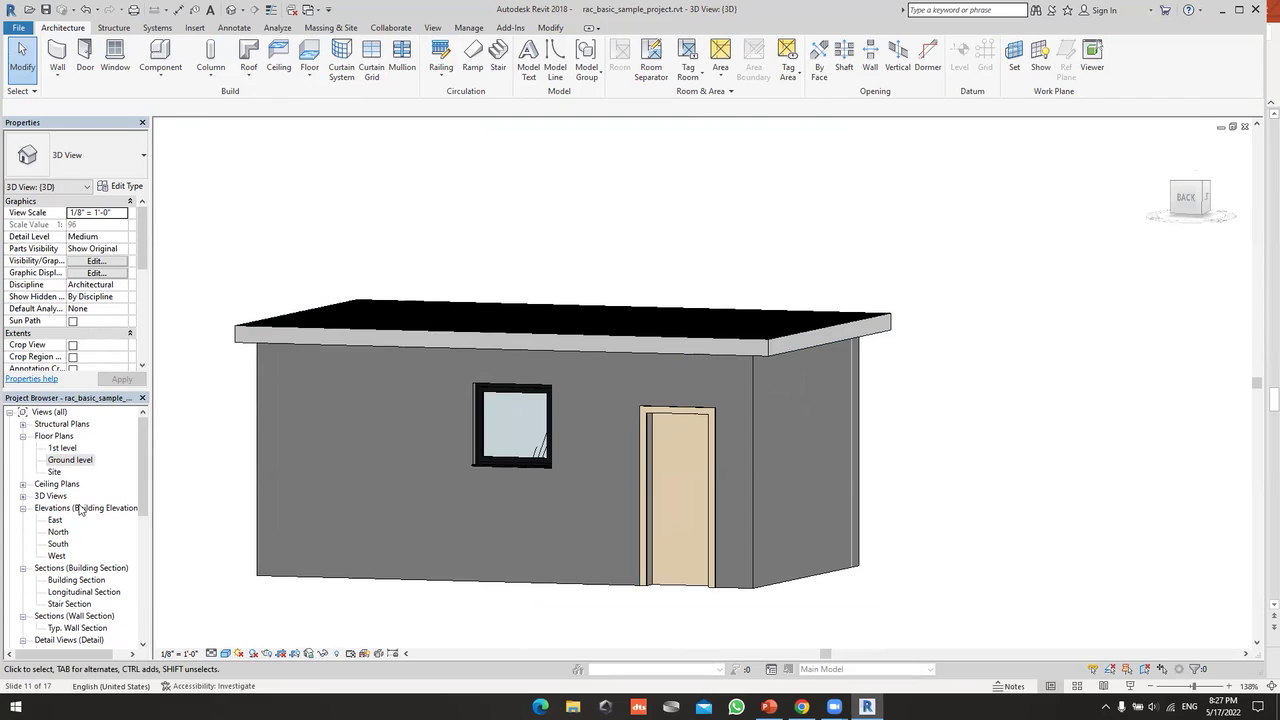
- Open Floor Plans > Ground level in the Project Browser after briefly selecting the door
click(64, 462)
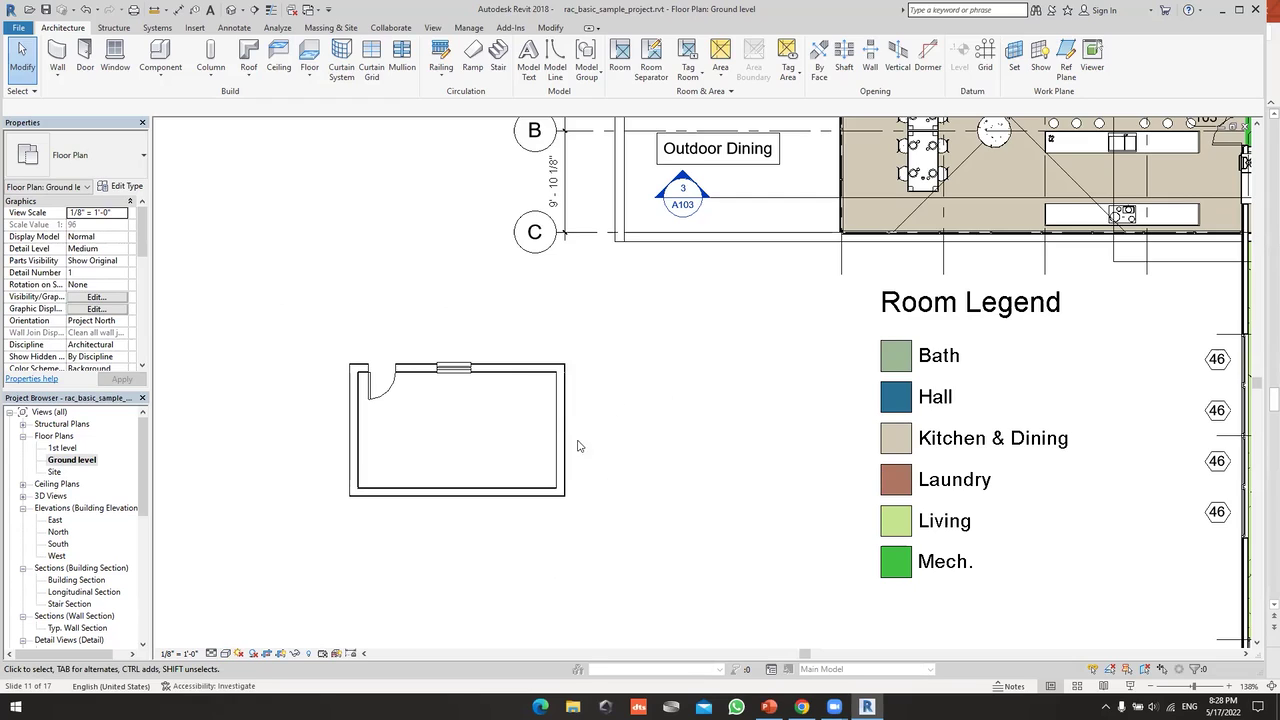
click(382, 382)
key(Escape)
click(70, 462)
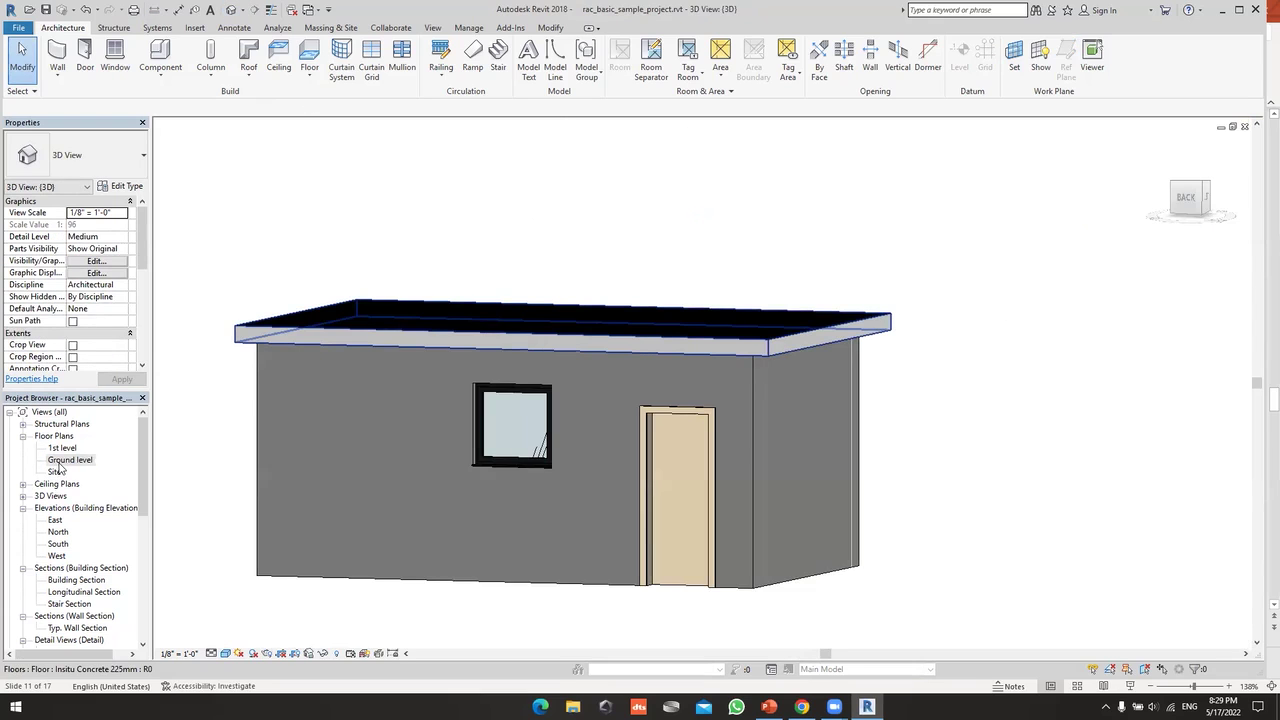
double_click(110, 462)
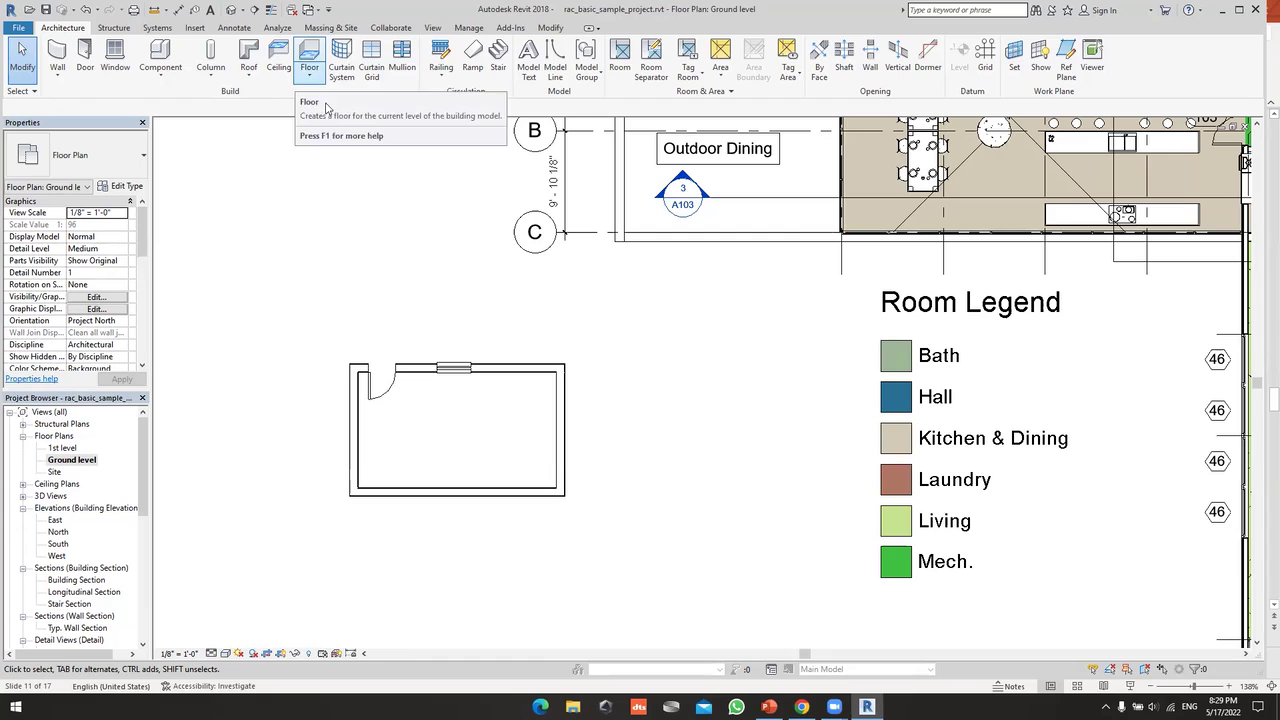
- Start a new floor sketch with a Rectangle boundary and a 3' 0" offset
click(311, 76)
key(Return)
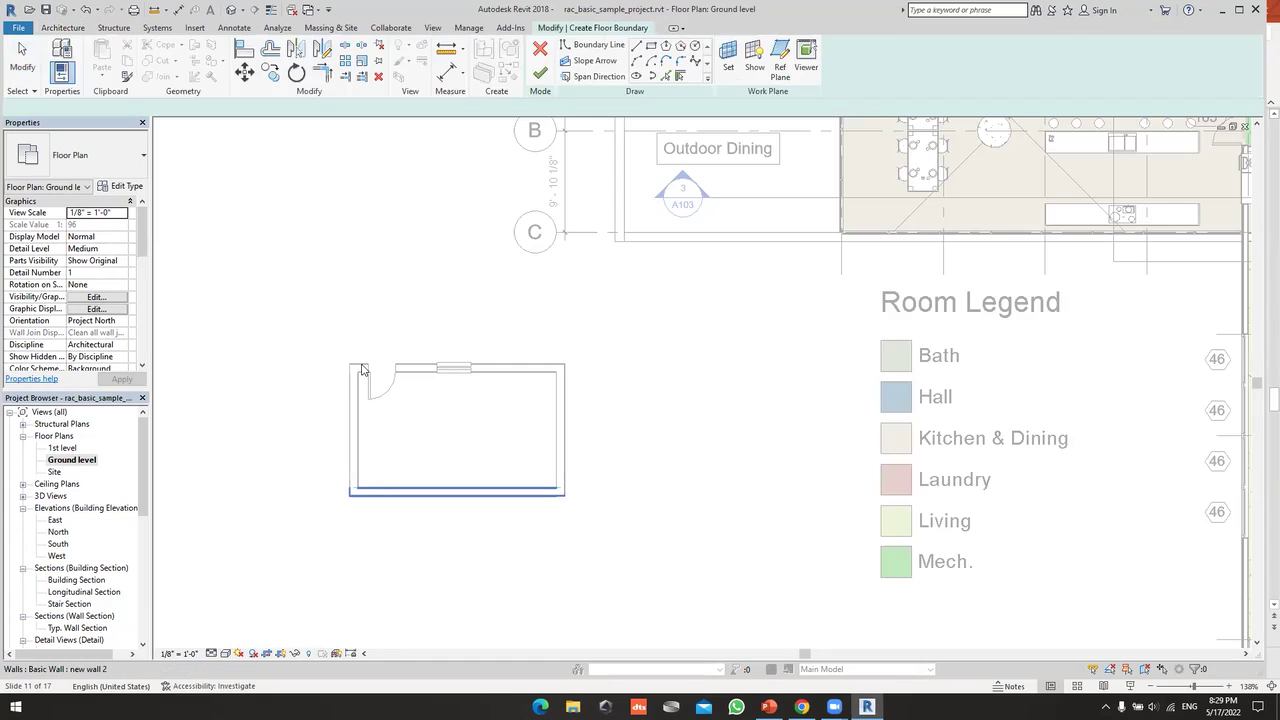
click(70, 108)
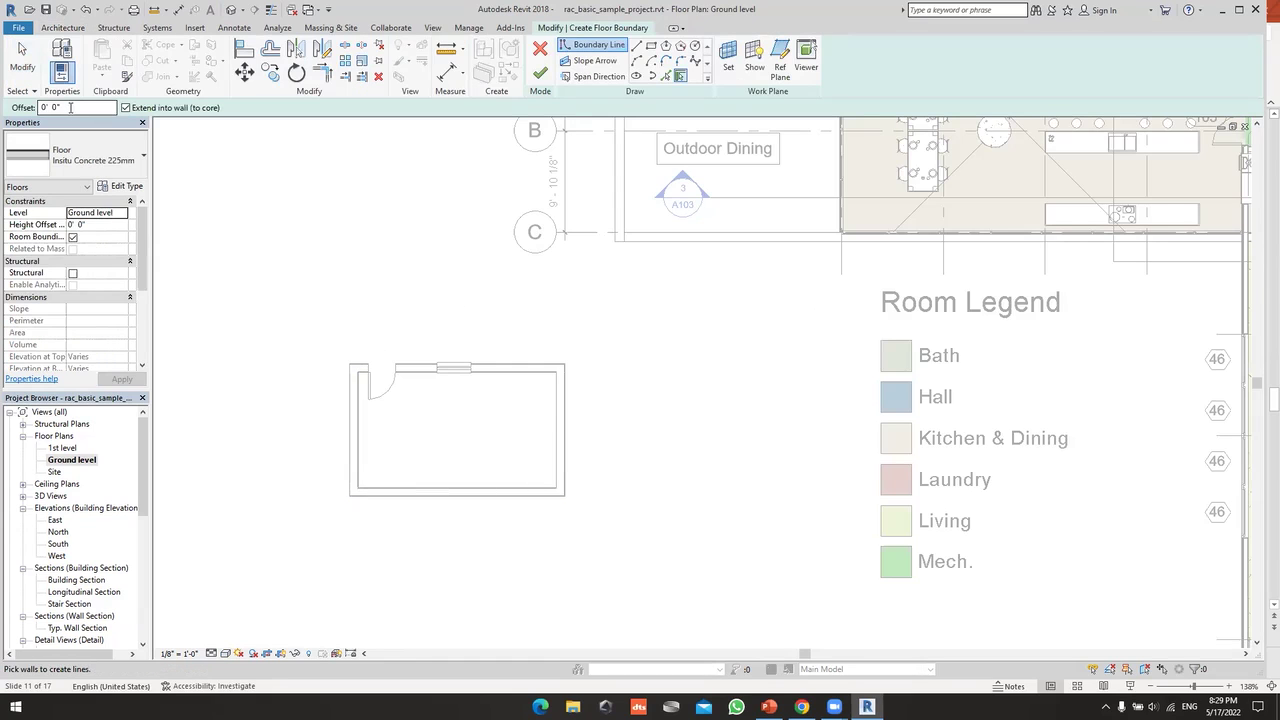
double_click(50, 107)
text(3)
click(651, 46)
click(360, 372)
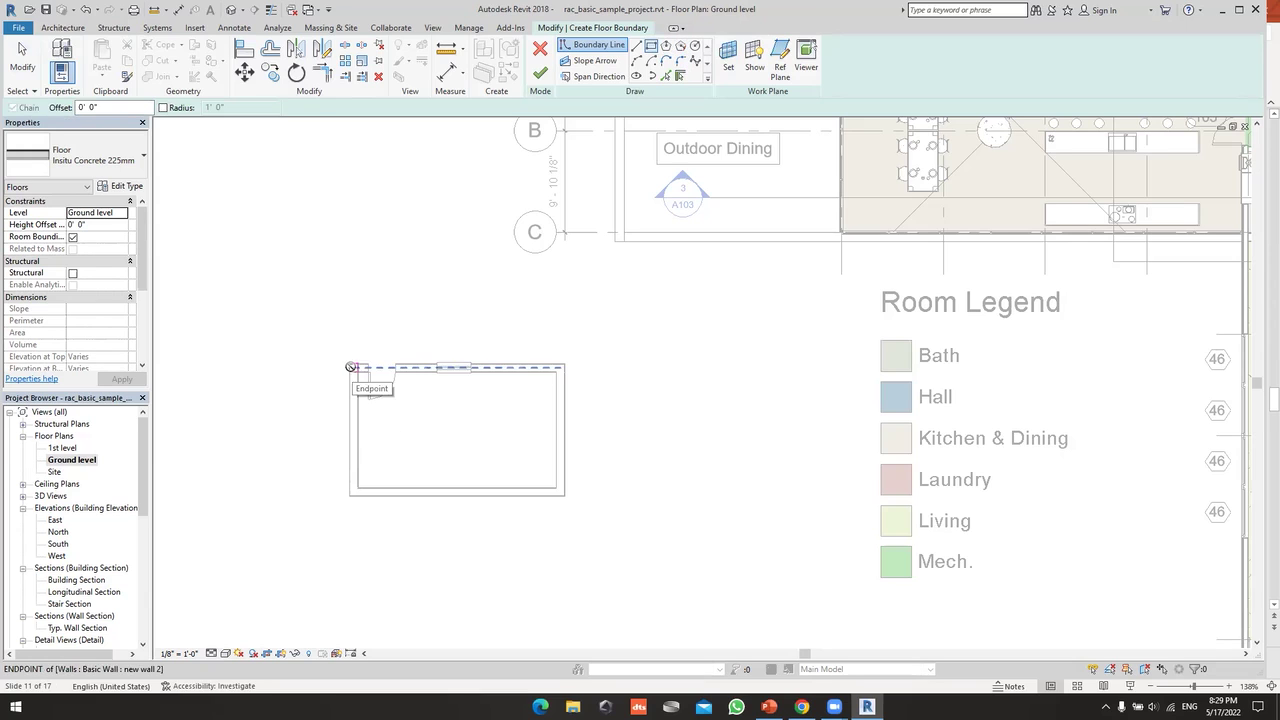
click(483, 488)
click(349, 177)
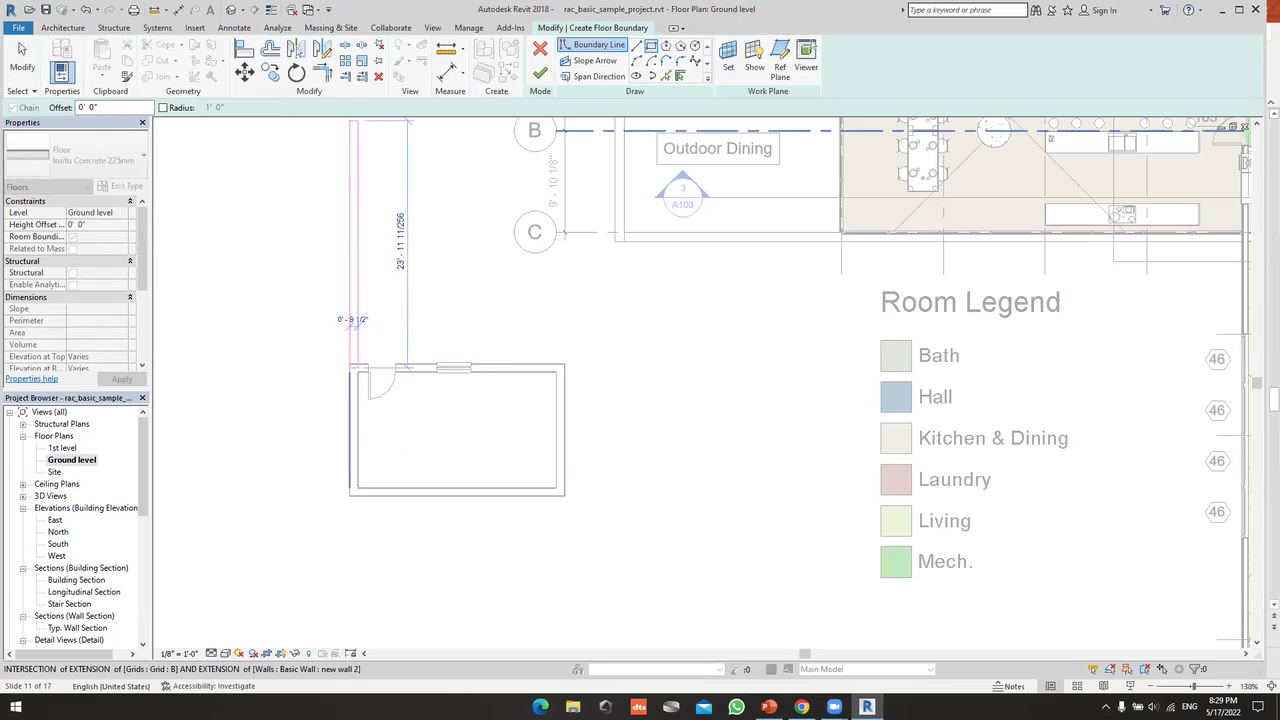
click(160, 152)
text(3)
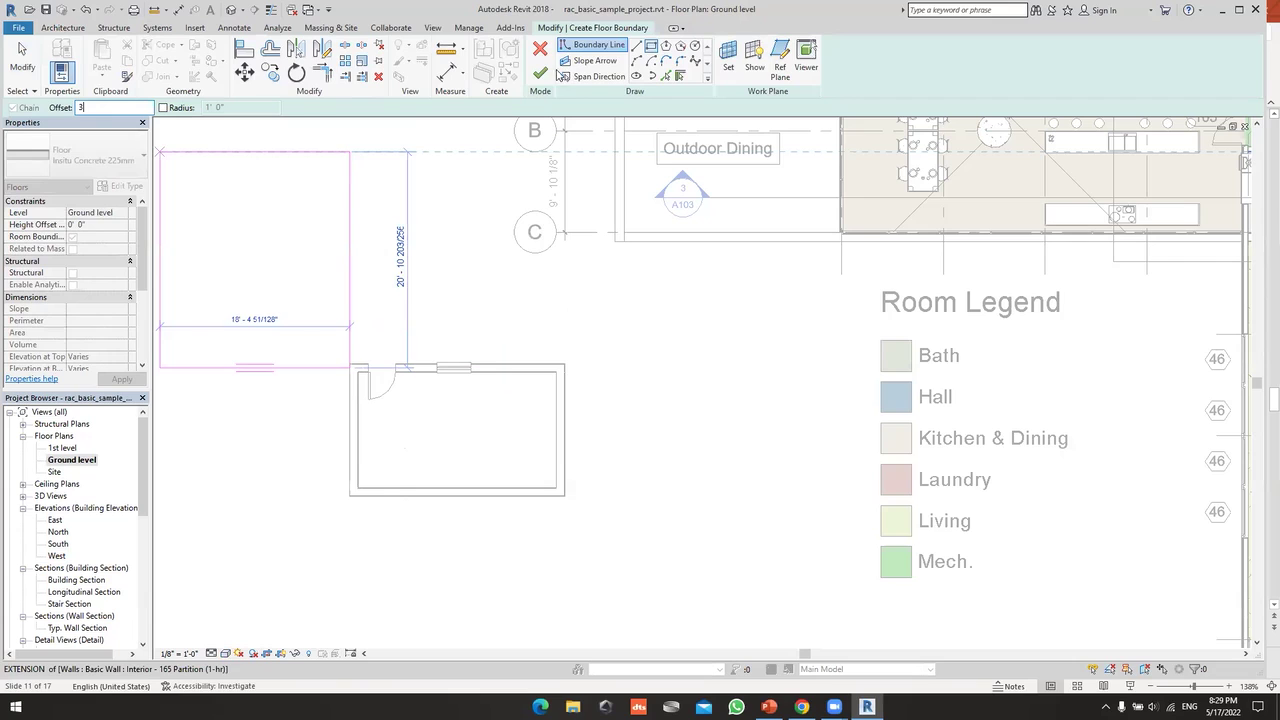
key(Return)
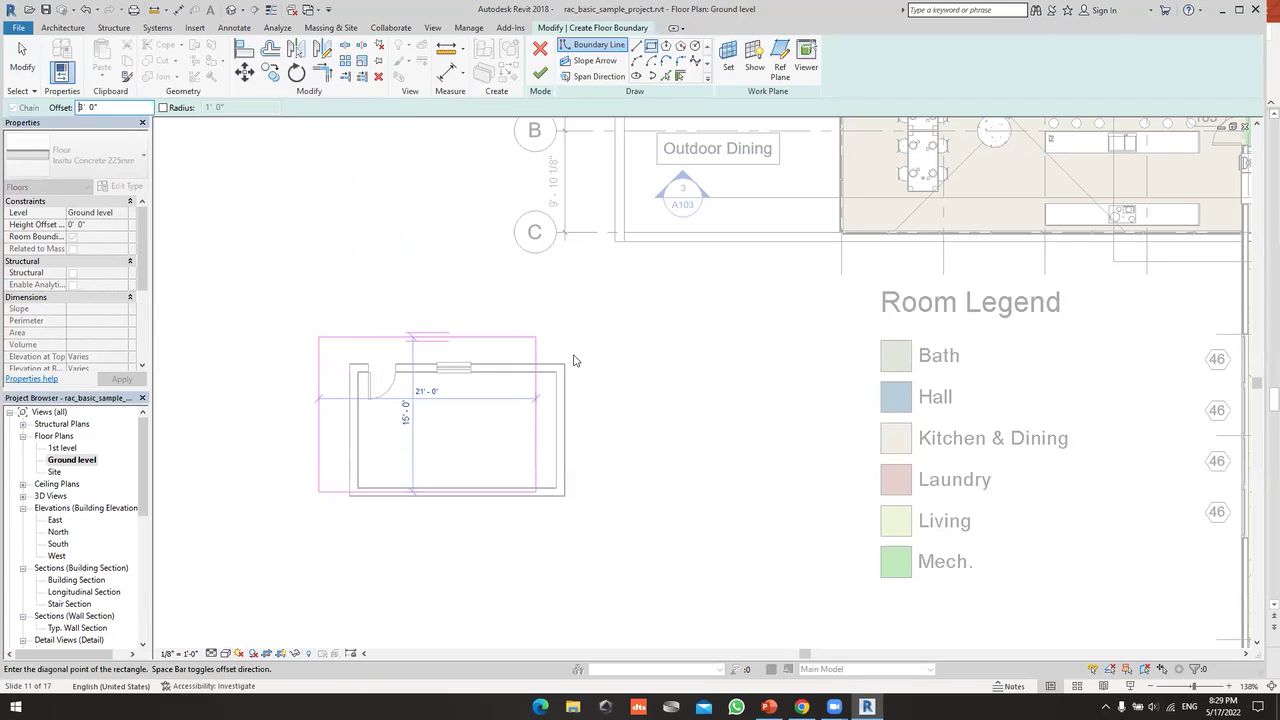
- Draw the offset rectangle around the room, pull its right edge to the wall, and finish
click(593, 442)
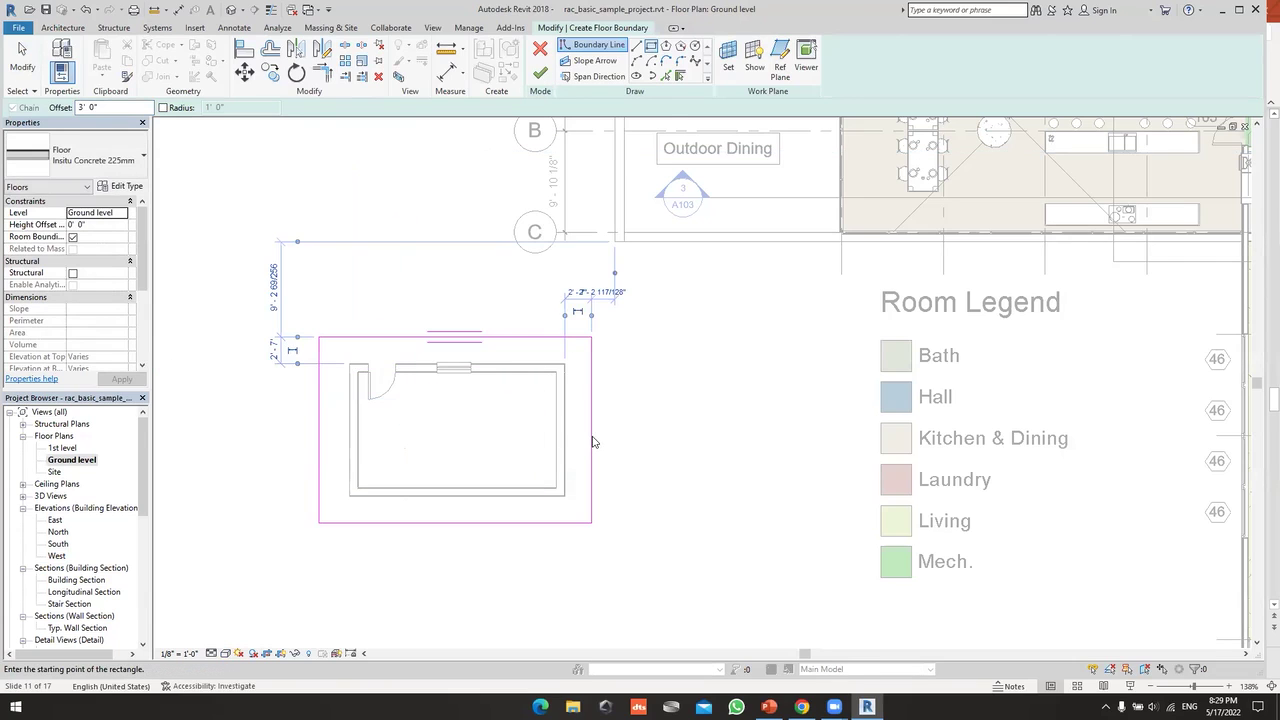
key(Escape)
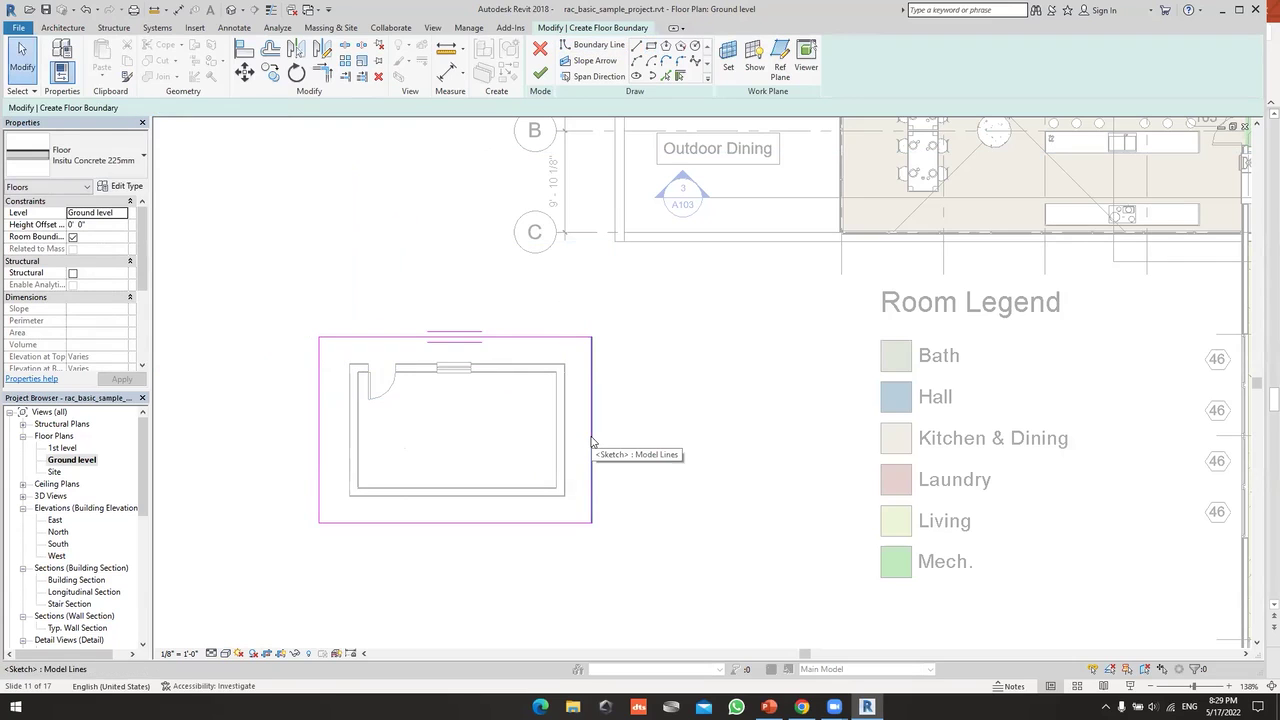
click(591, 441)
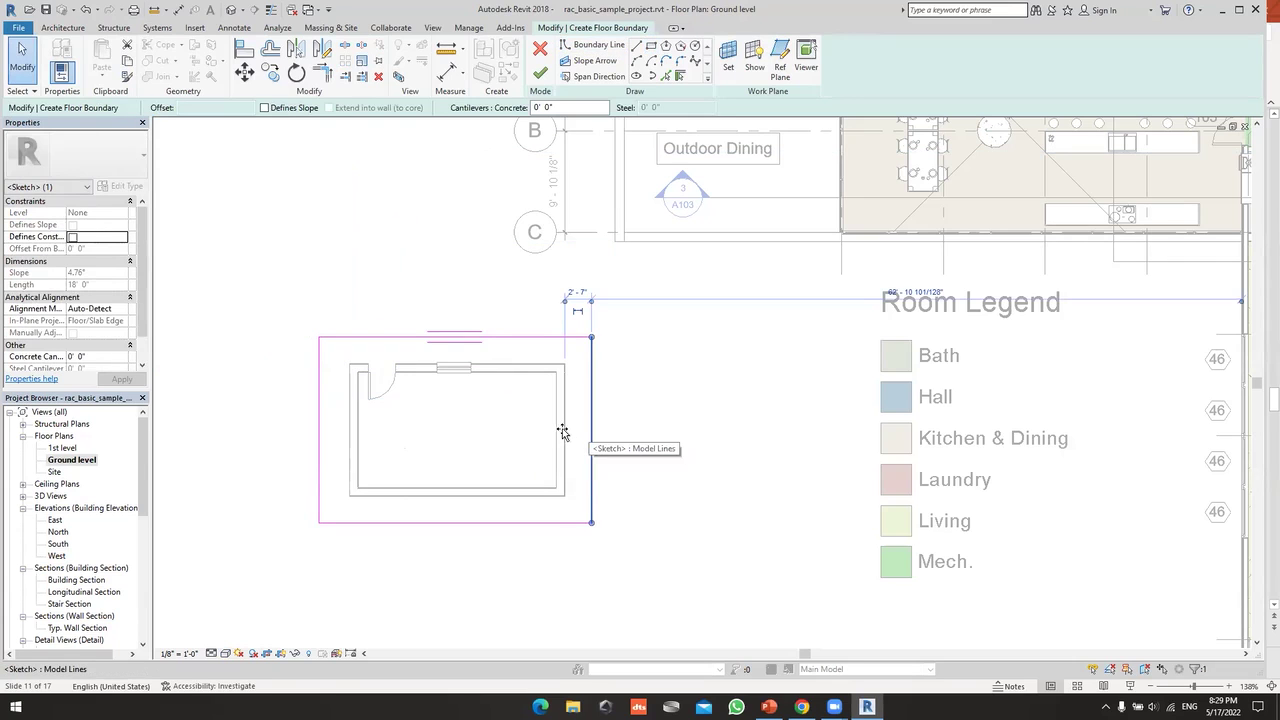
drag(591, 441, 564, 441)
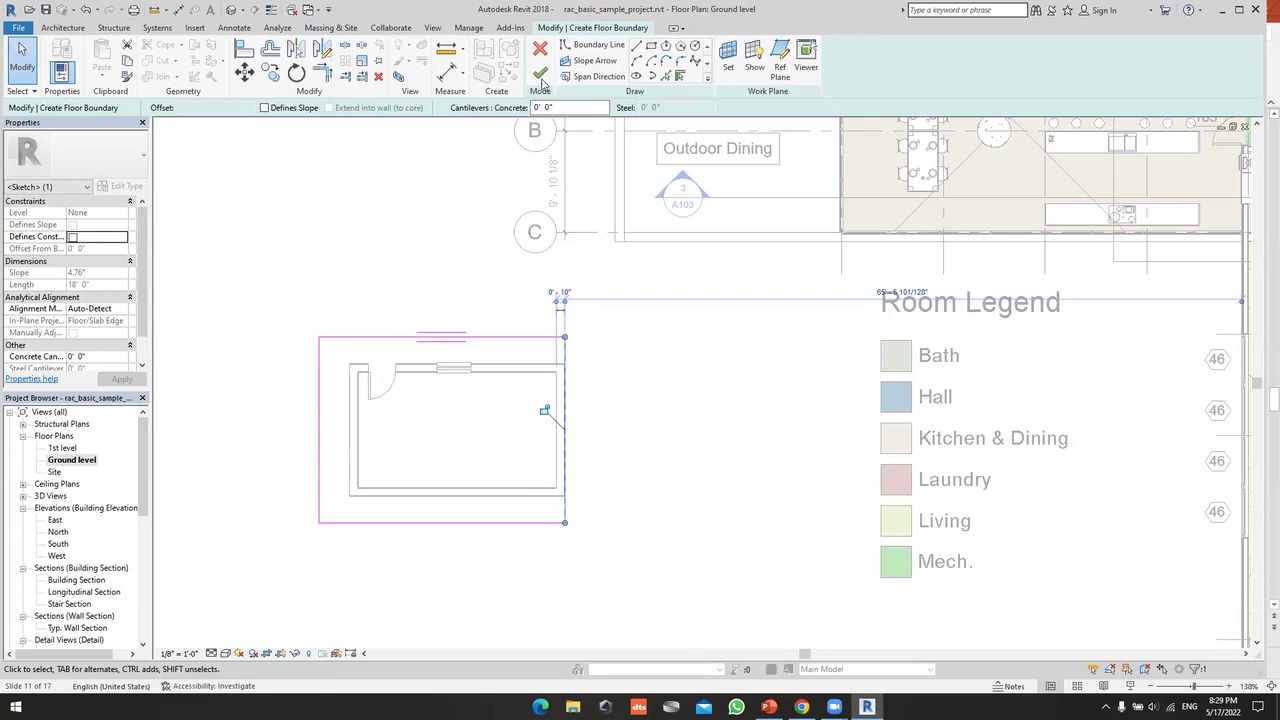
click(541, 78)
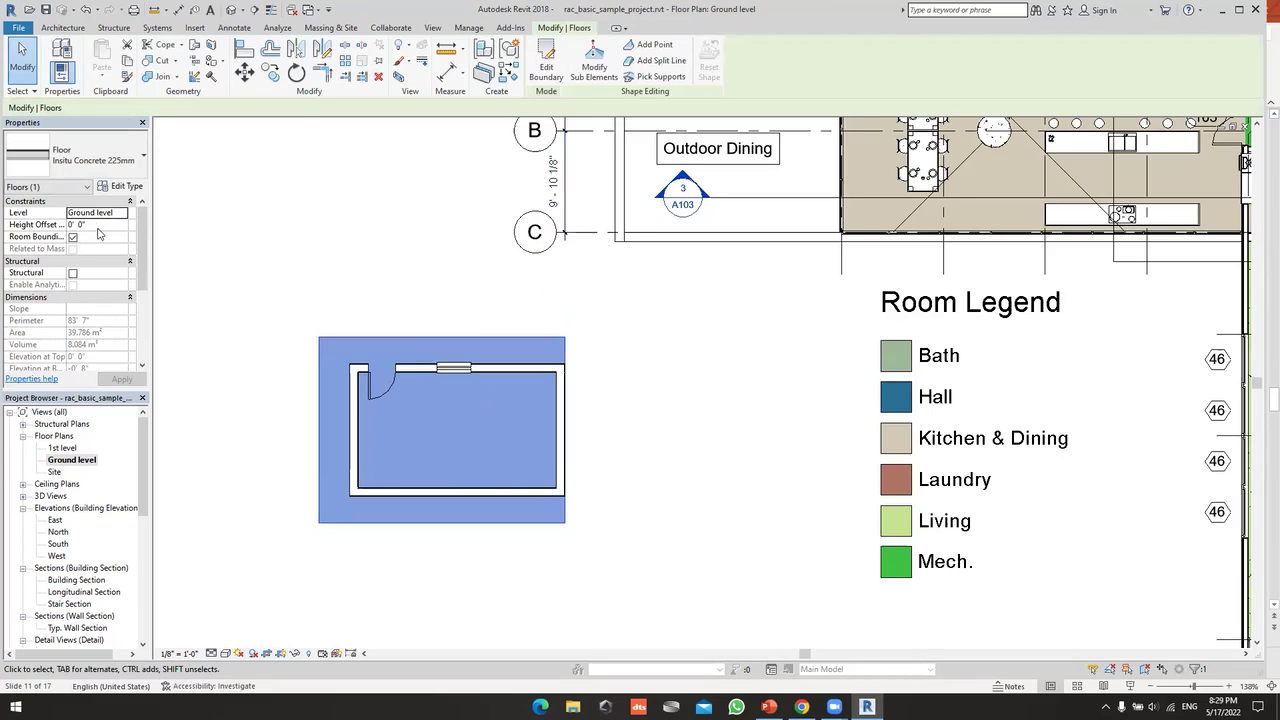
- Set the new floor's height offset to 10' 0"
click(101, 226)
text(10' 0")
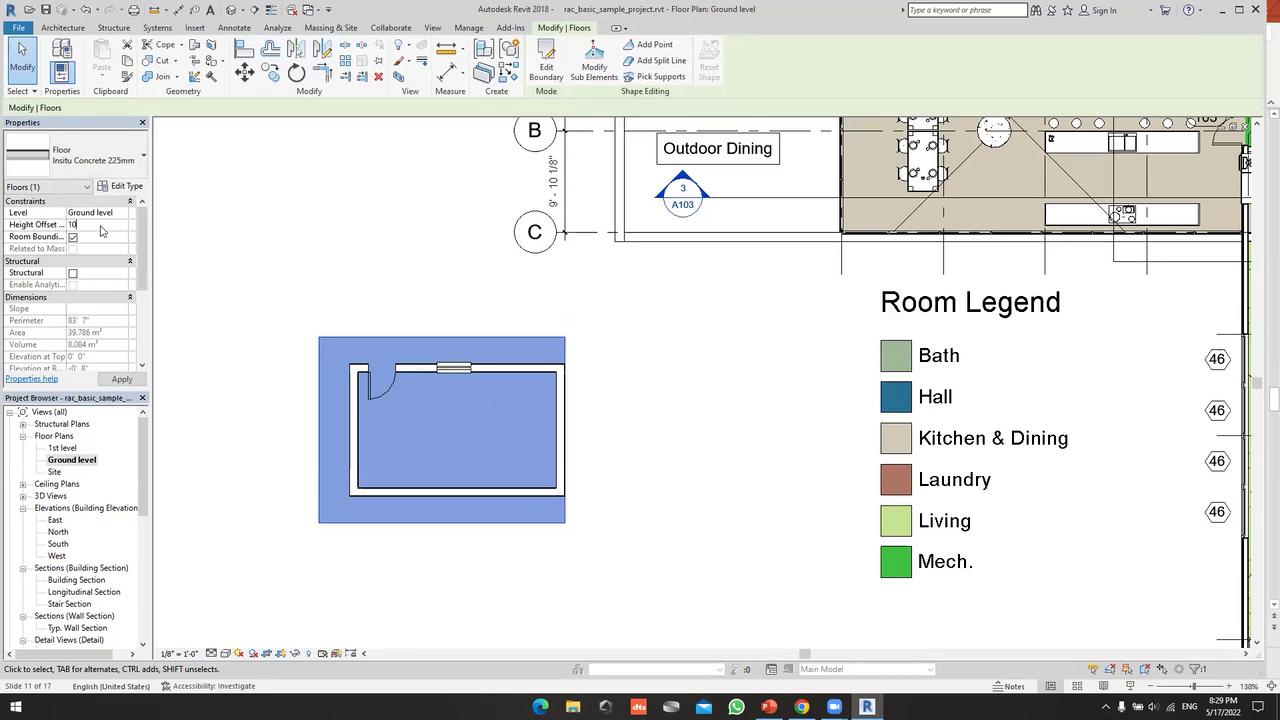
click(232, 12)
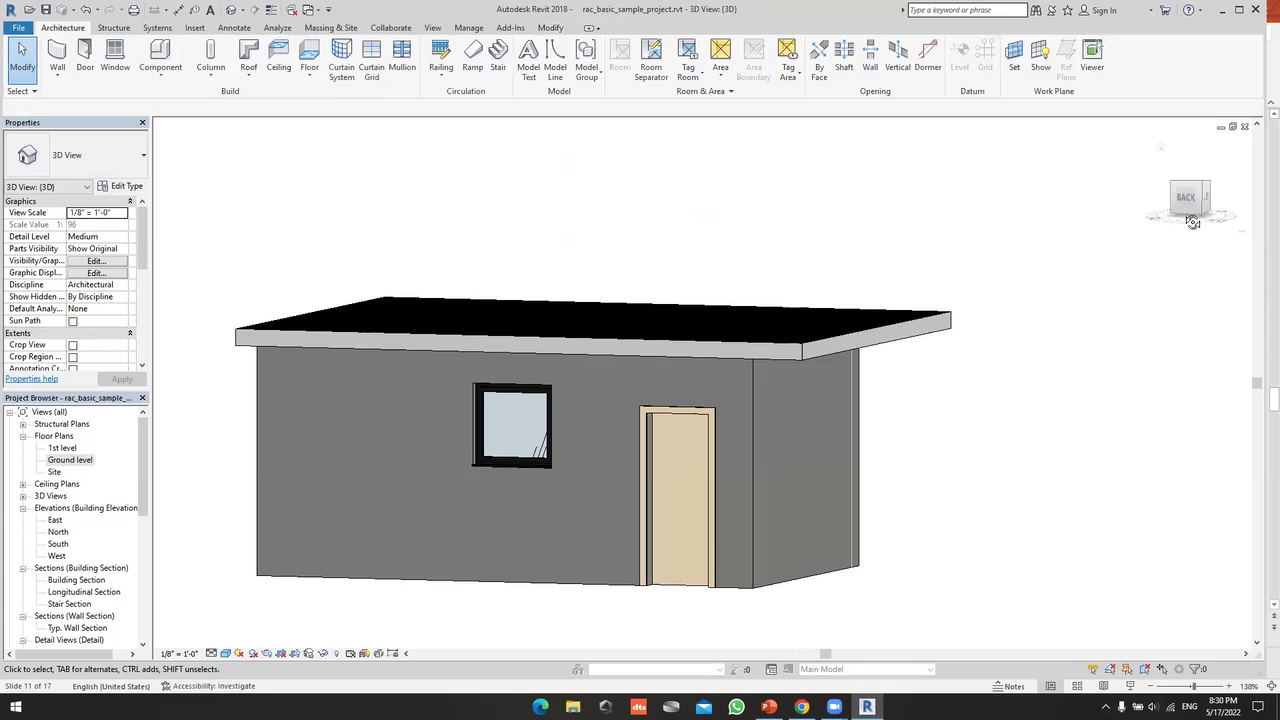
- Orbit the 3D model and snap the ViewCube to the house's back face
drag(1184, 202, 1192, 238)
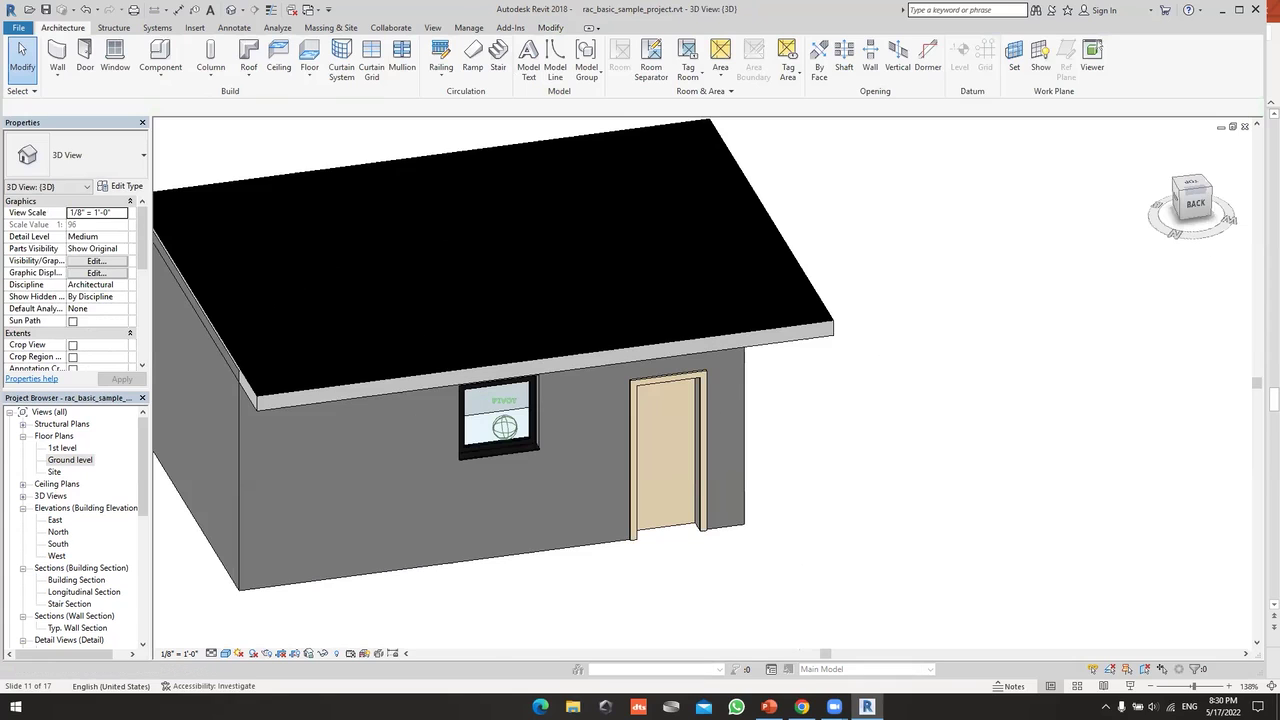
mouse_move(1192, 238)
mouse_down()
mouse_move(253, 278)
mouse_move(995, 337)
mouse_up()
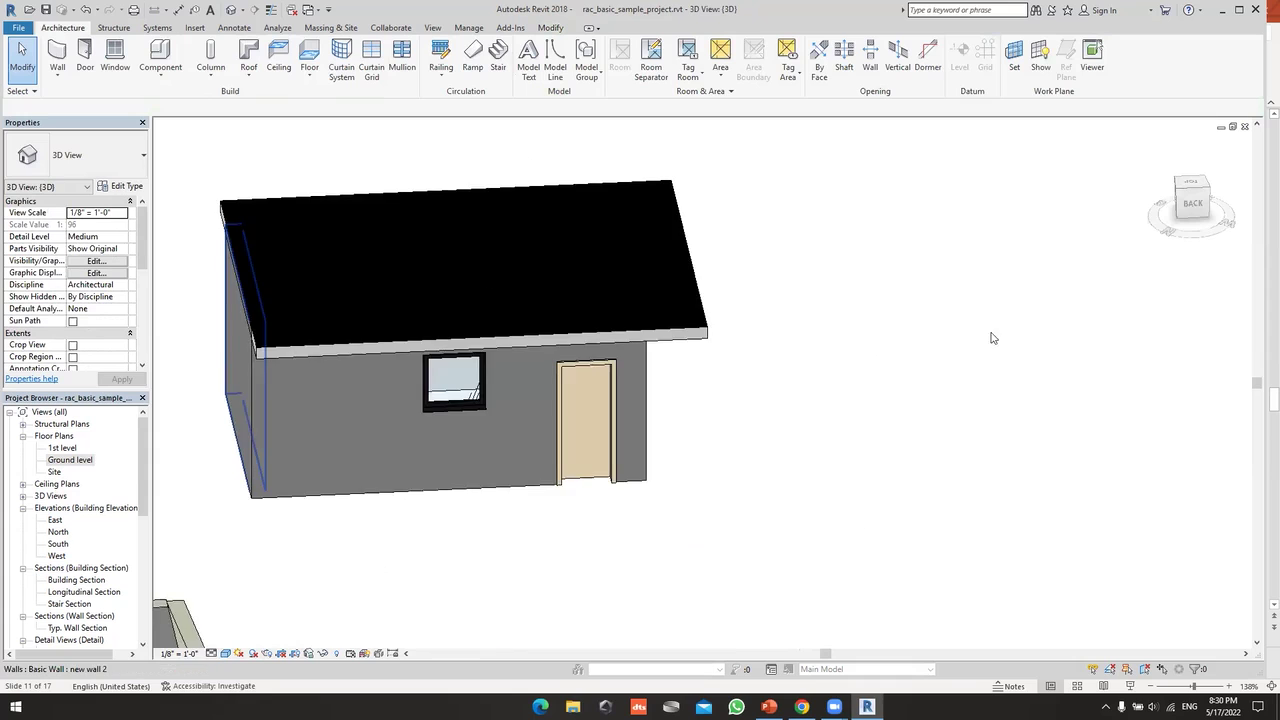
click(1192, 203)
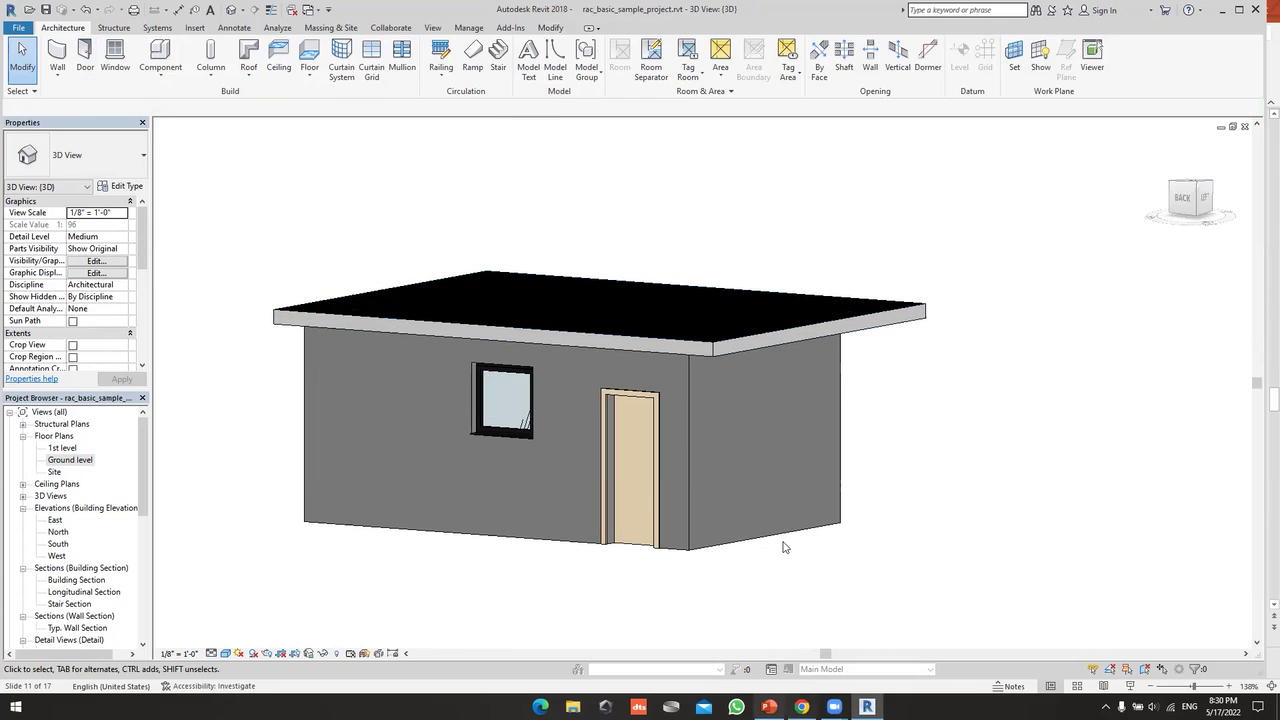
scroll(783, 547, down, 1)
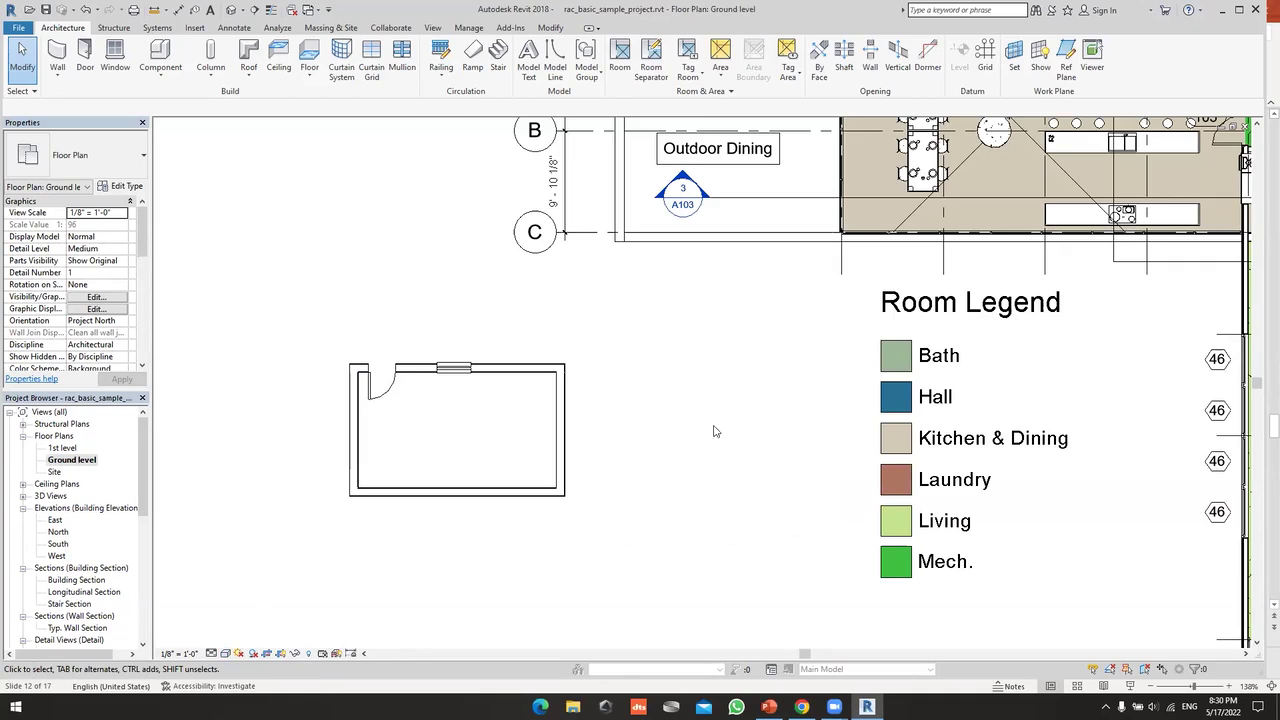
- Start a Roof by Footprint sketch using Pick Walls with a 3' 0" overhang
click(249, 72)
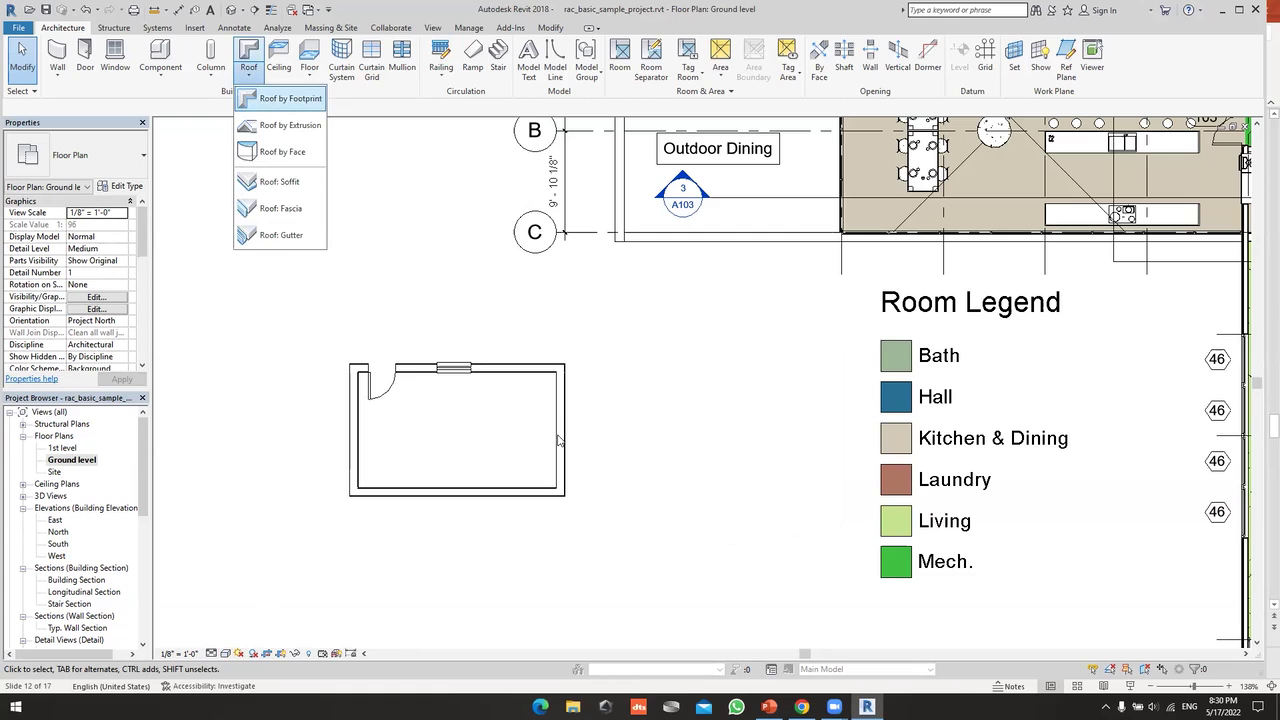
click(290, 98)
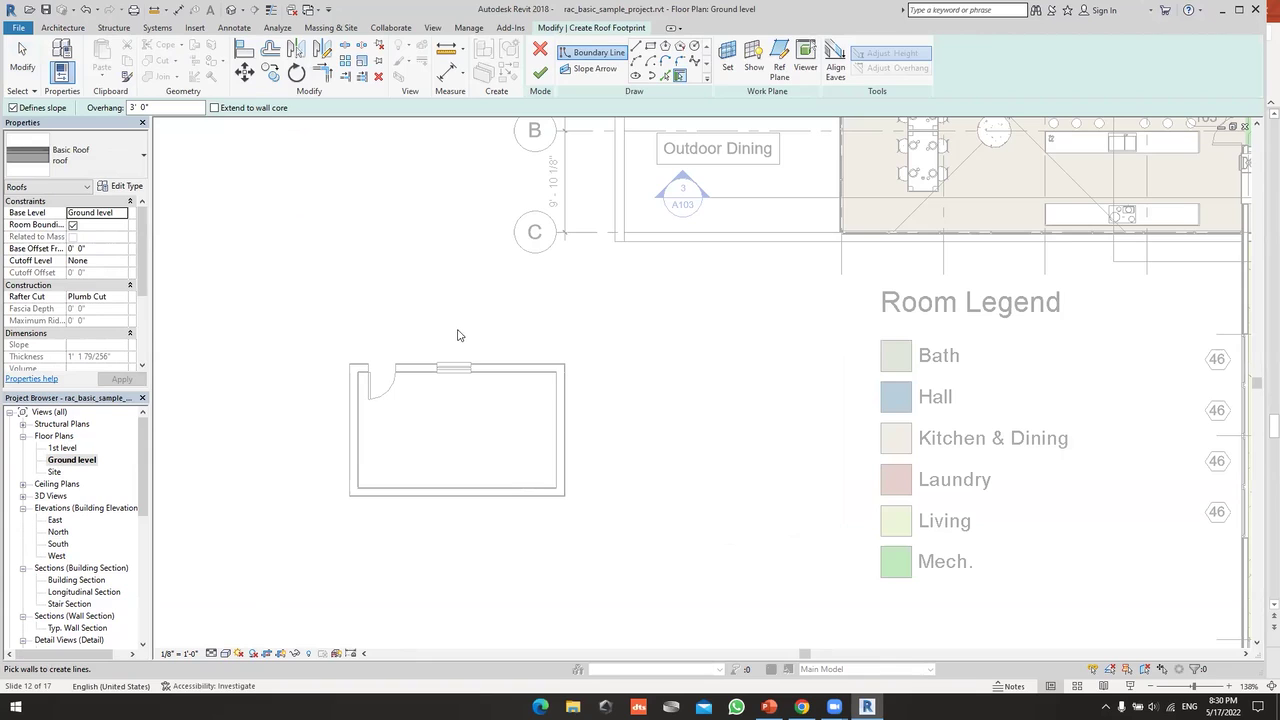
click(636, 48)
click(636, 48)
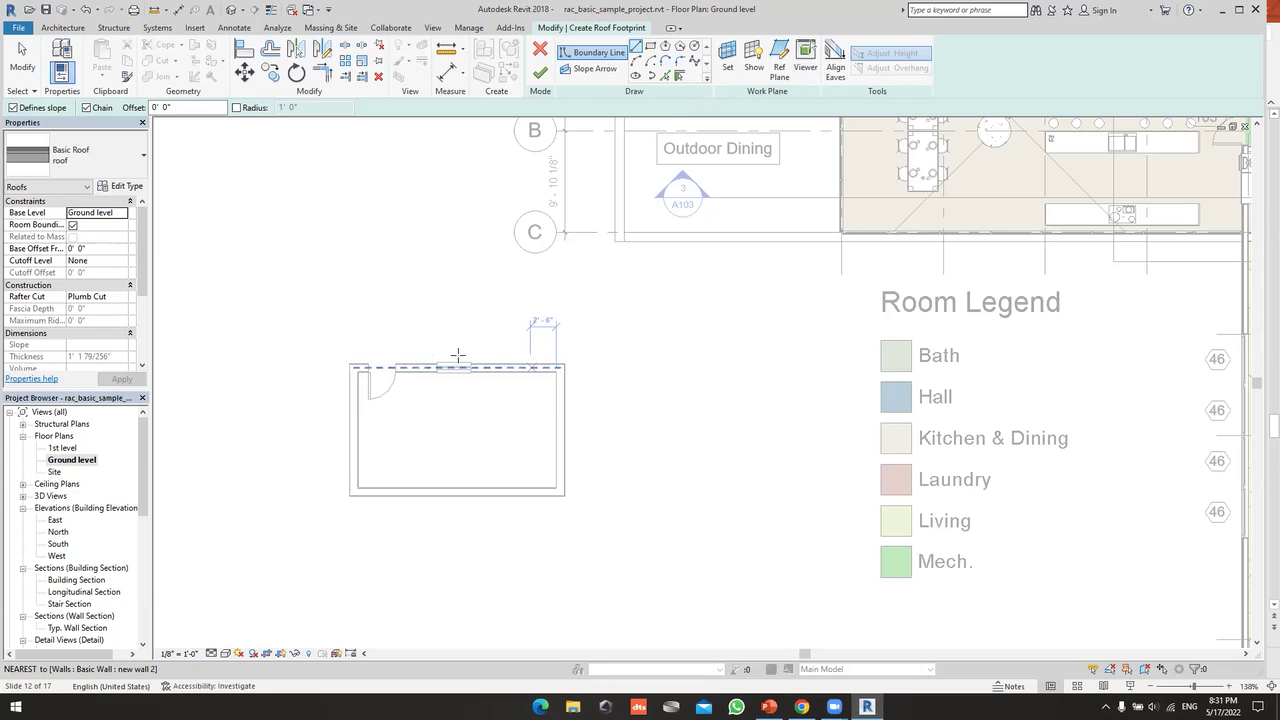
click(680, 76)
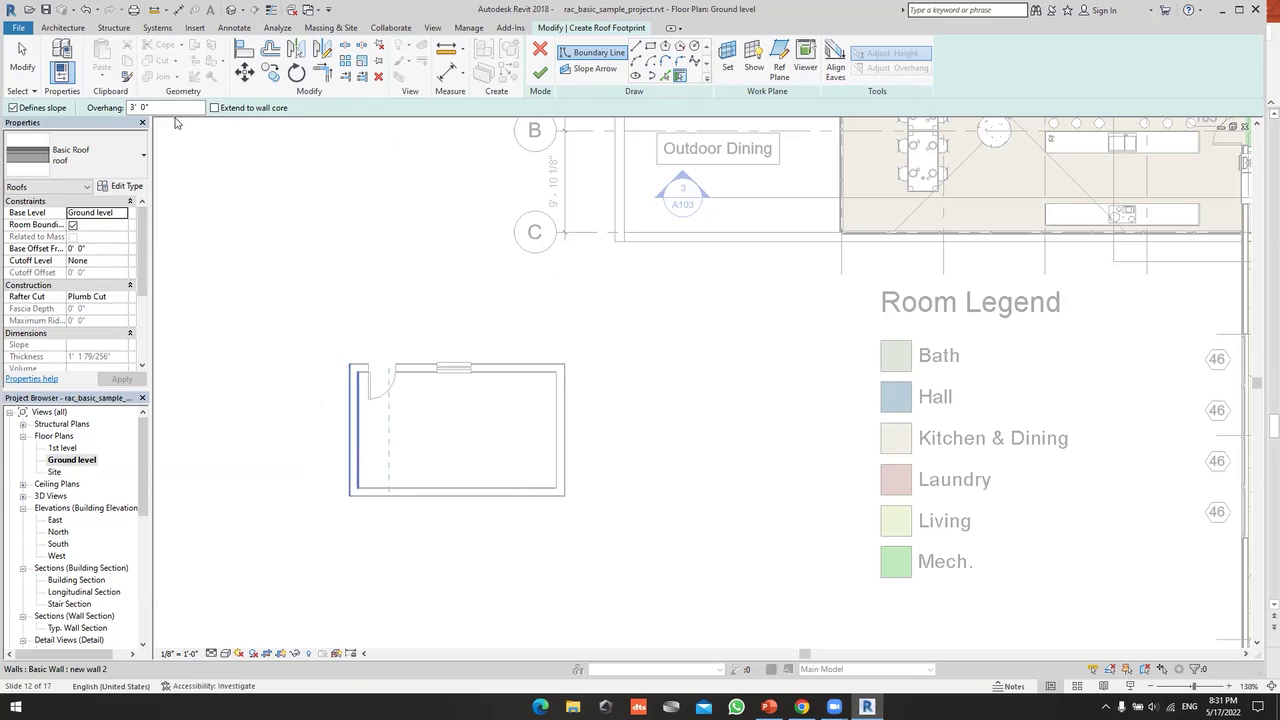
double_click(145, 107)
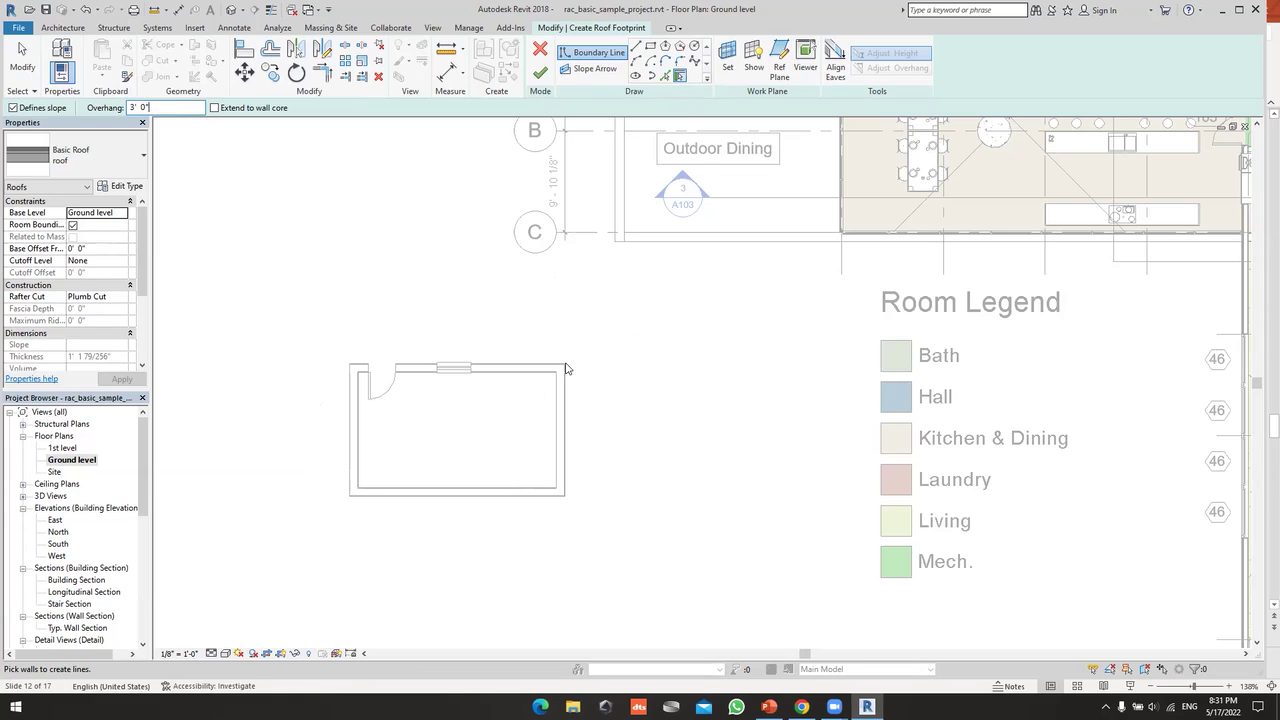
- Pick the top, right, bottom and left walls, then finish the sketch as a hipped roof
click(512, 368)
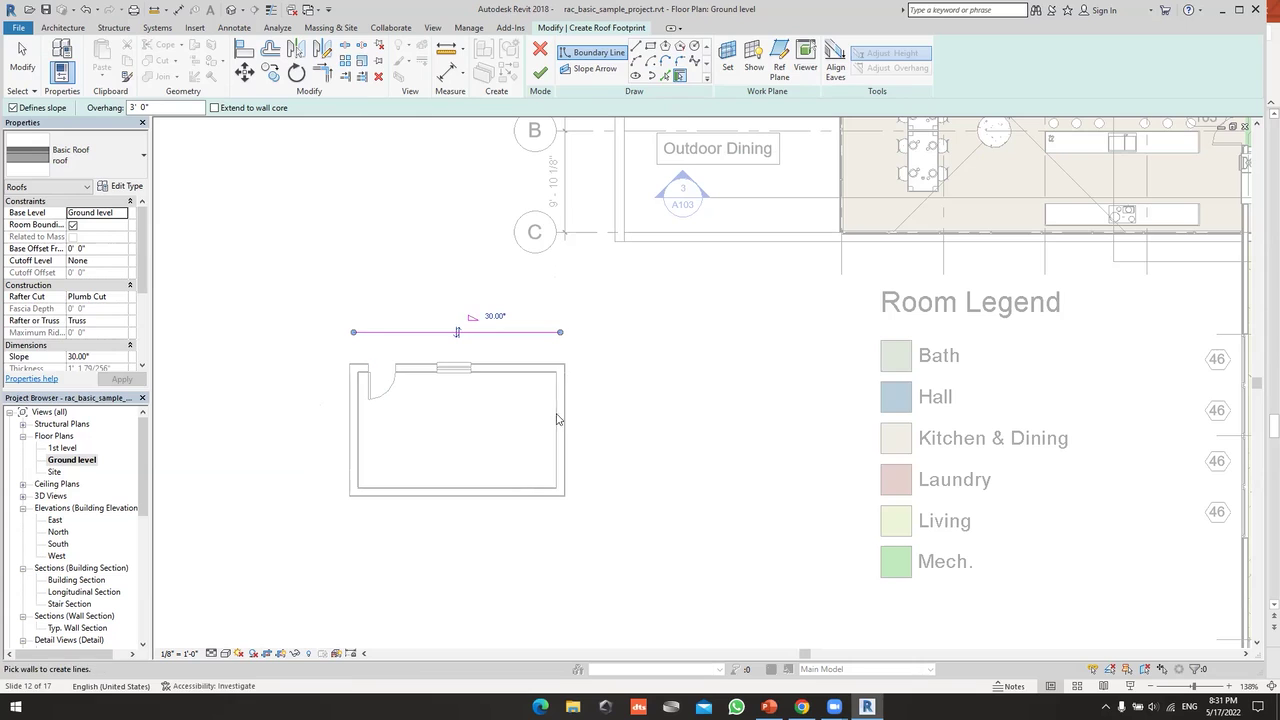
click(560, 420)
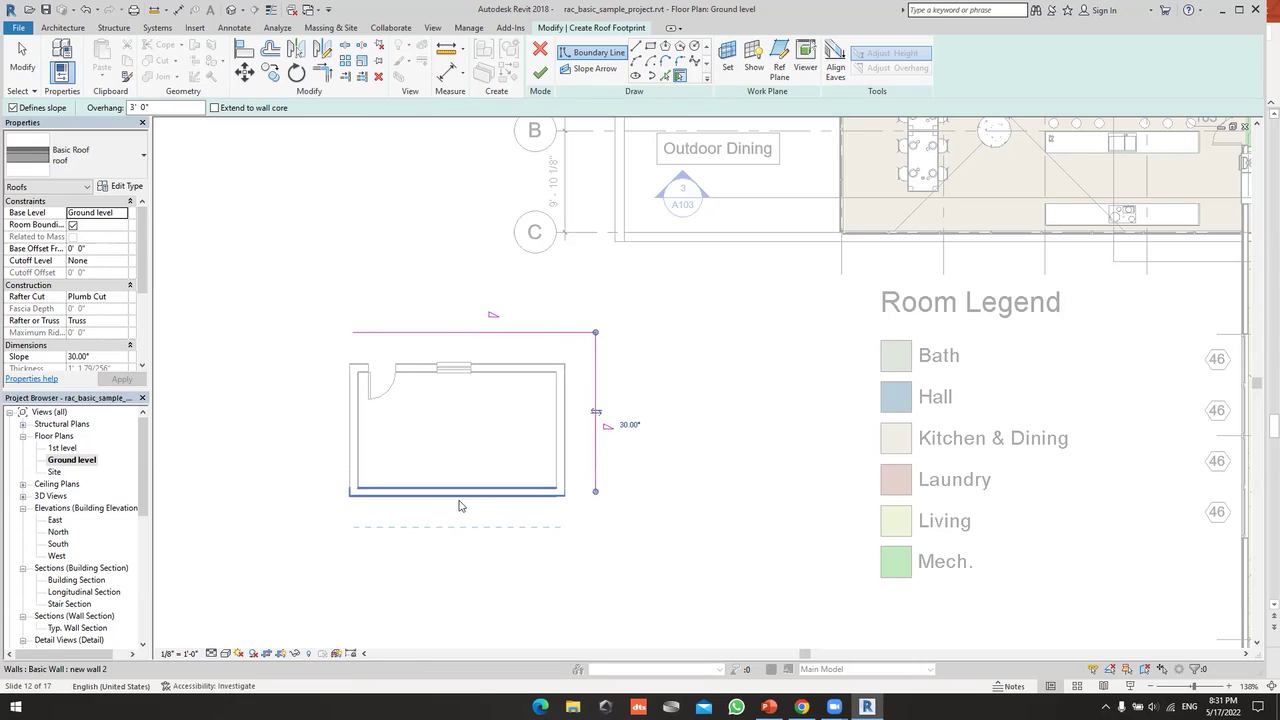
click(459, 505)
click(356, 450)
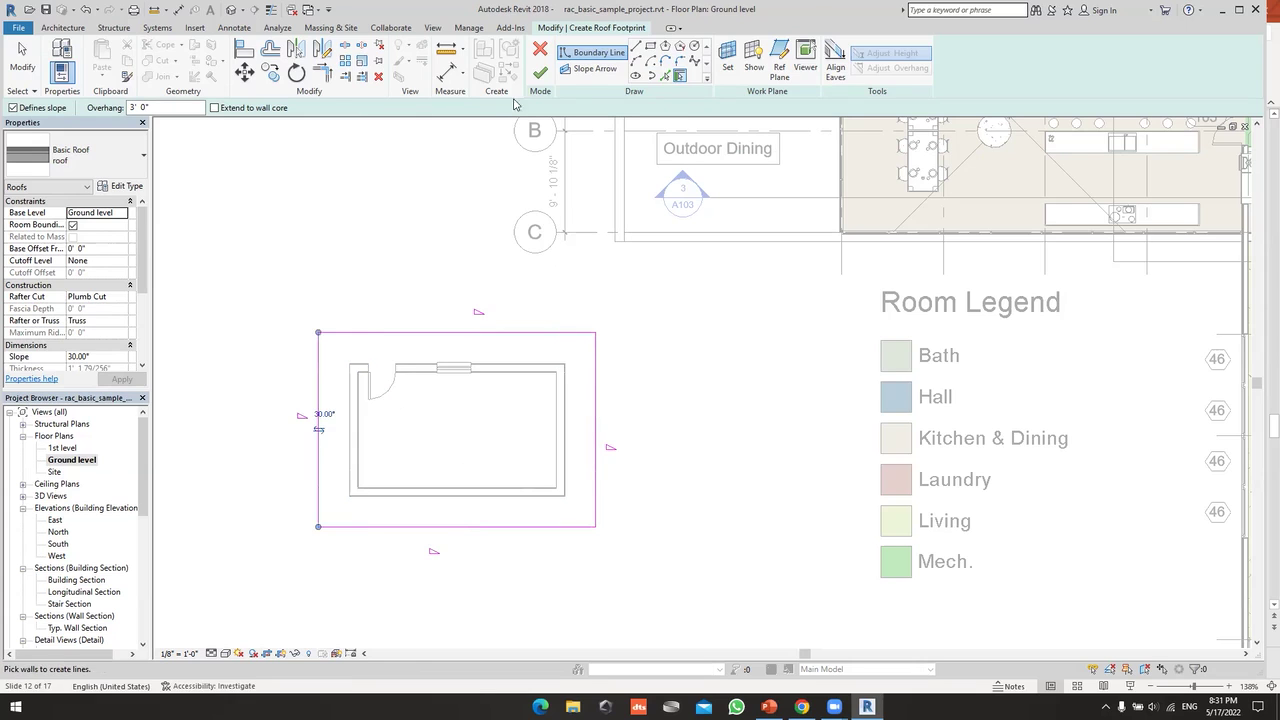
click(636, 47)
click(540, 73)
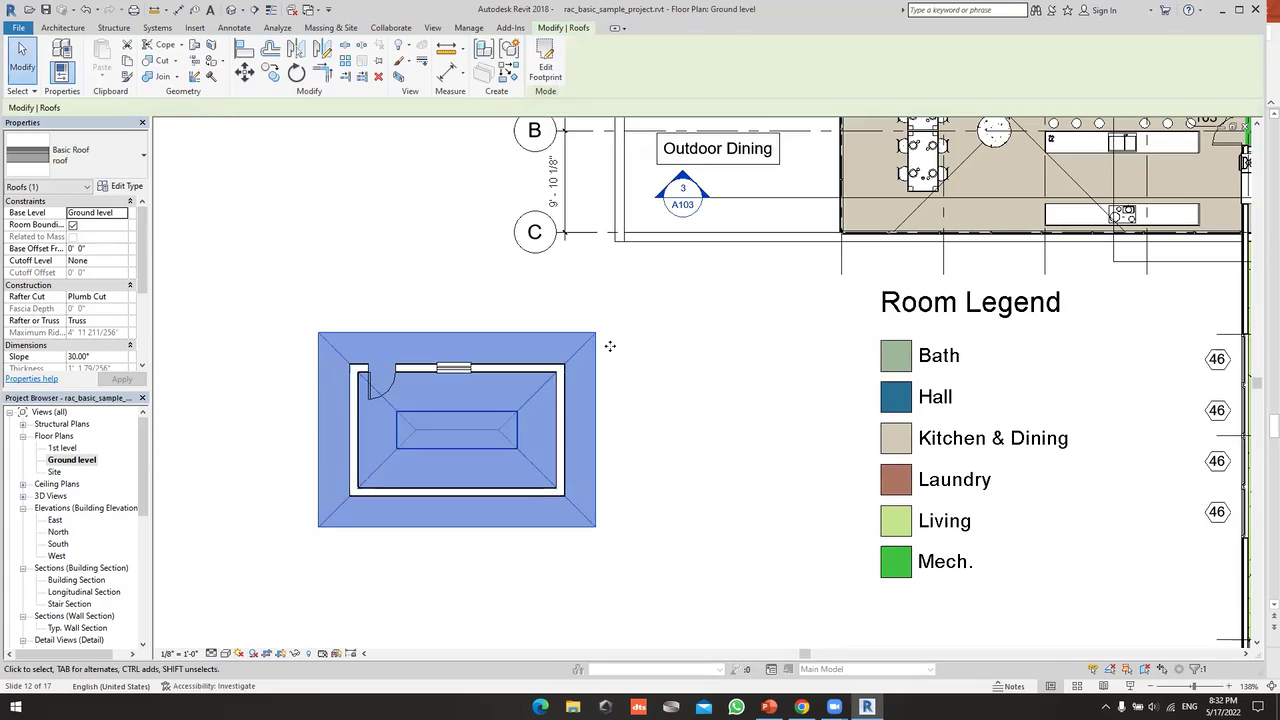
click(400, 323)
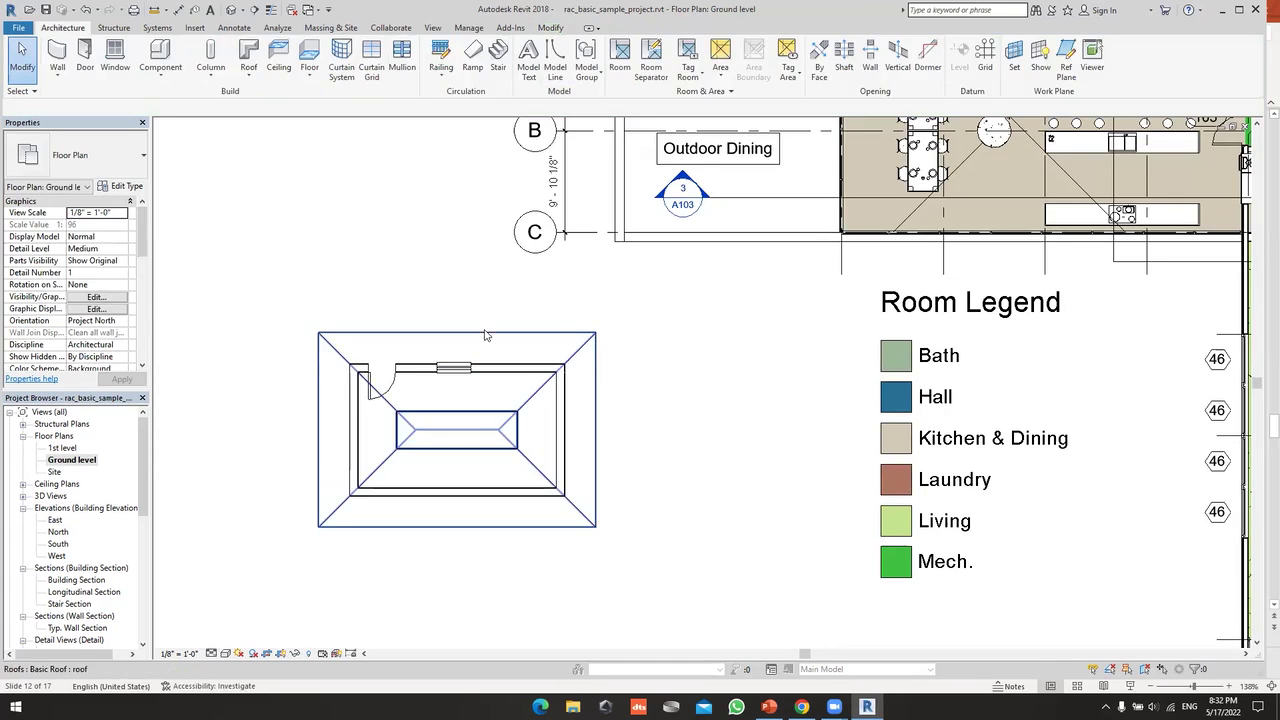
click(487, 330)
click(545, 60)
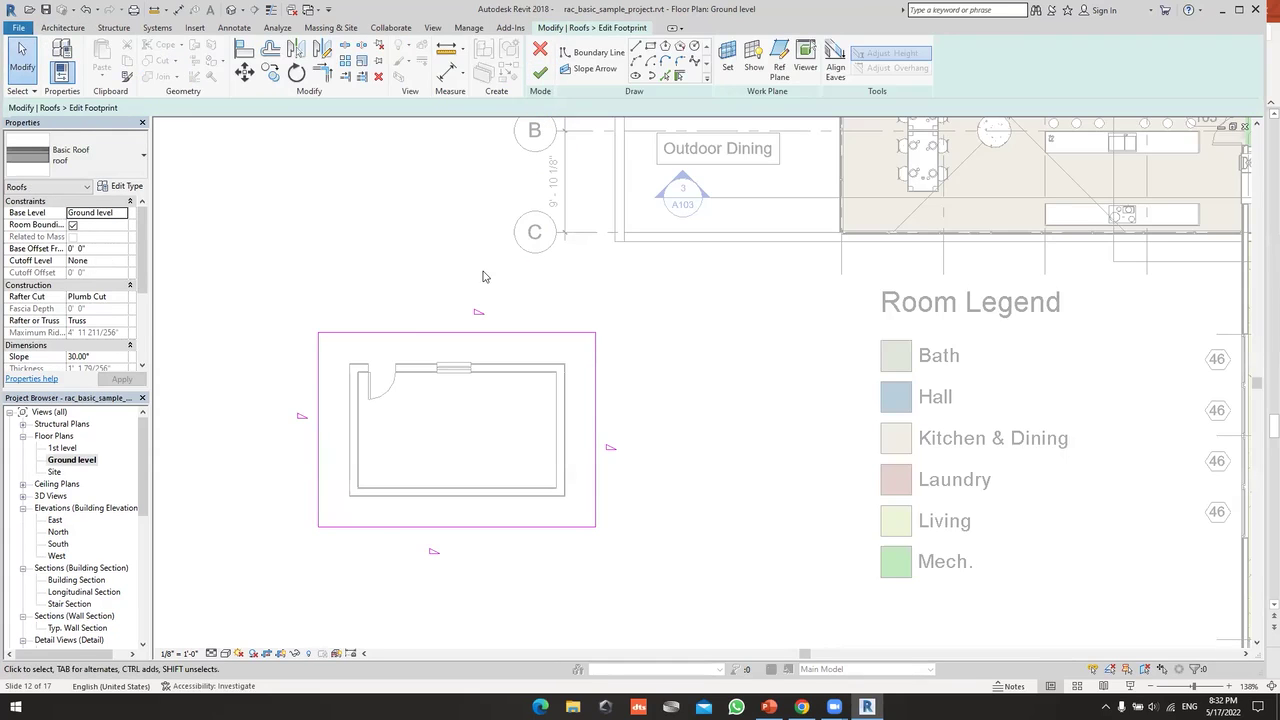
click(475, 333)
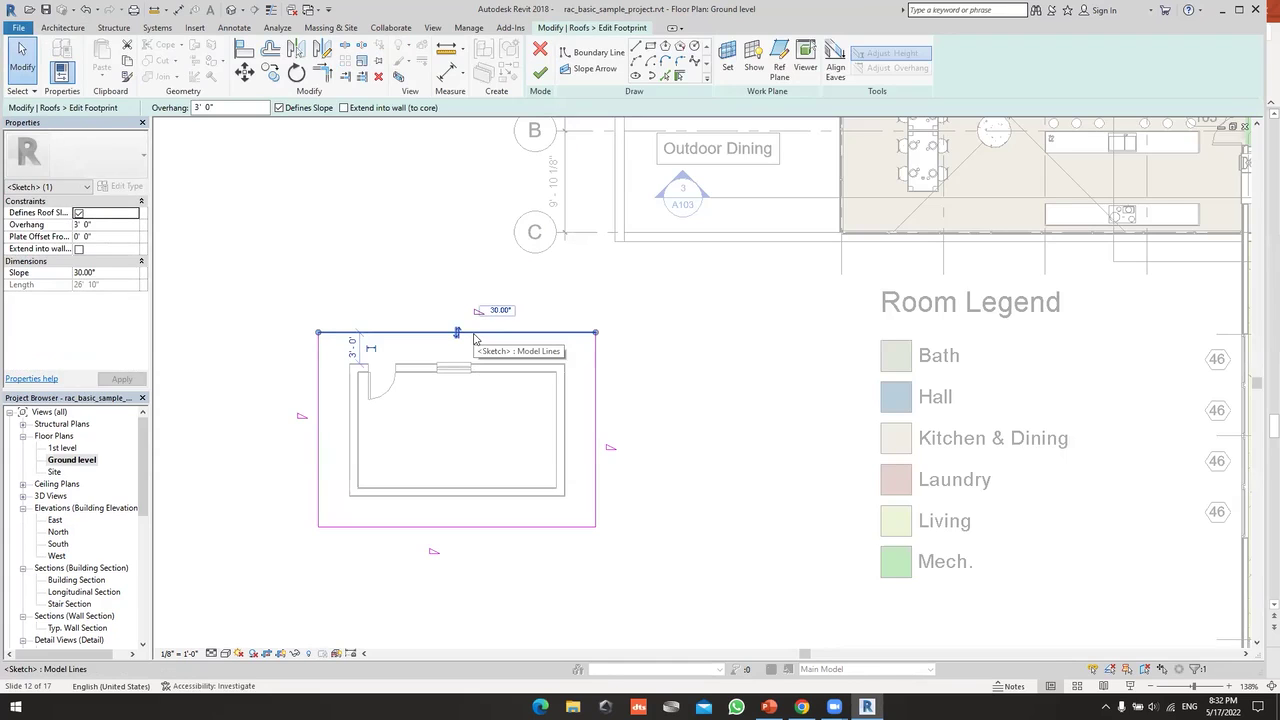
click(645, 371)
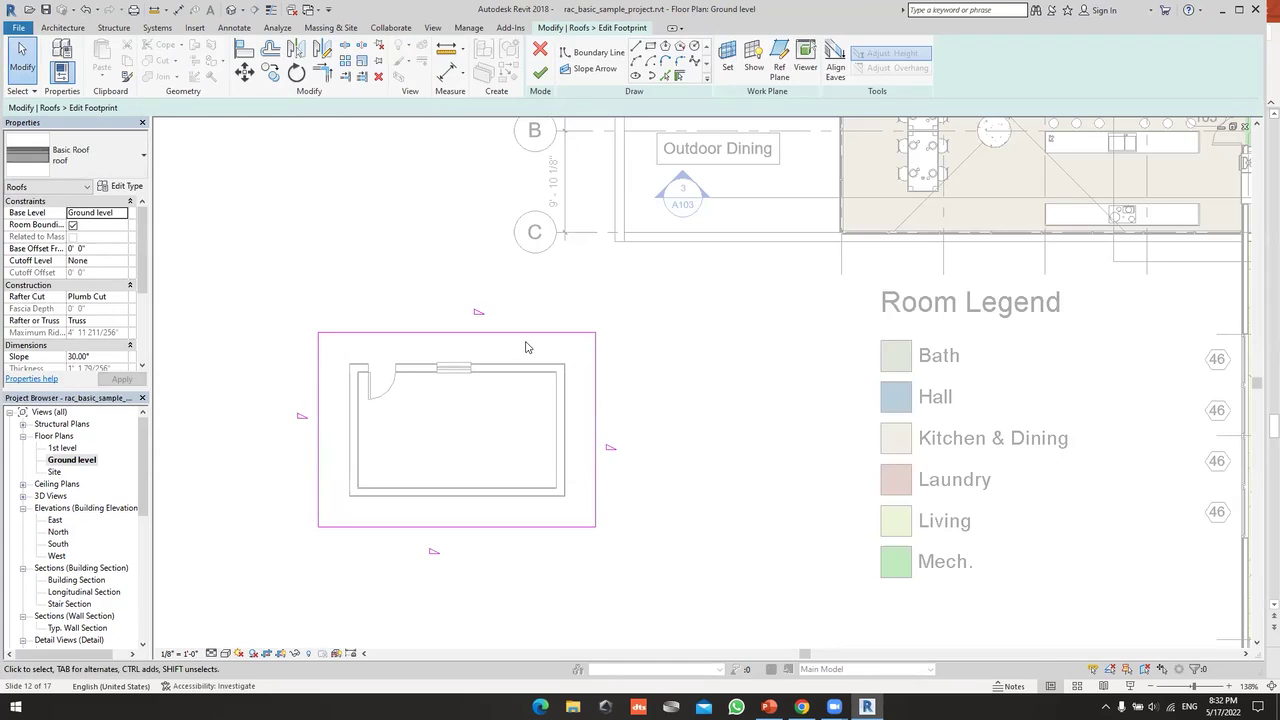
click(511, 333)
click(279, 107)
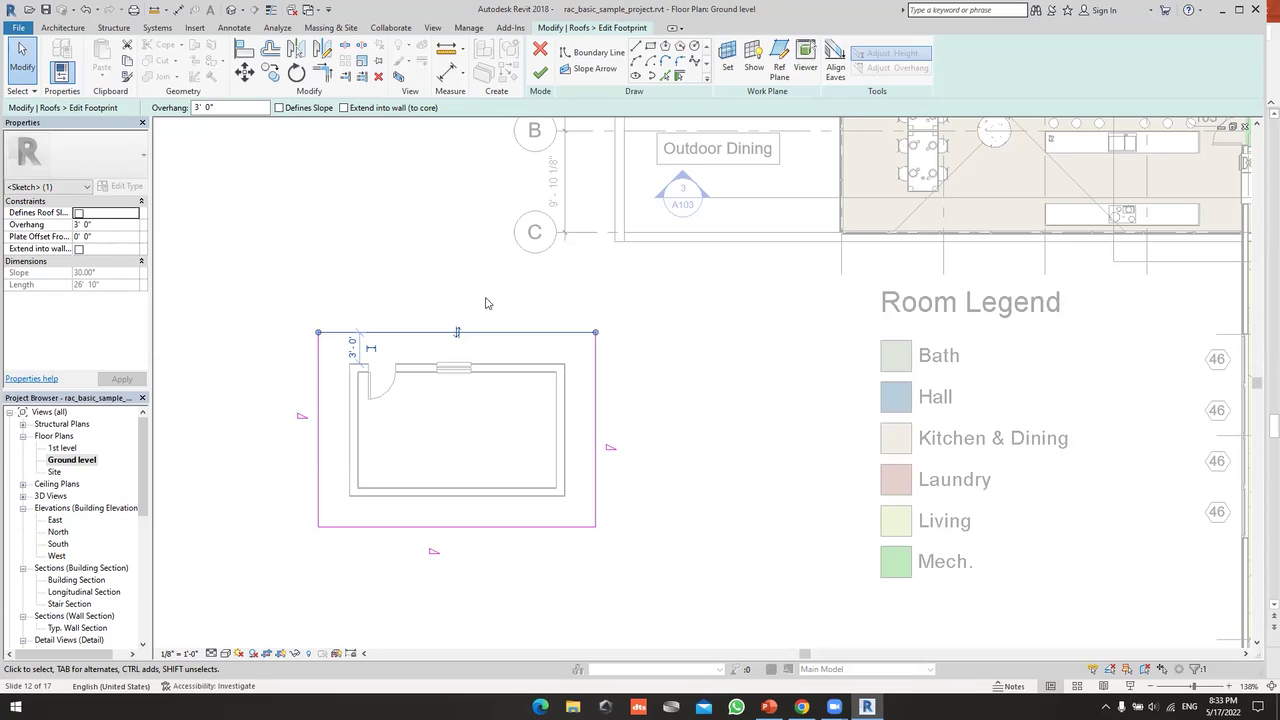
click(279, 108)
click(540, 73)
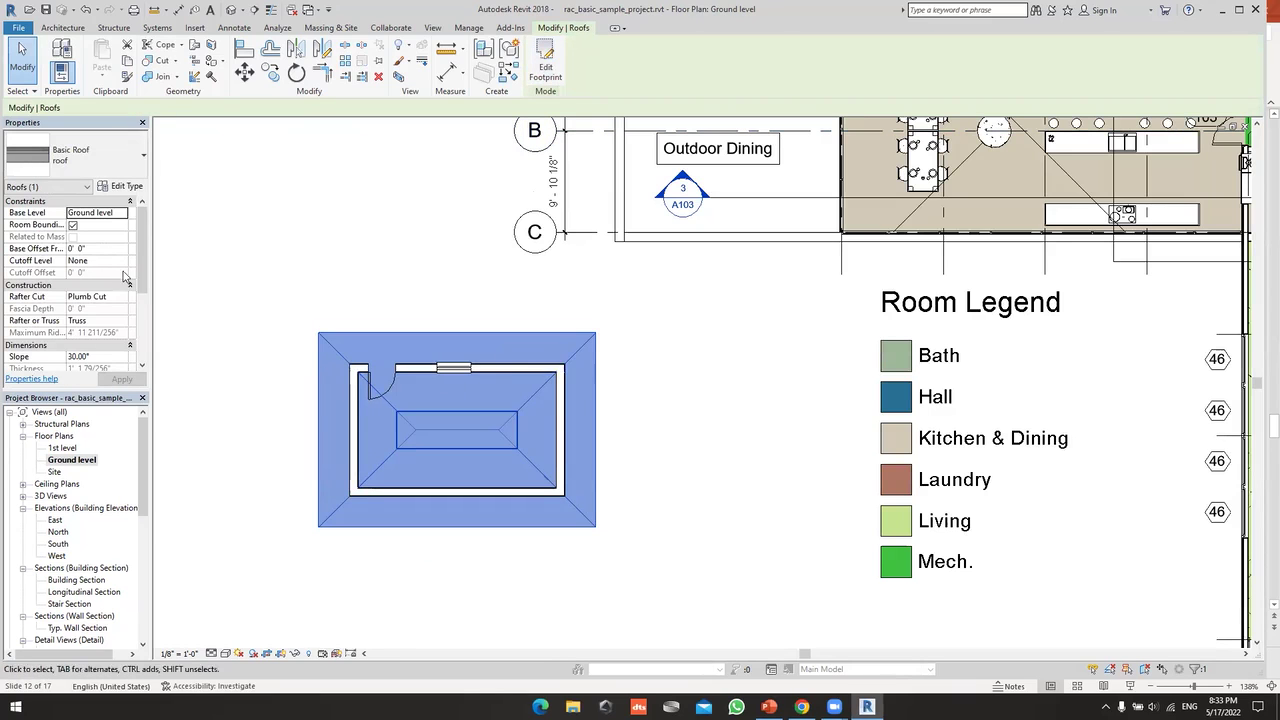
- Set the roof's Base Offset From Level to 10' 0"
click(100, 248)
text(10)
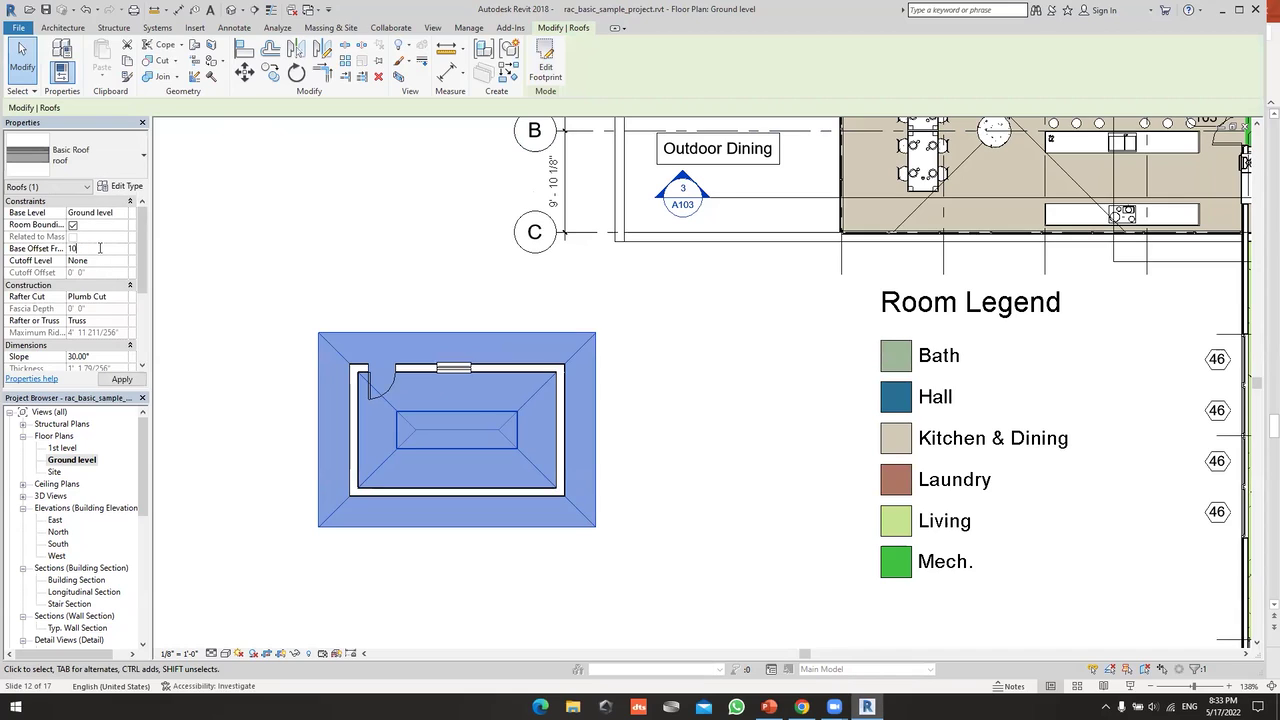
key(Return)
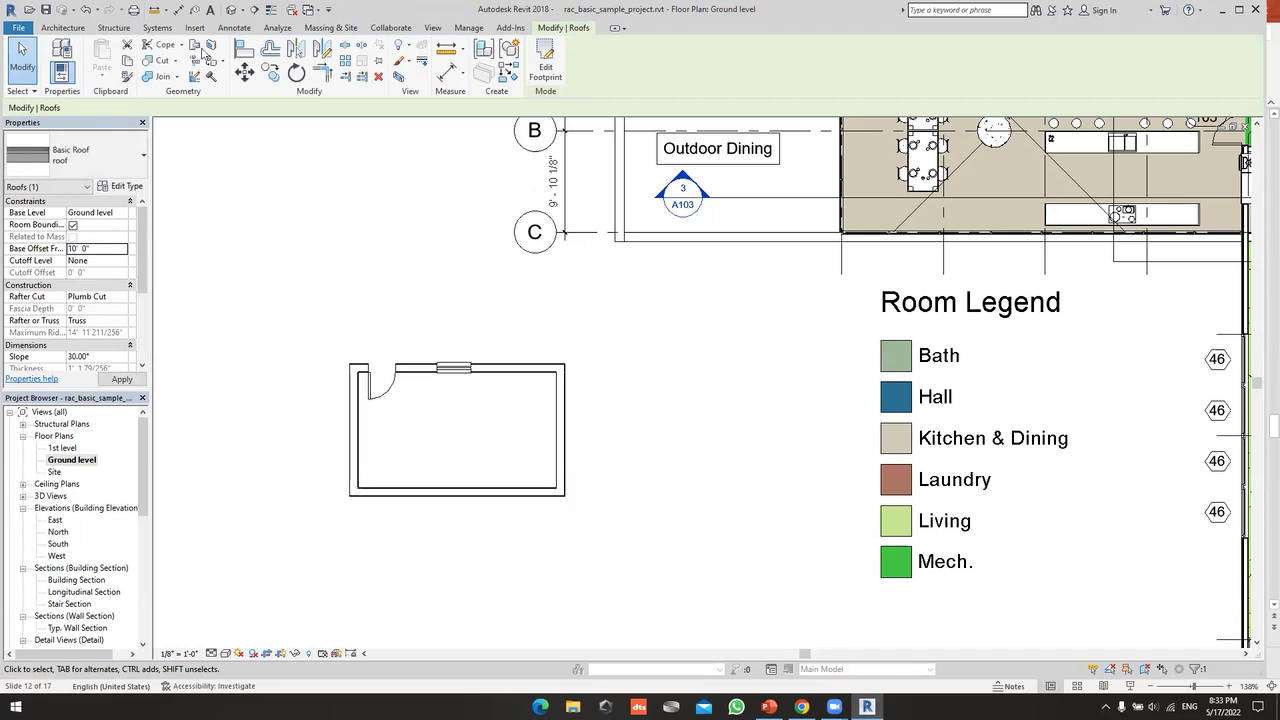
click(230, 11)
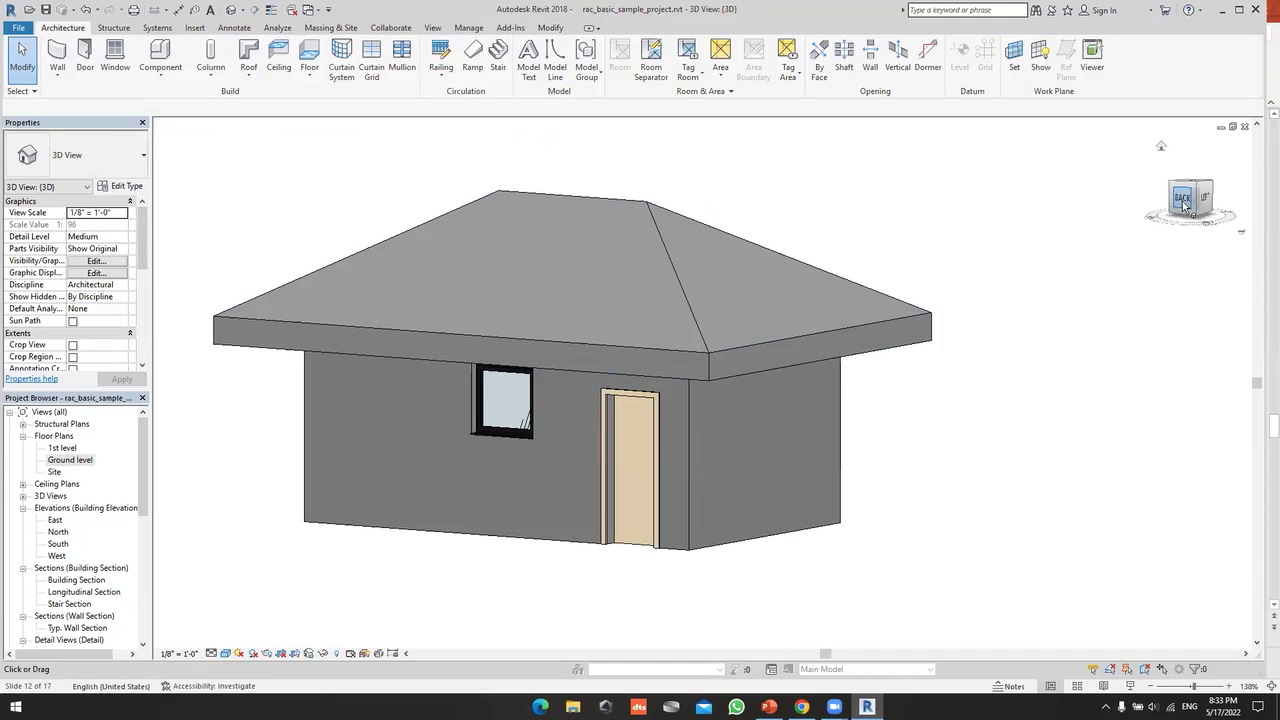
- Orbit the 3D view around the house to inspect the roof from several angles
drag(1178, 210, 1150, 203)
shift+middle_drag(1100, 250, 946, 312)
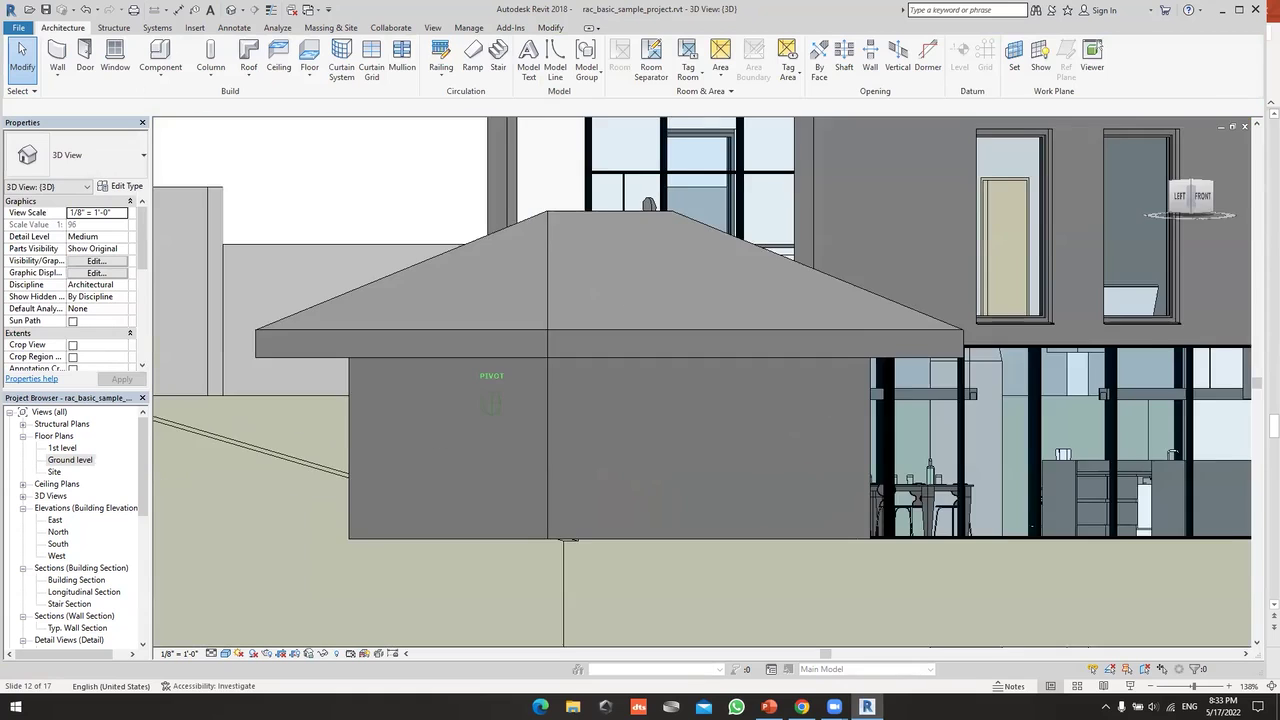
drag(1181, 195, 1140, 205)
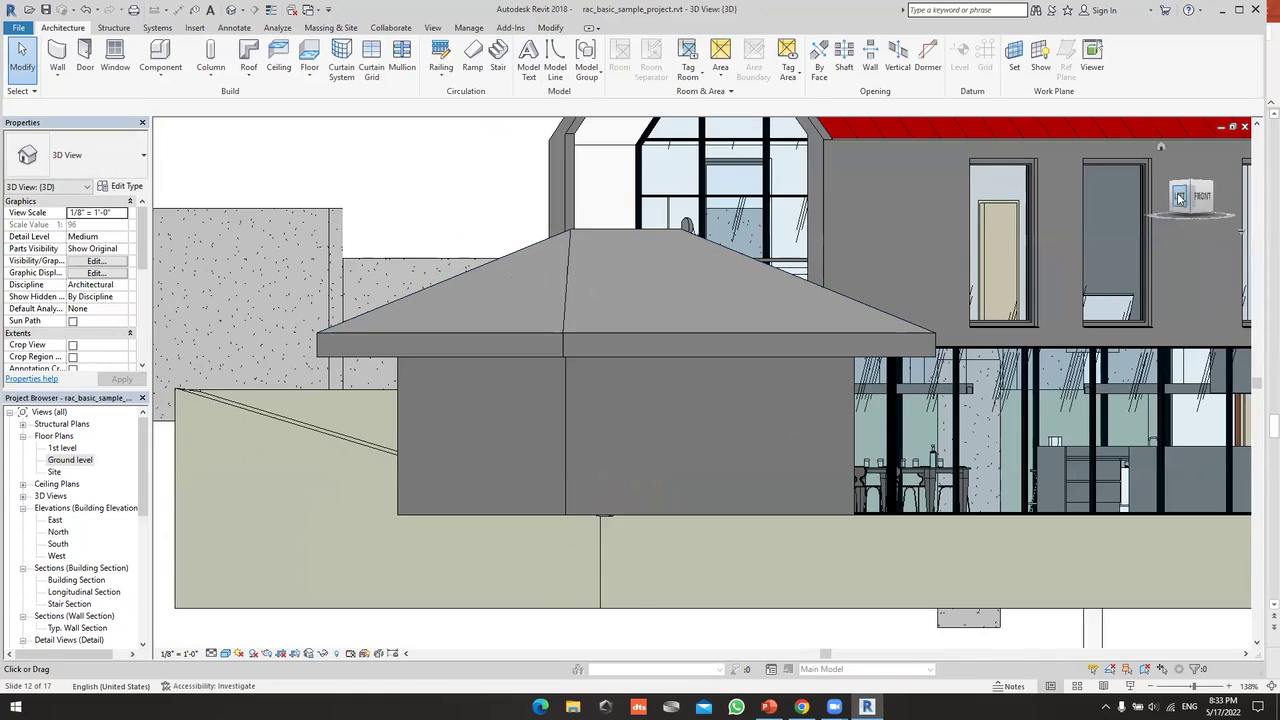
mouse_move(527, 397)
shift+middle_down()
mouse_move(600, 390)
mouse_move(540, 397)
mouse_move(595, 285)
shift+middle_up()
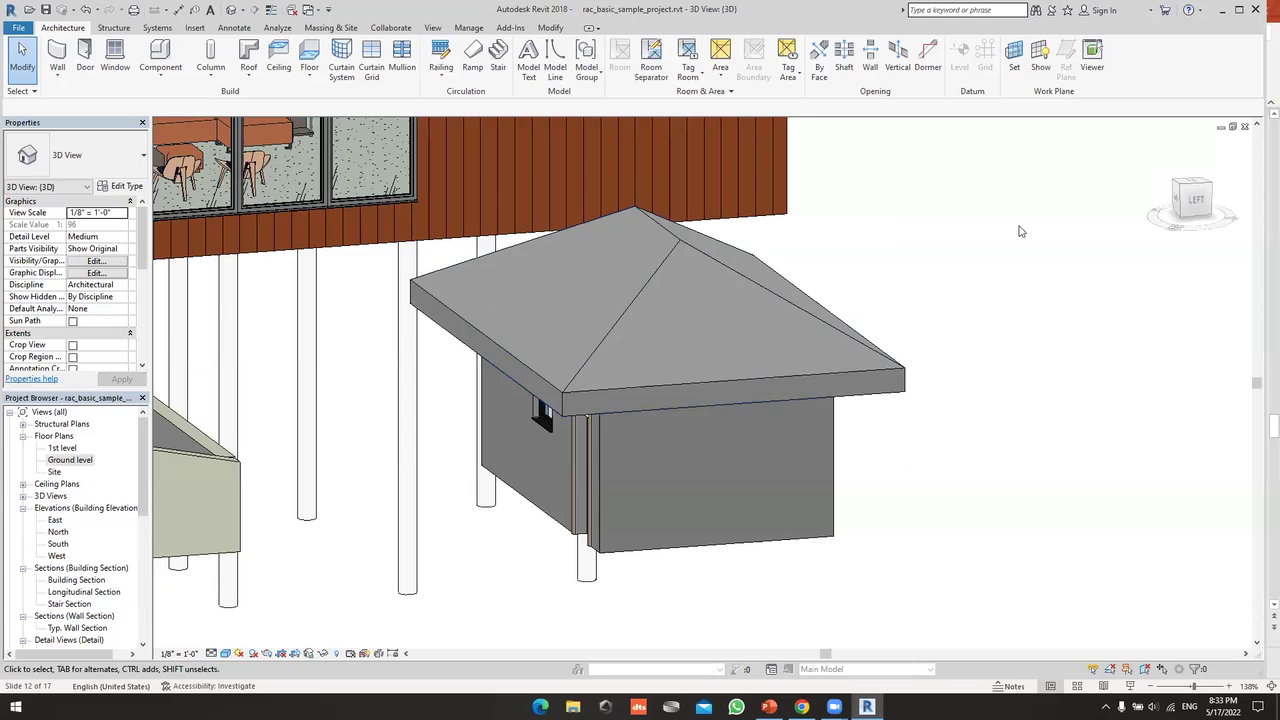
drag(1155, 197, 773, 292)
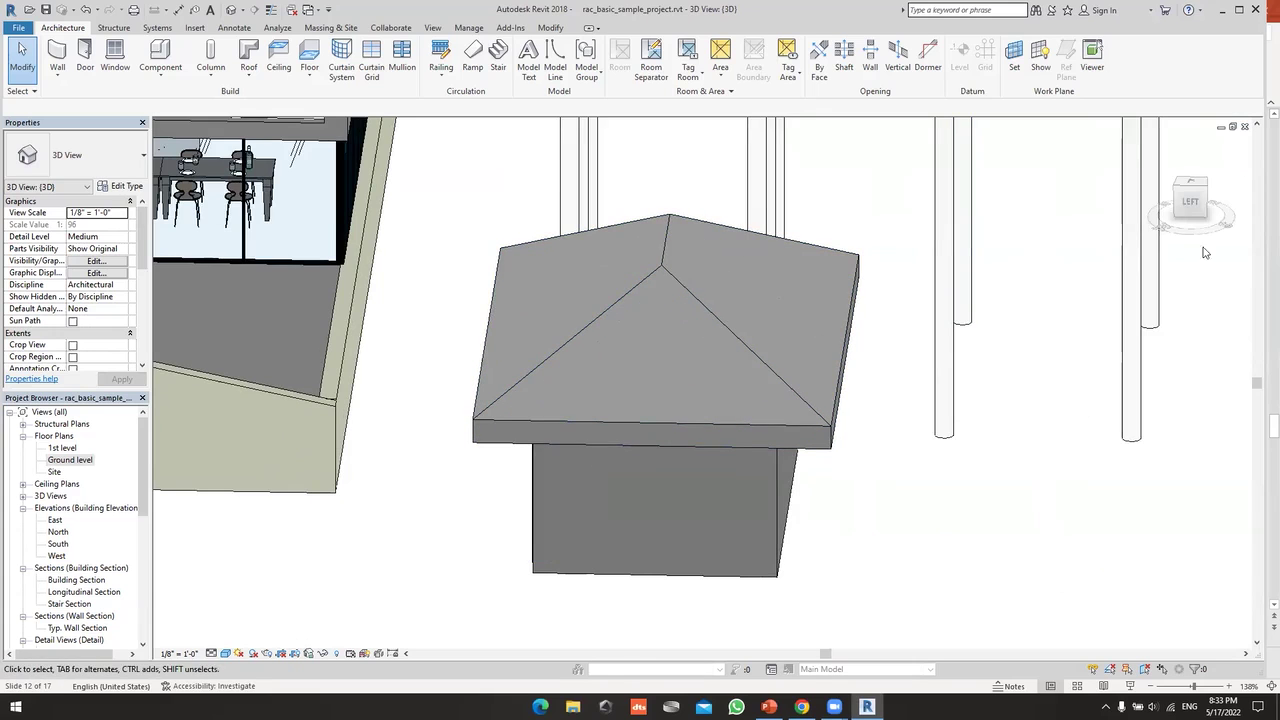
click(1193, 203)
shift+middle_drag(660, 367, 616, 367)
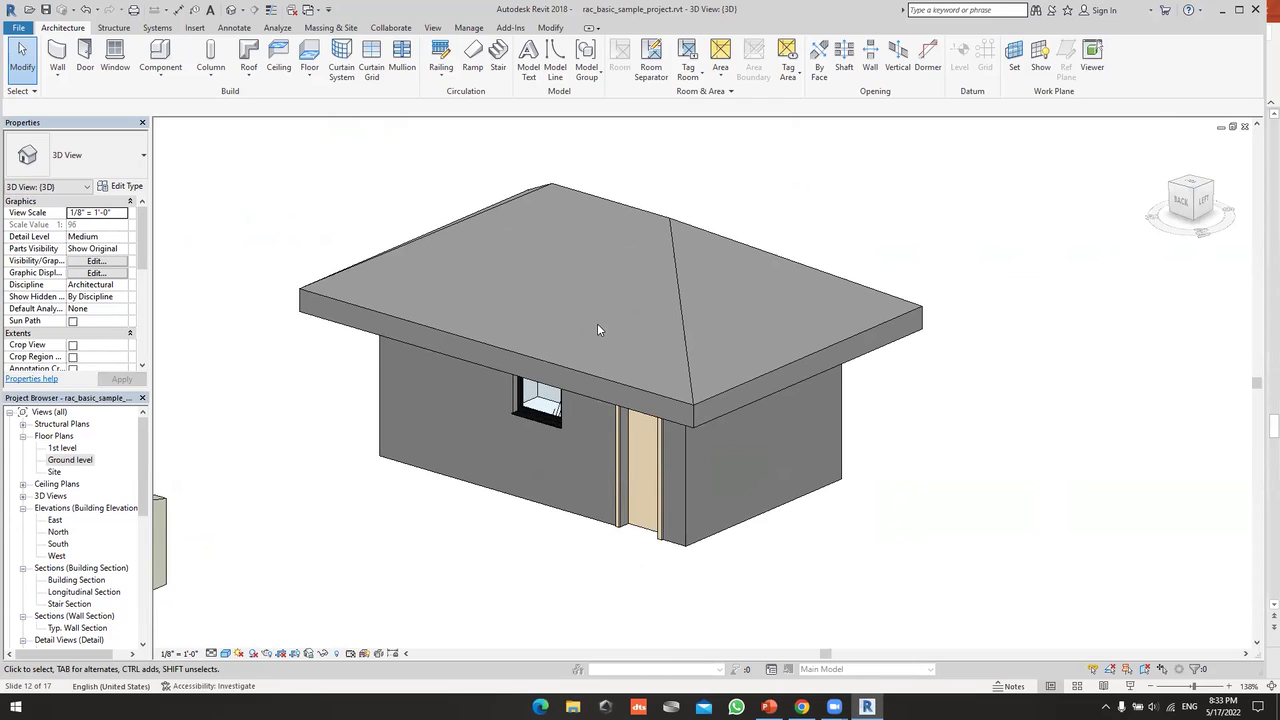
- Start a roof fascia and set its type profile to M_Fascia-Flat : 19 x 235mm
click(311, 78)
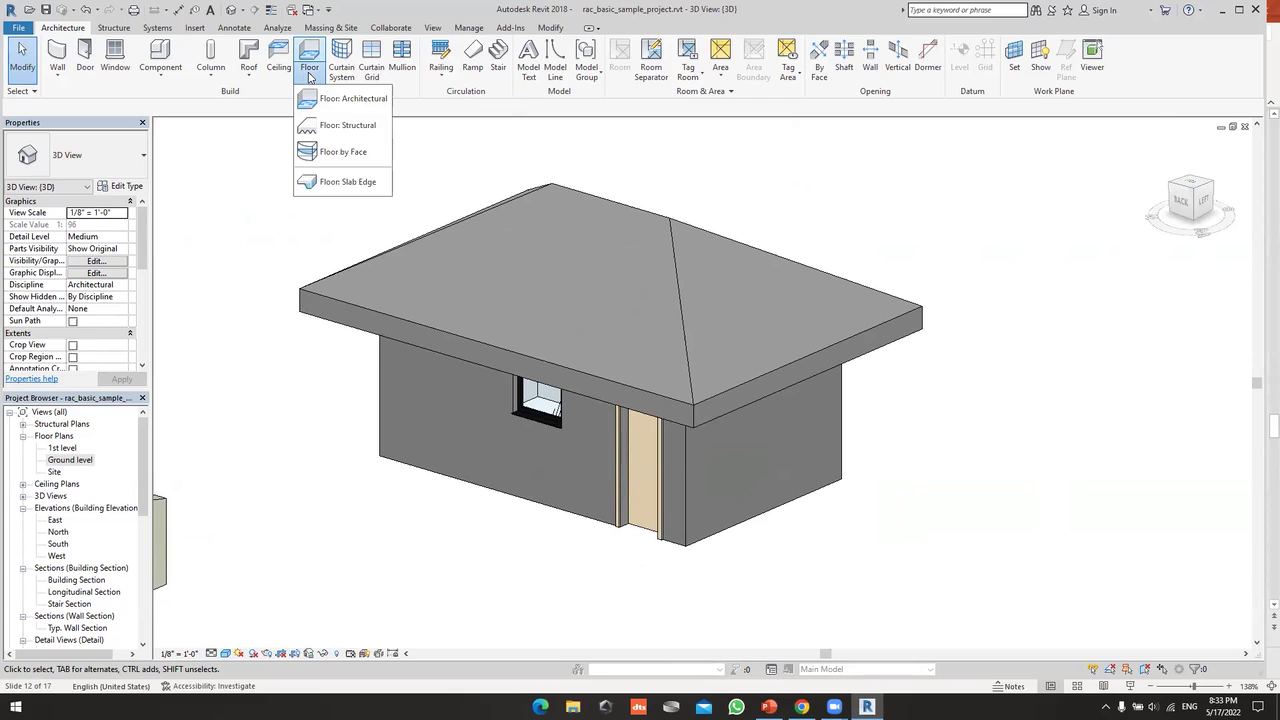
click(251, 73)
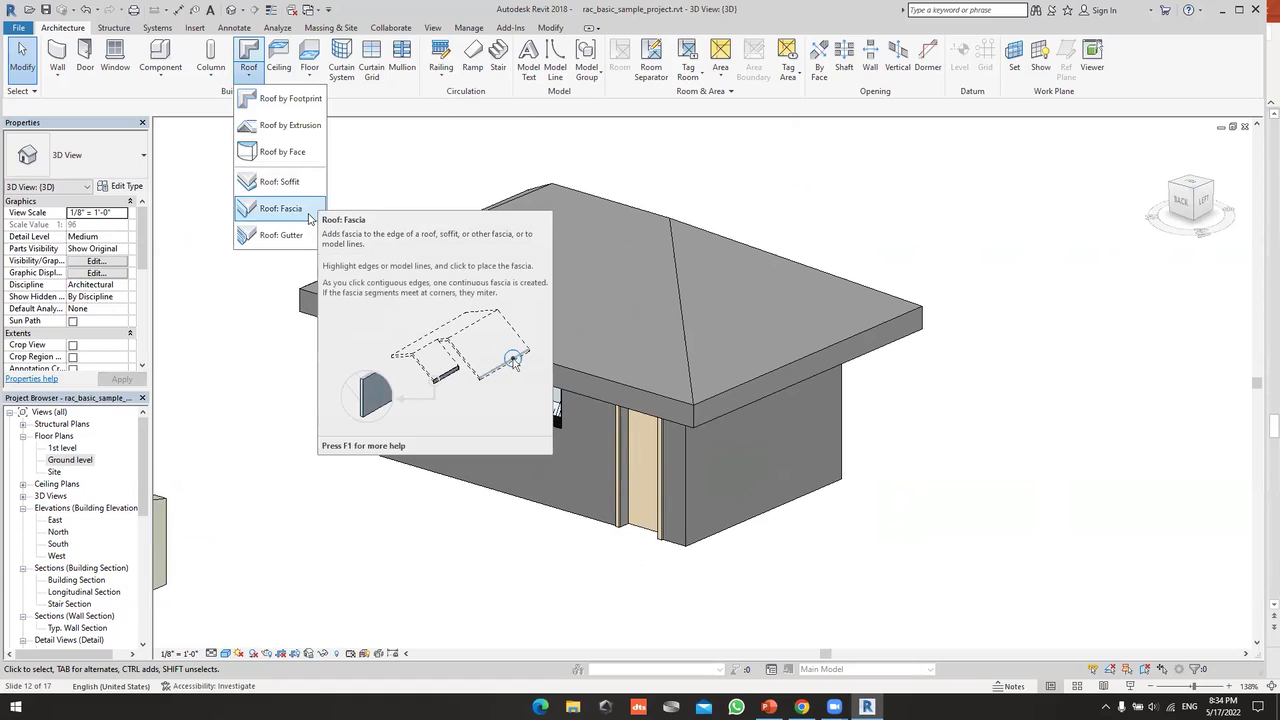
click(310, 218)
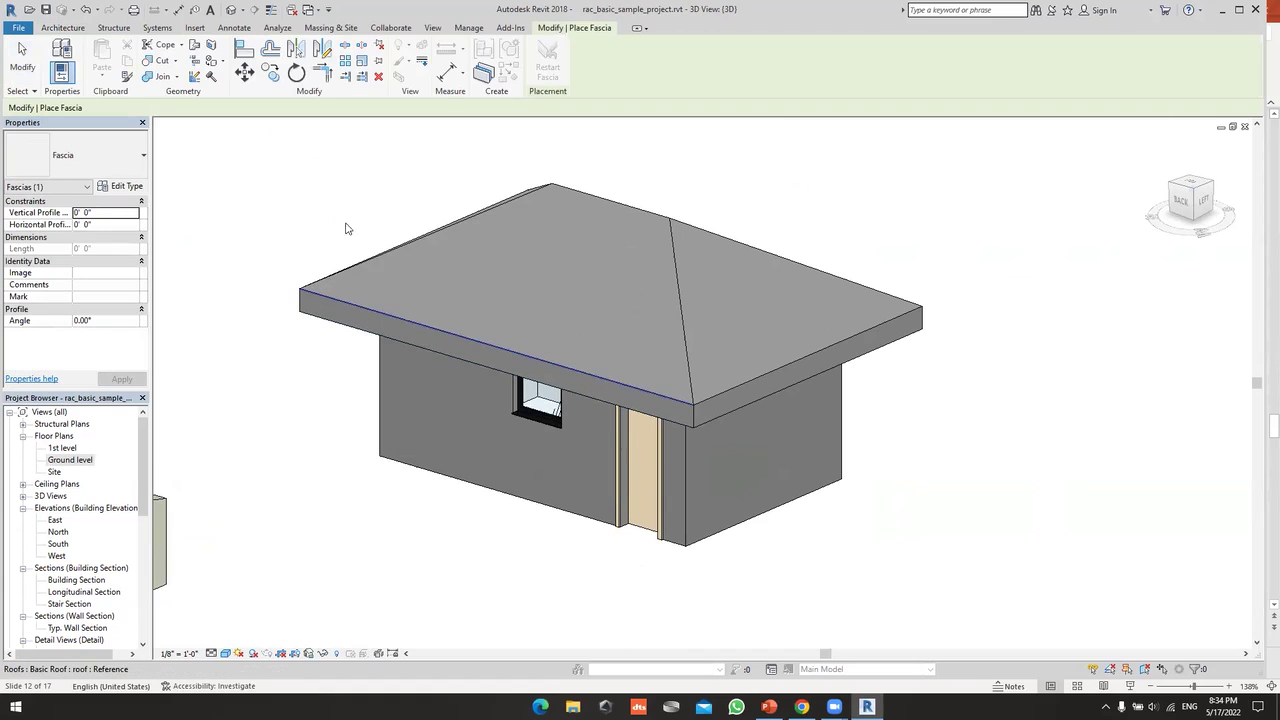
click(120, 187)
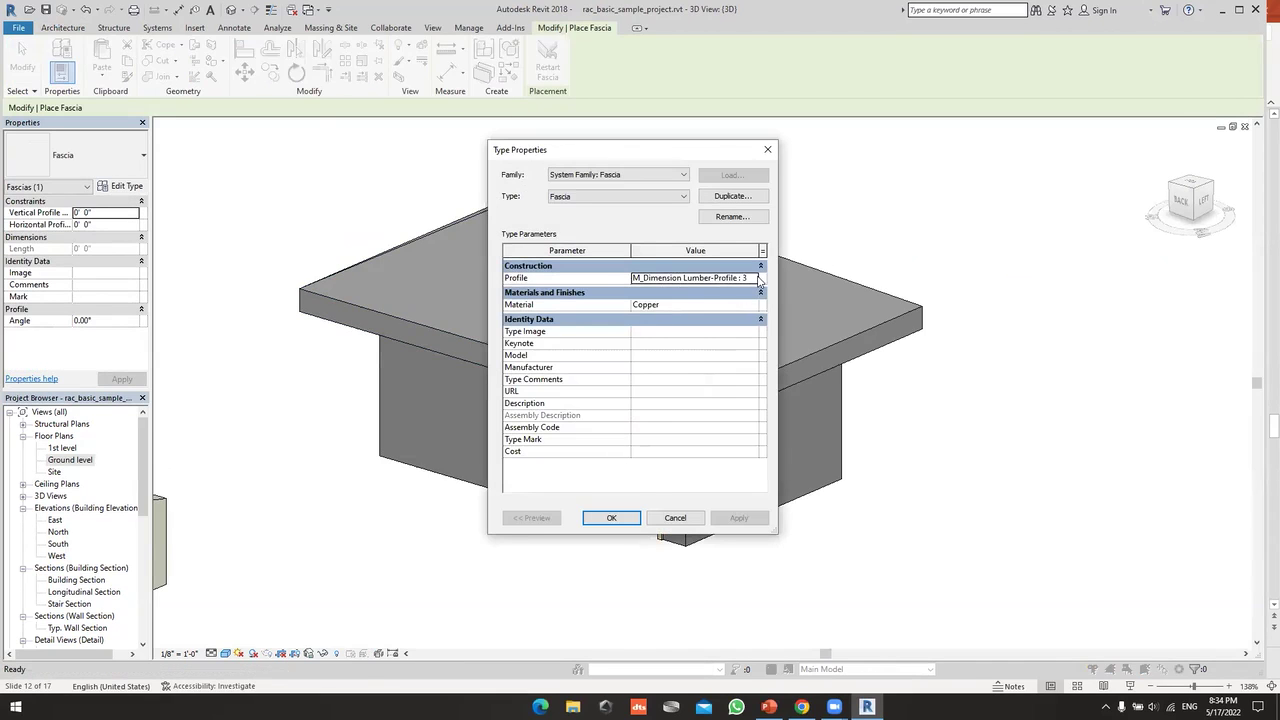
click(758, 282)
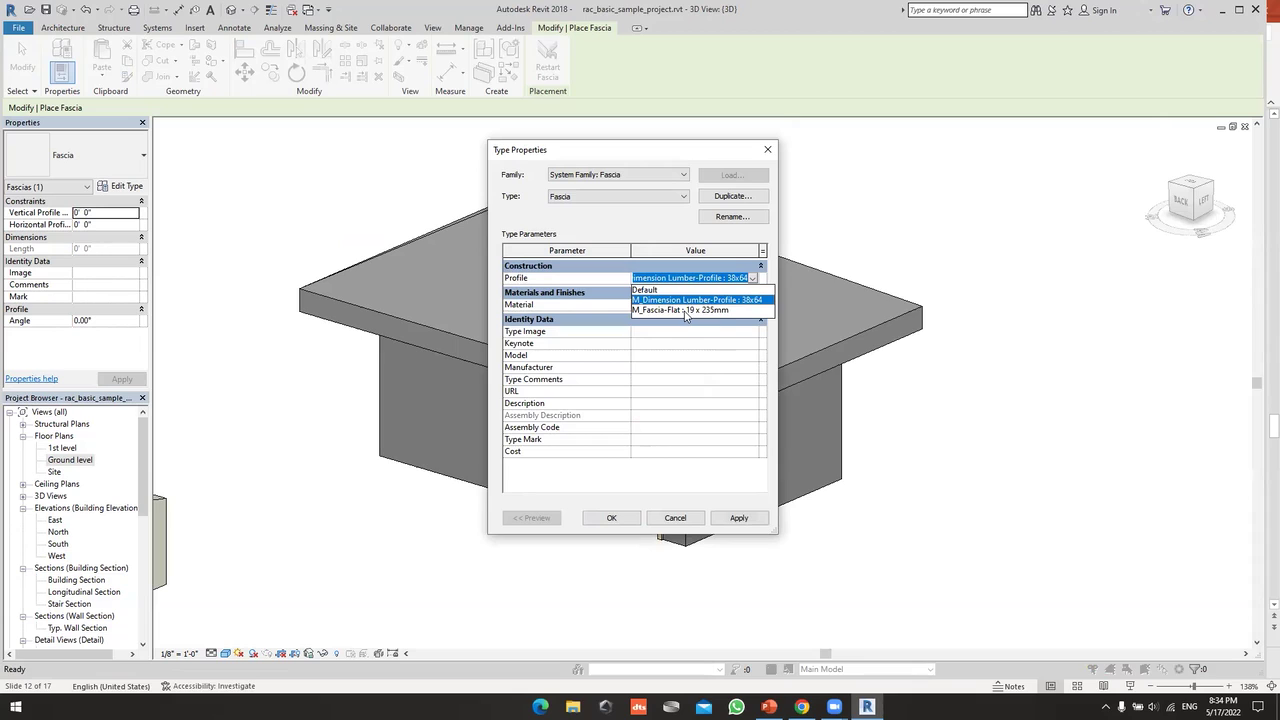
click(678, 311)
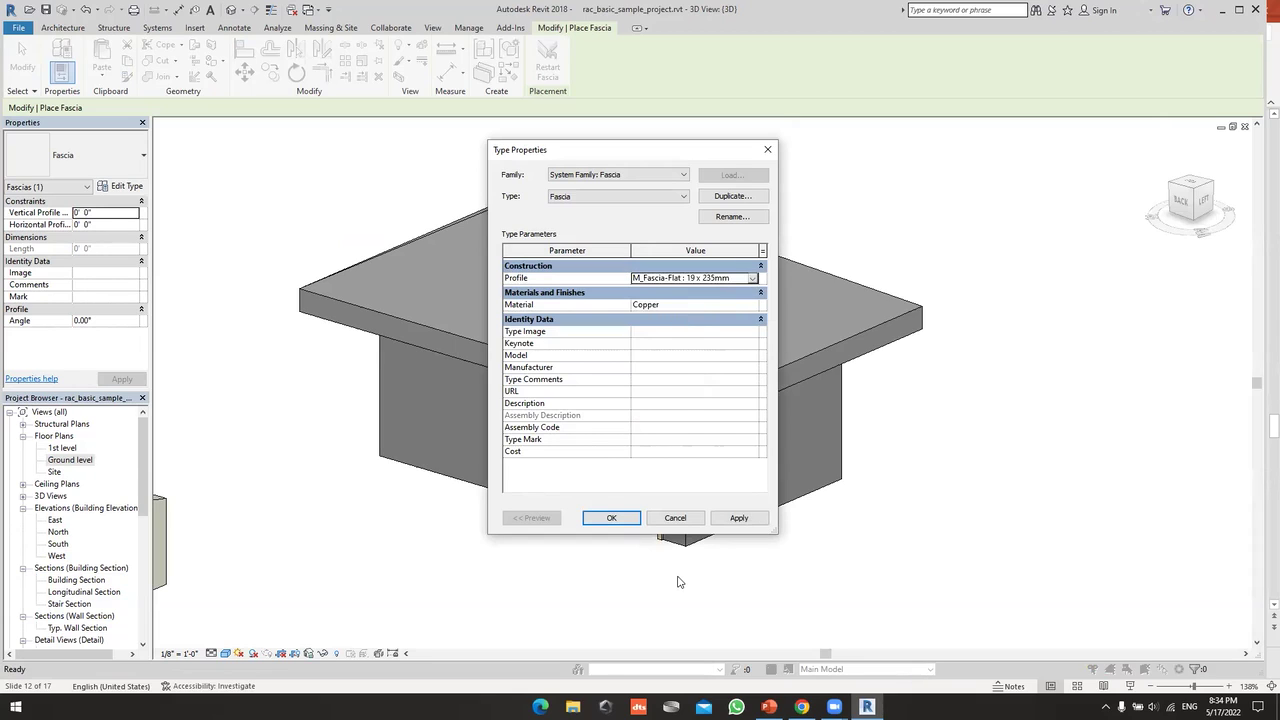
click(612, 518)
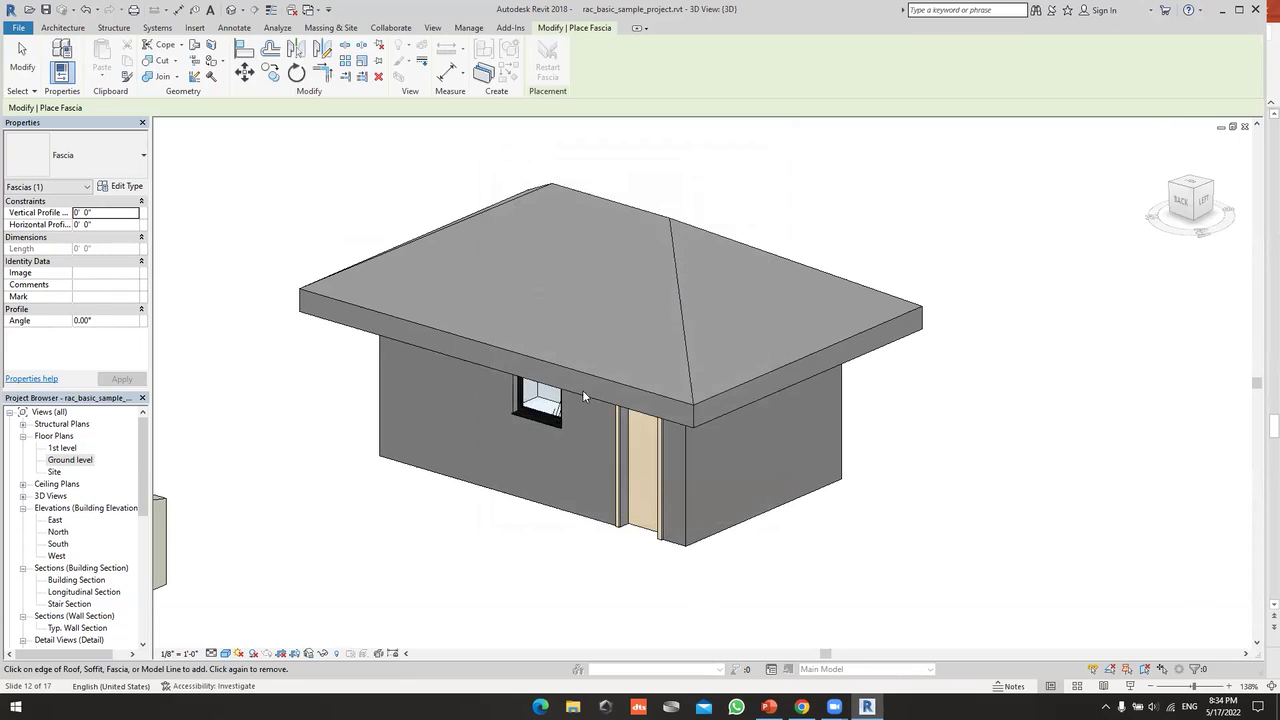
- Add the fascia along all four roof edges, rotating the view to reach each one
scroll(657, 379, up, 1)
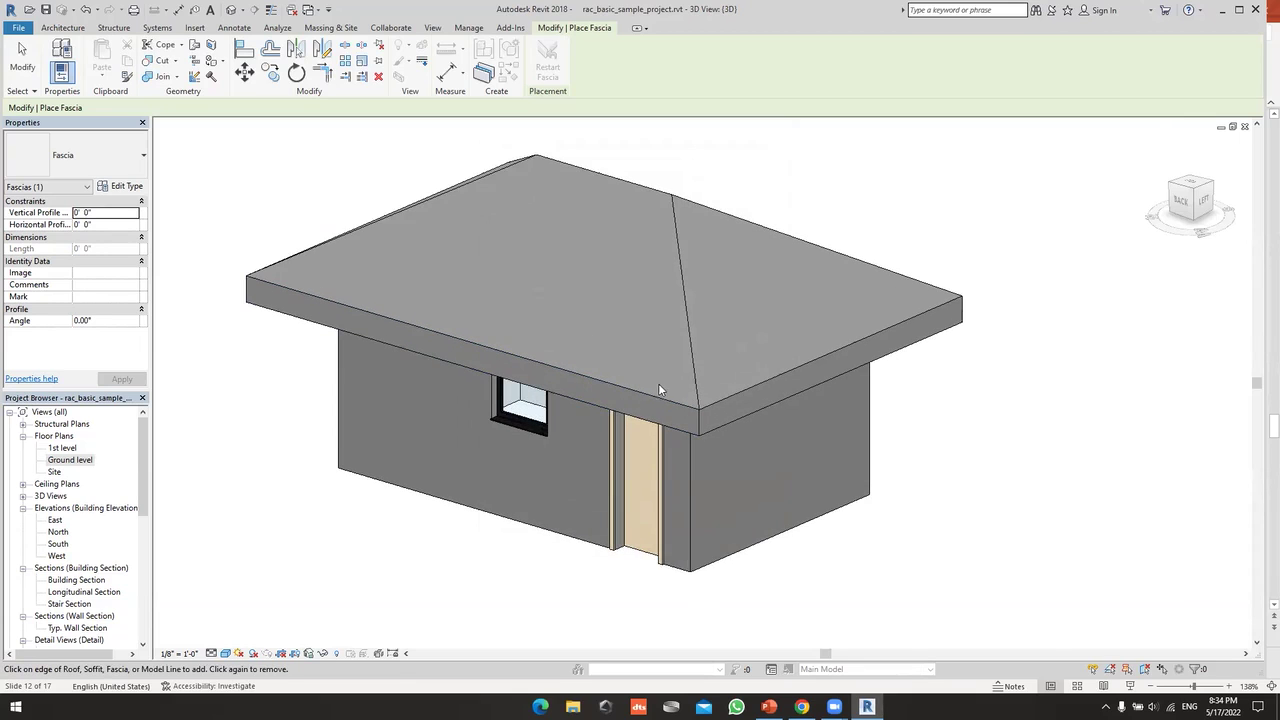
scroll(658, 383, up, 2)
scroll(608, 383, up, 2)
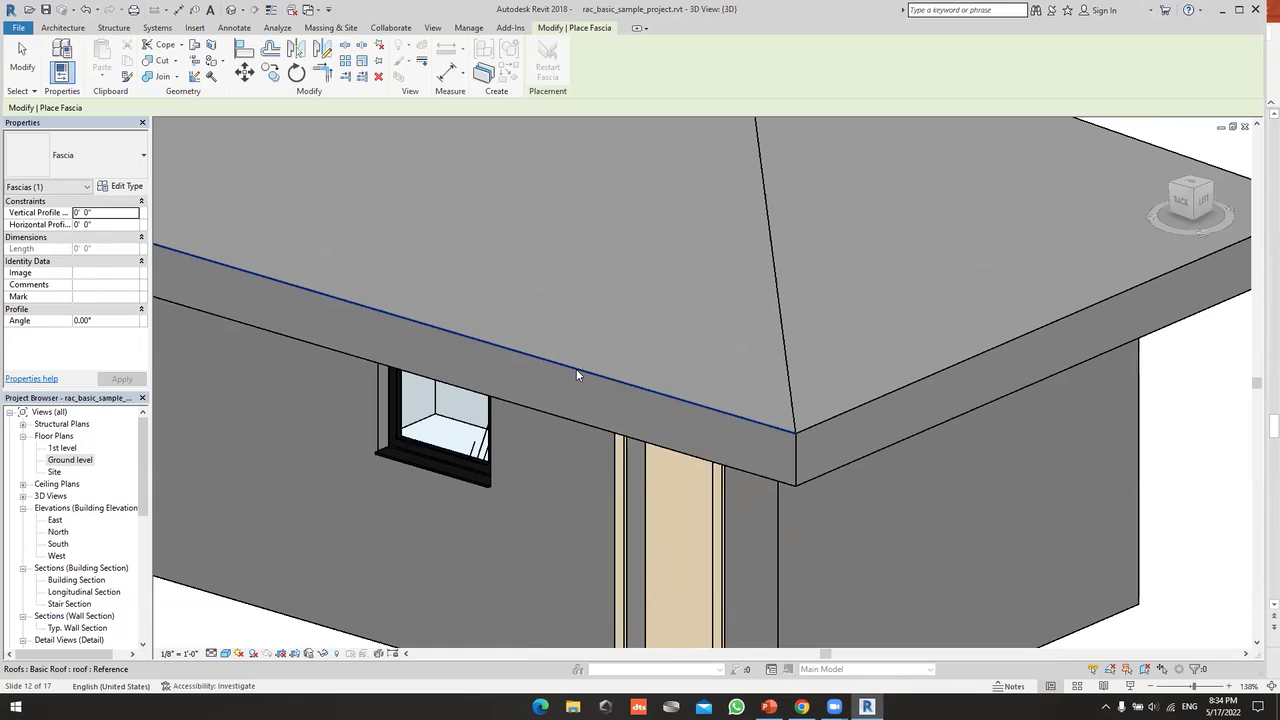
click(576, 375)
scroll(586, 383, down, 2)
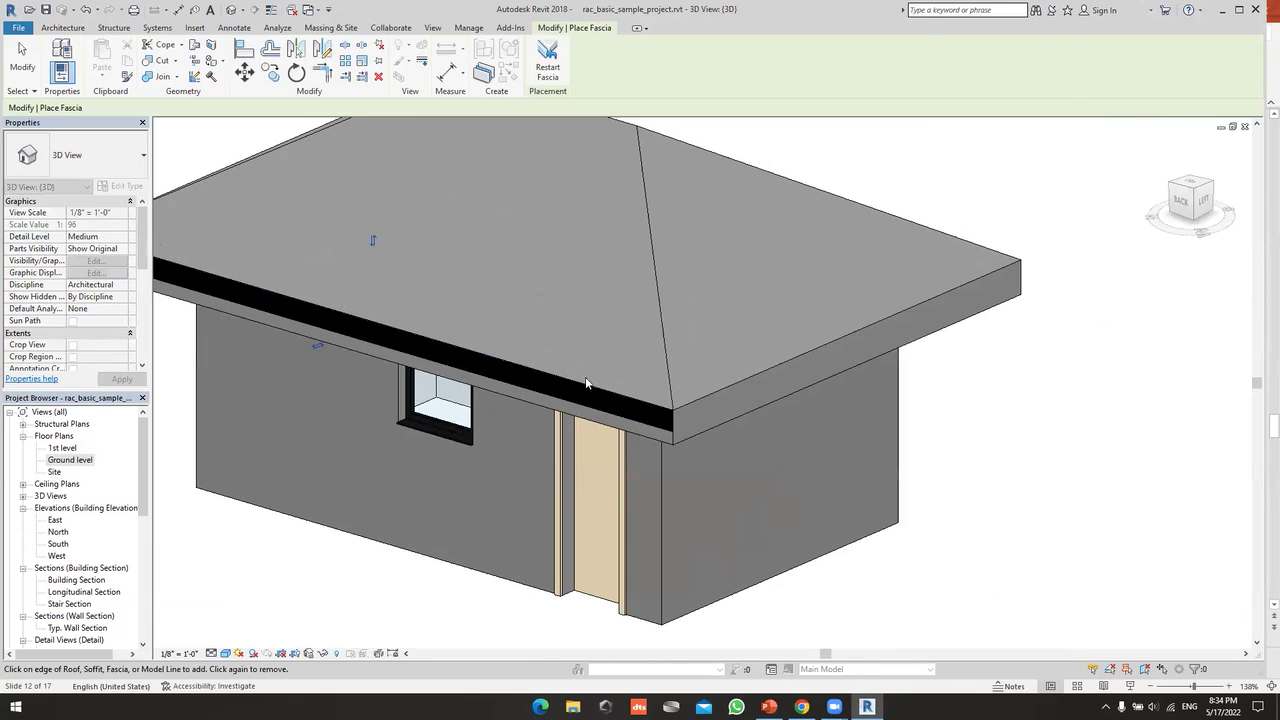
click(714, 391)
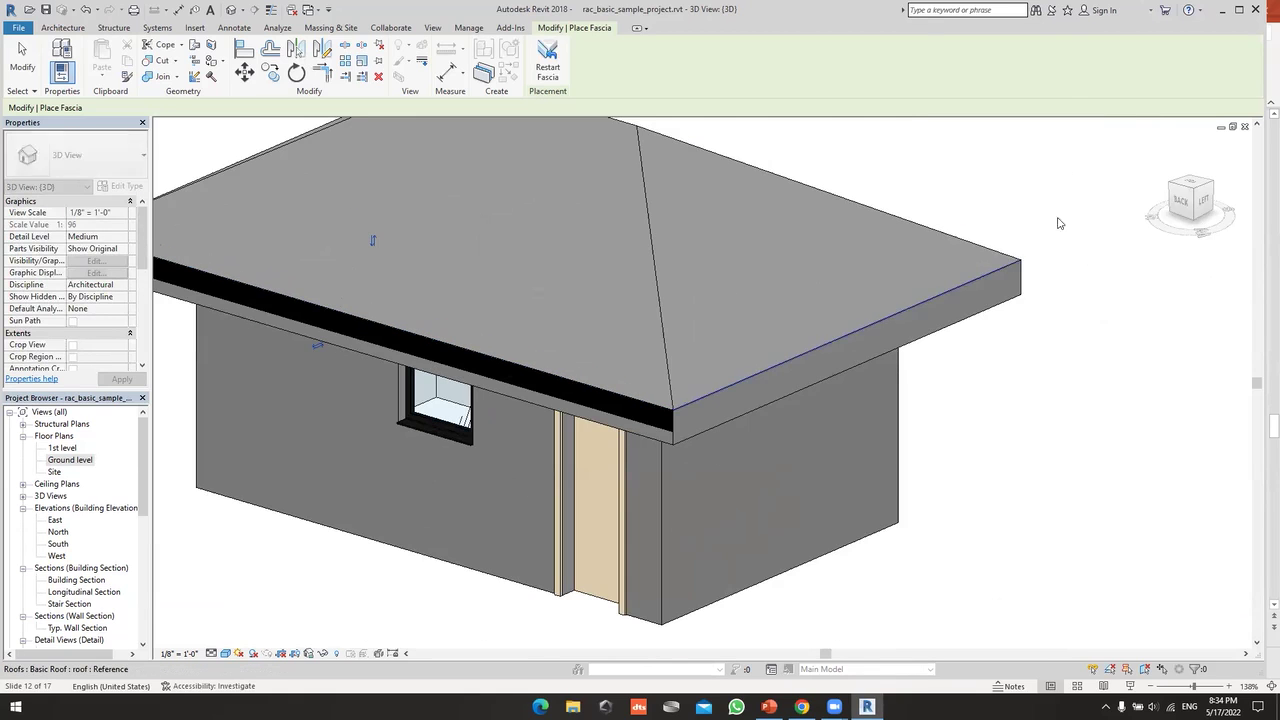
click(1208, 208)
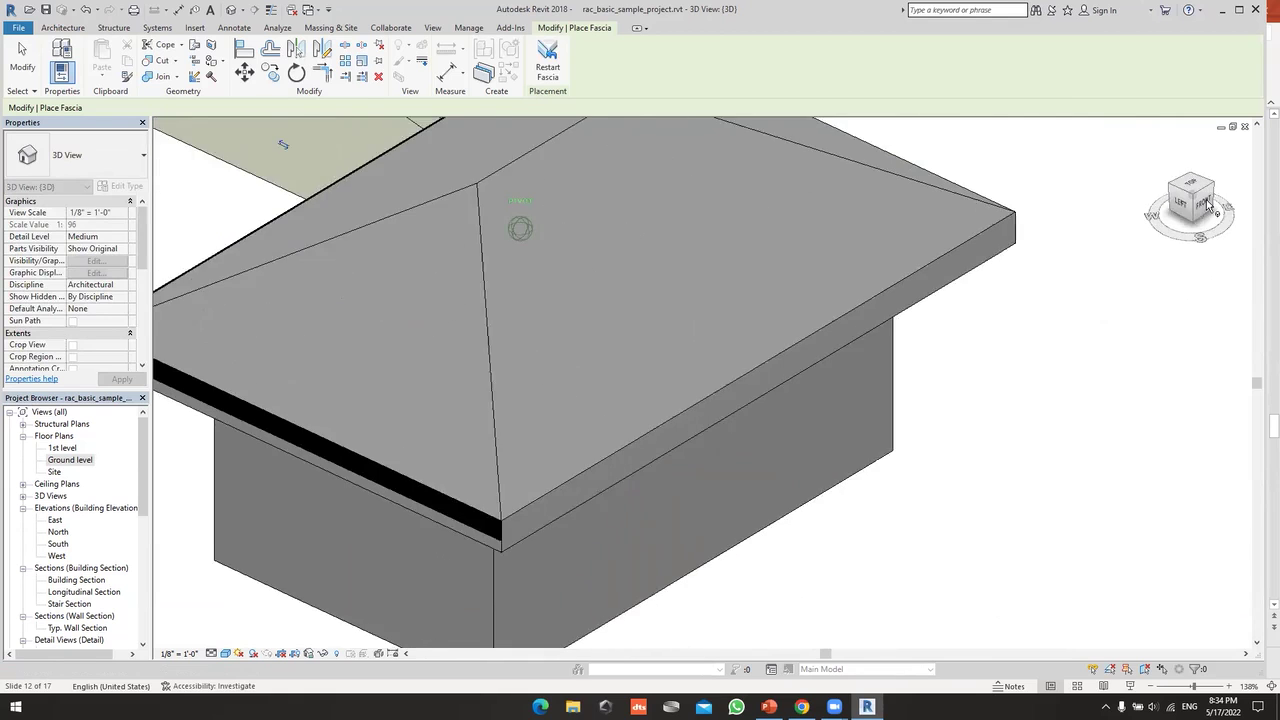
click(774, 362)
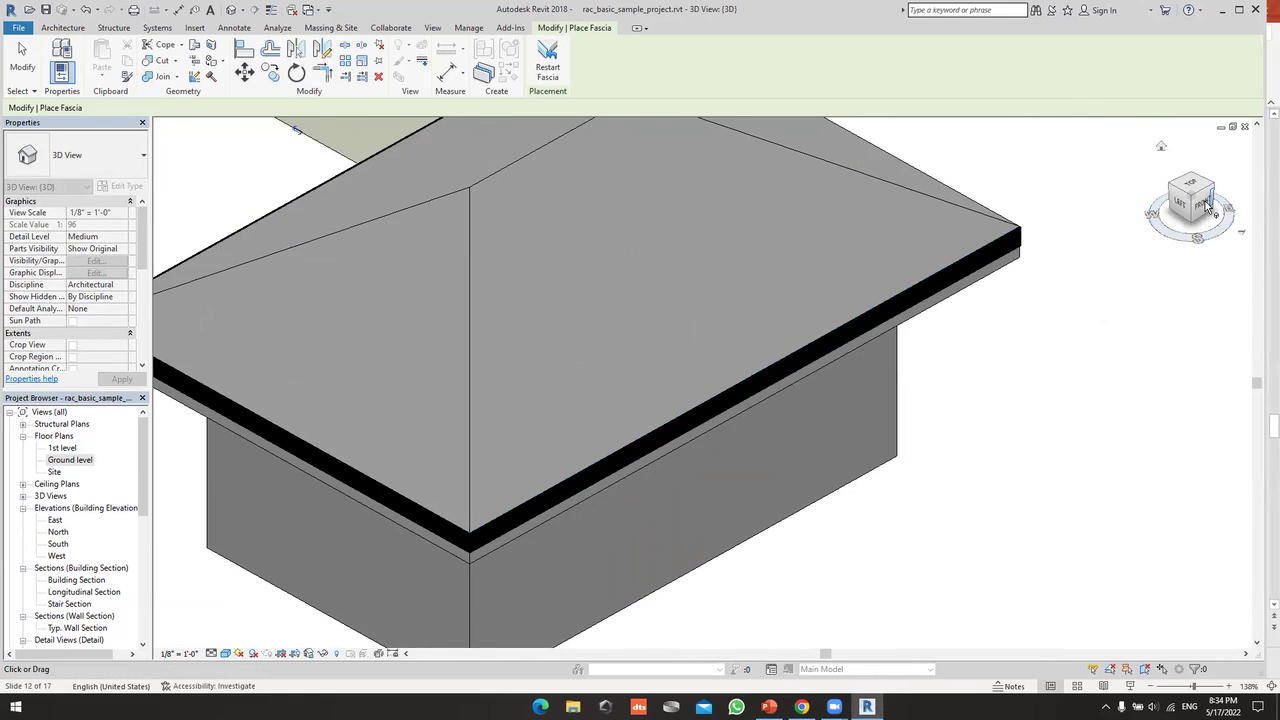
click(1207, 205)
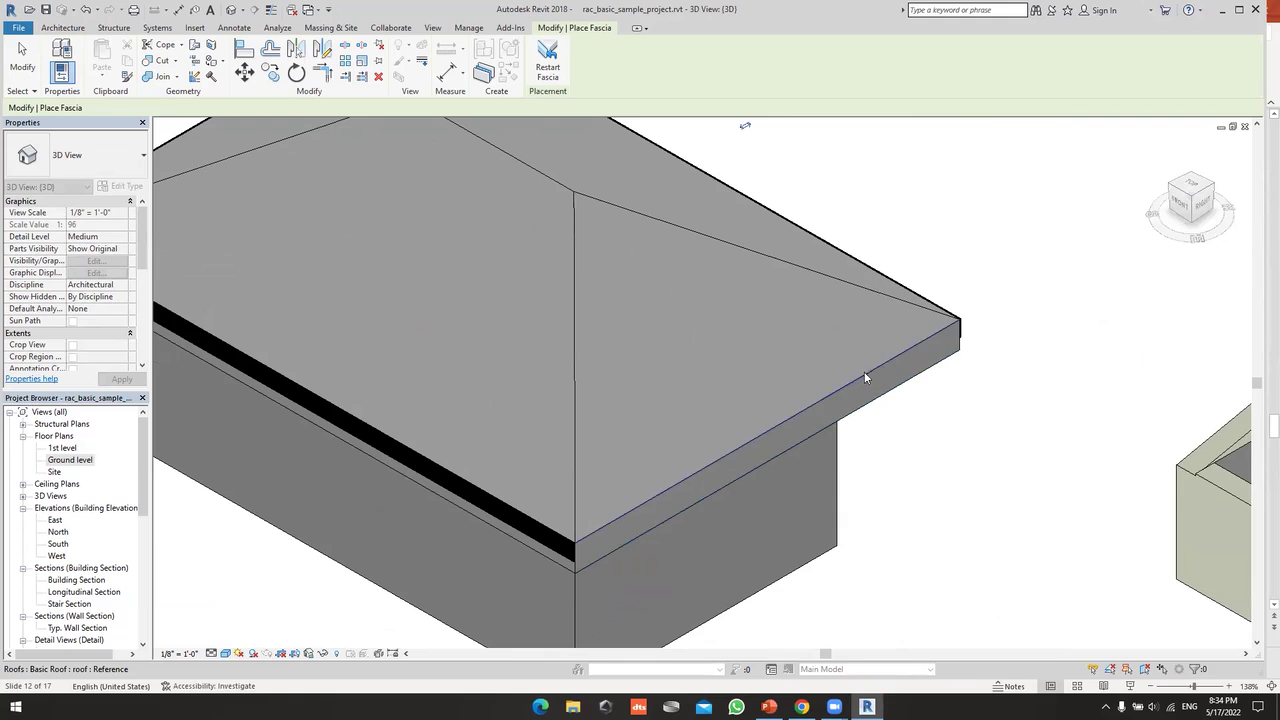
click(866, 377)
scroll(1040, 347, down, 3)
mouse_move(771, 148)
shift+middle_down()
mouse_move(647, 256)
mouse_move(560, 256)
shift+middle_up()
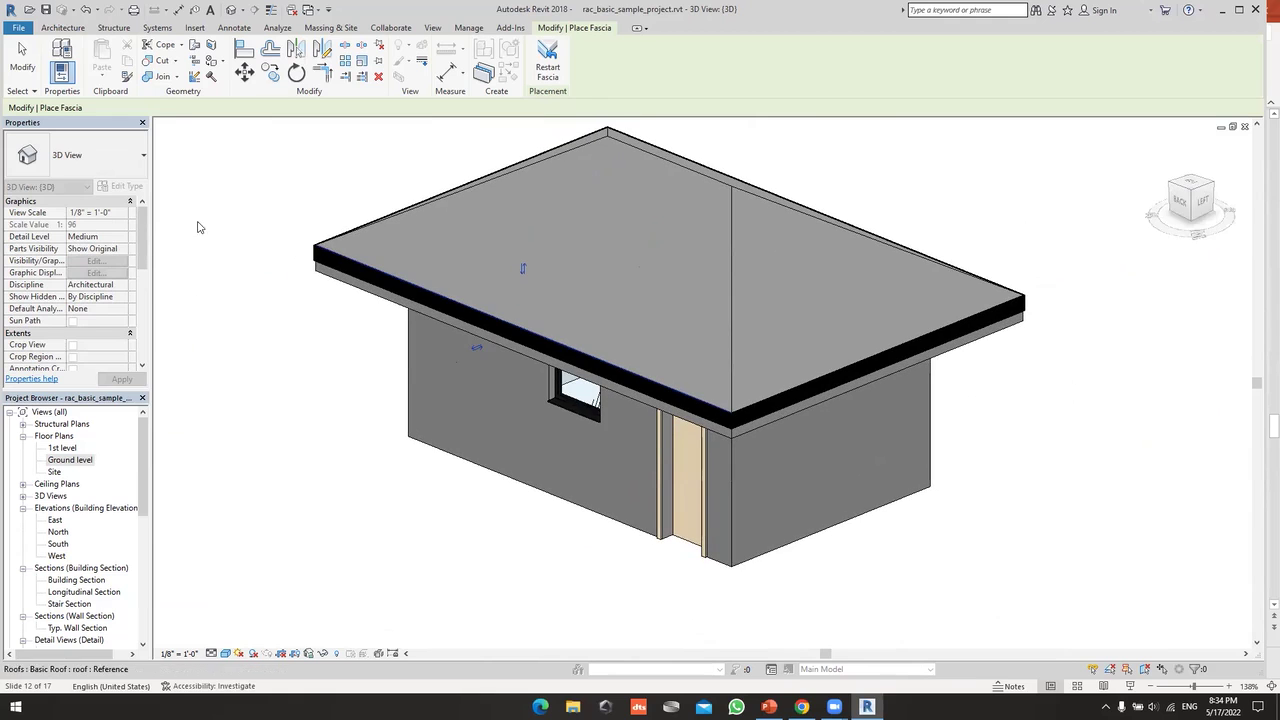
click(75, 28)
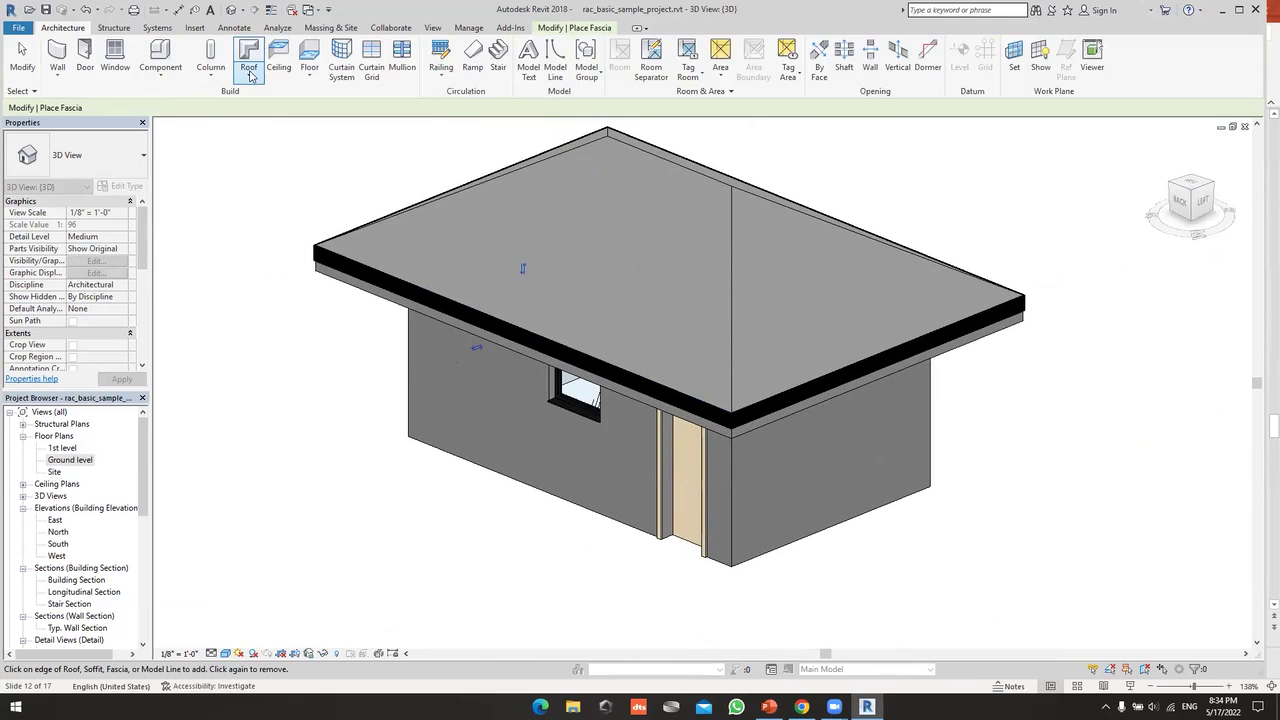
- Start a roof gutter and set its type material to Door - Frame/Mullion
click(250, 76)
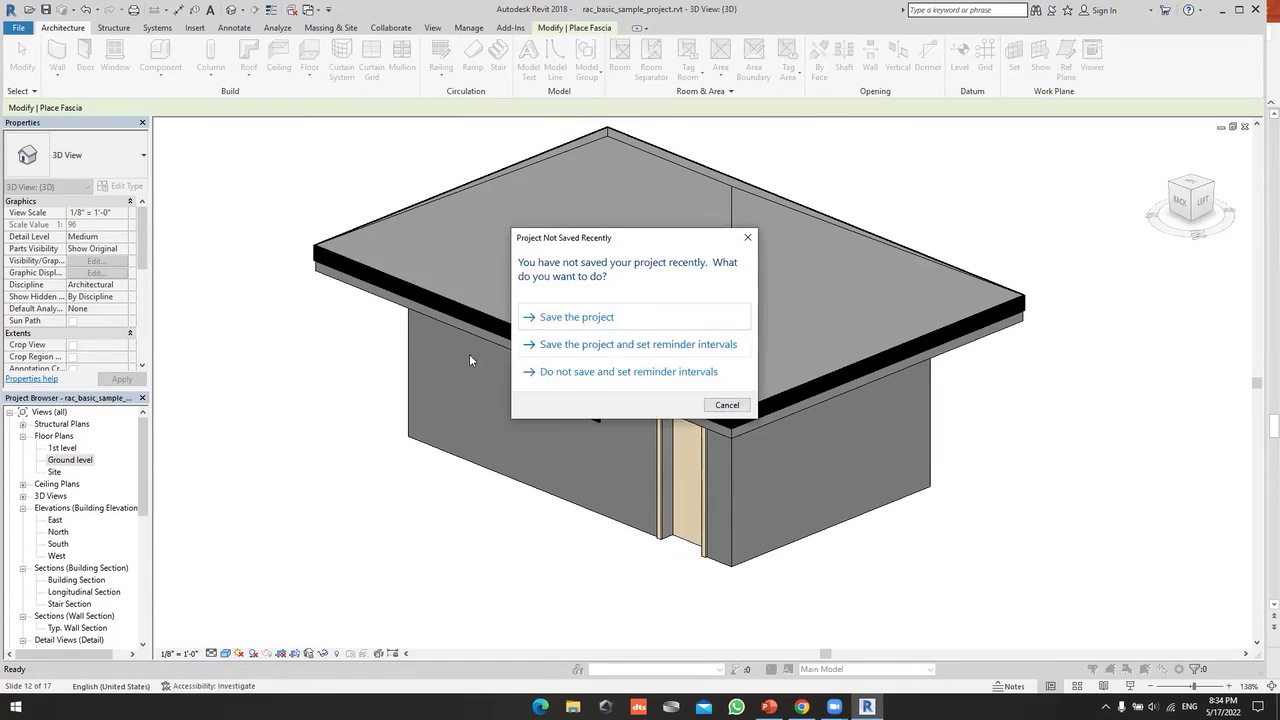
key(Escape)
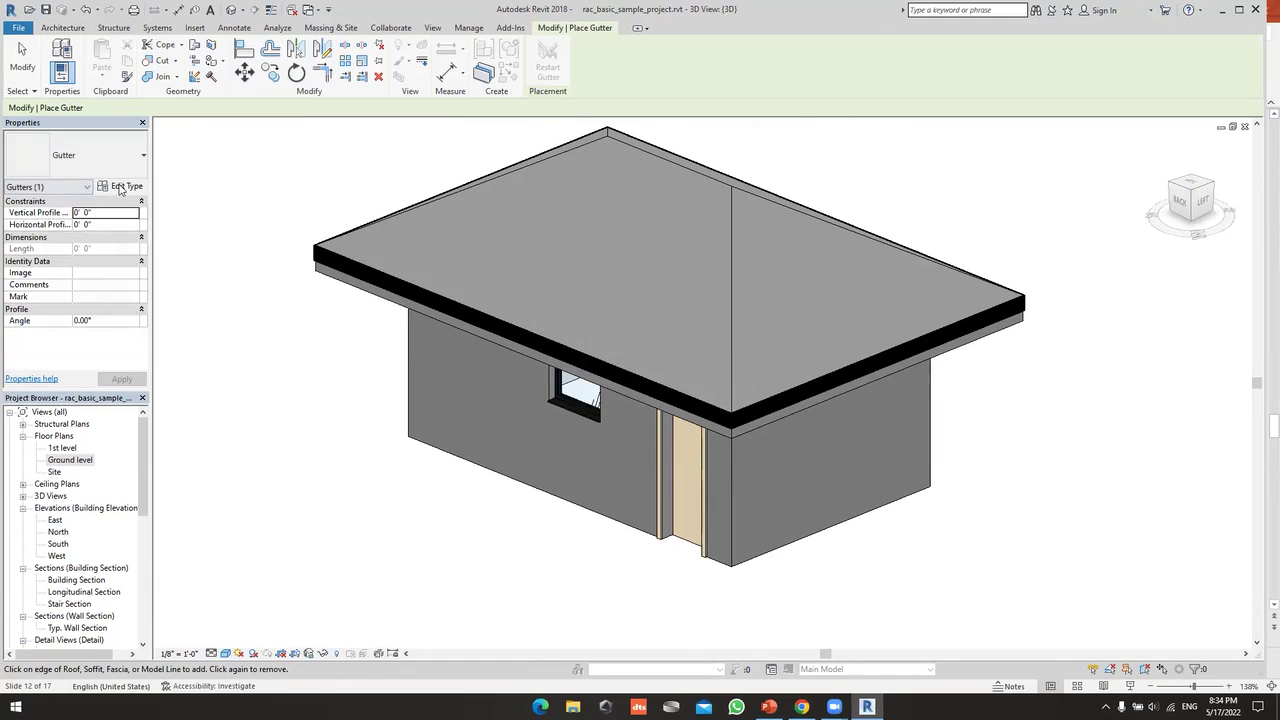
click(122, 186)
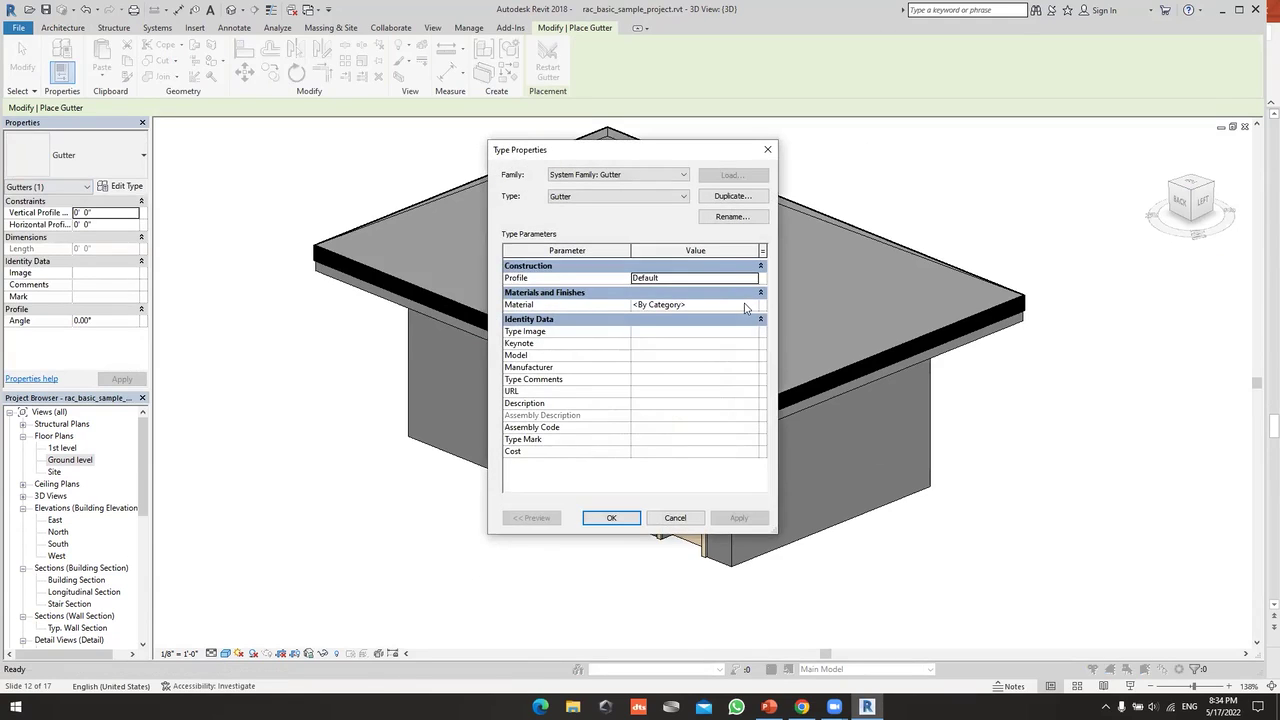
click(745, 305)
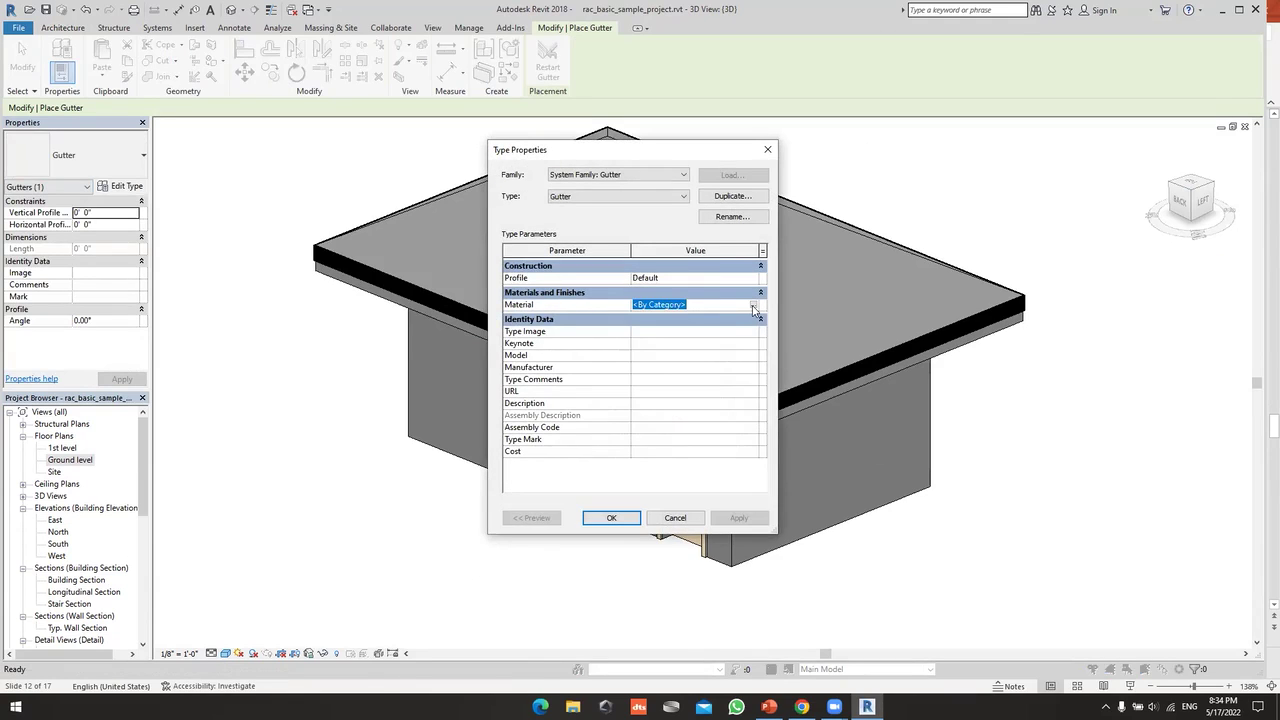
click(753, 305)
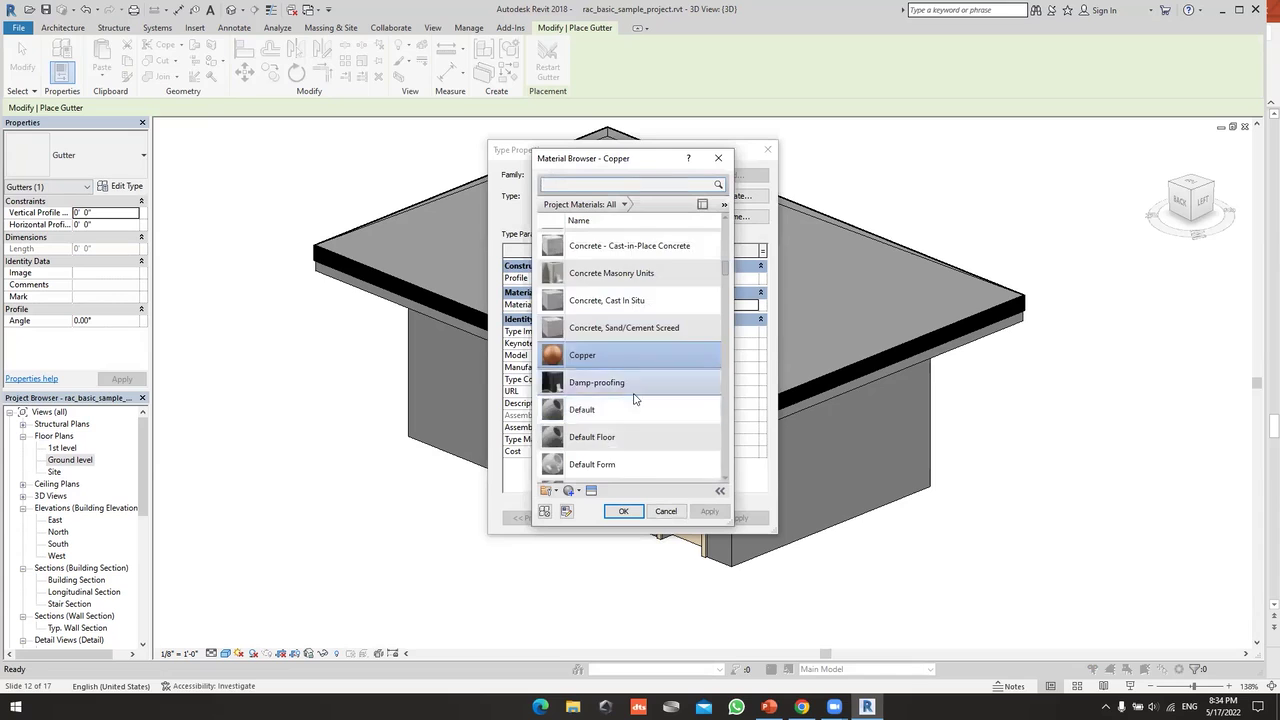
scroll(634, 400, down, 3)
scroll(634, 400, down, 3)
scroll(634, 398, down, 2)
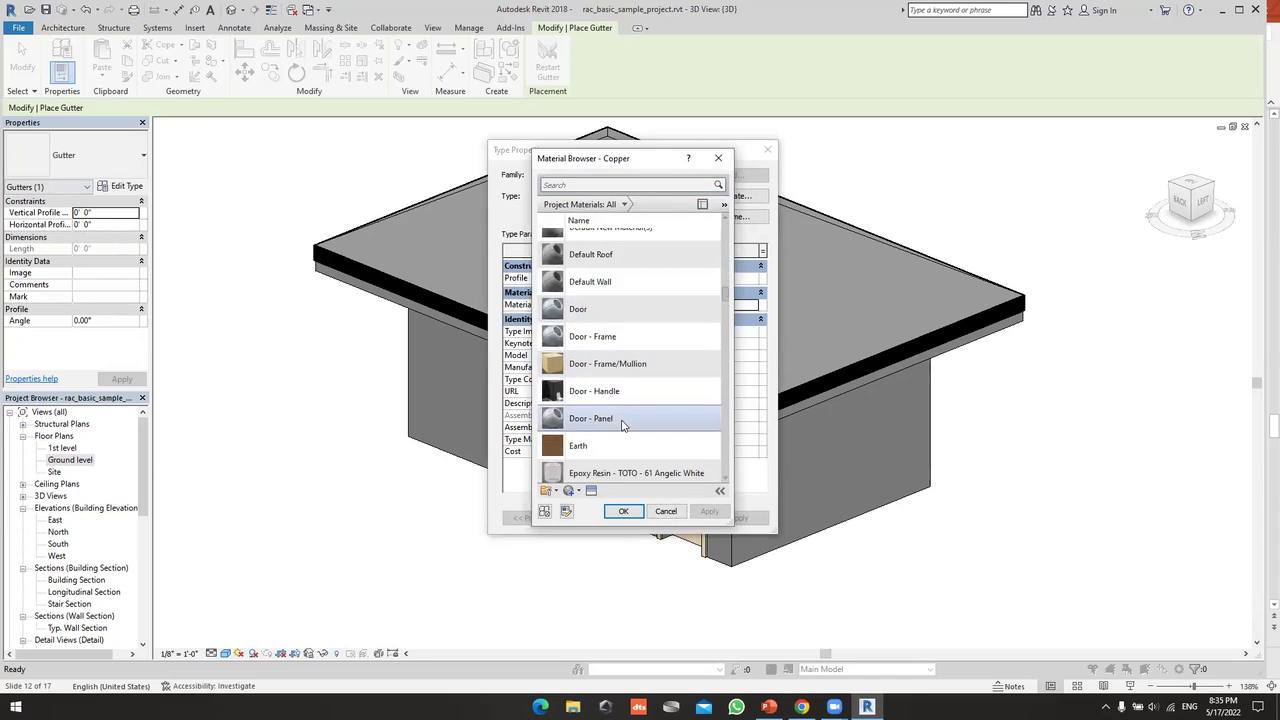
click(650, 362)
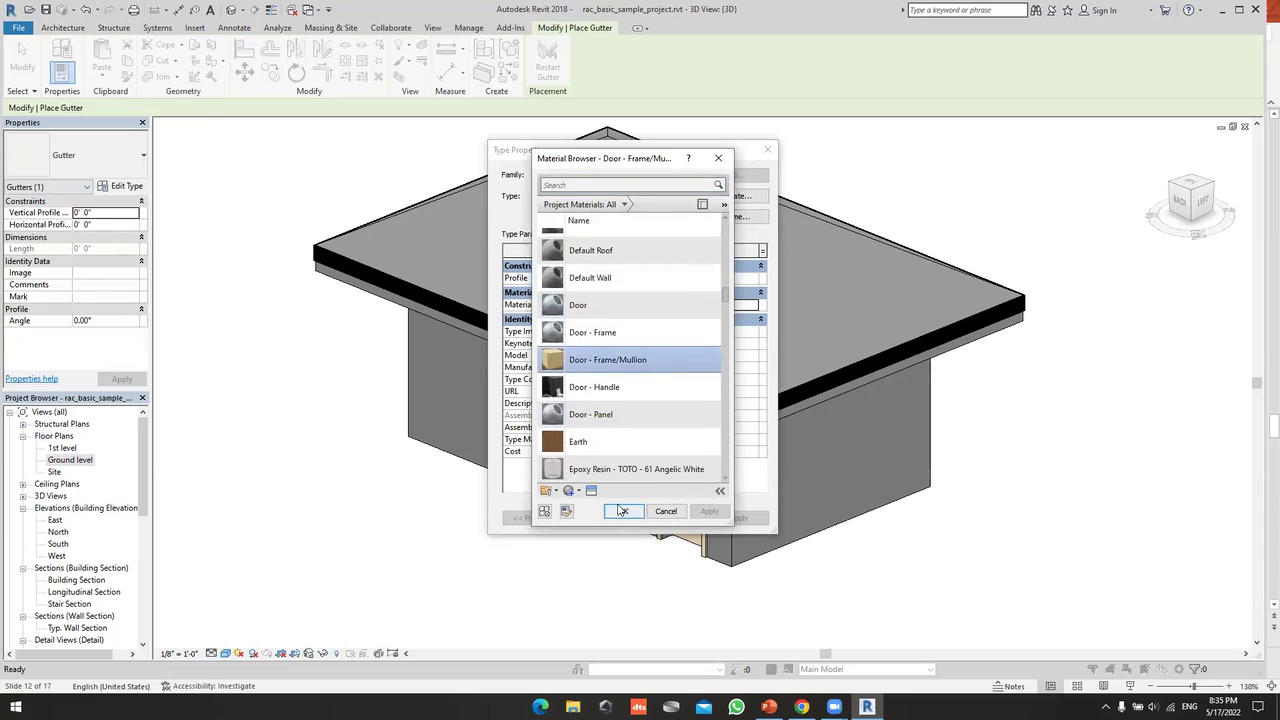
click(622, 511)
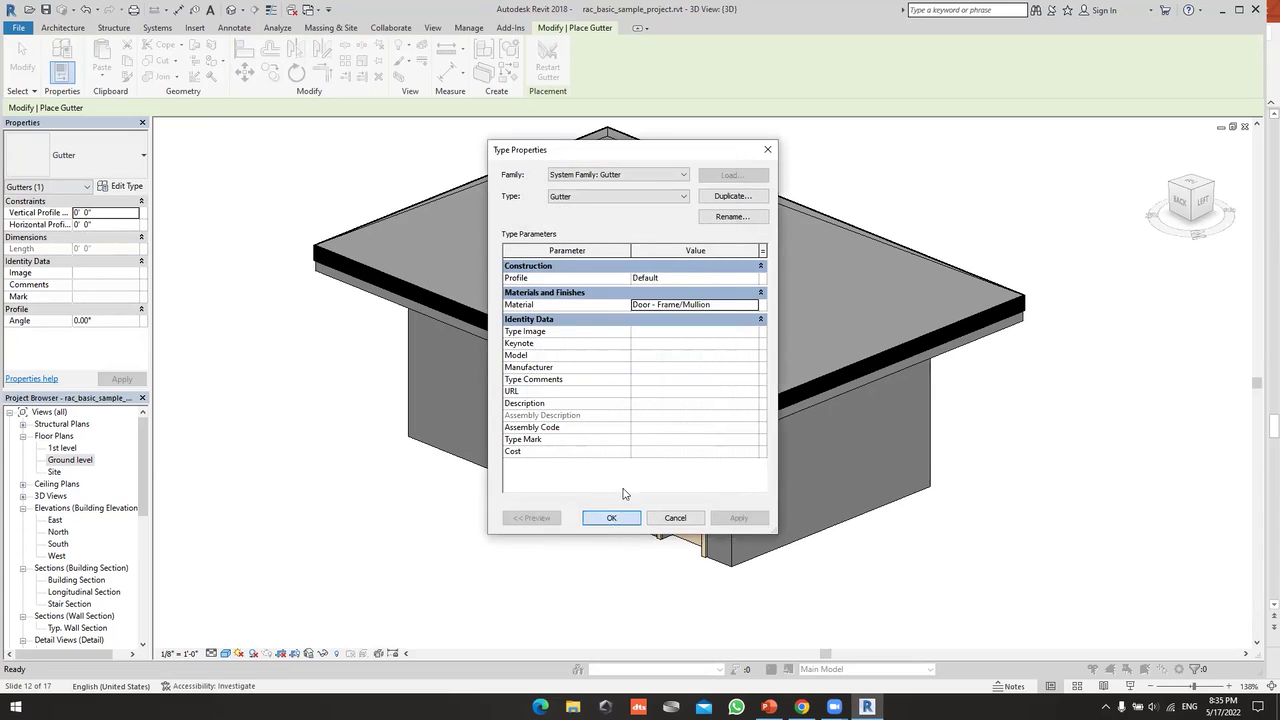
click(611, 517)
scroll(861, 387, up, 2)
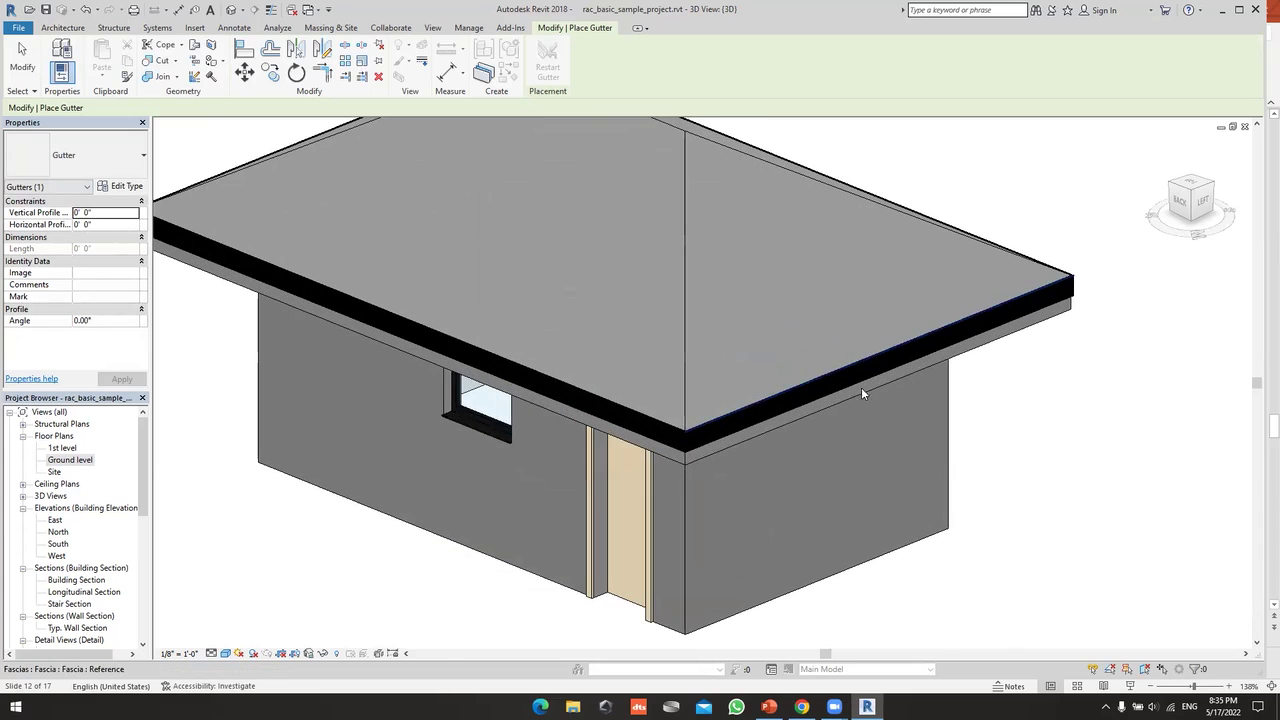
- Add gutters along the right, left and front roof edges, orbiting around the house
click(776, 398)
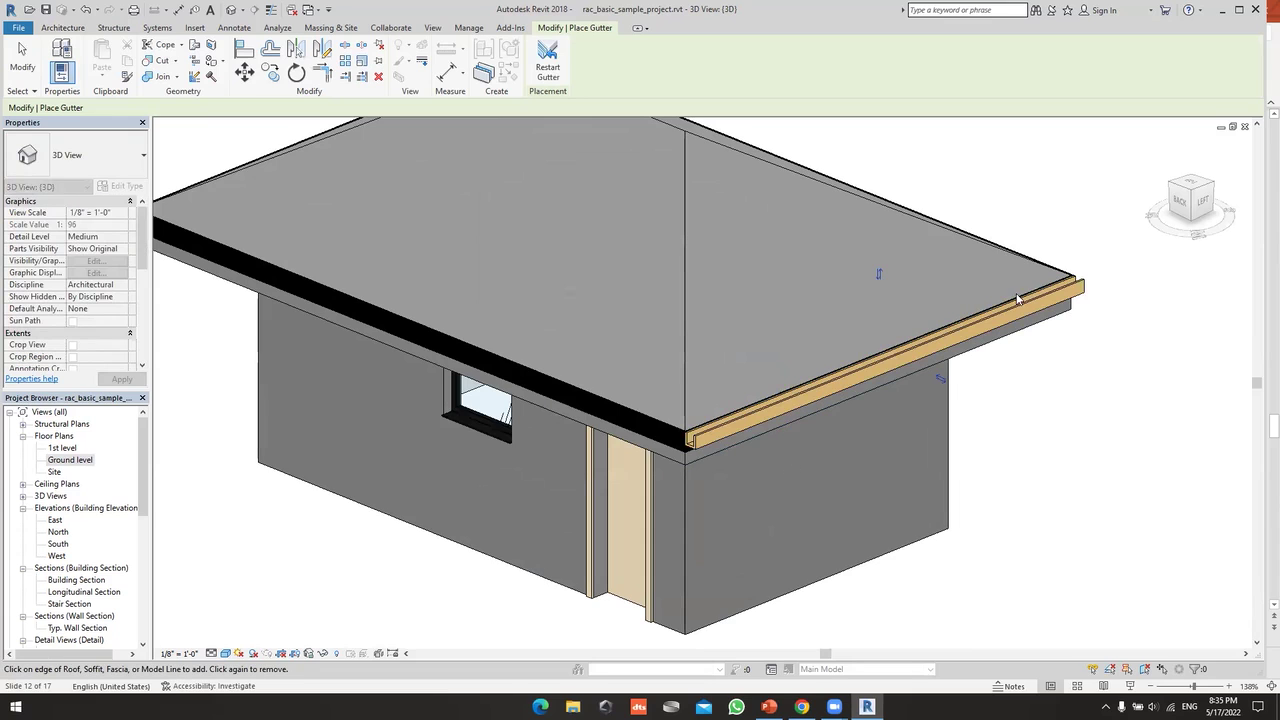
click(638, 411)
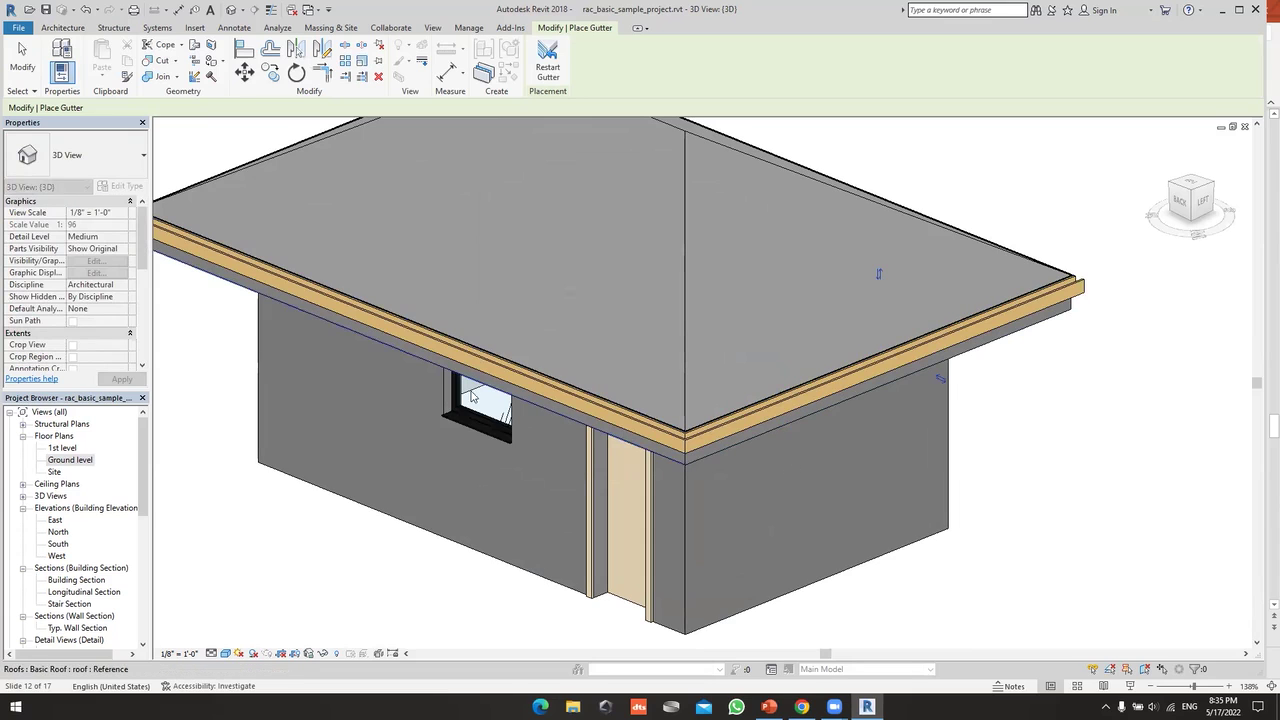
drag(1195, 205, 1170, 208)
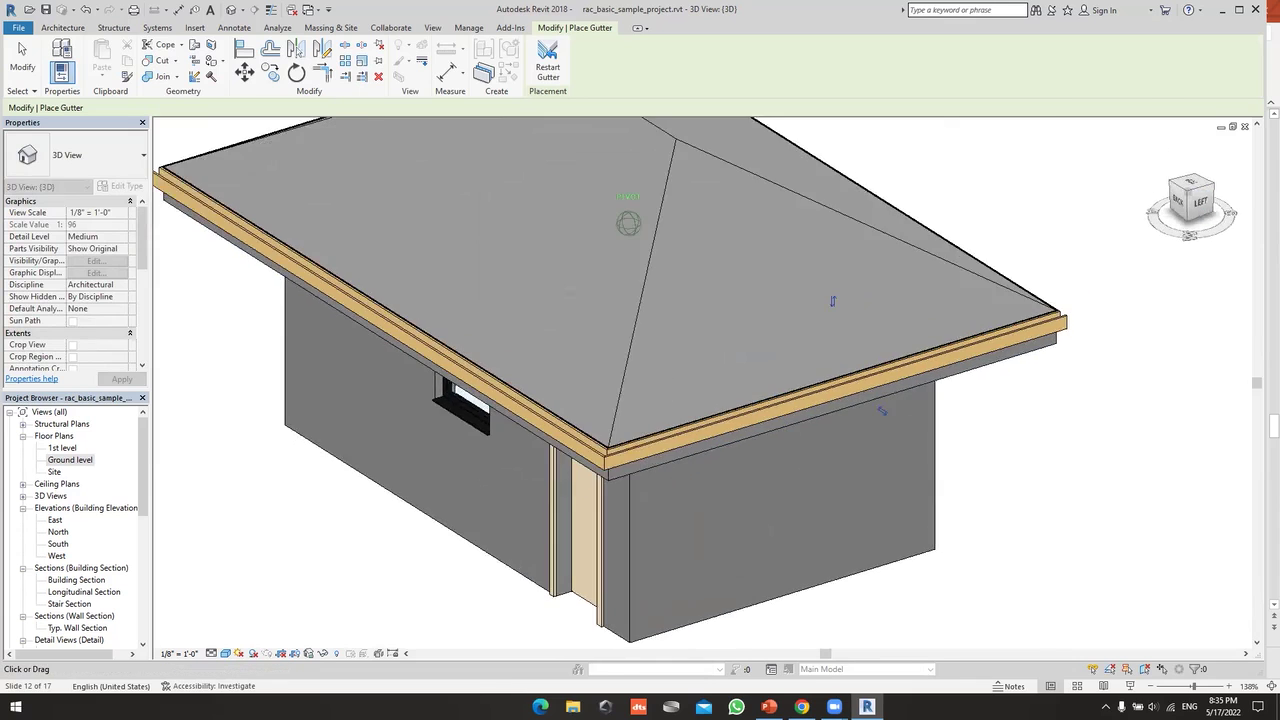
shift+middle_drag(628, 224, 548, 472)
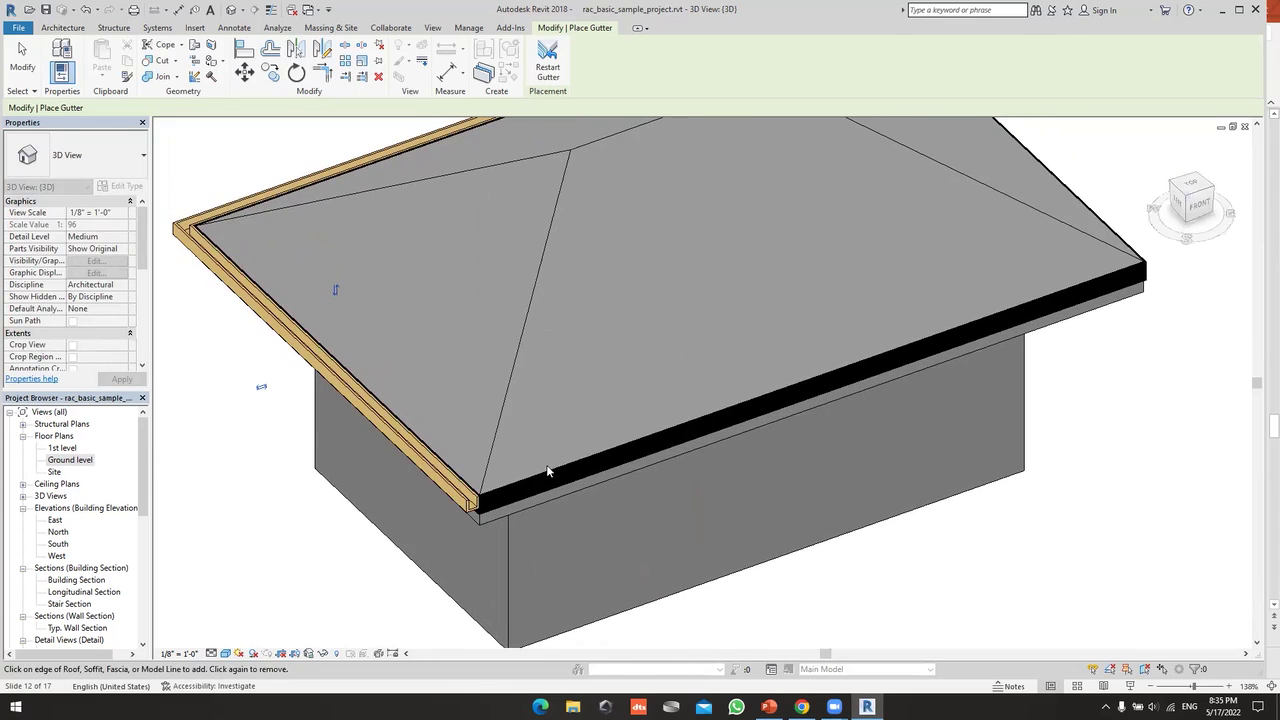
click(575, 469)
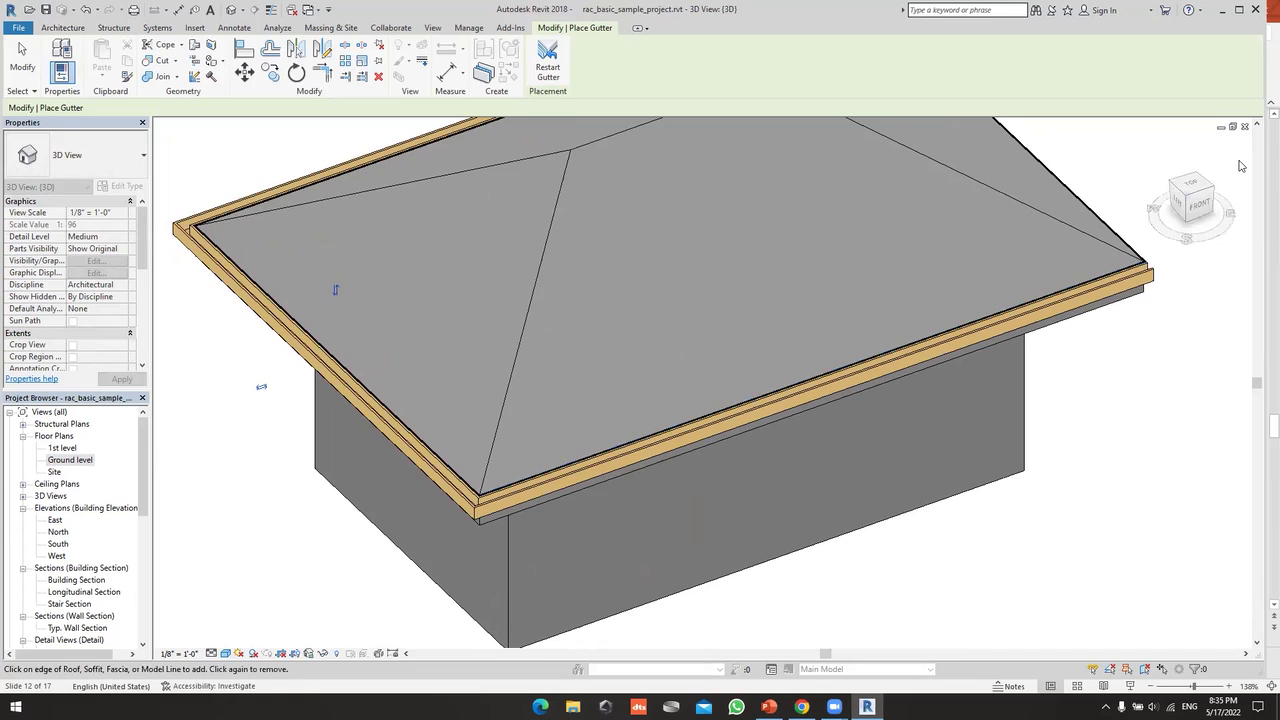
shift+middle_drag(1240, 166, 1145, 306)
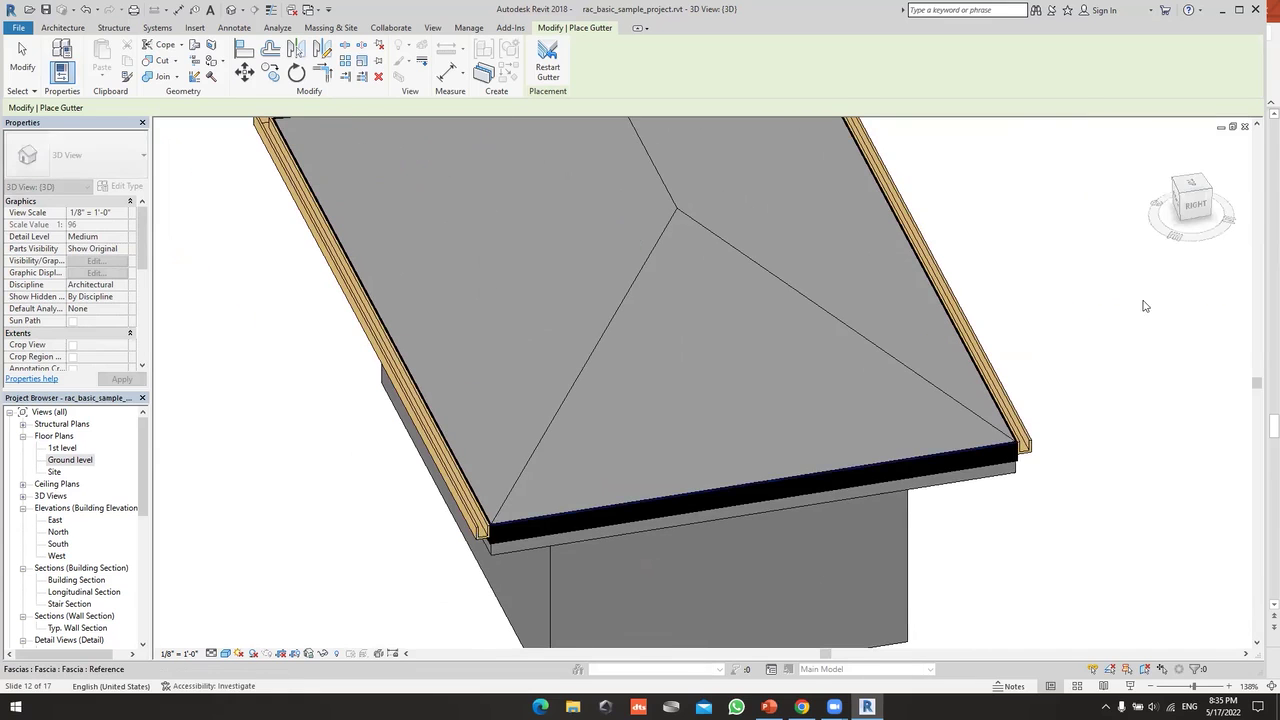
scroll(999, 233, down, 1)
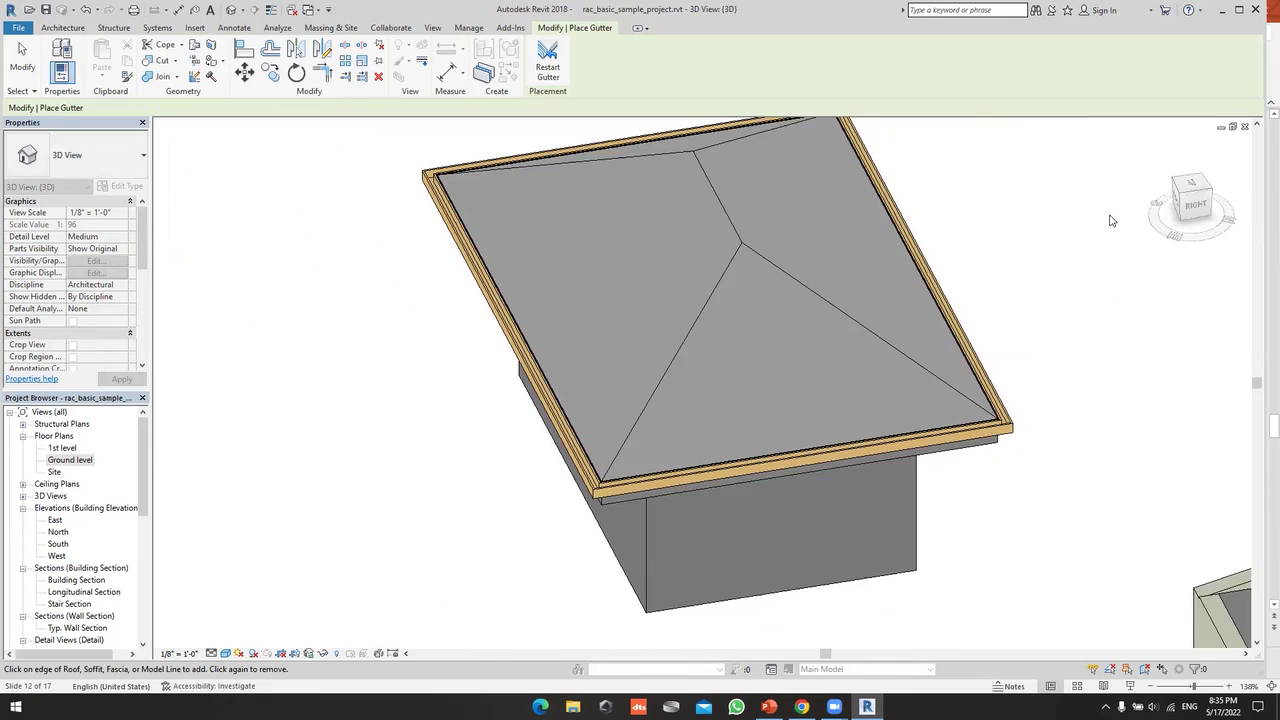
click(1203, 213)
mouse_move(462, 221)
shift+middle_down()
mouse_move(558, 267)
mouse_move(935, 231)
mouse_move(924, 305)
shift+middle_up()
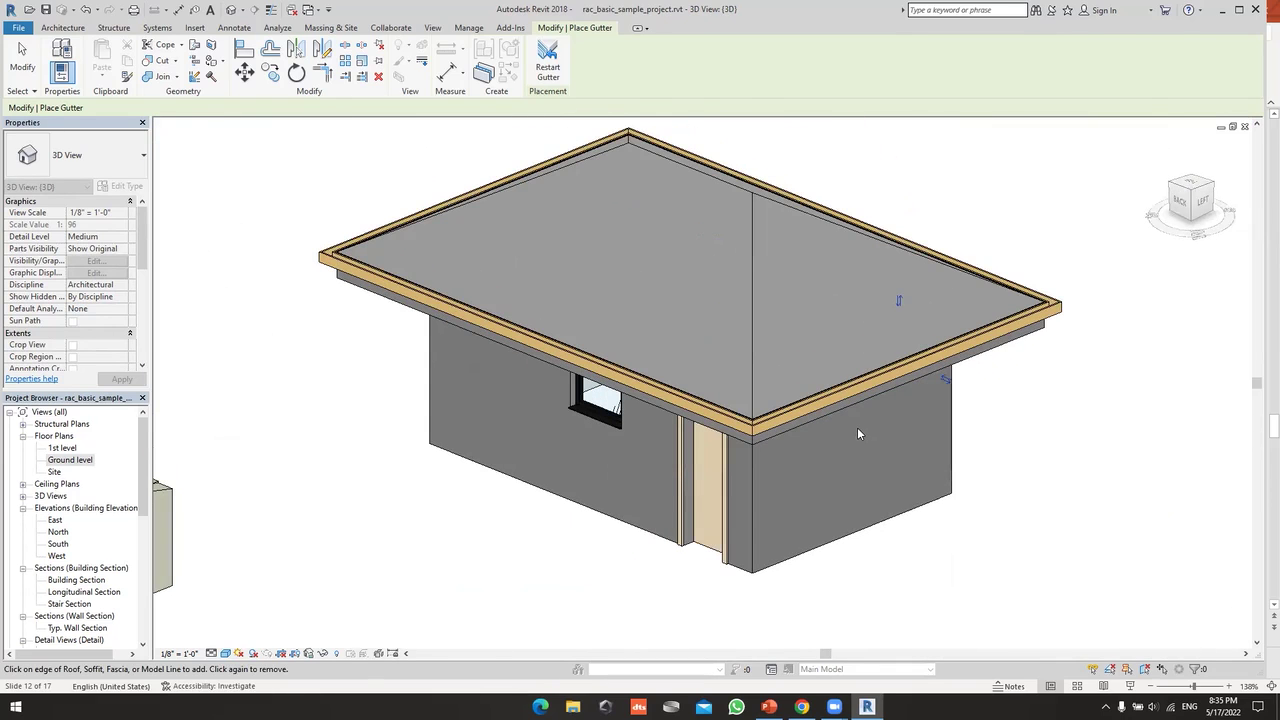
scroll(837, 441, down, 2)
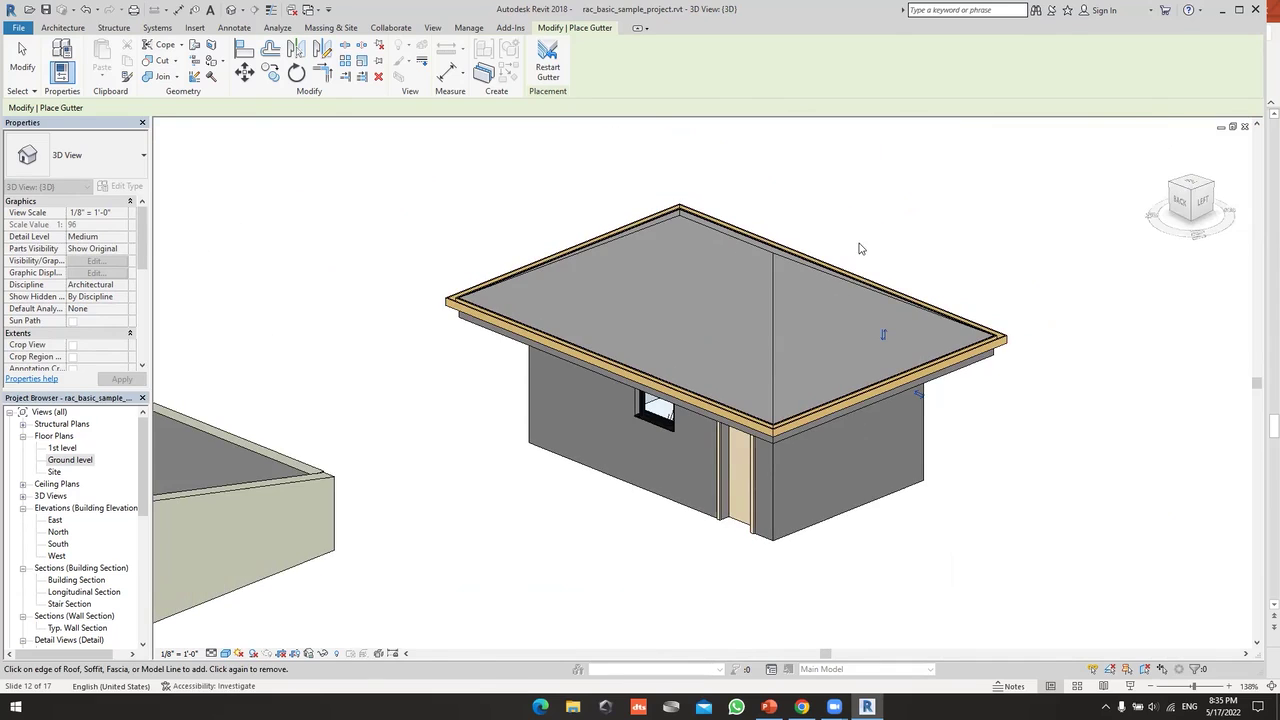
scroll(855, 235, up, 1)
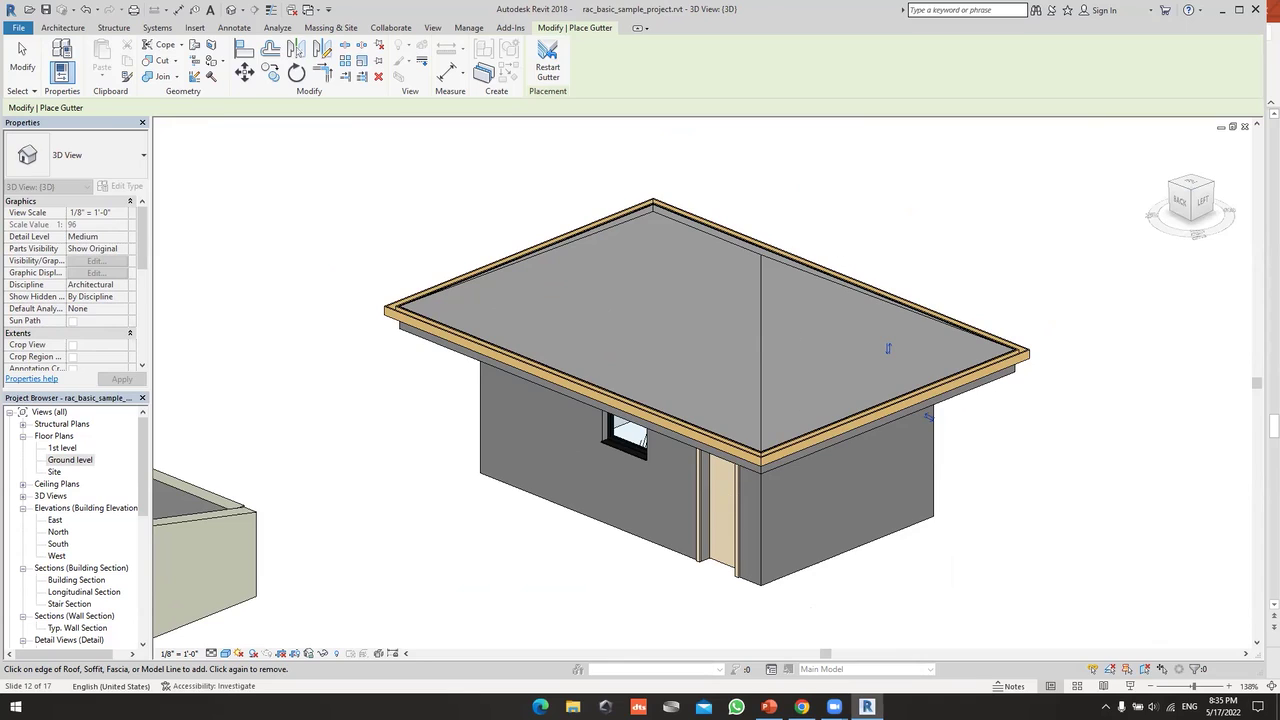
- Check the Place a component slide in PowerPoint, then come back to Revit's Ground level plan
key(alt+Tab)
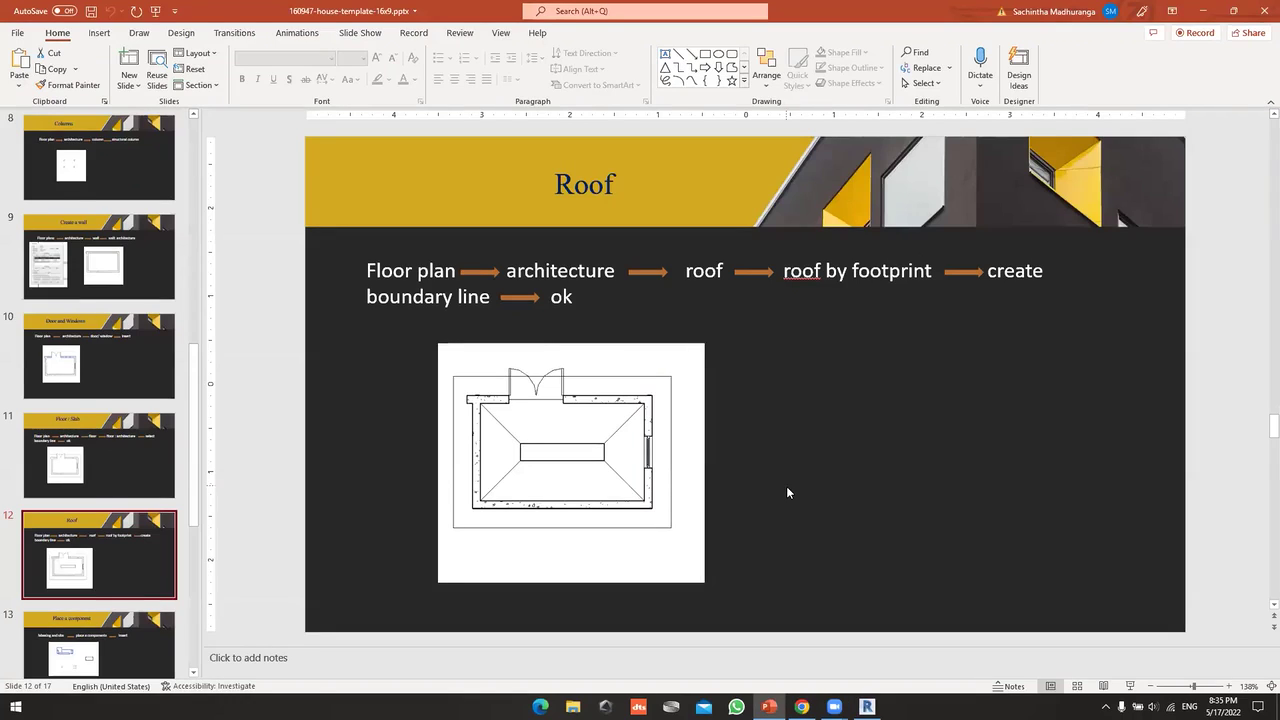
scroll(790, 484, down, 1)
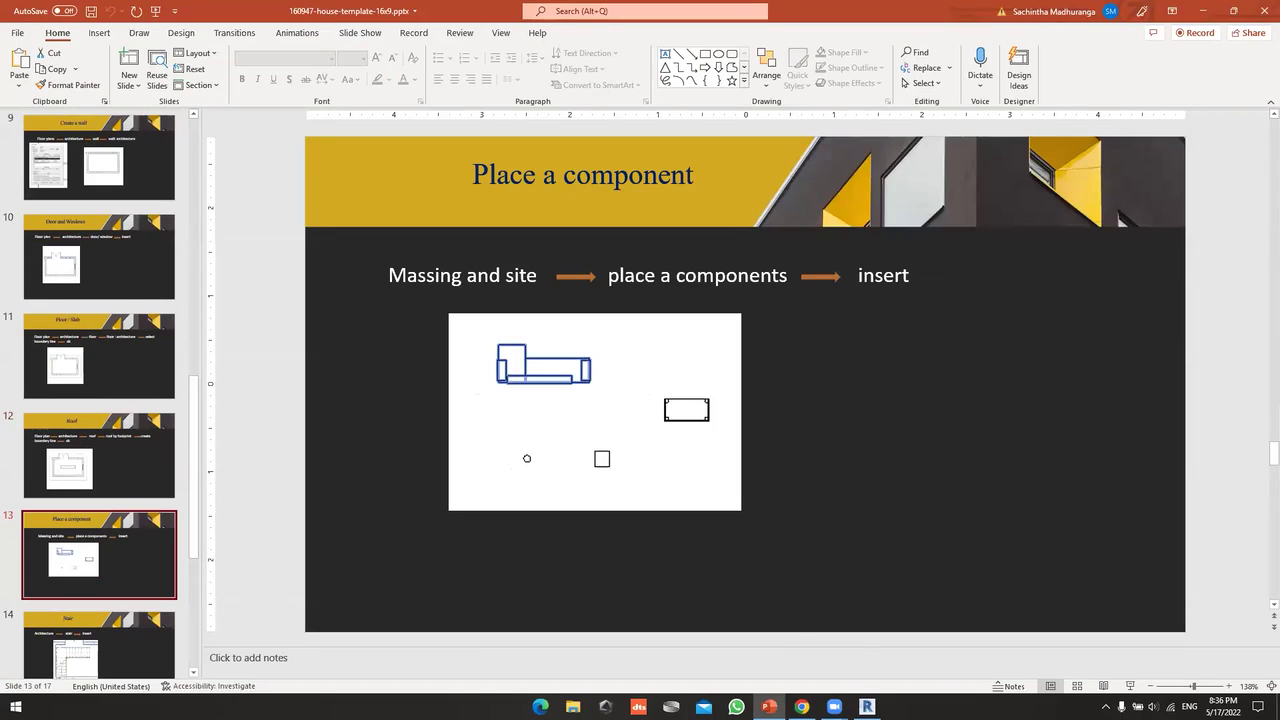
mouse_move(867, 707)
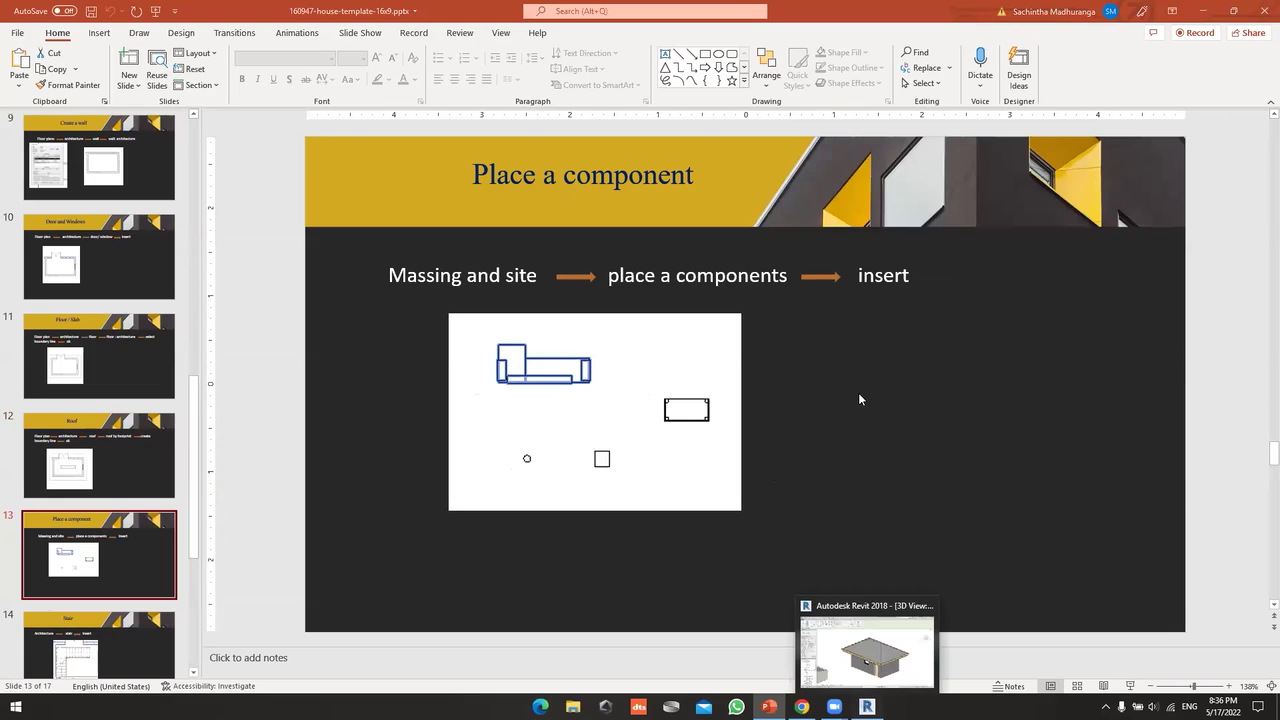
key(alt+Tab)
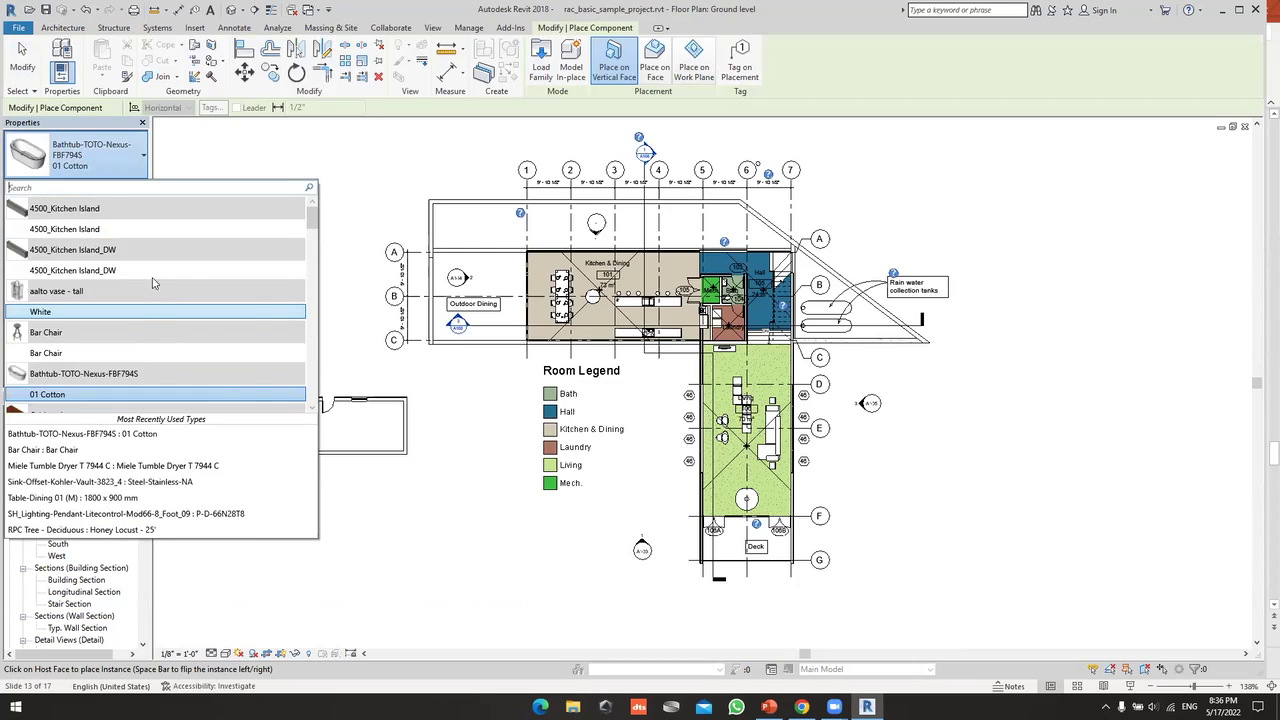
- Place three Dining Chair (3) chairs inside the small room, two along its right wall
scroll(117, 331, down, 3)
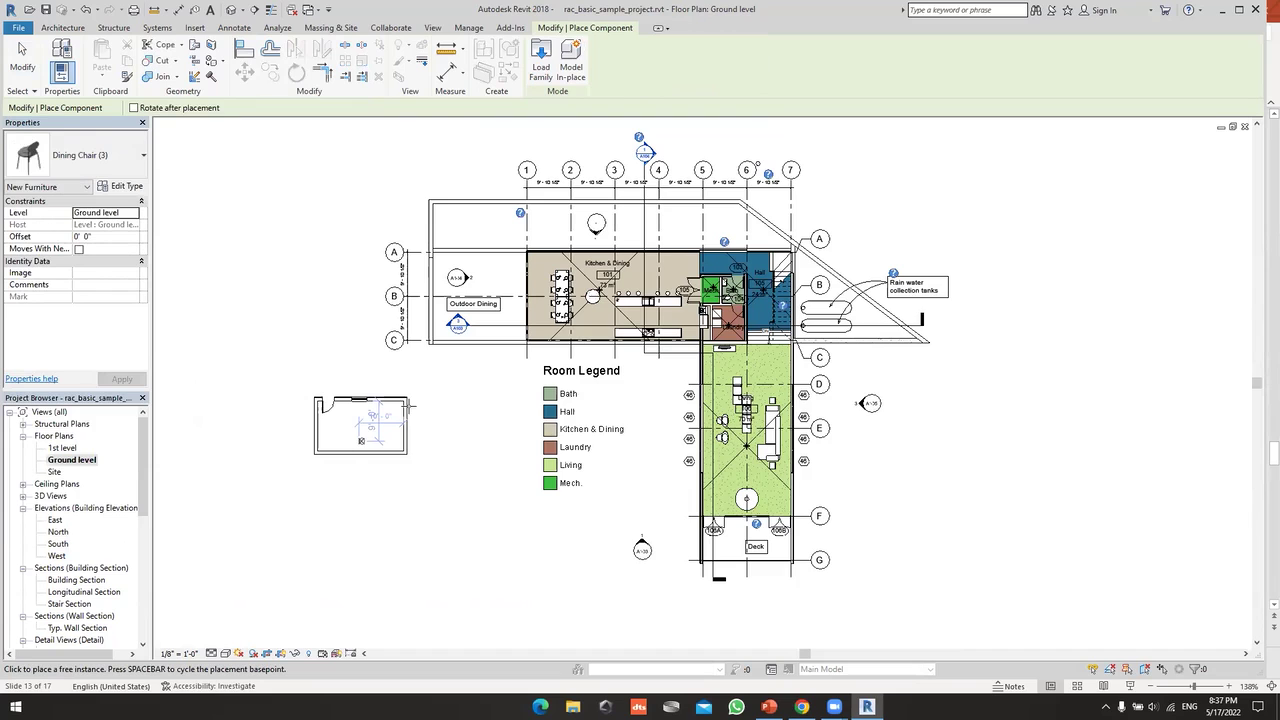
scroll(398, 450, up, 3)
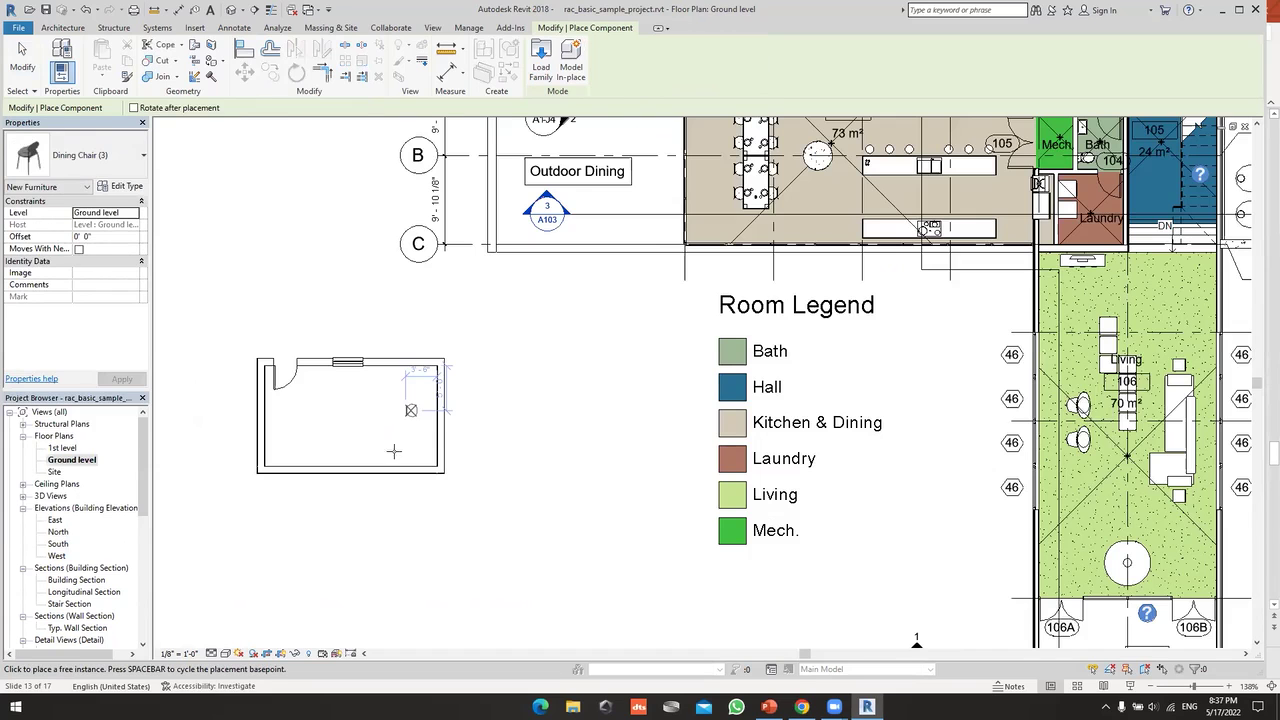
click(331, 421)
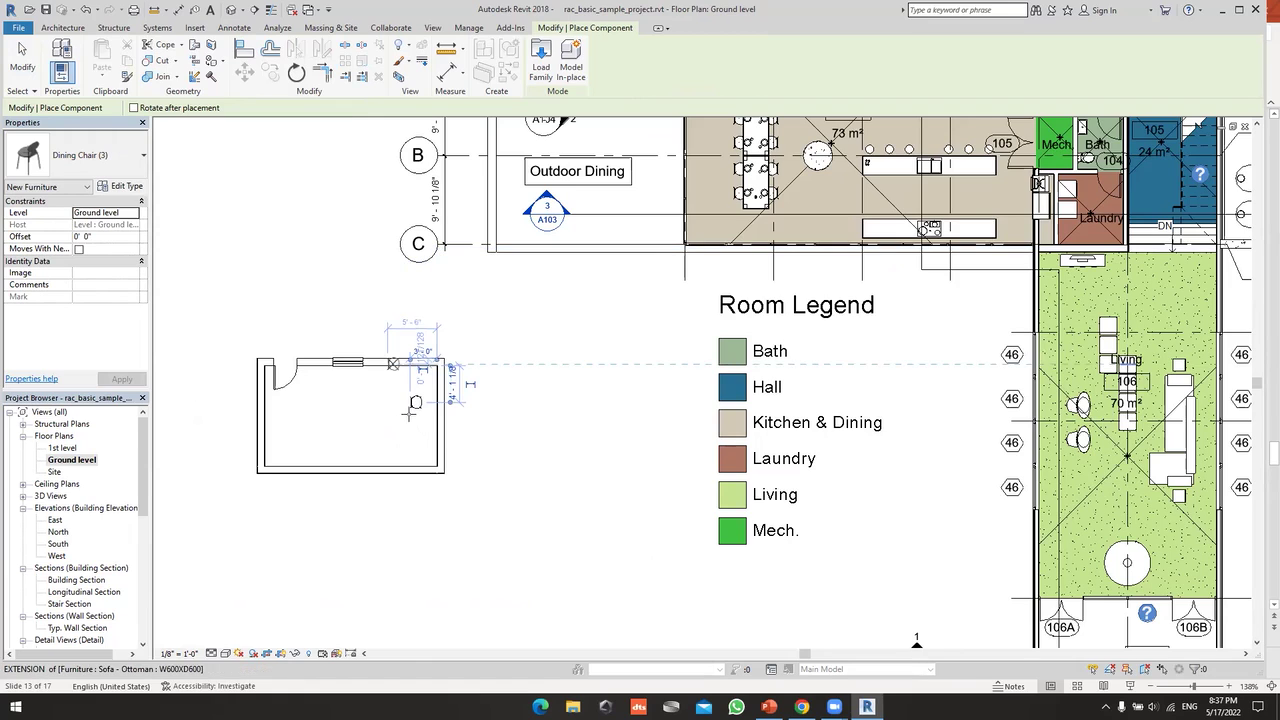
click(370, 394)
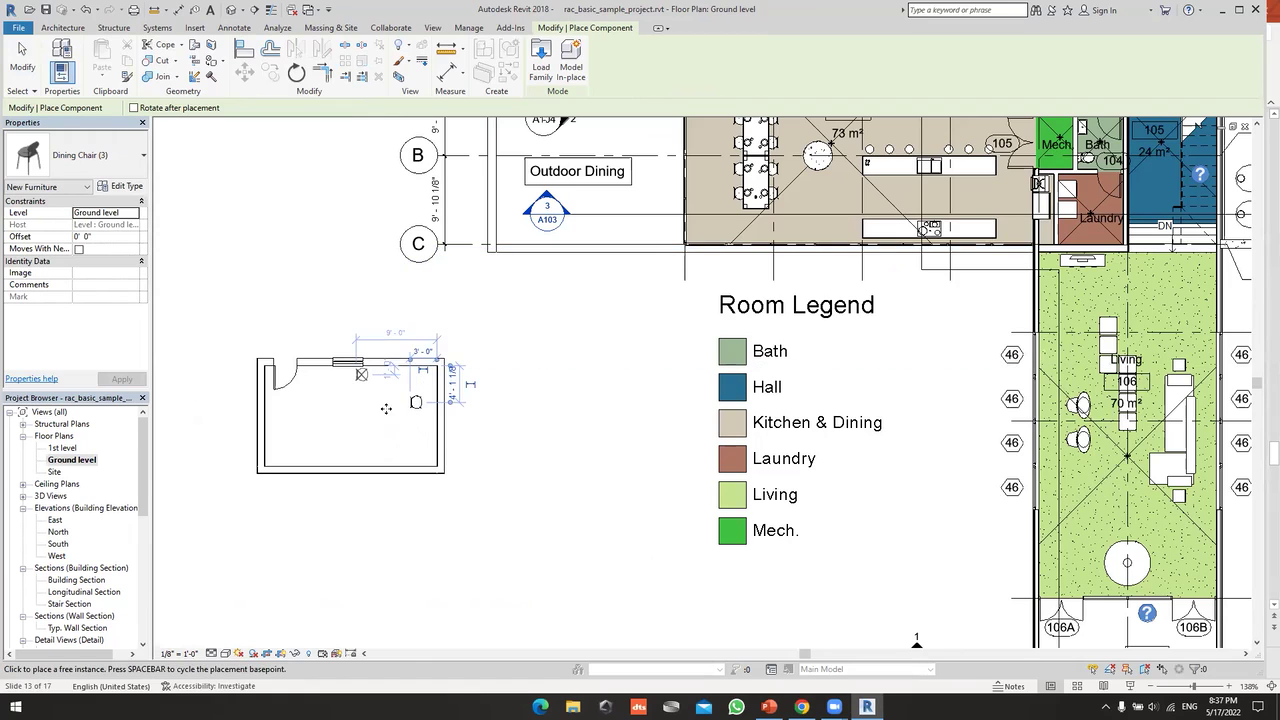
scroll(338, 375, down, 3)
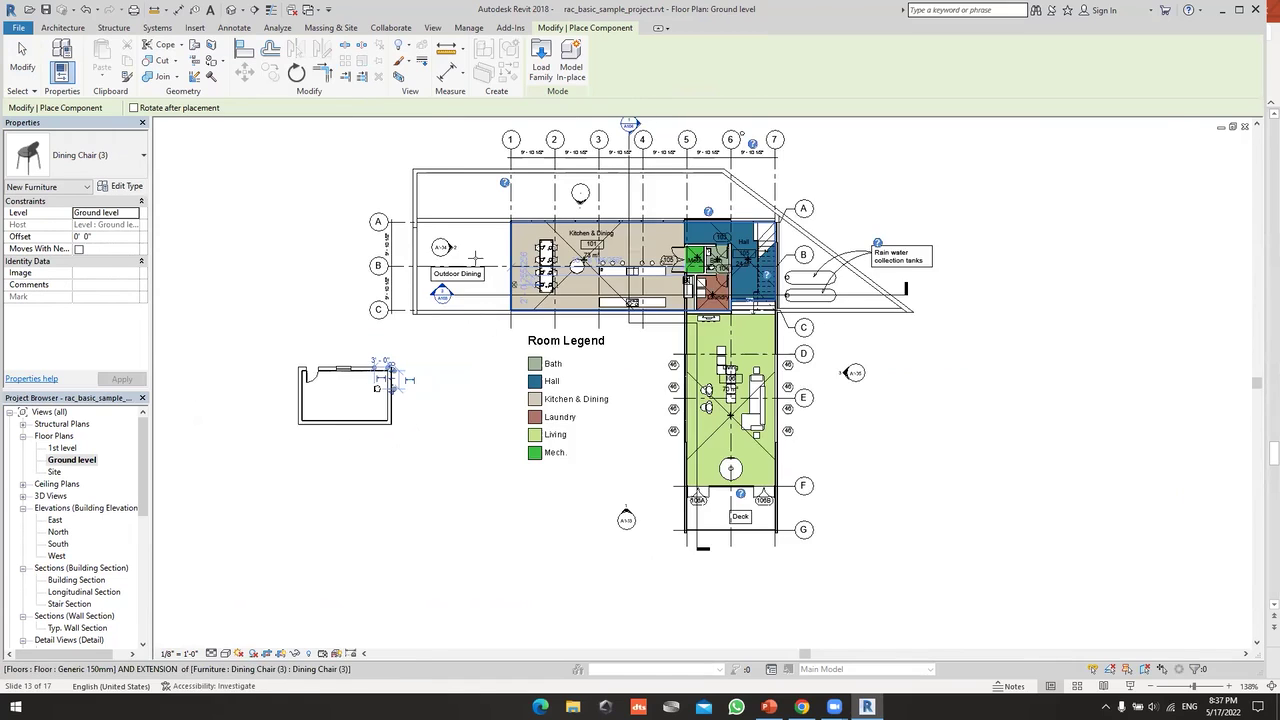
scroll(486, 318, up, 5)
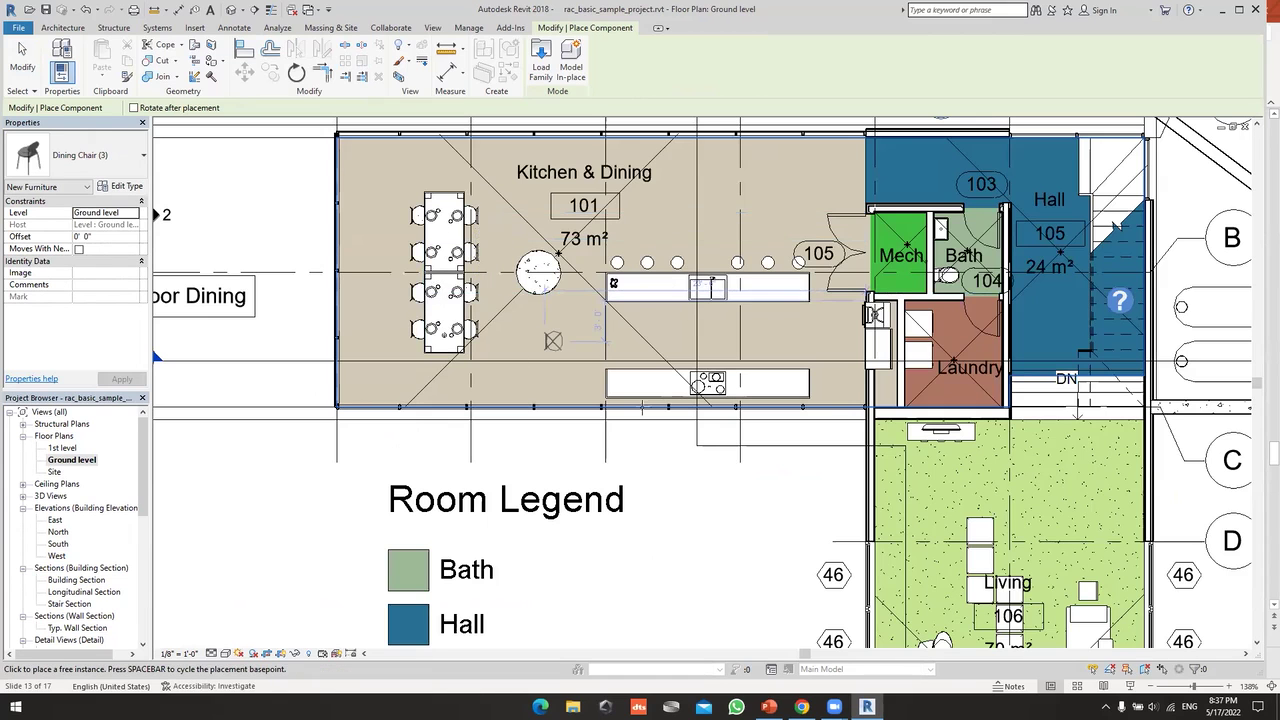
scroll(327, 485, down, 3)
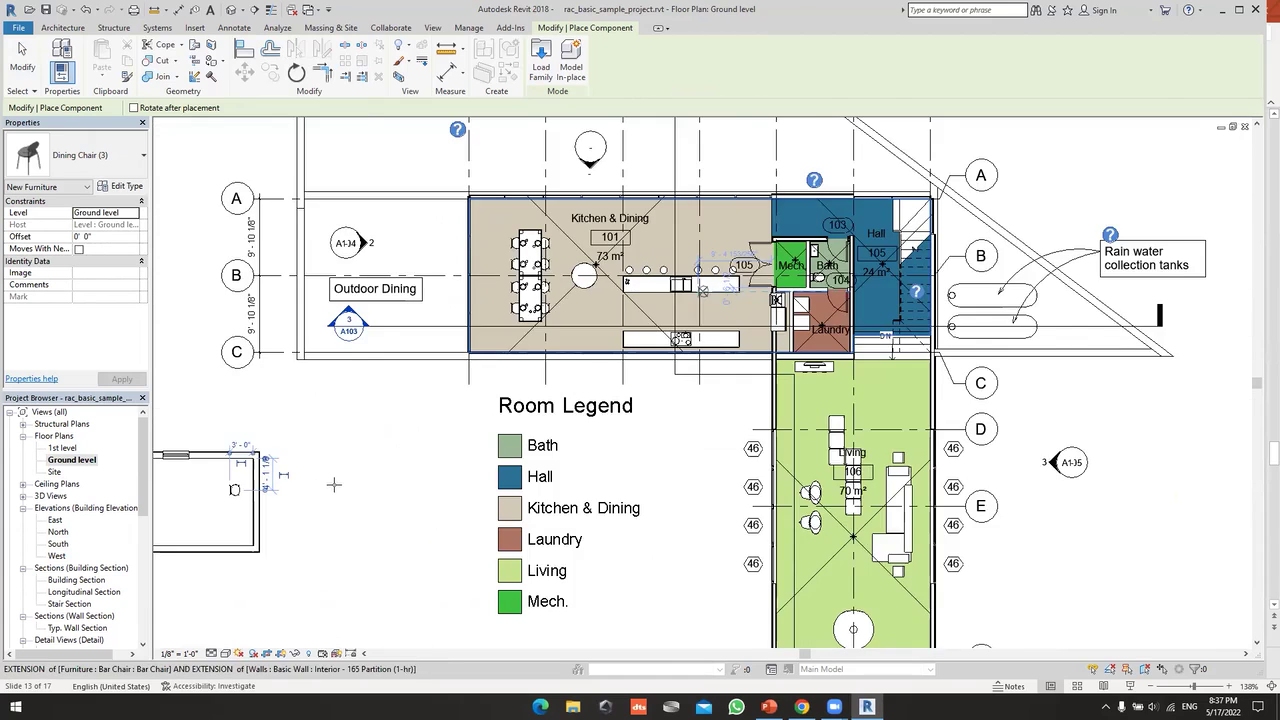
scroll(334, 485, up, 2)
click(332, 486)
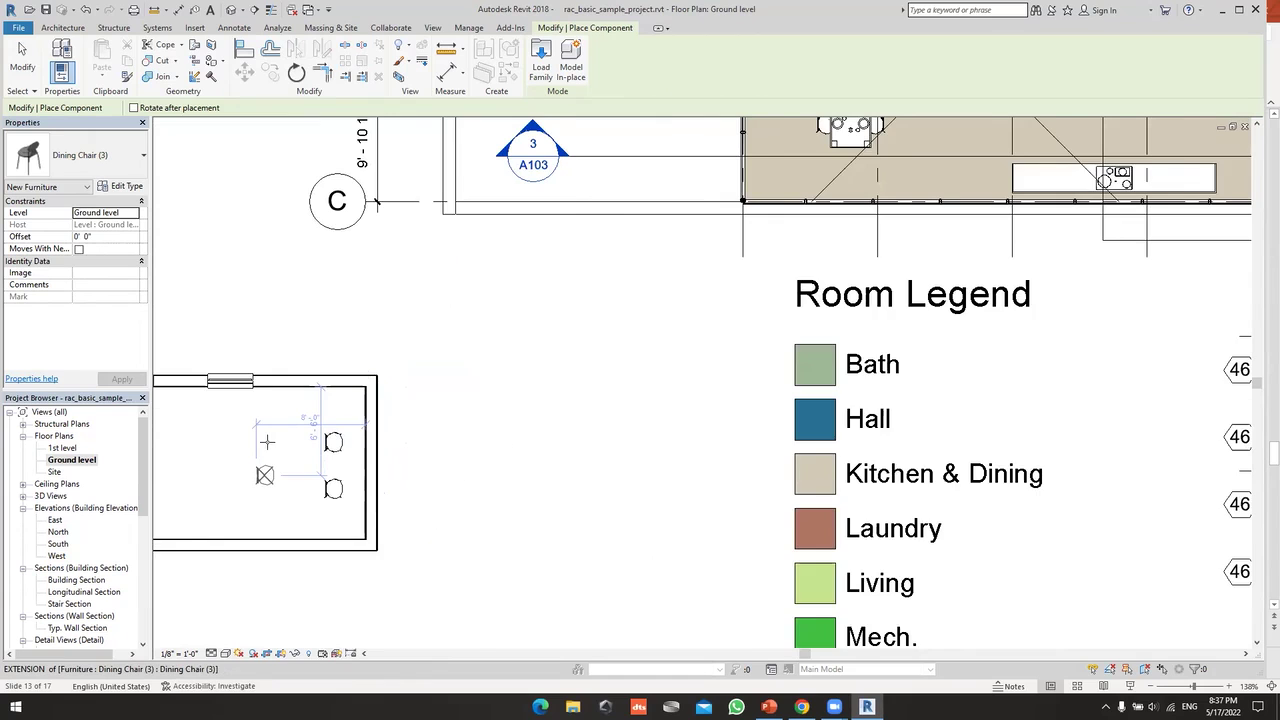
scroll(500, 446, down, 1)
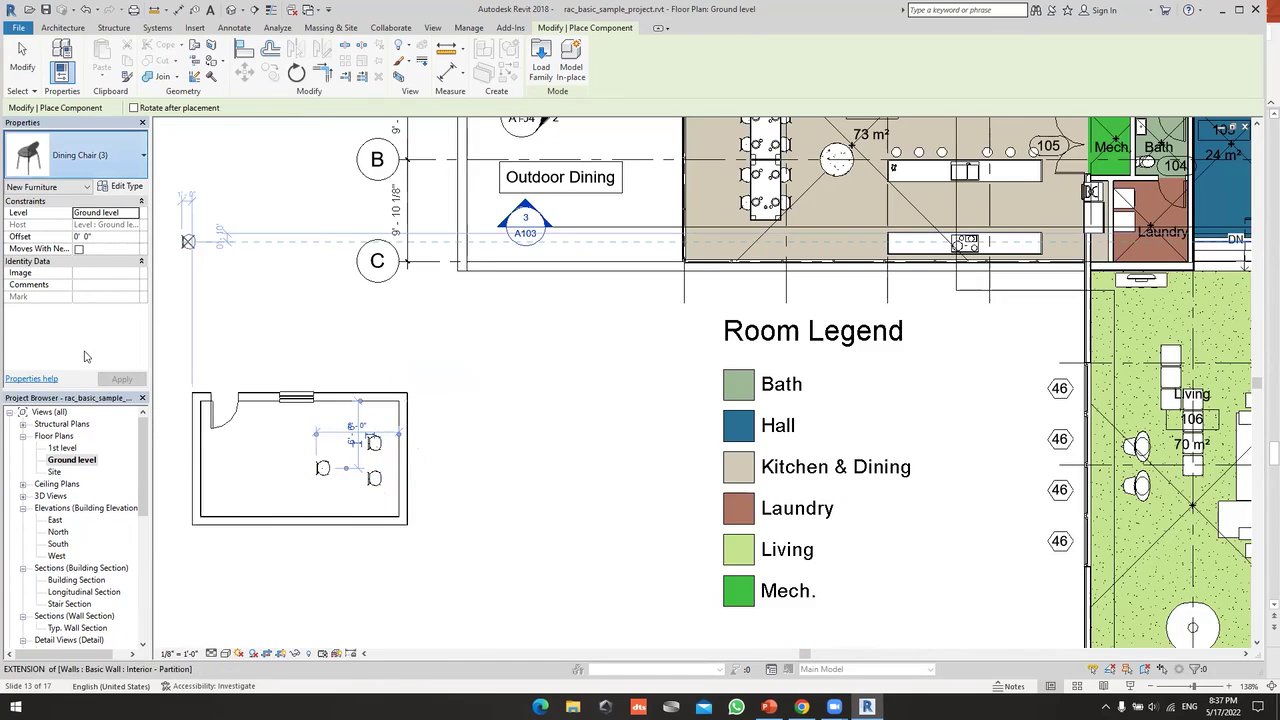
- Choose the M_TV - Flat Screen 0810mm type in the Type Selector
click(143, 155)
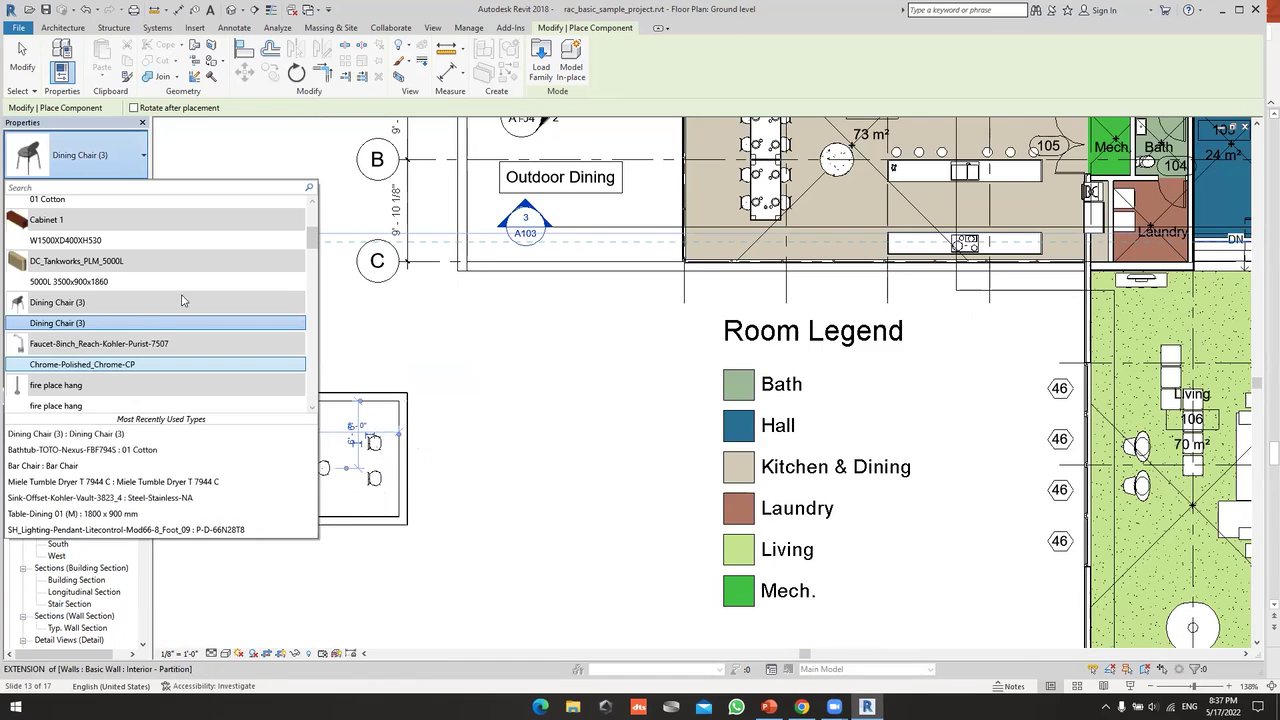
scroll(213, 343, down, 1)
scroll(190, 356, down, 1)
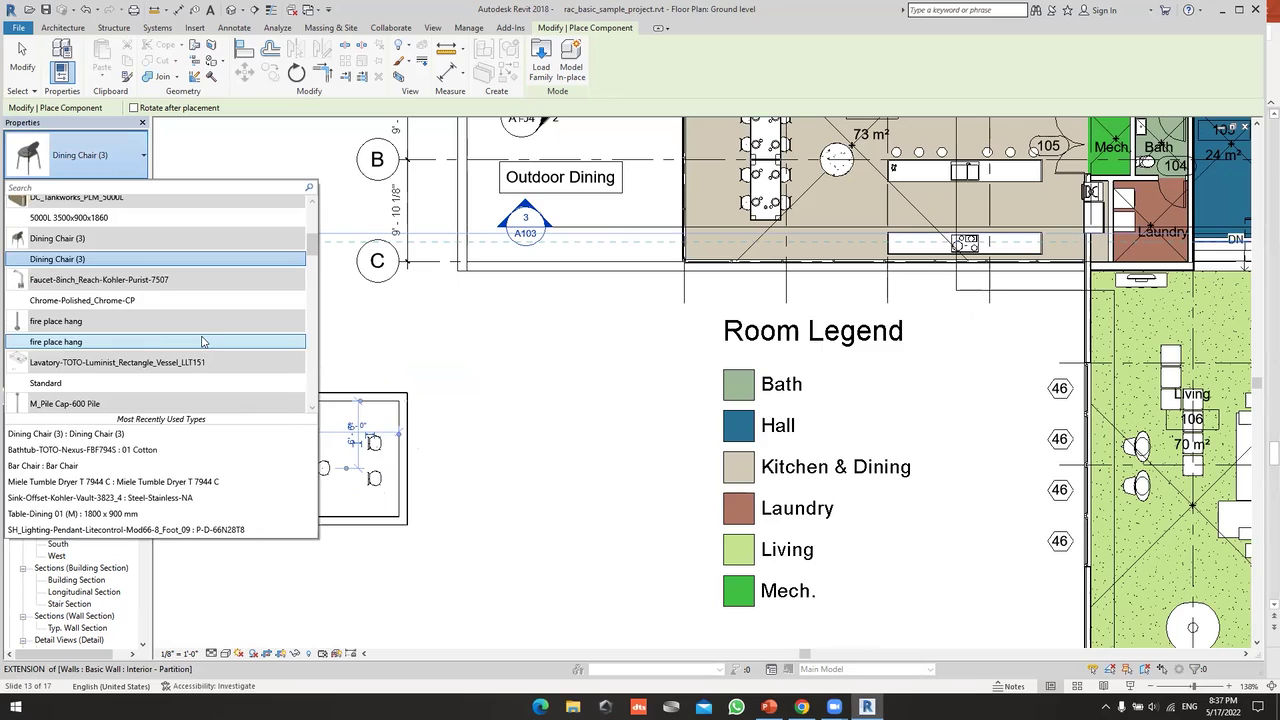
scroll(198, 338, up, 3)
scroll(195, 332, down, 1)
scroll(195, 332, up, 1)
scroll(195, 332, down, 1)
scroll(195, 332, down, 2)
scroll(195, 332, down, 2)
scroll(193, 357, down, 2)
scroll(193, 357, down, 2)
scroll(193, 357, down, 2)
scroll(193, 357, down, 1)
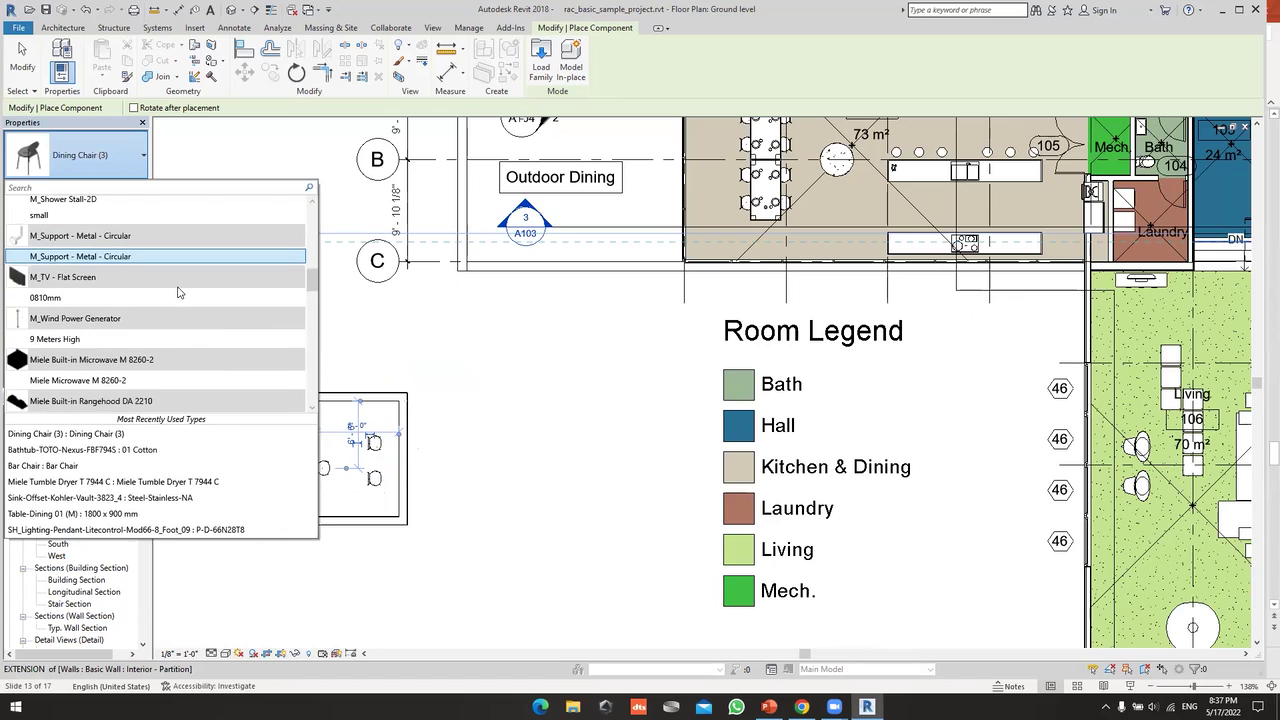
click(224, 307)
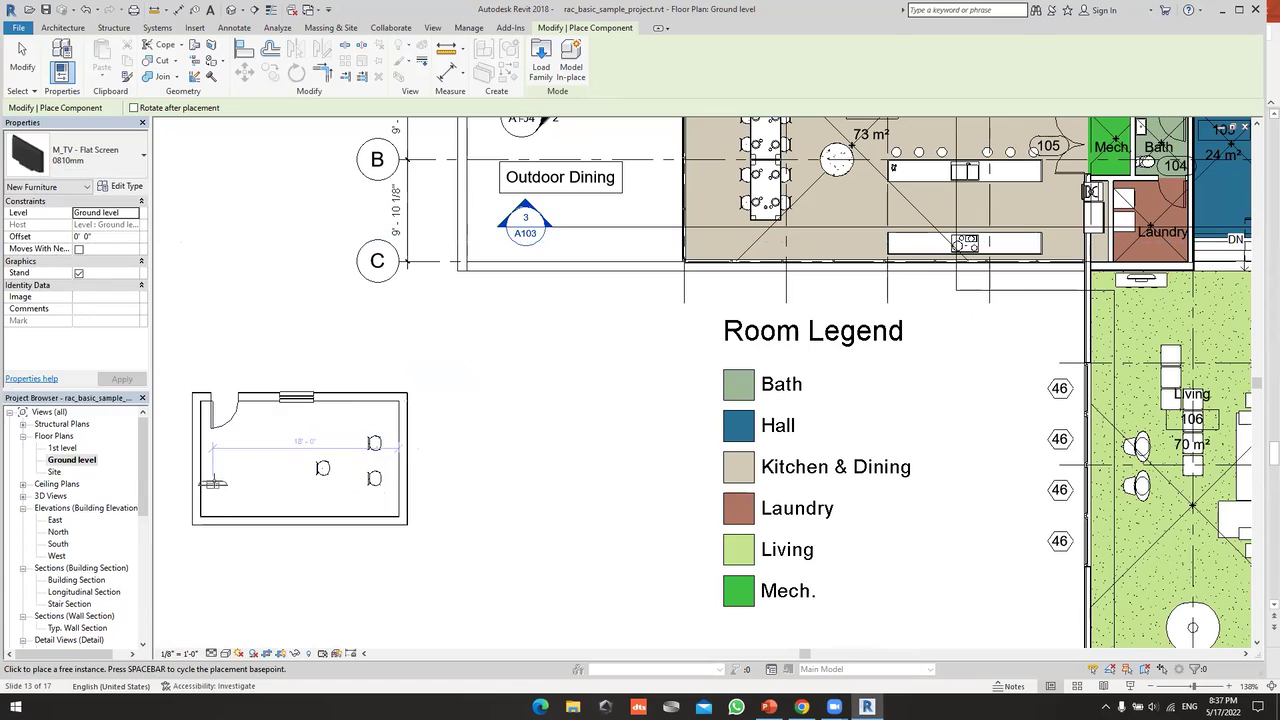
- Rotate the TV and place it against the small room's left wall, then end placement
key(space)
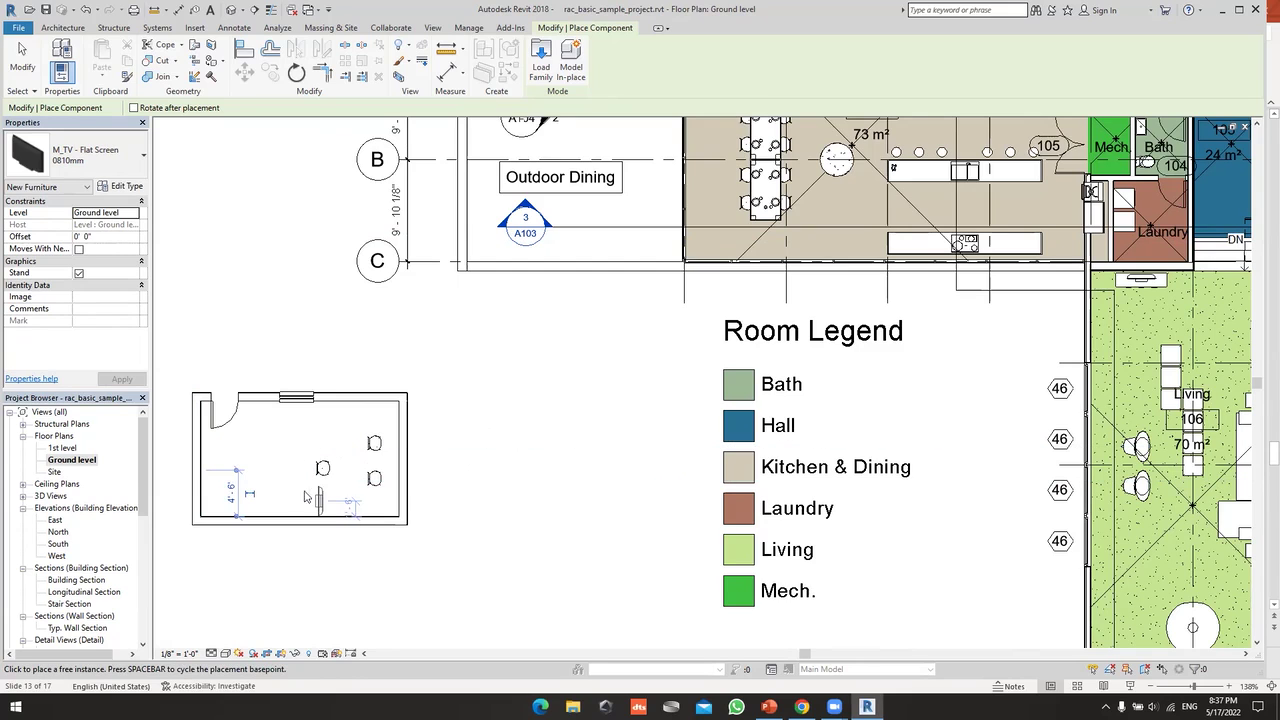
scroll(482, 424, down, 2)
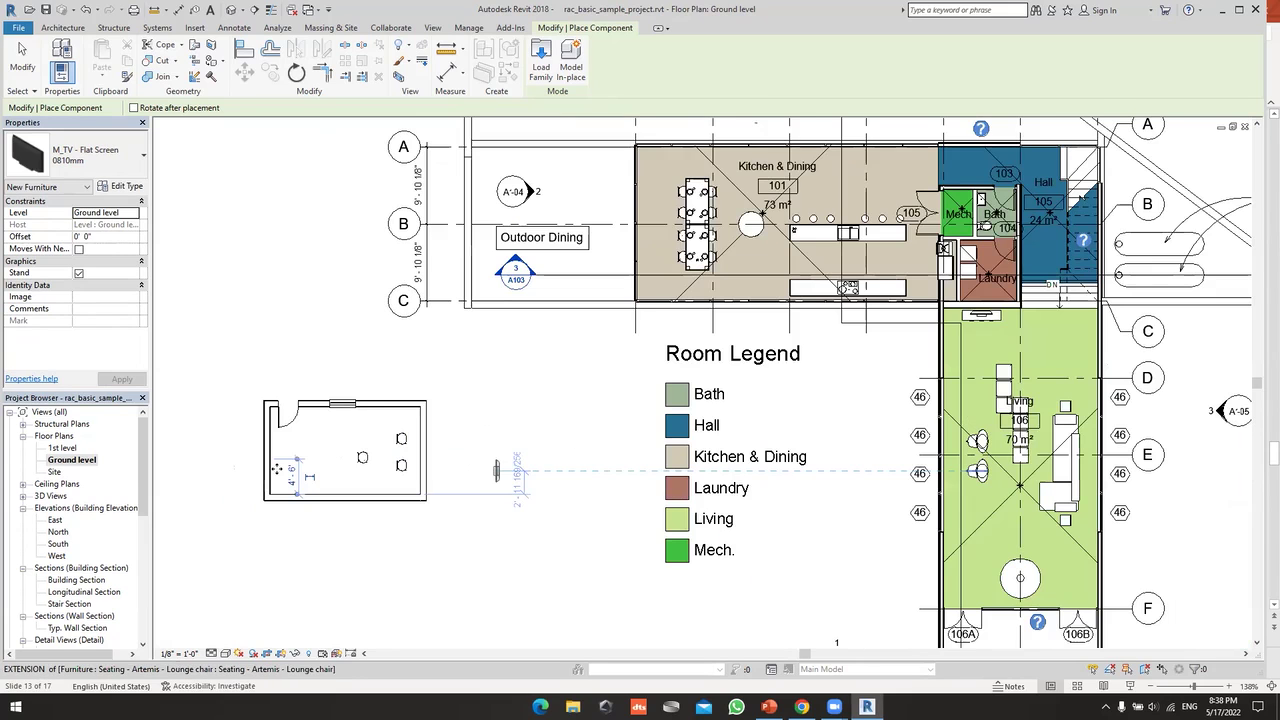
click(295, 478)
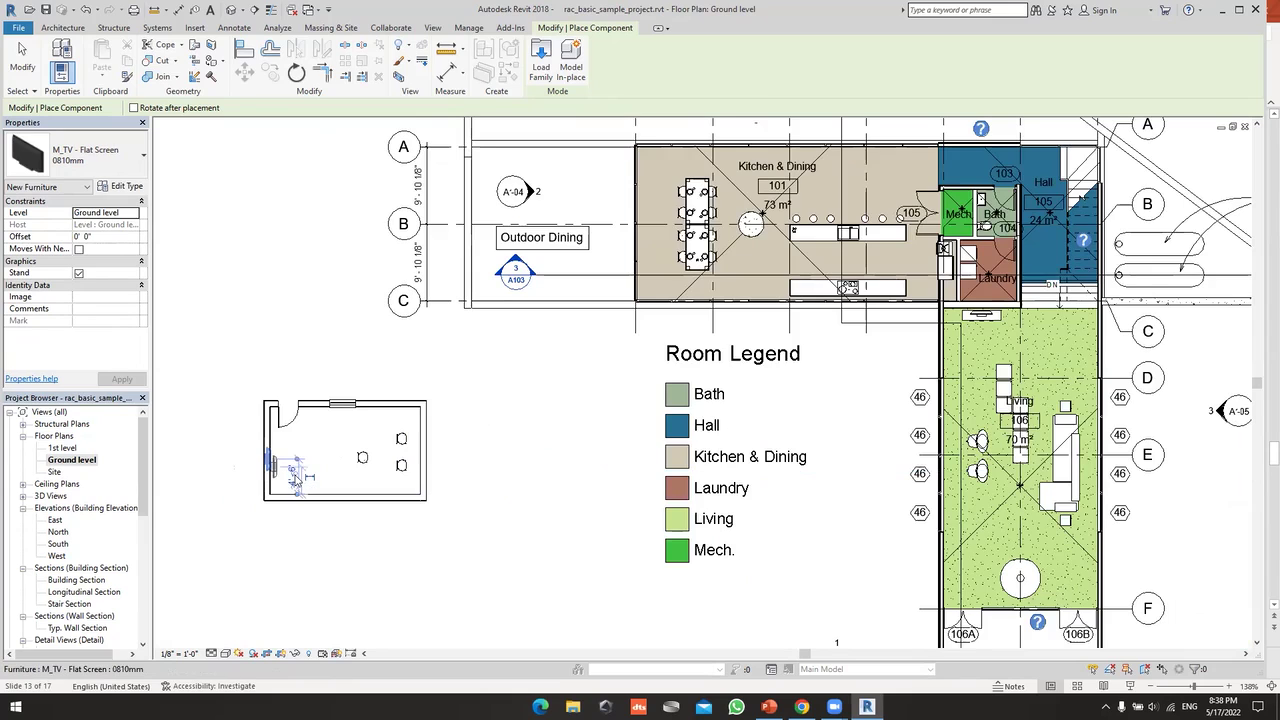
click(298, 480)
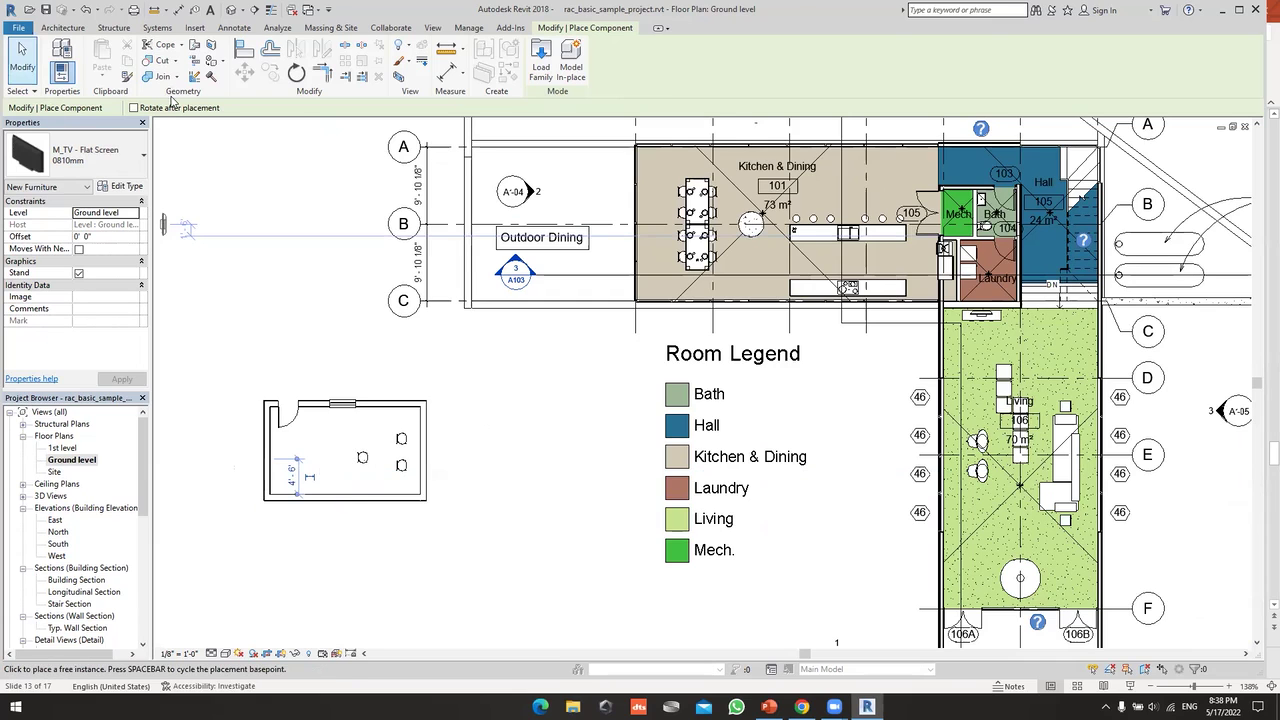
key(Escape)
key(Escape)
- With CM, place a Honey Locust - 25' tree and a Scarlet Oak - 42' tree beside the room
key(c)
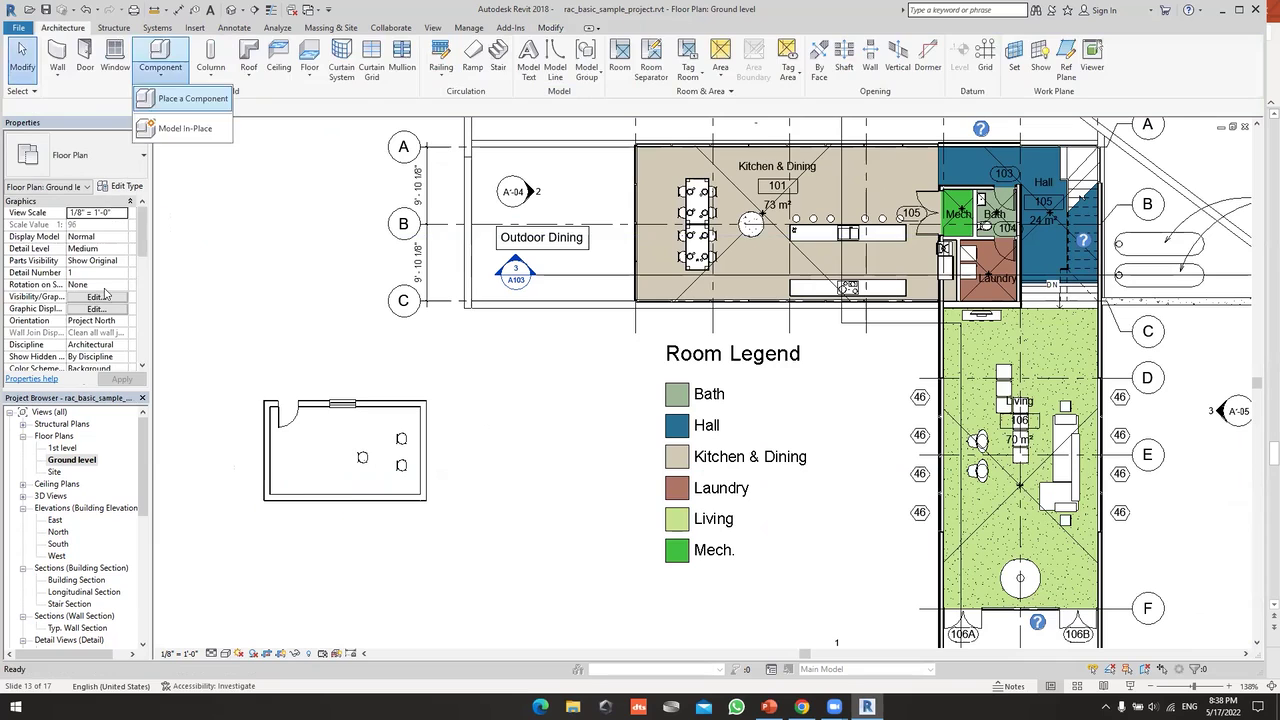
key(m)
click(80, 155)
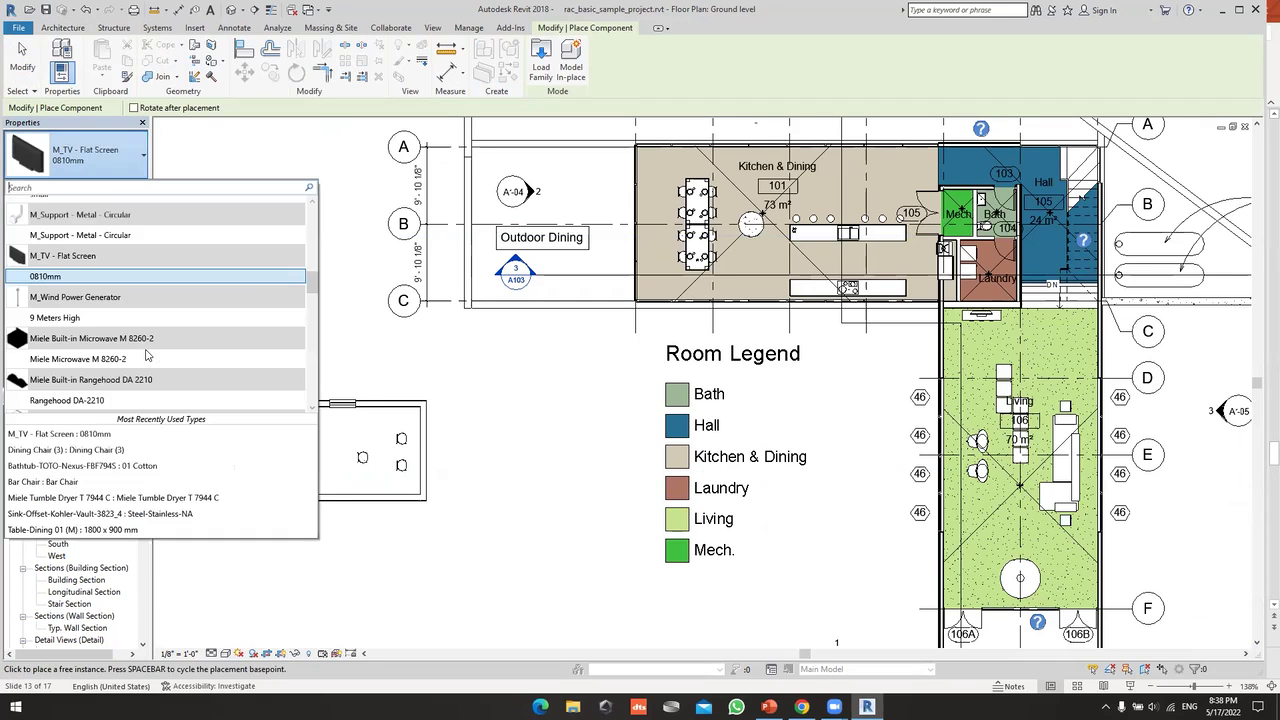
scroll(145, 379, down, 2)
scroll(120, 368, down, 2)
scroll(100, 358, down, 2)
scroll(122, 402, down, 1)
scroll(130, 363, down, 1)
scroll(173, 332, down, 1)
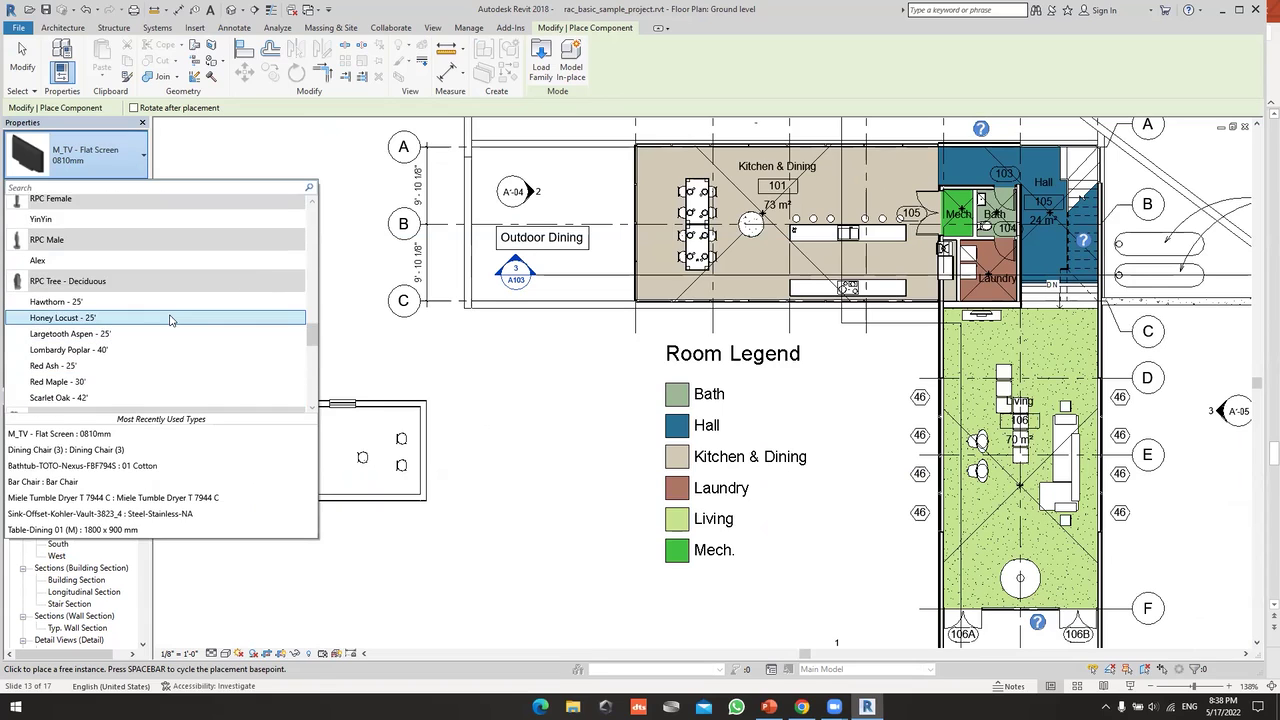
click(170, 318)
click(483, 461)
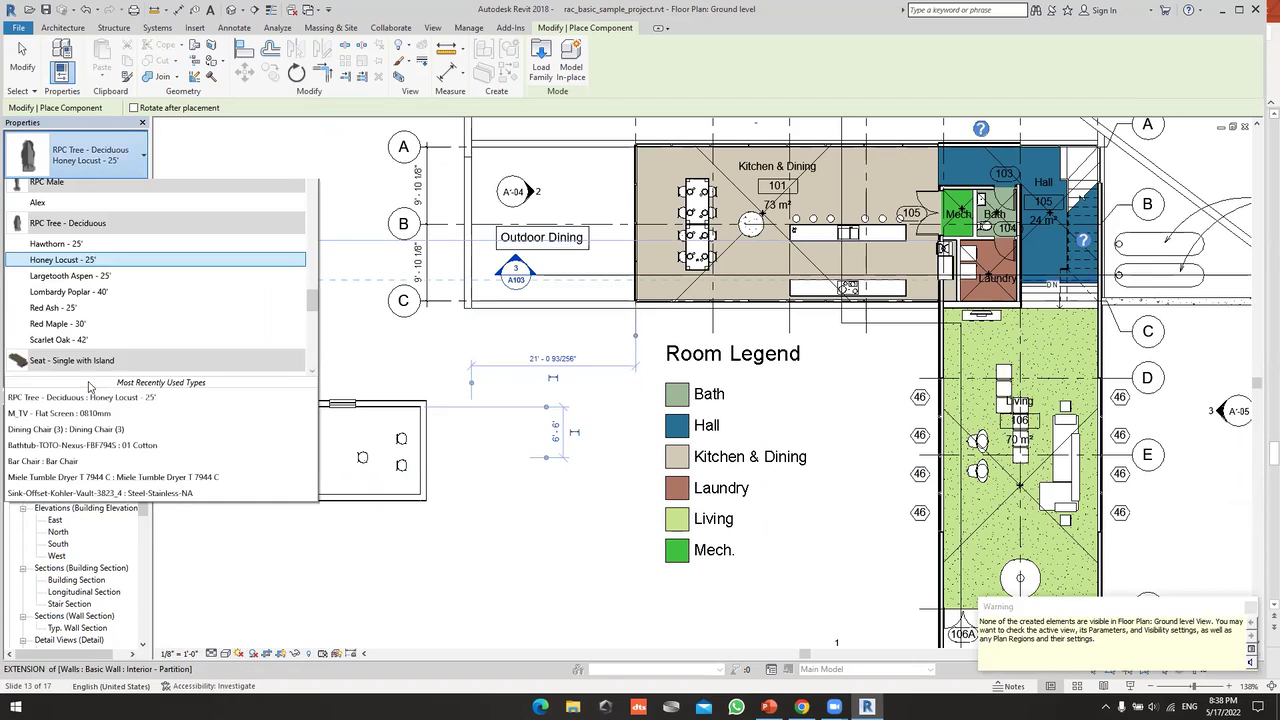
click(95, 383)
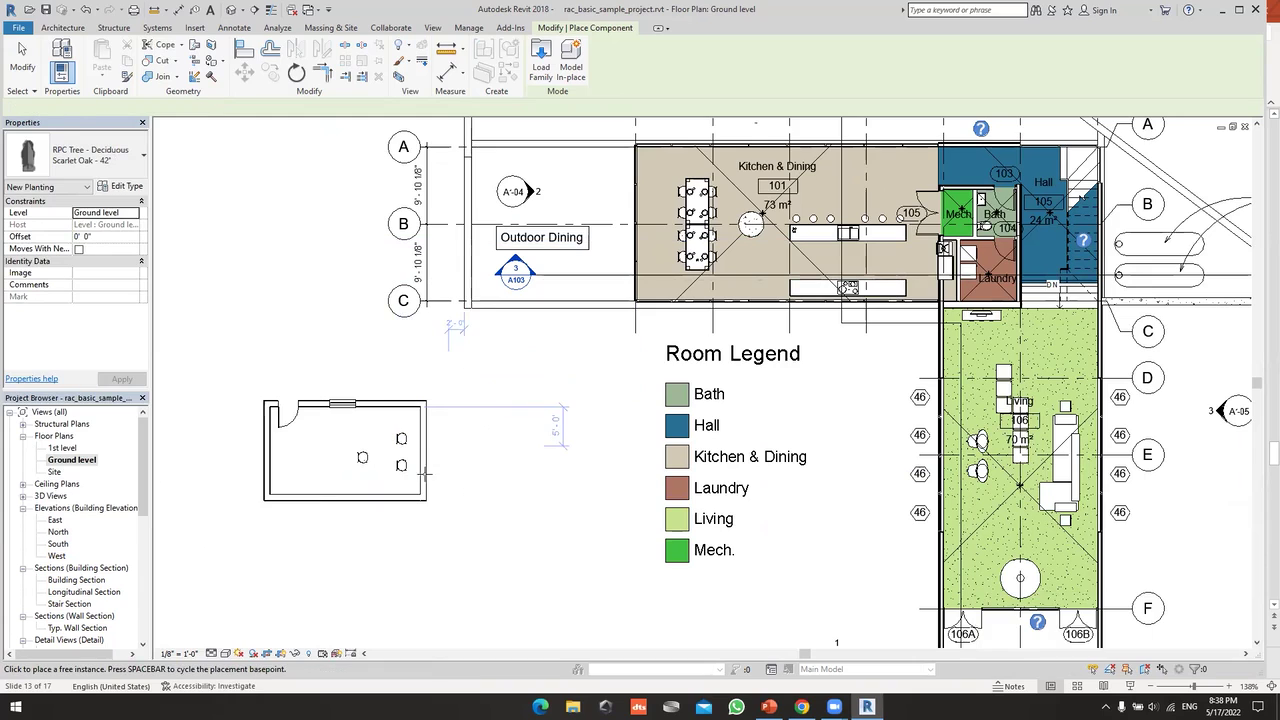
click(425, 474)
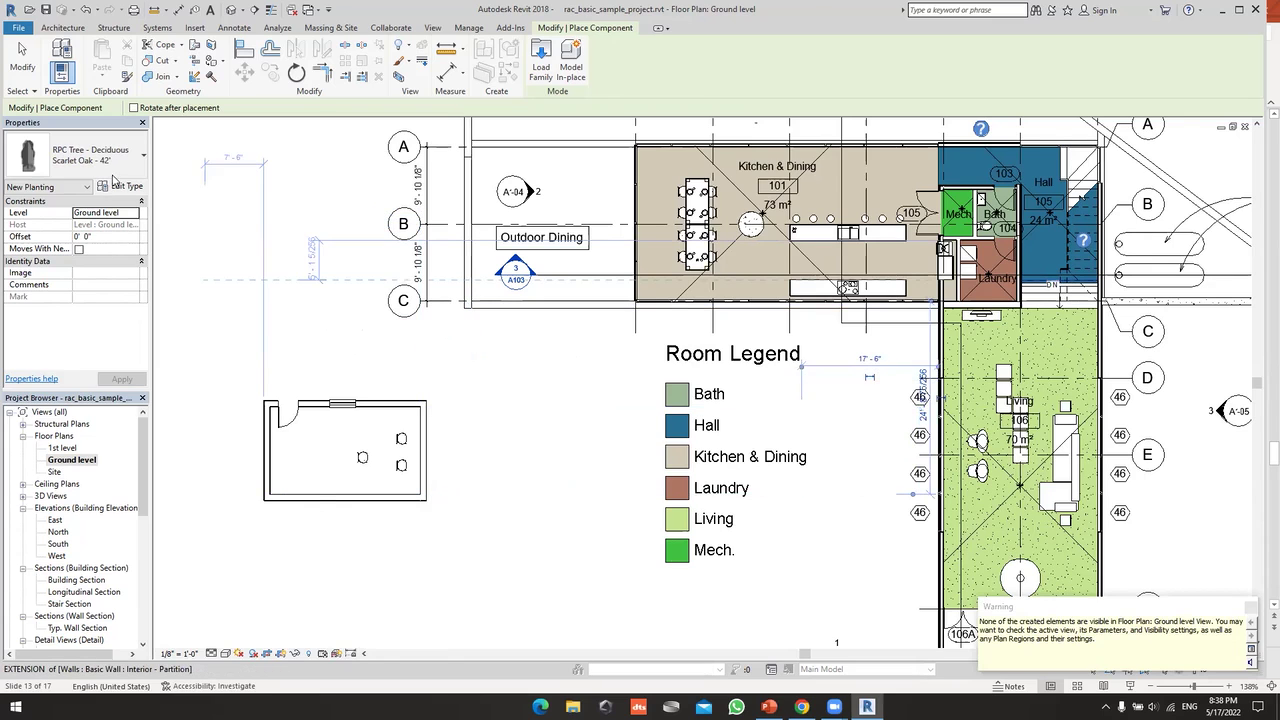
- Scroll the component type list to find Miele Microwave M 8260-2
click(110, 170)
scroll(162, 370, up, 2)
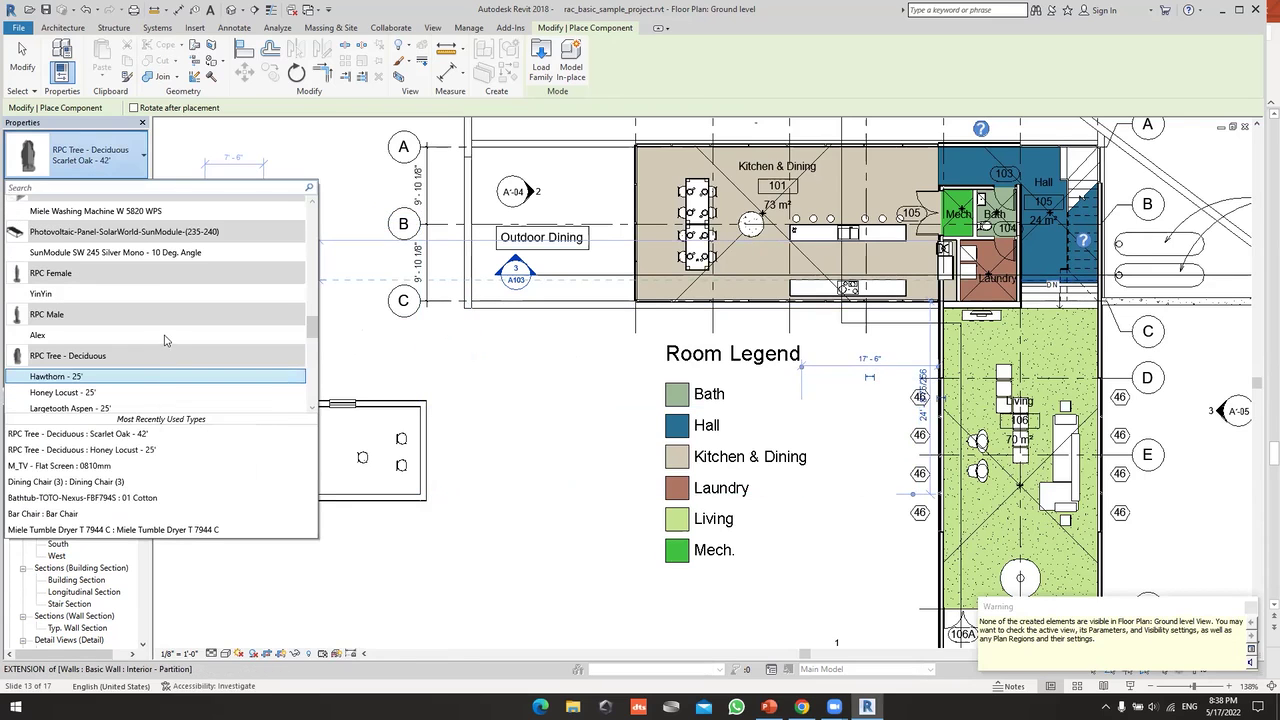
scroll(167, 339, up, 5)
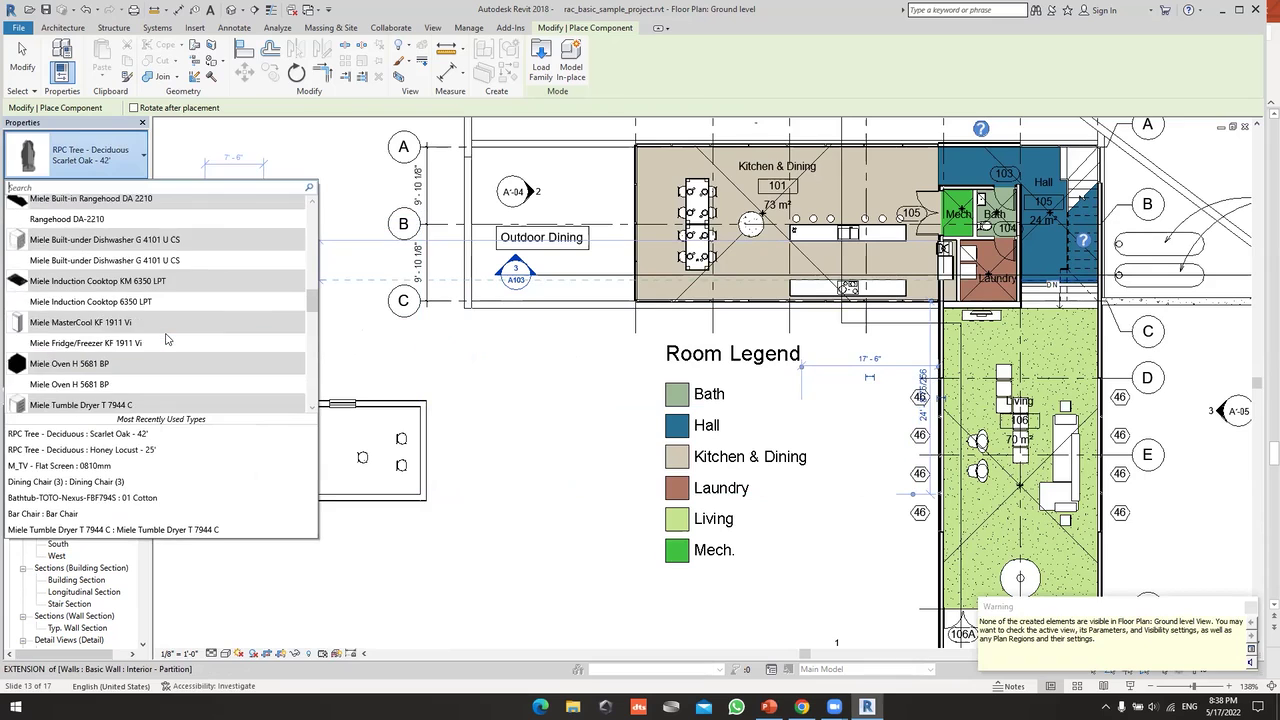
scroll(167, 339, down, 5)
scroll(167, 339, down, 3)
scroll(167, 339, down, 3)
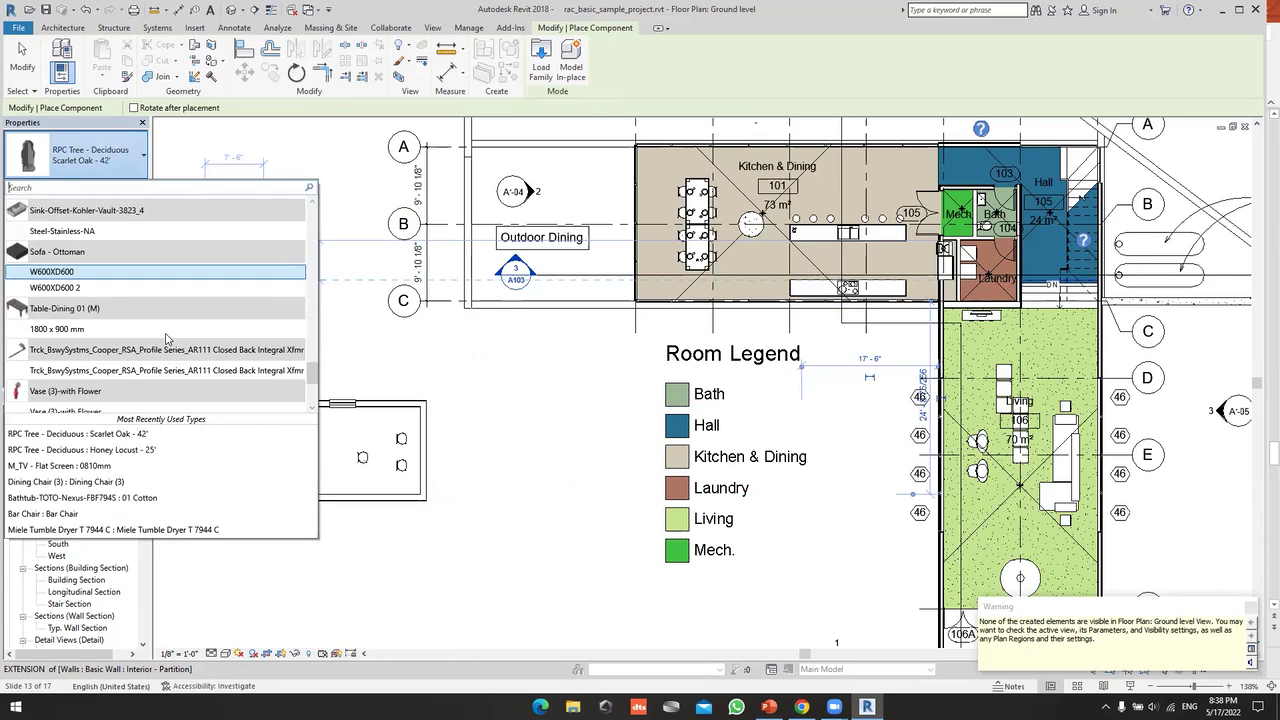
scroll(167, 339, down, 1)
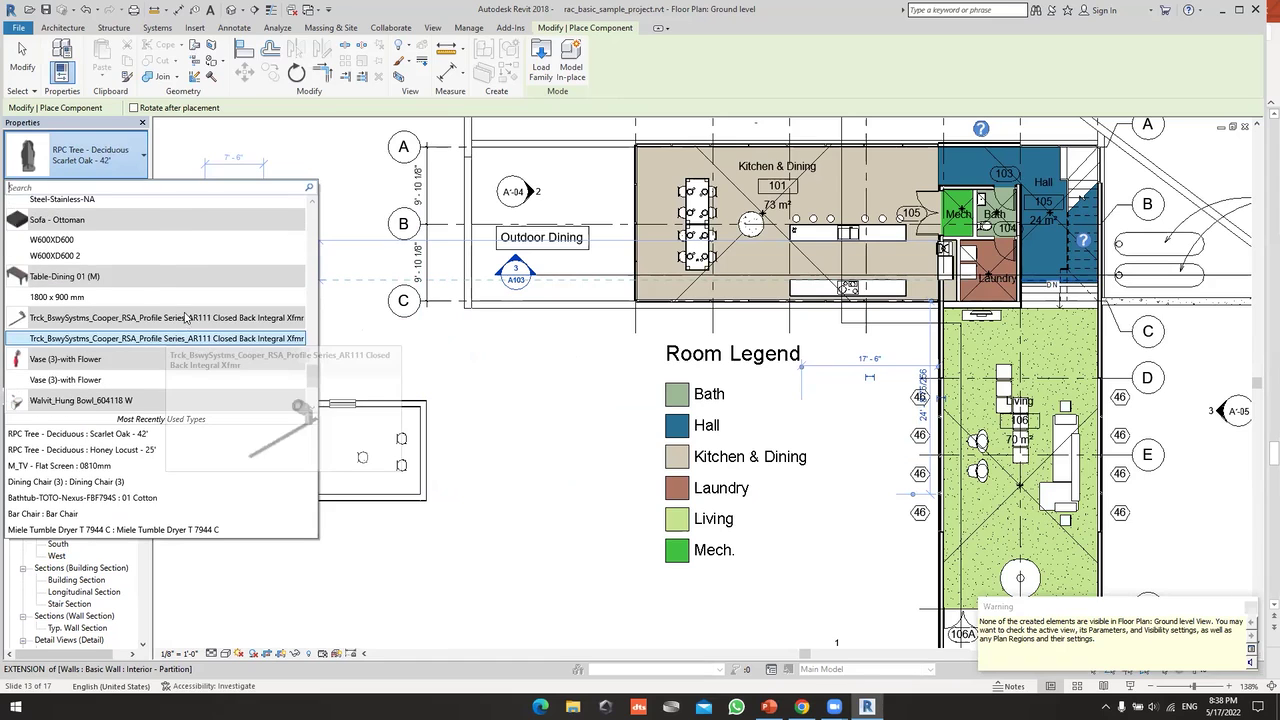
scroll(180, 318, down, 2)
scroll(150, 319, up, 10)
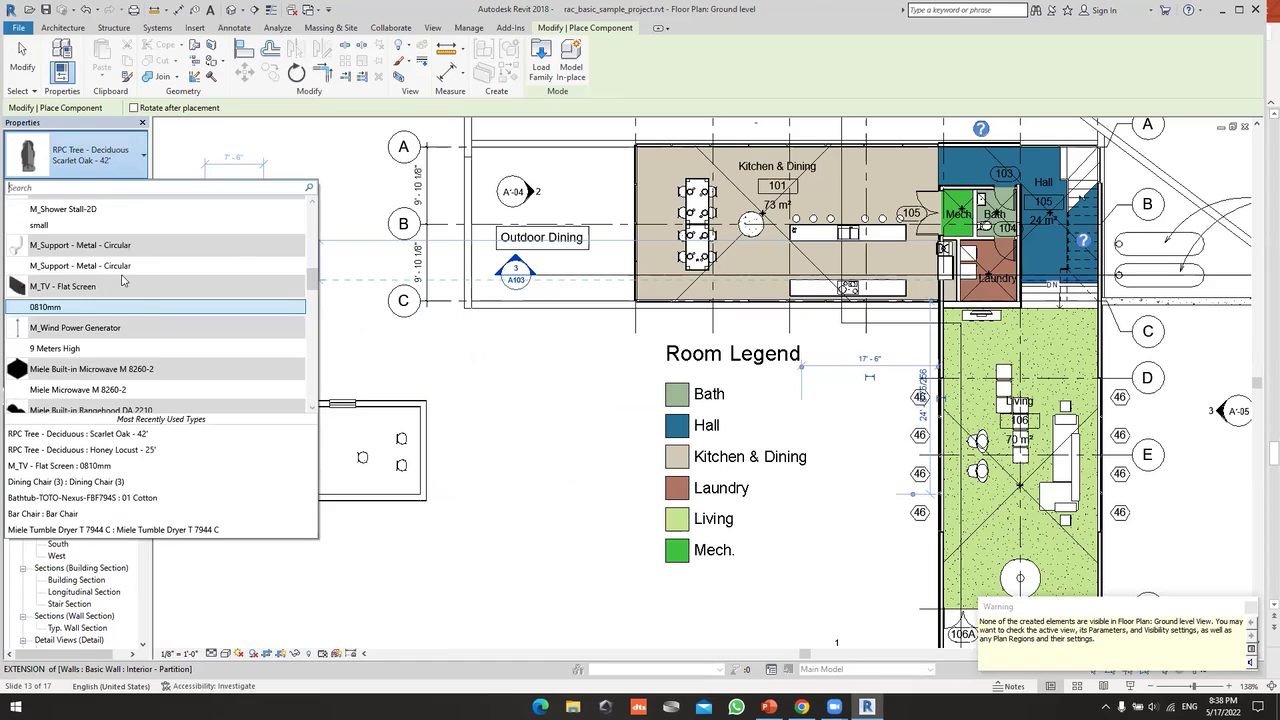
scroll(116, 341, up, 5)
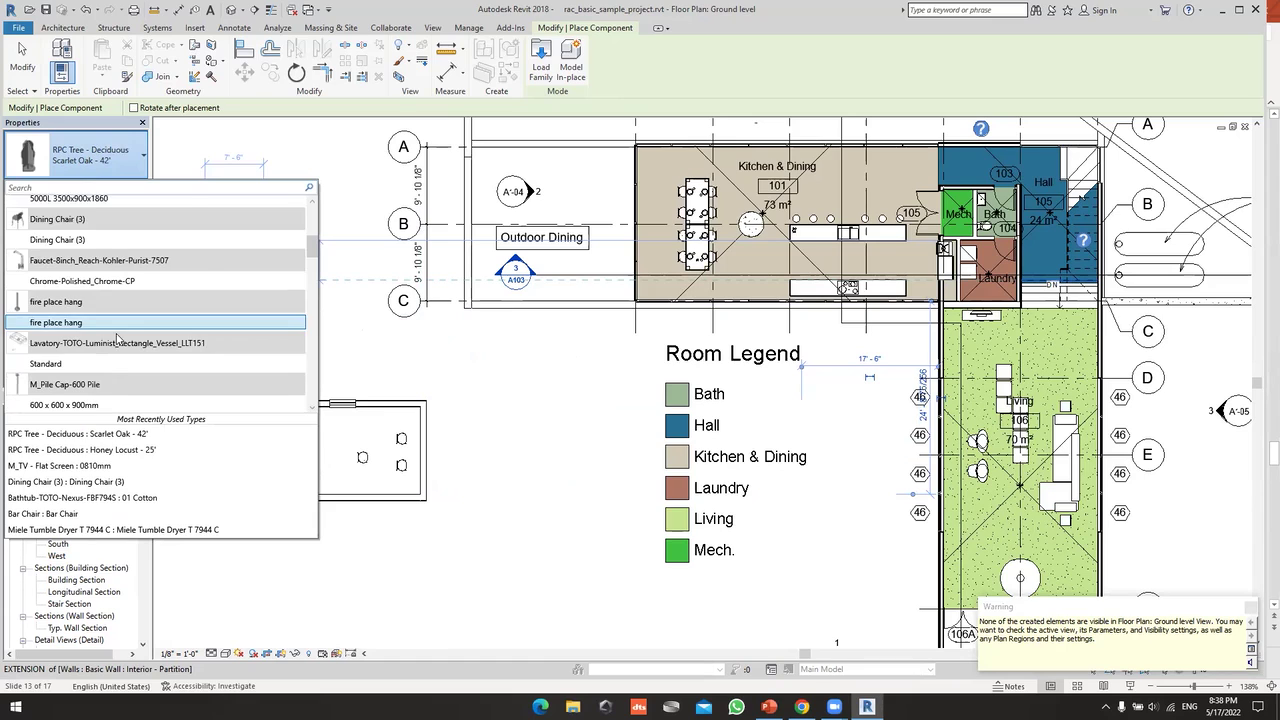
scroll(120, 345, down, 5)
scroll(141, 360, down, 1)
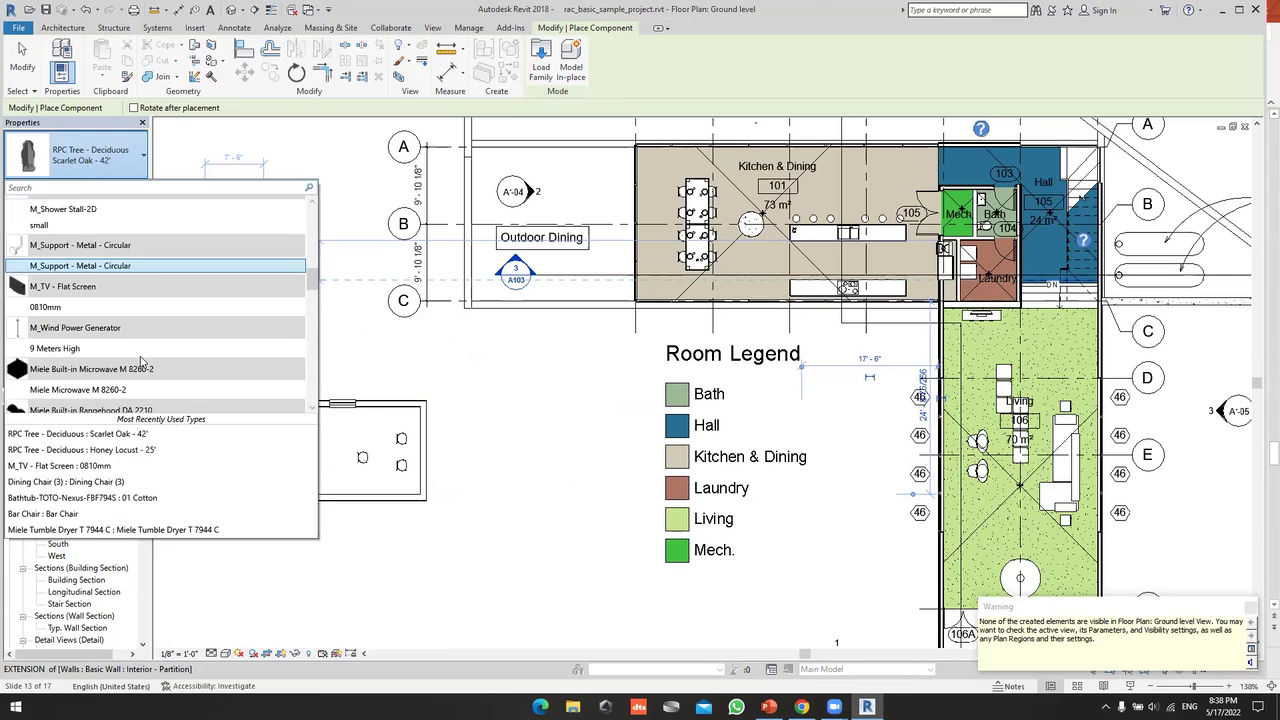
scroll(156, 389, down, 1)
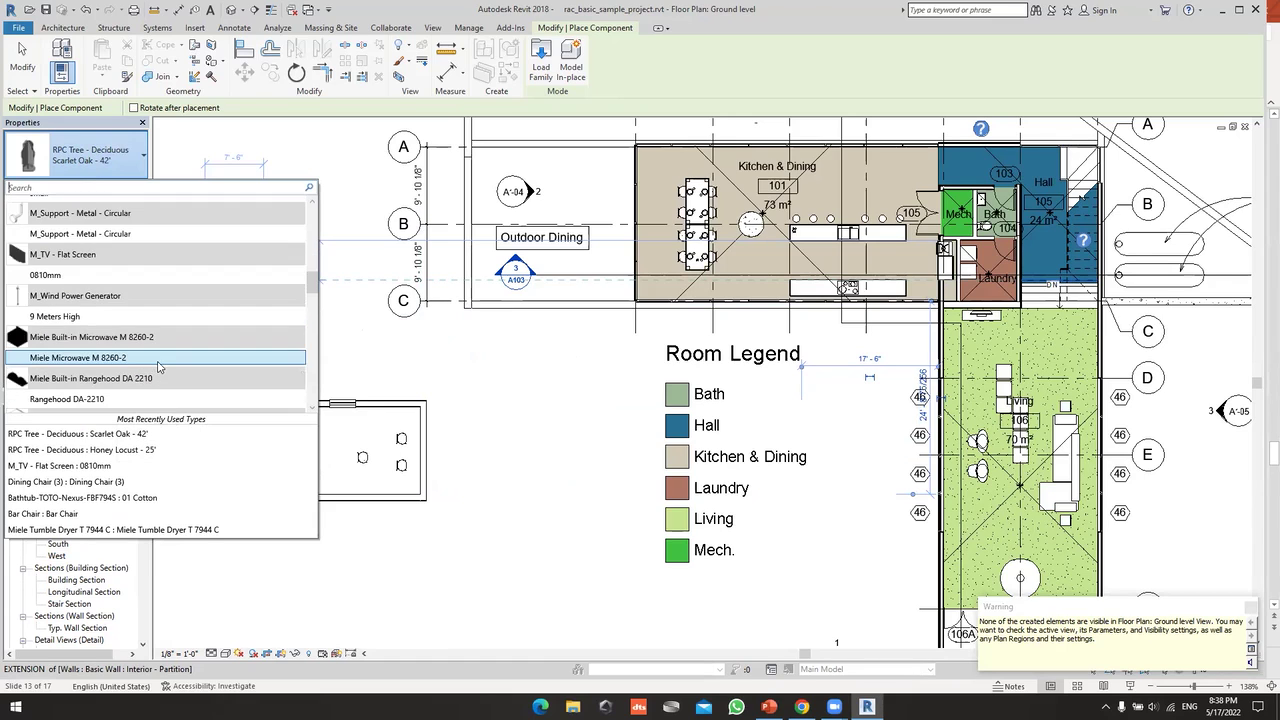
- Place the Miele Microwave M 8260-2 inside the small room
key(Return)
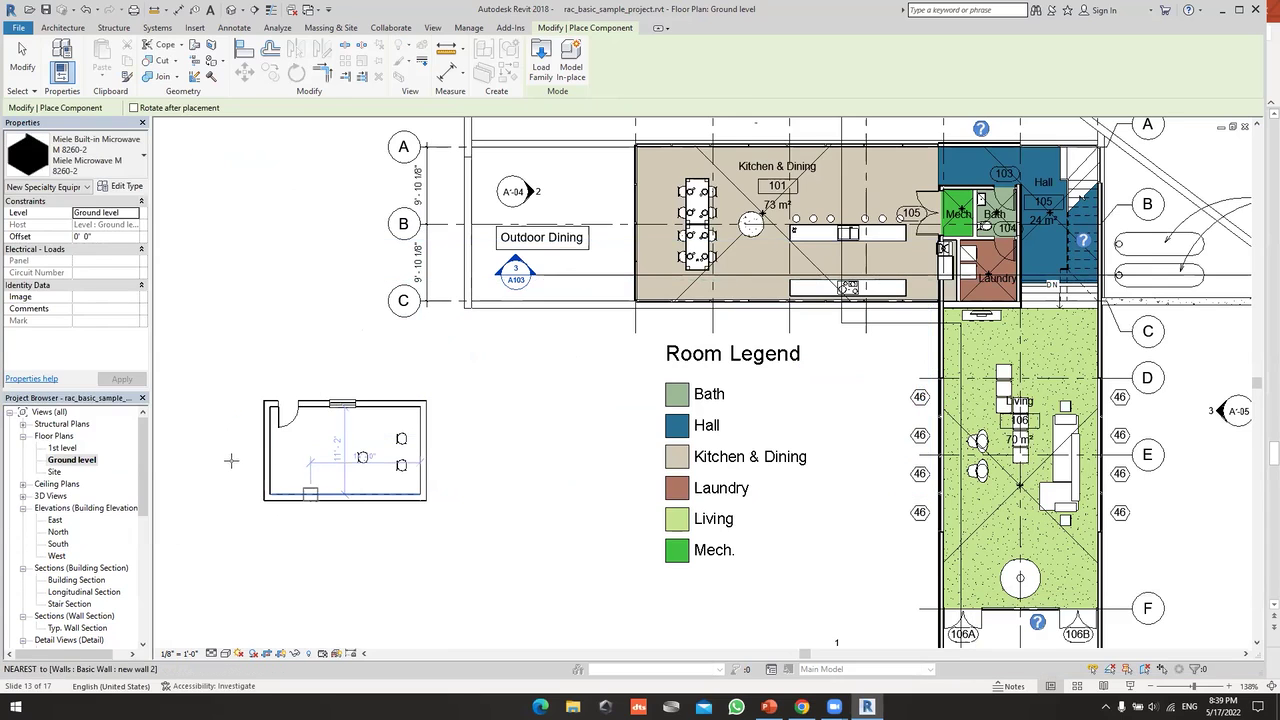
click(310, 478)
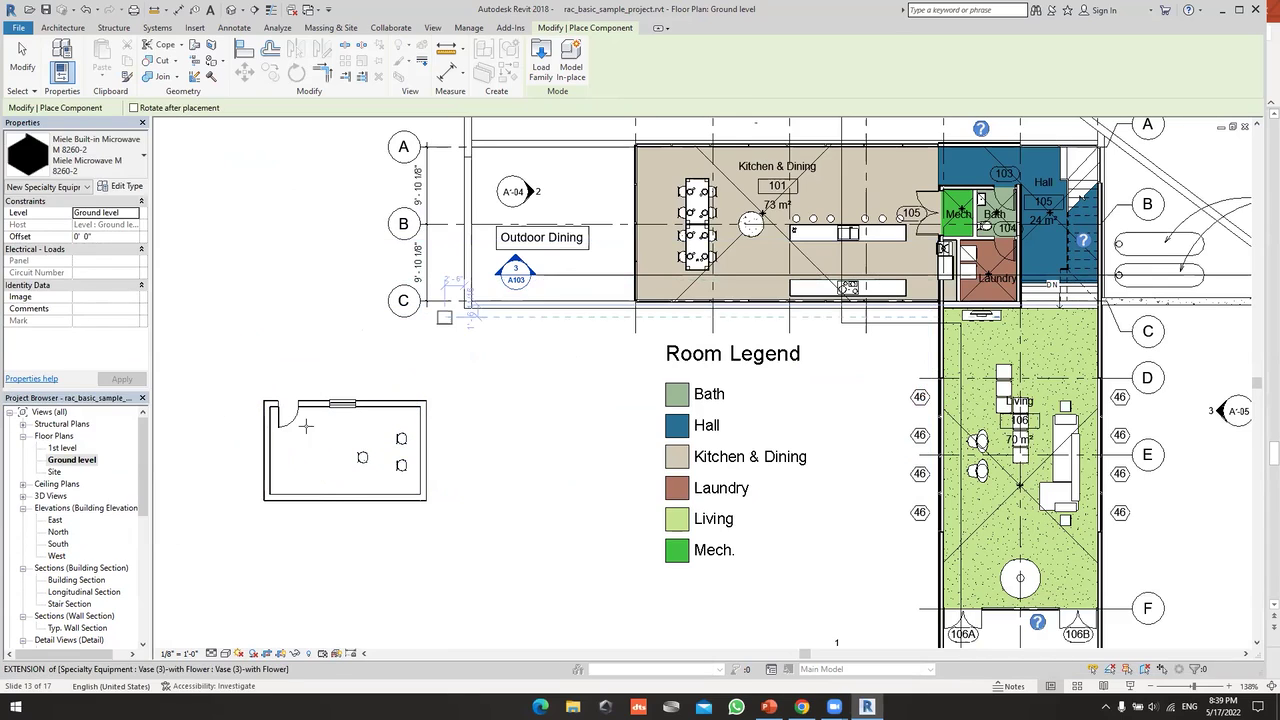
click(318, 476)
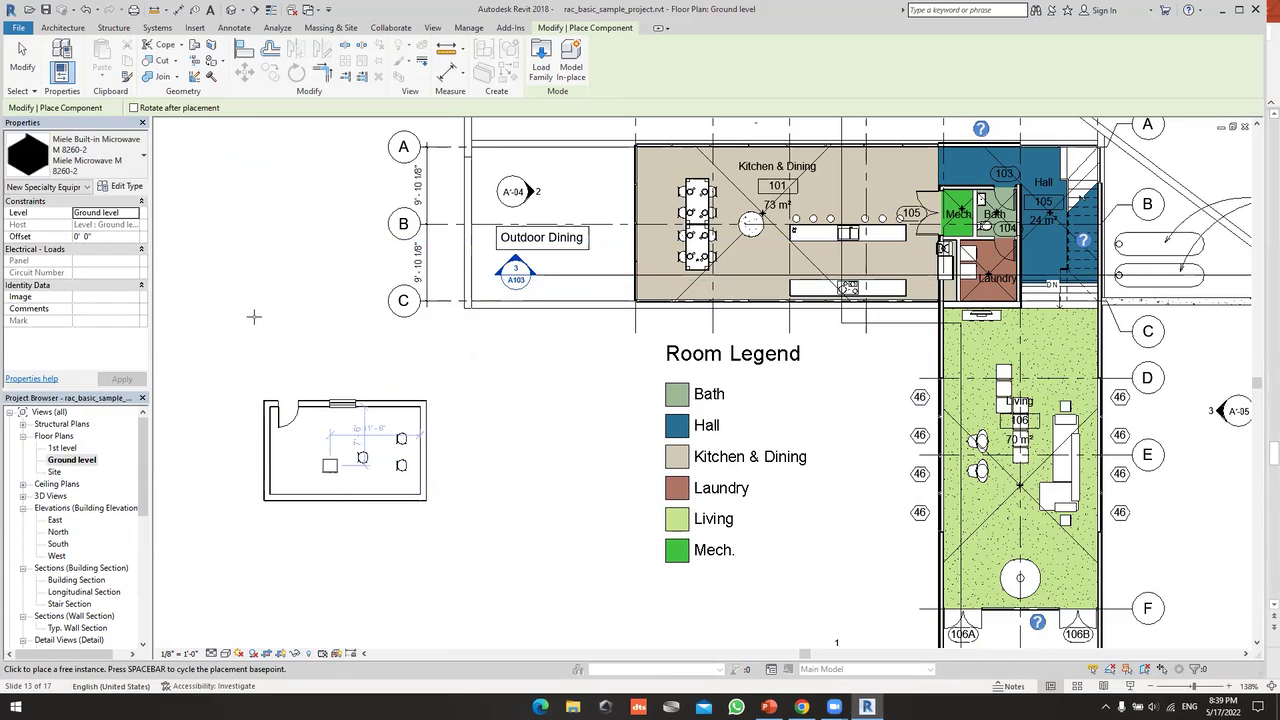
- Browse the component type list without picking a new type
click(126, 168)
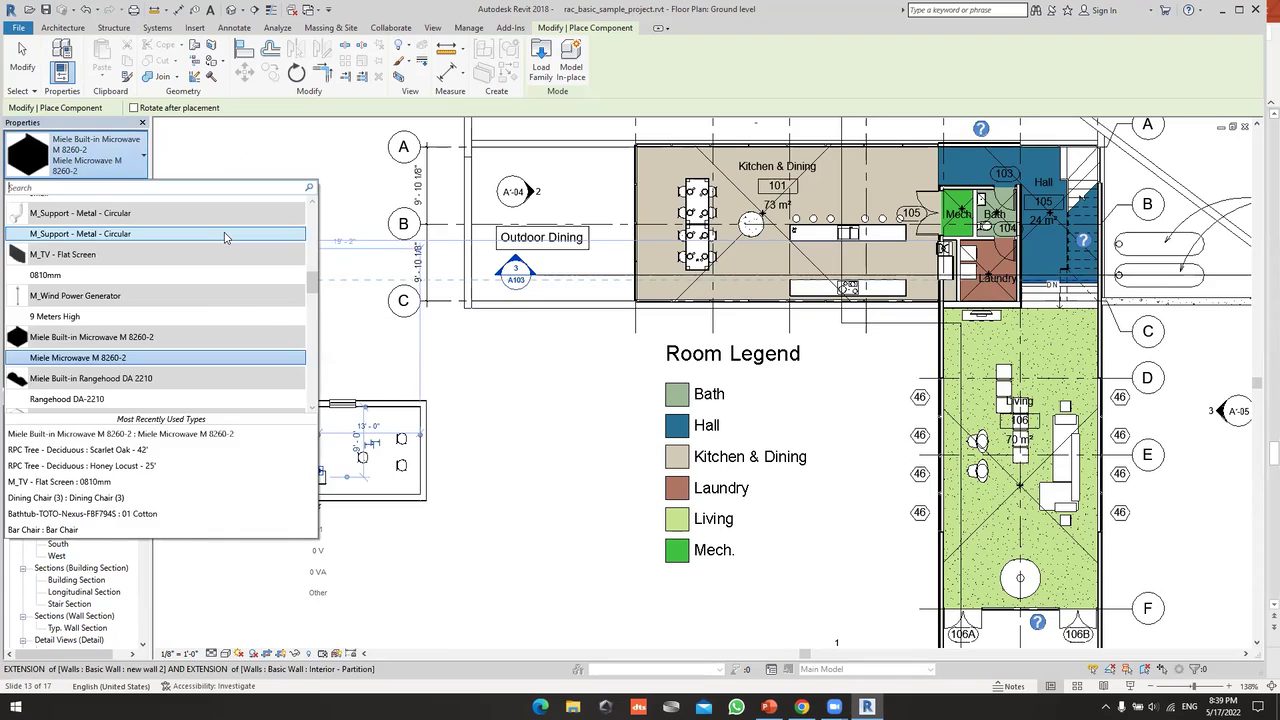
scroll(212, 268, up, 1)
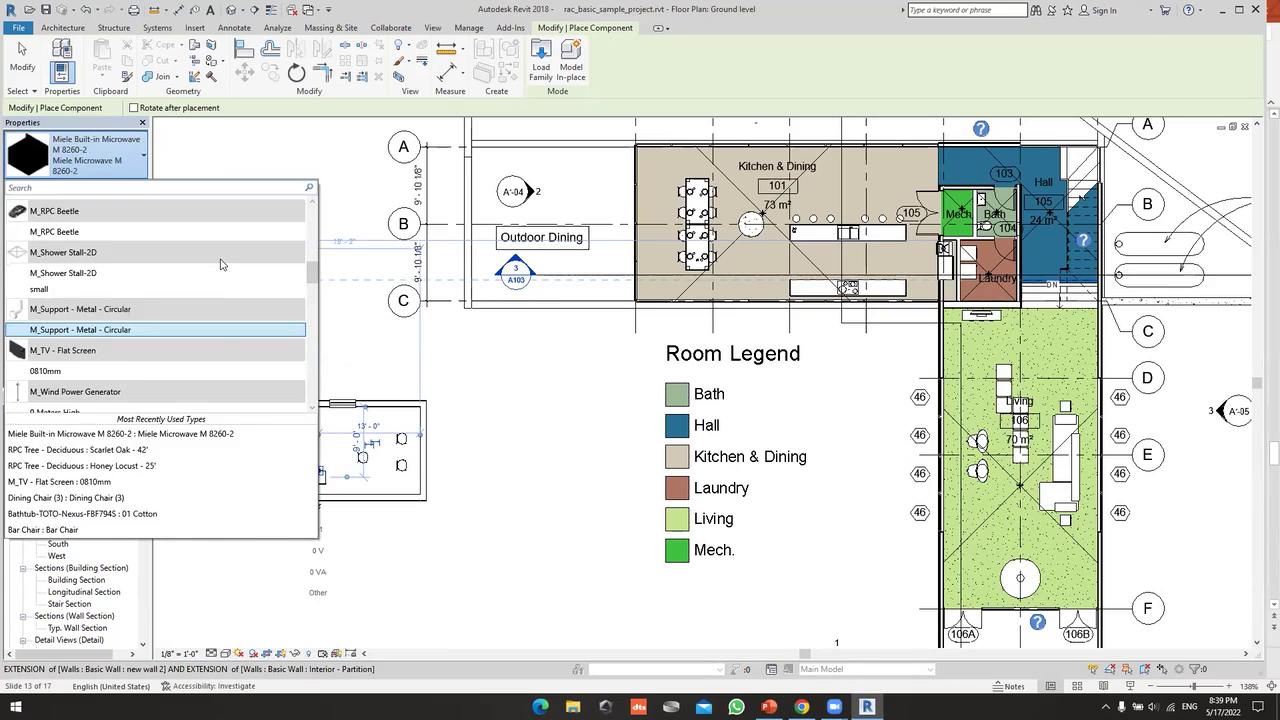
scroll(245, 240, up, 1)
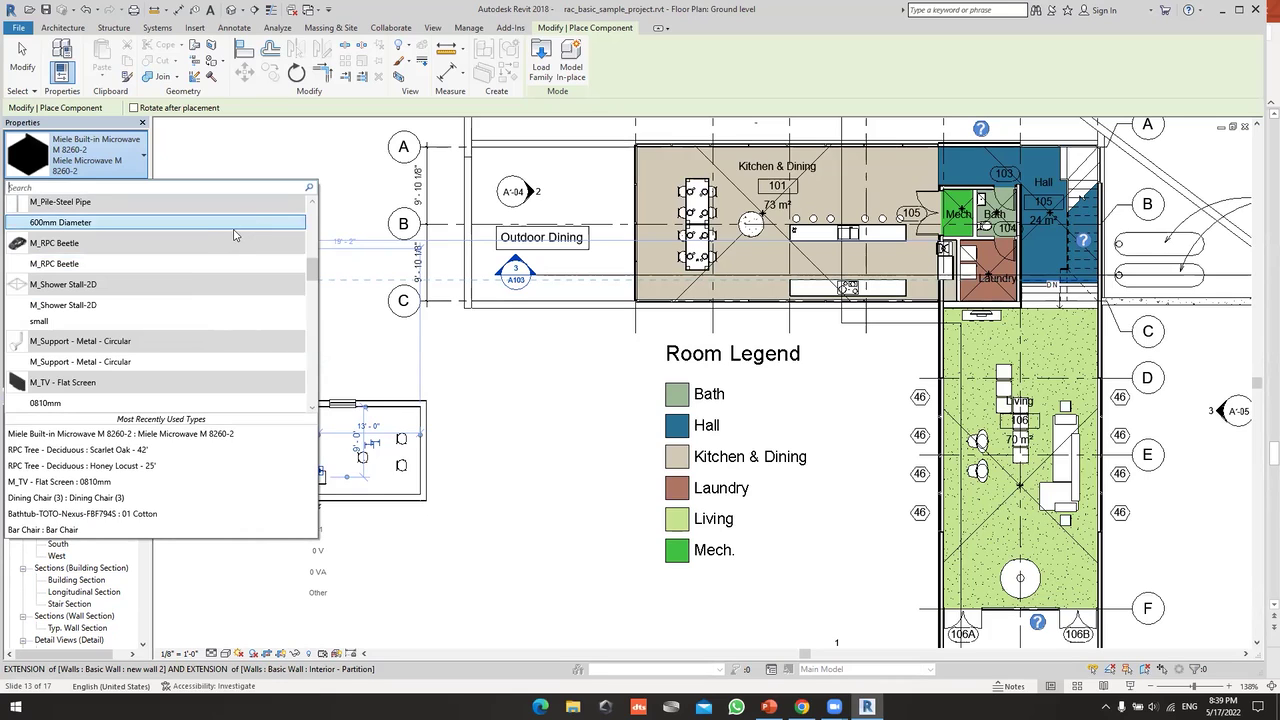
key(Down)
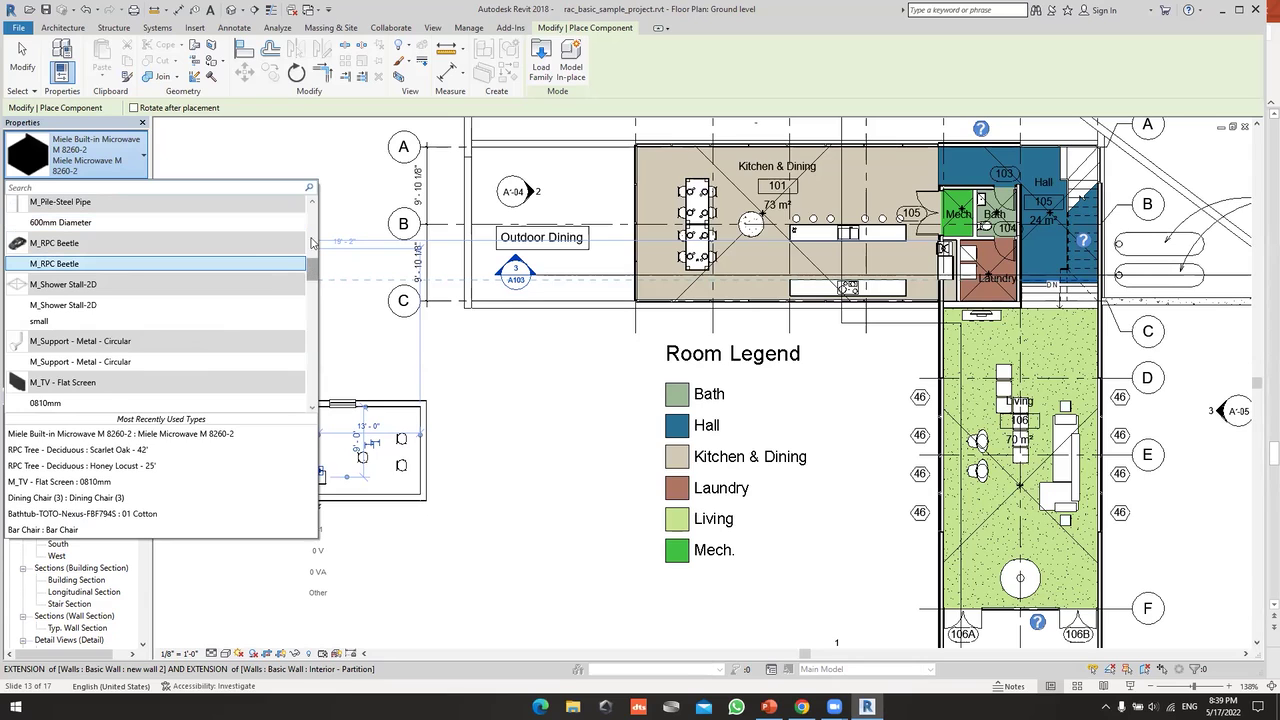
scroll(235, 240, up, 10)
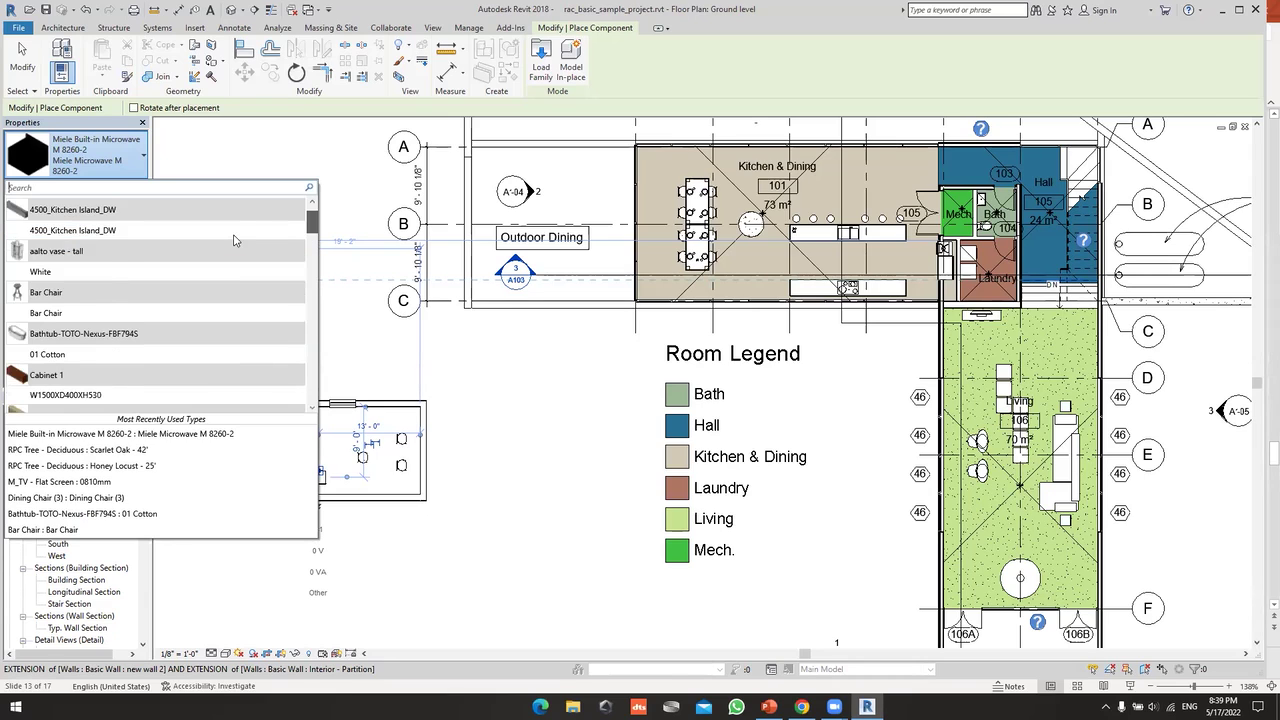
scroll(235, 240, up, 1)
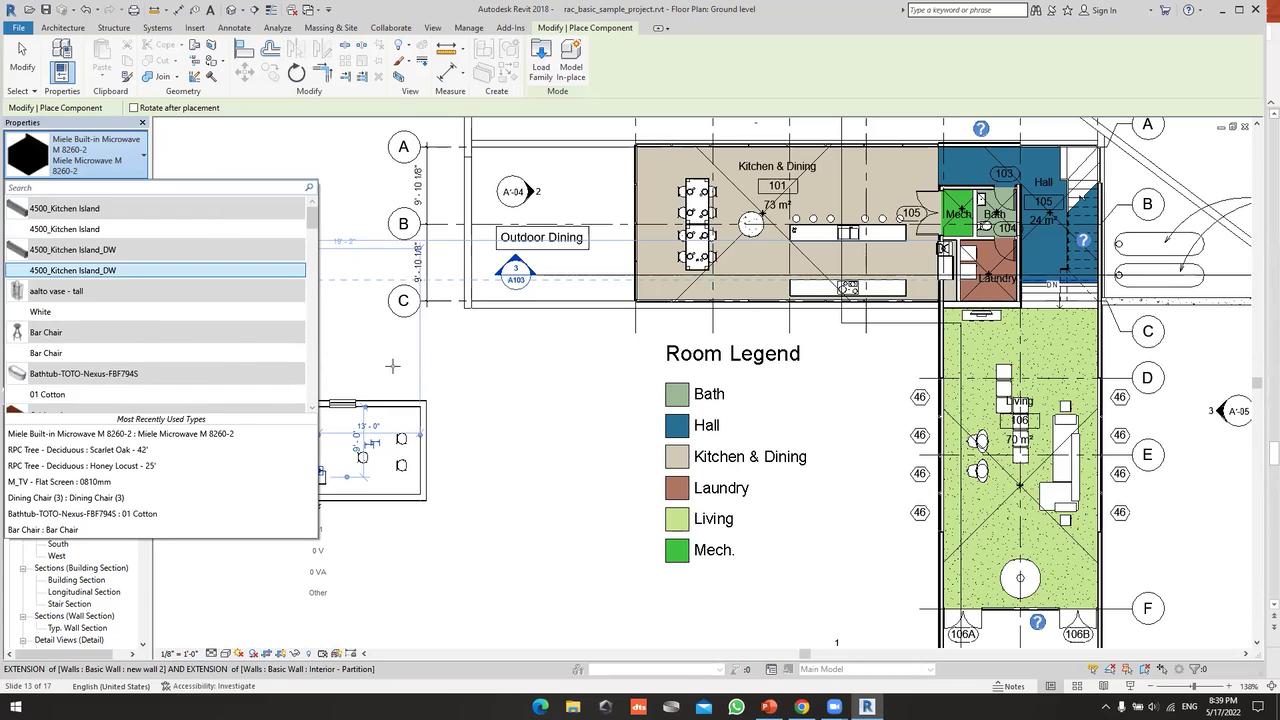
- Delete the dining chairs, TV and microwave from the small room
key(Escape)
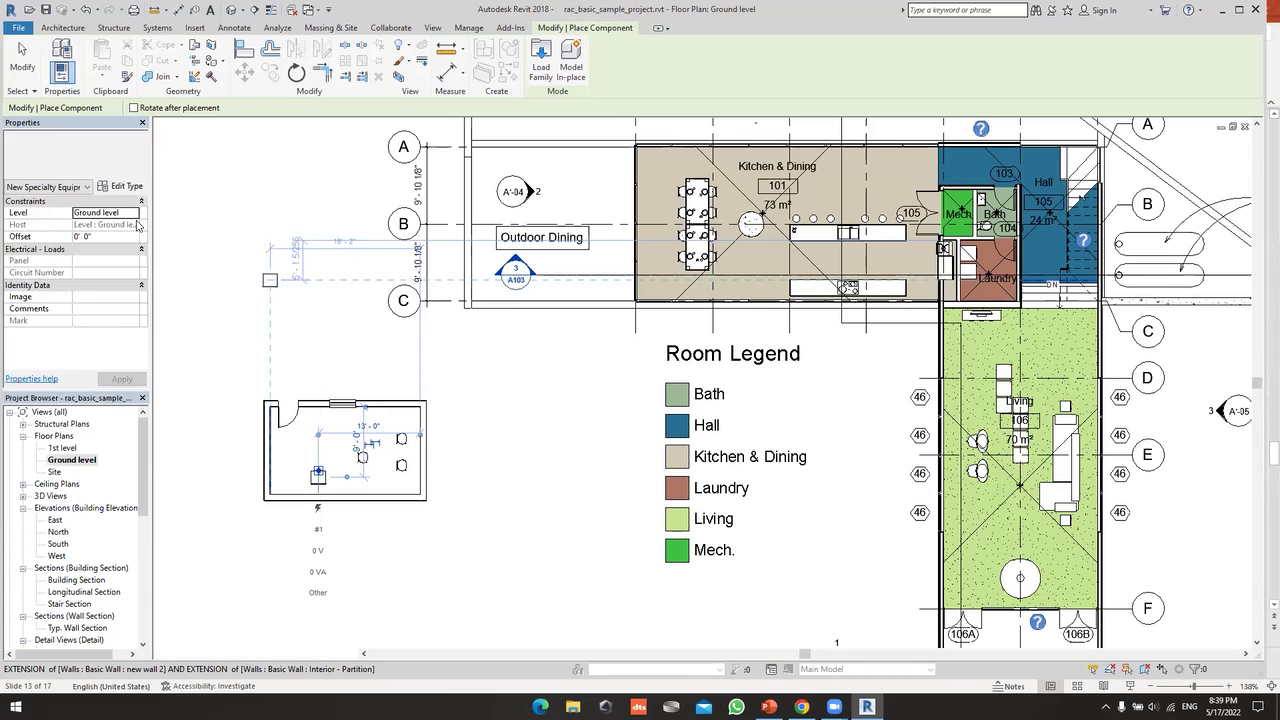
key(Escape)
drag(294, 440, 407, 482)
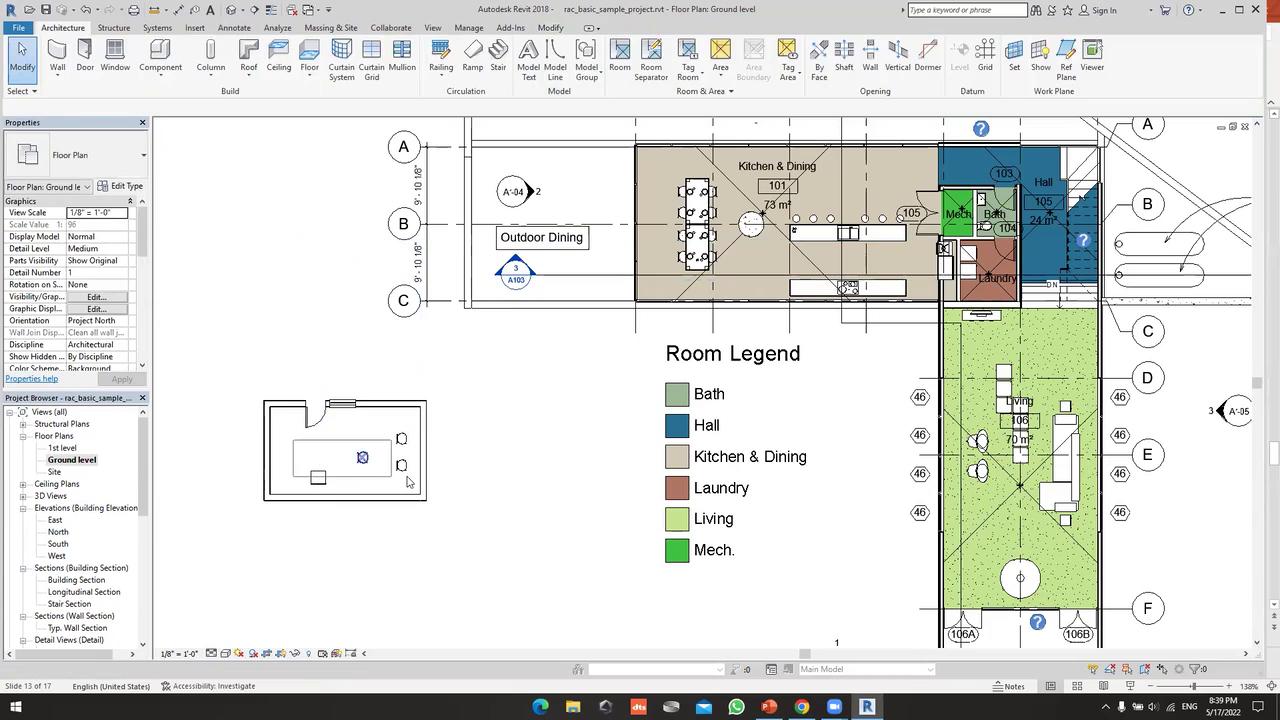
drag(407, 482, 396, 503)
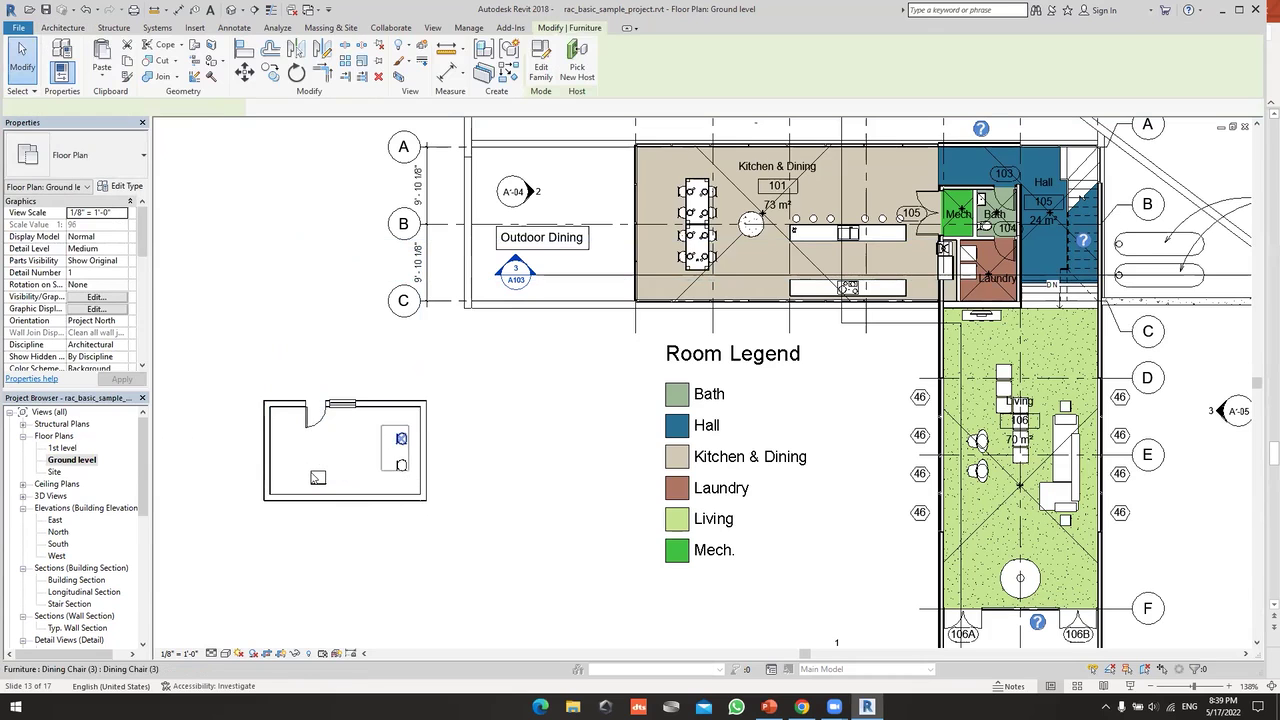
key(Delete)
drag(298, 458, 436, 492)
key(Delete)
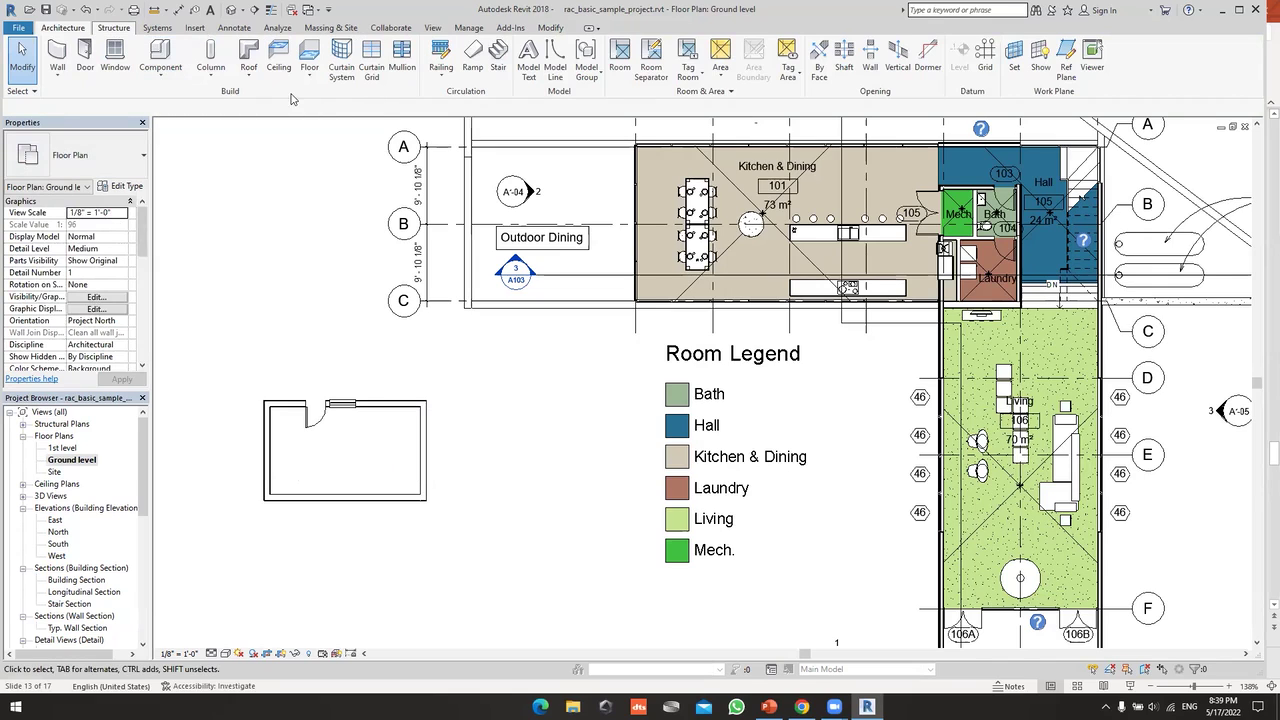
- Place an RPC Tree - Deciduous Hawthorn - 25' site component beside the small room
scroll(295, 92, down, 3)
scroll(372, 72, down, 2)
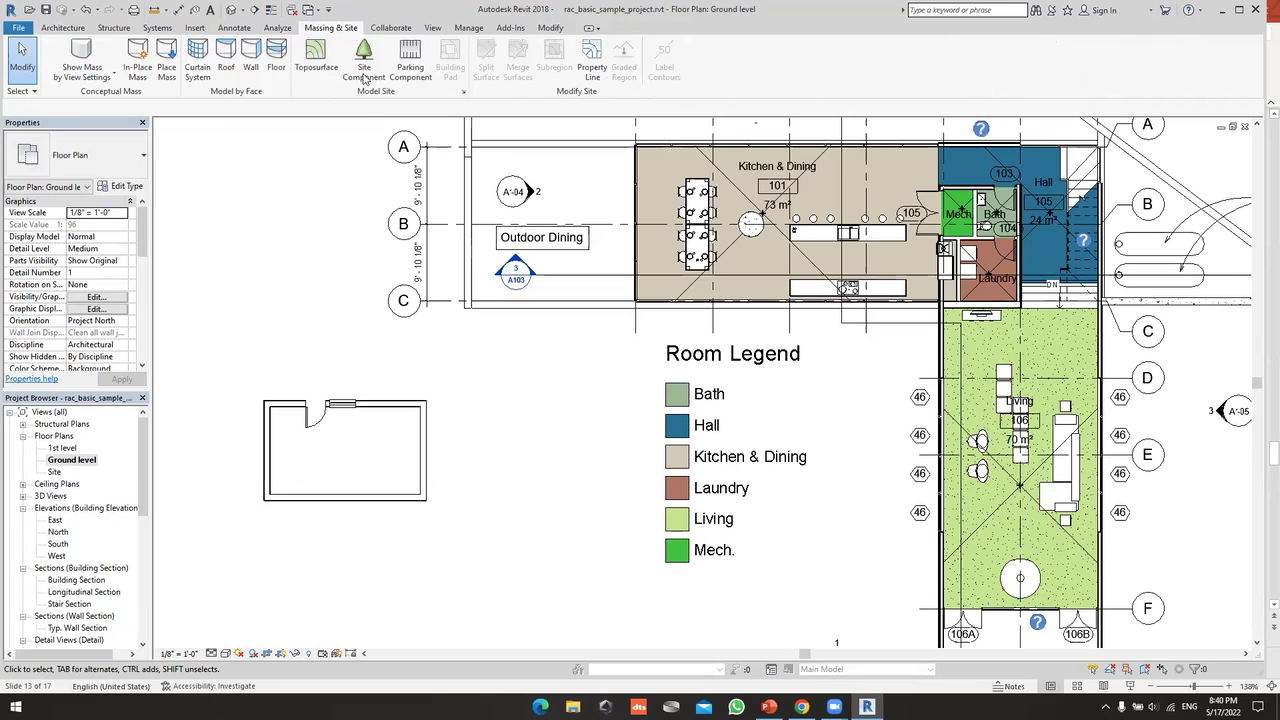
click(365, 72)
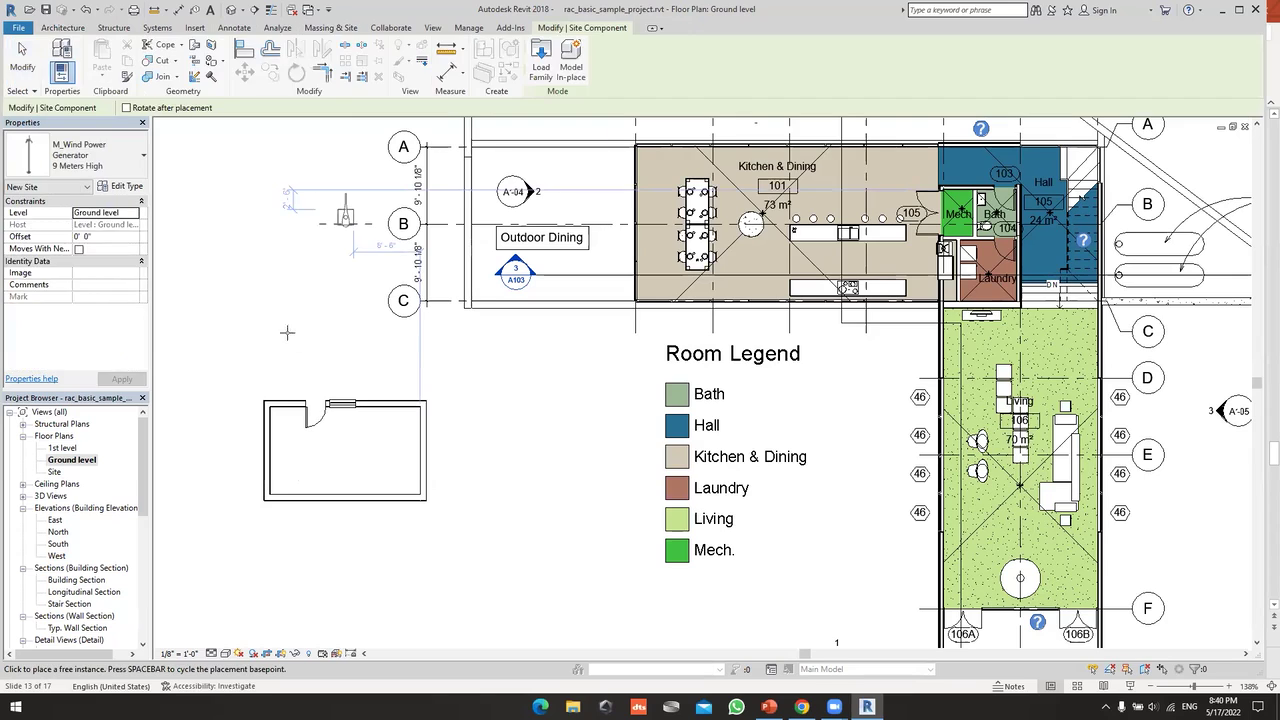
click(128, 175)
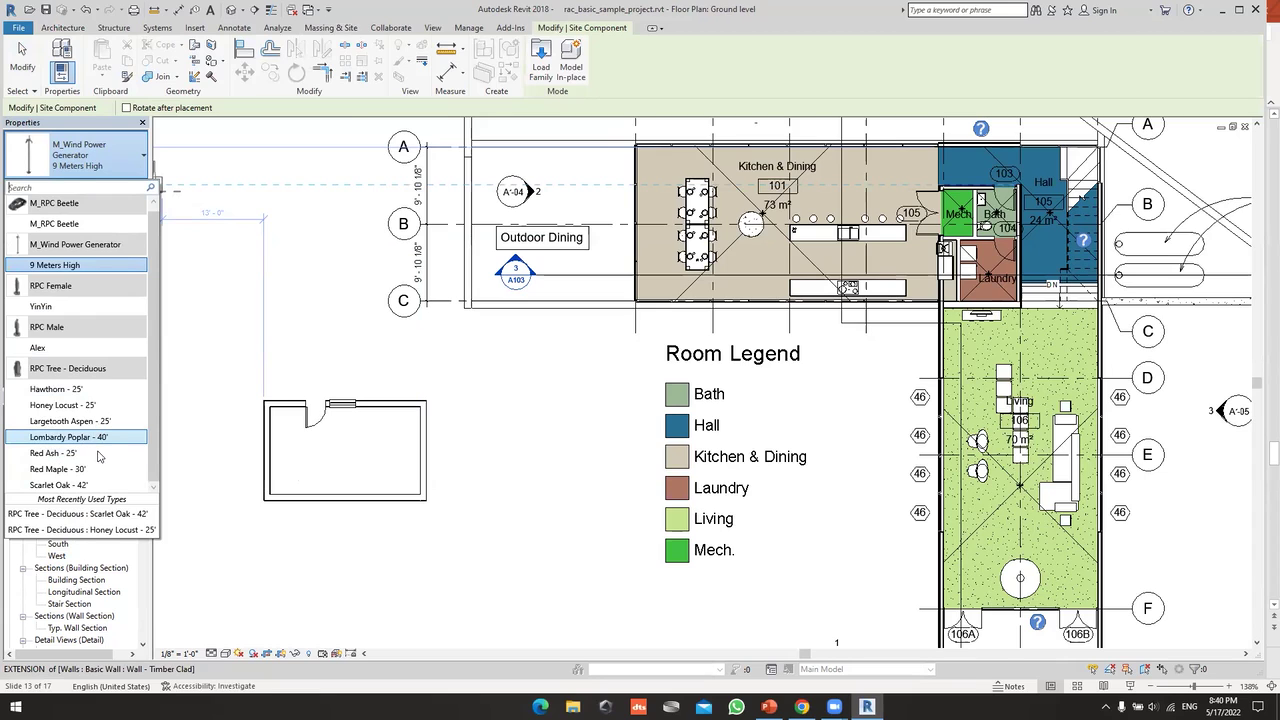
key(Return)
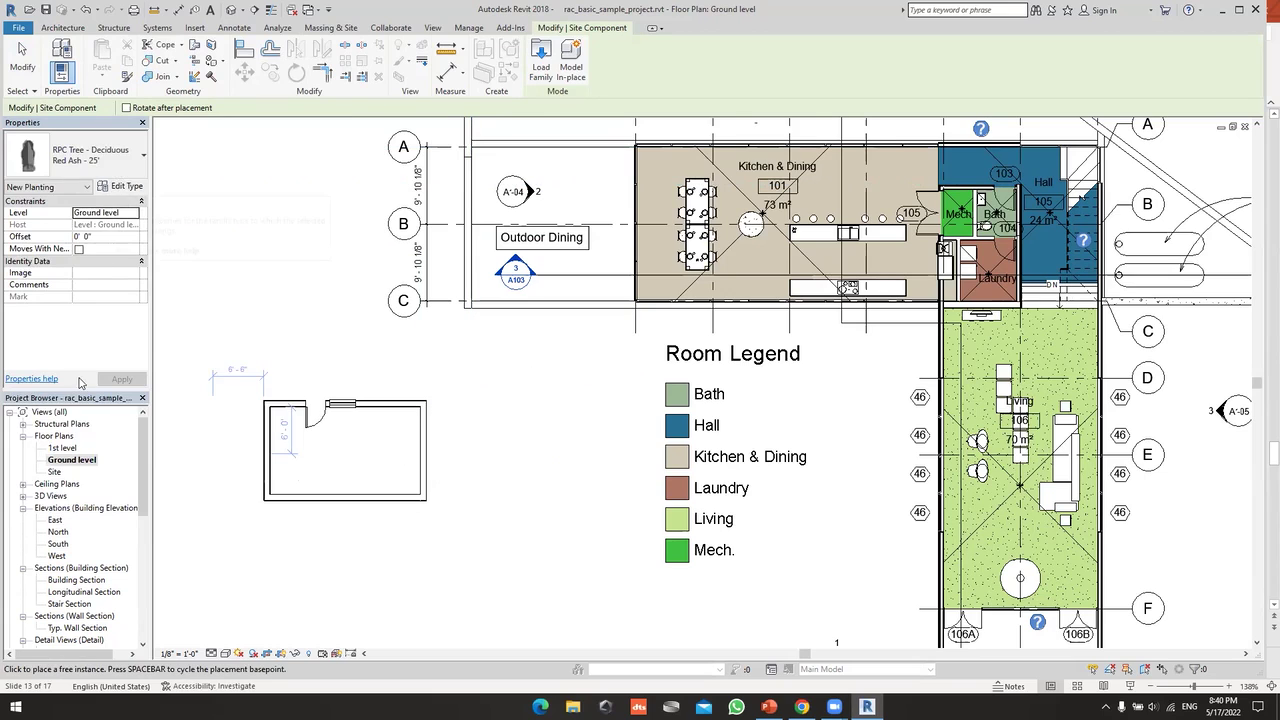
key(Up)
key(Return)
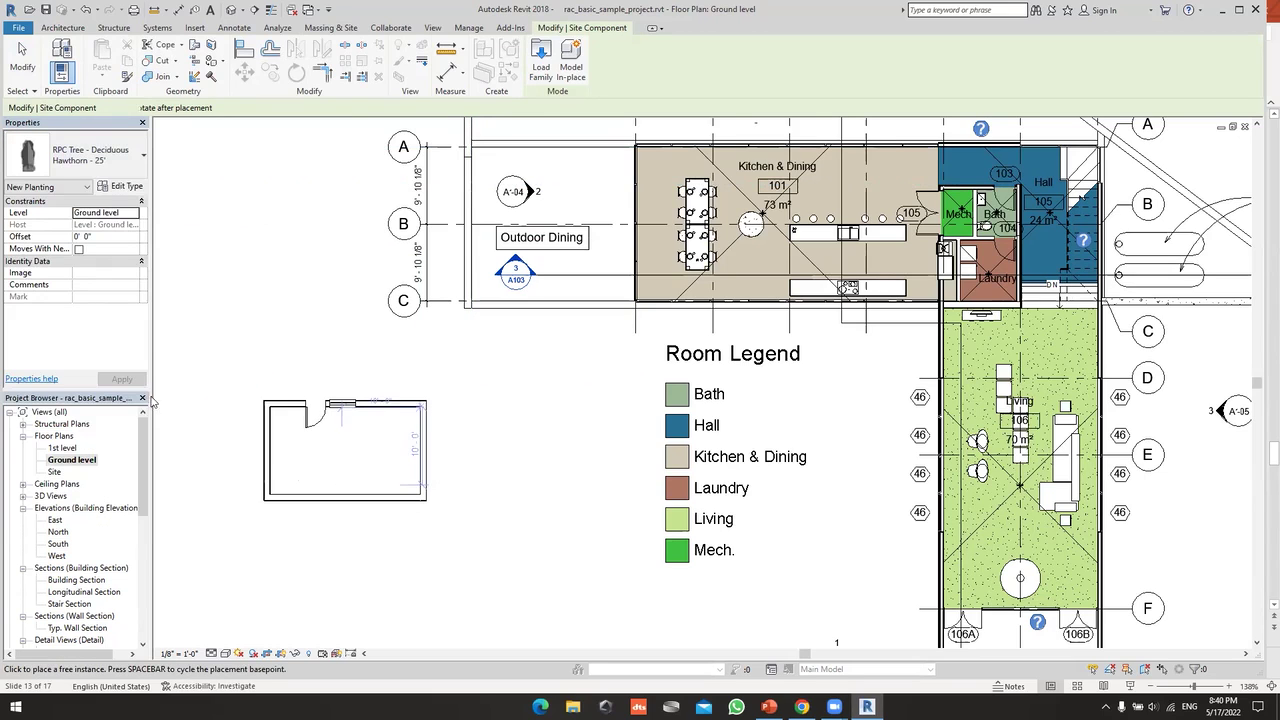
click(510, 405)
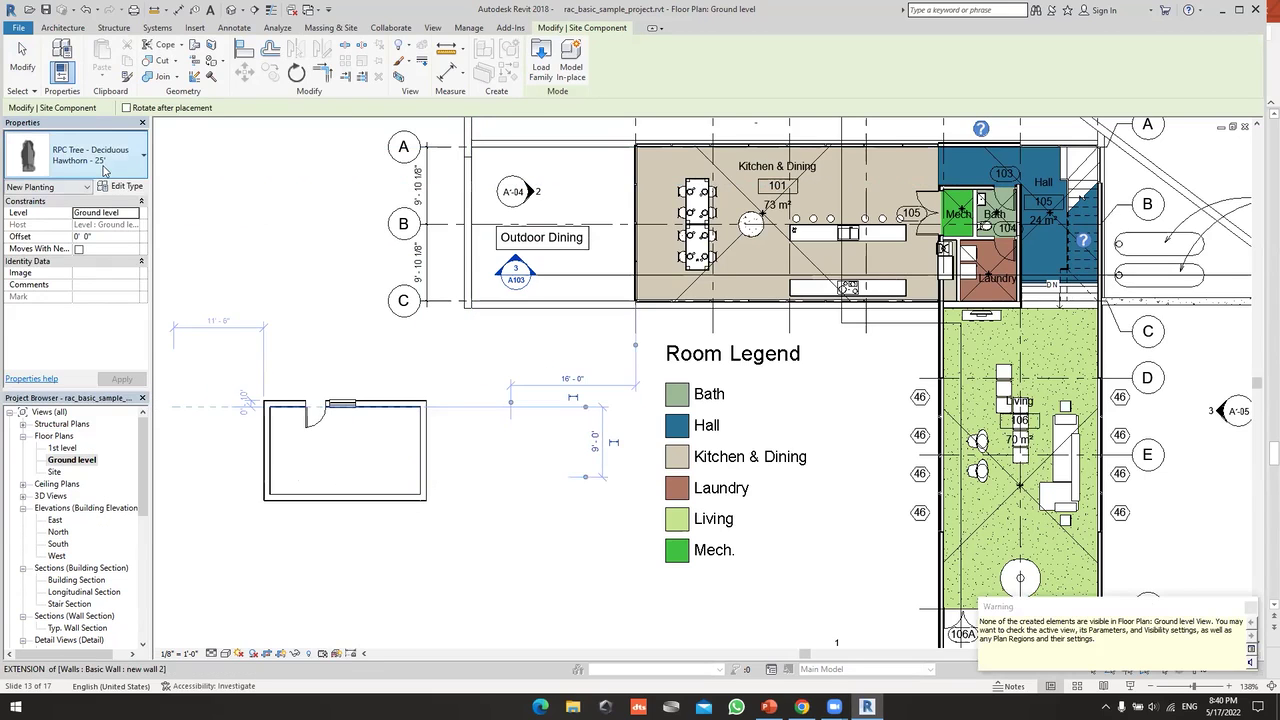
- Dismiss the tree type list and scroll the lesson deck to slide 14, 'Stair'
click(125, 178)
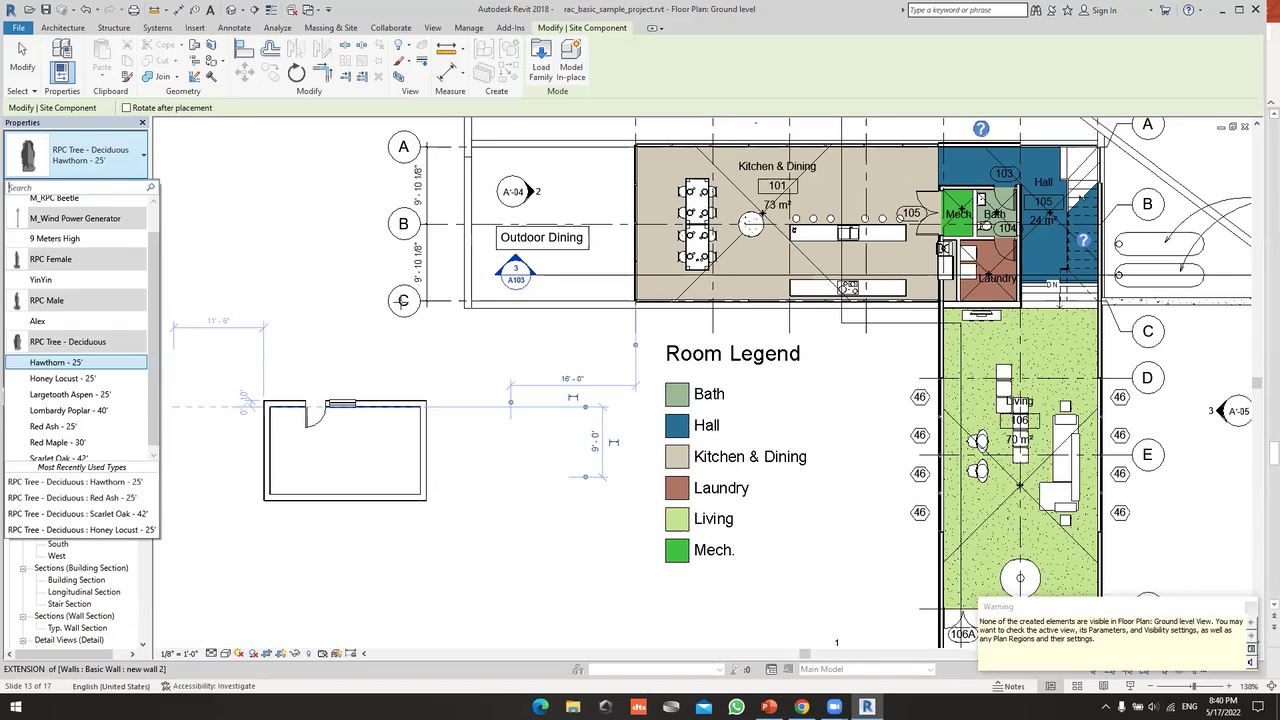
click(403, 300)
scroll(399, 300, down, 2)
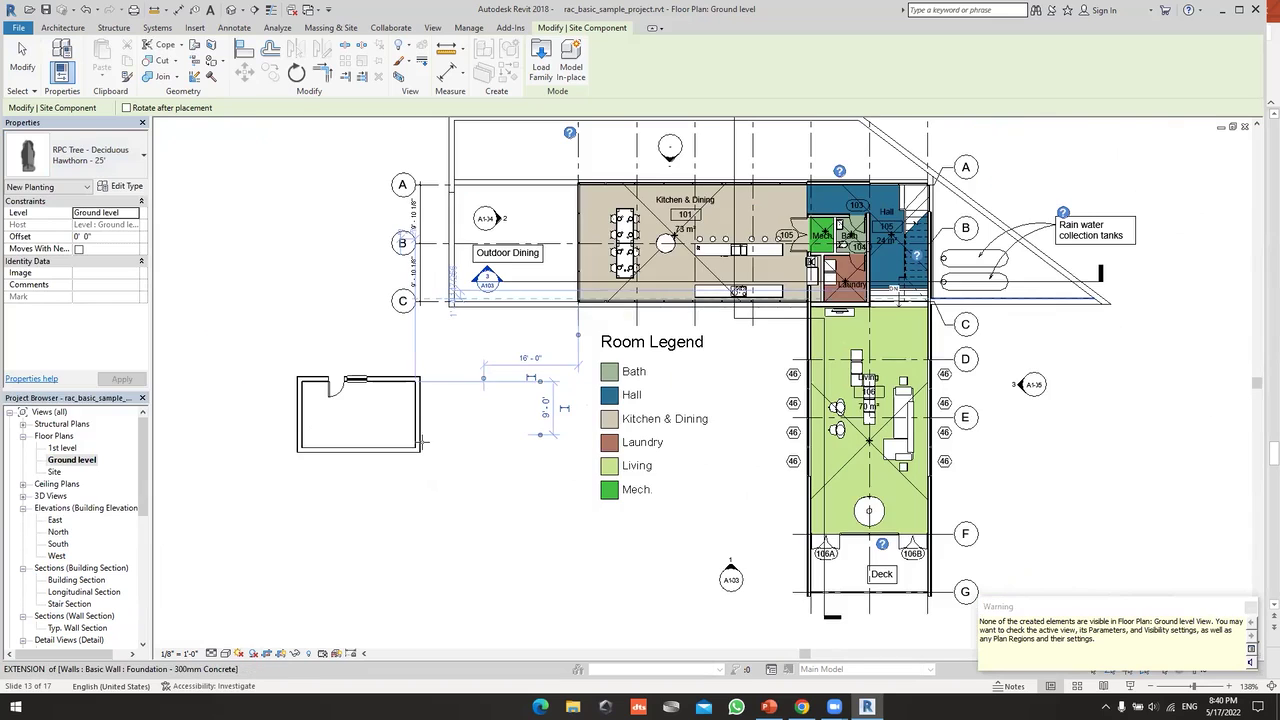
scroll(372, 337, down, 2)
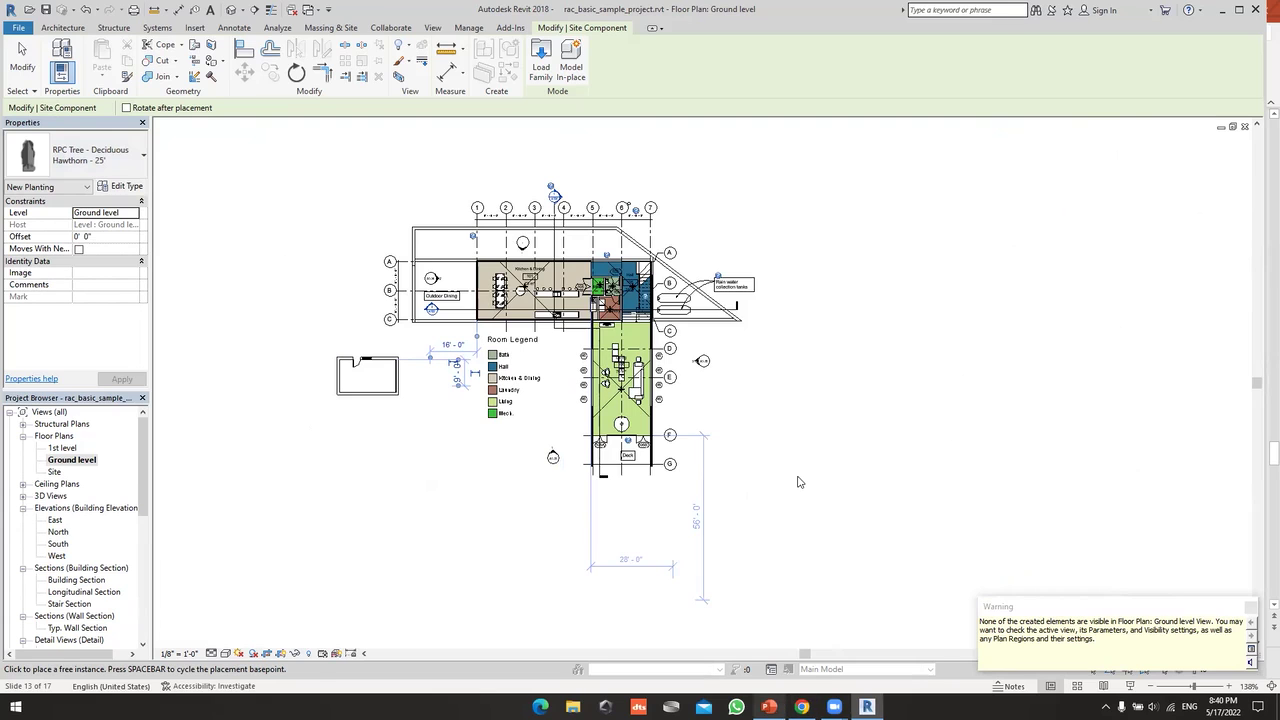
scroll(797, 482, down, 1)
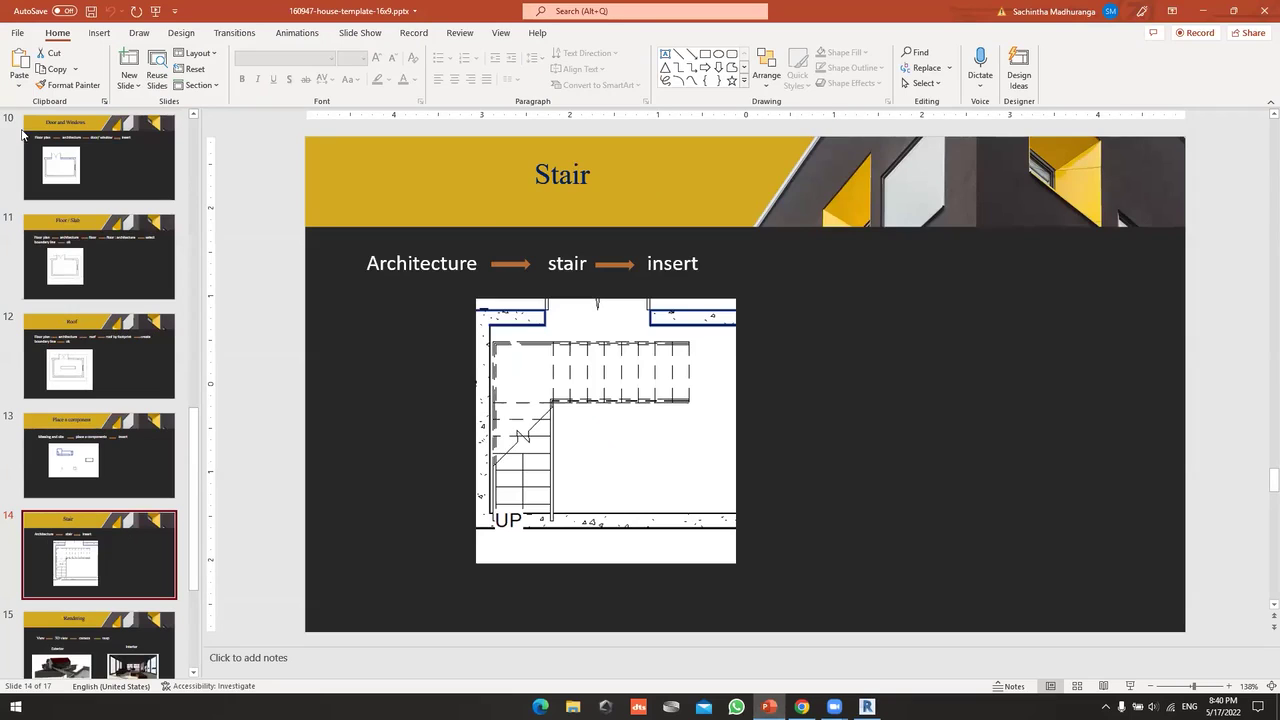
- Return from the Stair slide to the Revit Ground level floor plan
key(alt+Tab)
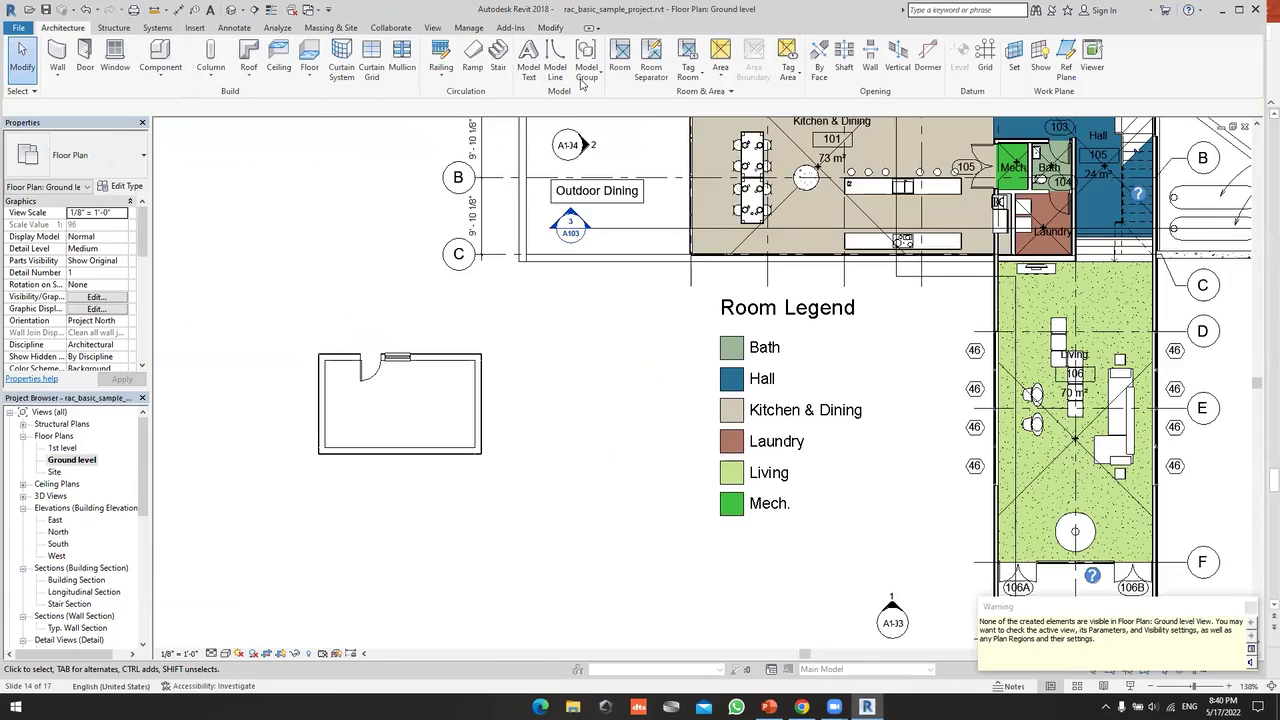
- Start a Precast Stair run, Ground level to Ceiling, at the room's lower-left corner
click(505, 62)
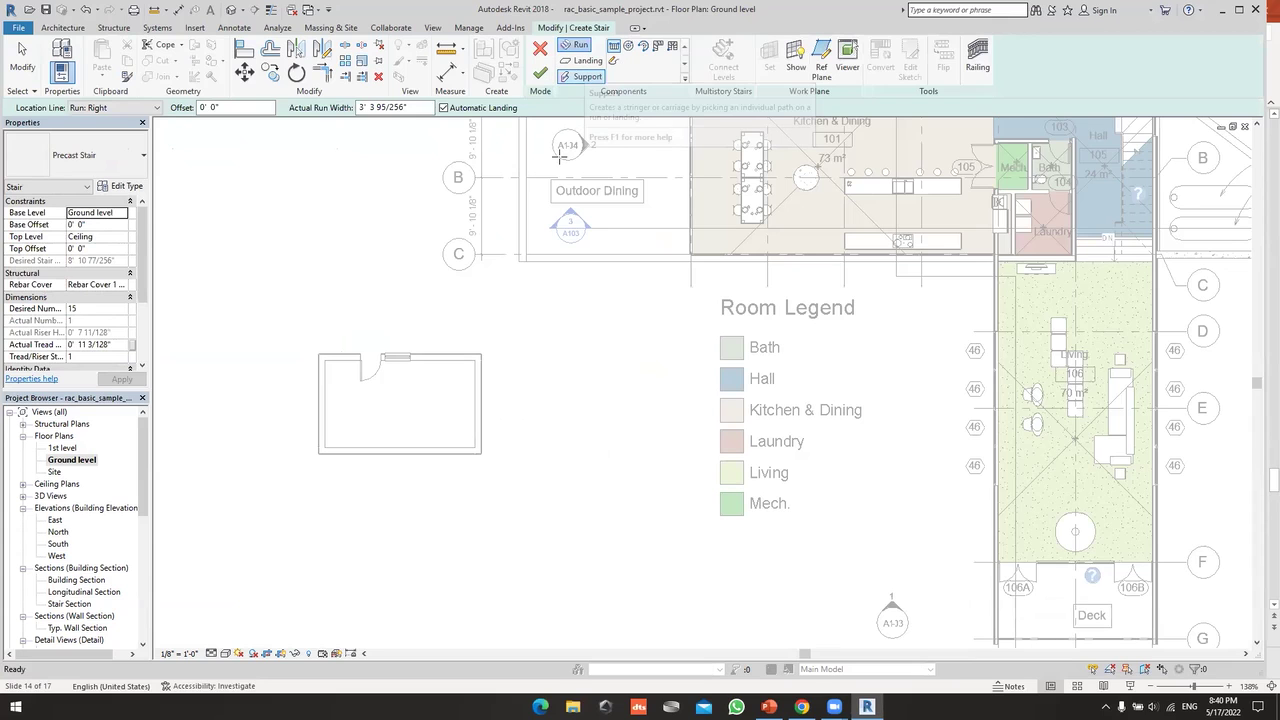
click(540, 48)
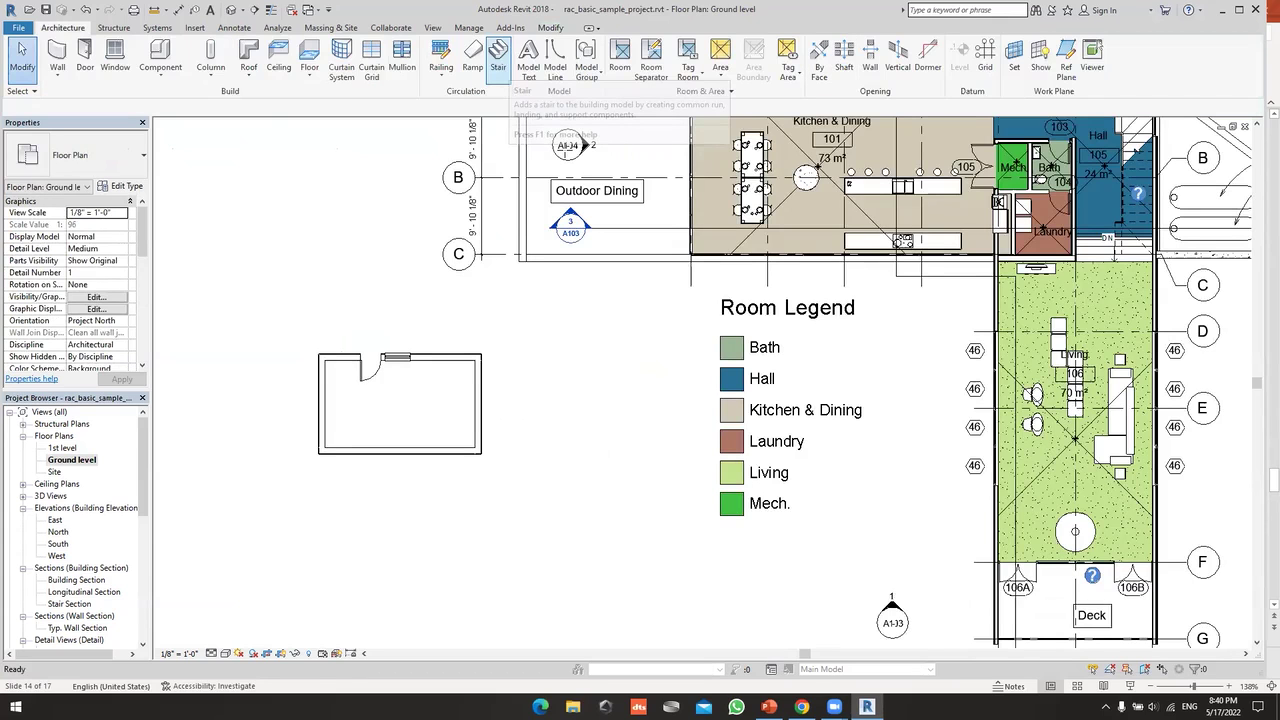
key(Return)
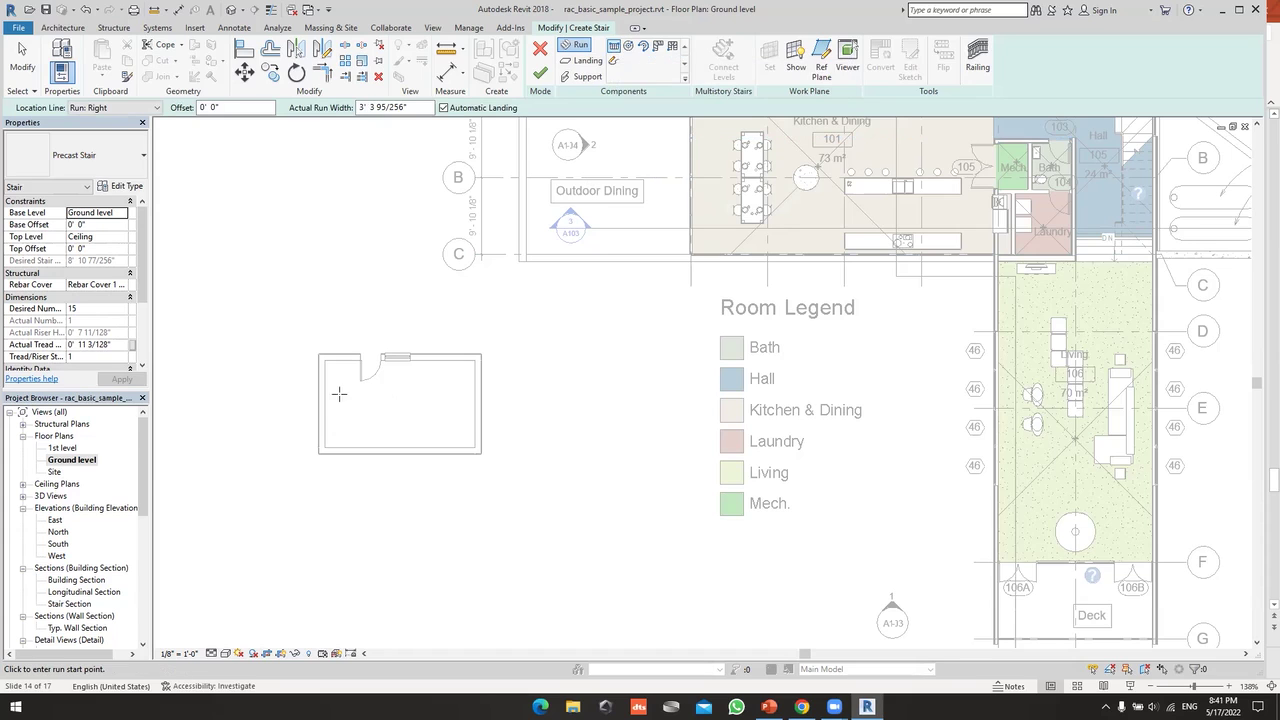
key(Escape)
scroll(330, 450, up, 1)
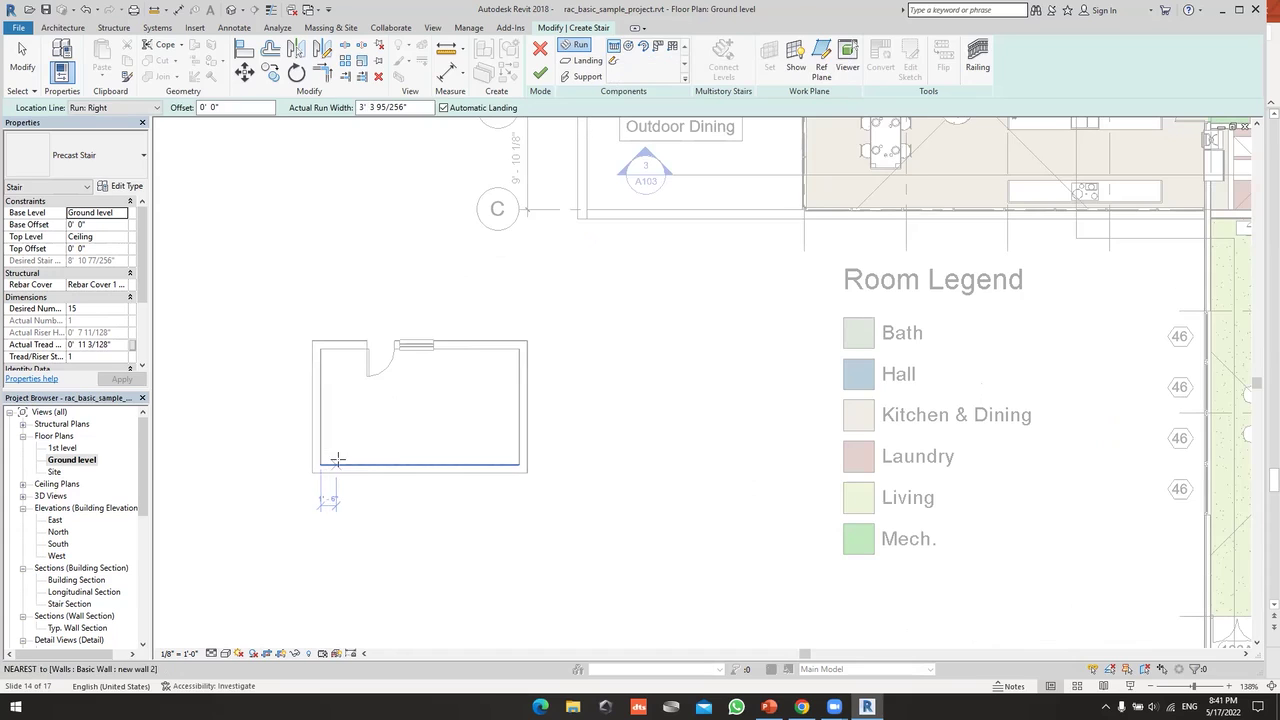
click(328, 462)
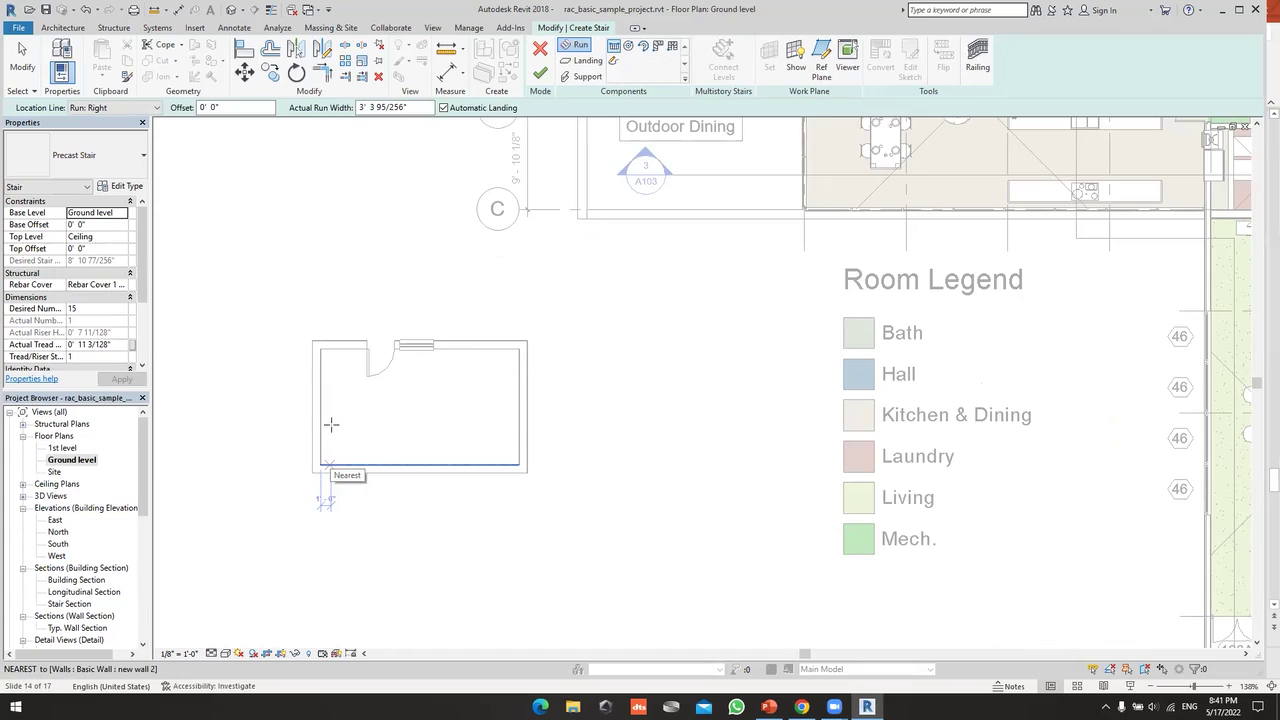
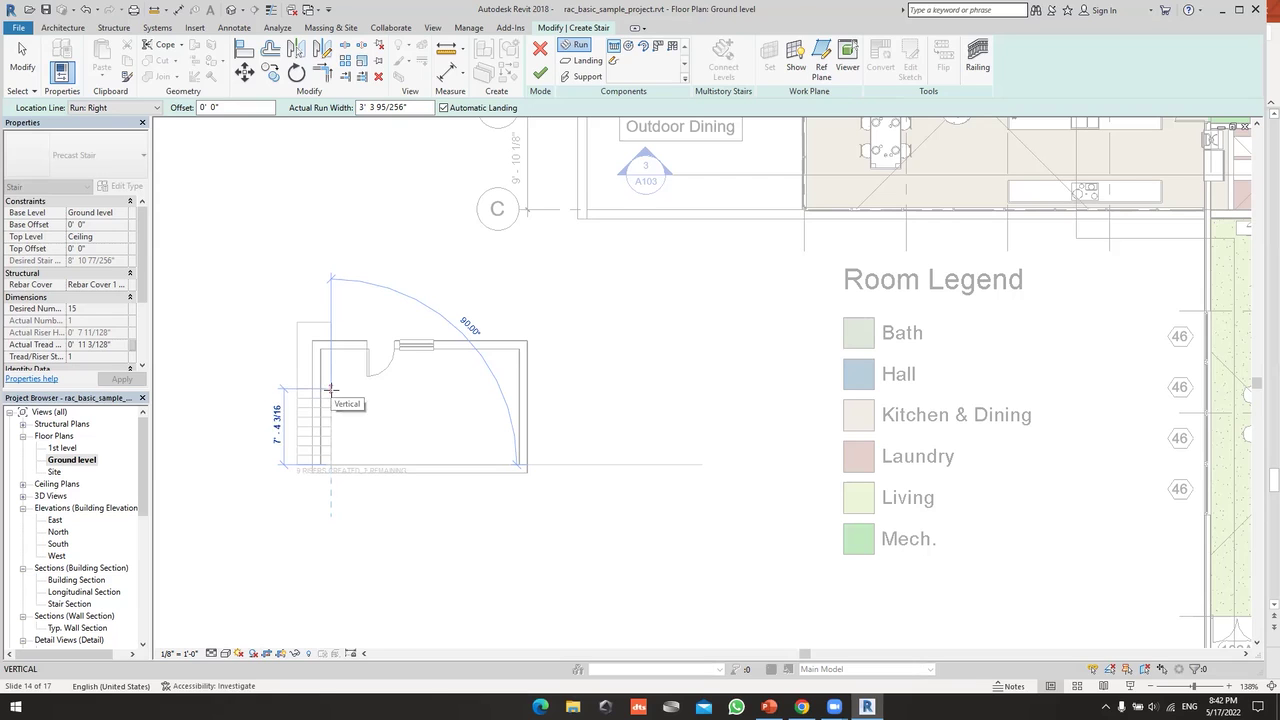
- Sketch a first two-run L-shaped stair in the outbuilding, then back out of cancelling it
click(330, 389)
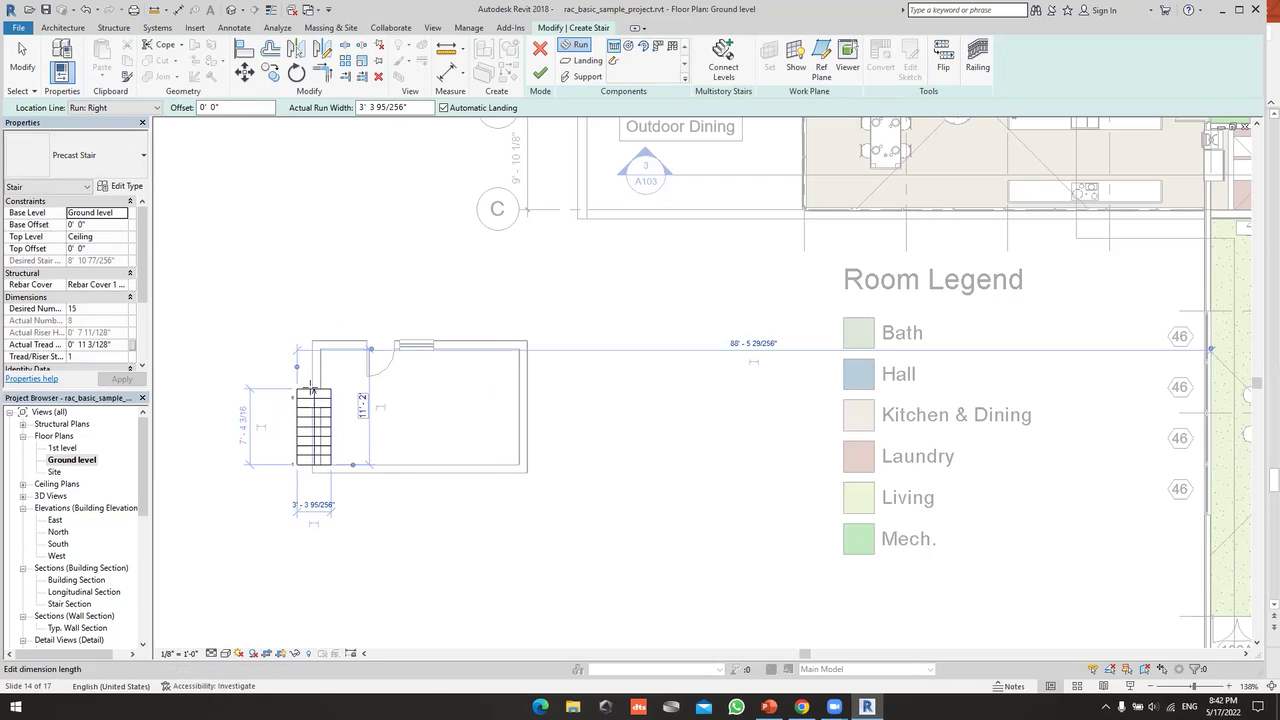
scroll(307, 383, up, 1)
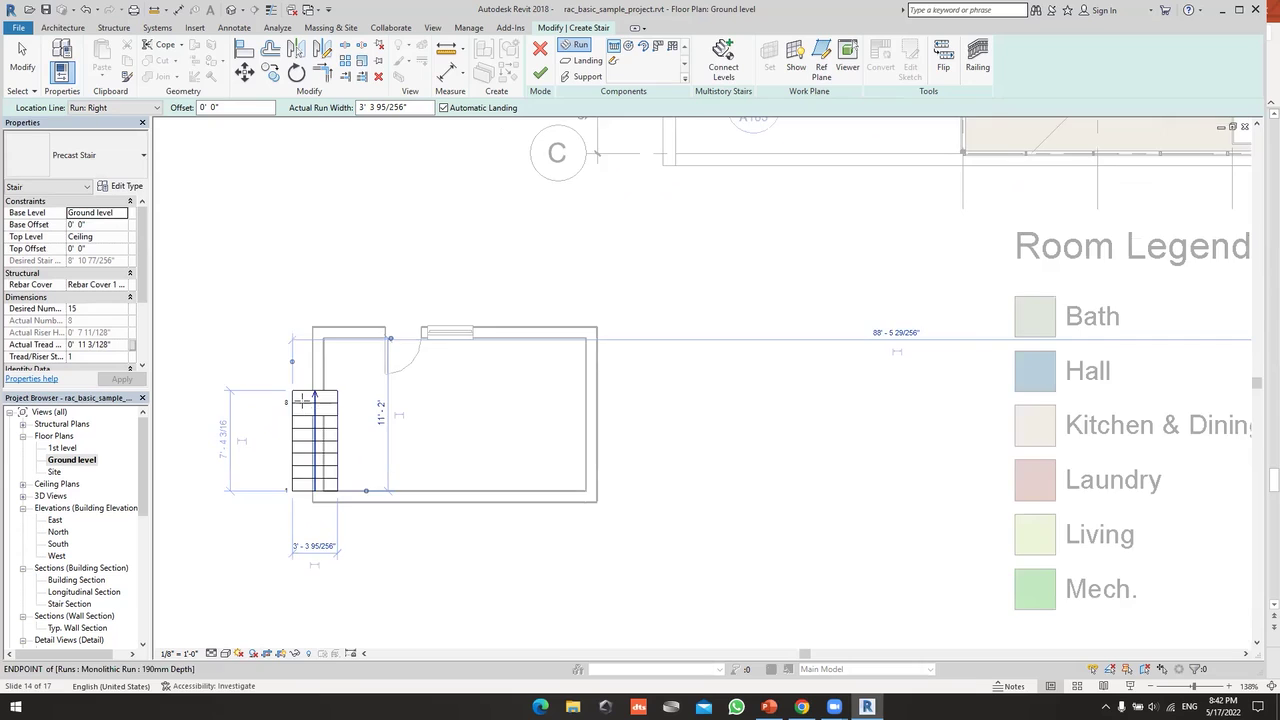
scroll(309, 380, up, 1)
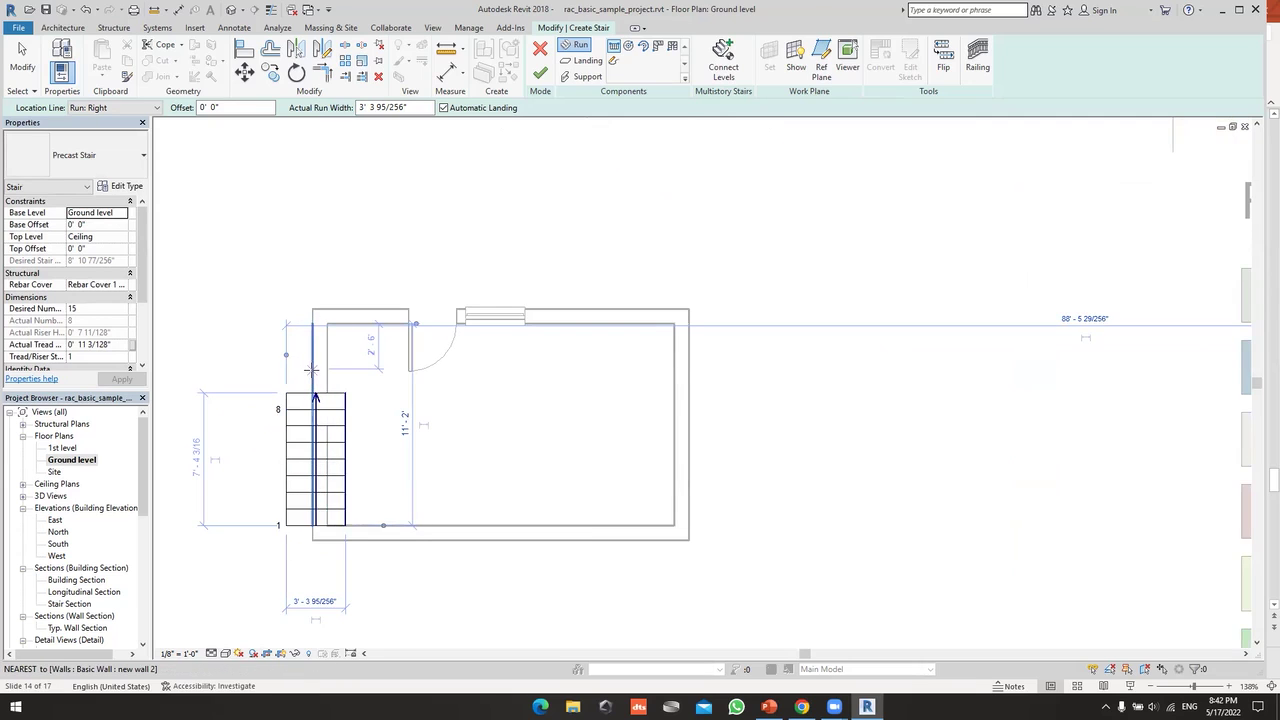
click(311, 366)
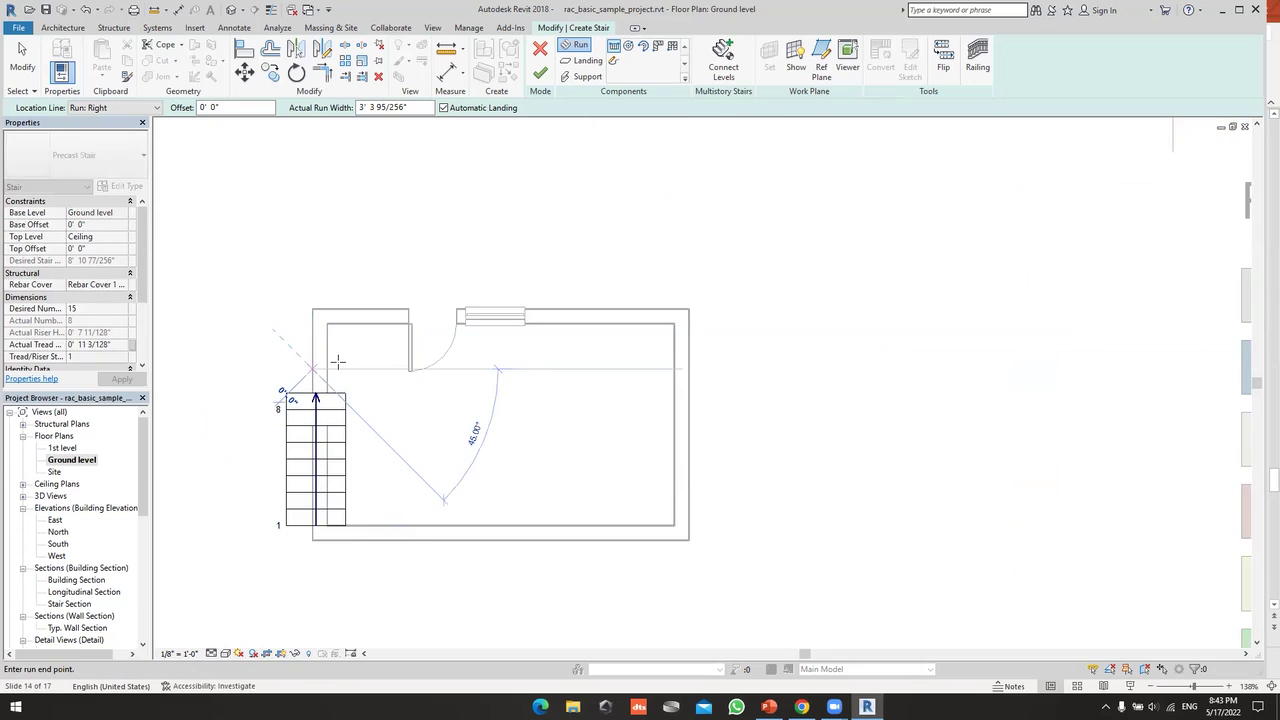
click(414, 363)
click(540, 50)
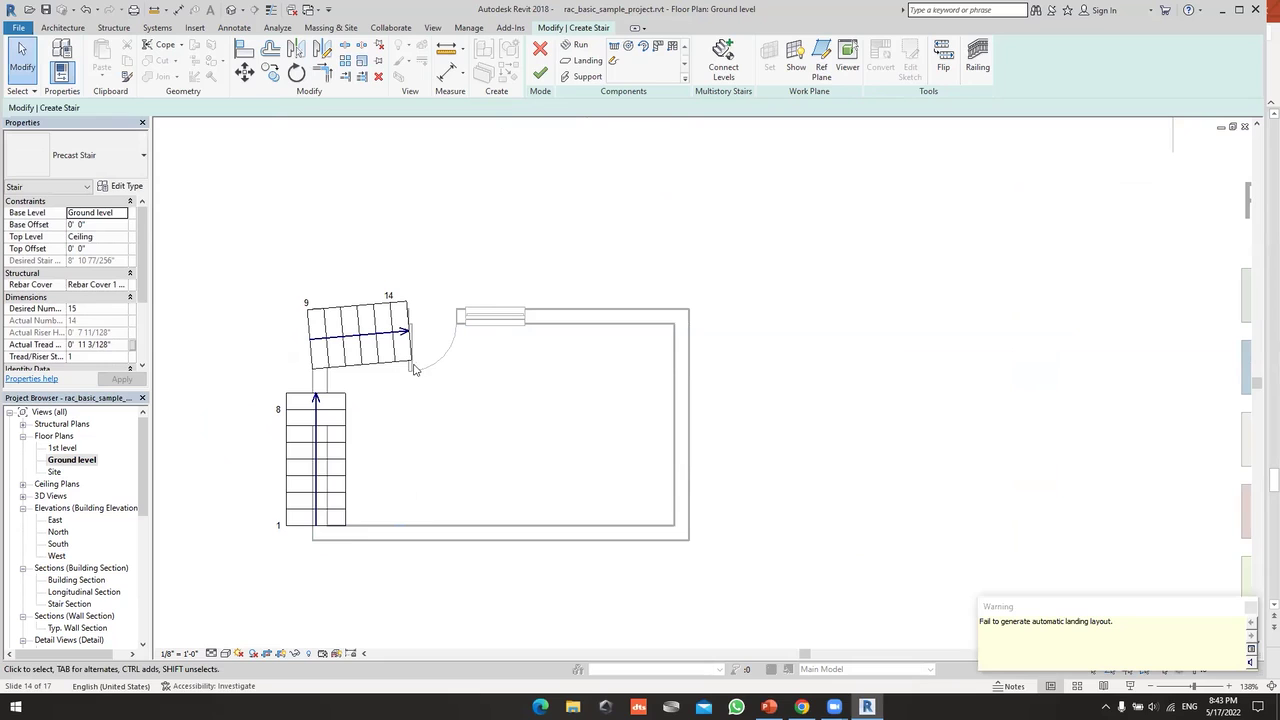
click(715, 369)
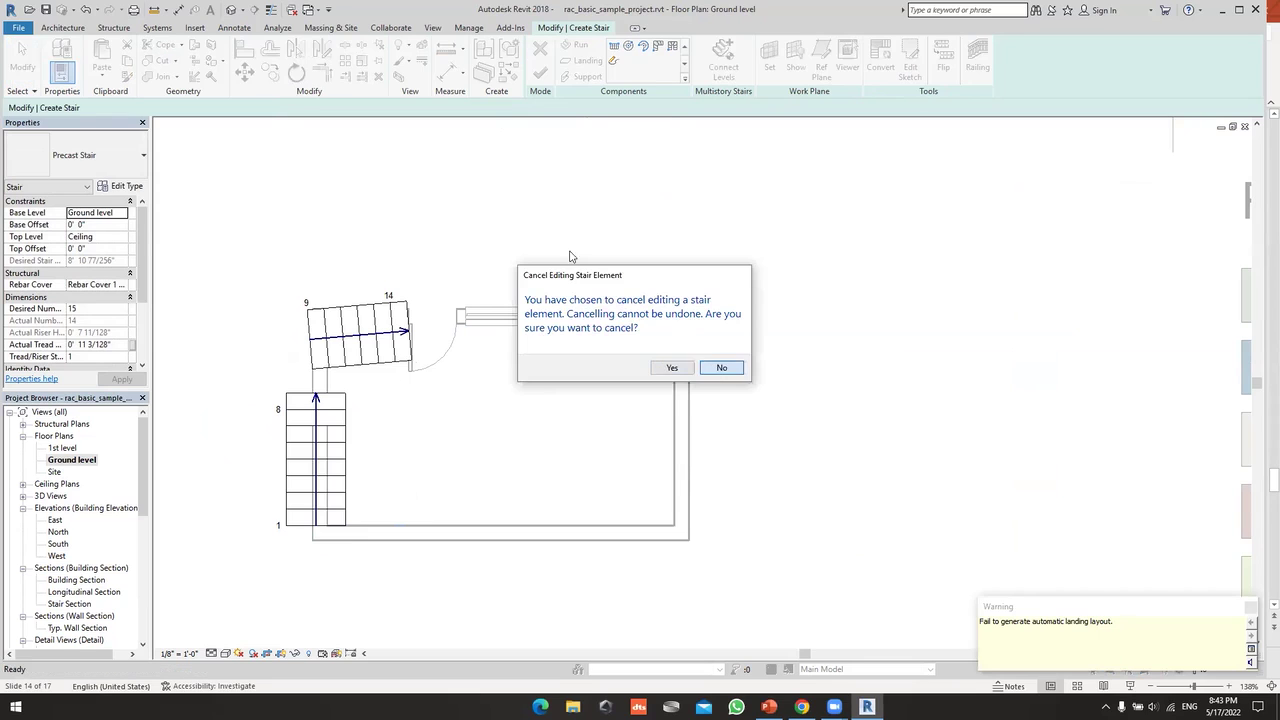
- Redraw the L-shaped stair, one run up the wall and one heading right, then discard the sketch
click(540, 49)
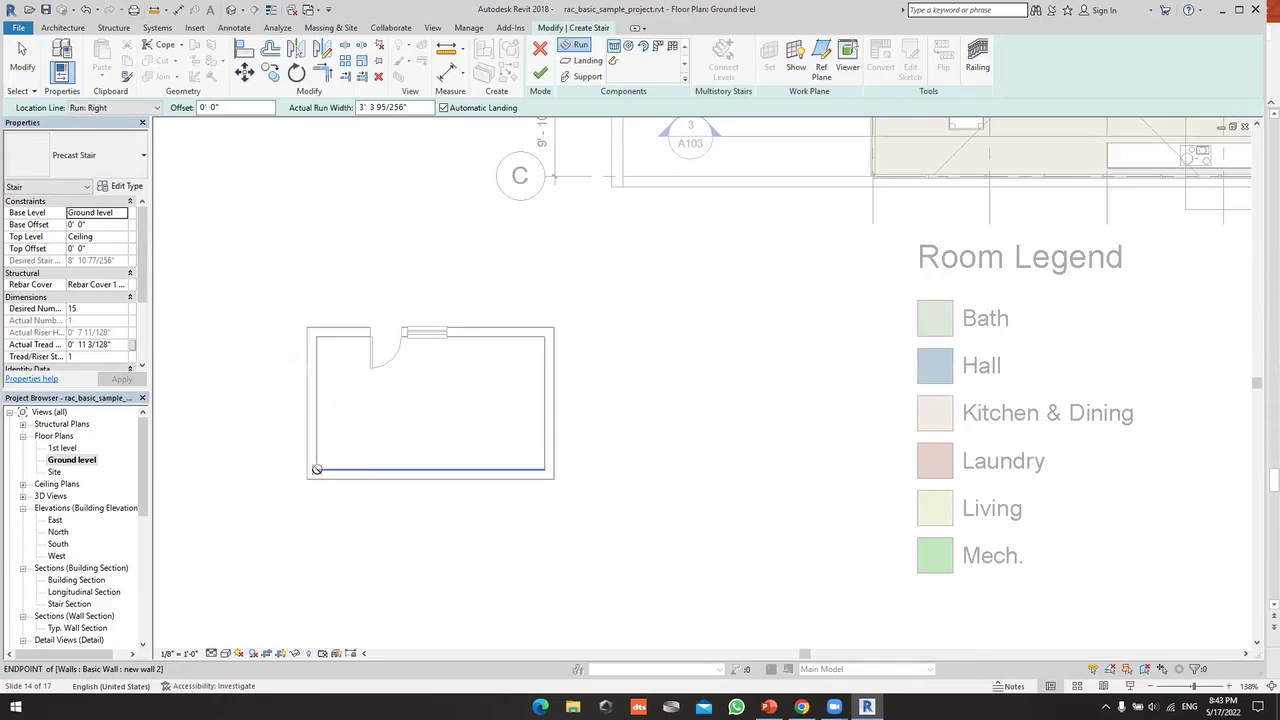
click(317, 469)
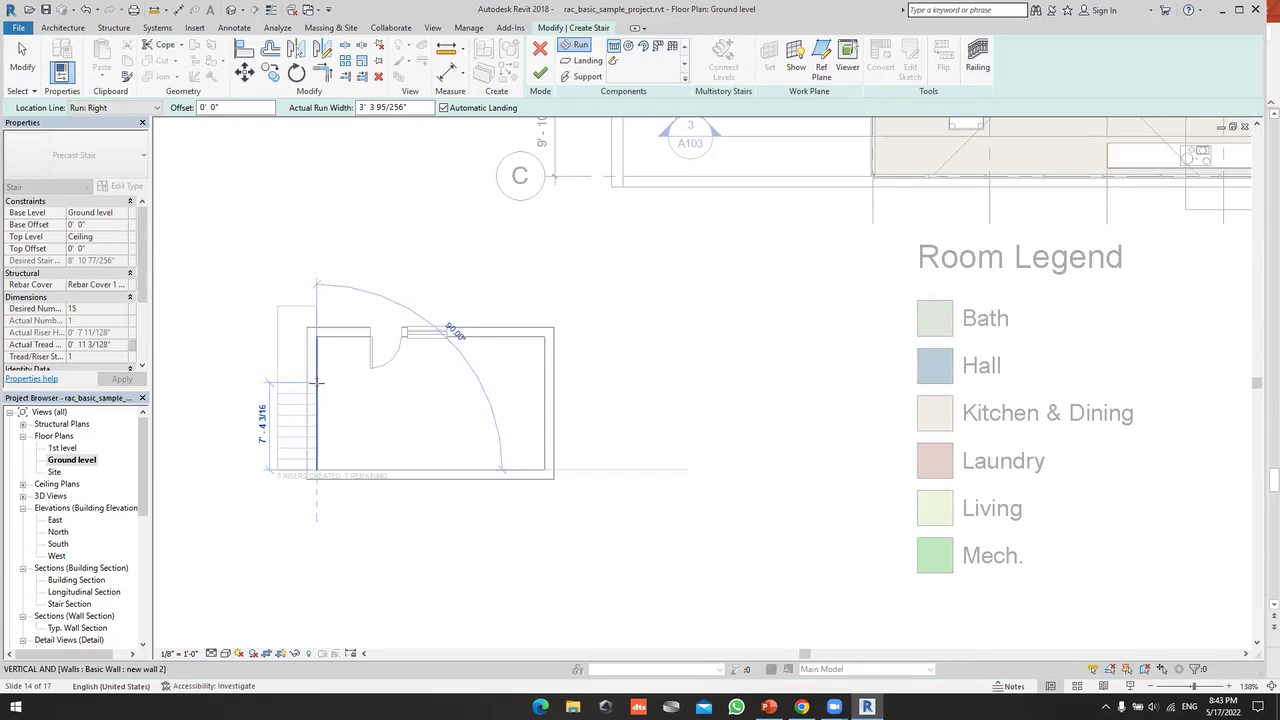
click(317, 383)
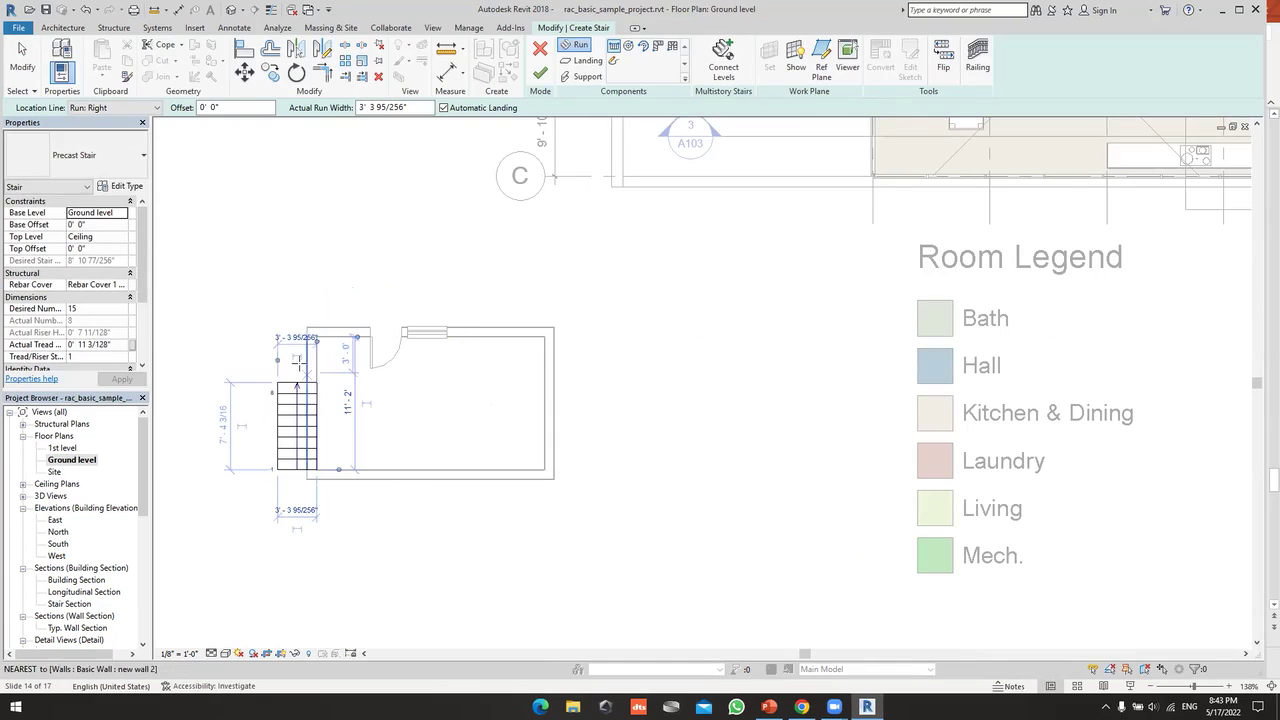
click(297, 372)
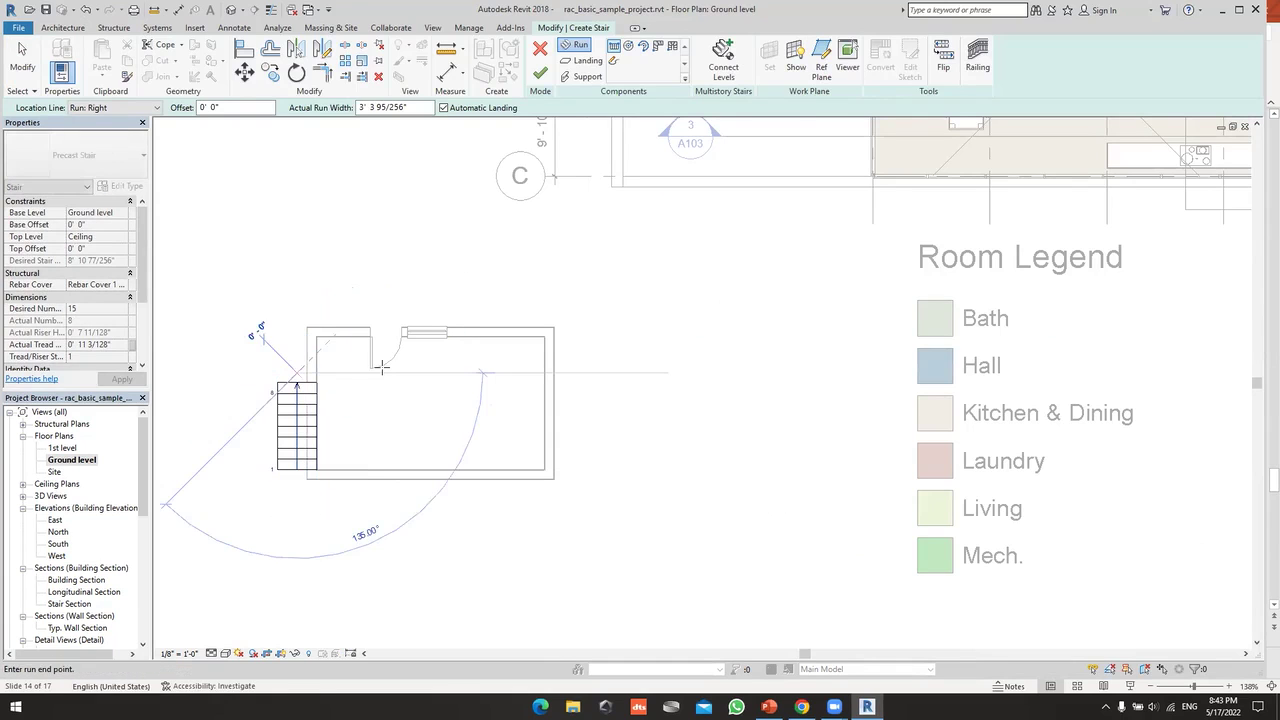
click(382, 372)
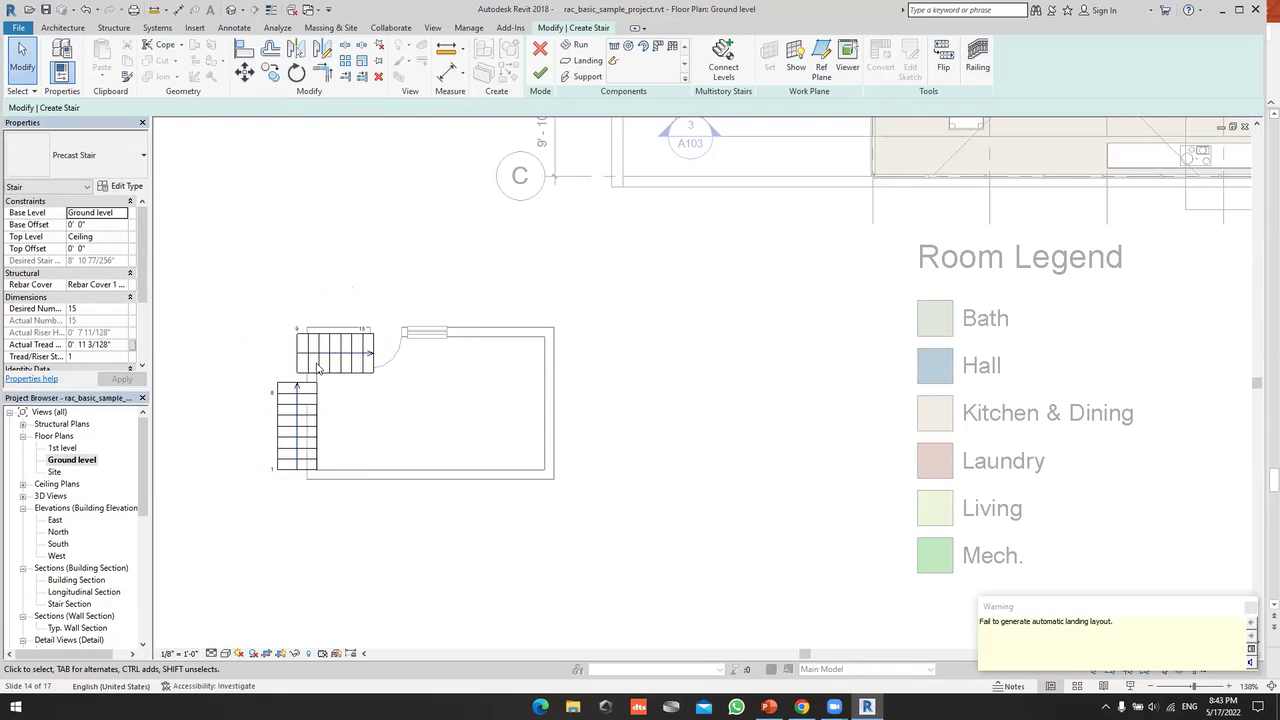
scroll(294, 351, up, 1)
scroll(305, 350, up, 1)
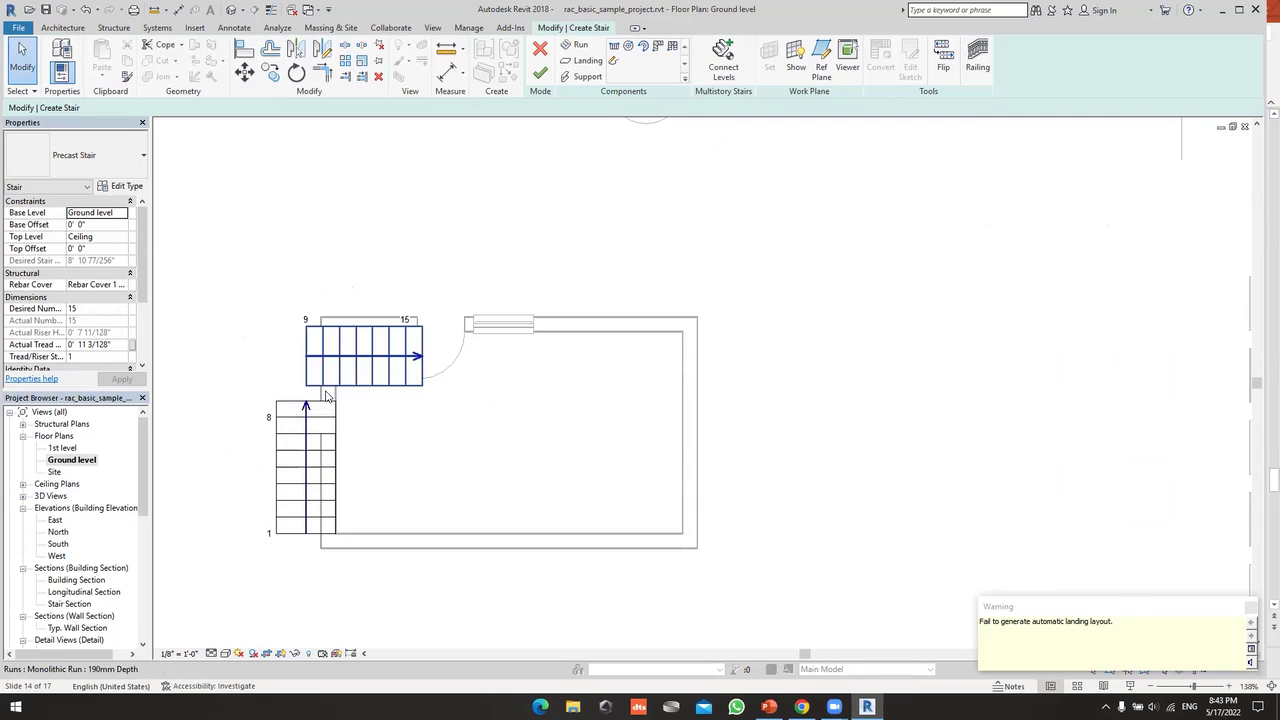
click(541, 49)
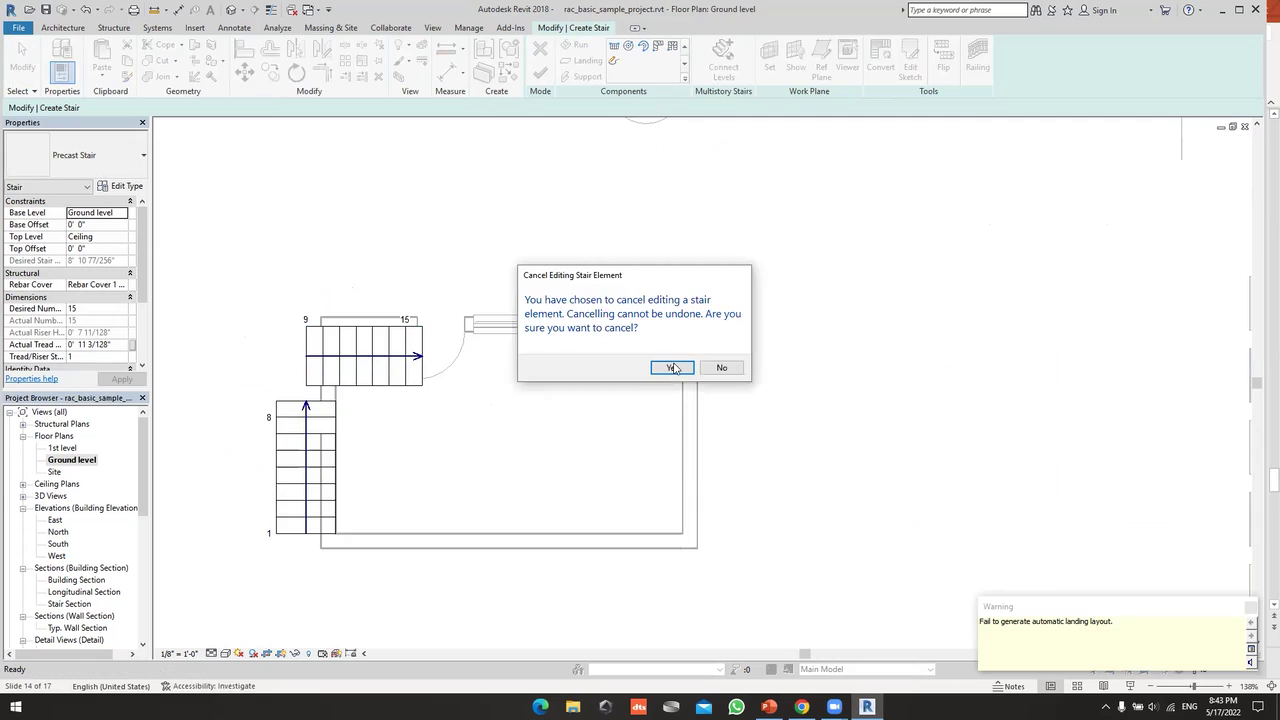
click(673, 366)
click(498, 58)
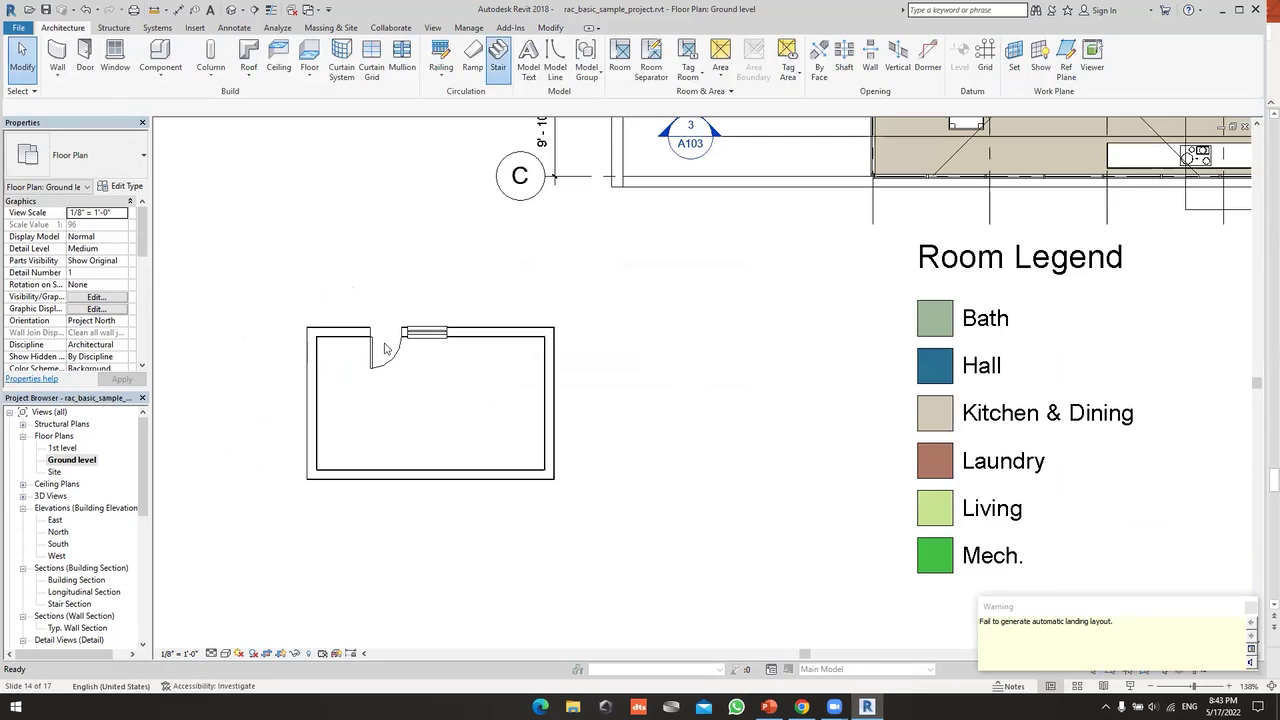
scroll(344, 488, up, 2)
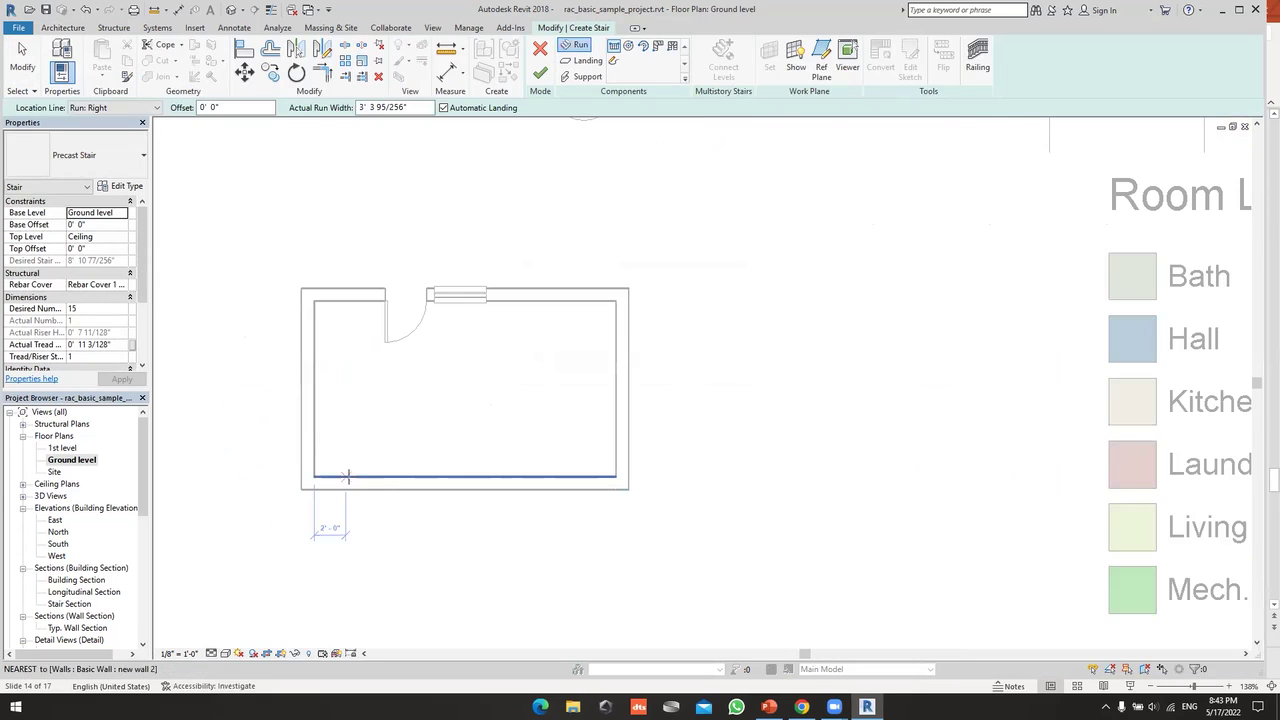
click(346, 477)
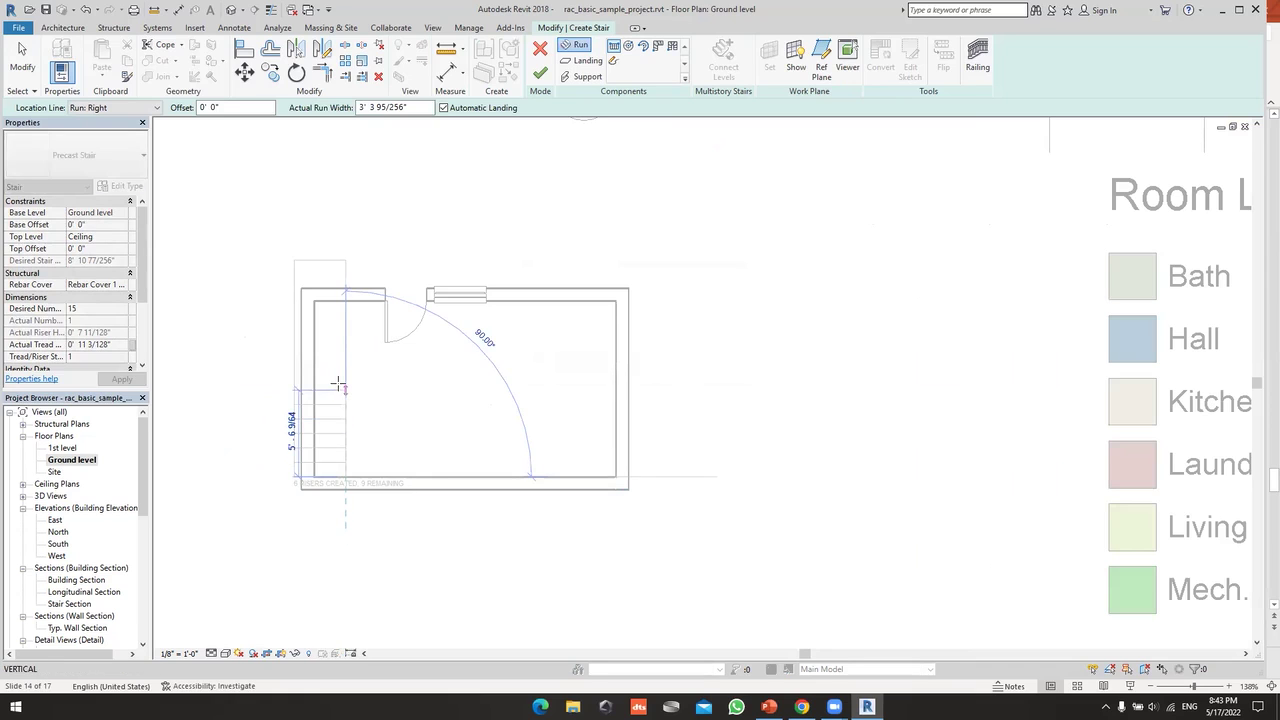
click(344, 374)
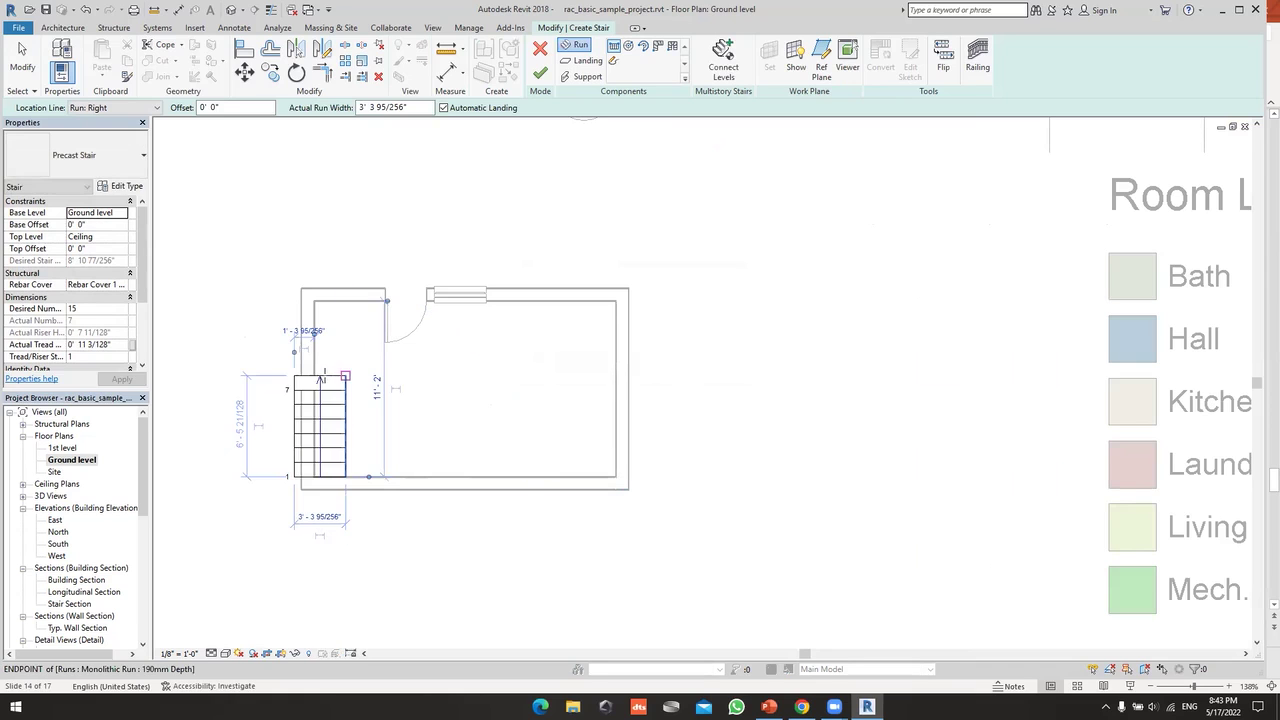
click(321, 380)
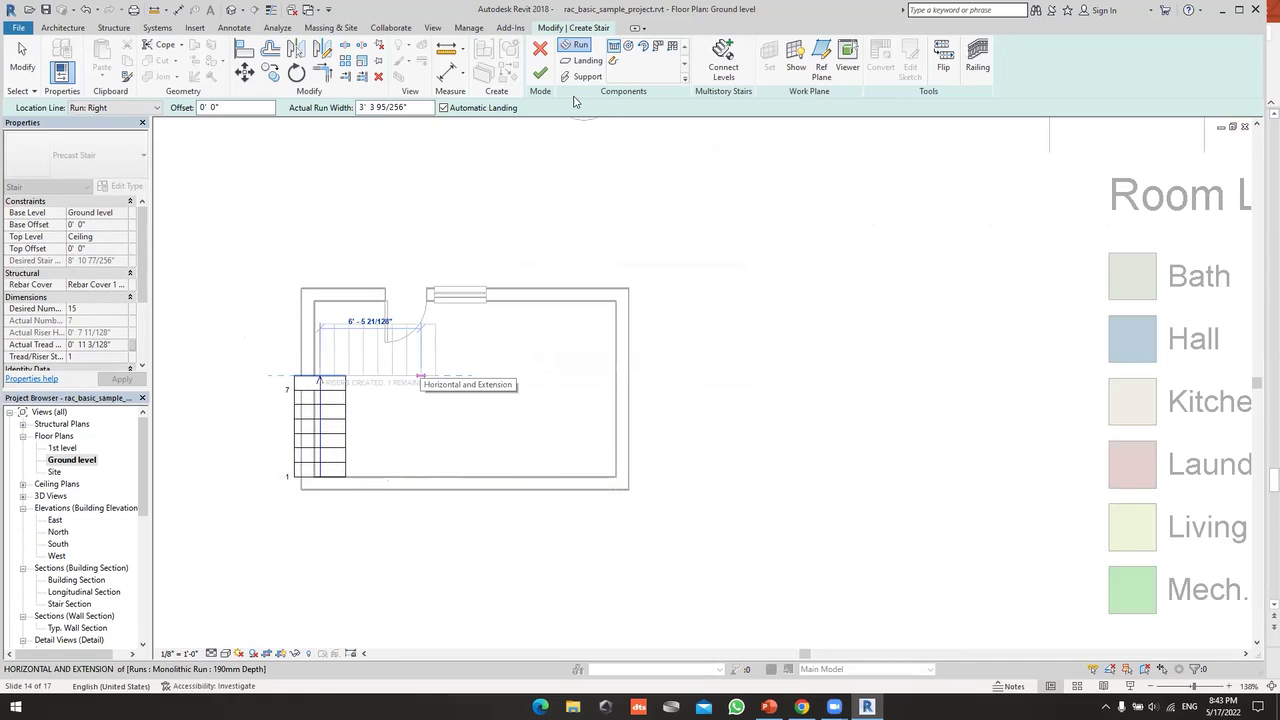
click(400, 286)
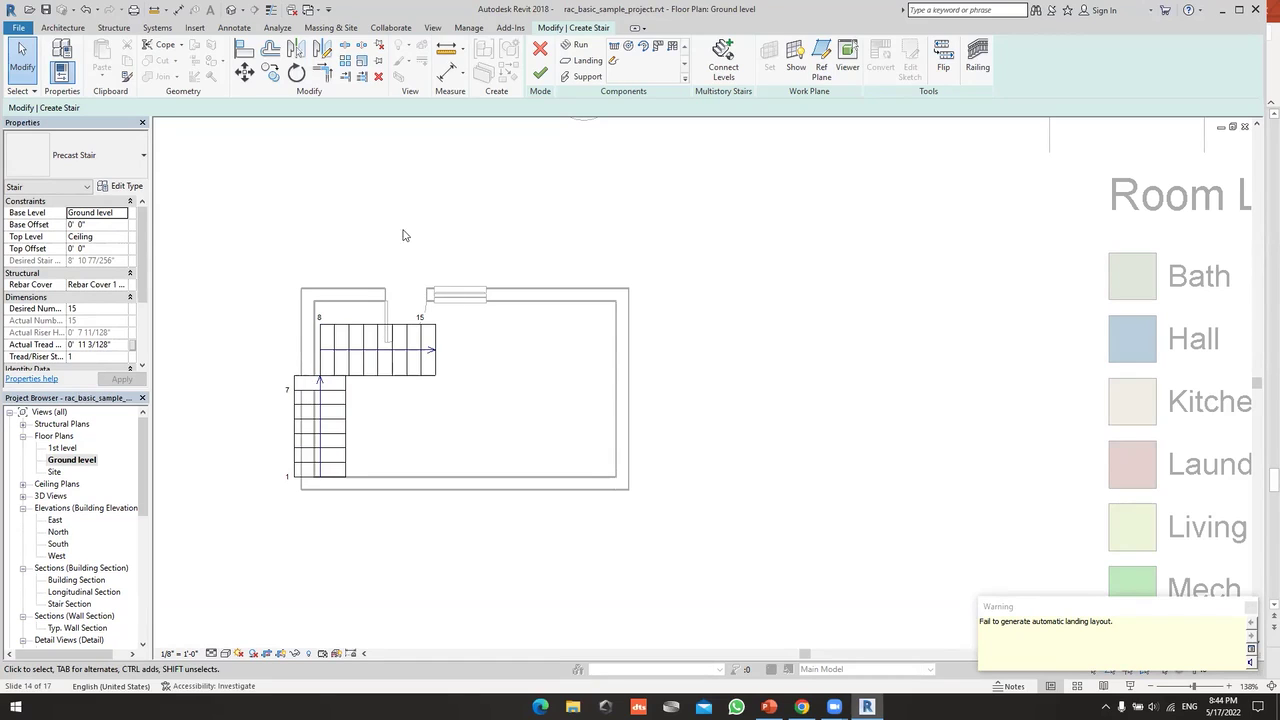
click(543, 75)
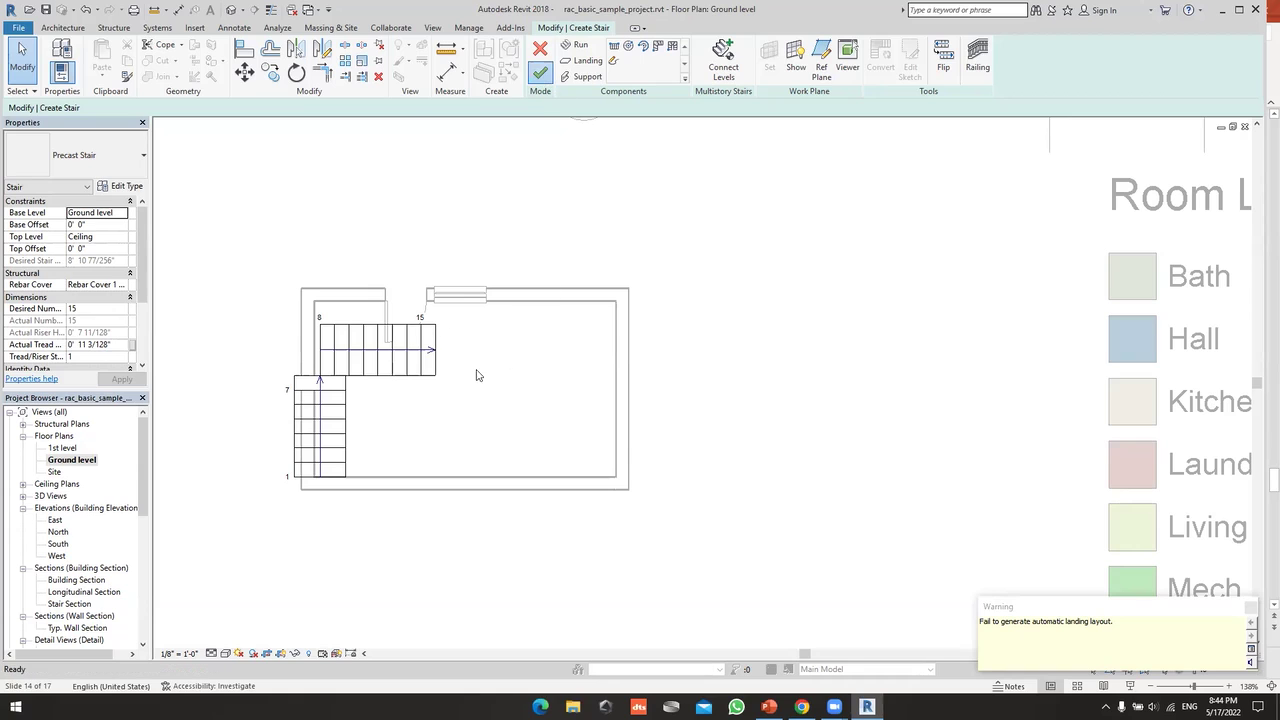
click(298, 364)
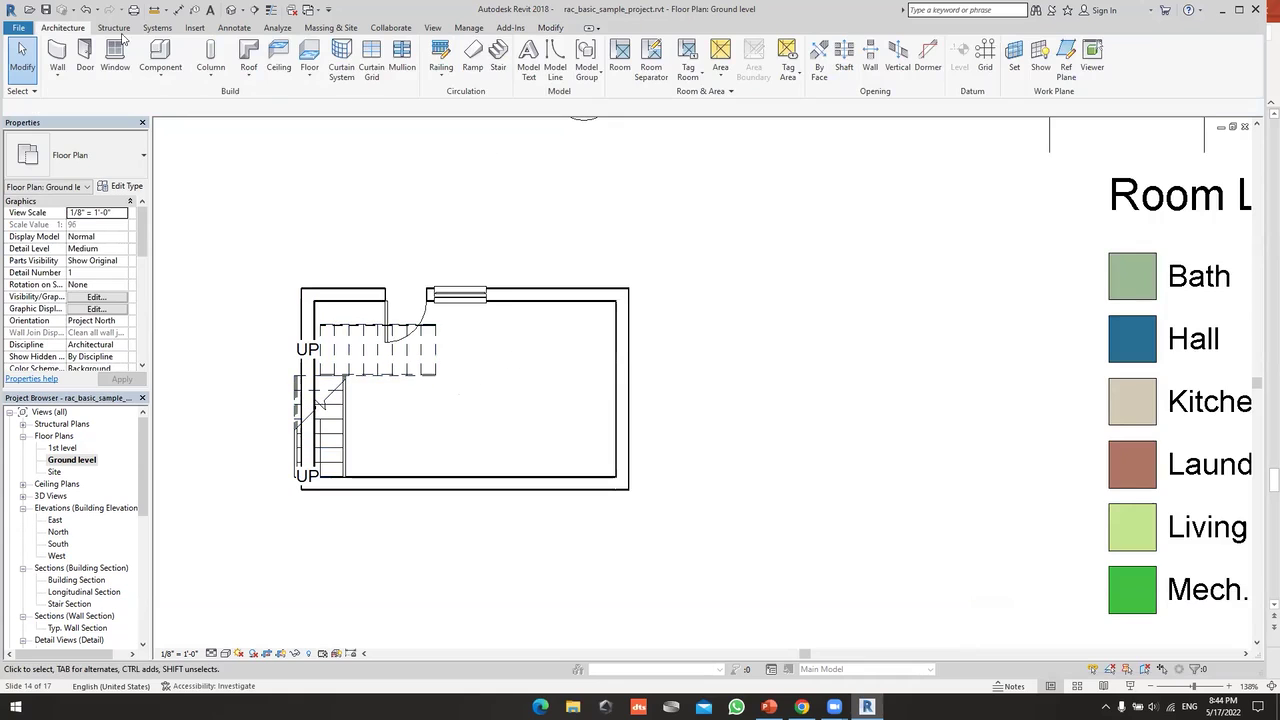
click(86, 11)
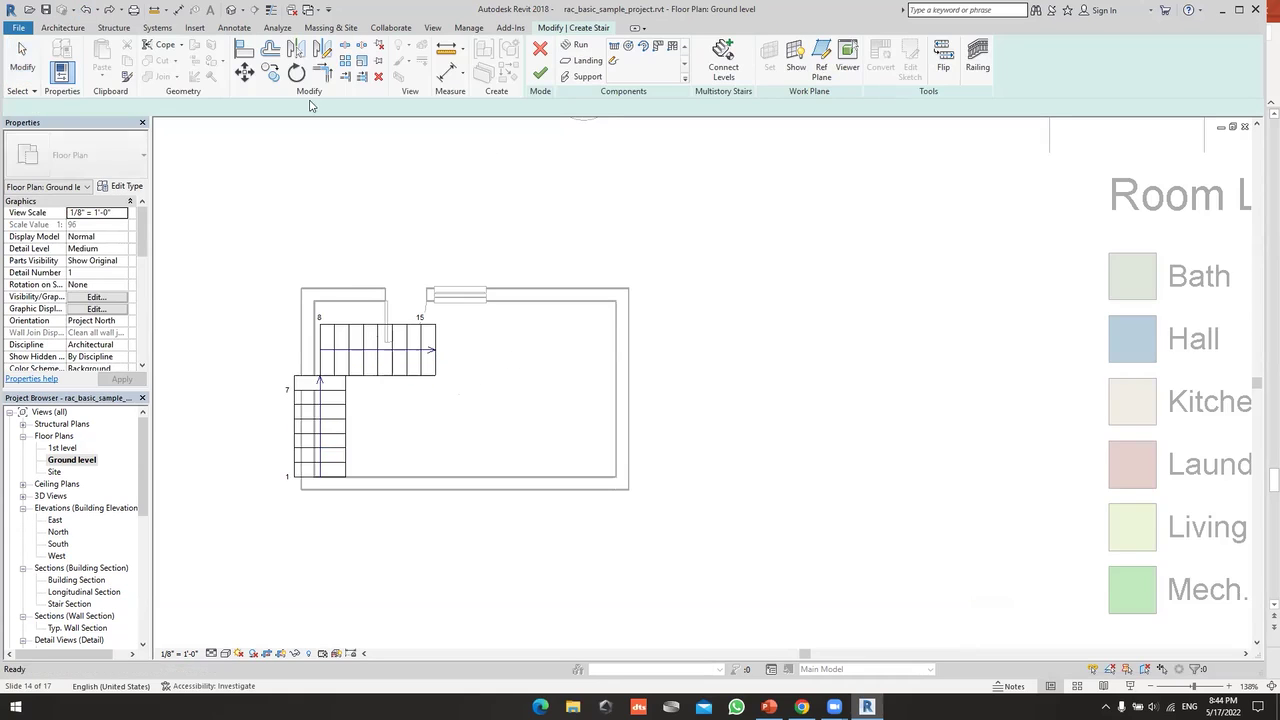
key(Escape)
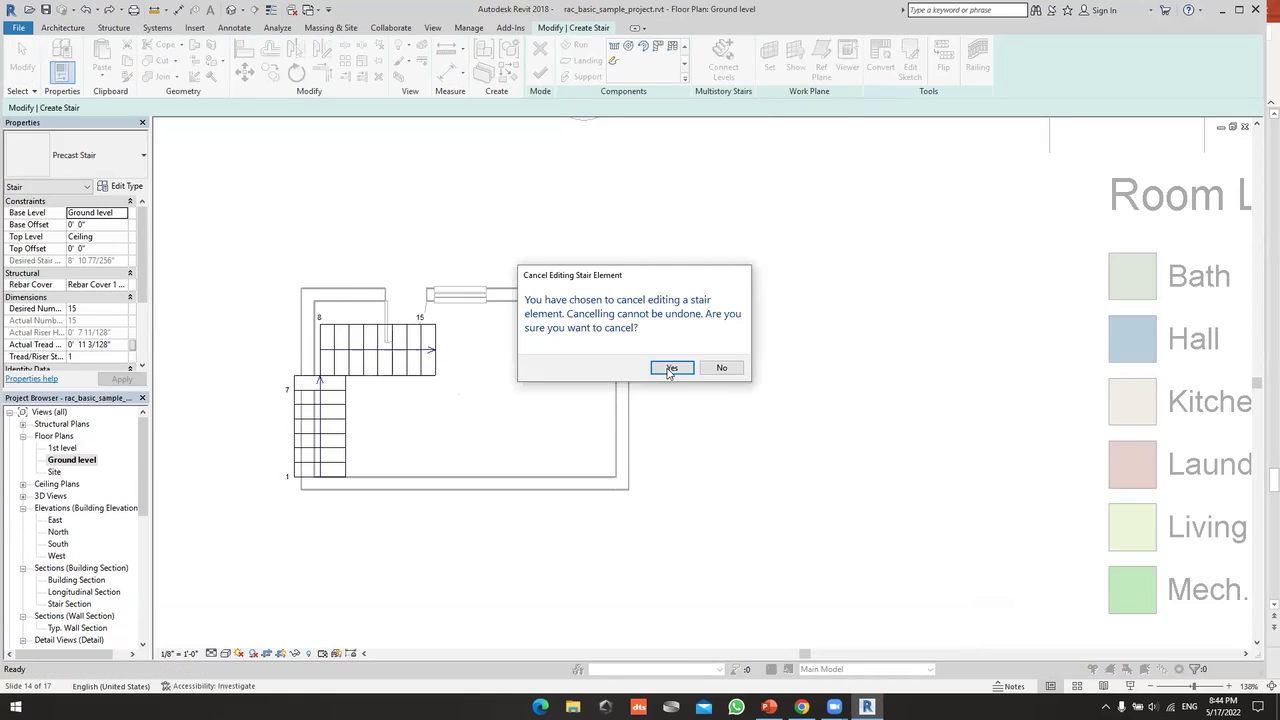
key(Return)
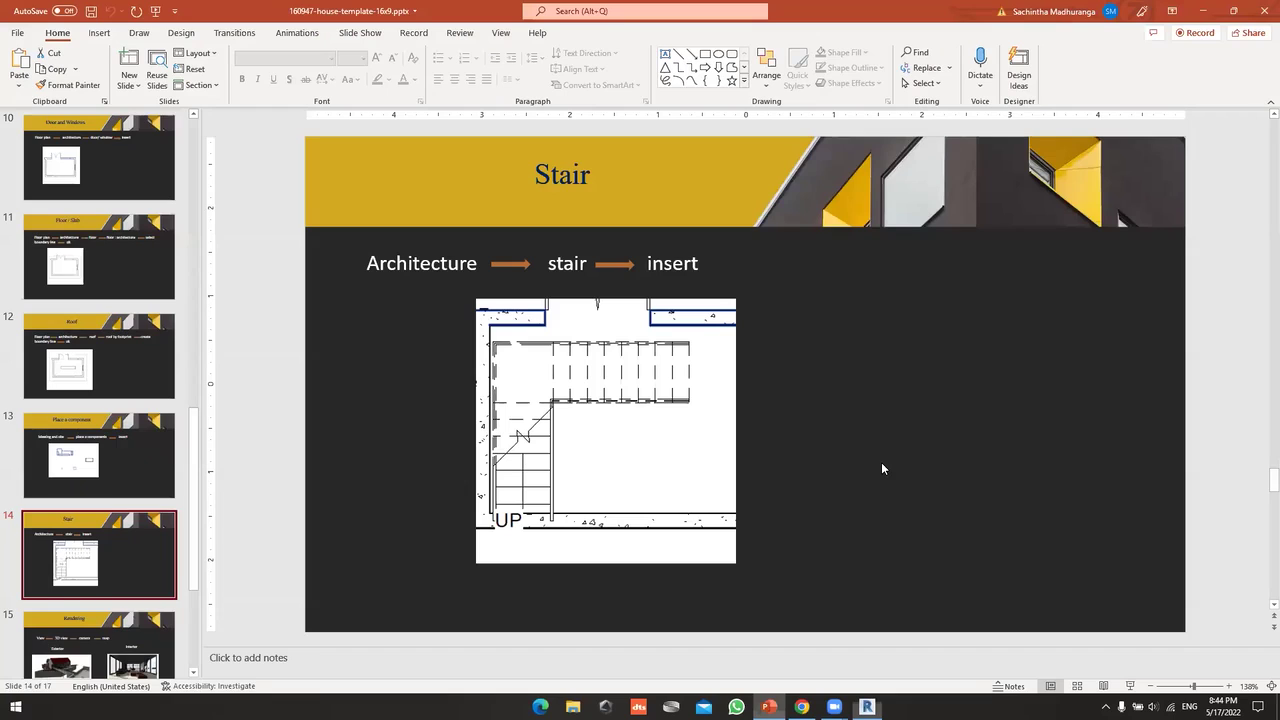
- Advance to slide 15 'Rendering' and switch back to the Revit project
key(Page_Down)
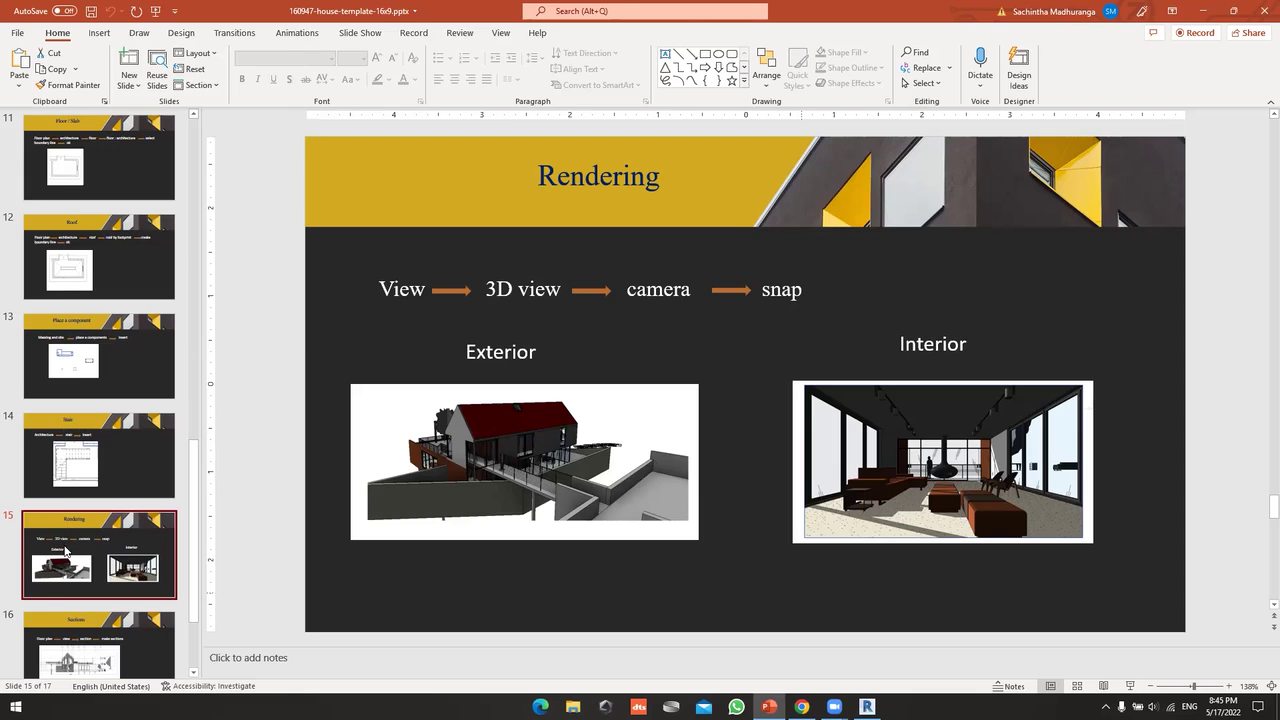
key(alt+Tab)
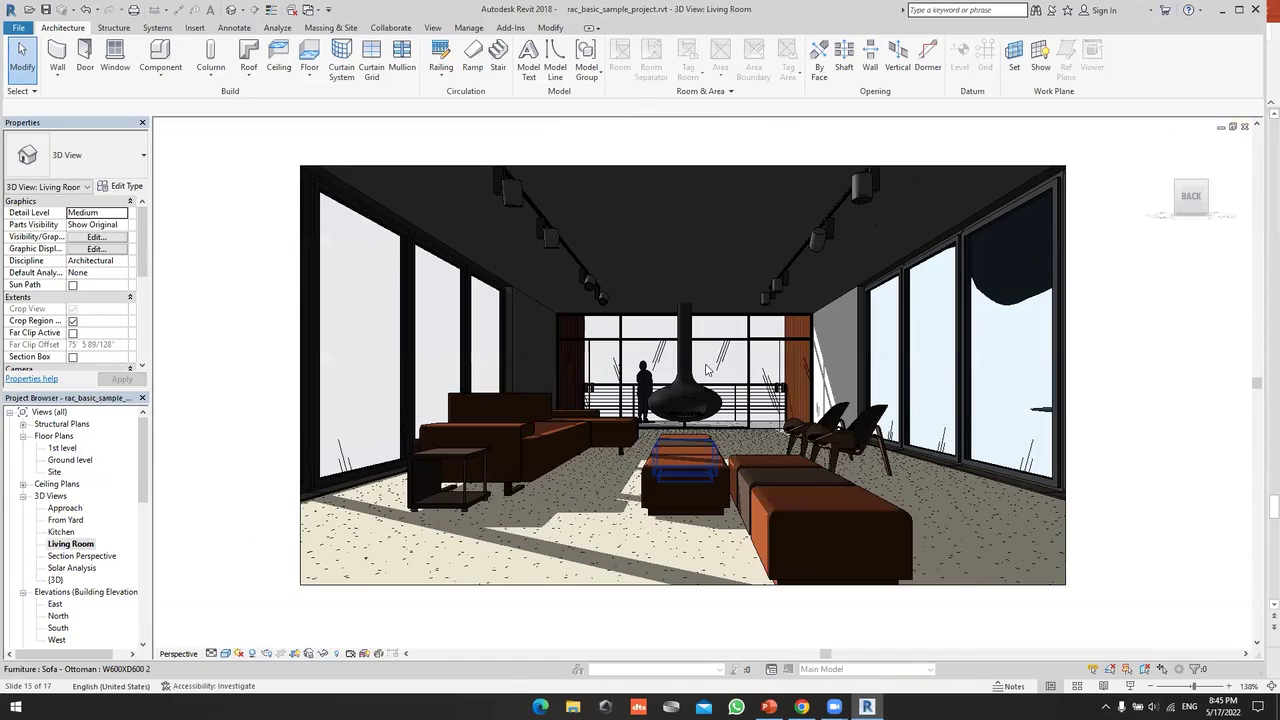
- Look over the From Yard and Approach 3D views, then open the Ground level floor plan
scroll(712, 362, up, 2)
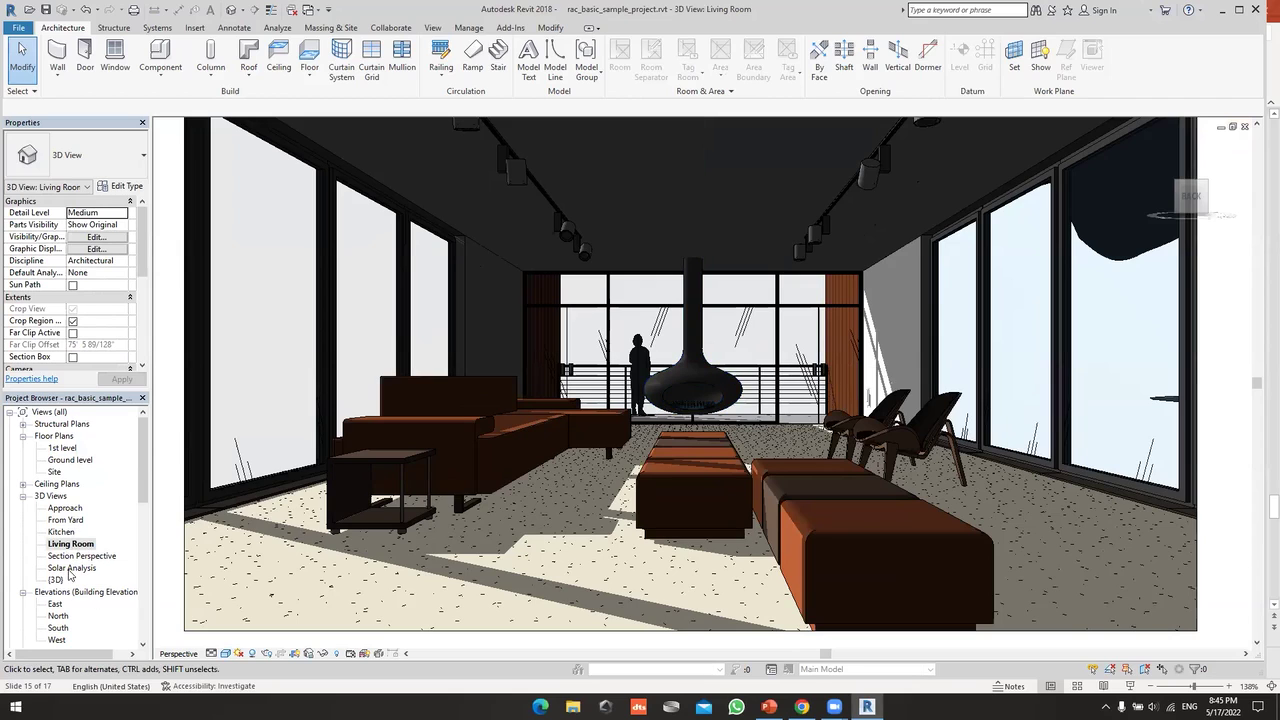
double_click(64, 519)
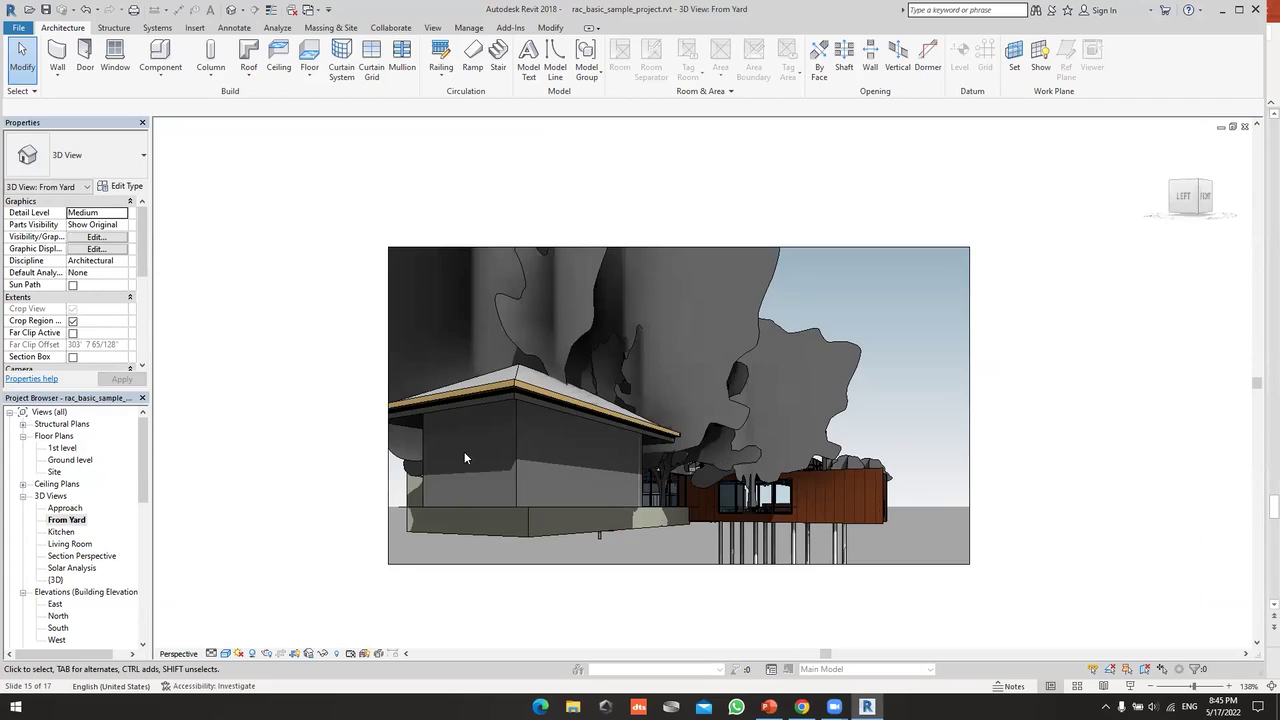
scroll(605, 370, up, 2)
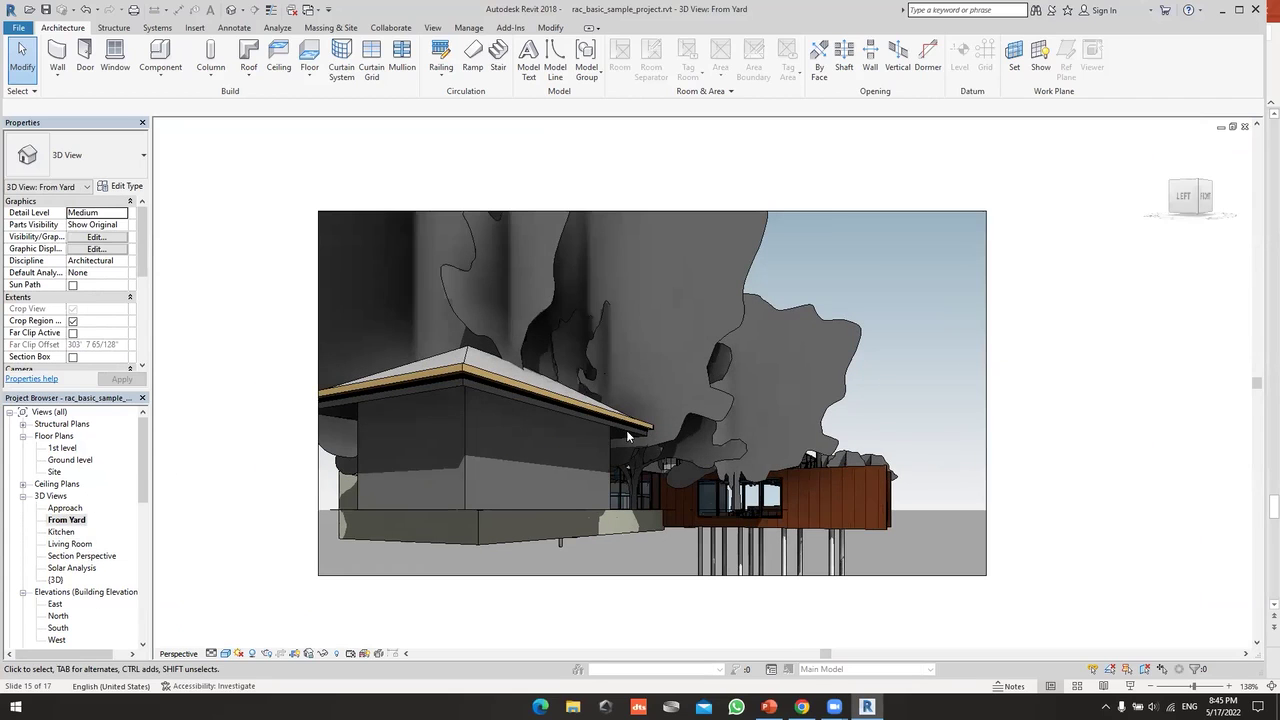
key(ctrl+Tab)
mouse_move(658, 382)
shift+middle_down()
mouse_move(618, 416)
mouse_move(450, 356)
shift+middle_up()
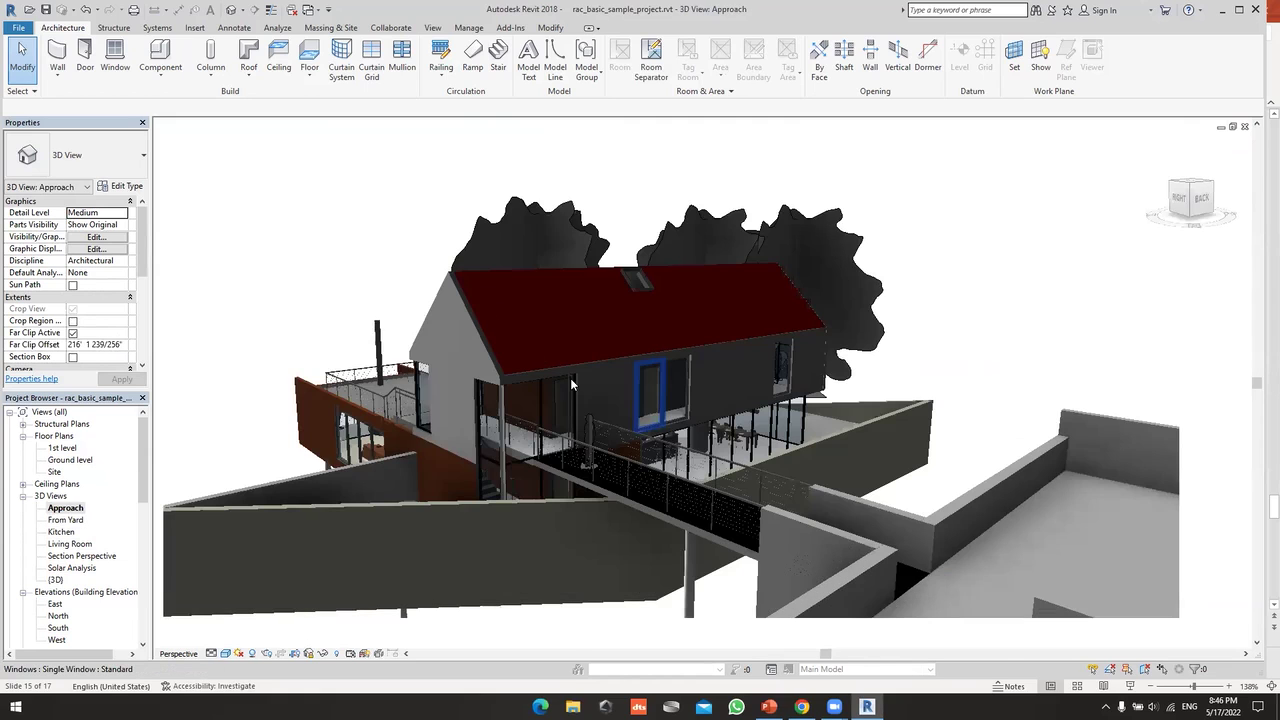
scroll(575, 317, up, 2)
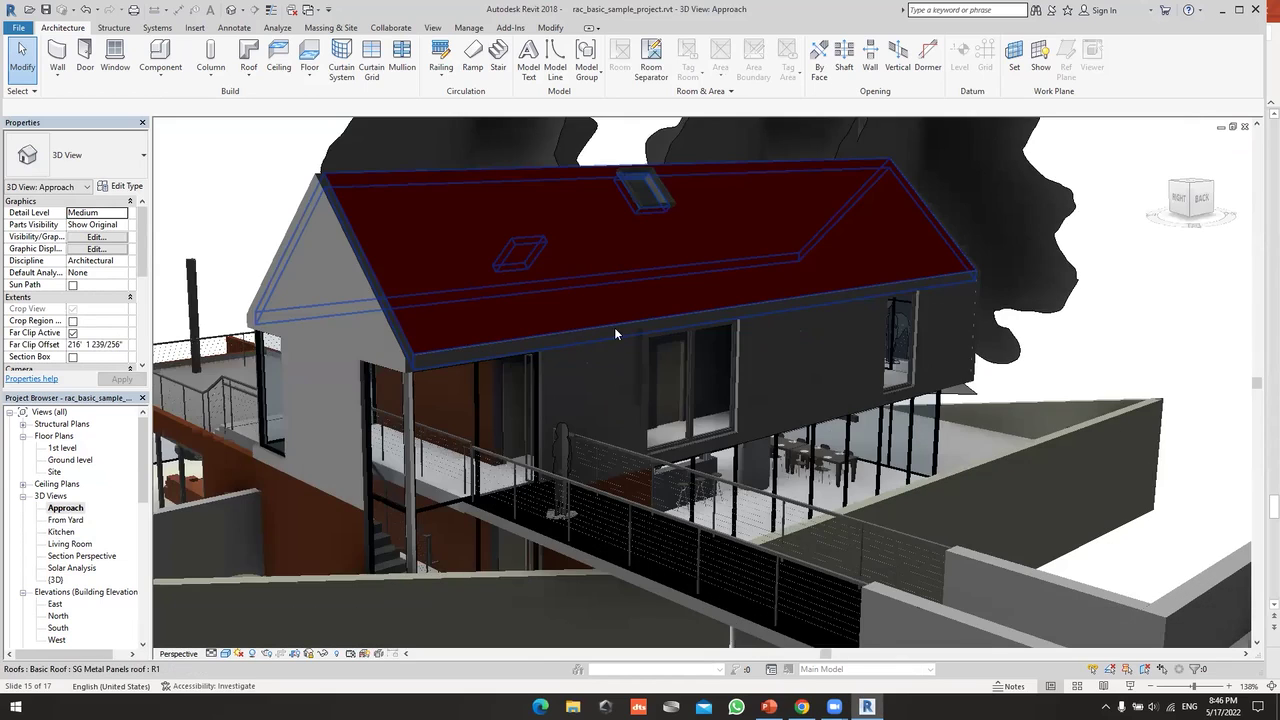
scroll(630, 330, down, 2)
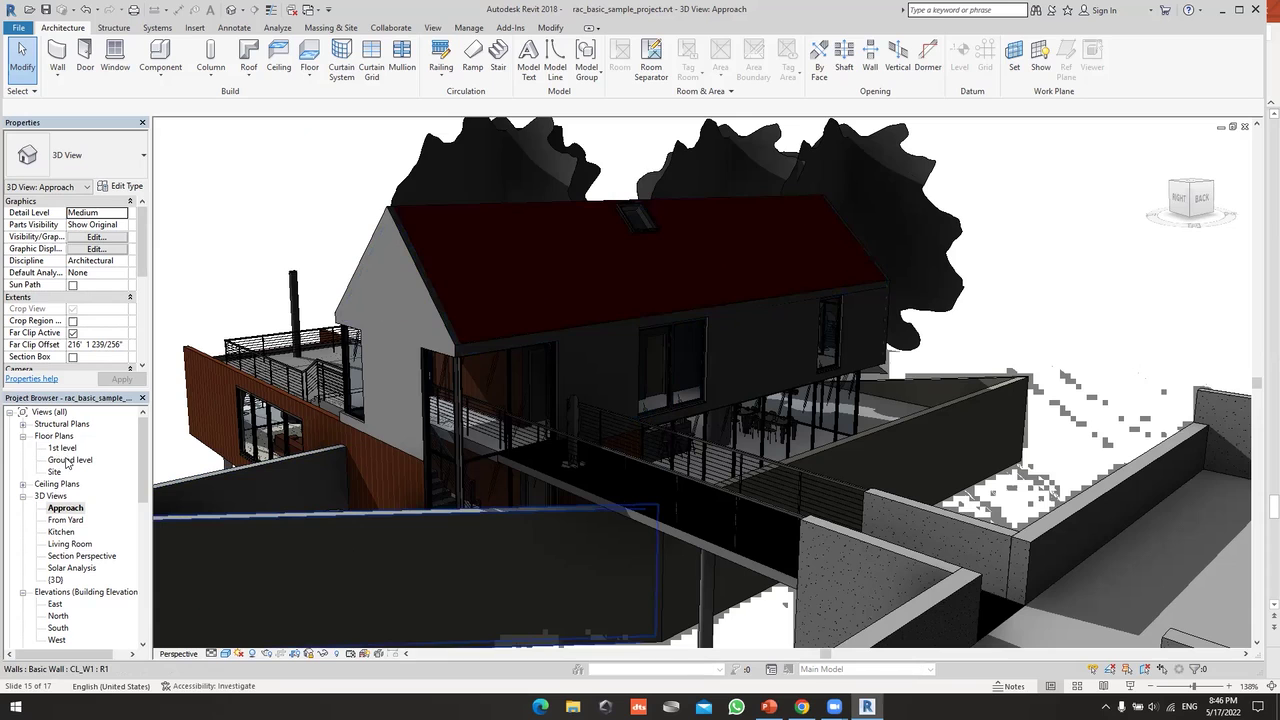
double_click(67, 460)
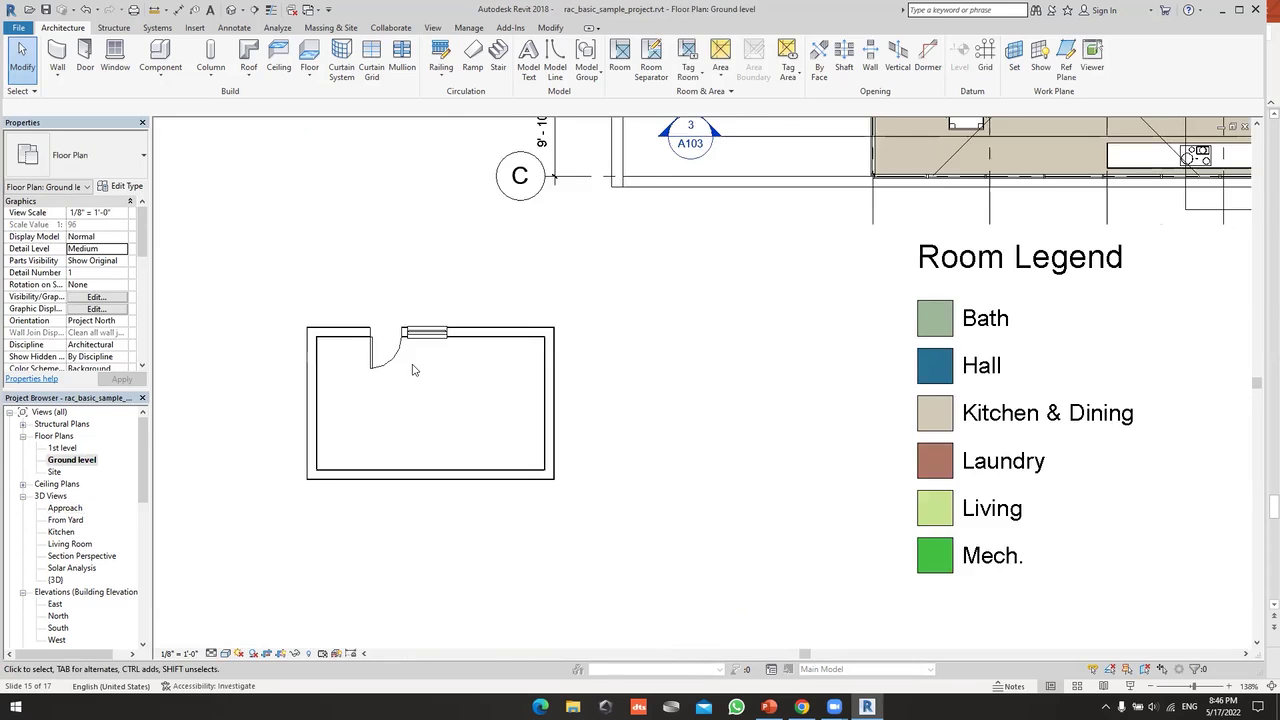
- Start a perspective camera and place its eye off the house's lower-right corner
scroll(403, 376, down, 3)
scroll(428, 327, down, 1)
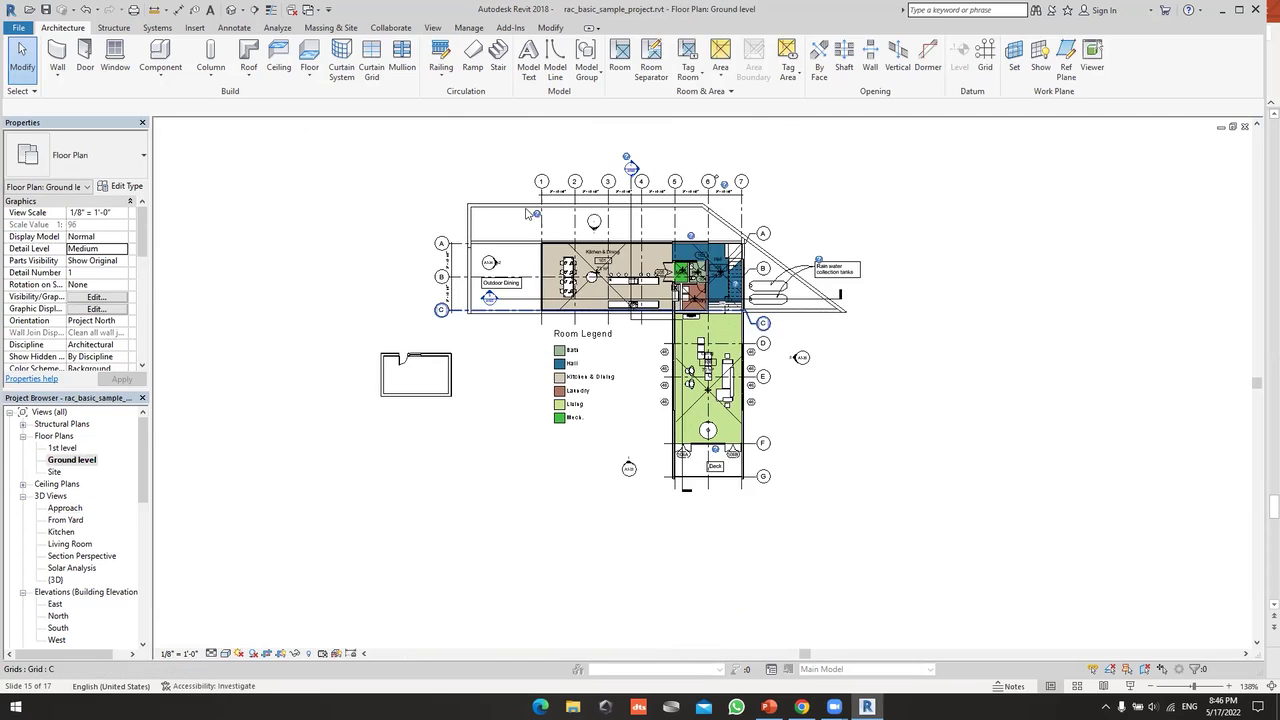
click(440, 30)
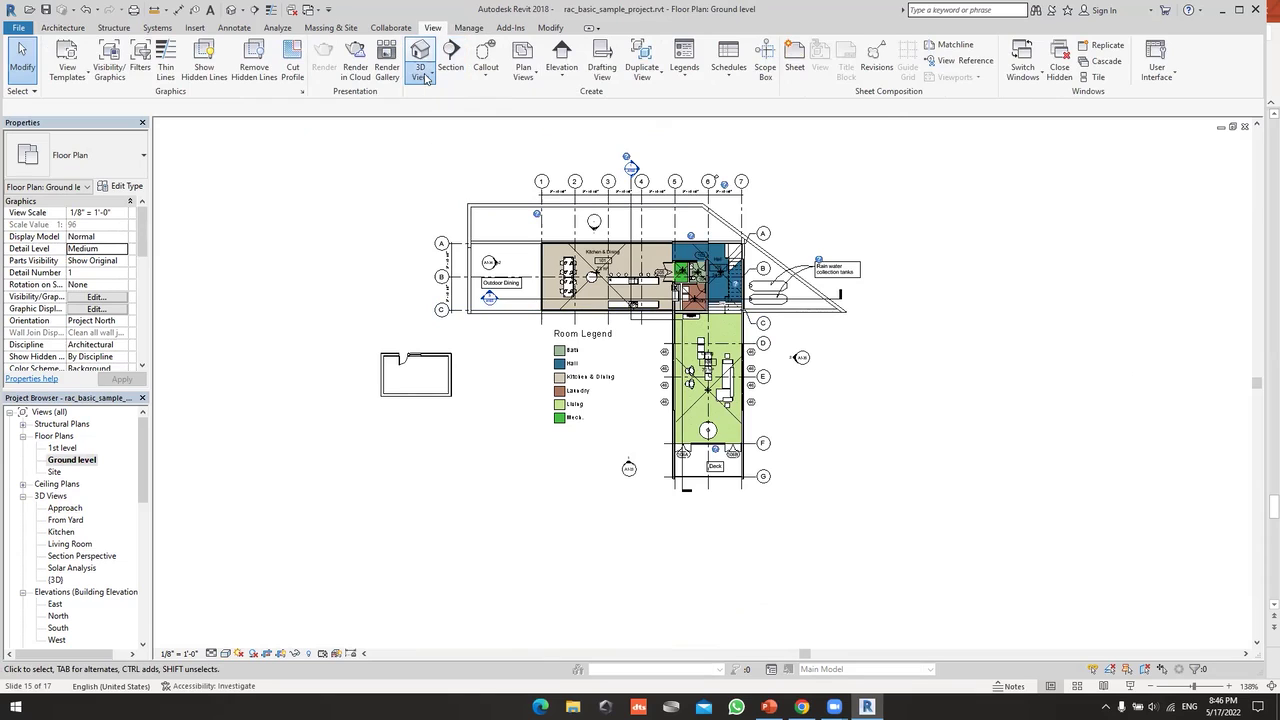
click(426, 80)
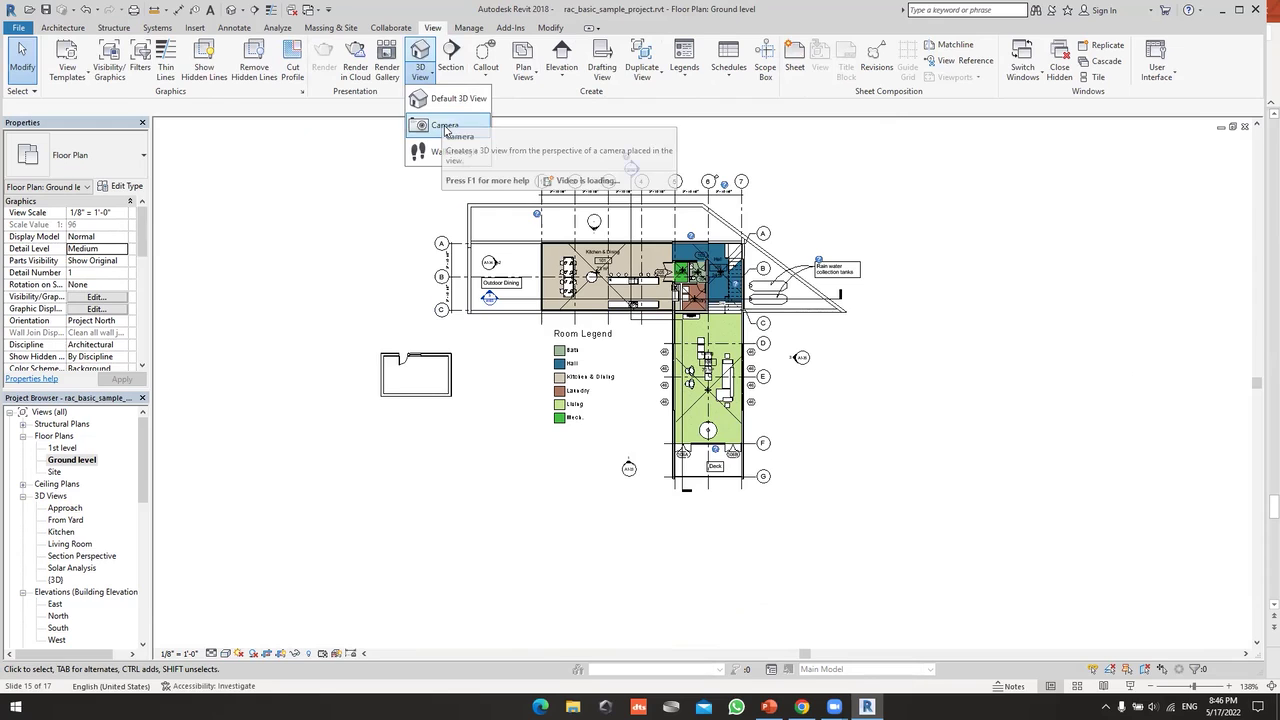
click(446, 127)
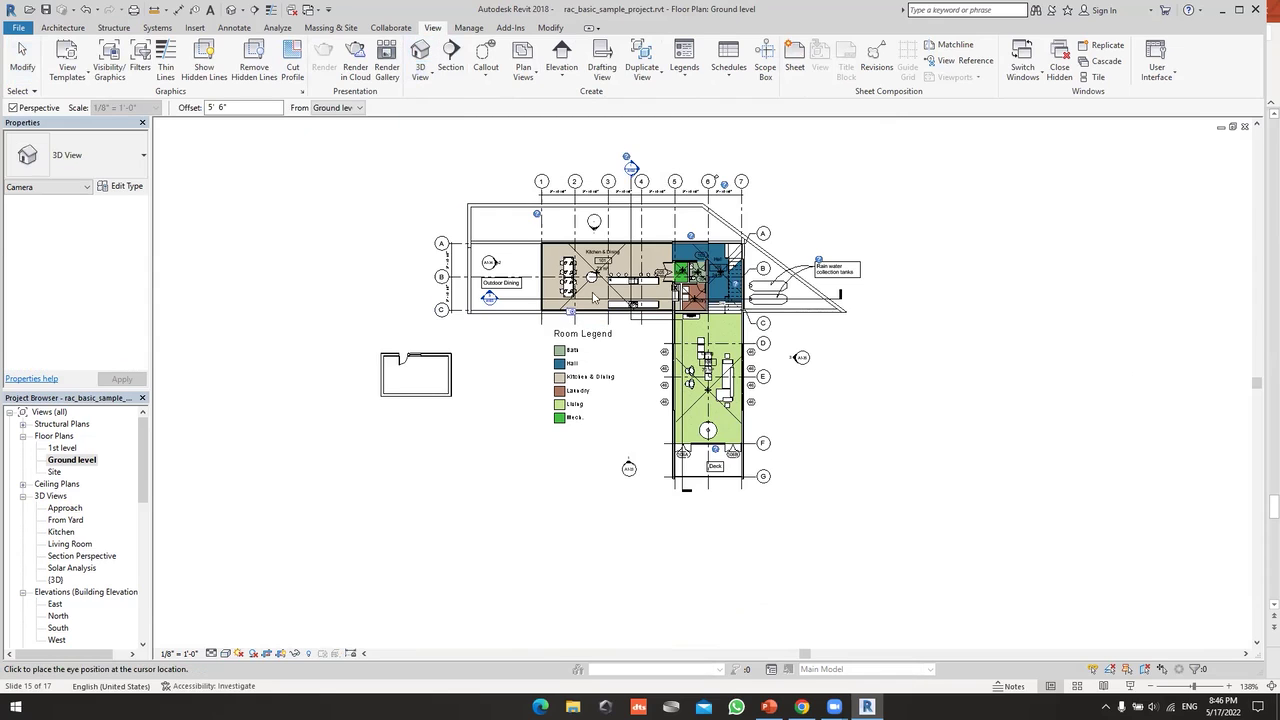
scroll(594, 297, down, 1)
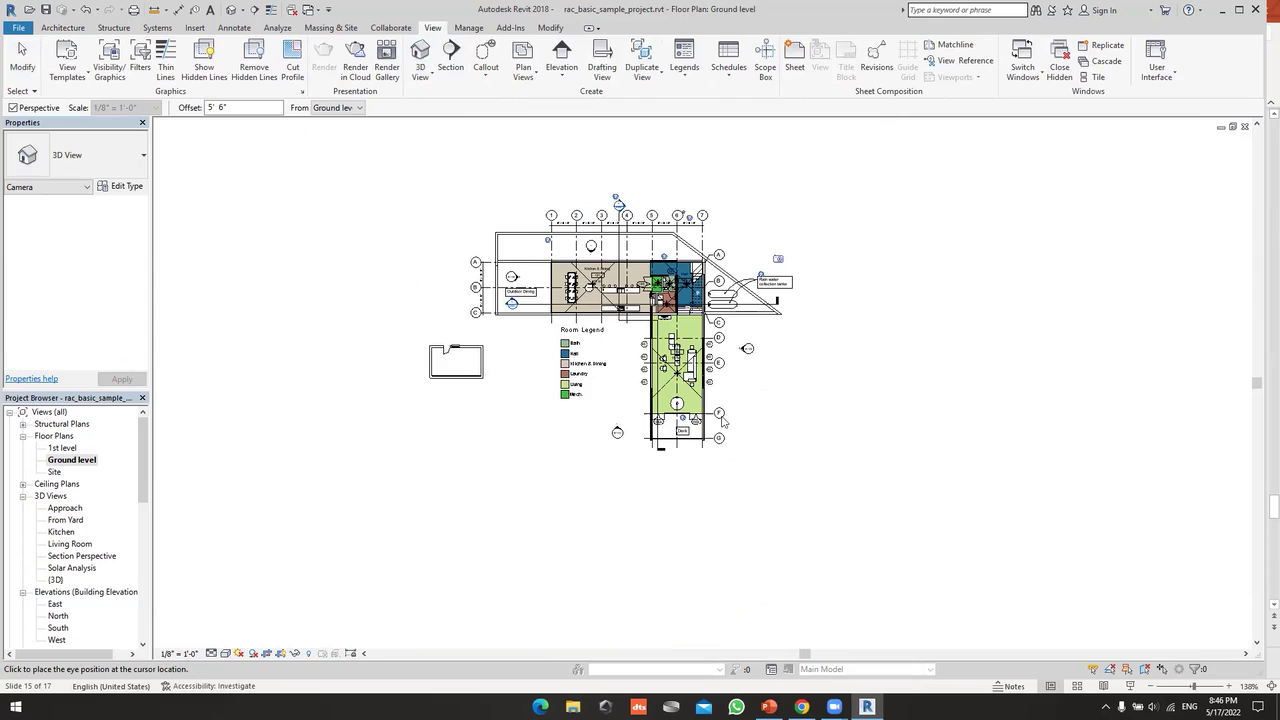
click(798, 424)
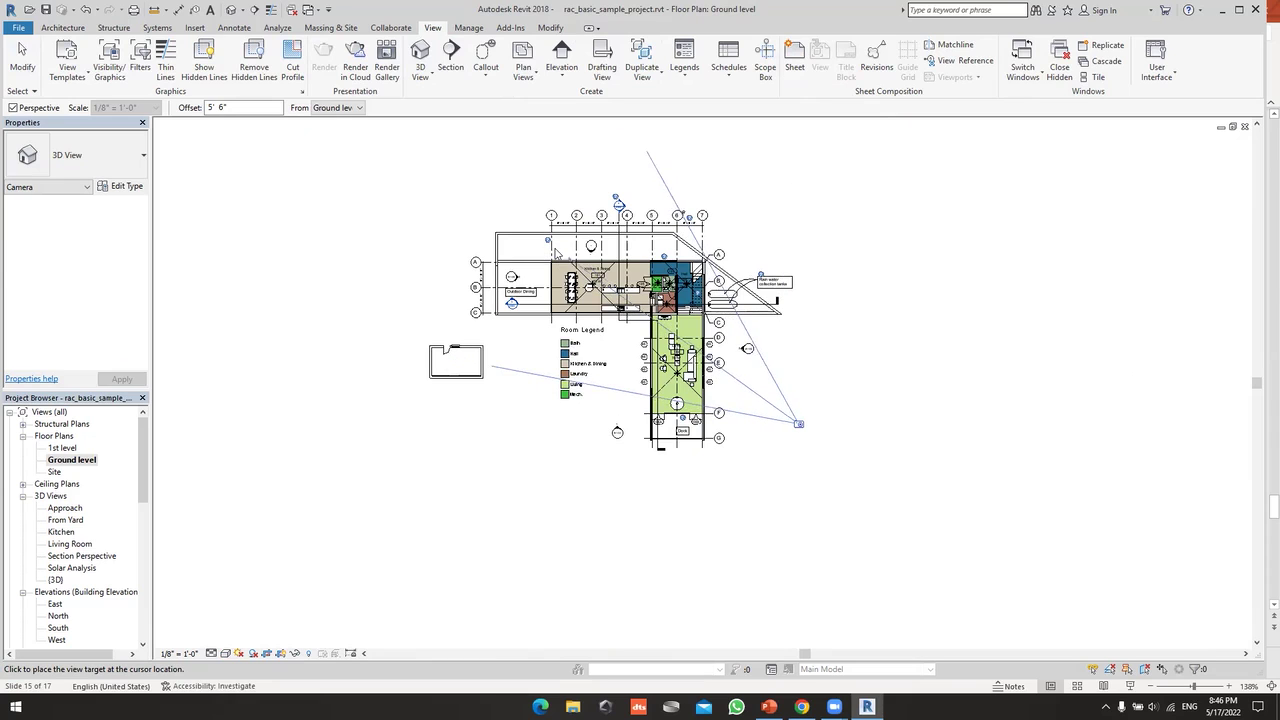
- Place the camera target, enlarge the crop frame on all sides, and orbit to a higher viewpoint
click(606, 287)
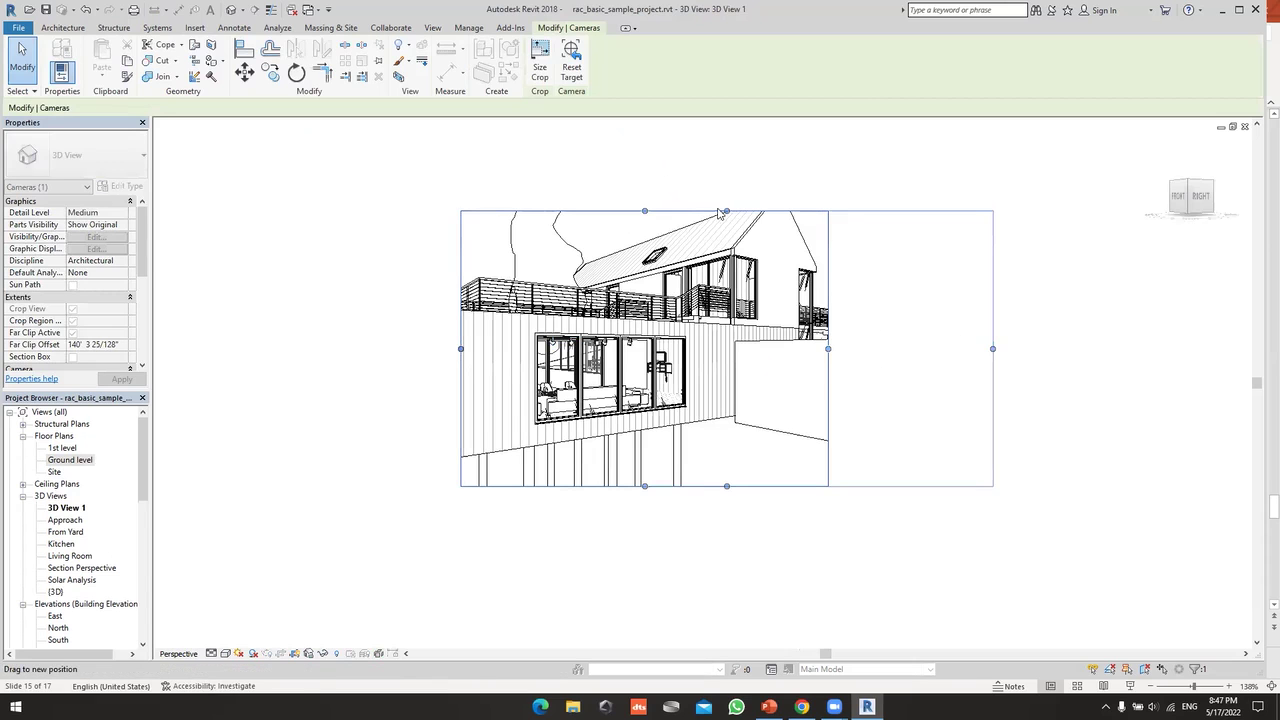
drag(828, 348, 997, 349)
drag(729, 211, 729, 153)
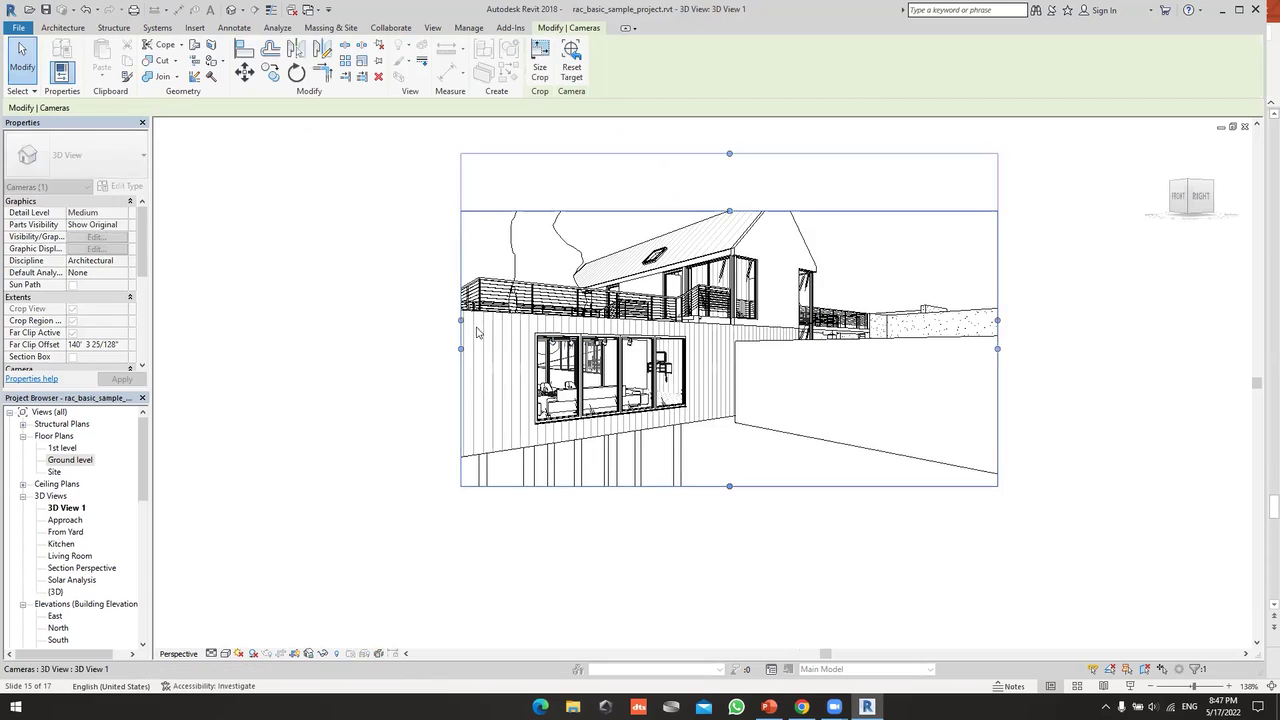
scroll(700, 252, down, 2)
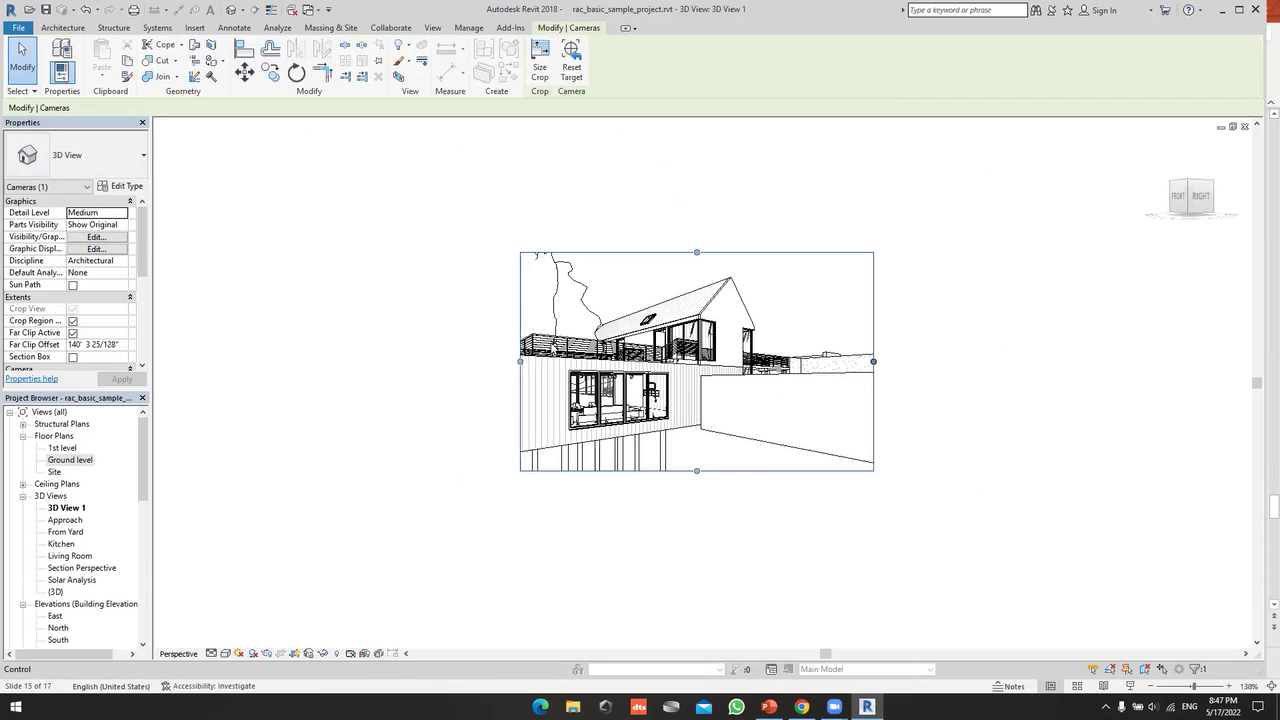
drag(522, 361, 412, 345)
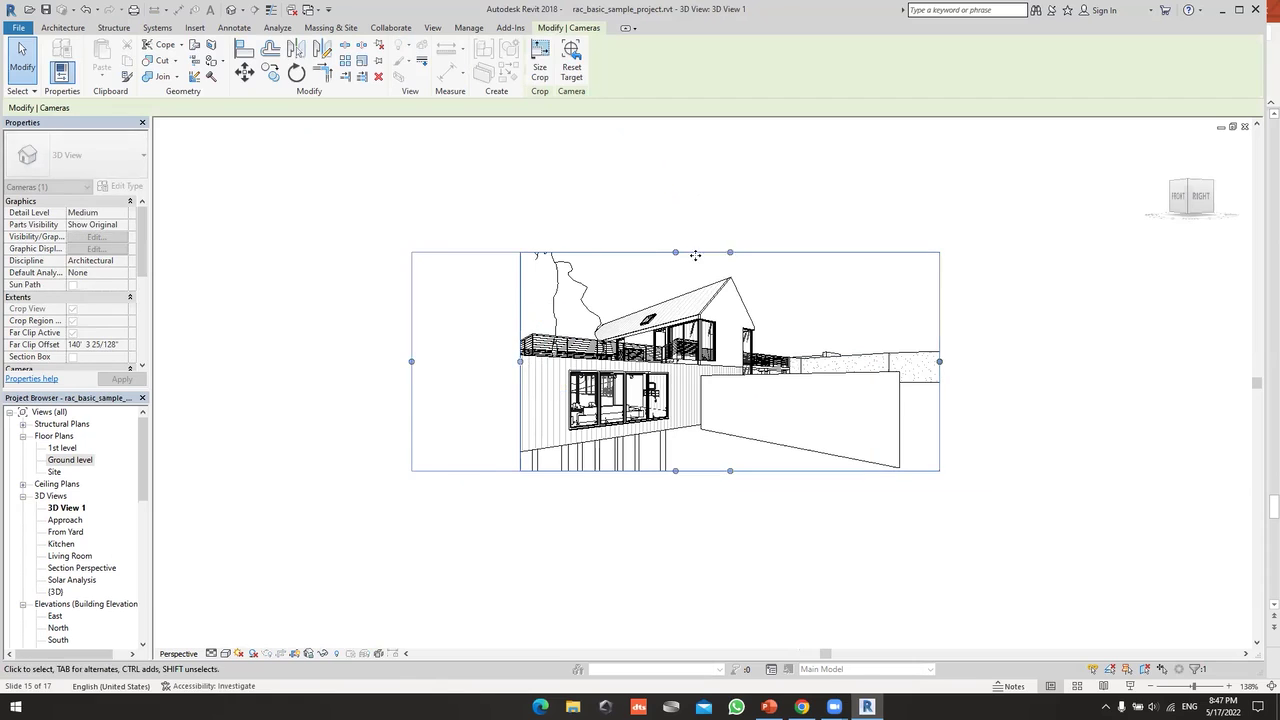
drag(675, 253, 670, 221)
drag(675, 471, 675, 494)
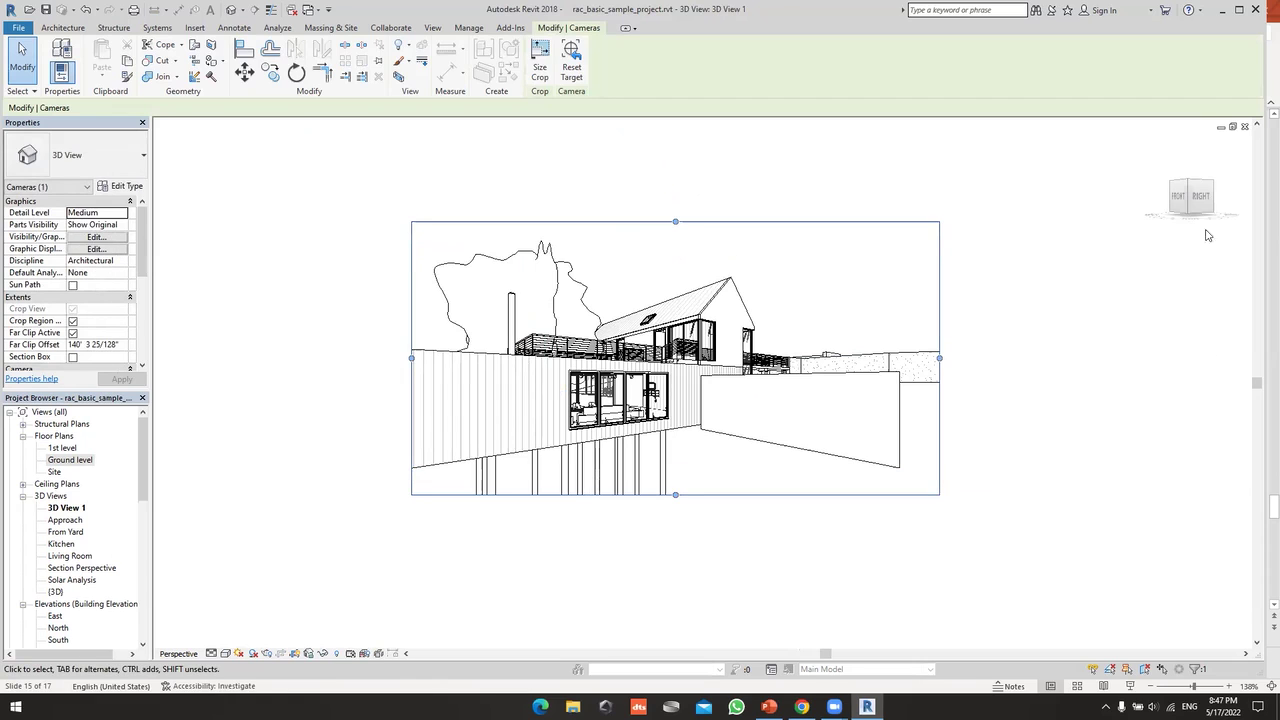
mouse_move(1190, 196)
mouse_down()
mouse_move(1196, 212)
mouse_move(1210, 205)
mouse_move(1198, 199)
mouse_move(1210, 206)
mouse_move(1196, 199)
mouse_up()
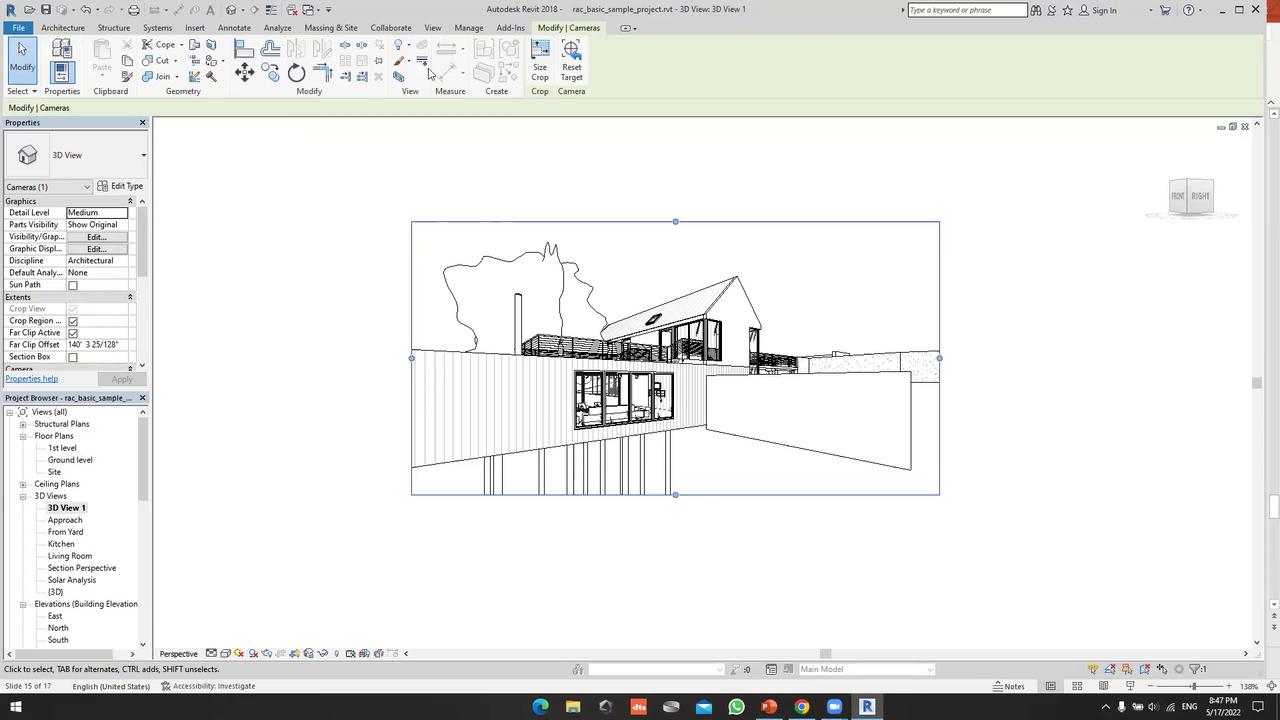
click(432, 27)
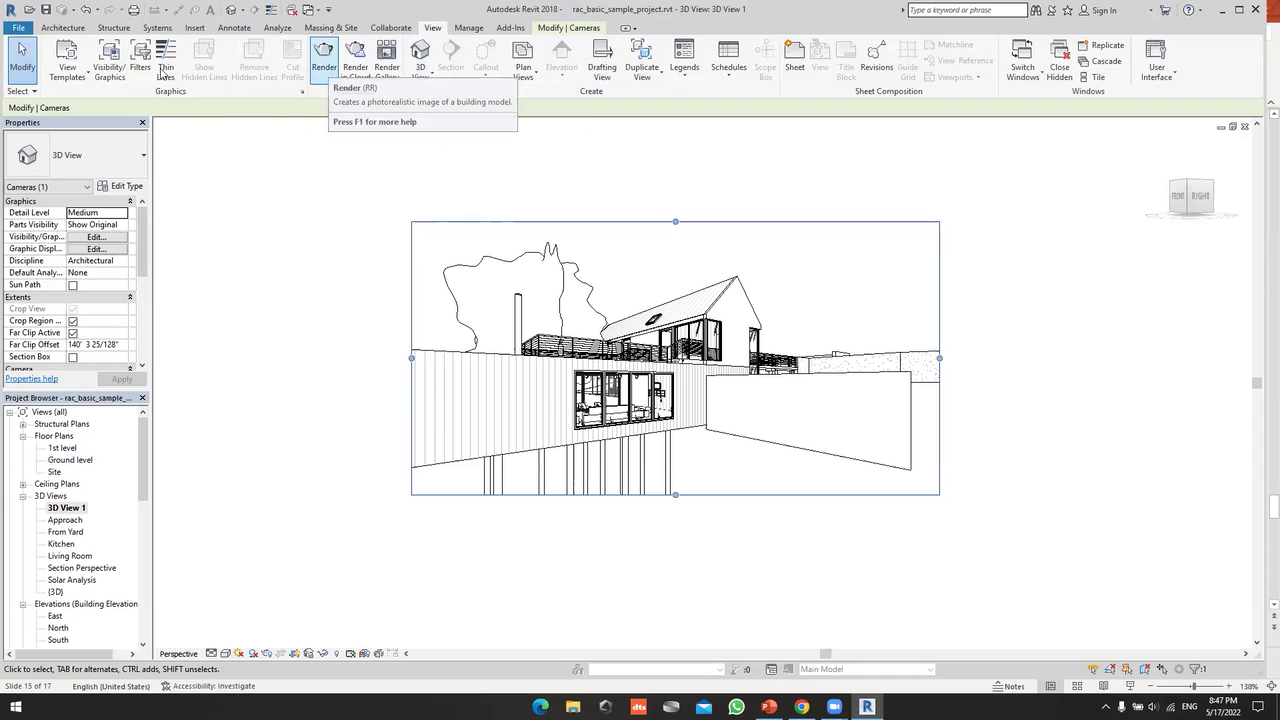
- Set the render quality to High with output resolution left at Screen
drag(117, 18, 477, 157)
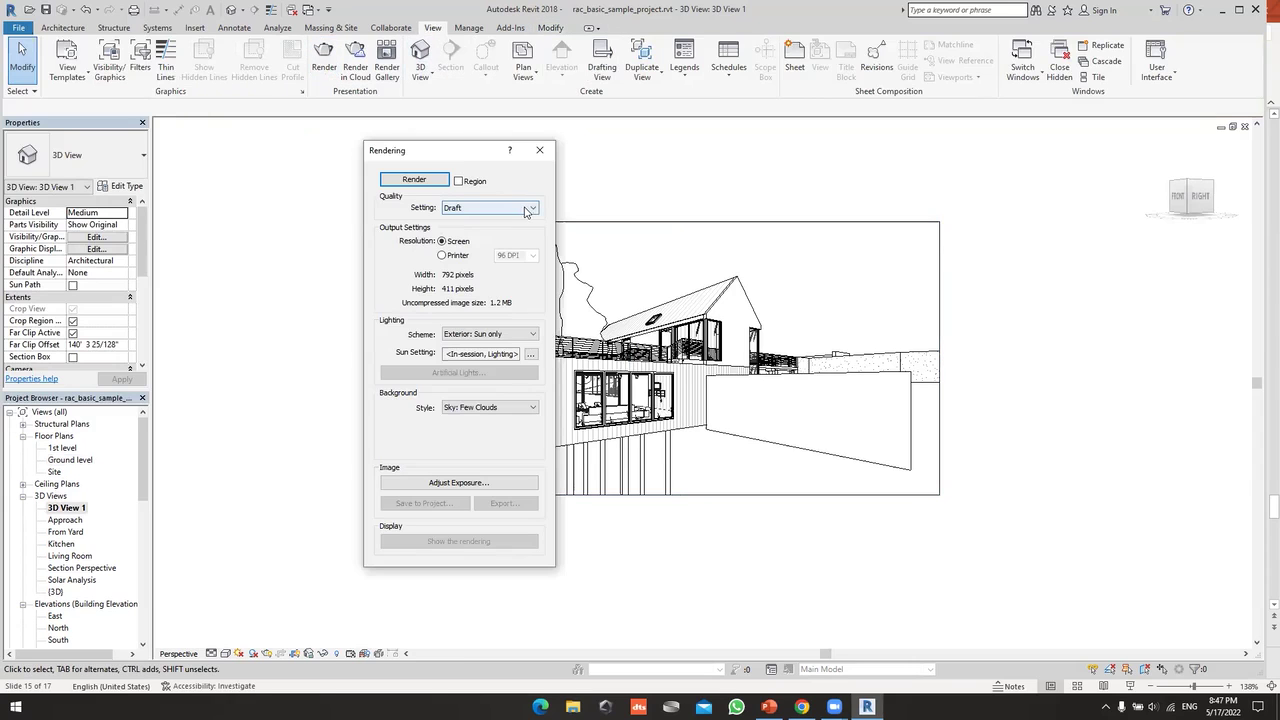
click(500, 208)
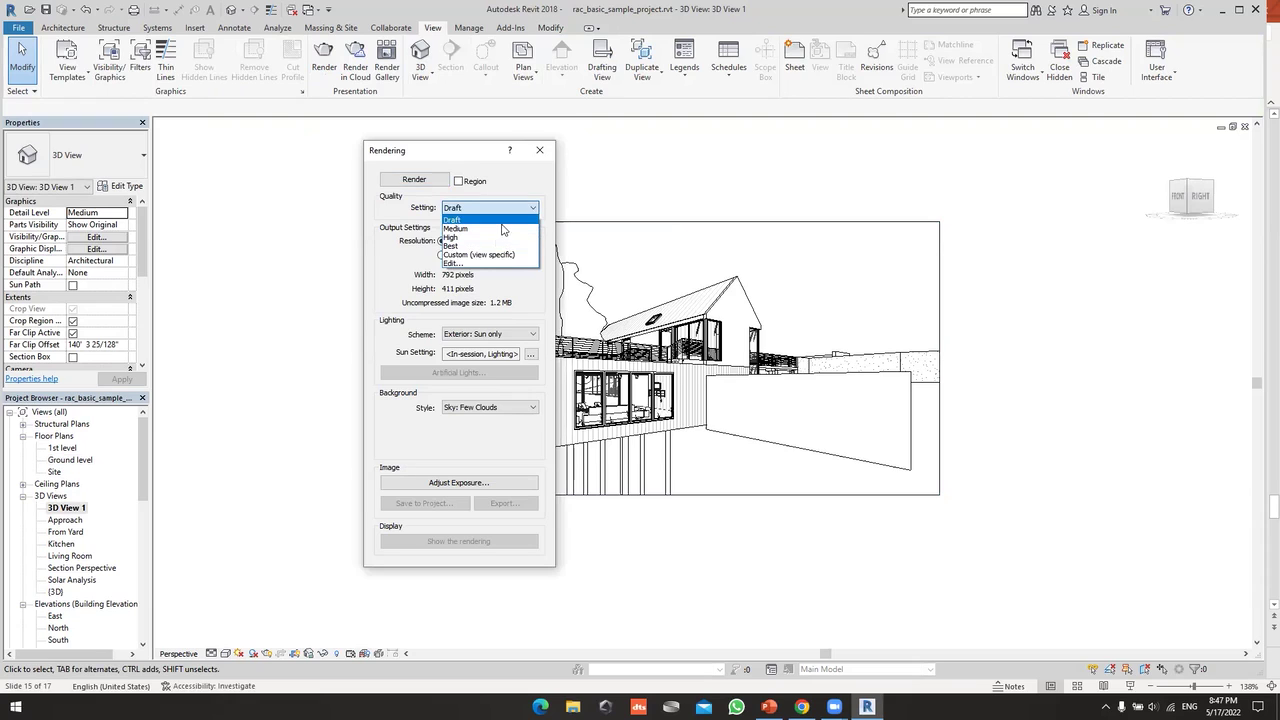
click(465, 237)
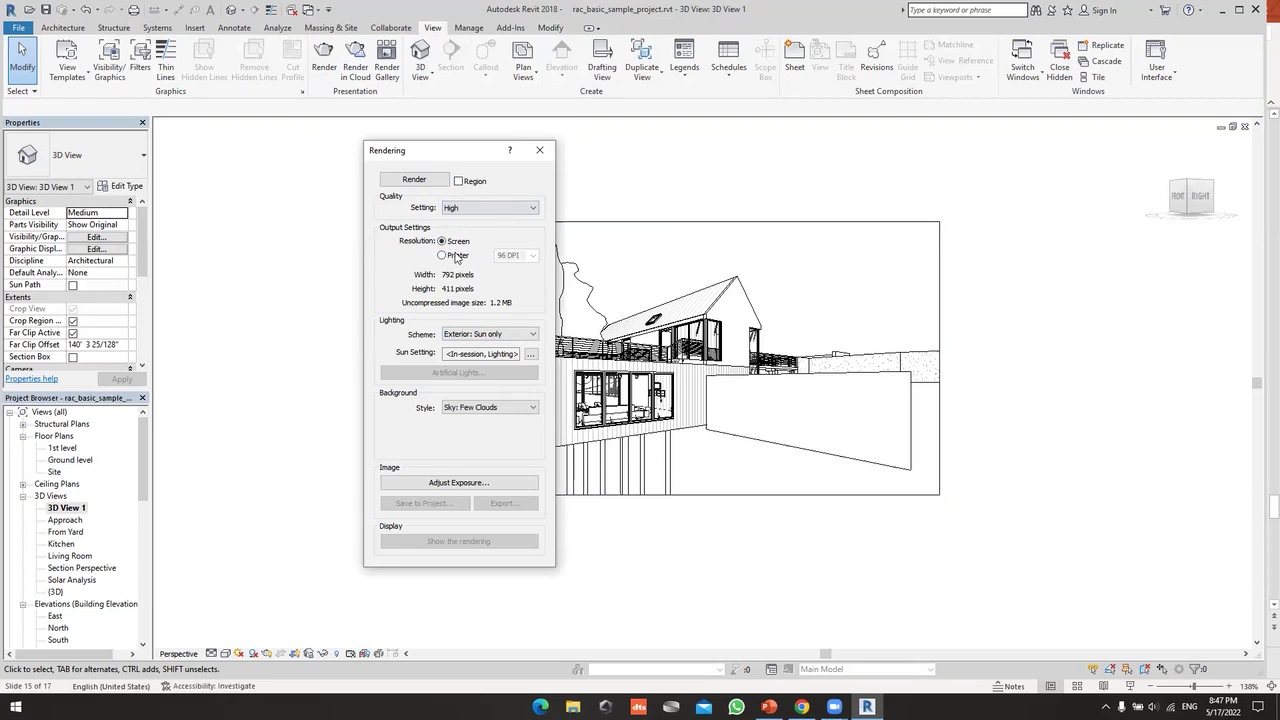
click(444, 256)
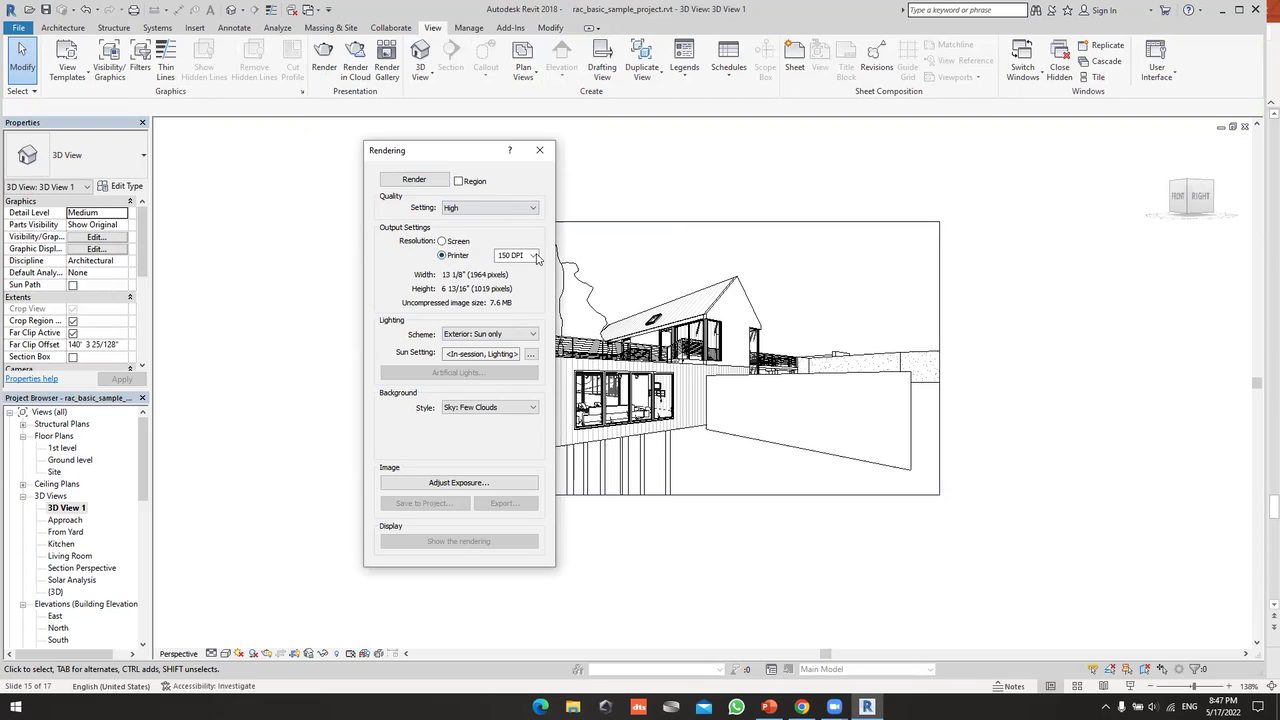
click(536, 257)
click(535, 258)
click(443, 241)
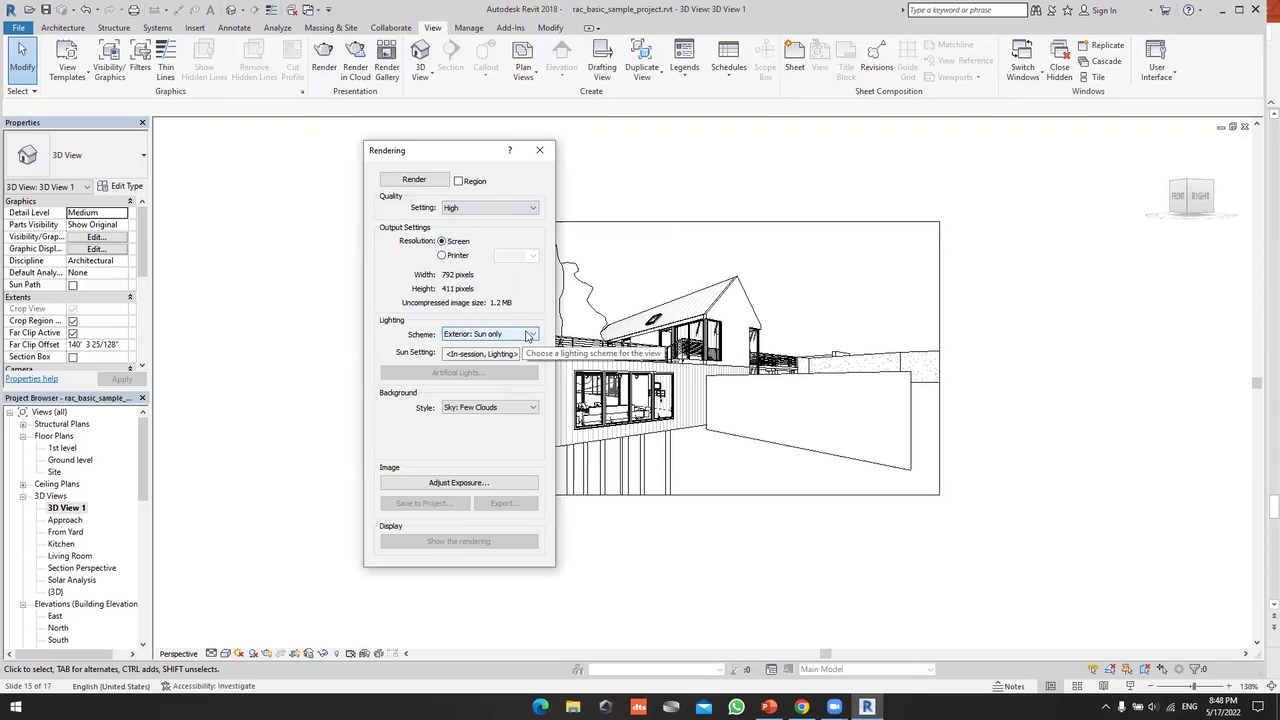
- Review the lighting scheme list unchanged and bring up the Sun Settings
click(528, 336)
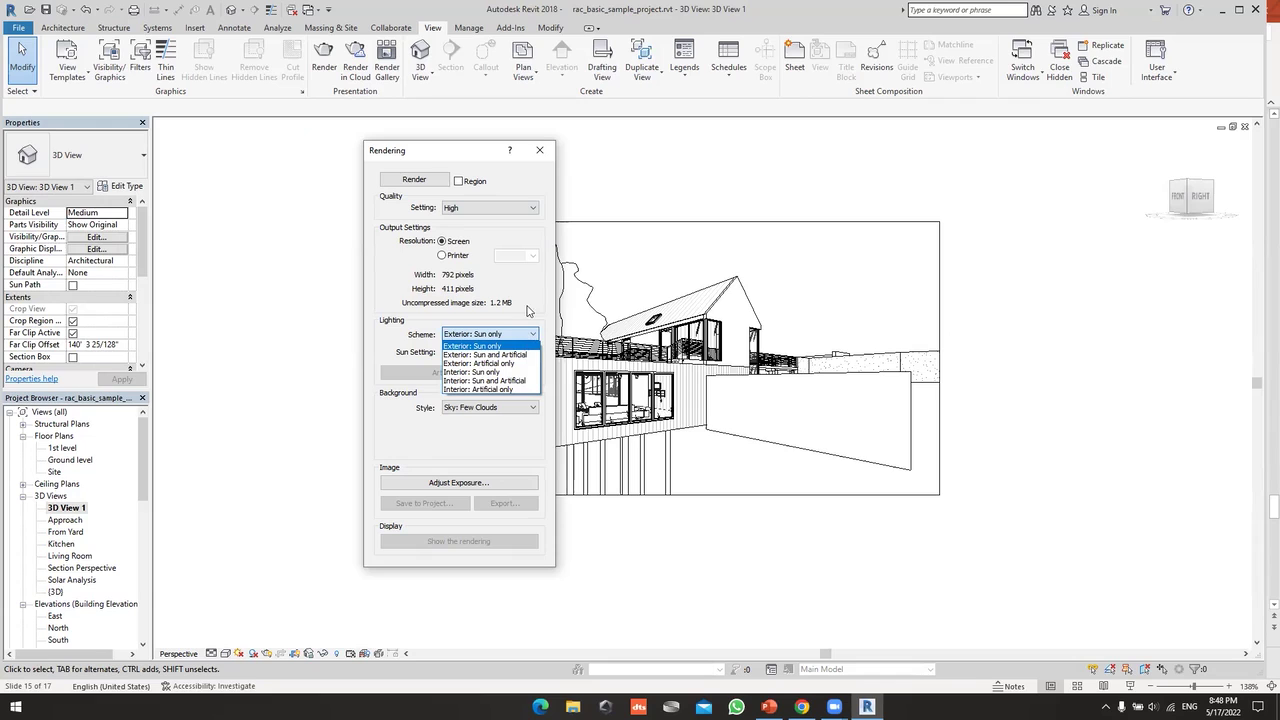
key(Escape)
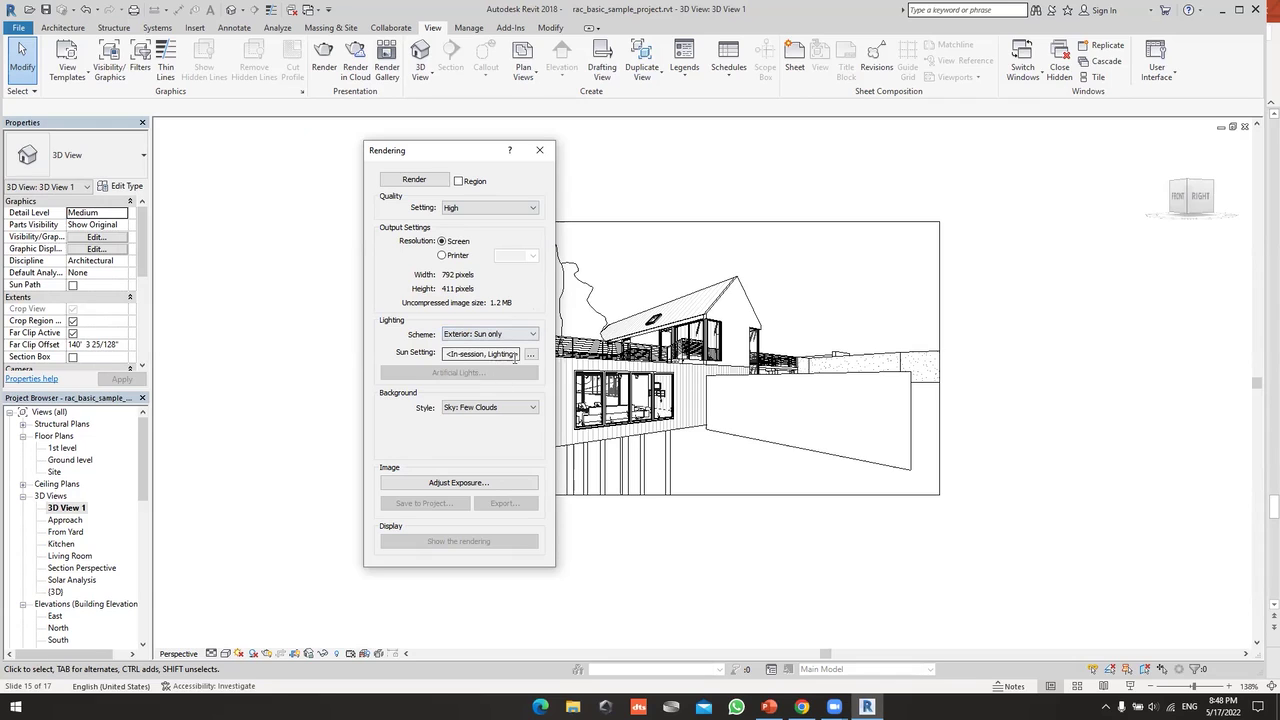
click(529, 356)
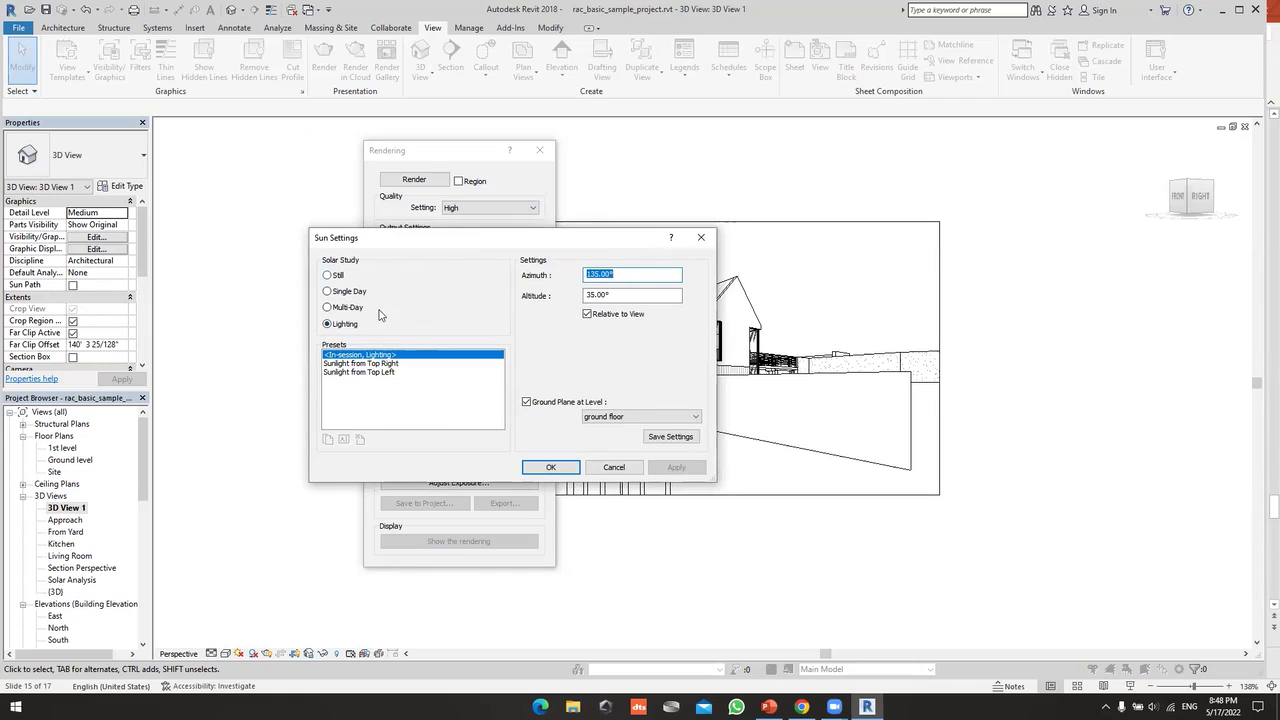
- Leave Sun Settings unchanged and switch the background style to Image without choosing a file
click(568, 470)
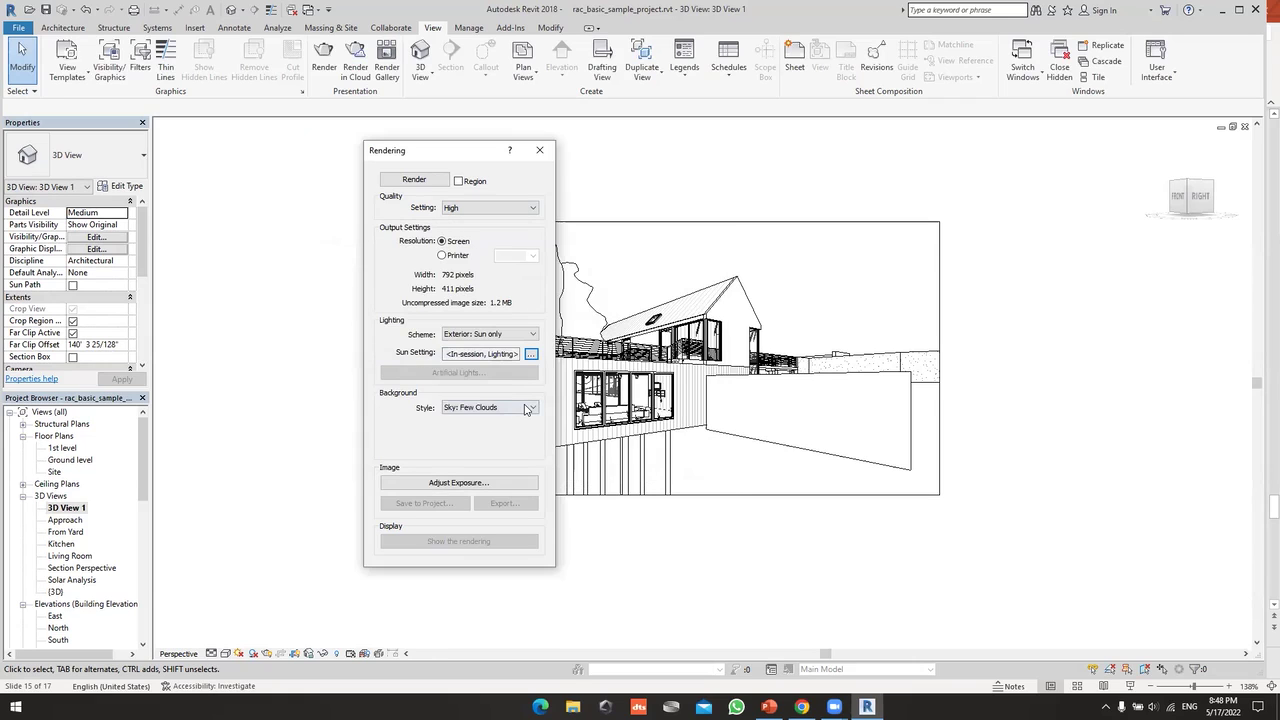
click(530, 407)
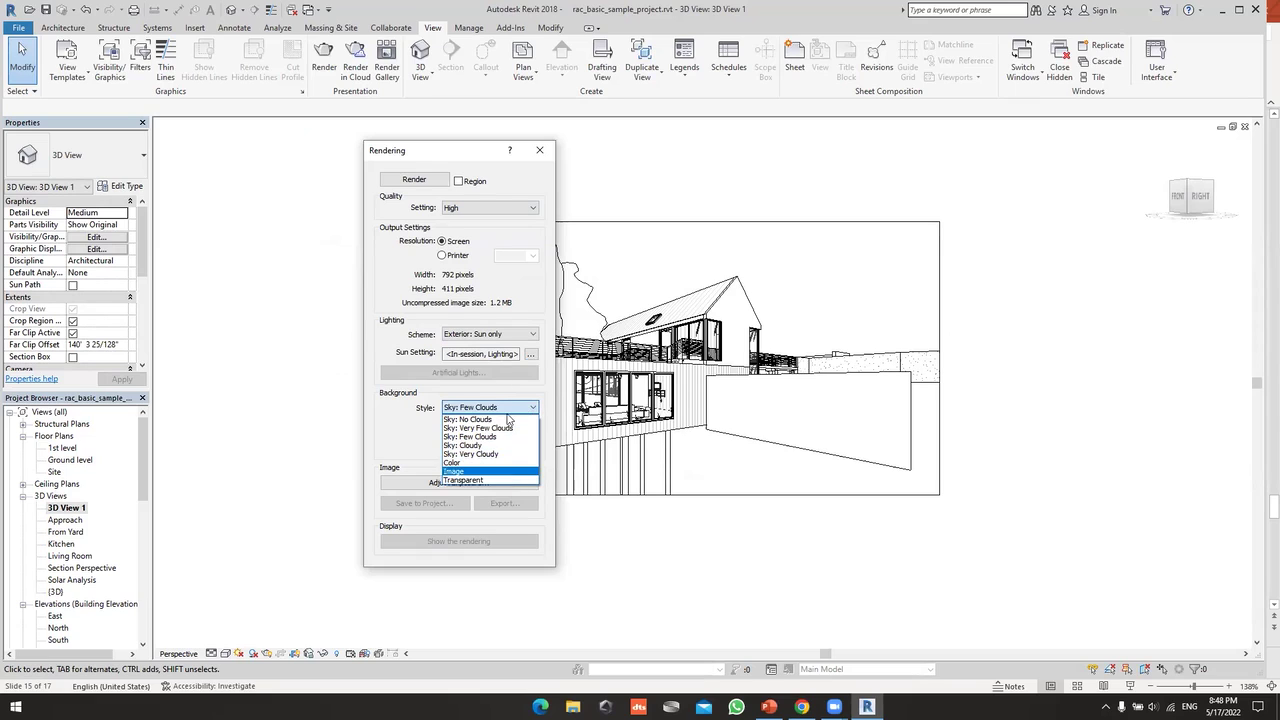
click(510, 471)
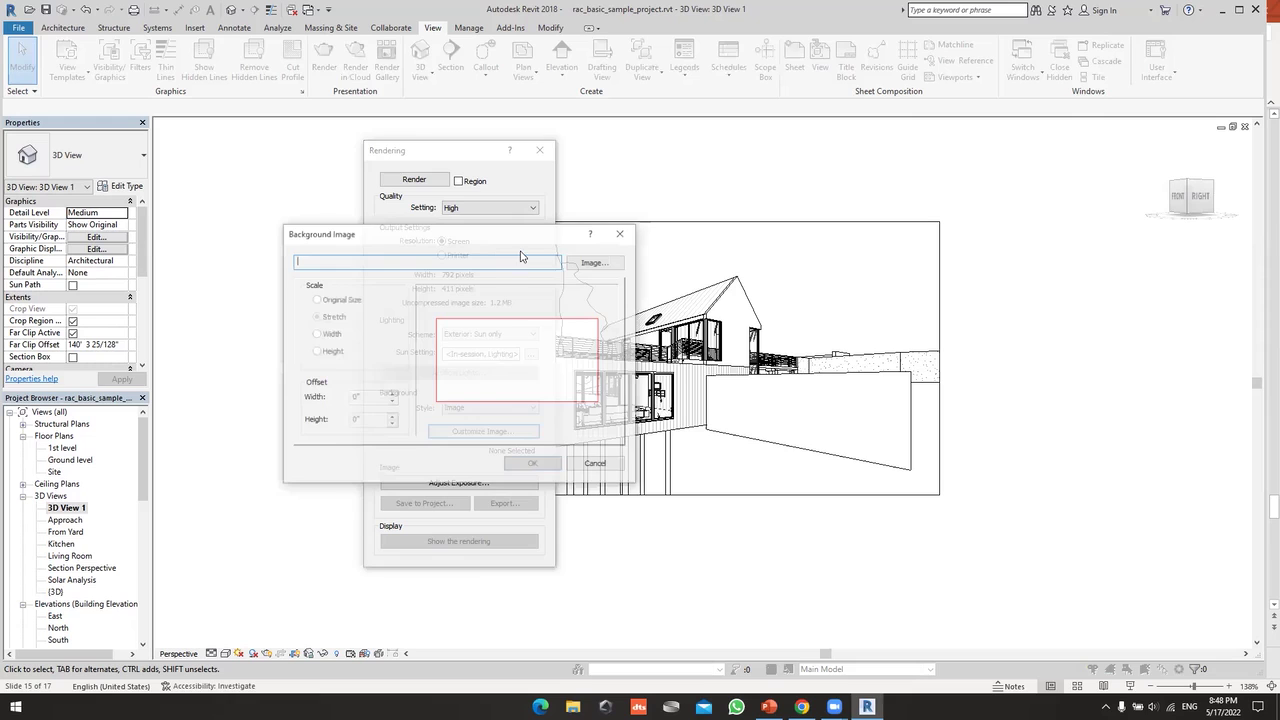
click(588, 266)
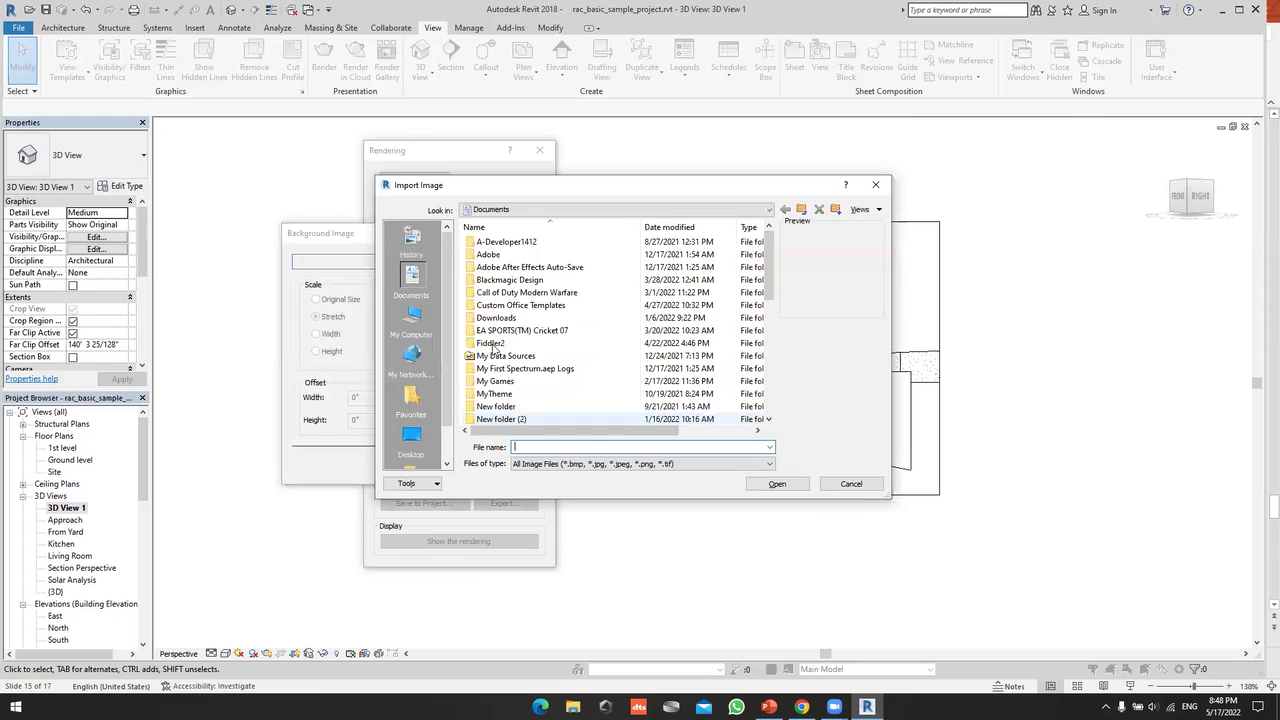
key(Escape)
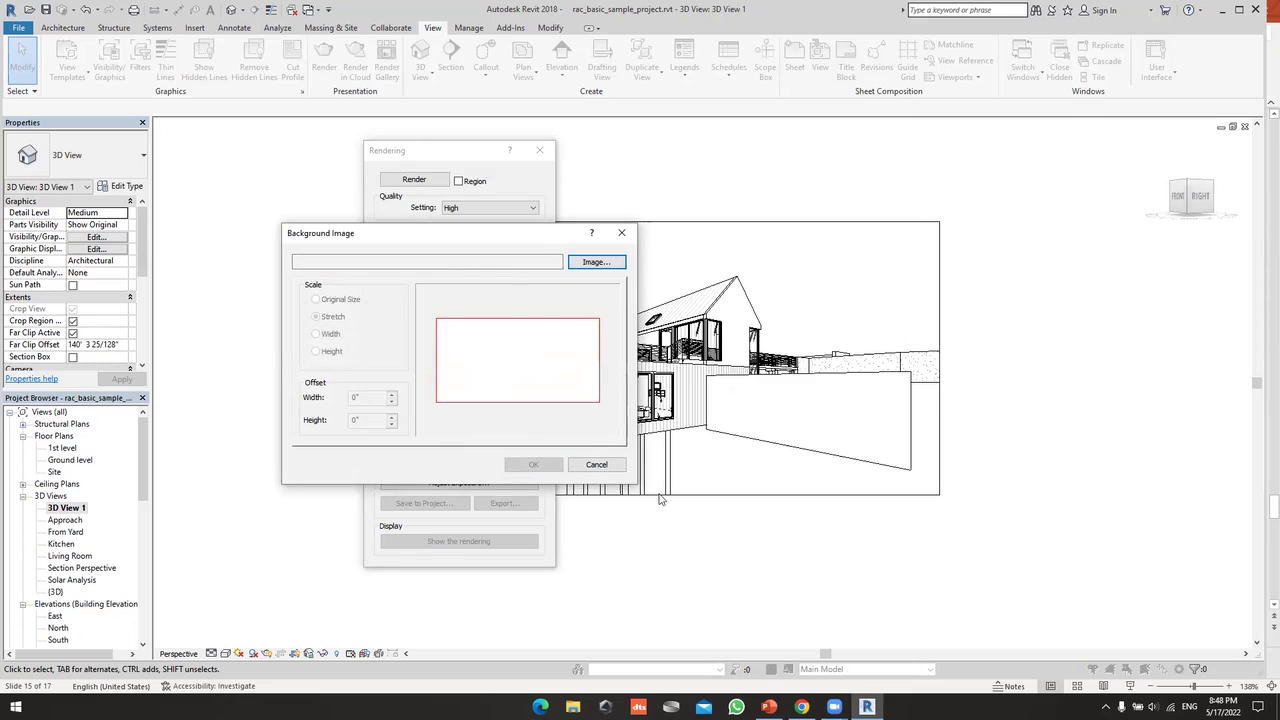
click(596, 465)
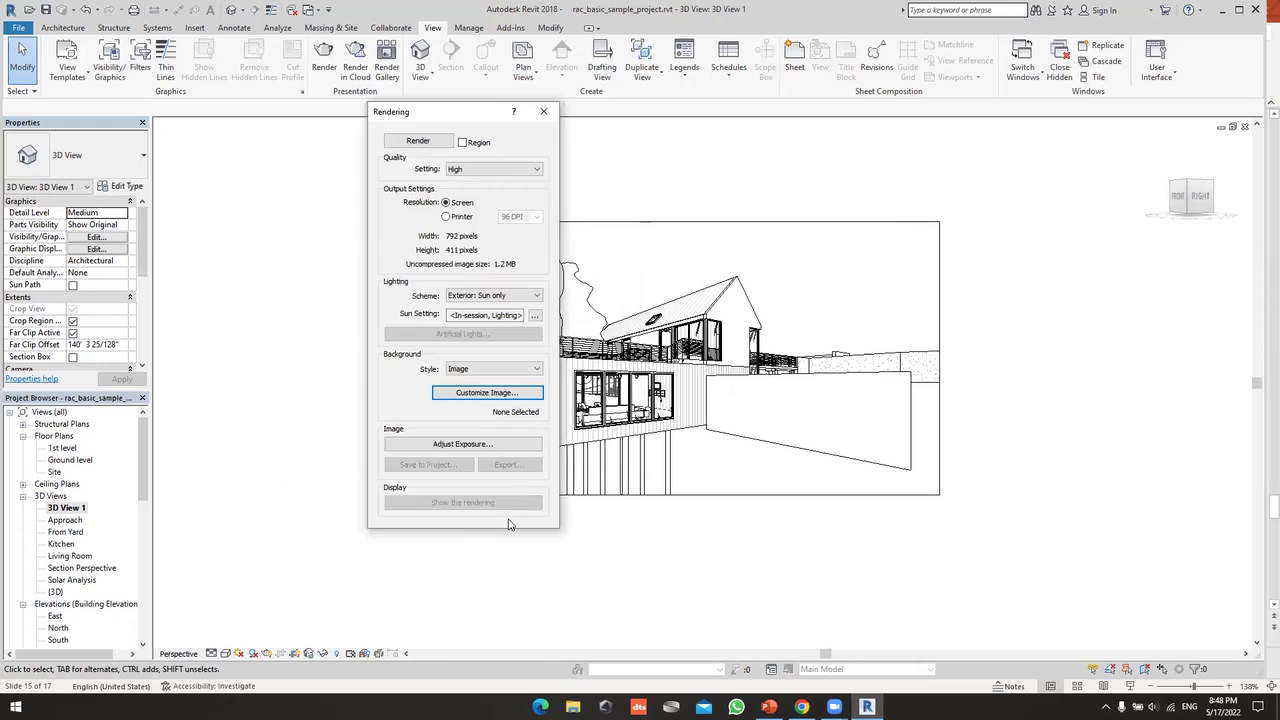
- Render the 3D View 1 camera view, close the Rendering dialog, and switch to PowerPoint
click(434, 148)
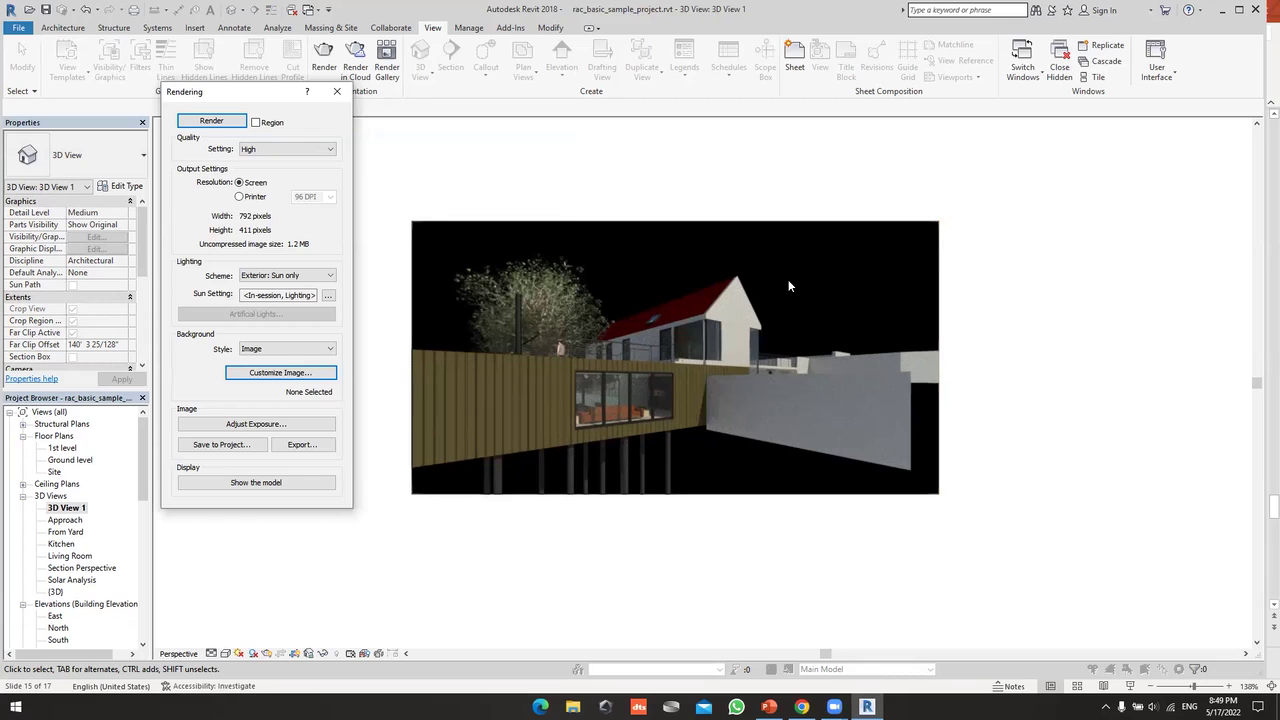
drag(264, 98, 415, 113)
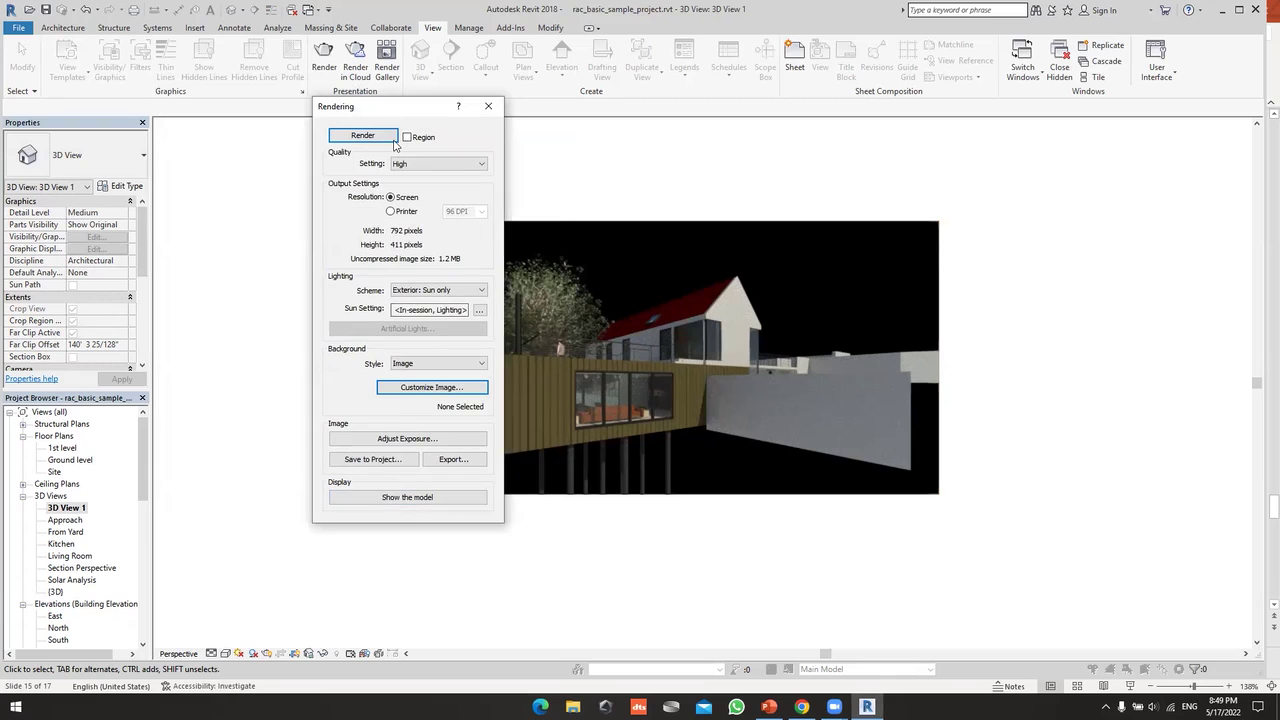
click(488, 106)
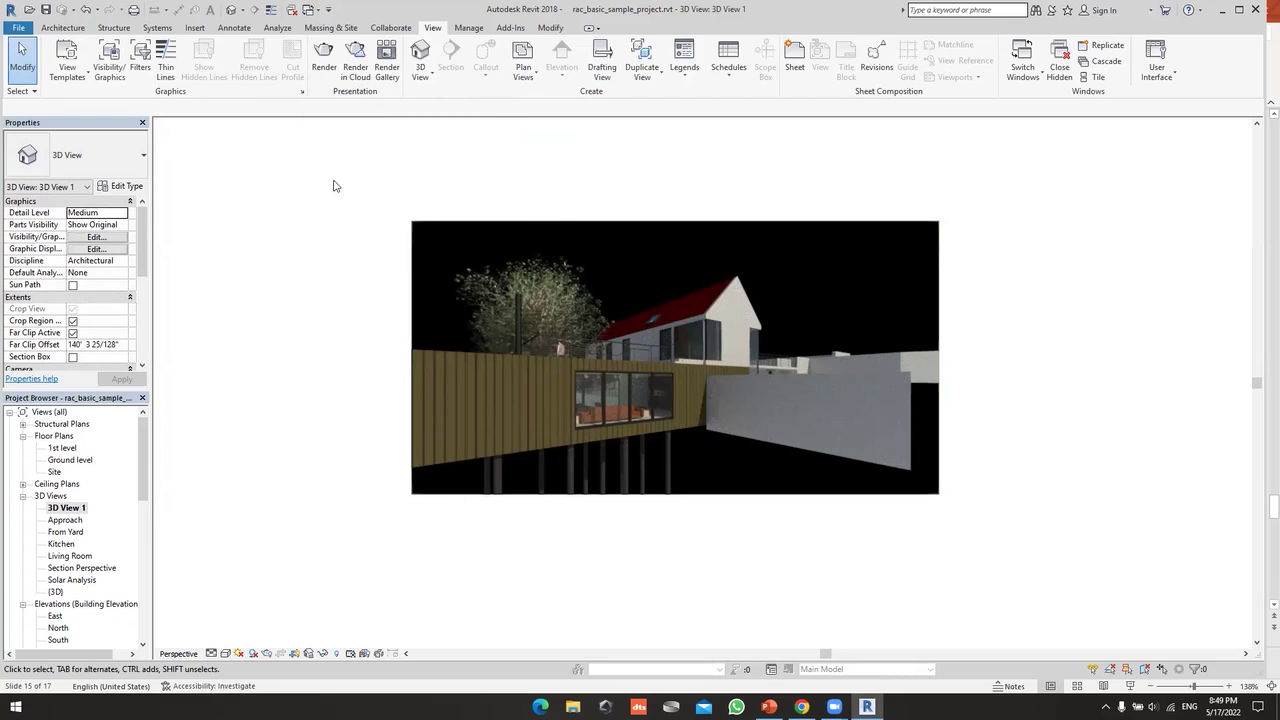
click(70, 510)
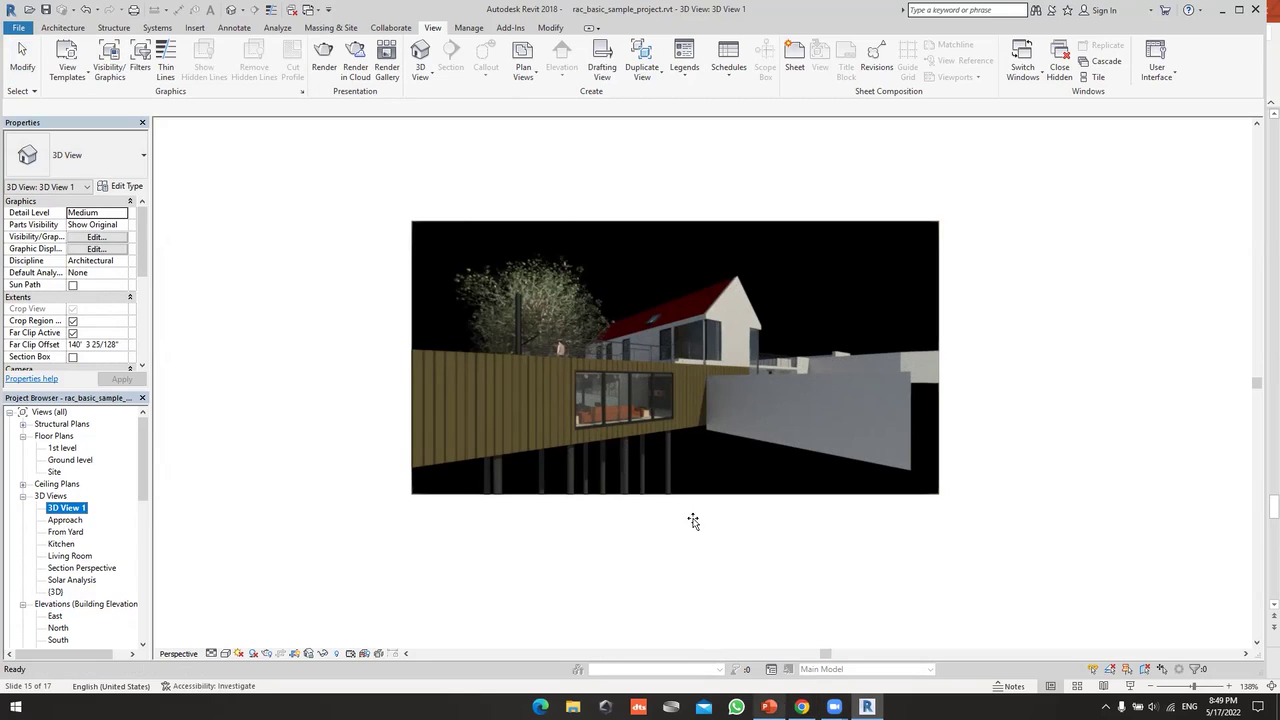
key(alt+Tab)
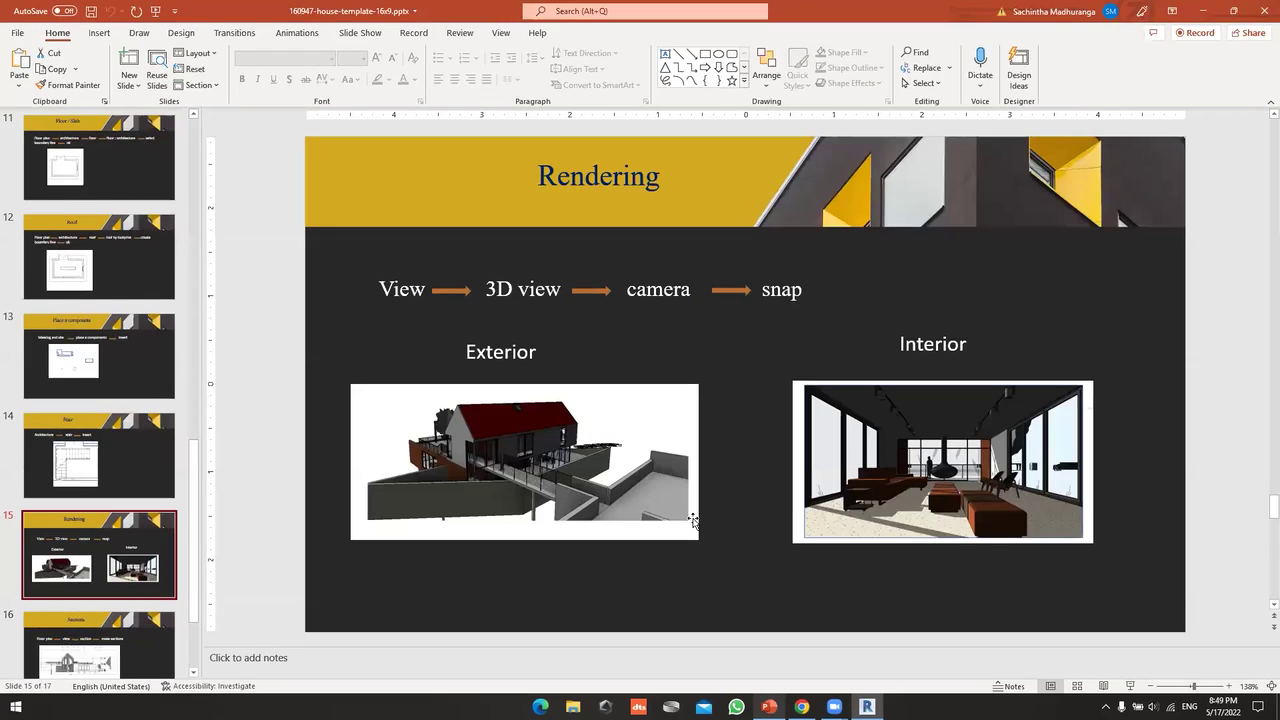
- Scroll the presentation onward toward the Sections slide
scroll(693, 519, down, 1)
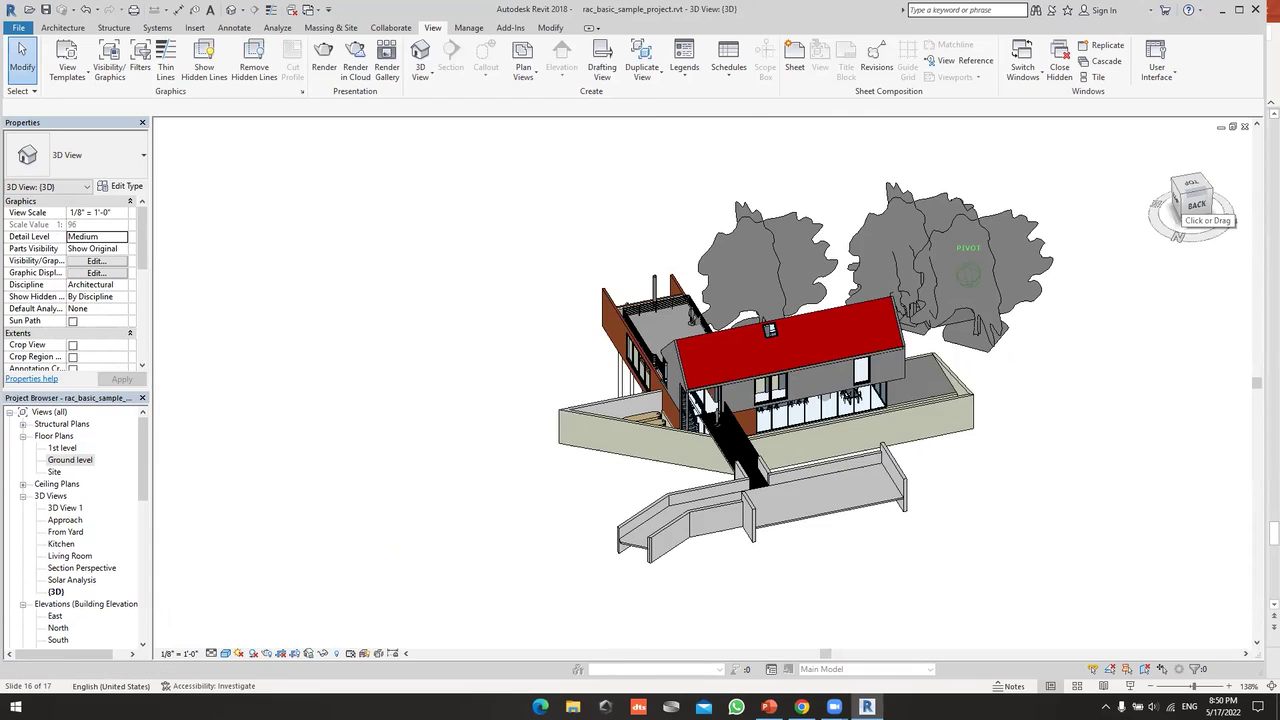
- Orbit the {3D} house to a high isometric view, then open the Ground level floor plan
drag(1195, 200, 1036, 305)
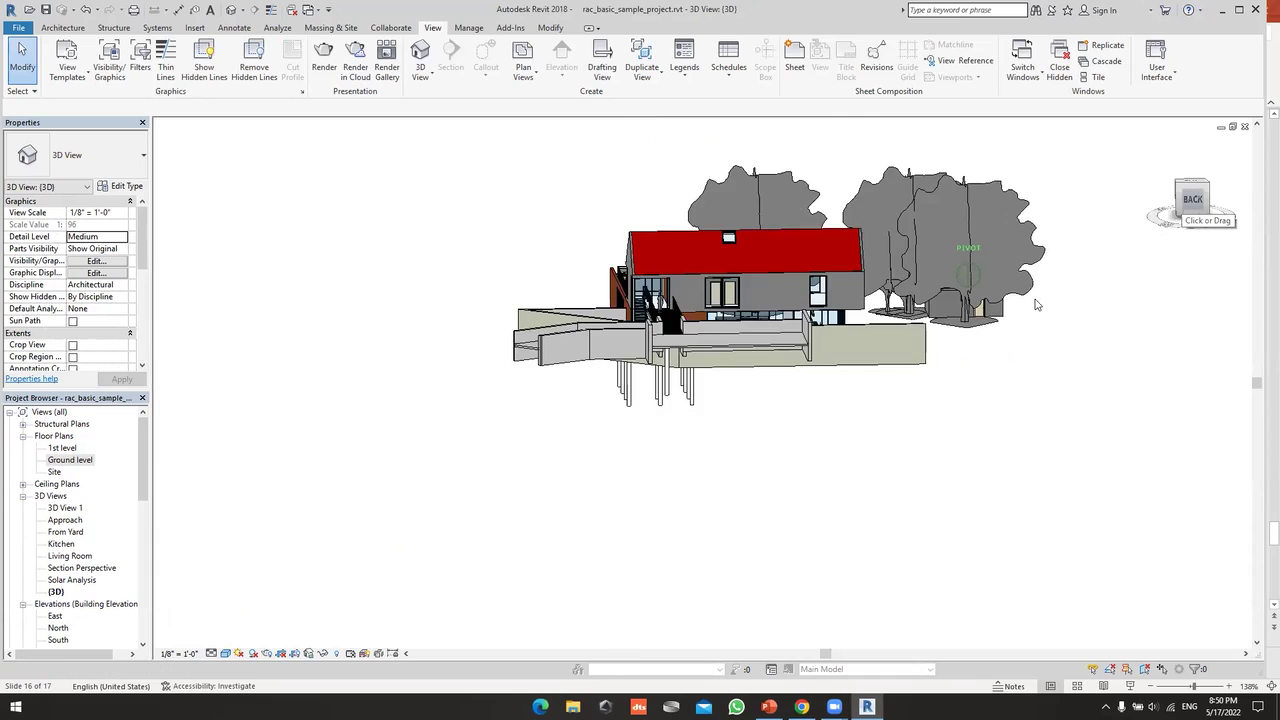
drag(1095, 363, 1149, 338)
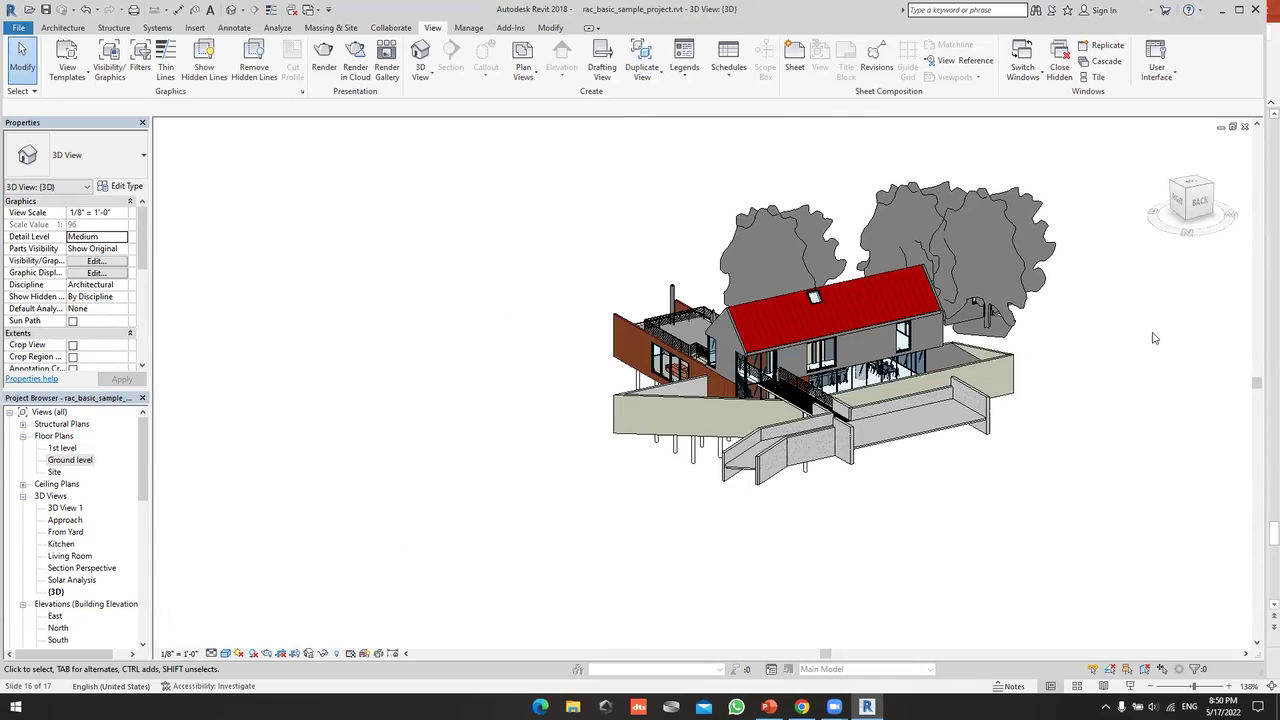
scroll(1170, 326, down, 2)
scroll(1063, 351, up, 2)
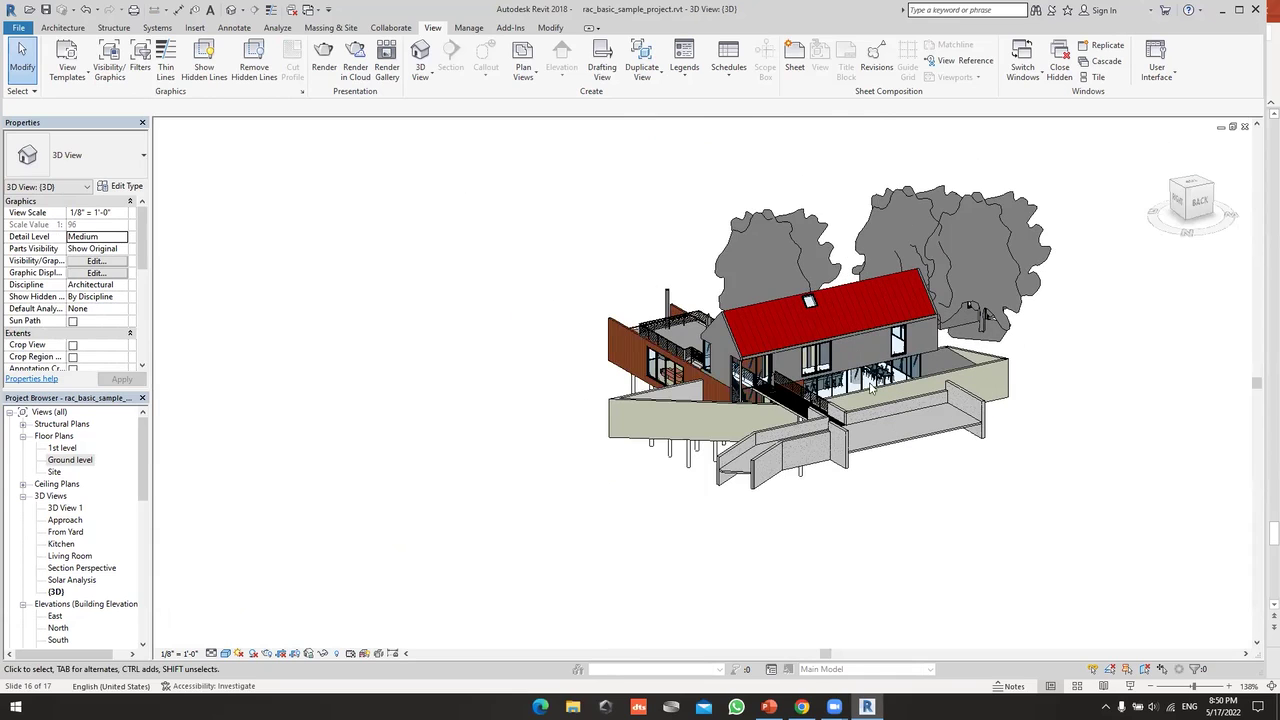
scroll(705, 305, up, 1)
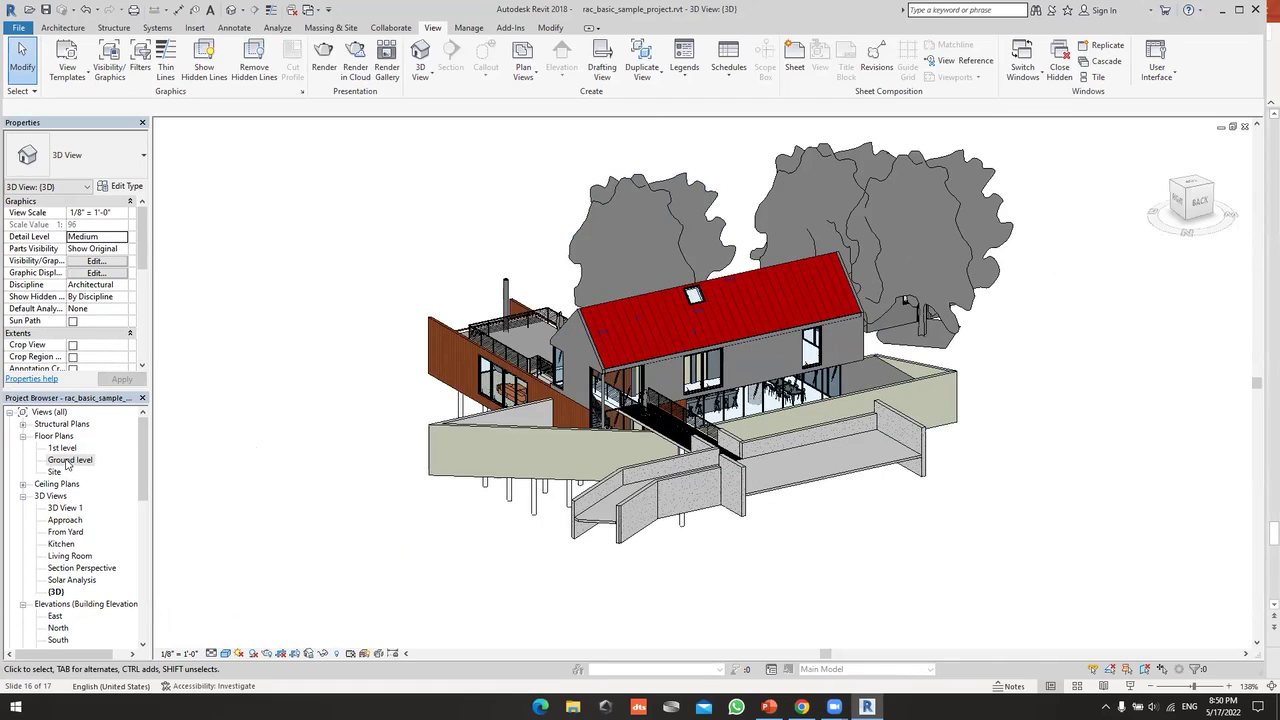
double_click(70, 460)
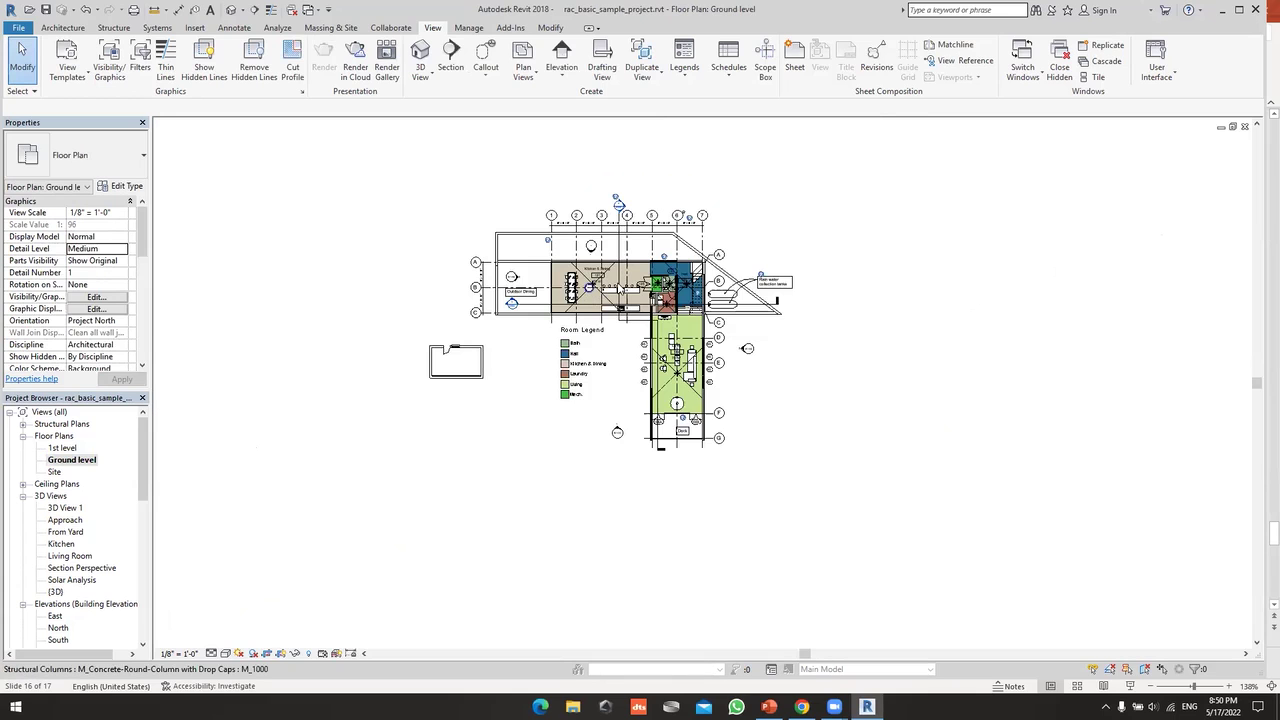
scroll(620, 288, up, 2)
scroll(618, 288, up, 2)
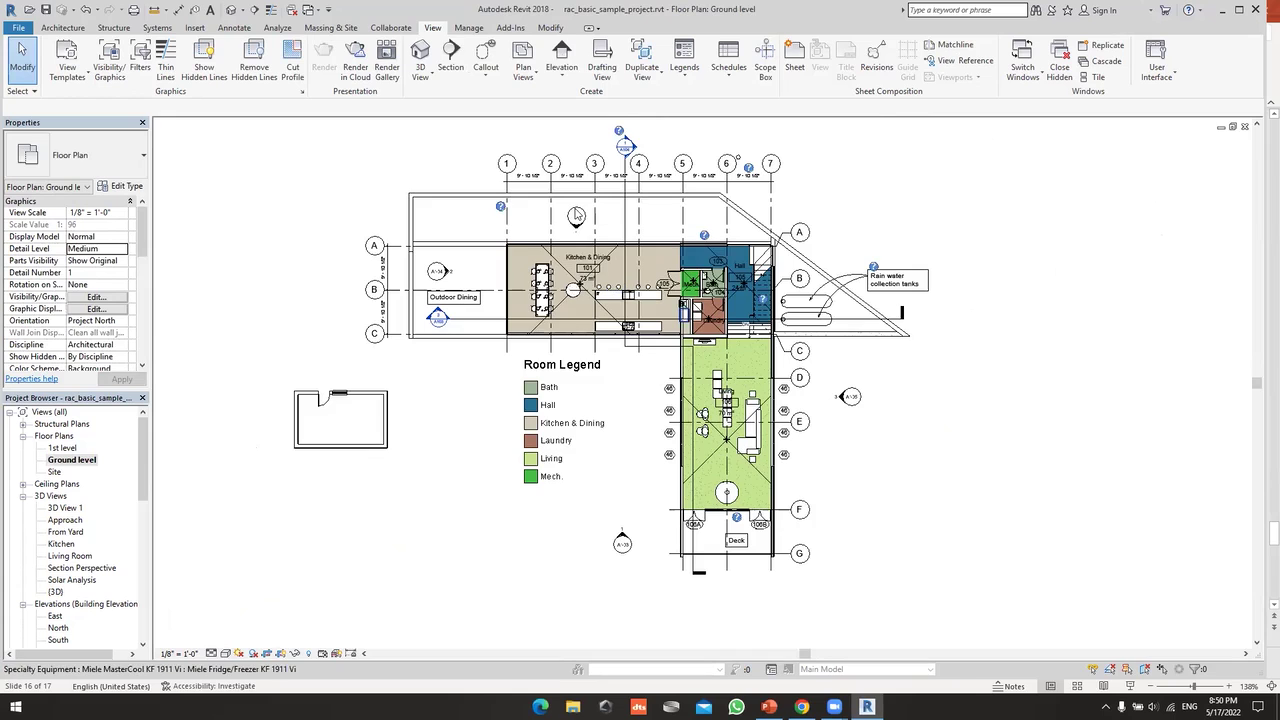
scroll(600, 175, down, 2)
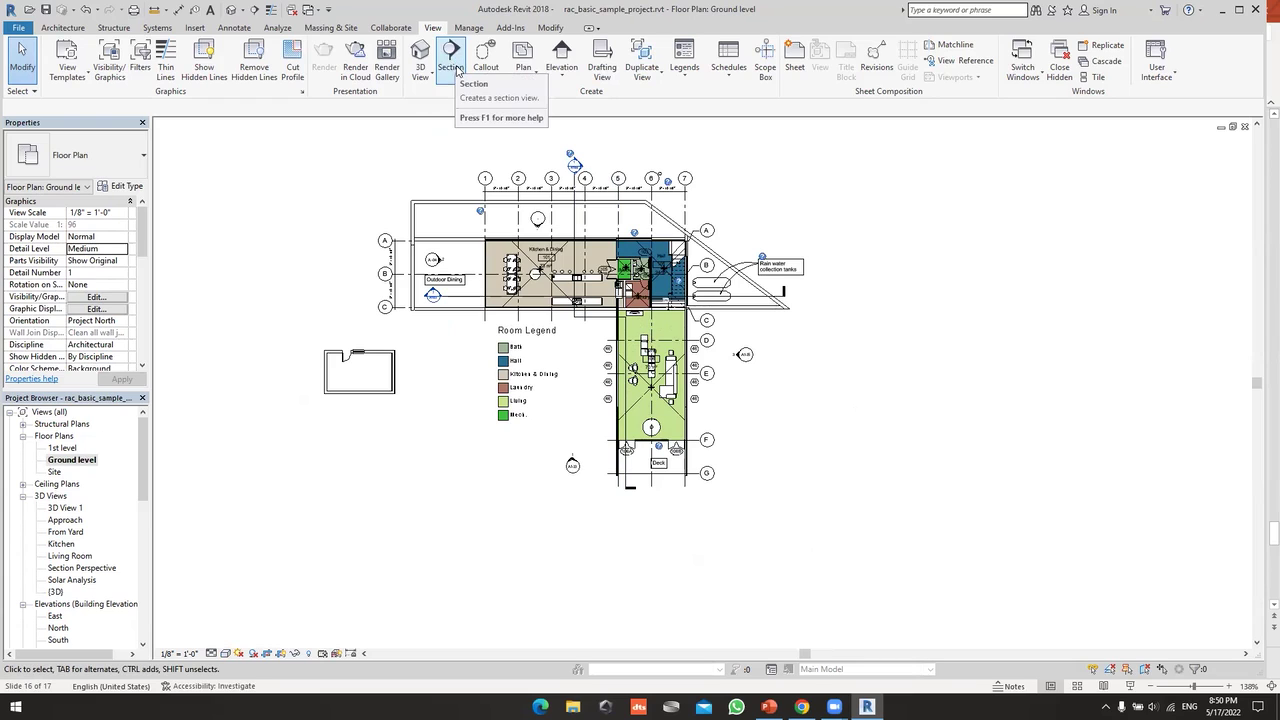
- Draw Section 1 from above to below the house through the Kitchen & Dining area
click(453, 62)
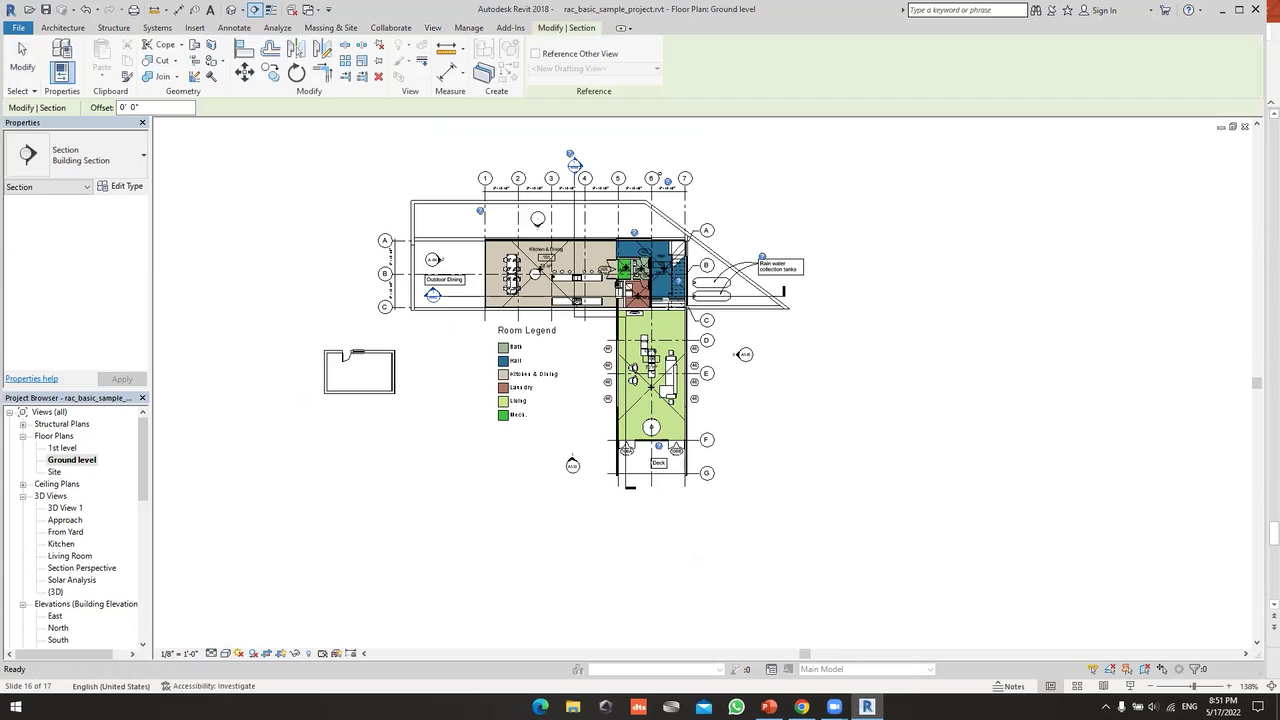
scroll(508, 287, down, 2)
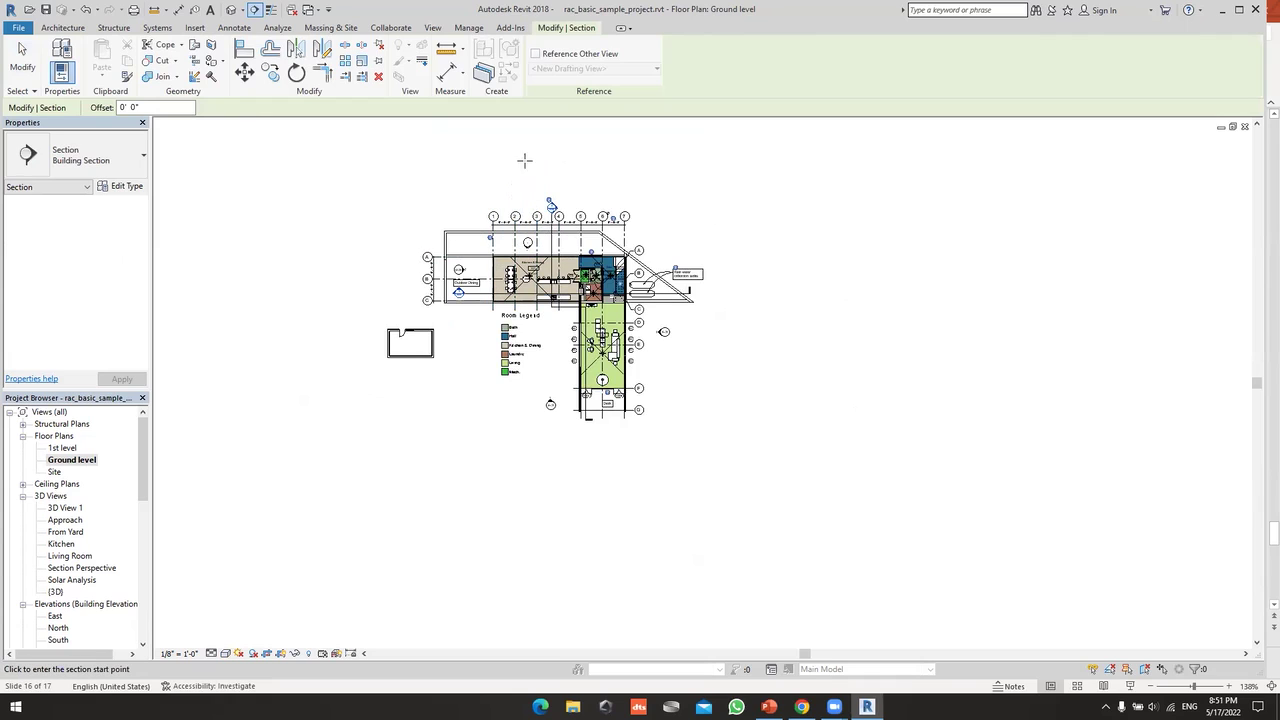
click(569, 158)
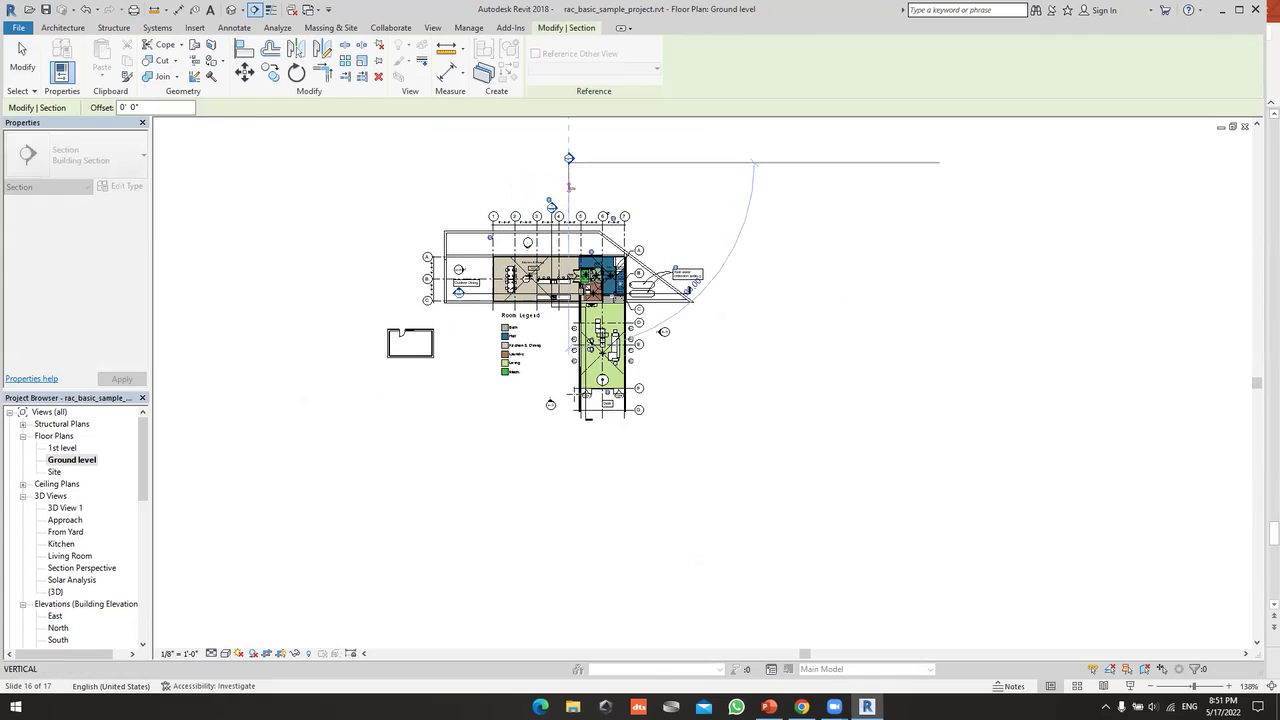
click(573, 436)
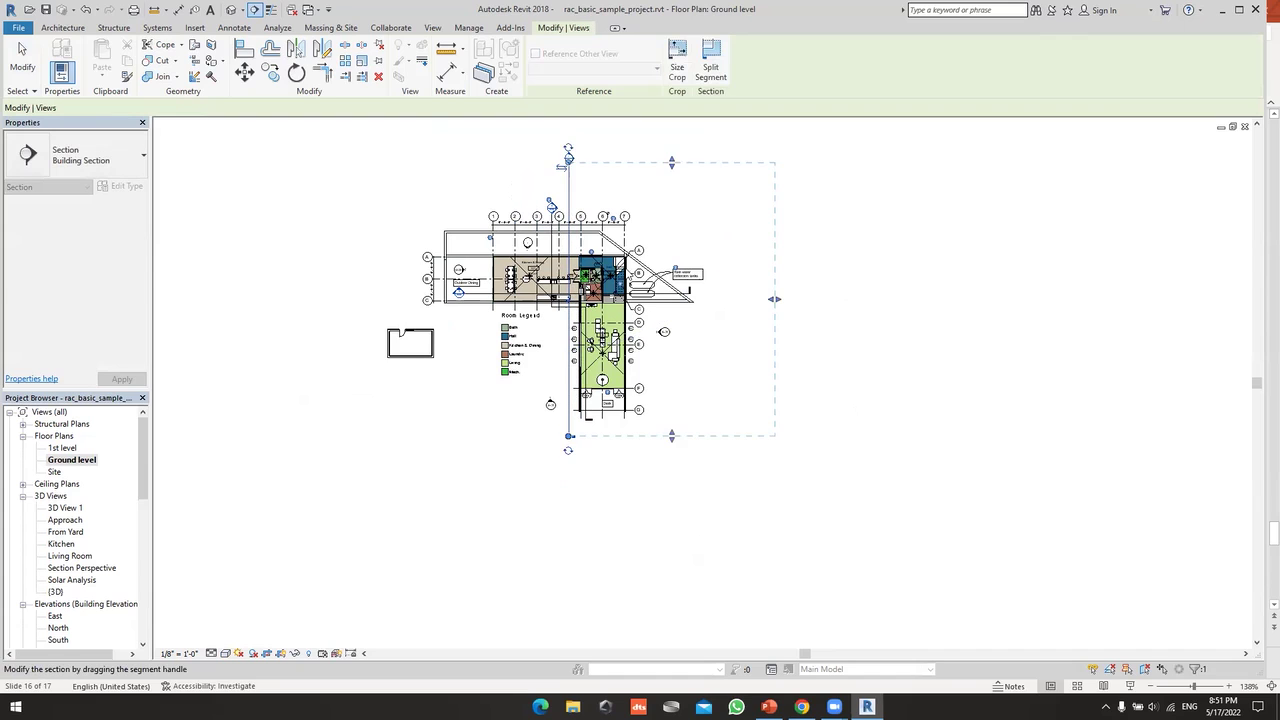
key(Escape)
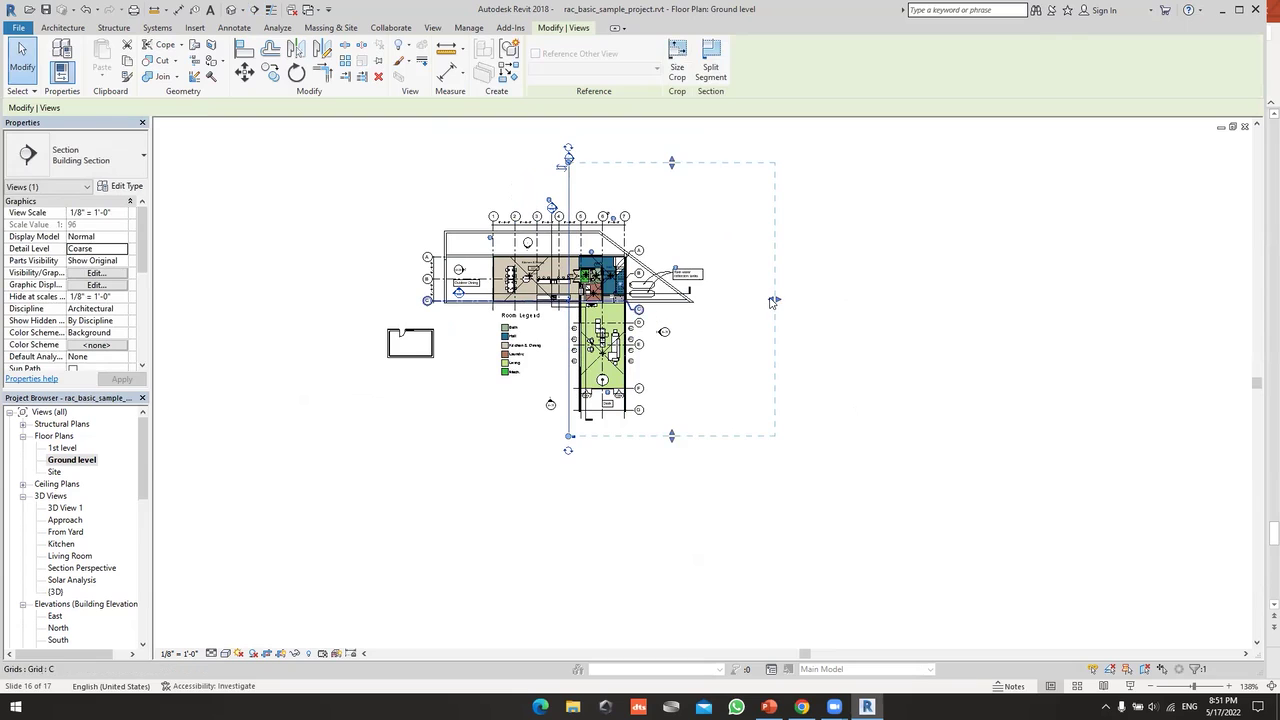
- Test the section's flip arrows and drag its far edge past the house's right side
drag(775, 301, 773, 303)
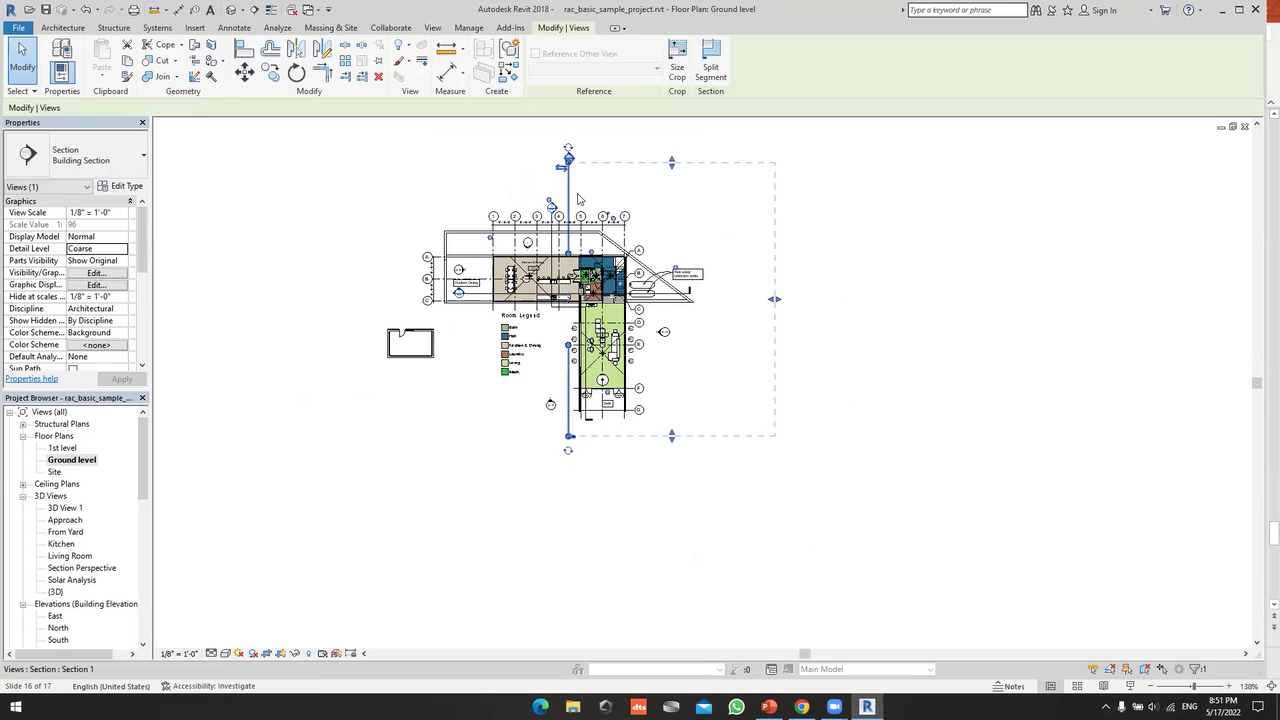
click(561, 169)
scroll(561, 169, up, 1)
scroll(561, 169, up, 1)
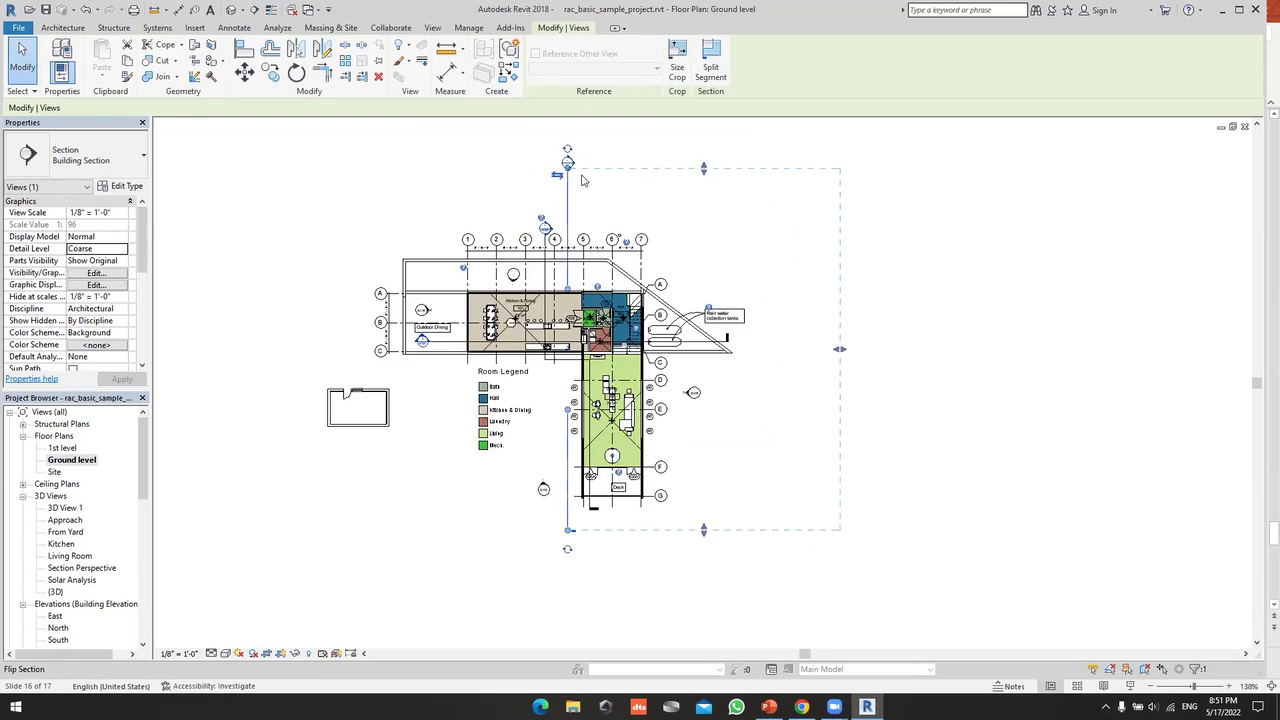
click(576, 174)
mouse_move(840, 354)
mouse_down()
mouse_move(755, 310)
mouse_move(774, 310)
mouse_up()
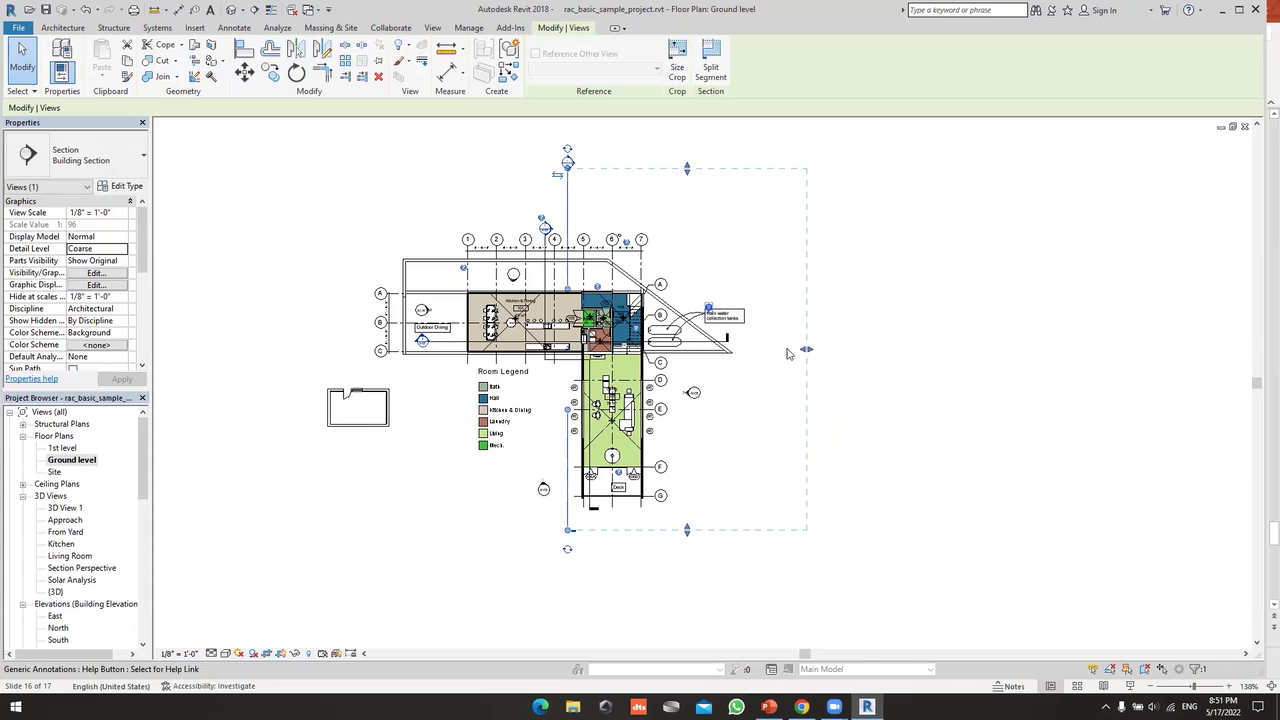
drag(806, 349, 607, 353)
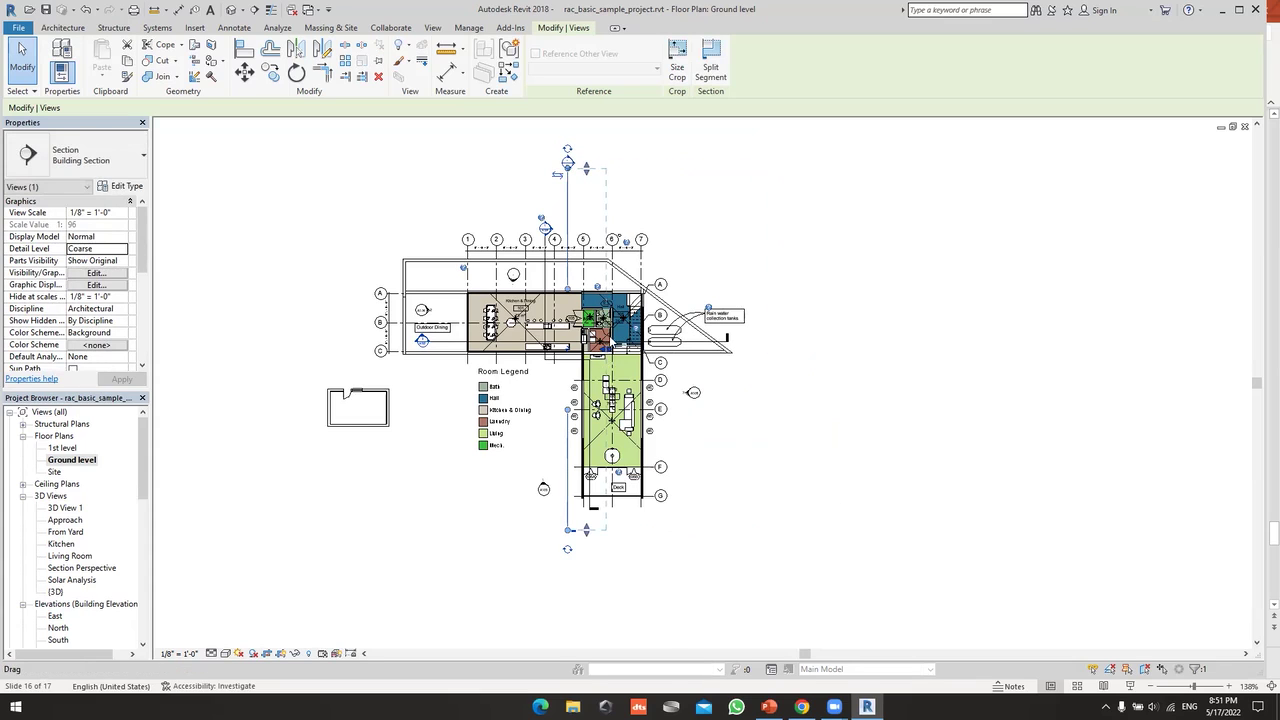
drag(608, 350, 793, 350)
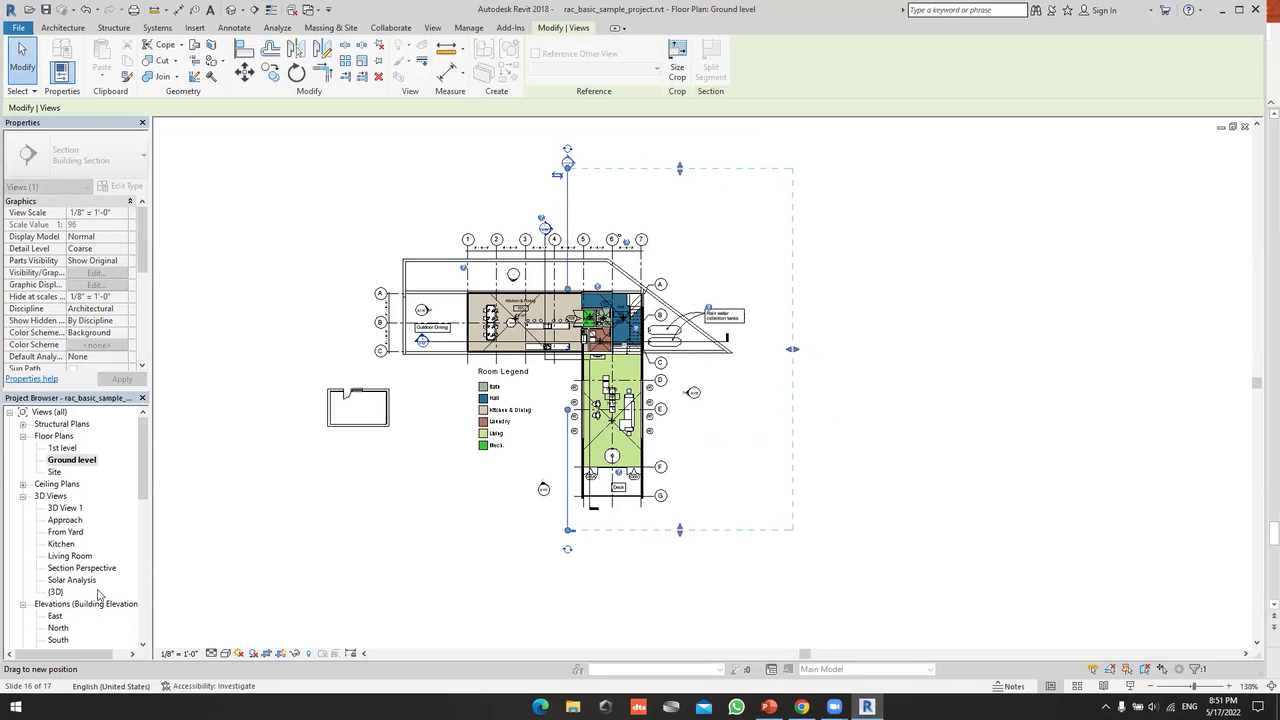
scroll(62, 592, down, 2)
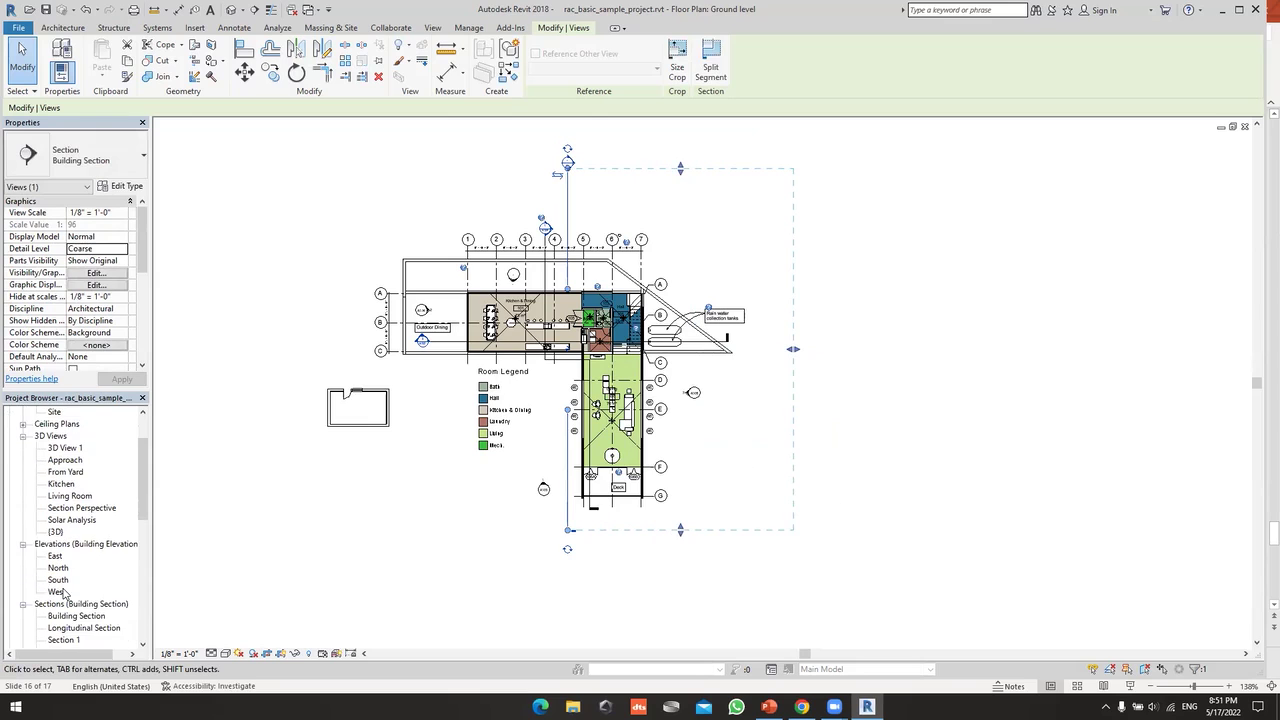
scroll(62, 592, down, 2)
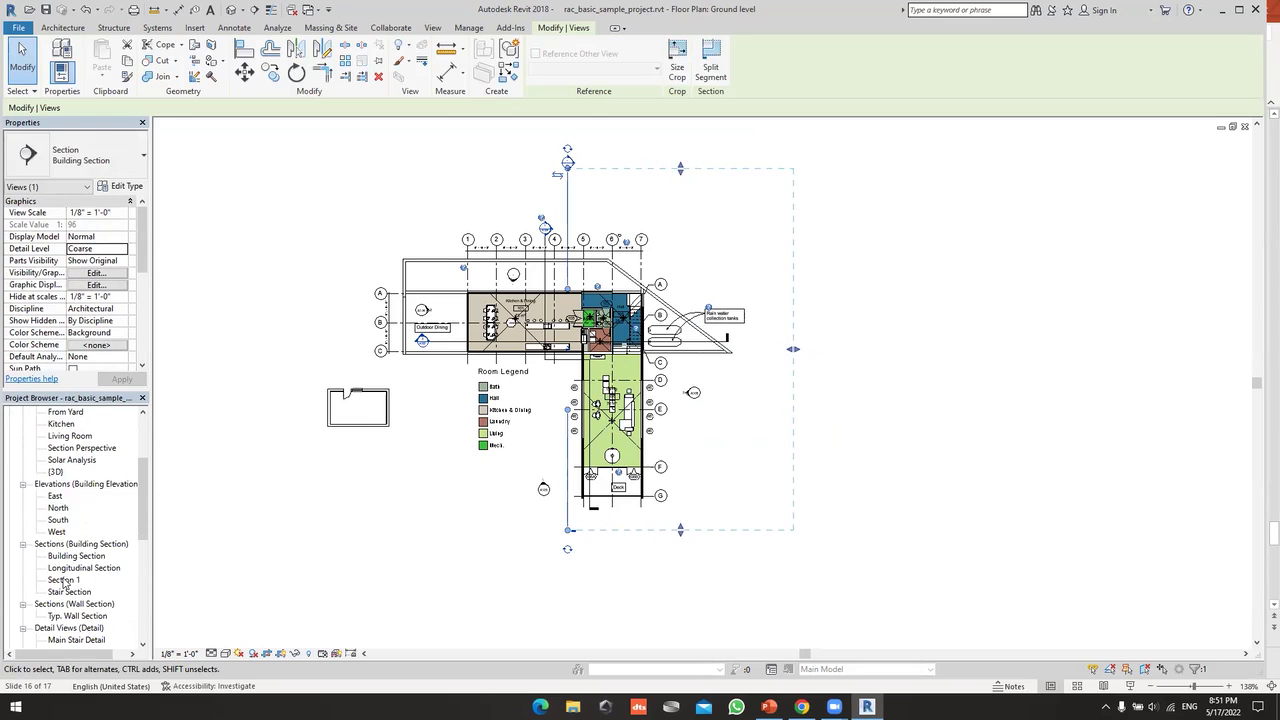
- Open the new Section 1 view from the Project Browser
double_click(62, 581)
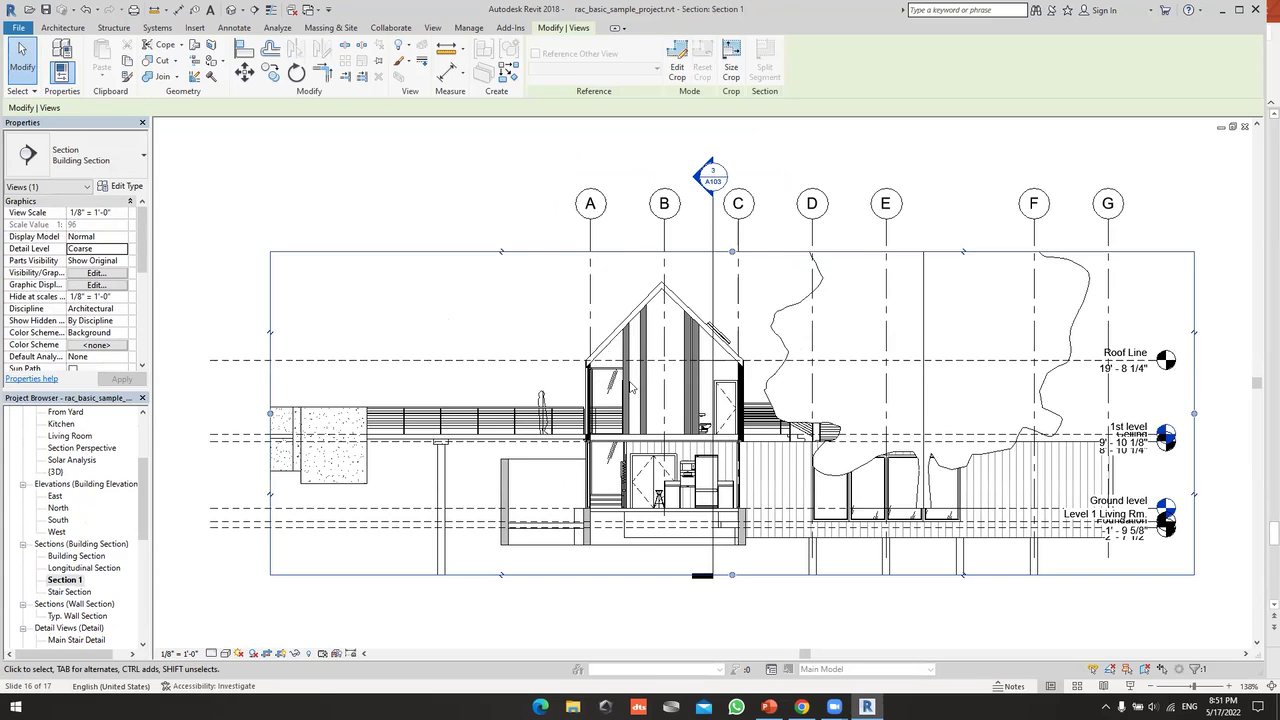
scroll(630, 390, down, 1)
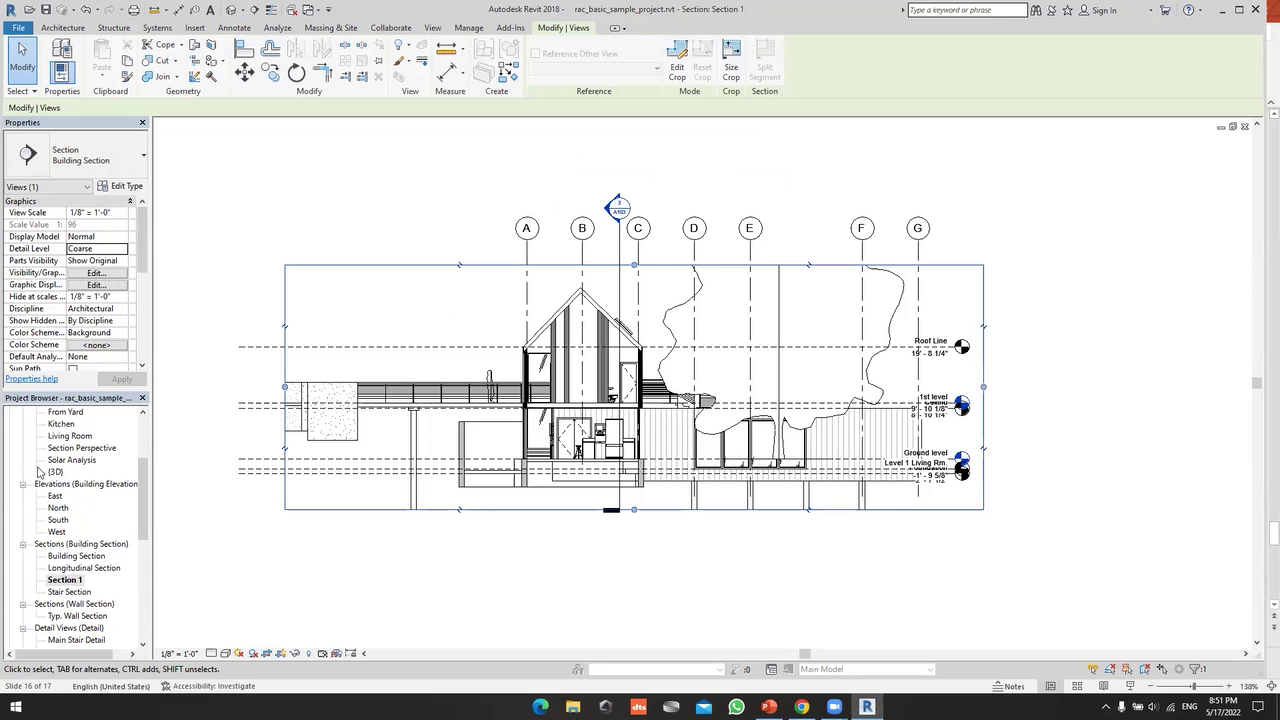
scroll(74, 460, up, 1)
scroll(58, 446, up, 1)
scroll(68, 470, up, 1)
- Go back to the Ground level plan, then reopen the Section 1 view
double_click(70, 459)
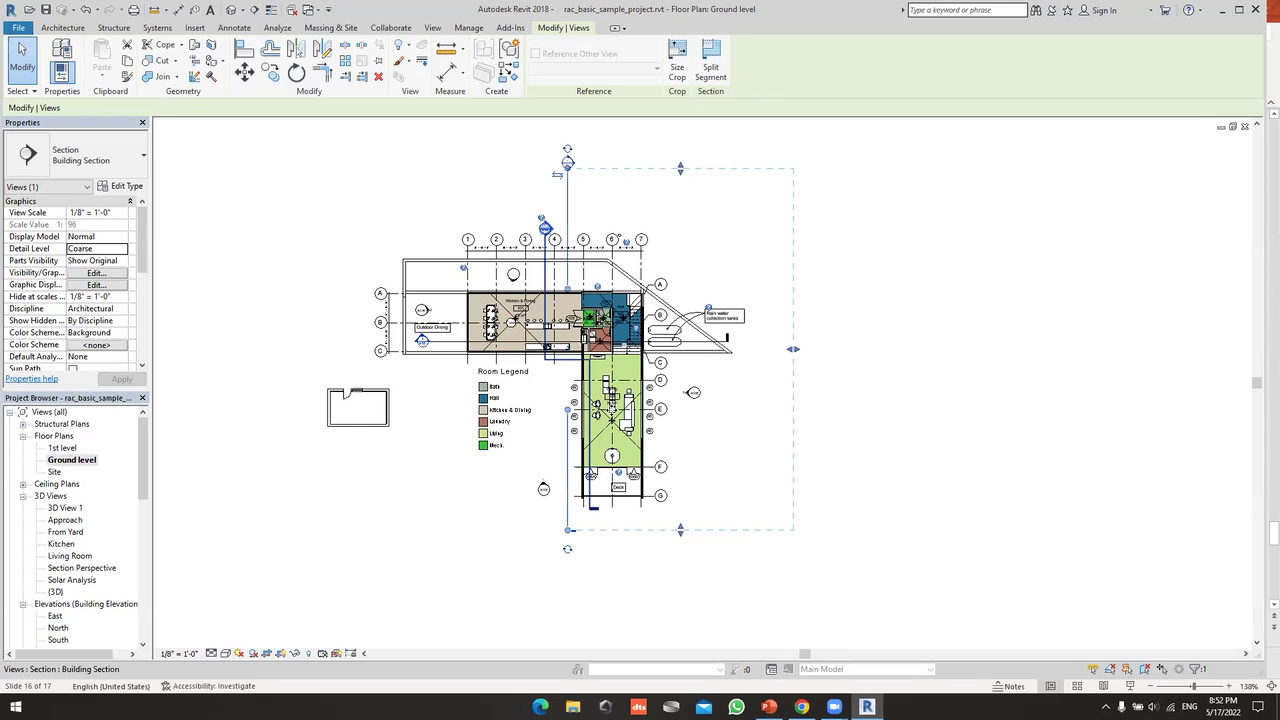
scroll(252, 310, up, 5)
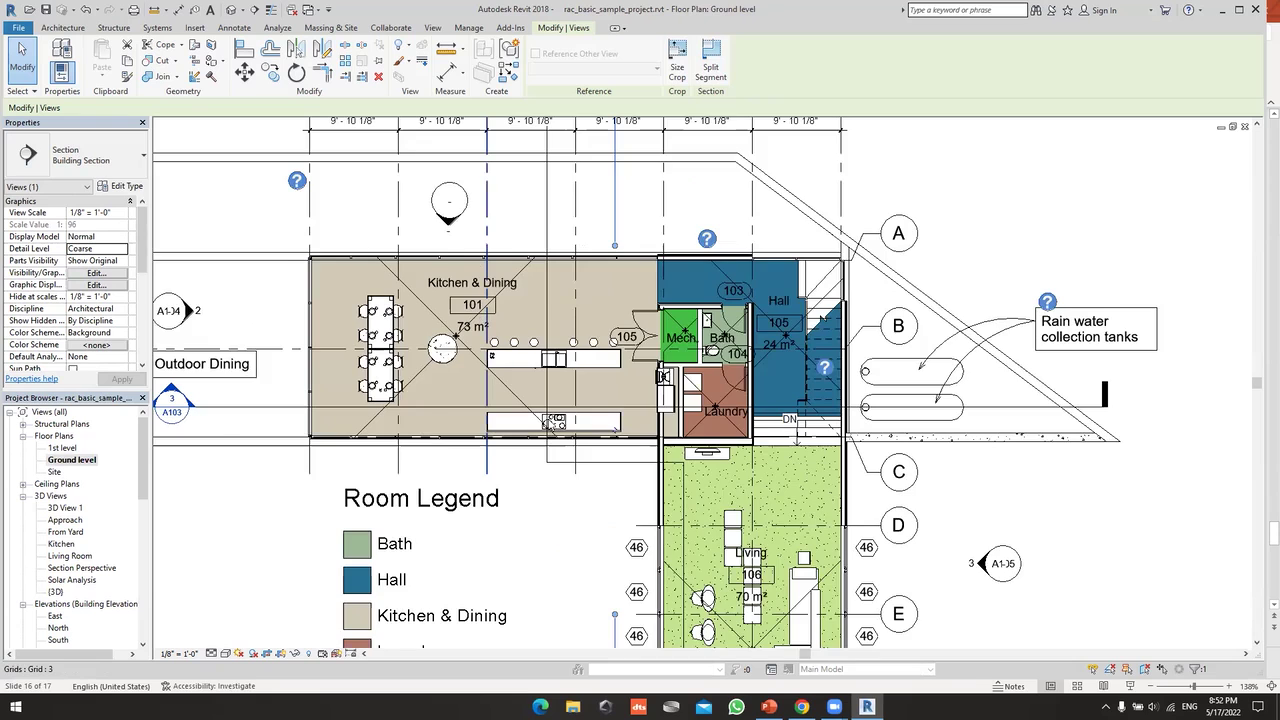
scroll(487, 258, down, 4)
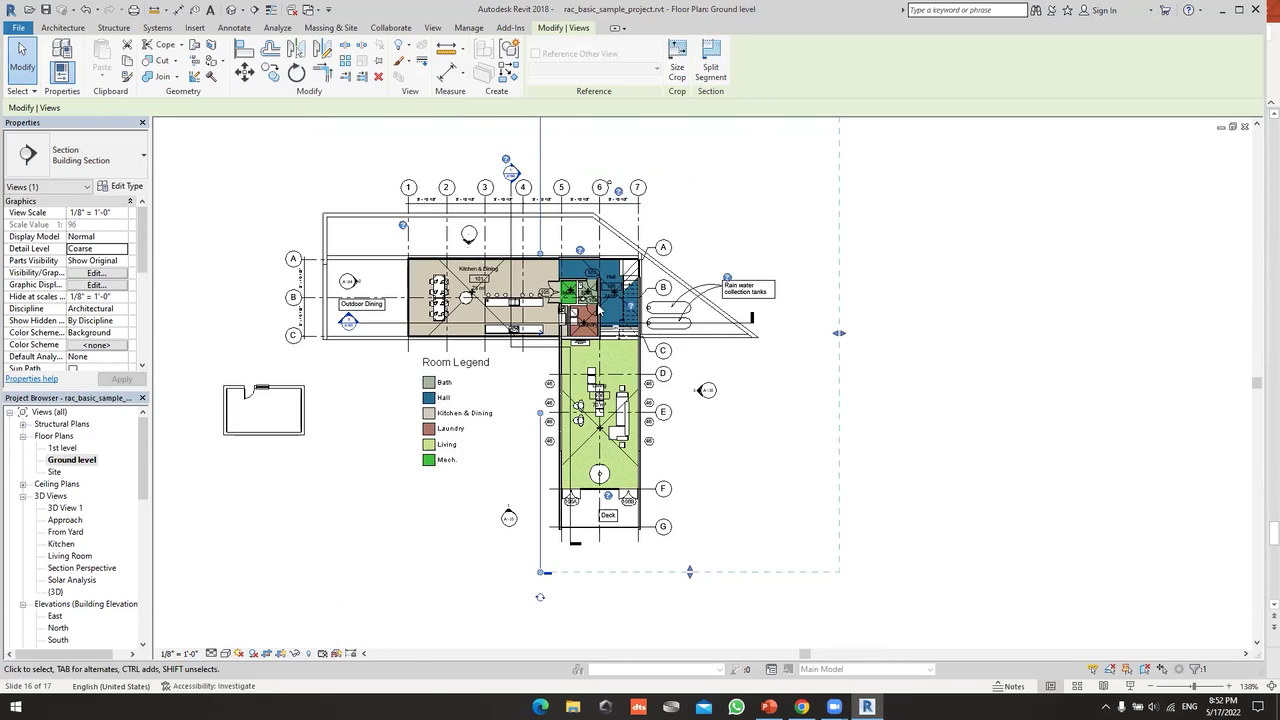
scroll(525, 256, up, 1)
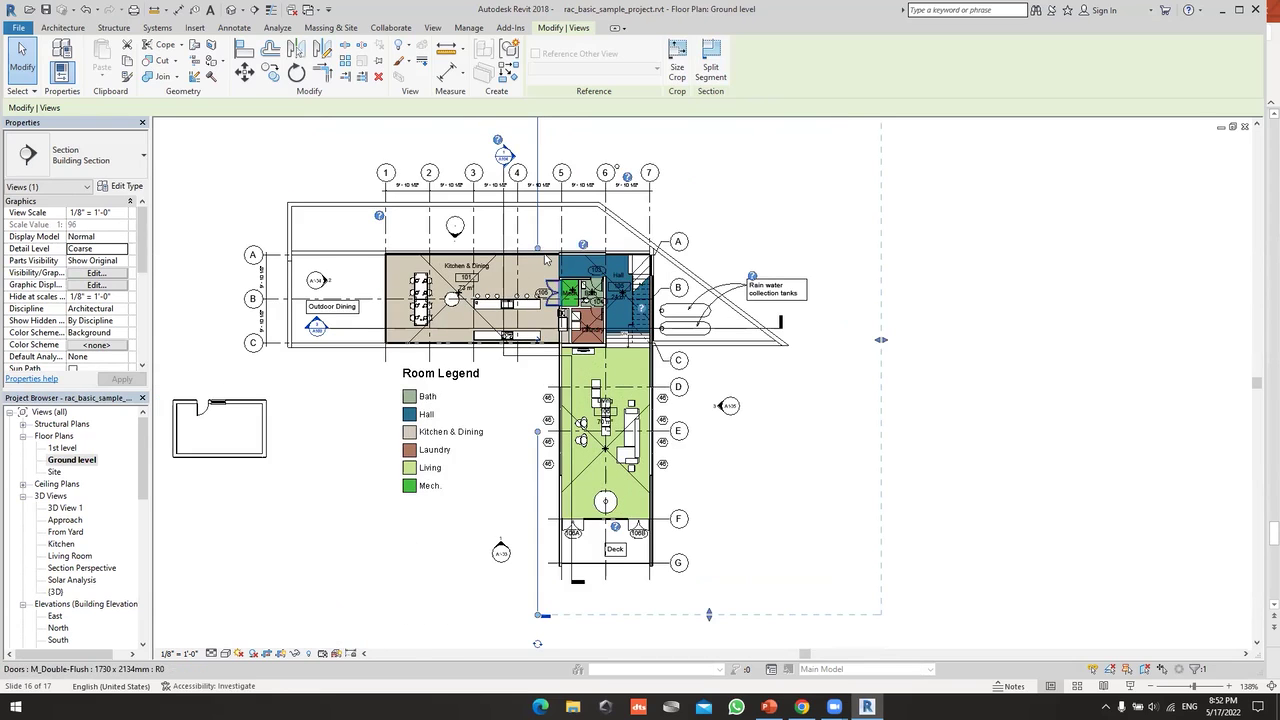
scroll(549, 316, up, 1)
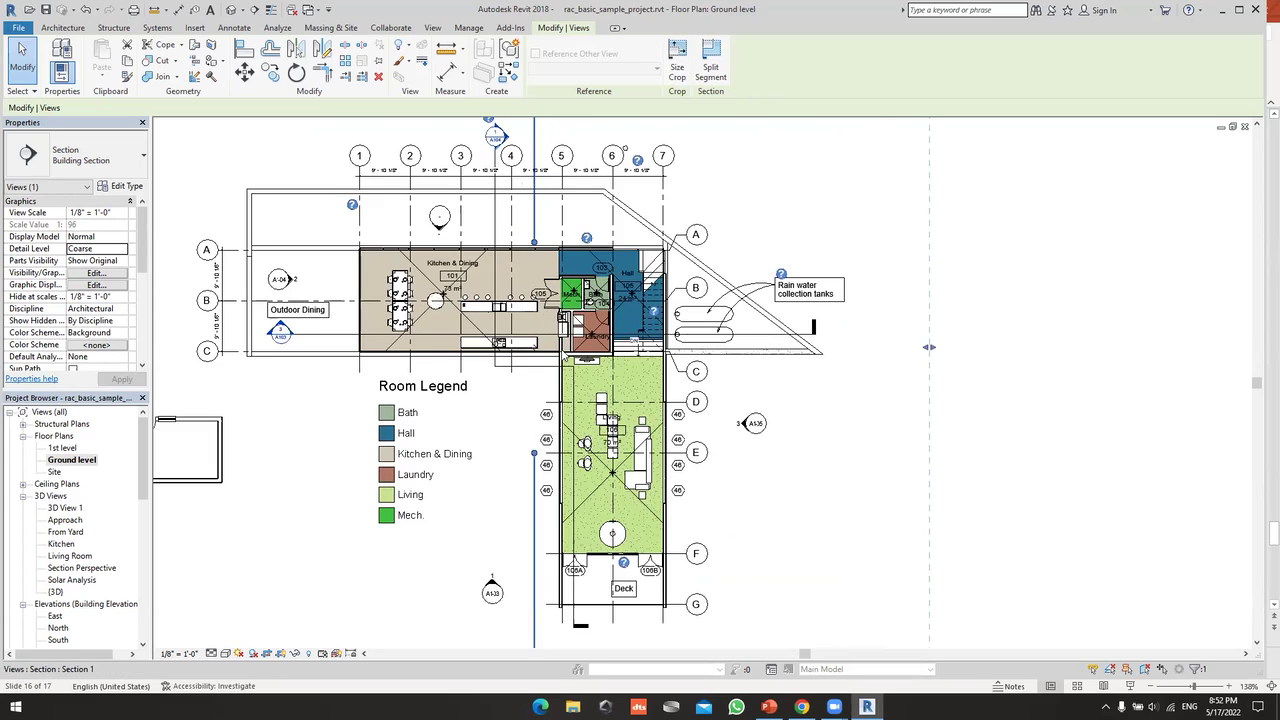
scroll(543, 253, up, 2)
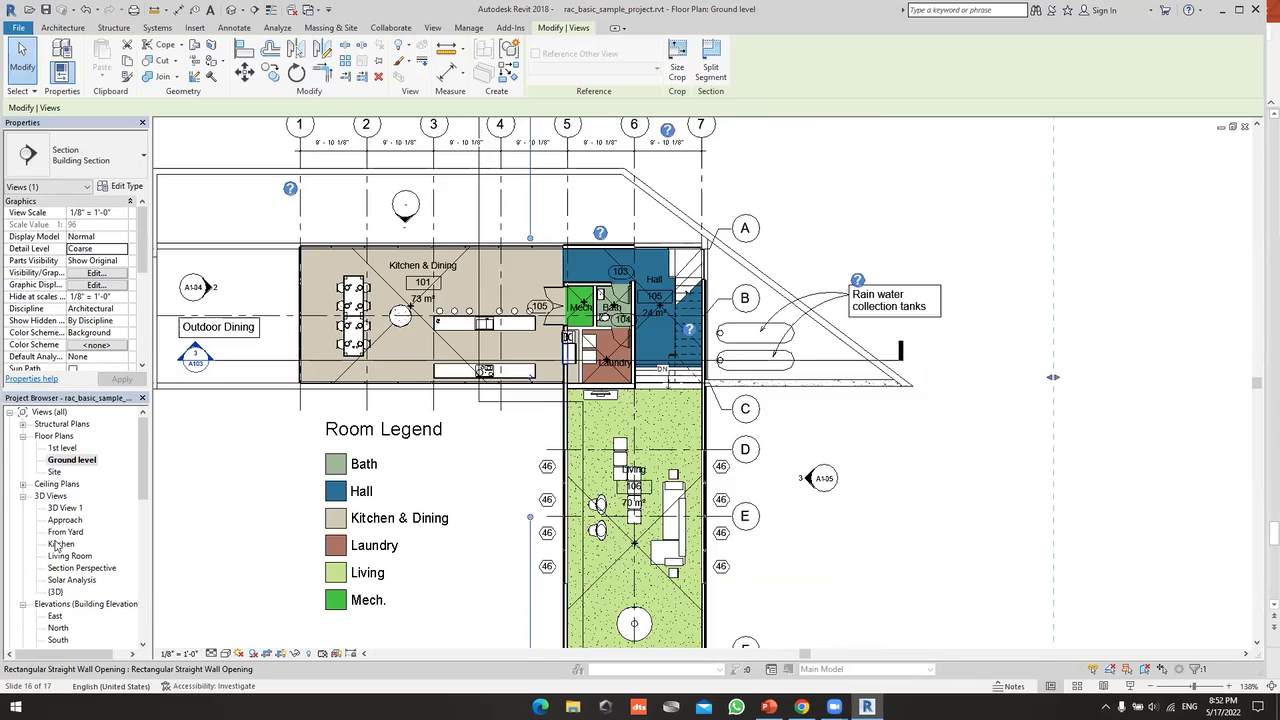
scroll(68, 620, down, 3)
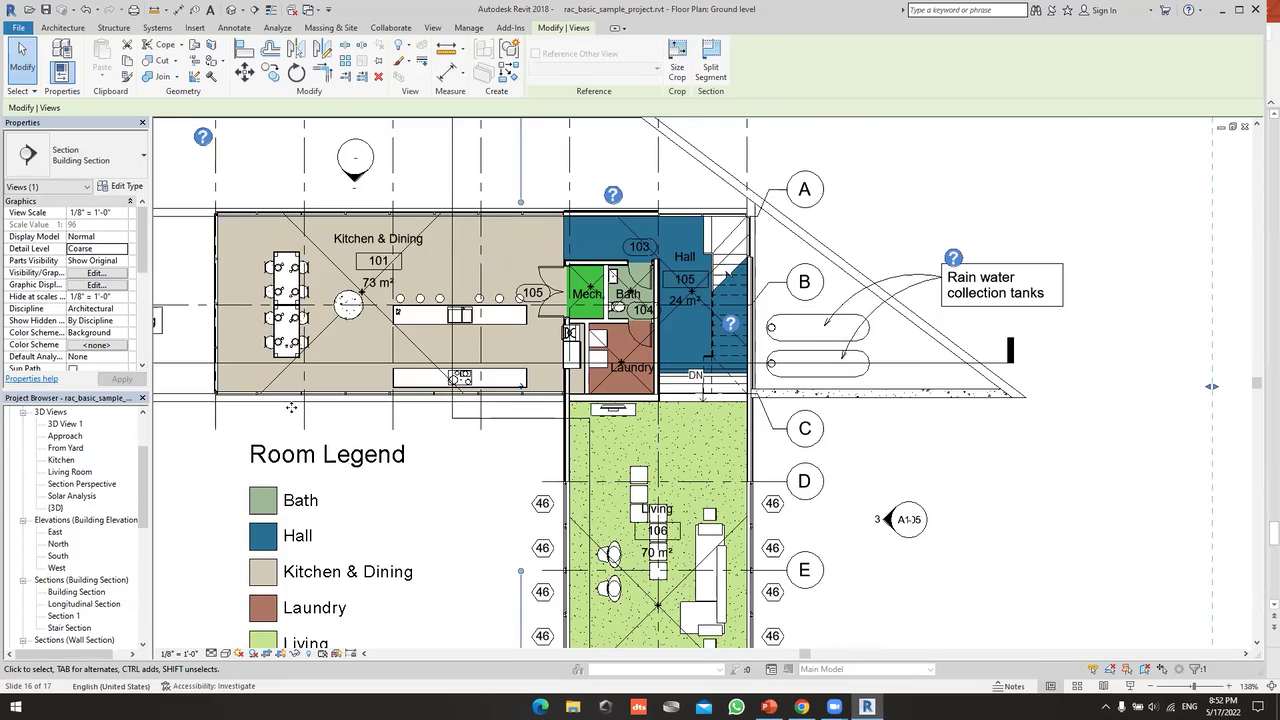
double_click(62, 615)
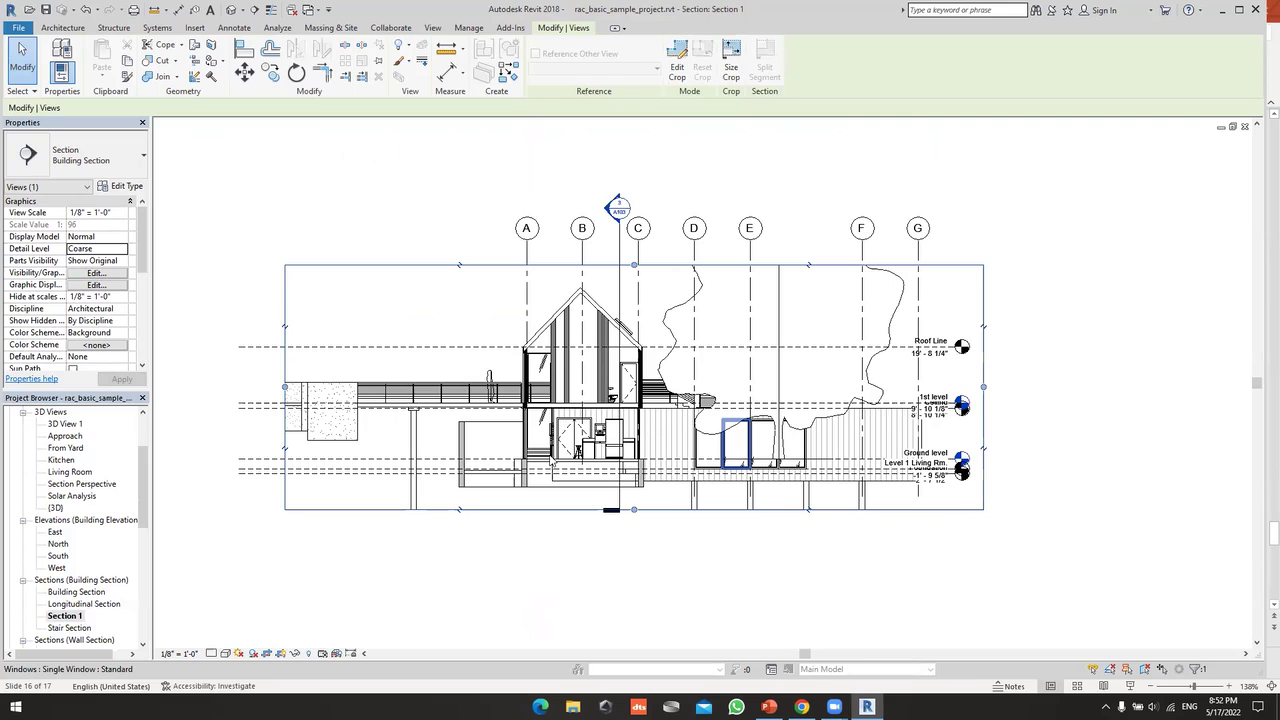
- Zoom around the Section 1 cut, then return to the Ground level floor plan
scroll(563, 449, up, 2)
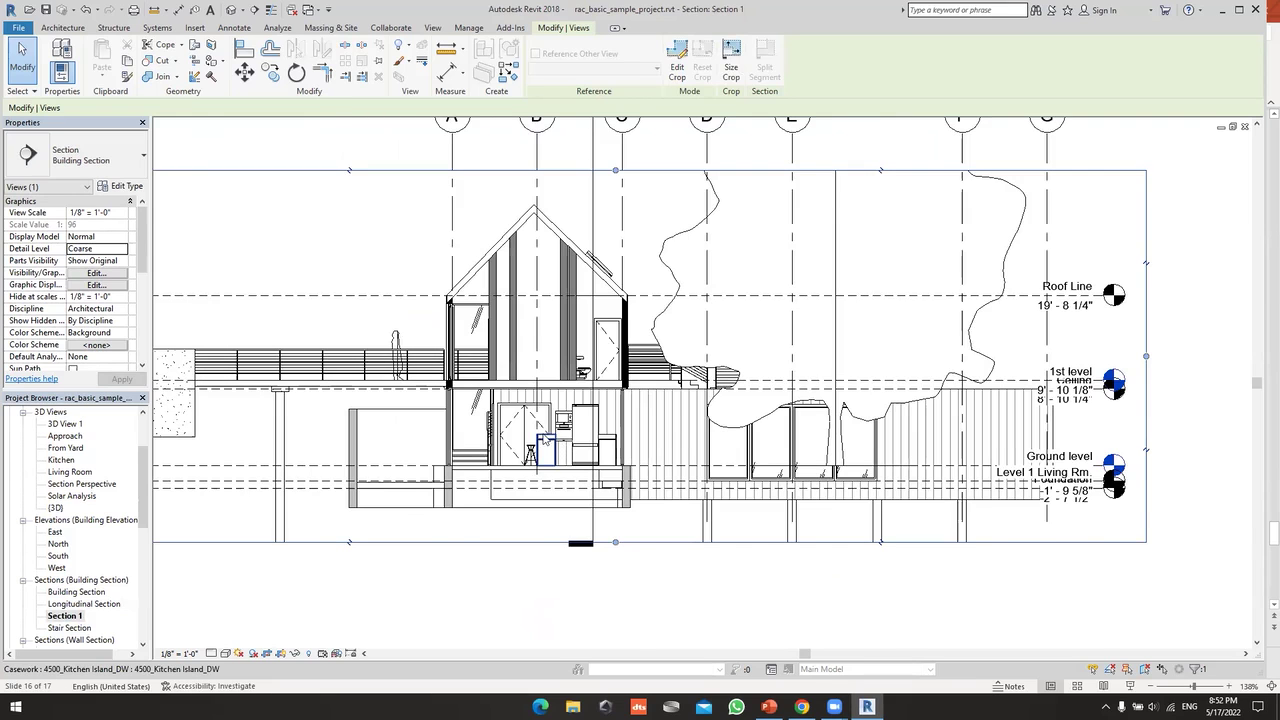
scroll(617, 413, up, 4)
scroll(556, 410, down, 2)
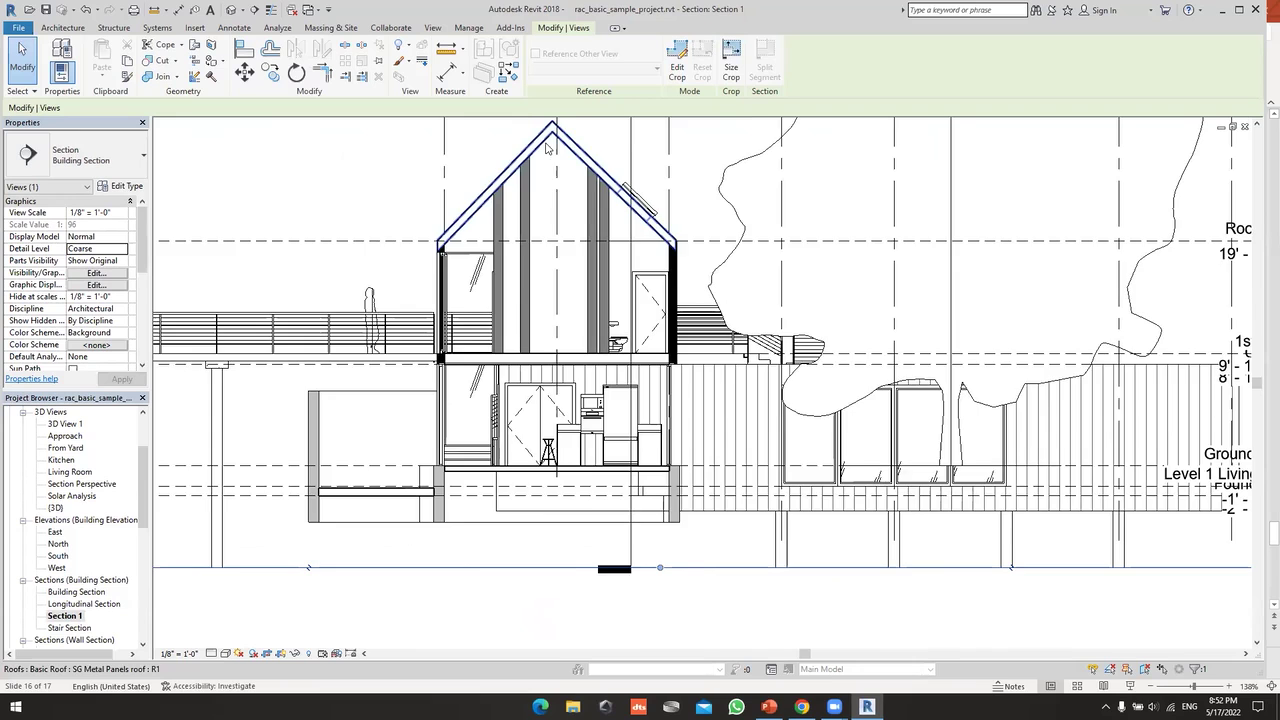
scroll(549, 153, up, 2)
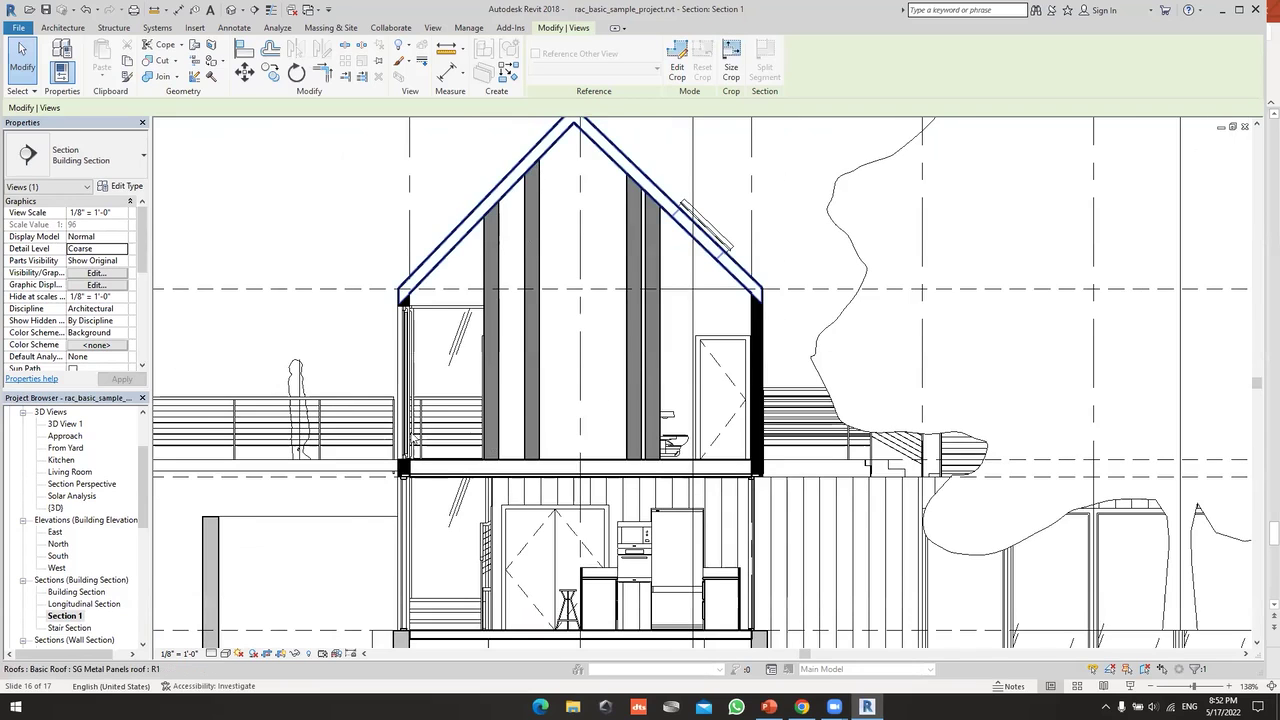
scroll(530, 386, down, 2)
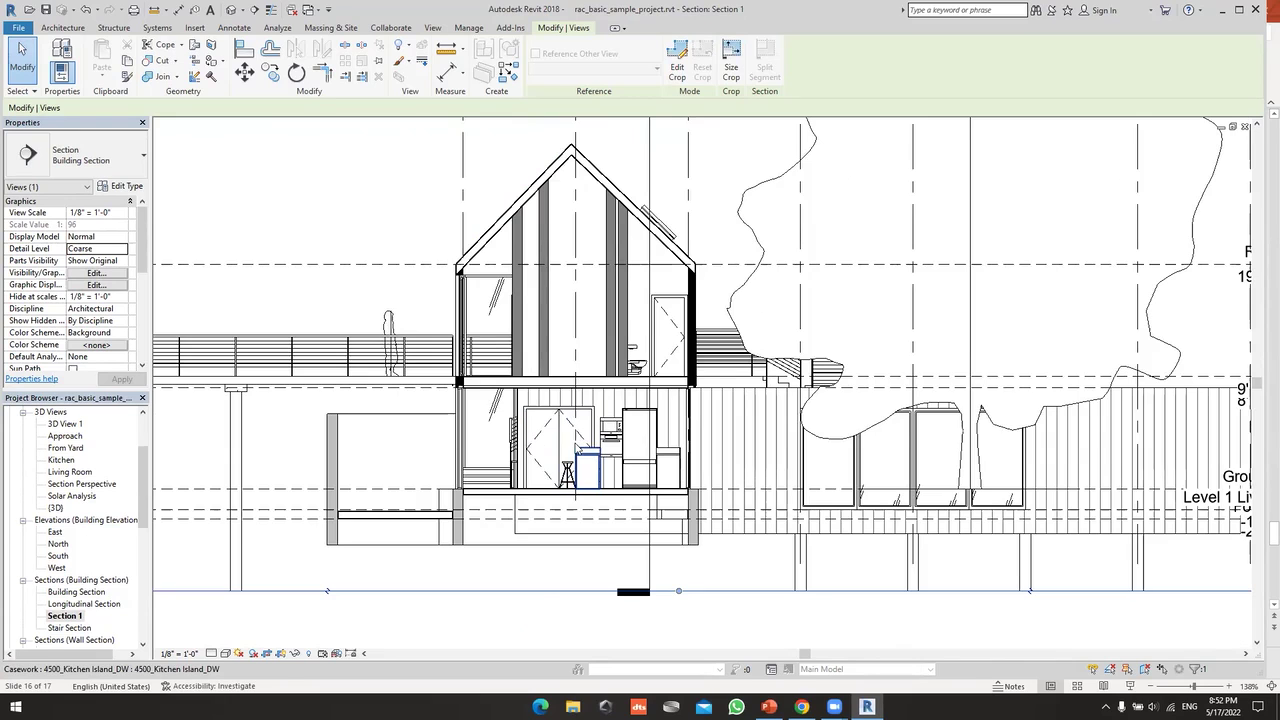
scroll(537, 443, down, 2)
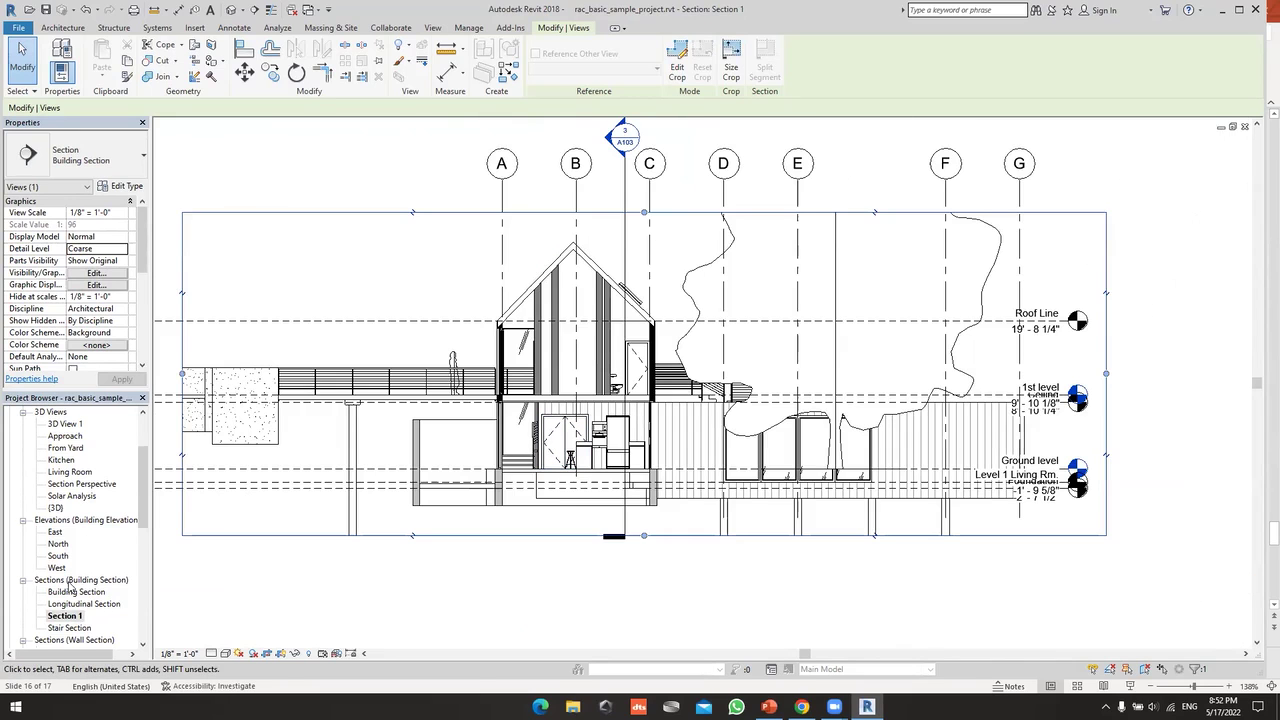
click(72, 616)
scroll(69, 456, up, 1)
double_click(66, 438)
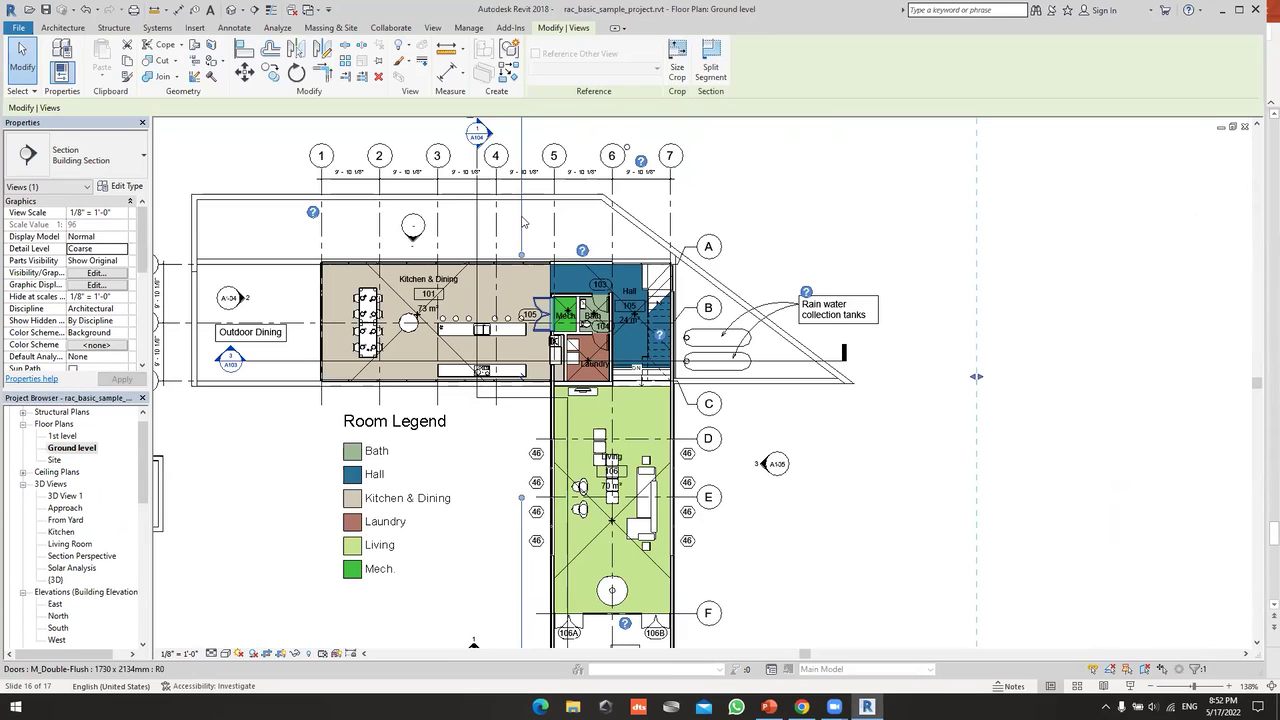
- Zoom the plan to fit and move the Section 1 cut line further right
key(z)
key(o)
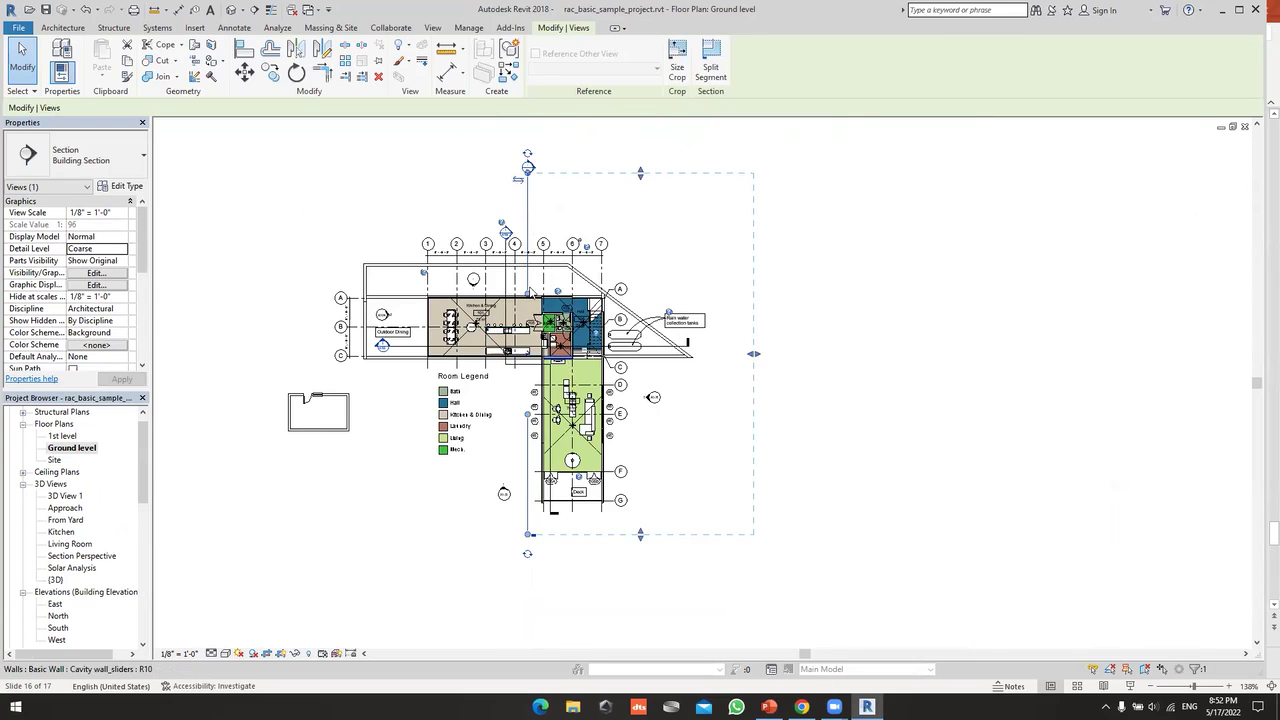
scroll(527, 289, up, 2)
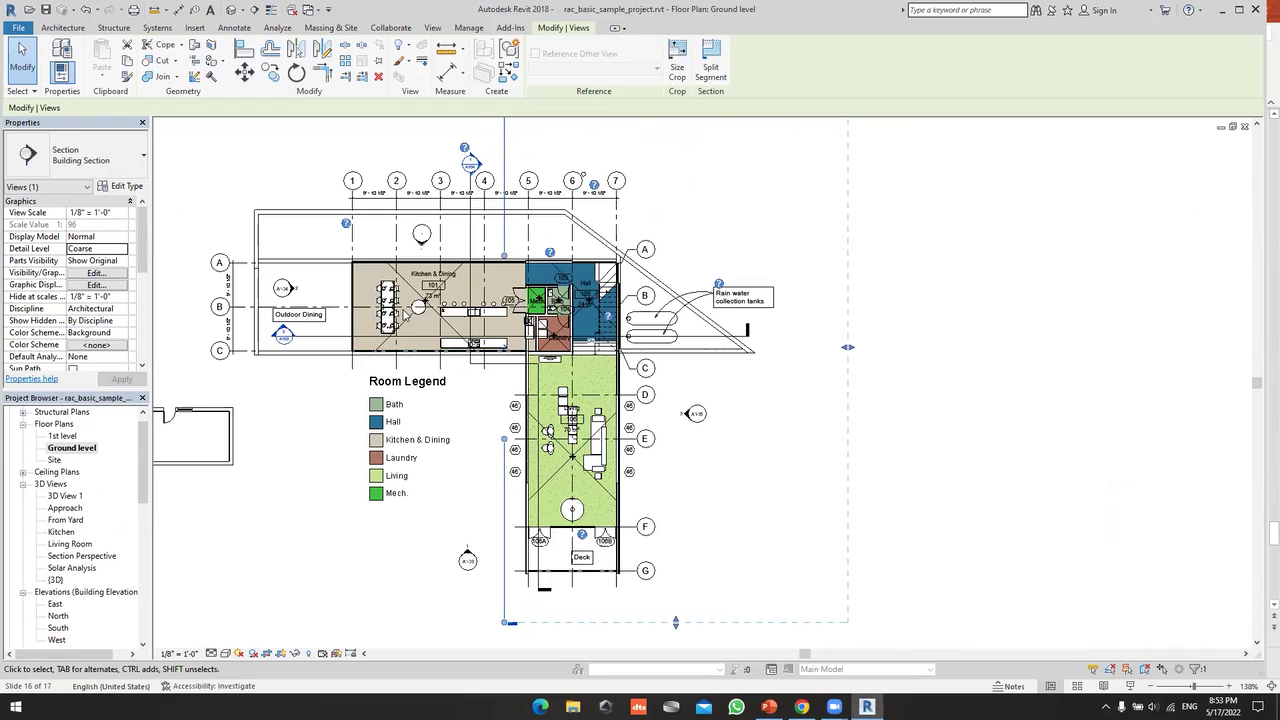
scroll(475, 365, down, 2)
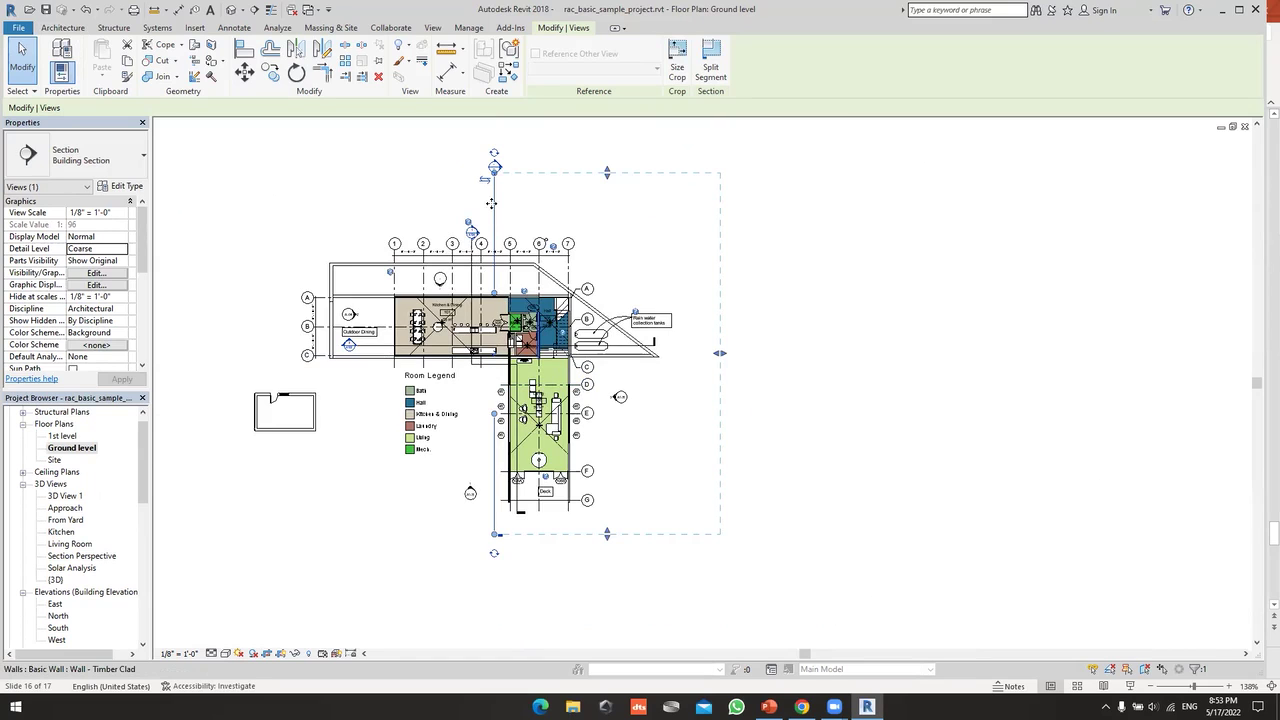
drag(494, 203, 534, 207)
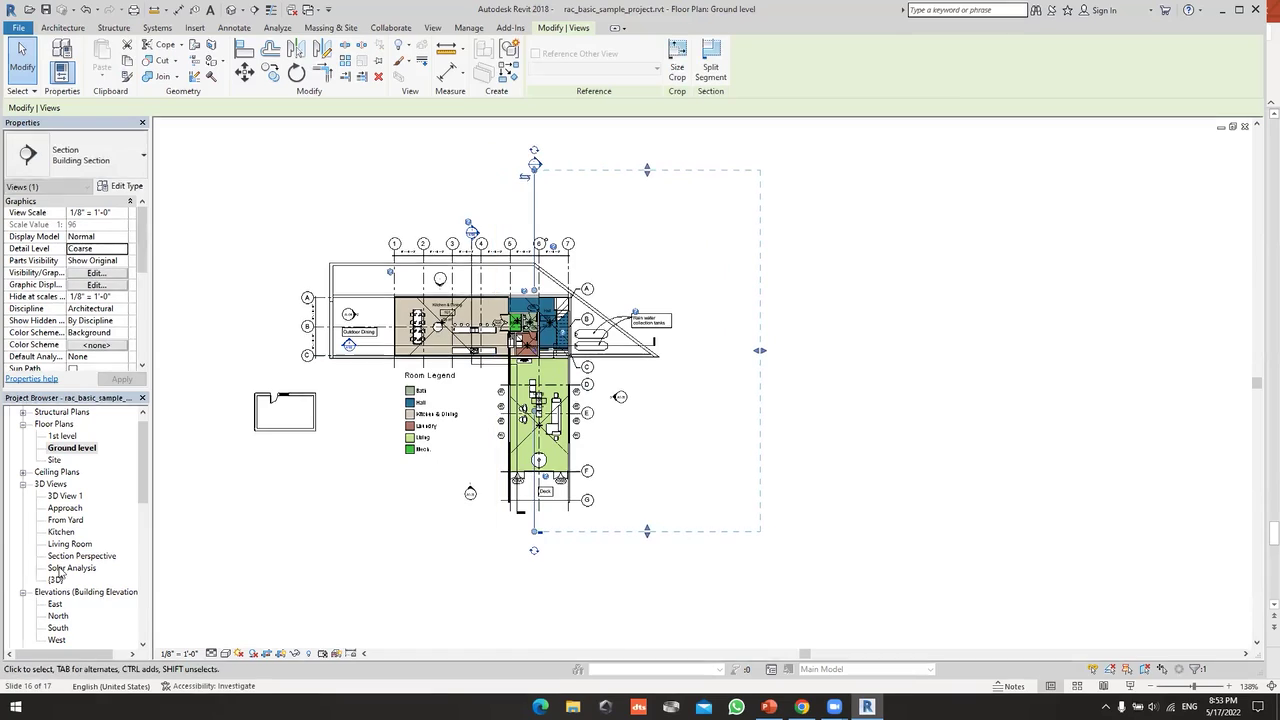
scroll(64, 580, down, 1)
scroll(63, 620, down, 1)
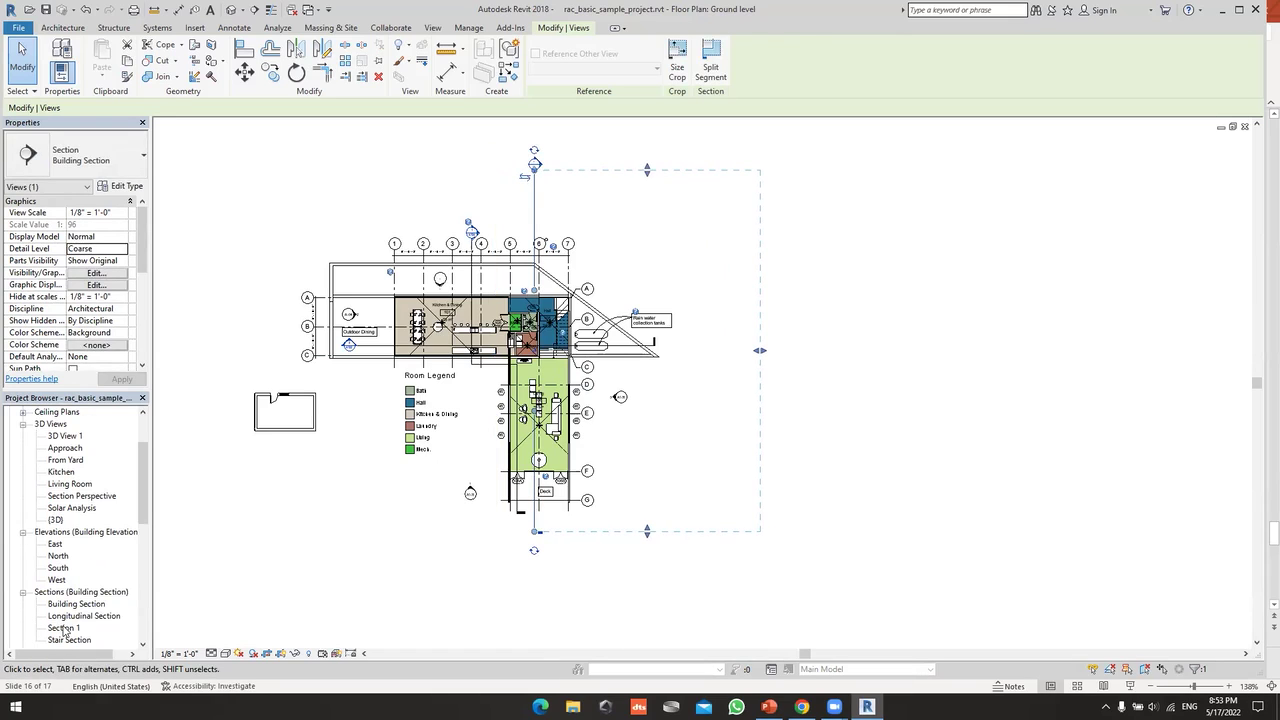
- Reopen Section 1 to see the new cut, glancing at the PowerPoint sections slide
double_click(63, 628)
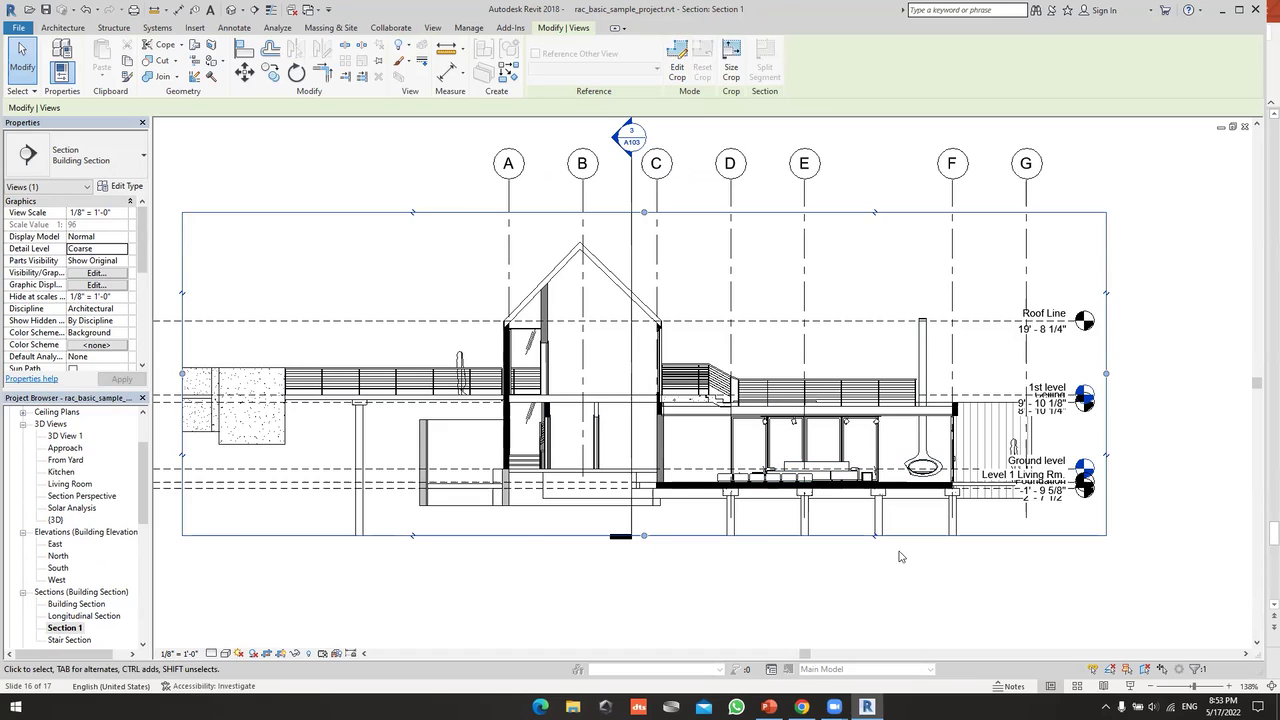
key(alt+Tab)
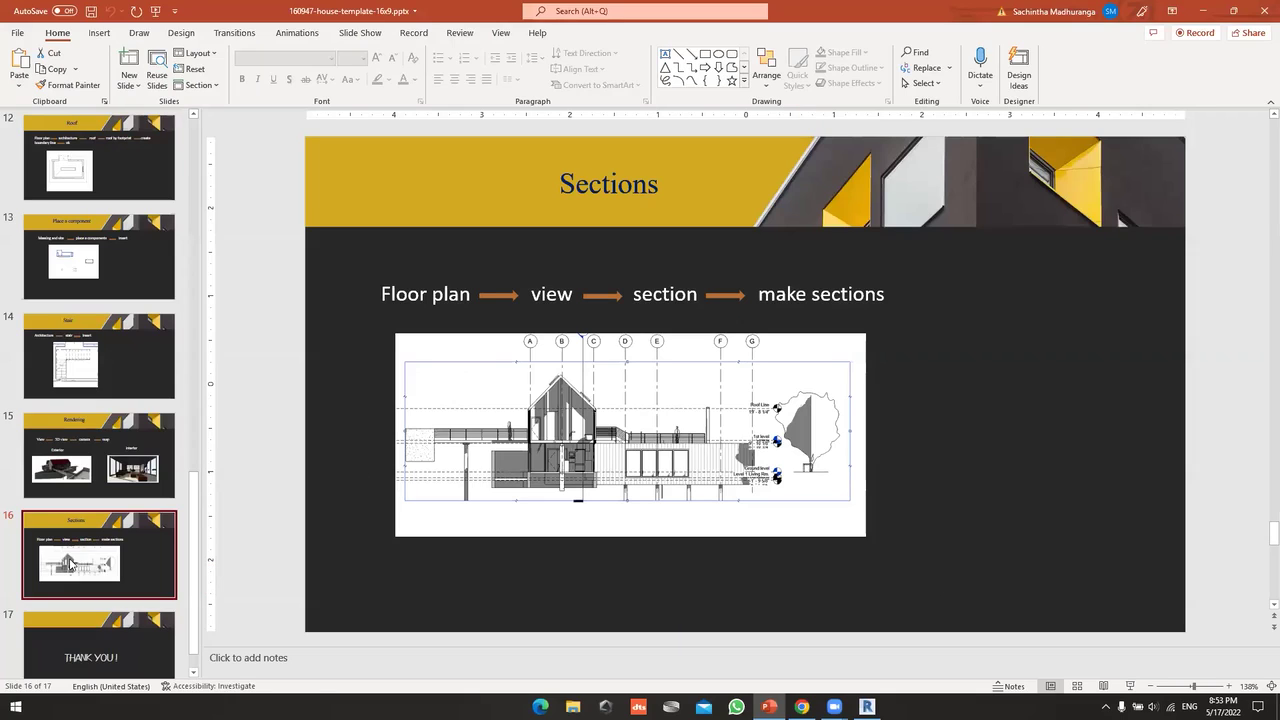
key(alt+Tab)
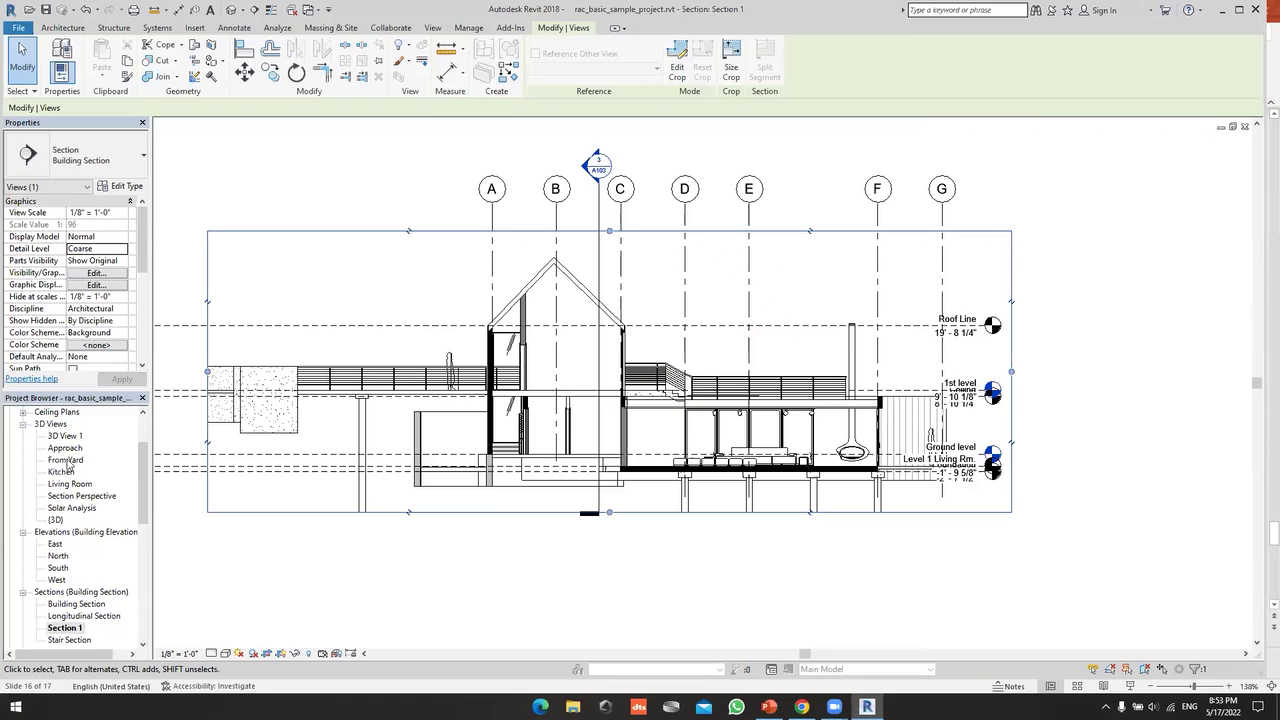
- Open the Ground level plan and zoom it to fit with ZF
scroll(68, 458, up, 2)
double_click(88, 450)
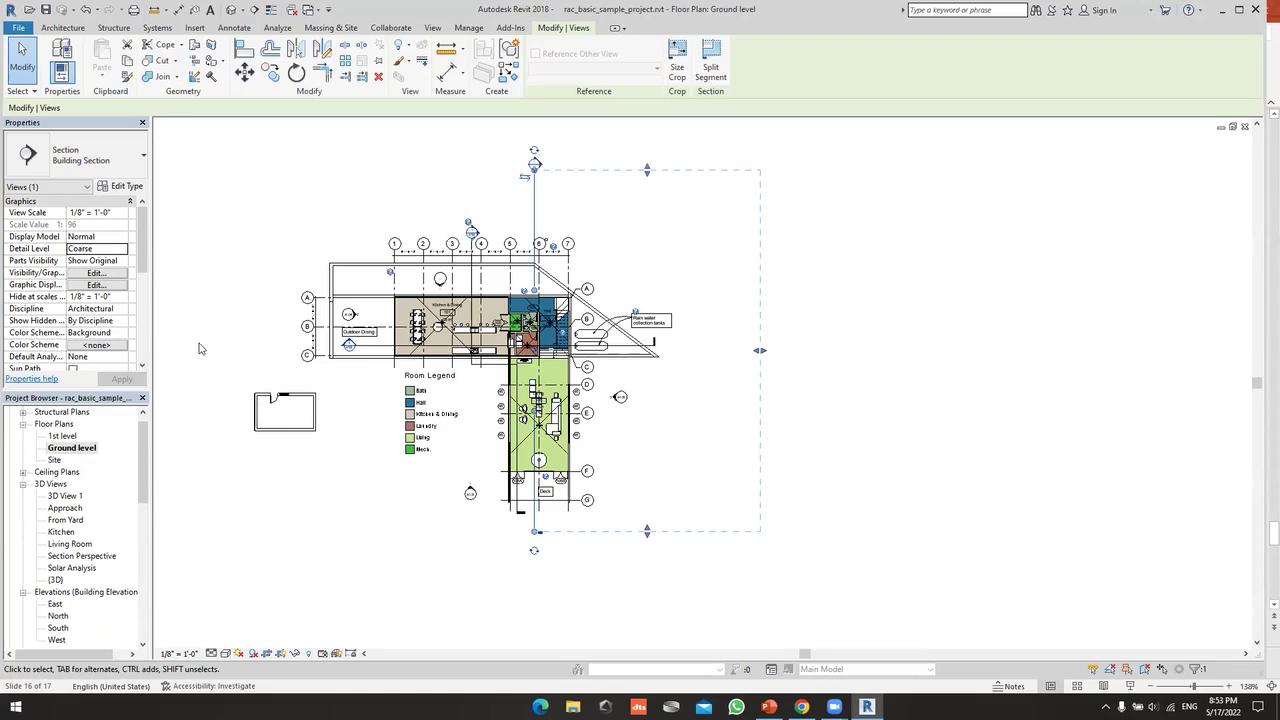
key(z)
key(f)
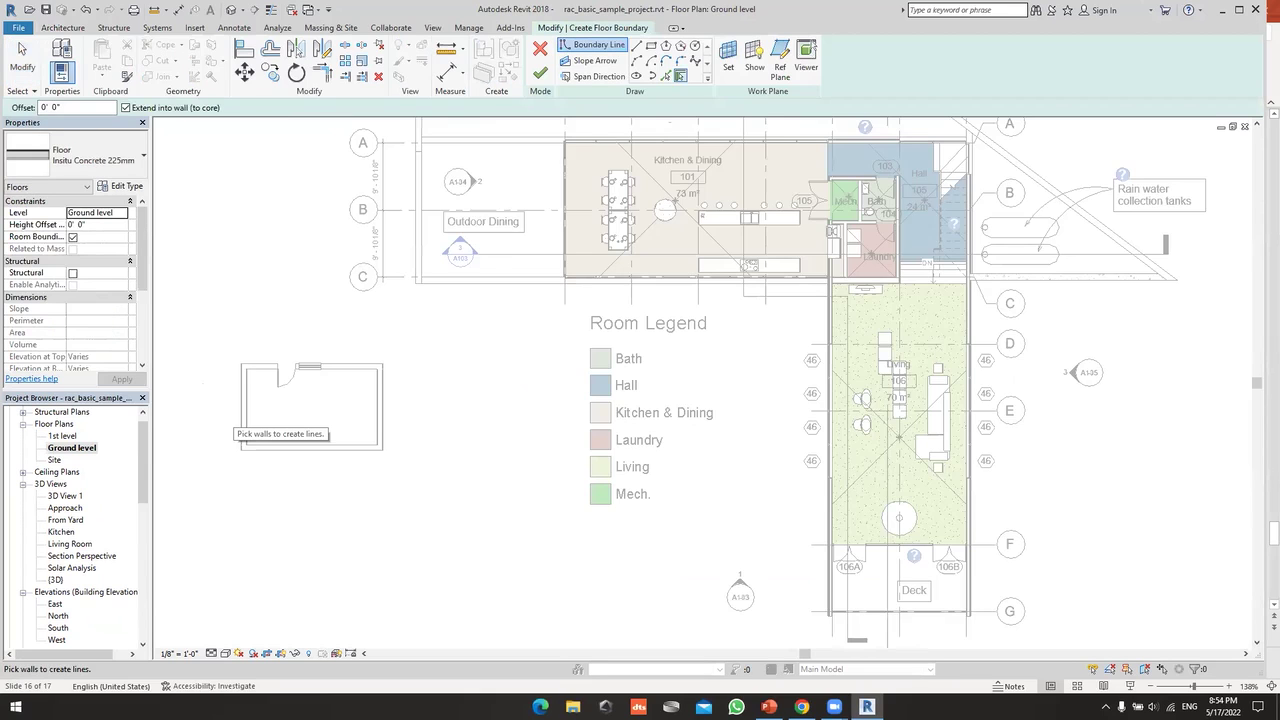
- Dismiss the error and draw floor boundary lines along the outbuilding's top, right and bottom edges
text(3')
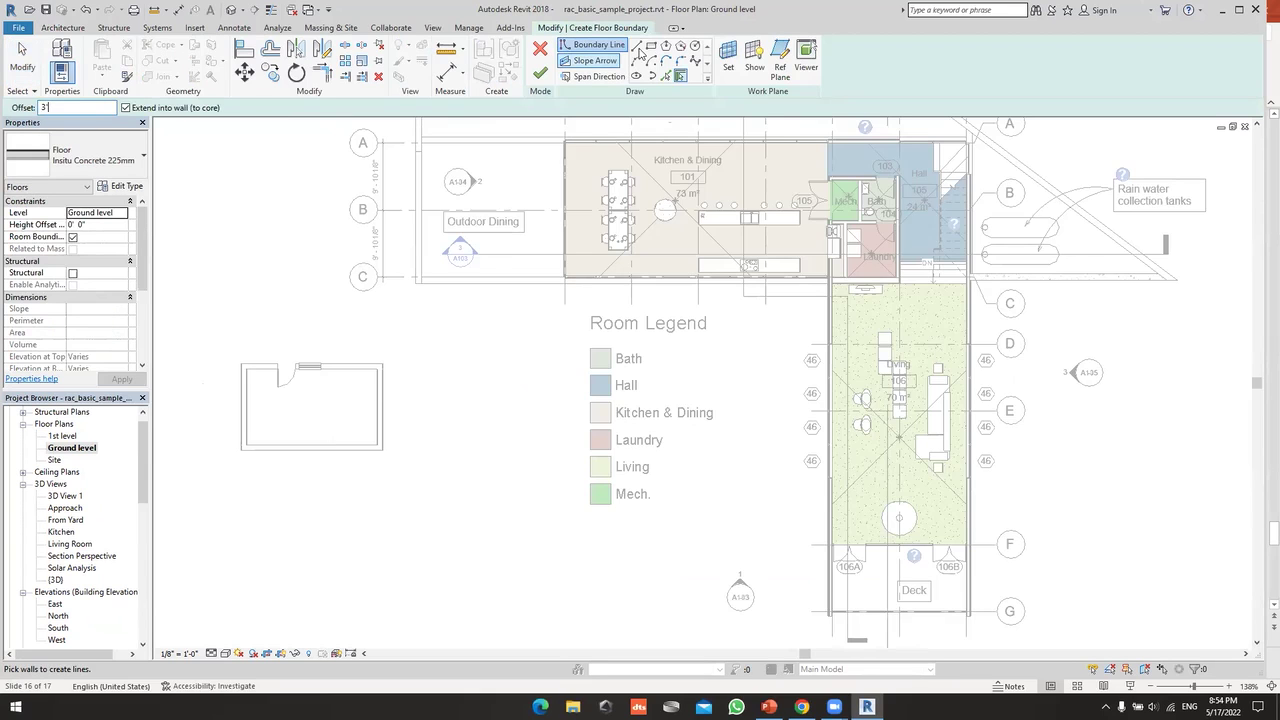
text(li)
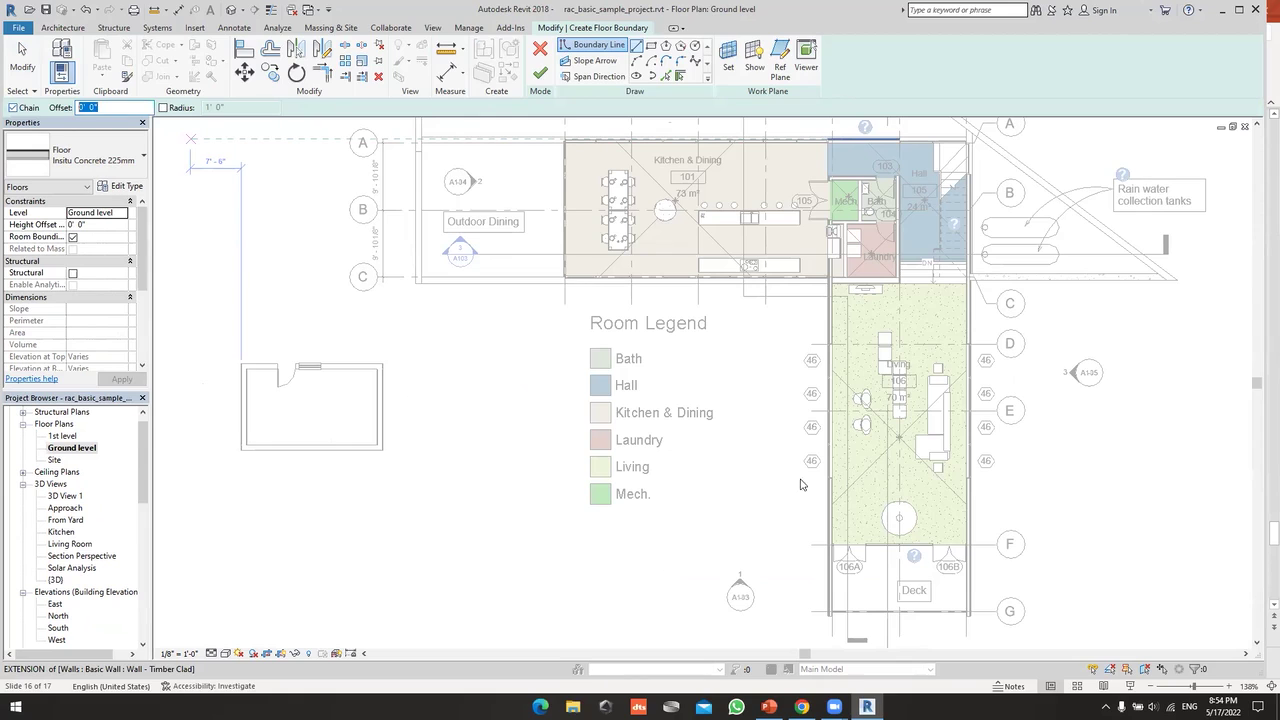
key(Escape)
click(1186, 657)
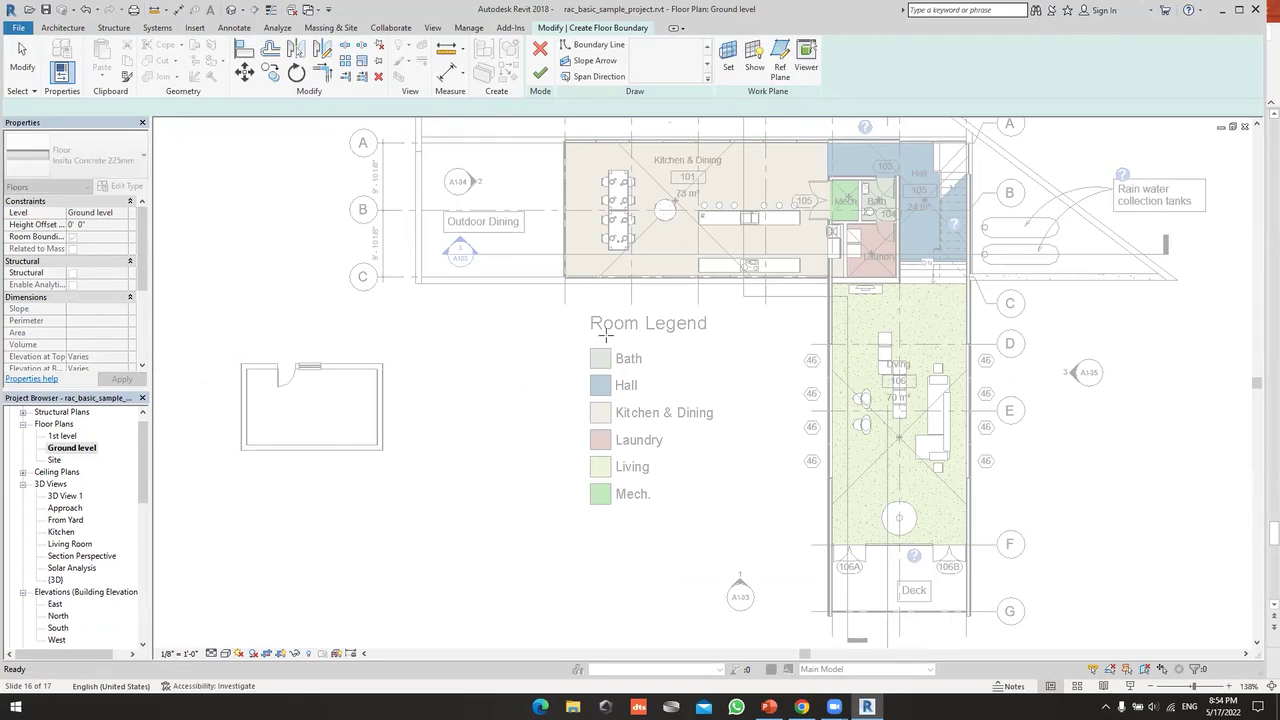
key(l)
key(i)
scroll(240, 354, up, 2)
click(240, 354)
scroll(262, 366, up, 1)
click(458, 356)
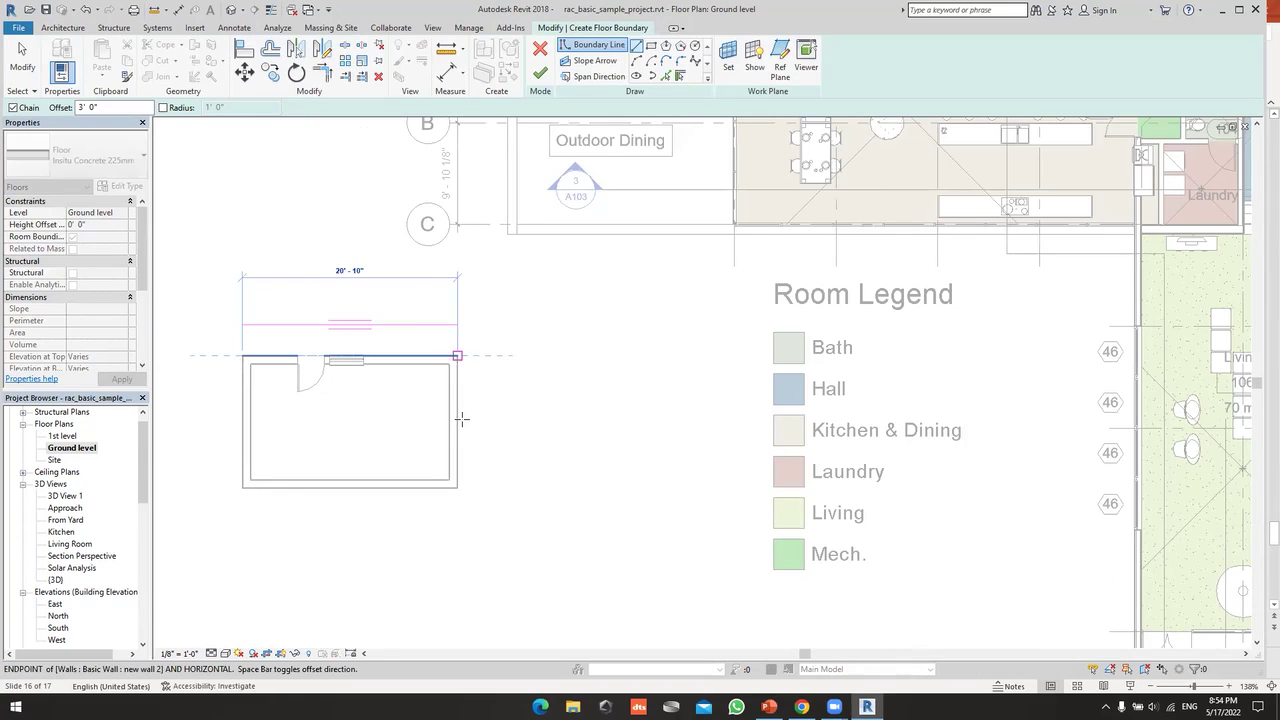
click(456, 484)
click(243, 484)
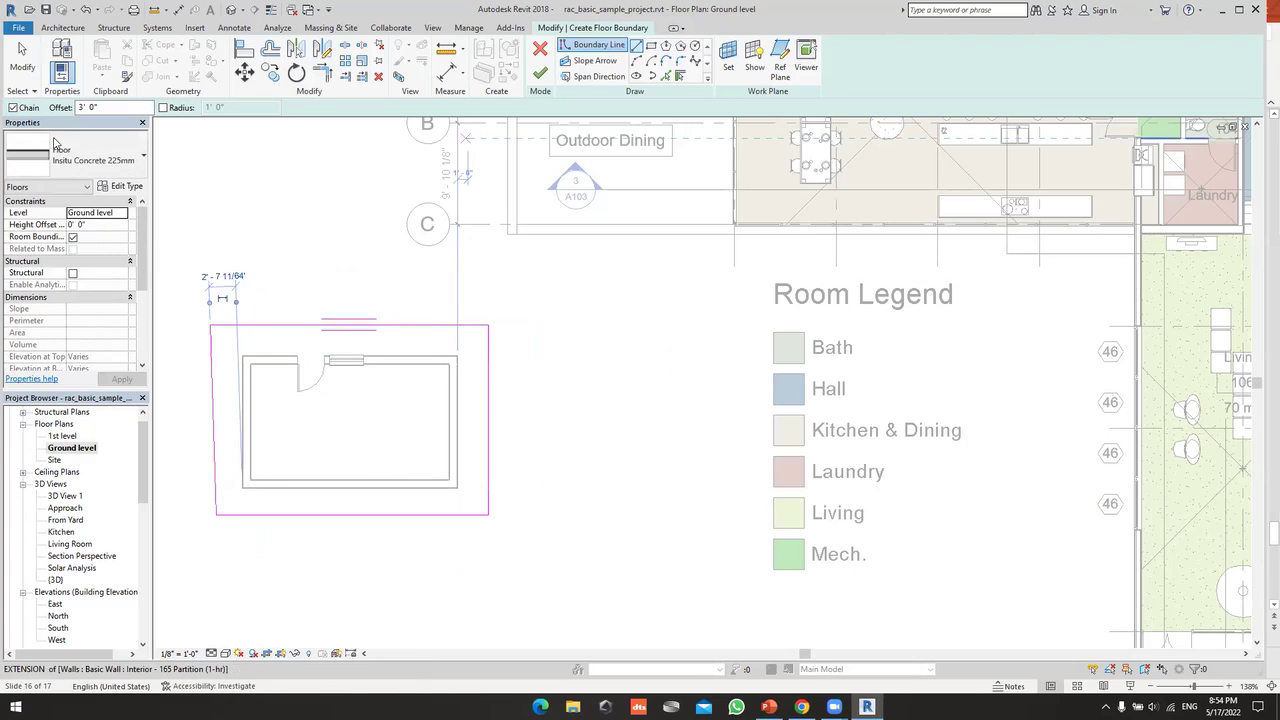
key(Escape)
key(Escape)
- Offset the left boundary line 3', join it to the corner, and set Height Offset to 10'
click(211, 377)
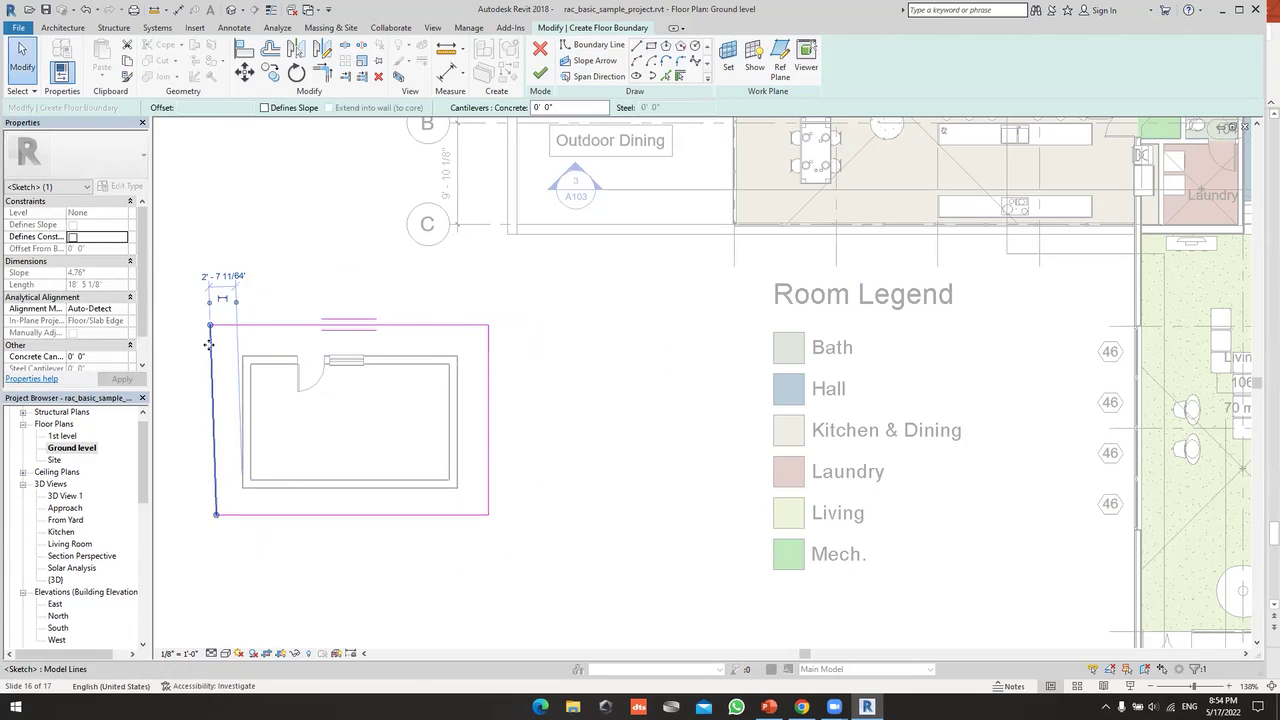
click(222, 272)
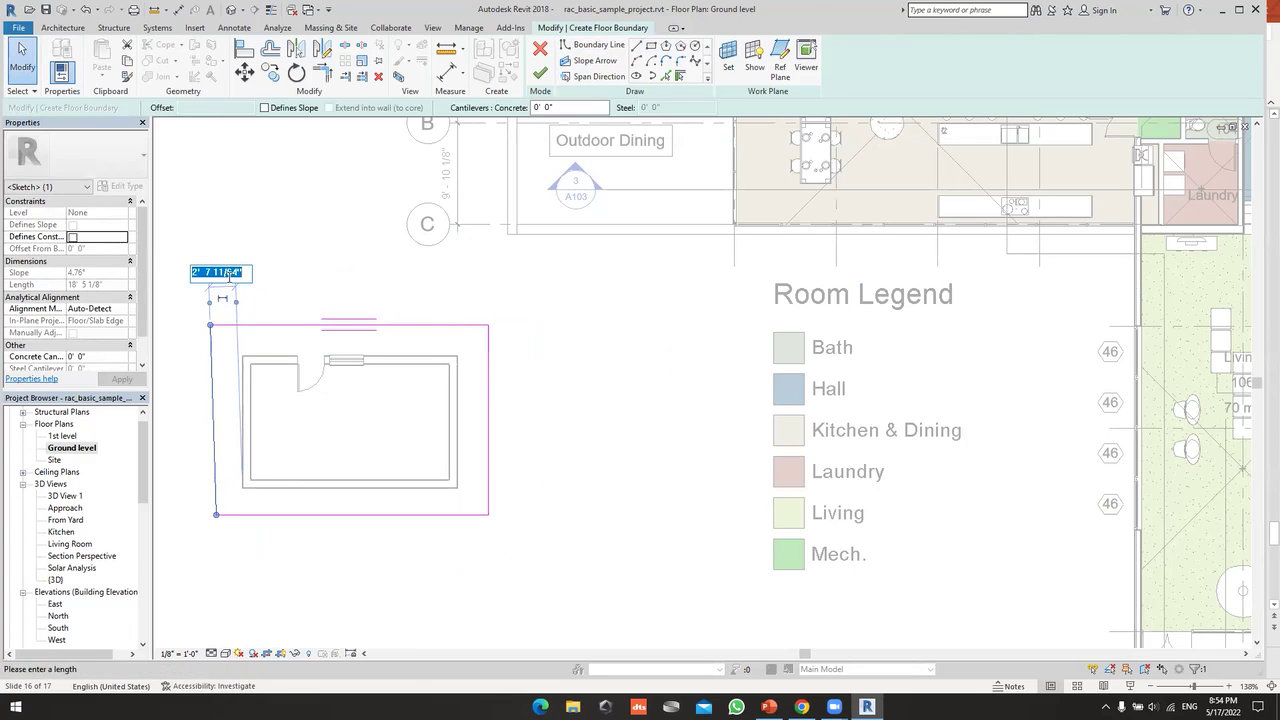
text(3)
key(Return)
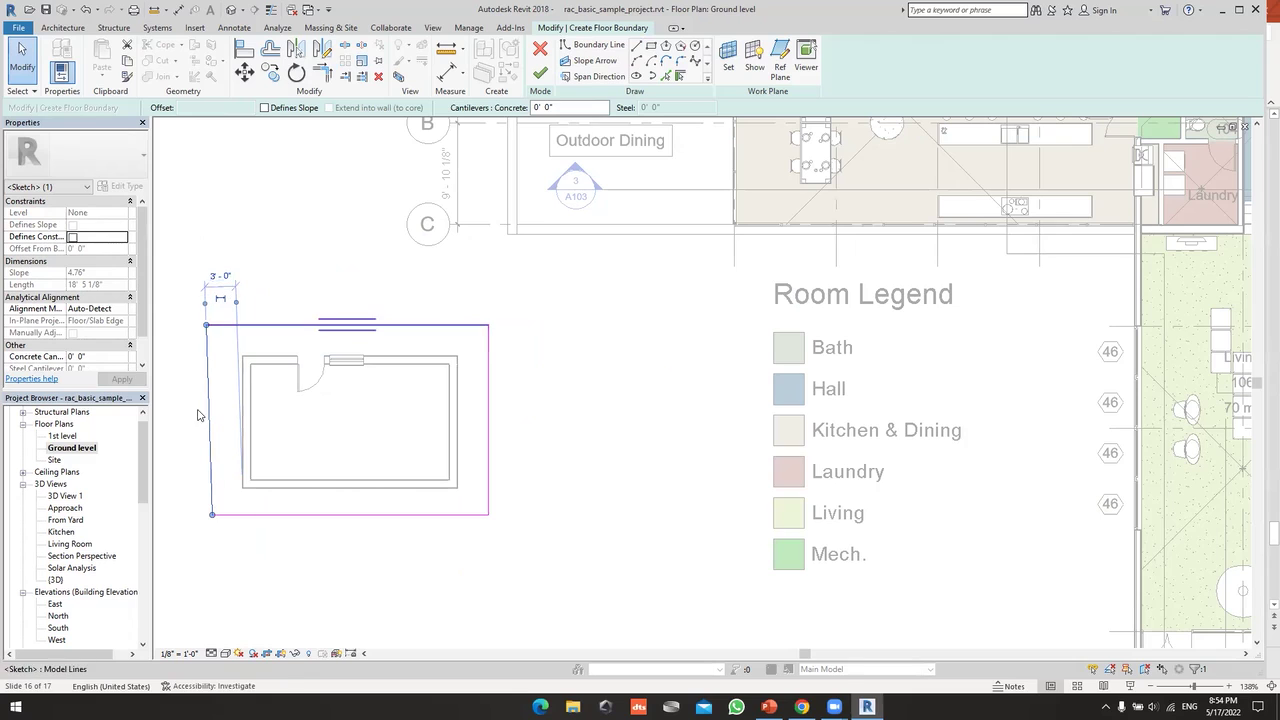
drag(210, 516, 206, 515)
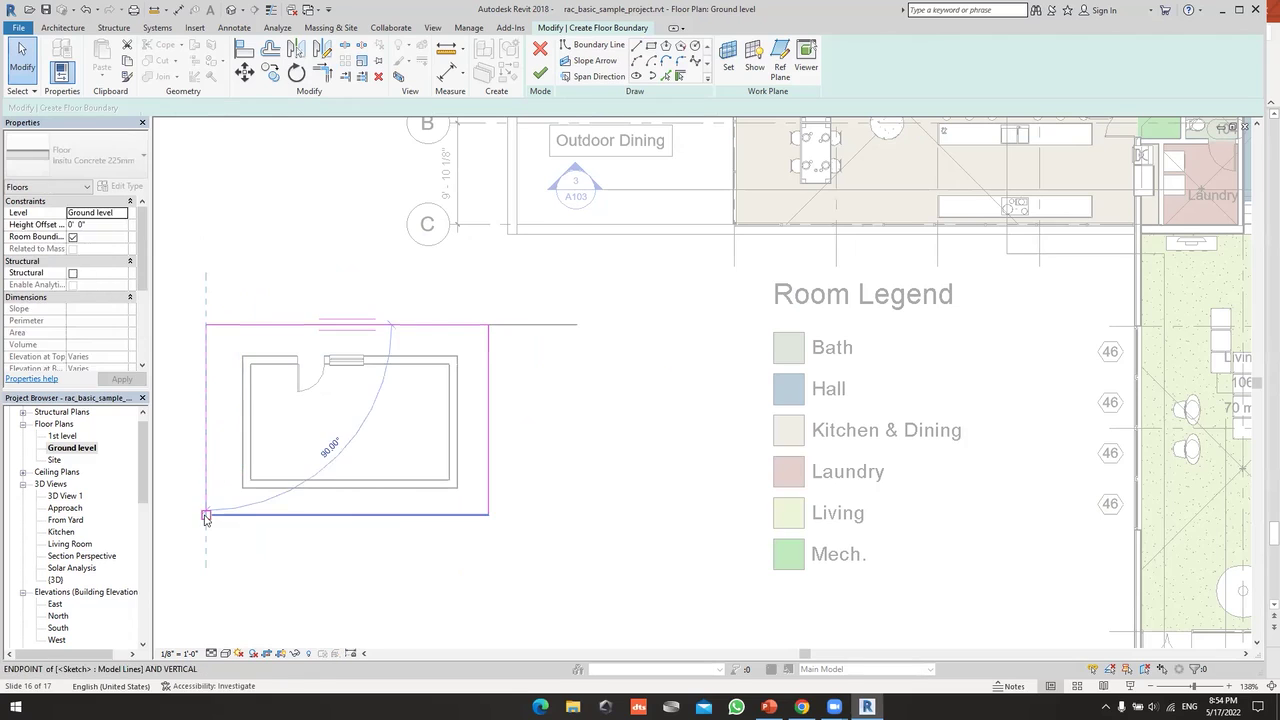
click(432, 307)
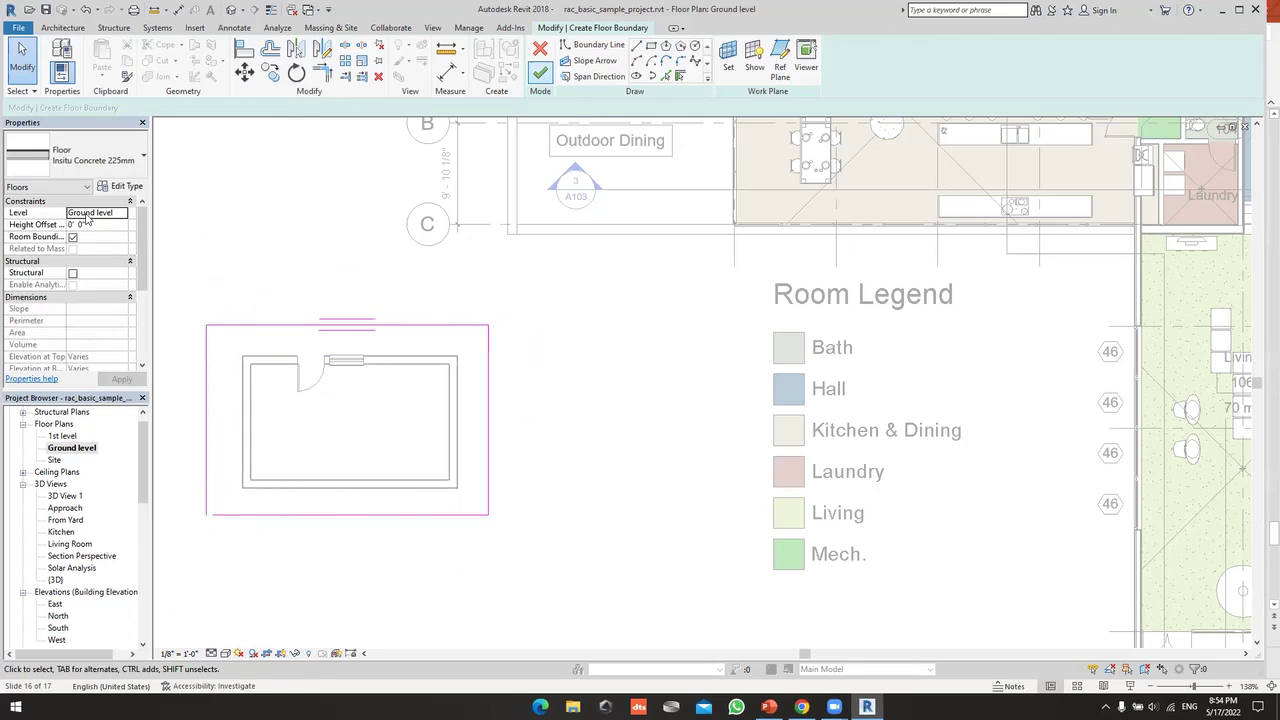
click(98, 224)
text(10)
click(536, 76)
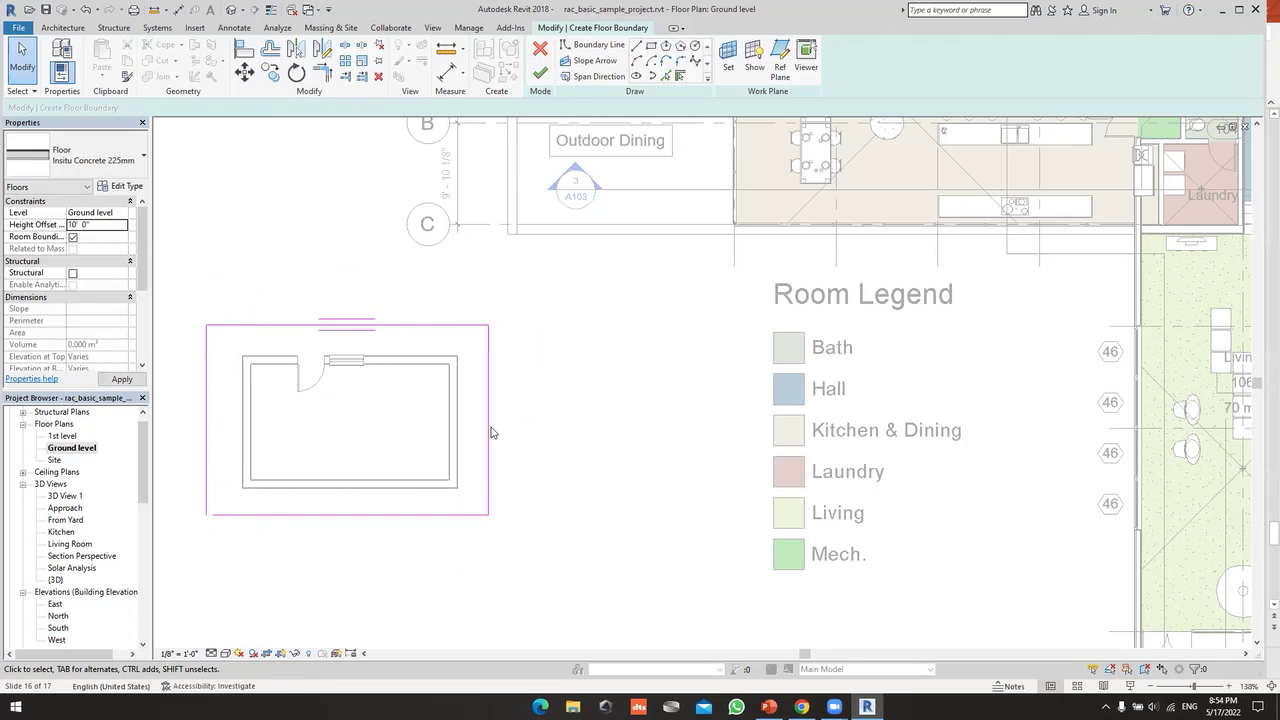
- Dismiss the open-loop error and extend the bottom line's left end to the corner
scroll(200, 514, up, 3)
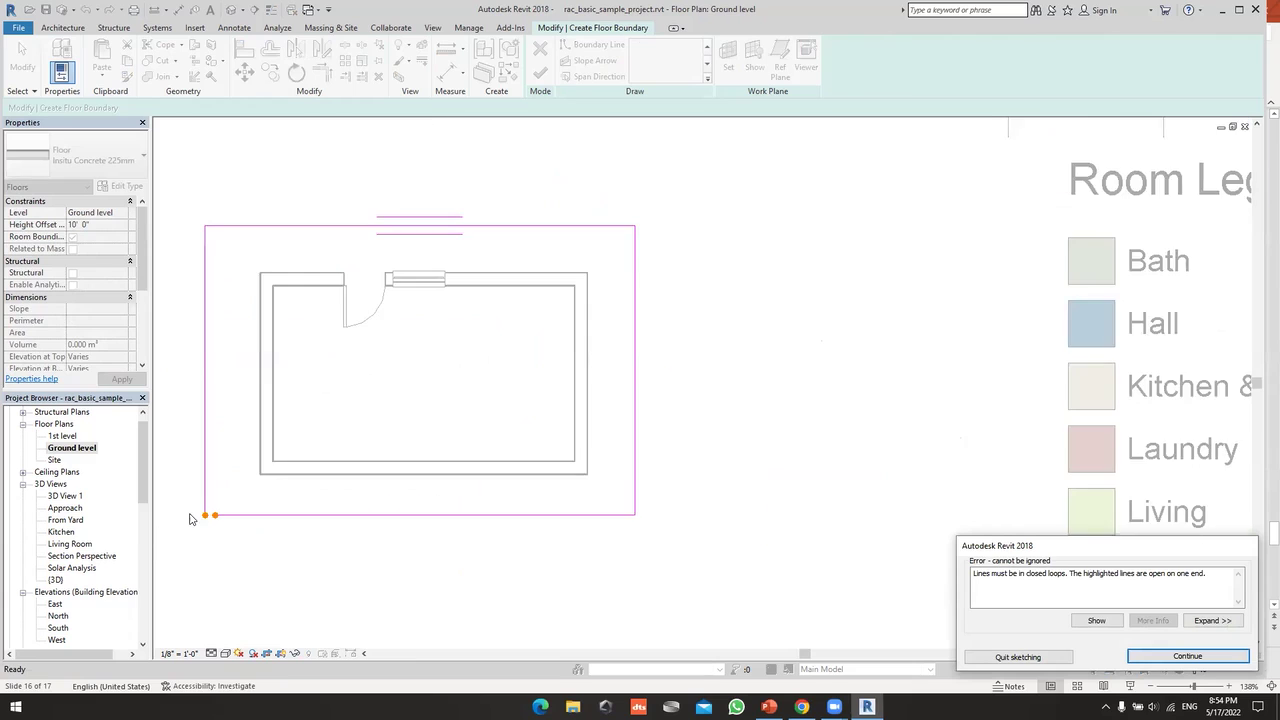
scroll(200, 514, up, 2)
click(230, 518)
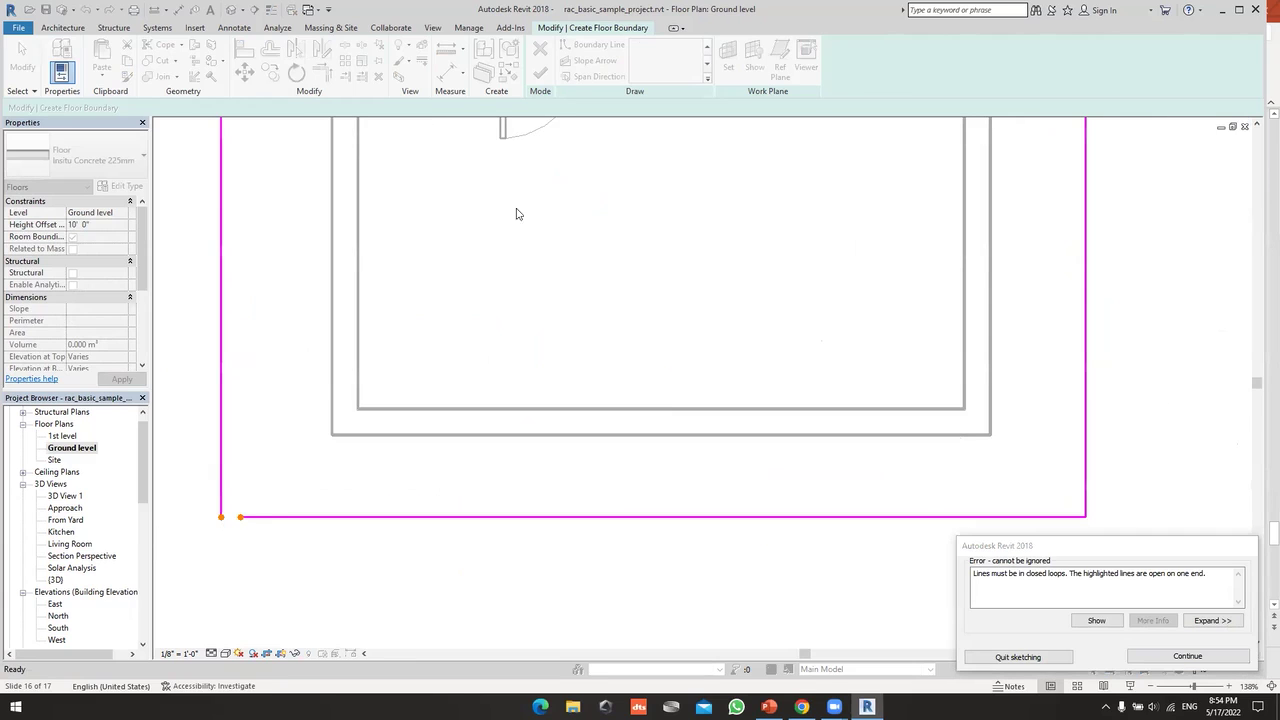
click(1150, 658)
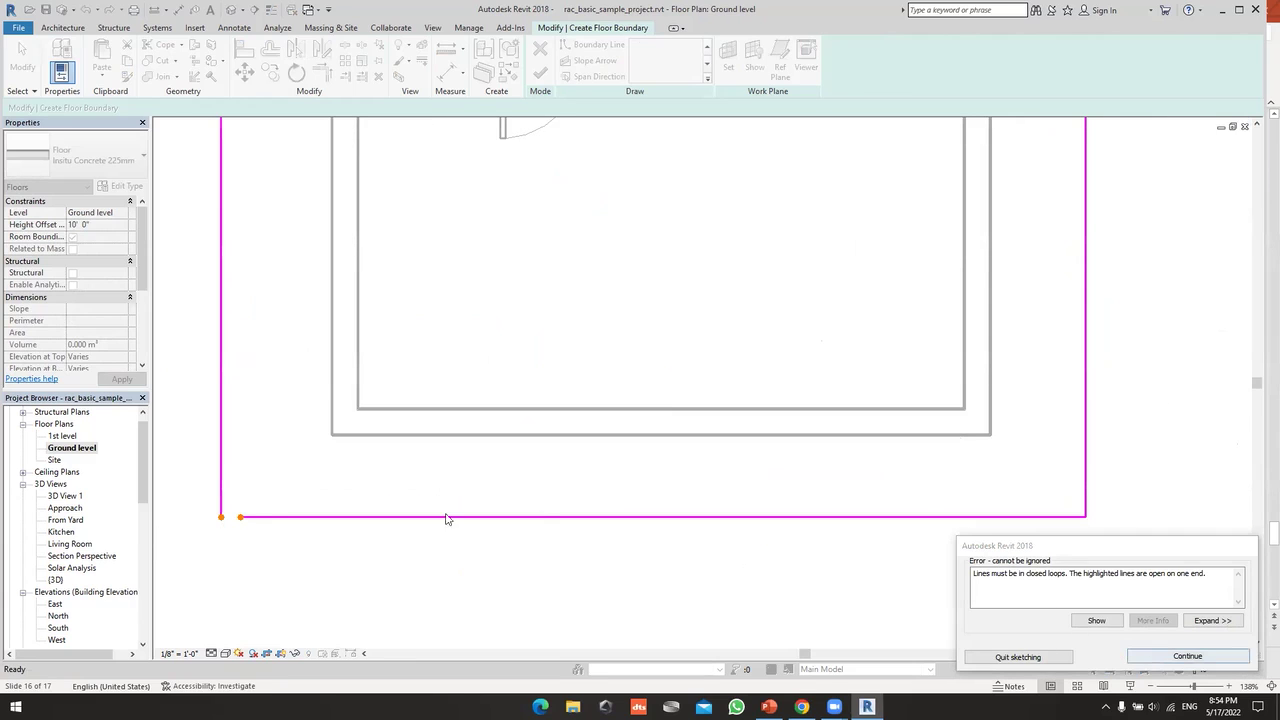
click(239, 516)
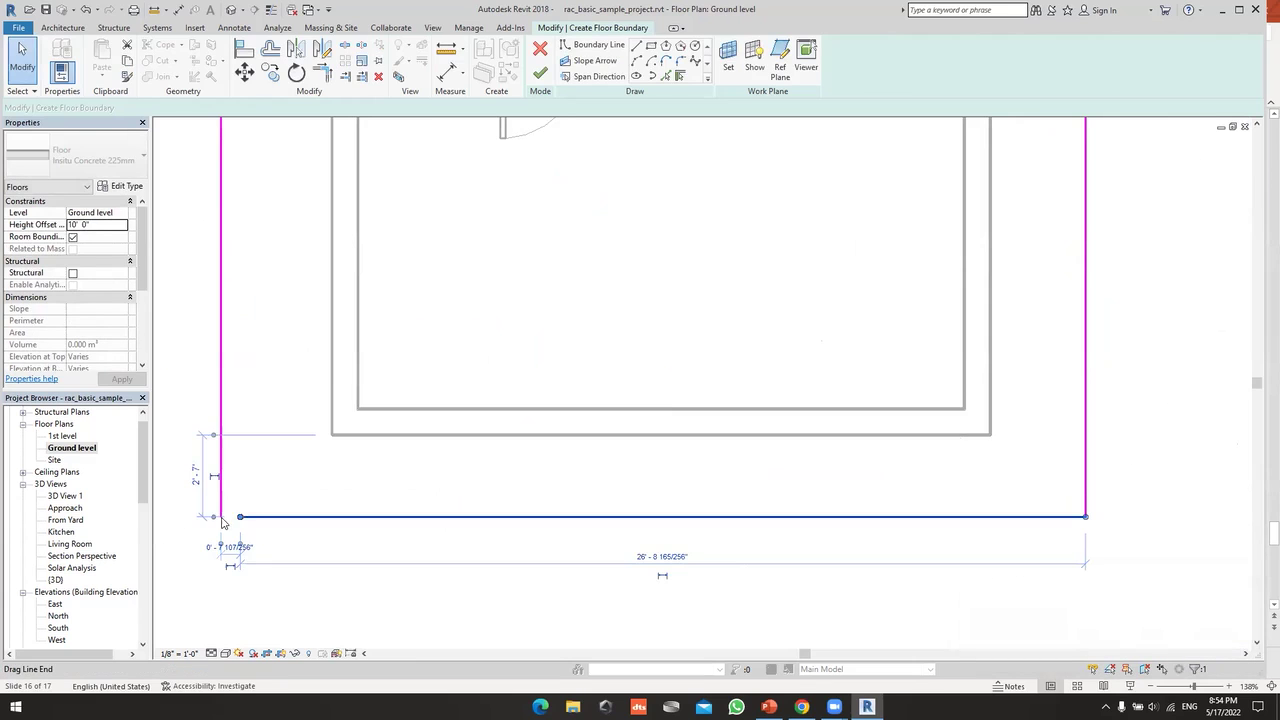
drag(224, 521, 221, 516)
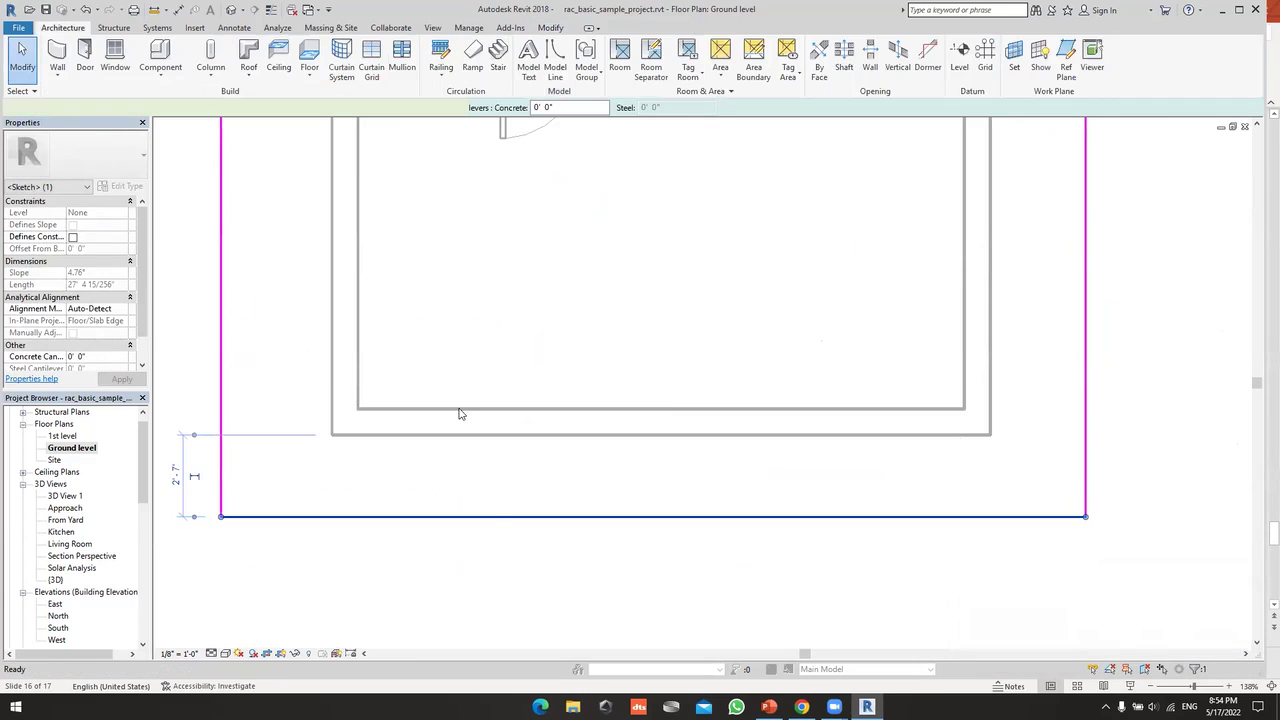
- Finish the floor and orbit the 3D view to the outbuilding's side
click(224, 18)
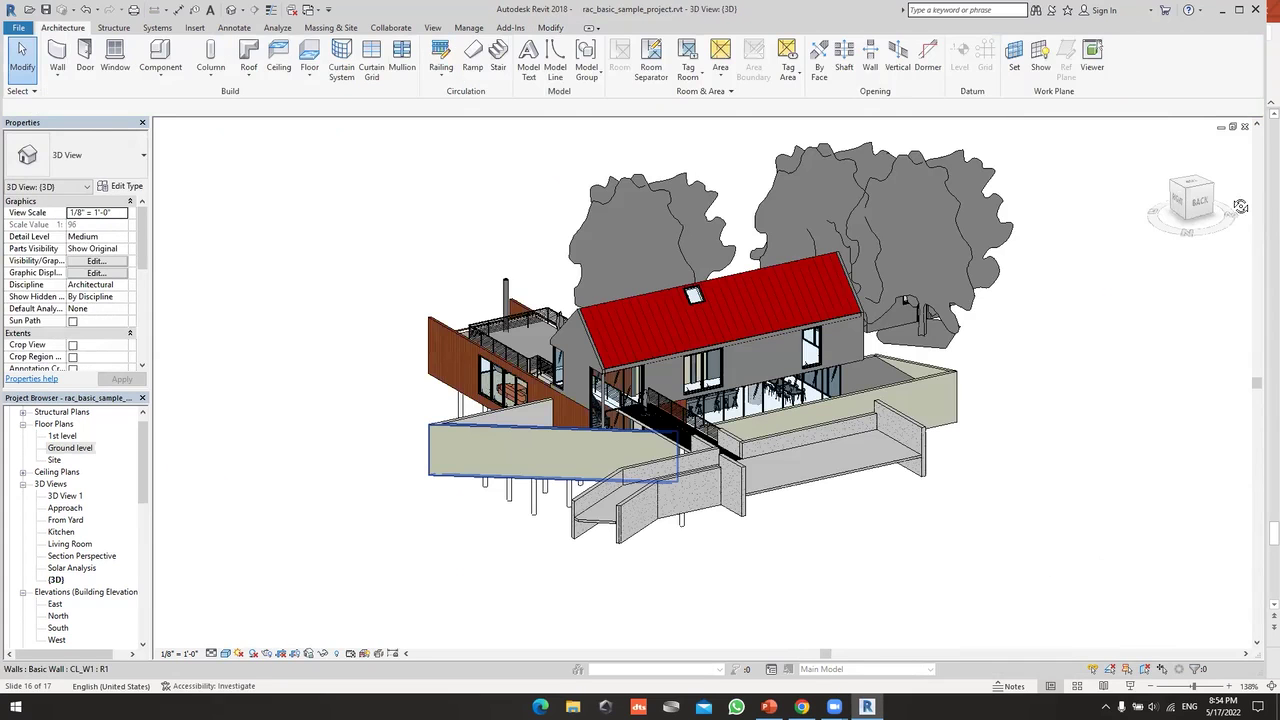
shift+middle_drag(905, 300, 1161, 146)
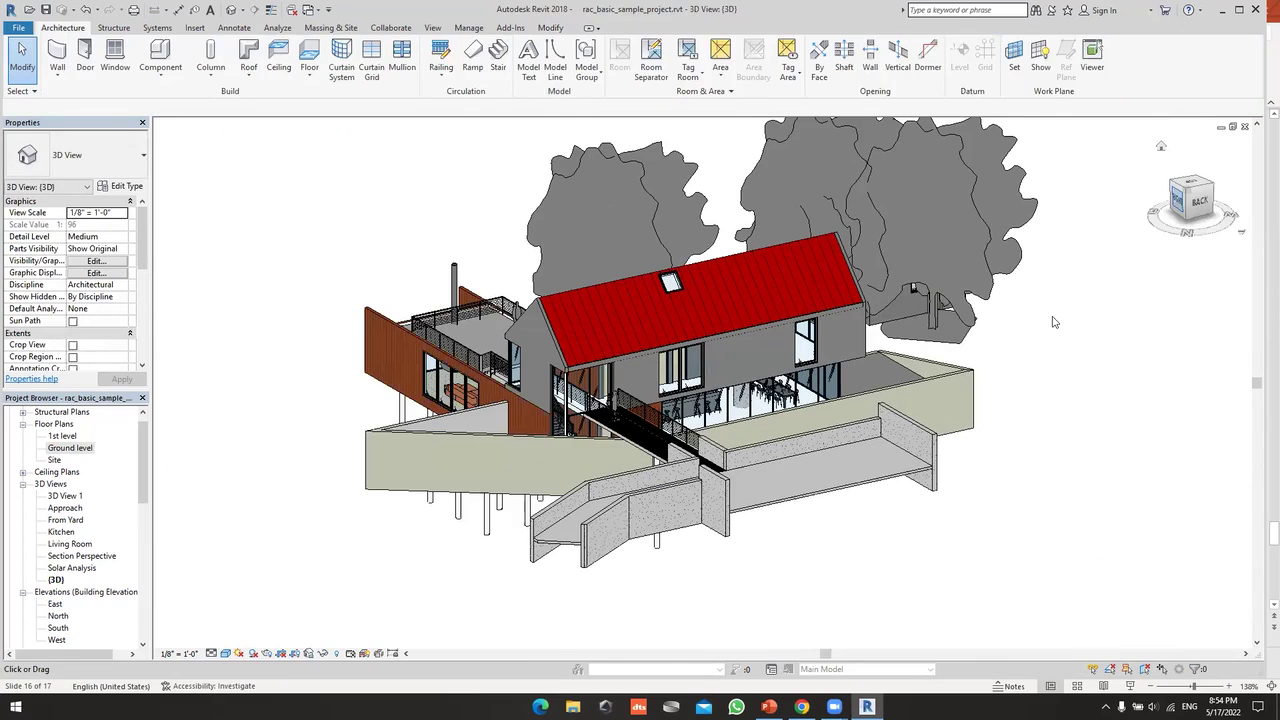
shift+middle_drag(1051, 443, 1019, 459)
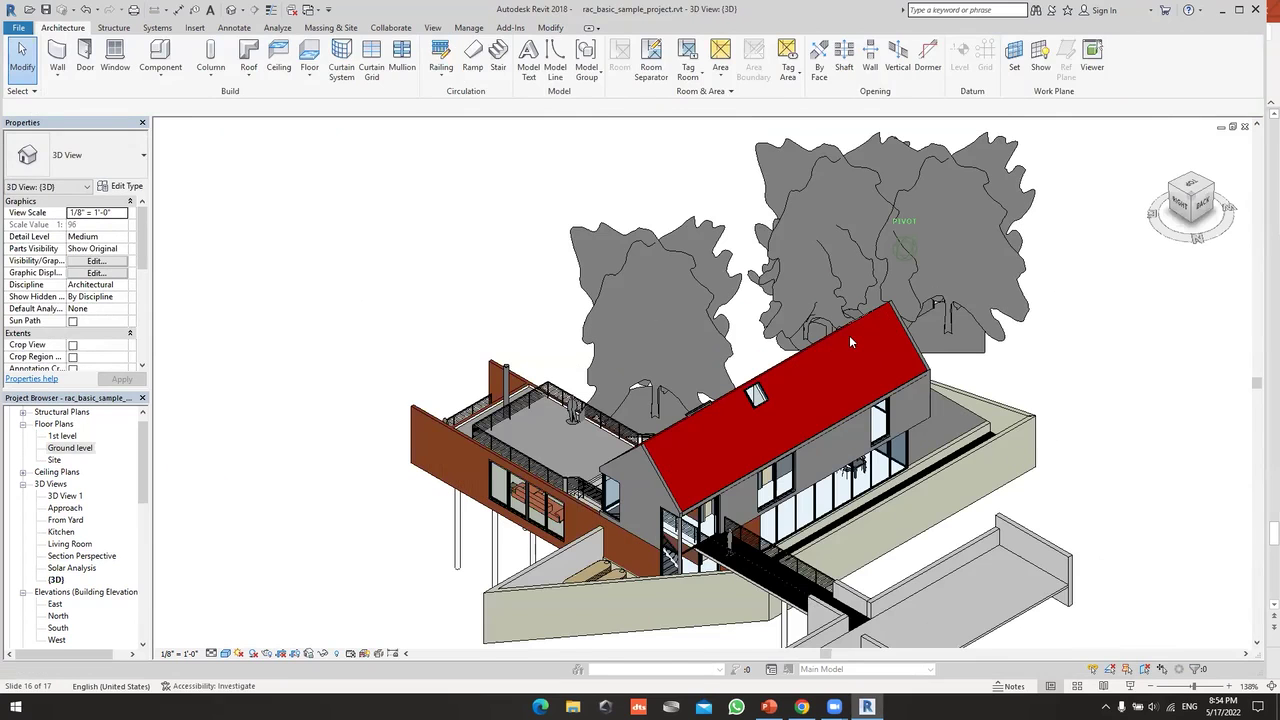
shift+middle_drag(838, 324, 852, 330)
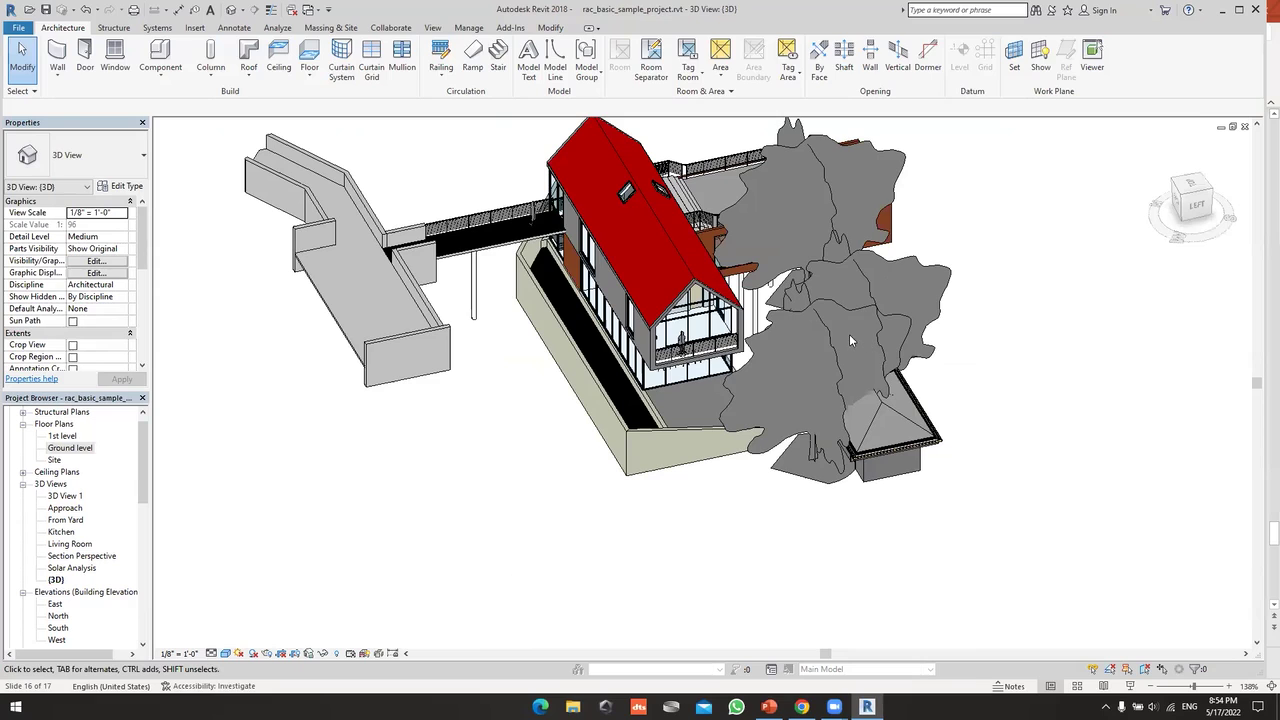
- Hide the two trees blocking the outbuilding in the view with VH
click(849, 334)
key(Escape)
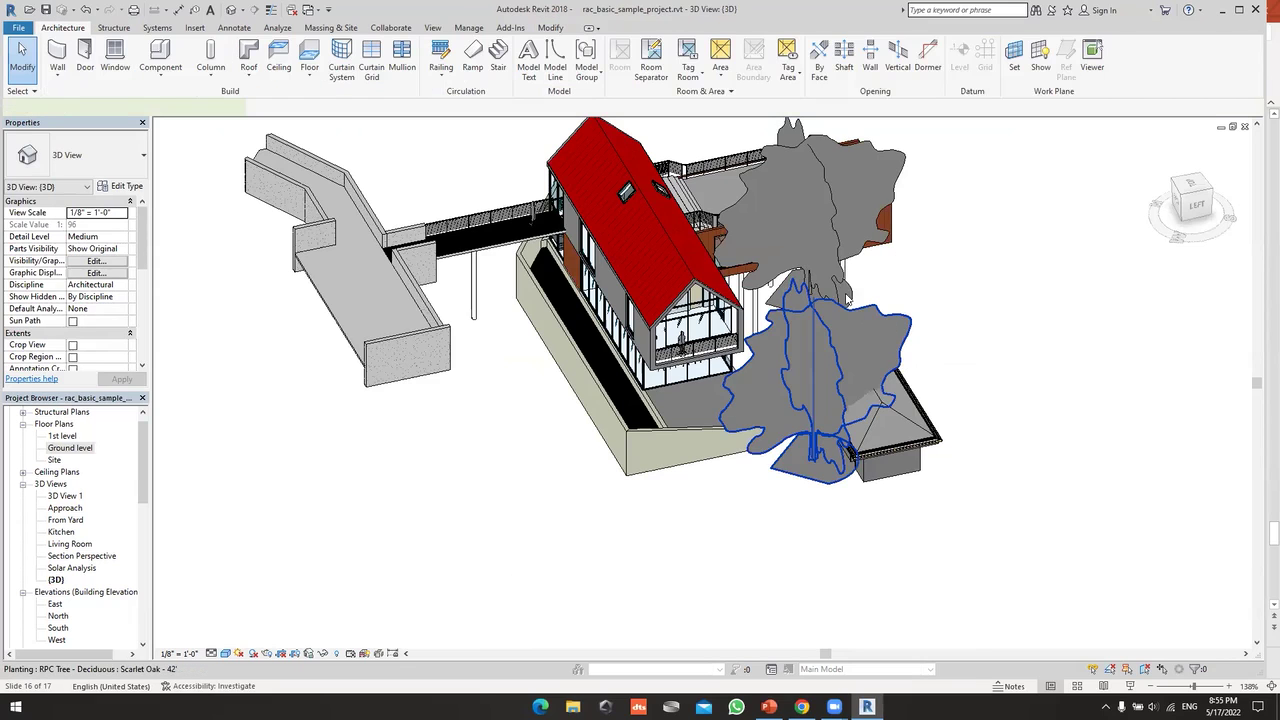
key(v)
key(h)
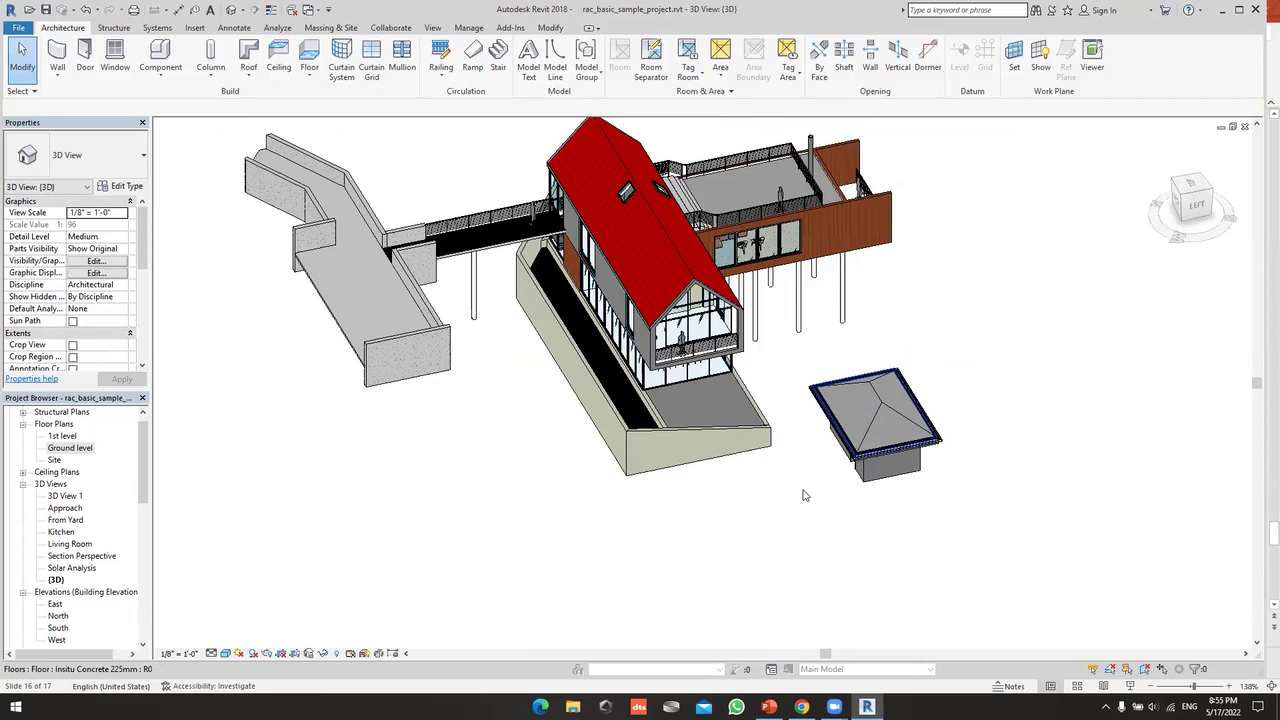
scroll(900, 440, up, 3)
scroll(1060, 330, up, 1)
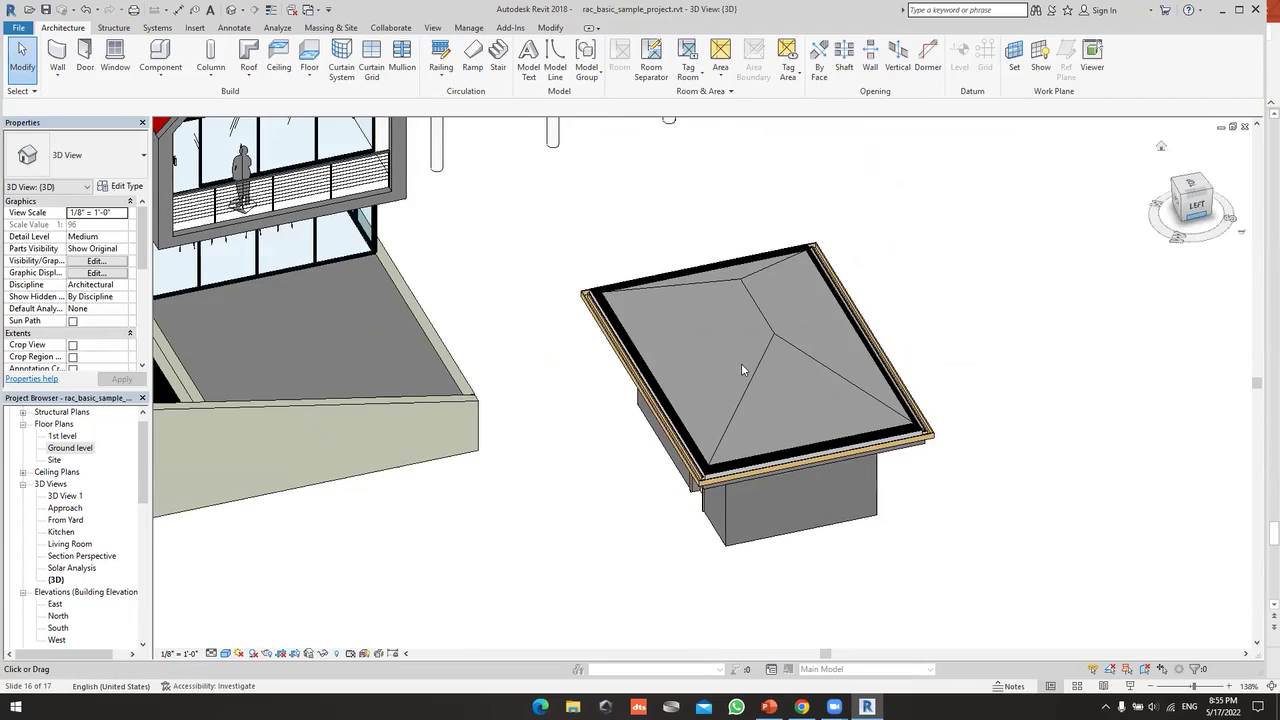
- Orbit around the outbuilding's new slab, then open the Ground level plan
shift+middle_drag(741, 363, 742, 363)
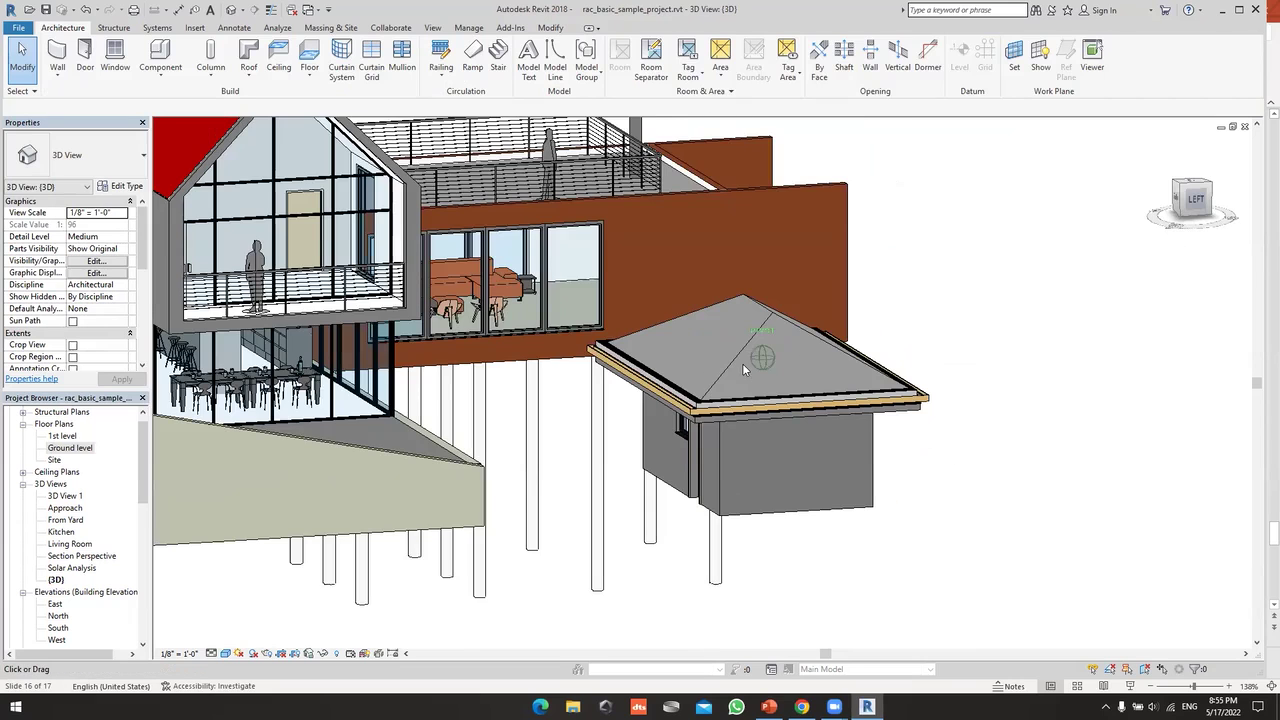
click(800, 380)
shift+middle_drag(937, 363, 1020, 332)
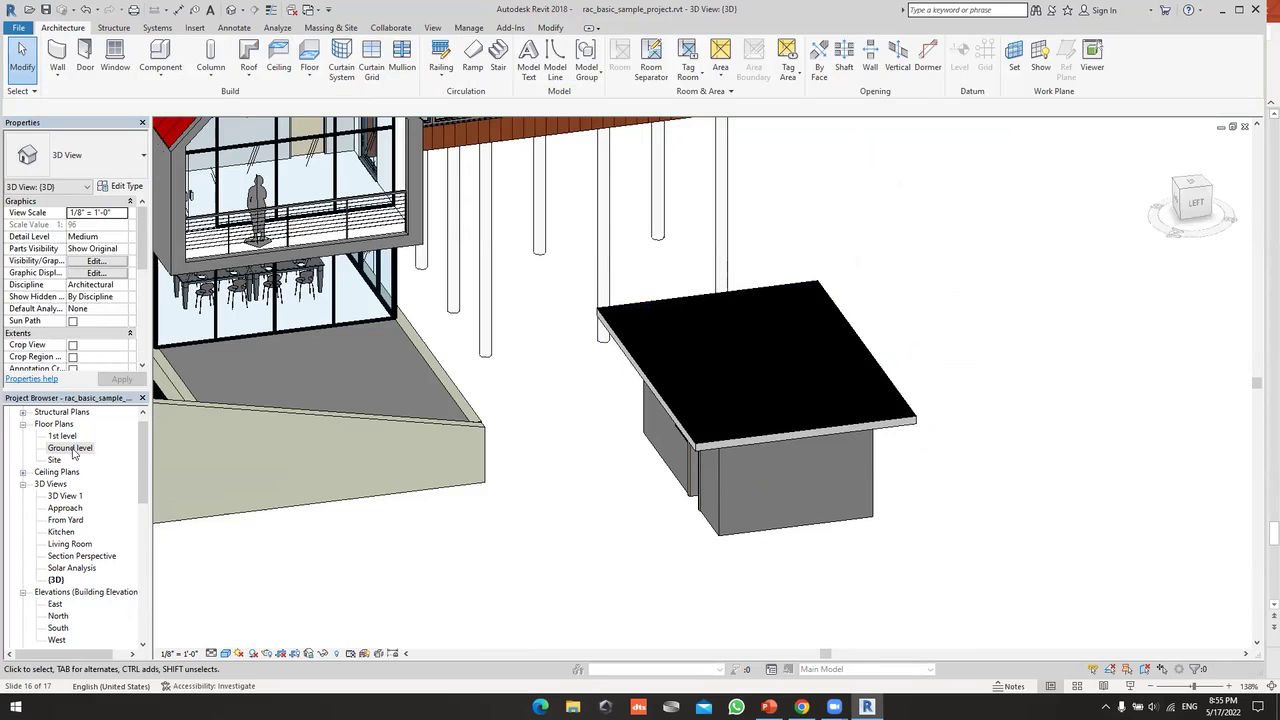
double_click(72, 450)
- On the 1st level, sketch an SH_1100mm railing along the outbuilding's top edge, then view it in 3D
scroll(291, 498, down, 2)
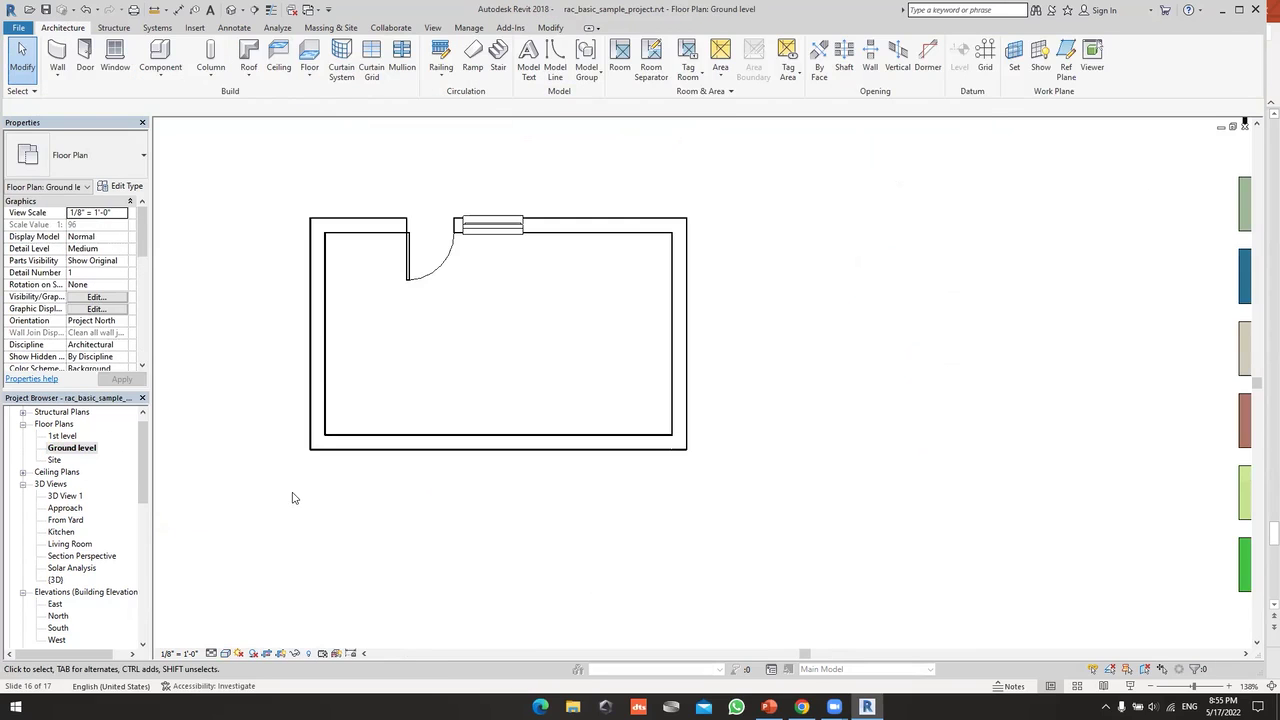
scroll(274, 423, down, 2)
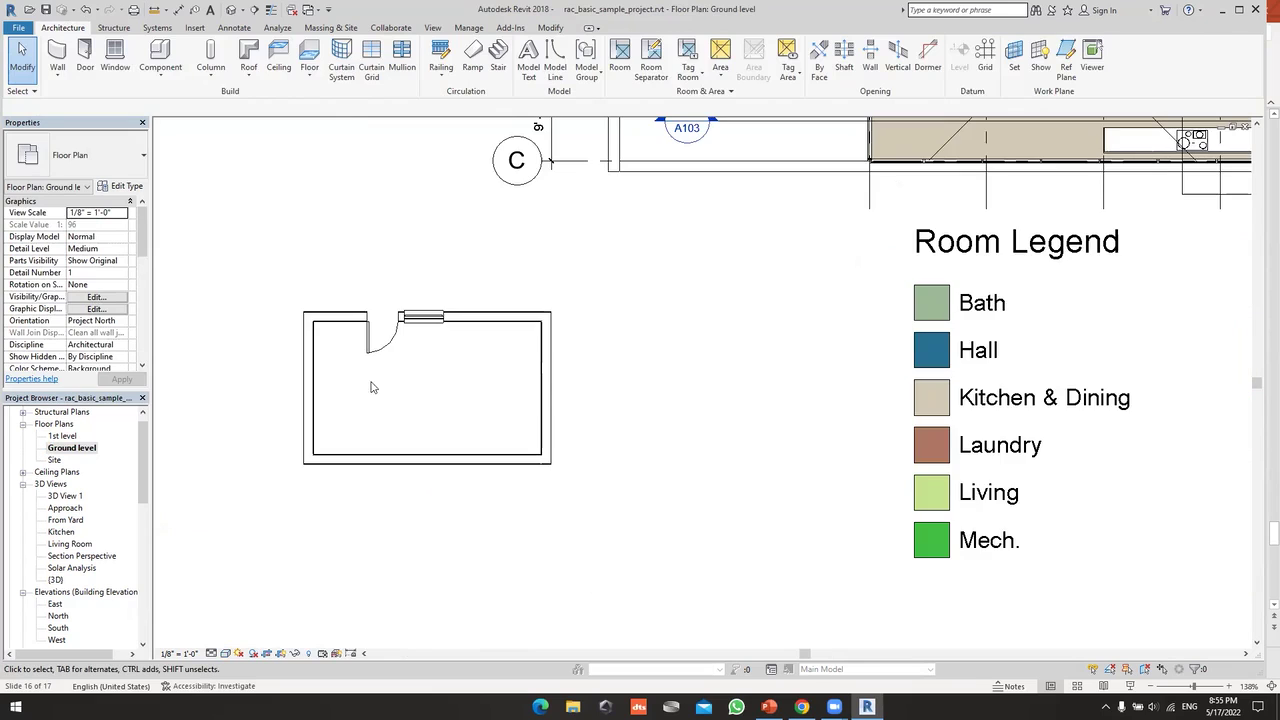
double_click(70, 438)
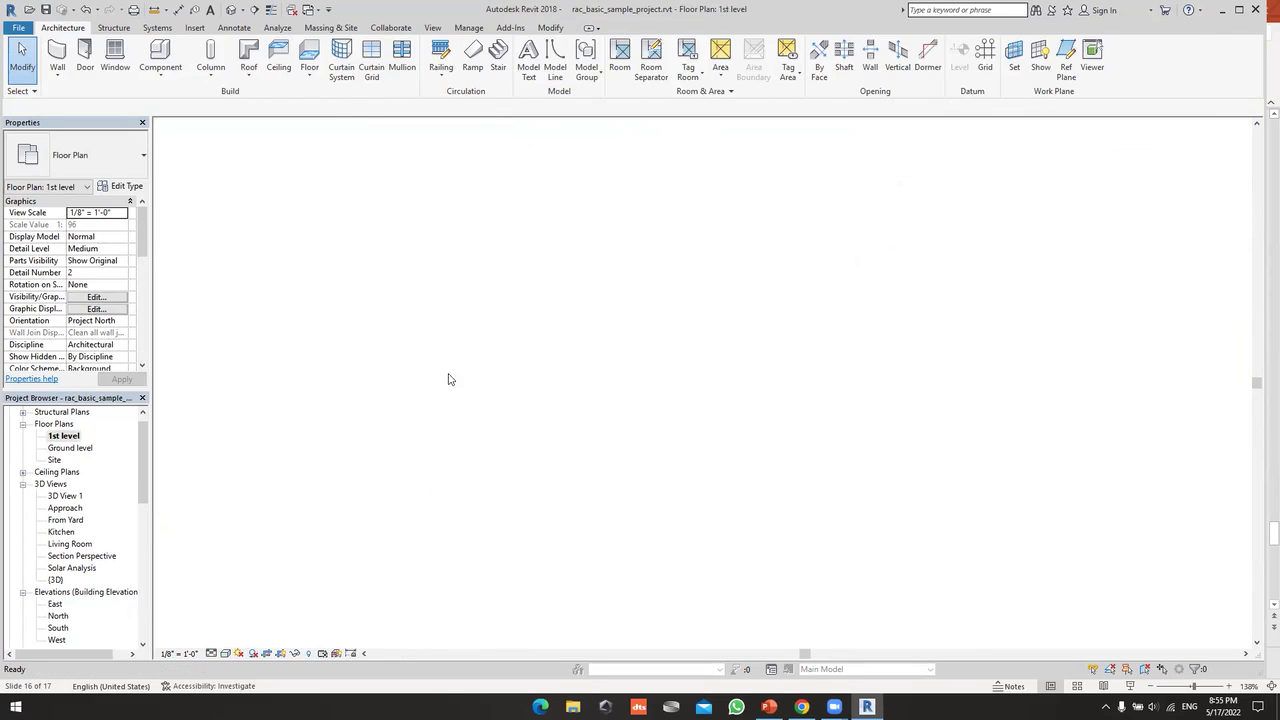
scroll(256, 495, down, 3)
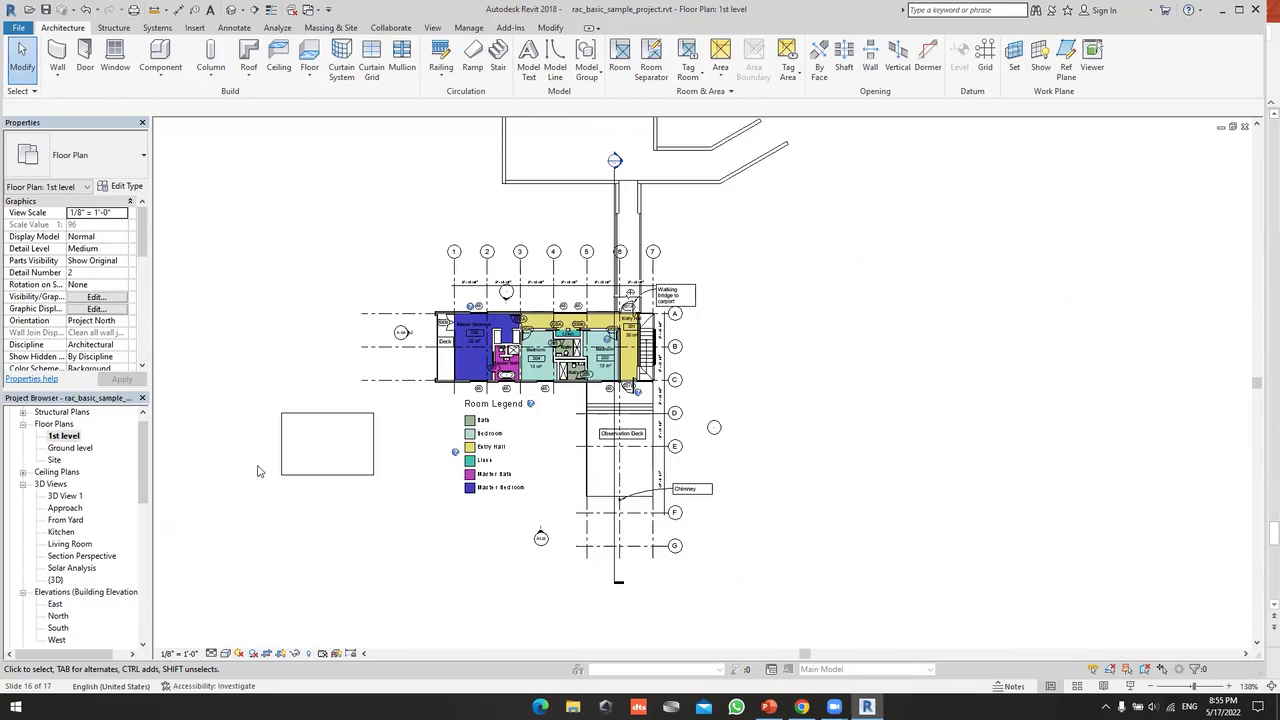
scroll(257, 465, up, 3)
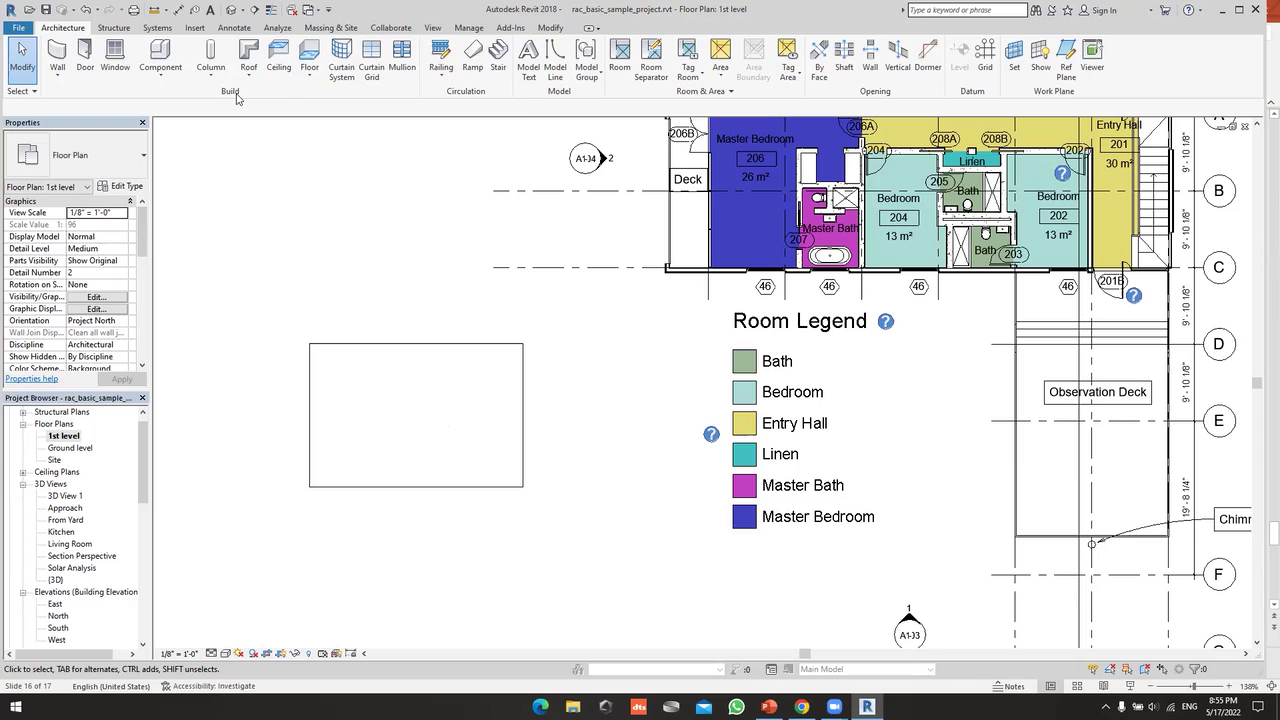
click(441, 75)
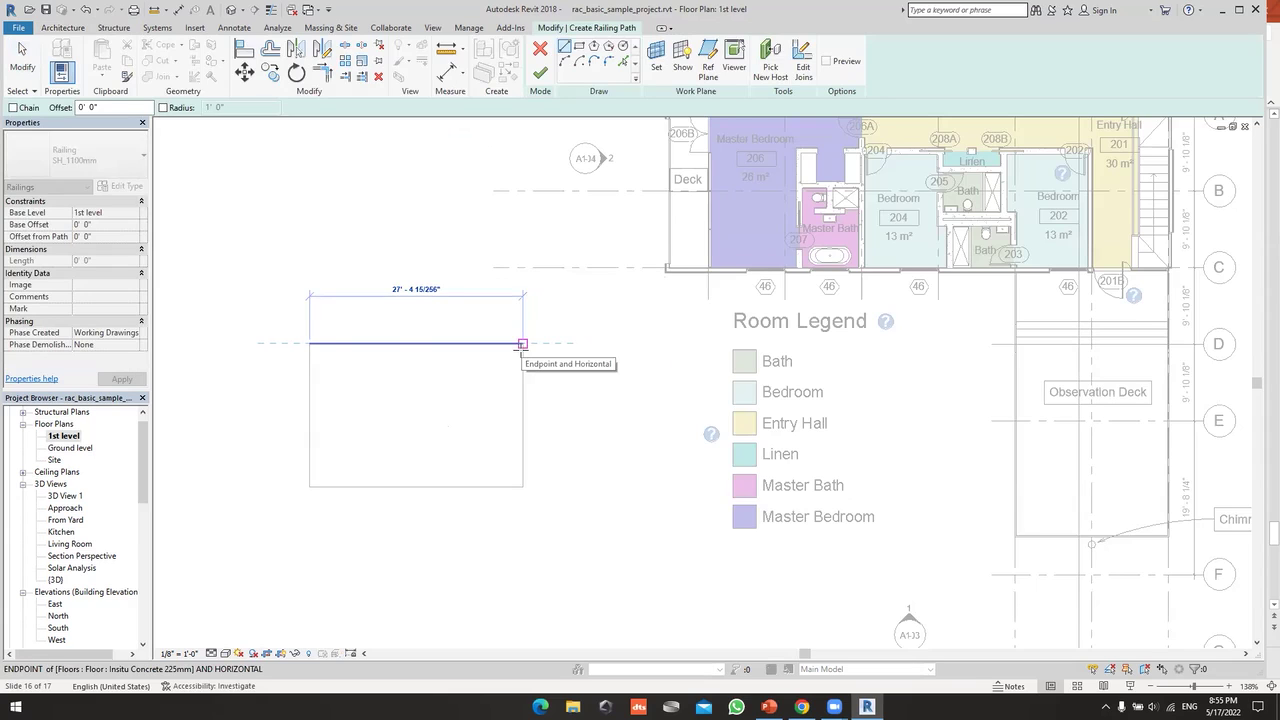
click(522, 344)
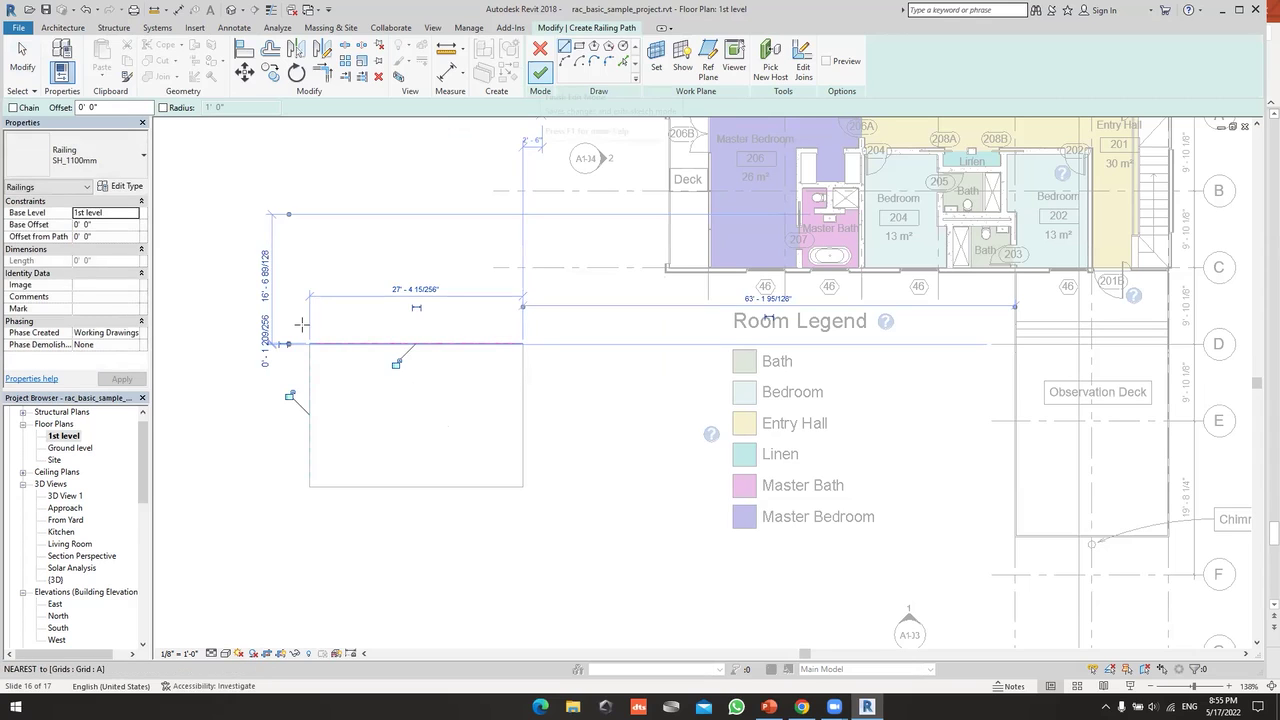
click(540, 72)
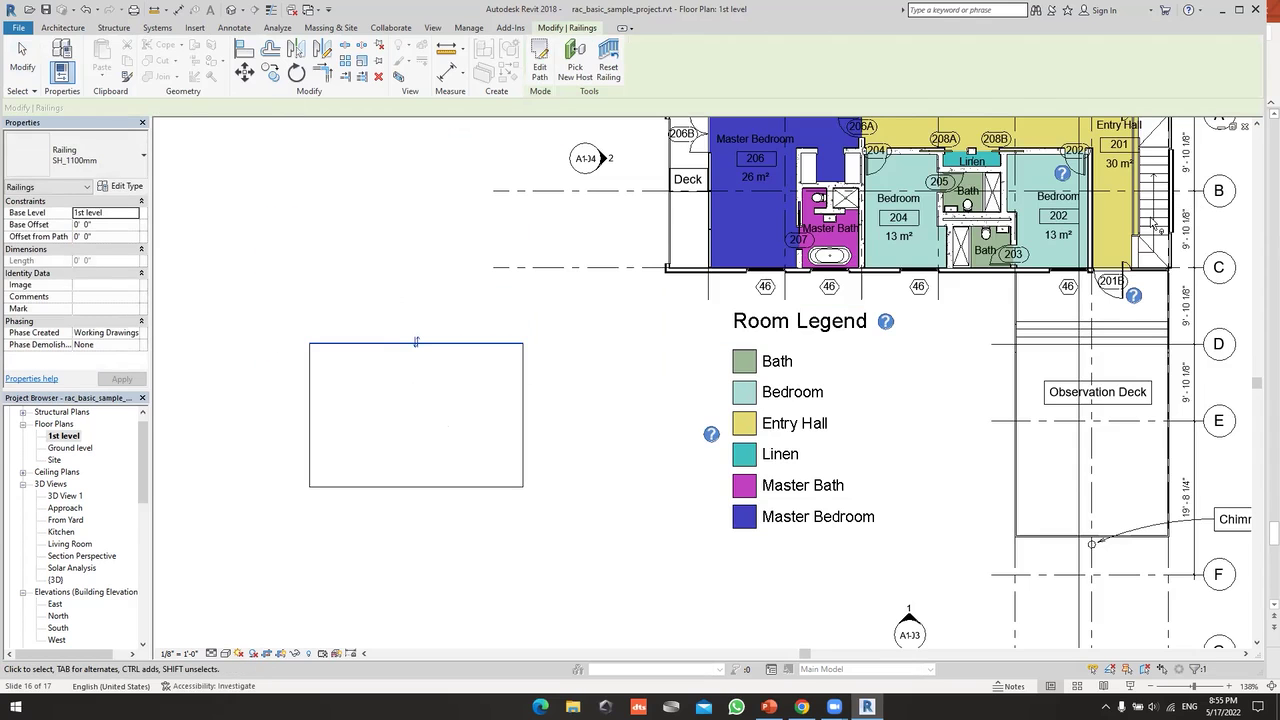
key(ctrl+Tab)
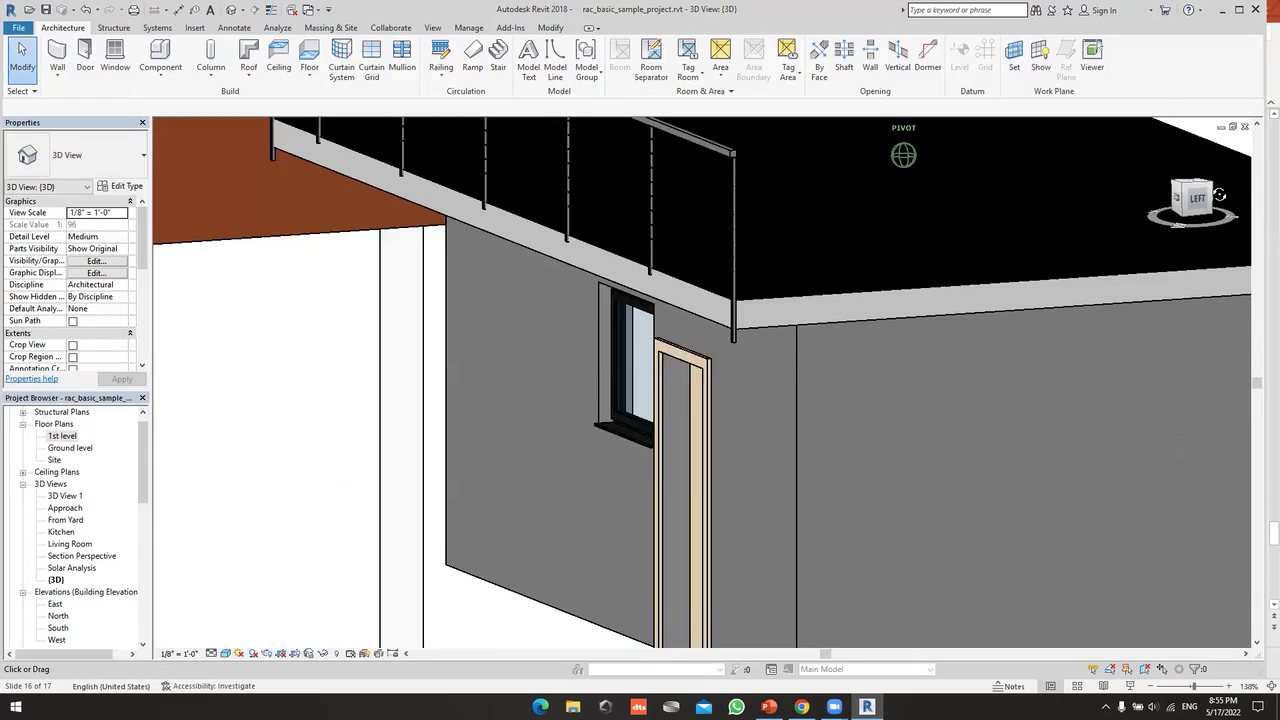
- Orbit around the outbuilding, selecting the railing and slab to inspect them
scroll(834, 347, down, 1)
scroll(849, 346, down, 2)
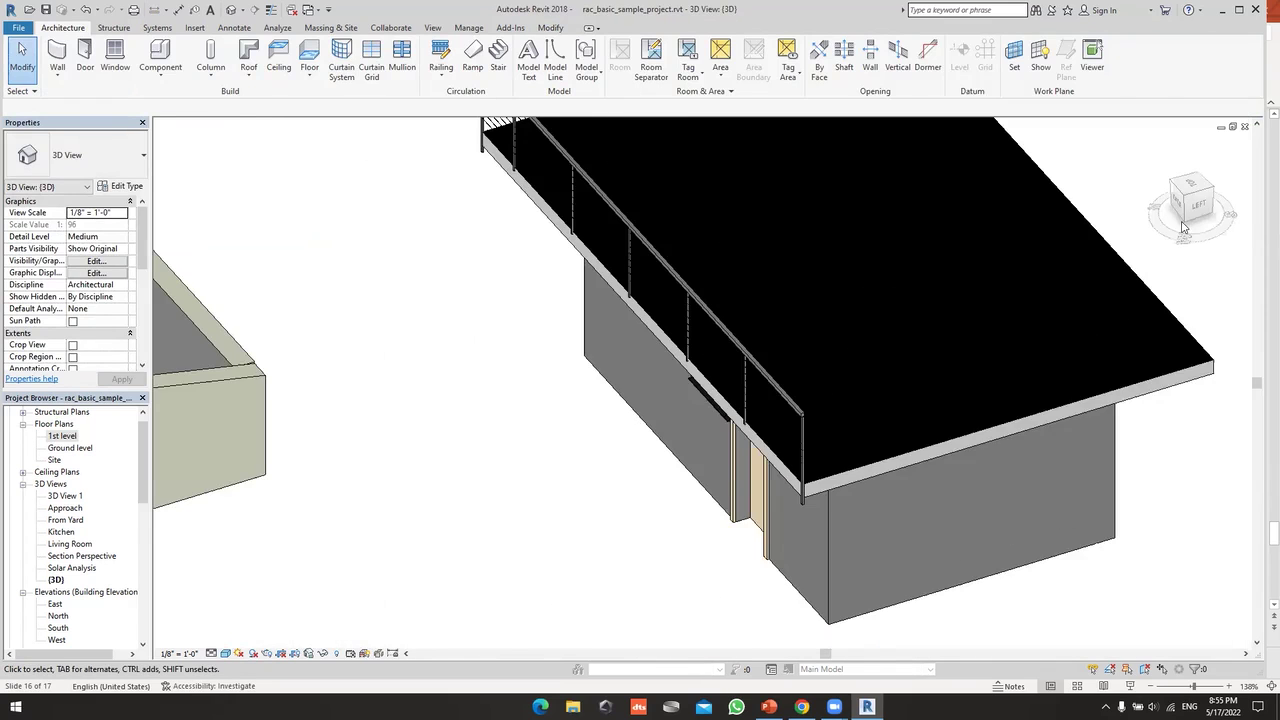
scroll(849, 346, down, 1)
mouse_move(1199, 186)
mouse_down()
mouse_move(1174, 165)
mouse_move(1225, 235)
mouse_up()
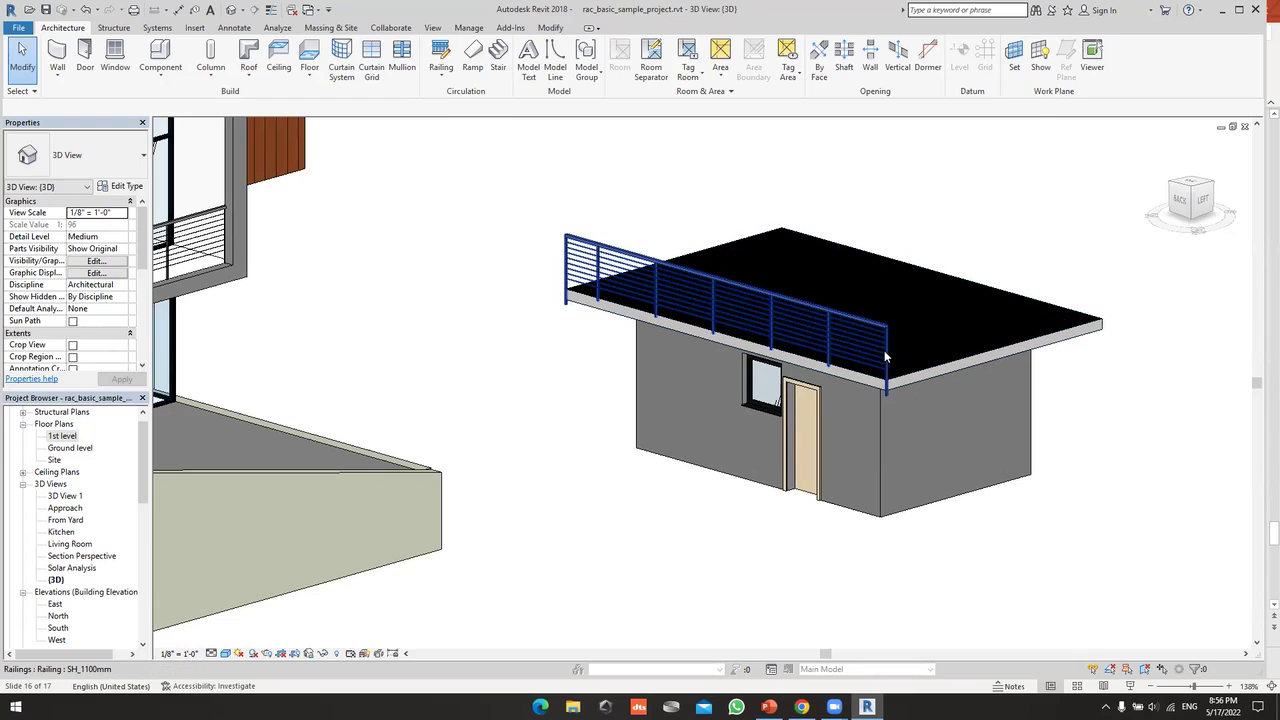
click(880, 345)
key(Escape)
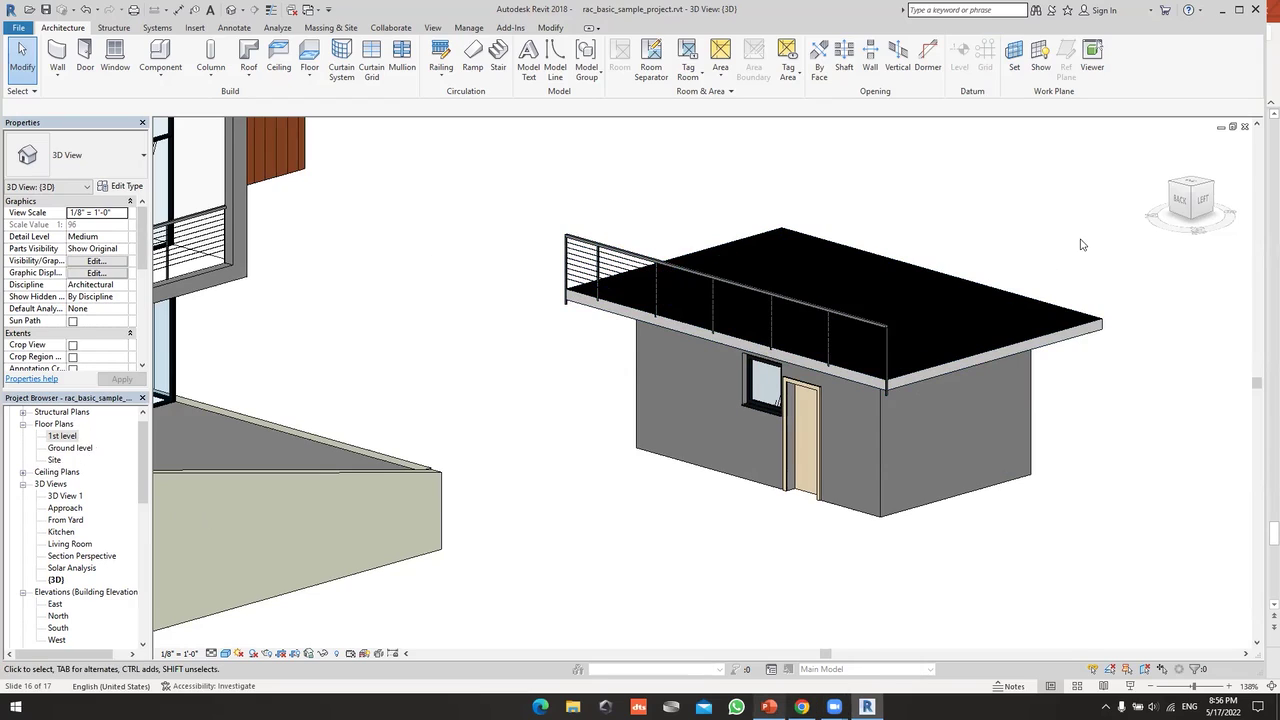
drag(1172, 205, 1175, 235)
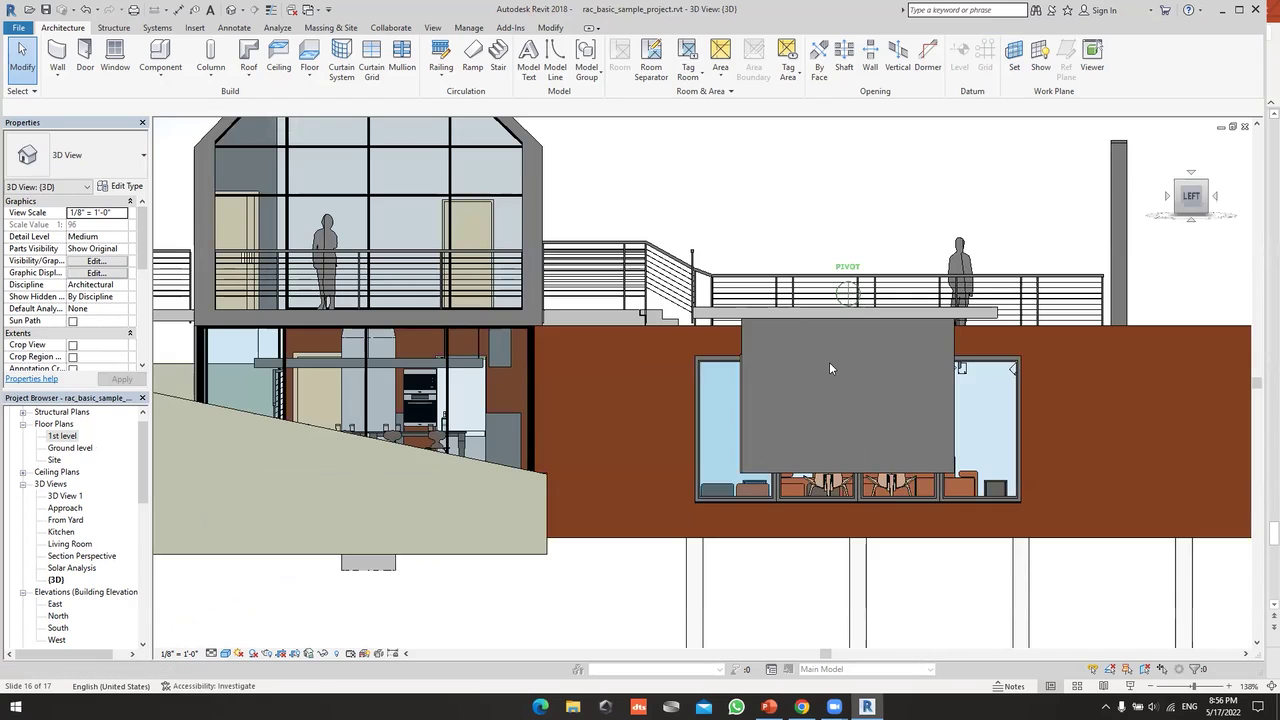
shift+middle_drag(829, 371, 843, 419)
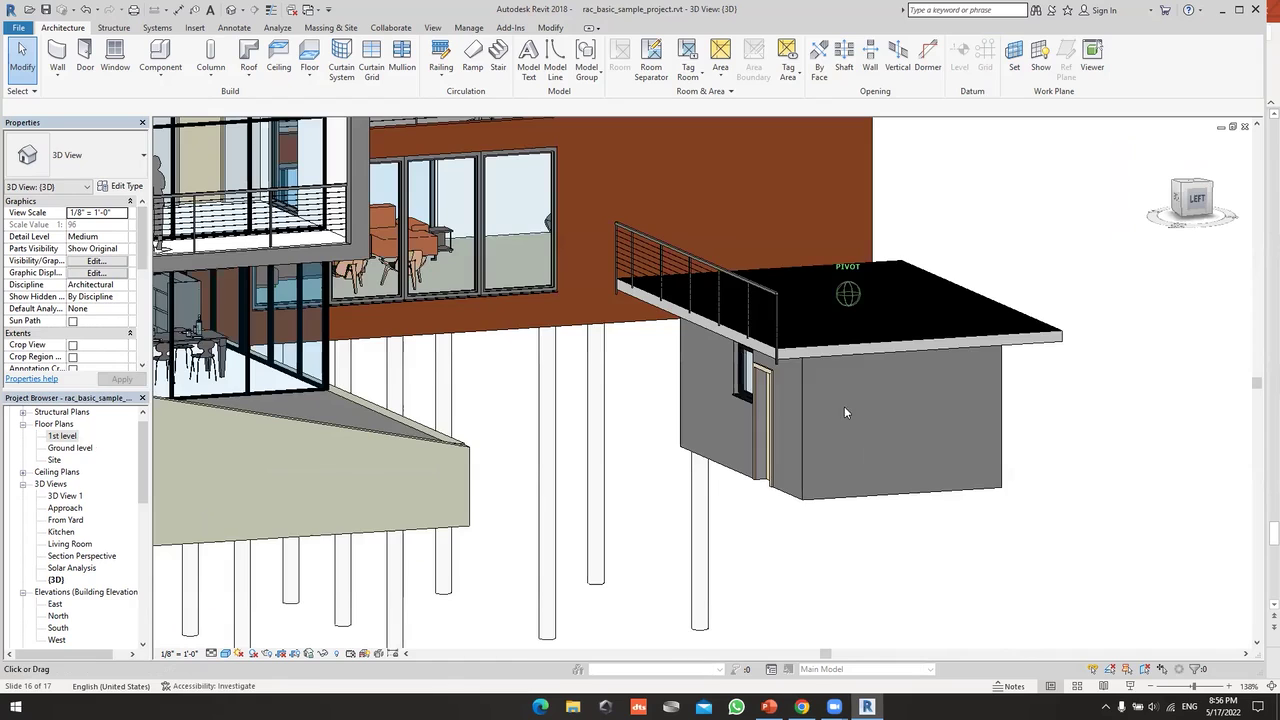
scroll(850, 390, down, 5)
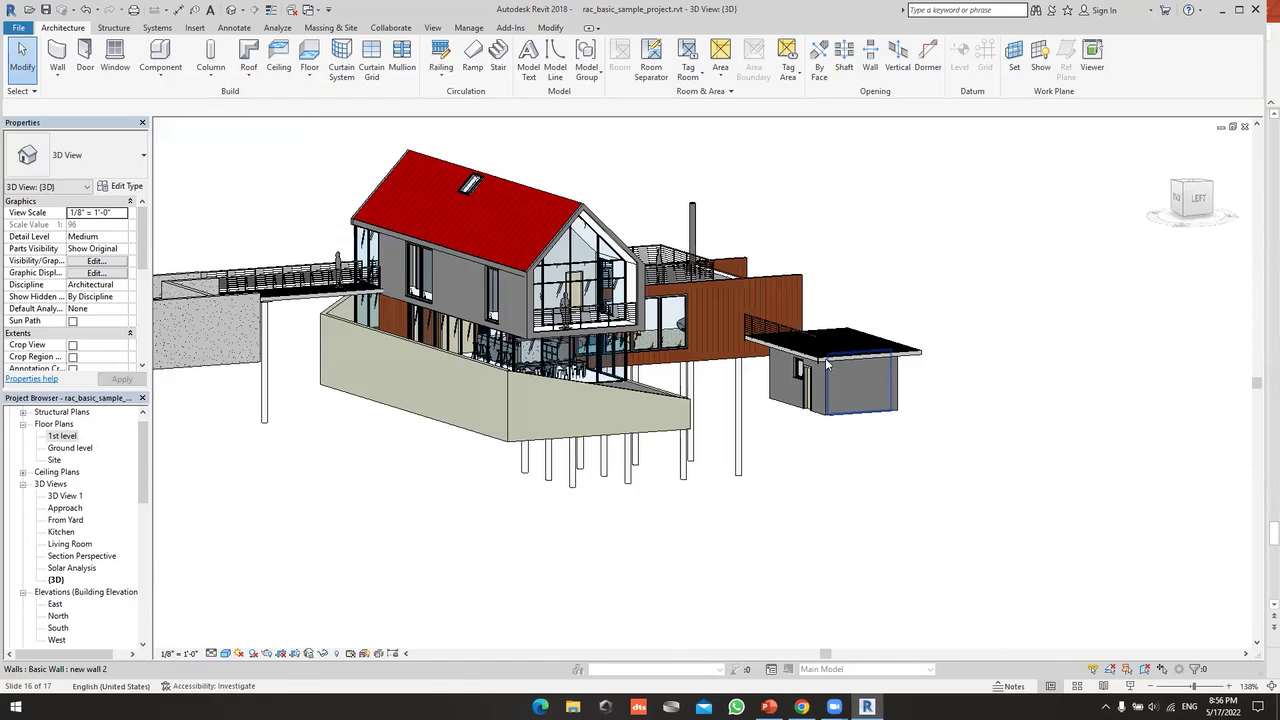
click(876, 356)
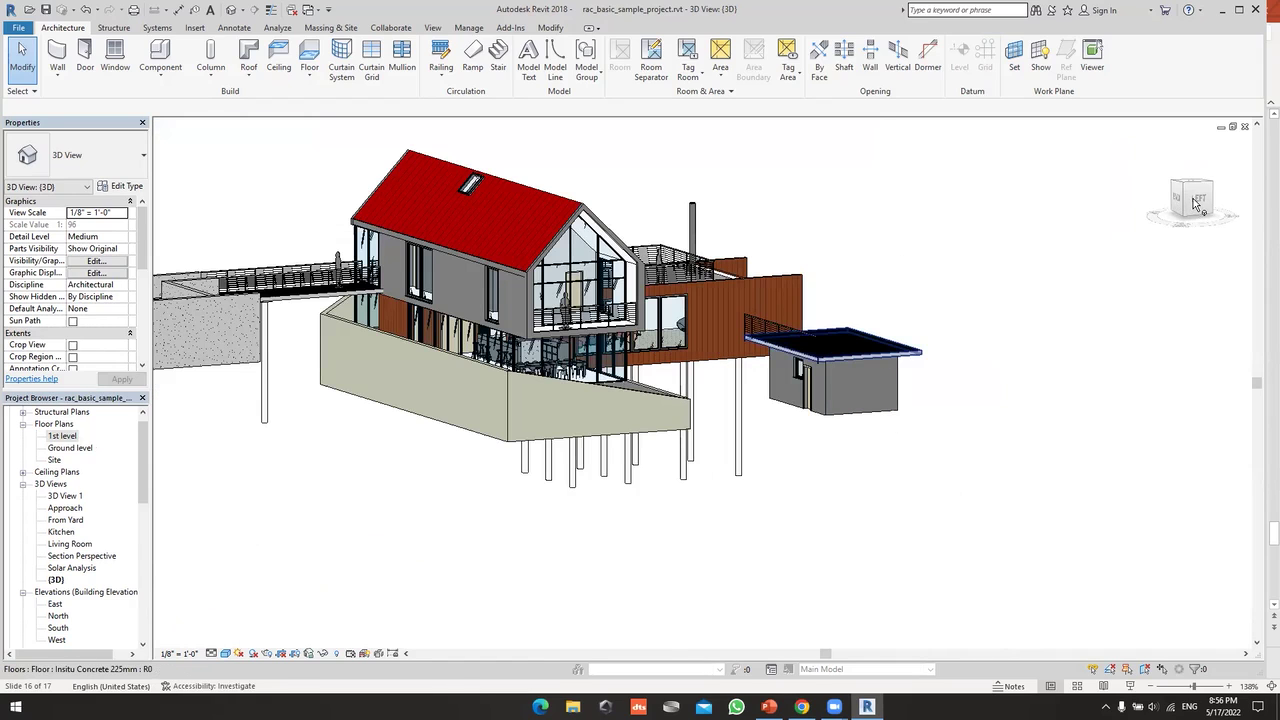
key(Escape)
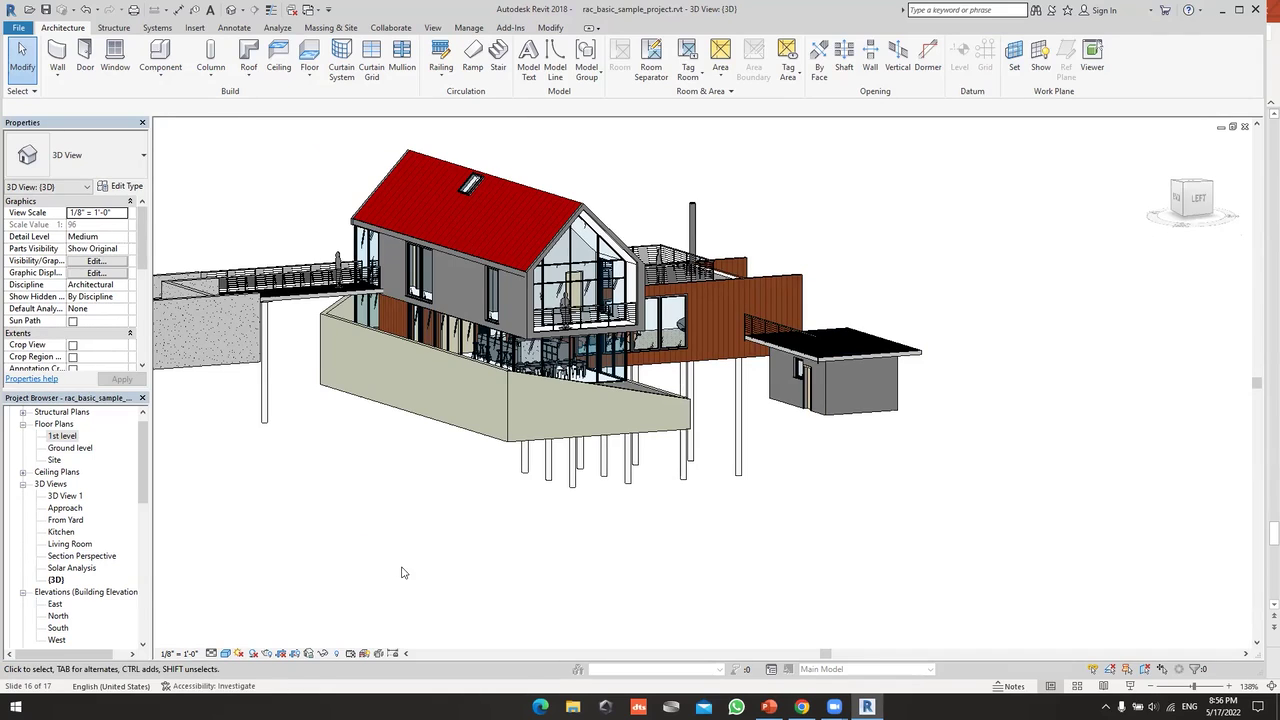
- Delete the railing and floor slab from the top of the outbuilding
mouse_move(1200, 204)
mouse_down()
mouse_move(1185, 204)
mouse_move(1180, 226)
mouse_move(1220, 221)
mouse_up()
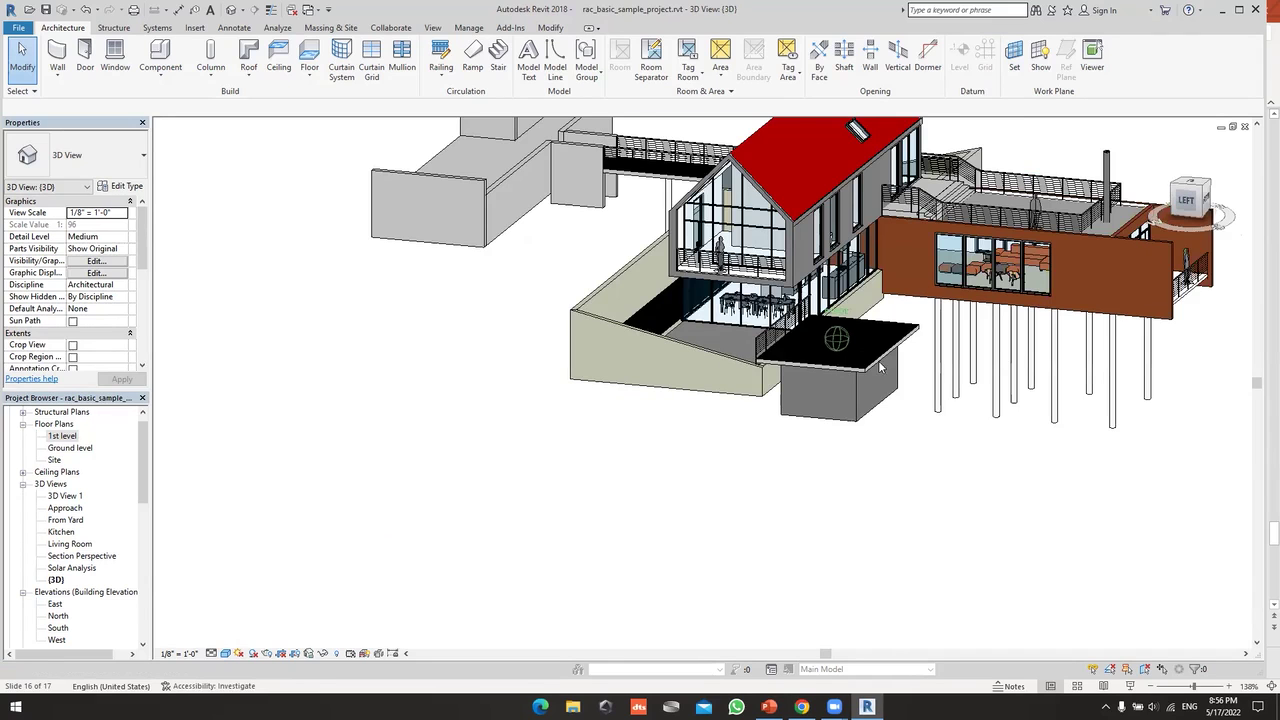
shift+middle_drag(880, 369, 906, 318)
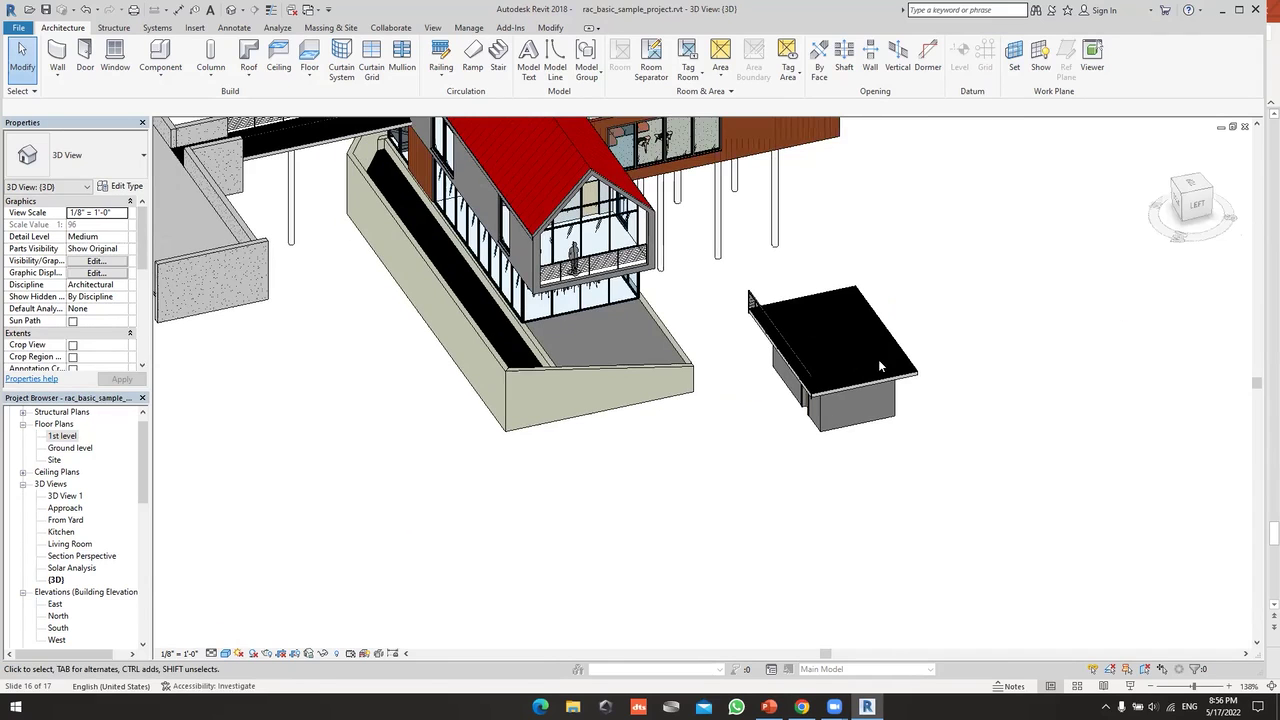
scroll(797, 327, up, 2)
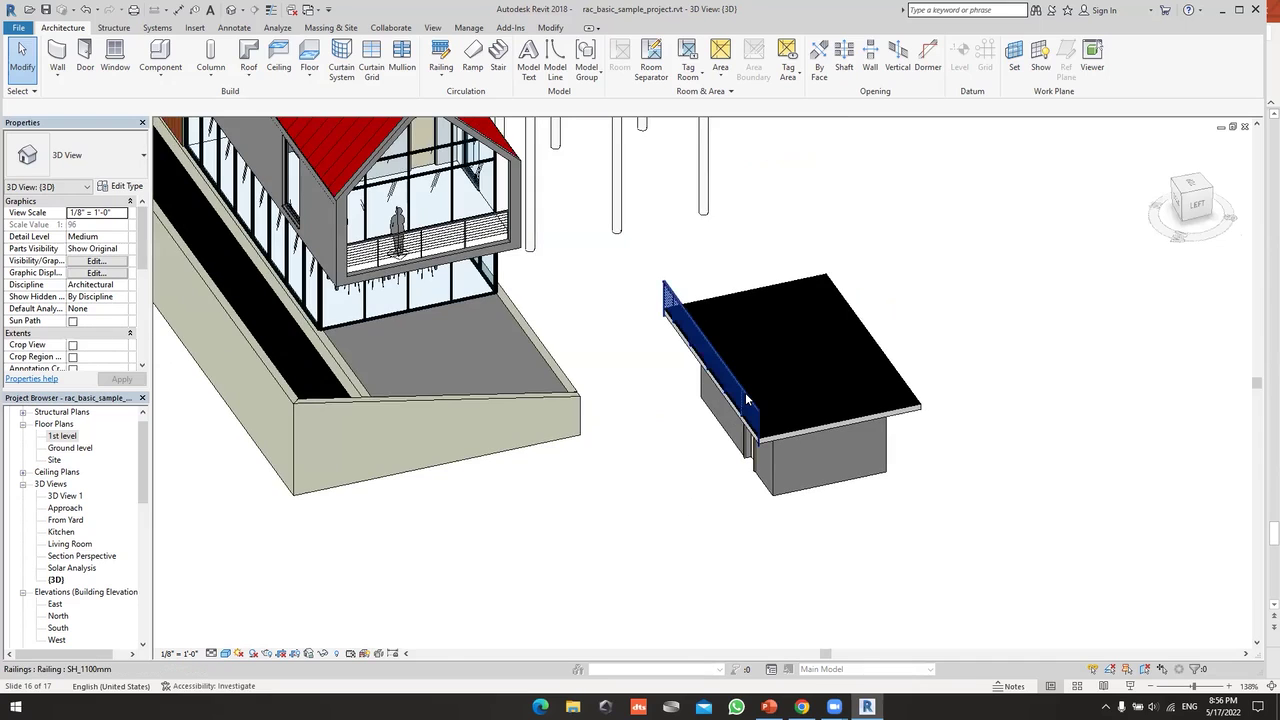
click(746, 399)
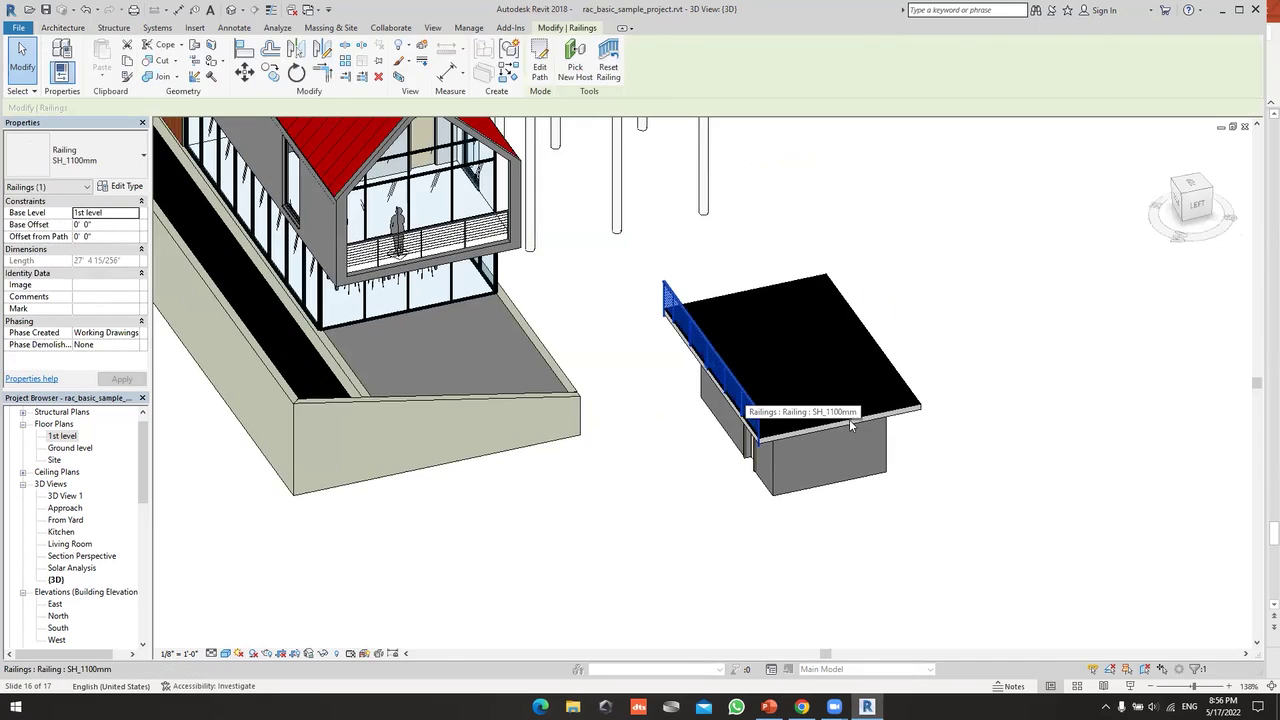
key(Escape)
click(853, 424)
key(Delete)
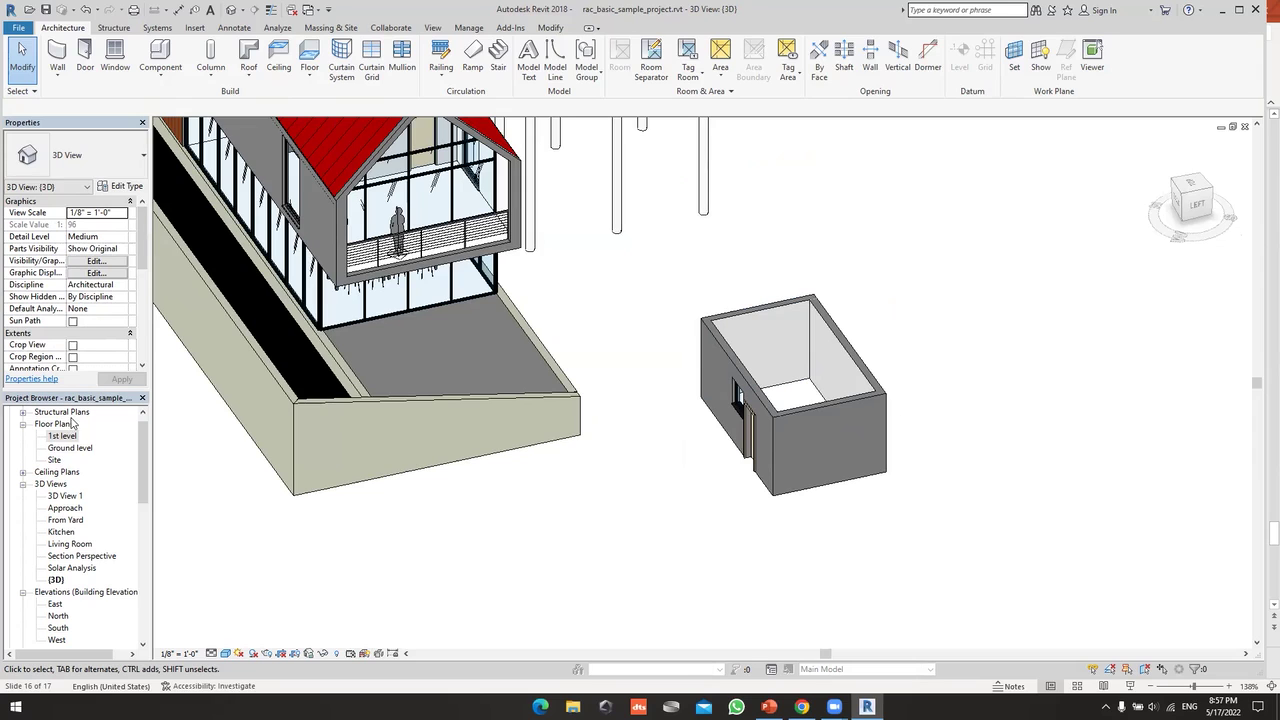
- On the Ground level plan, start a Compound Ceiling 3000 x 3000mm Grid ceiling in sketch mode
double_click(68, 449)
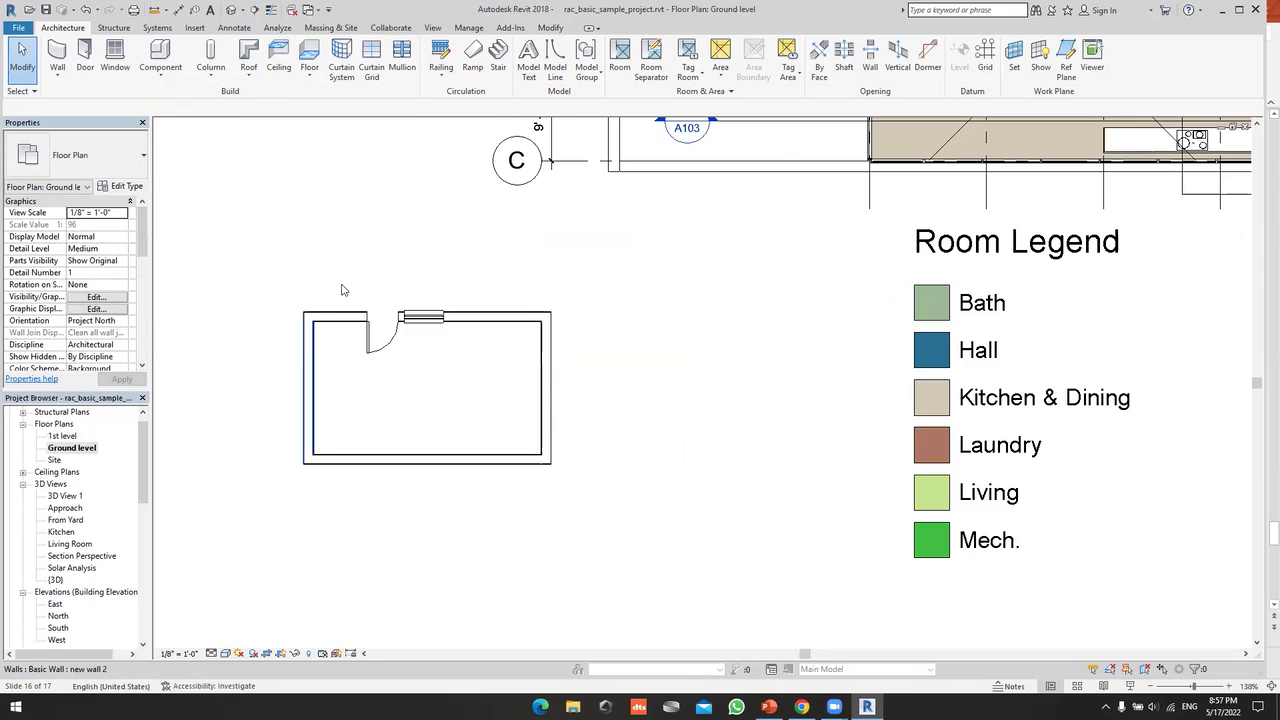
click(277, 70)
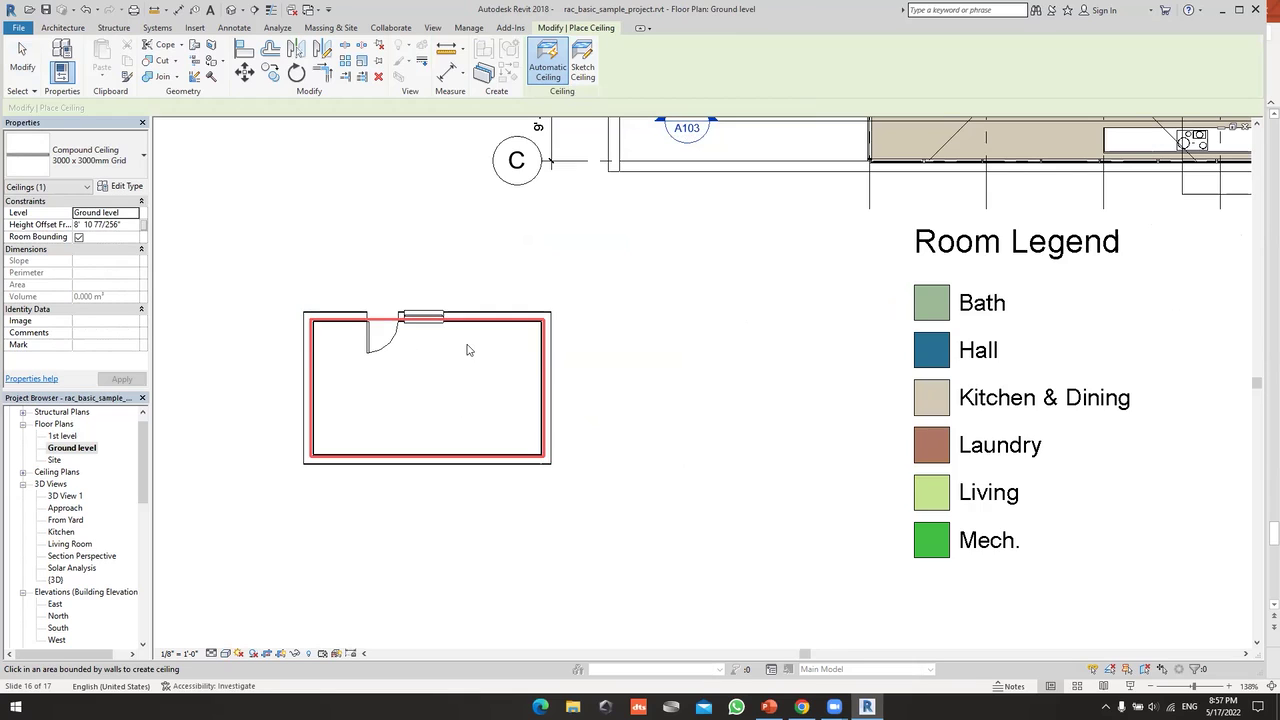
scroll(484, 376, down, 2)
scroll(547, 241, down, 2)
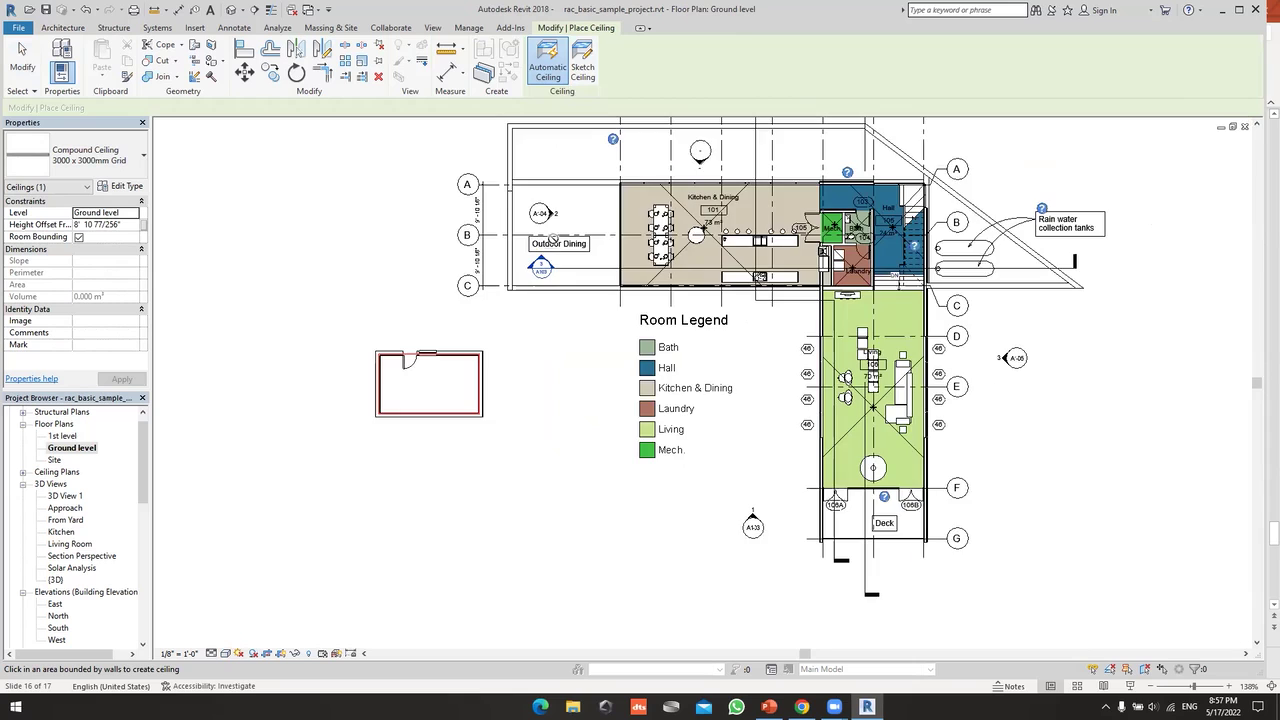
scroll(560, 230, down, 1)
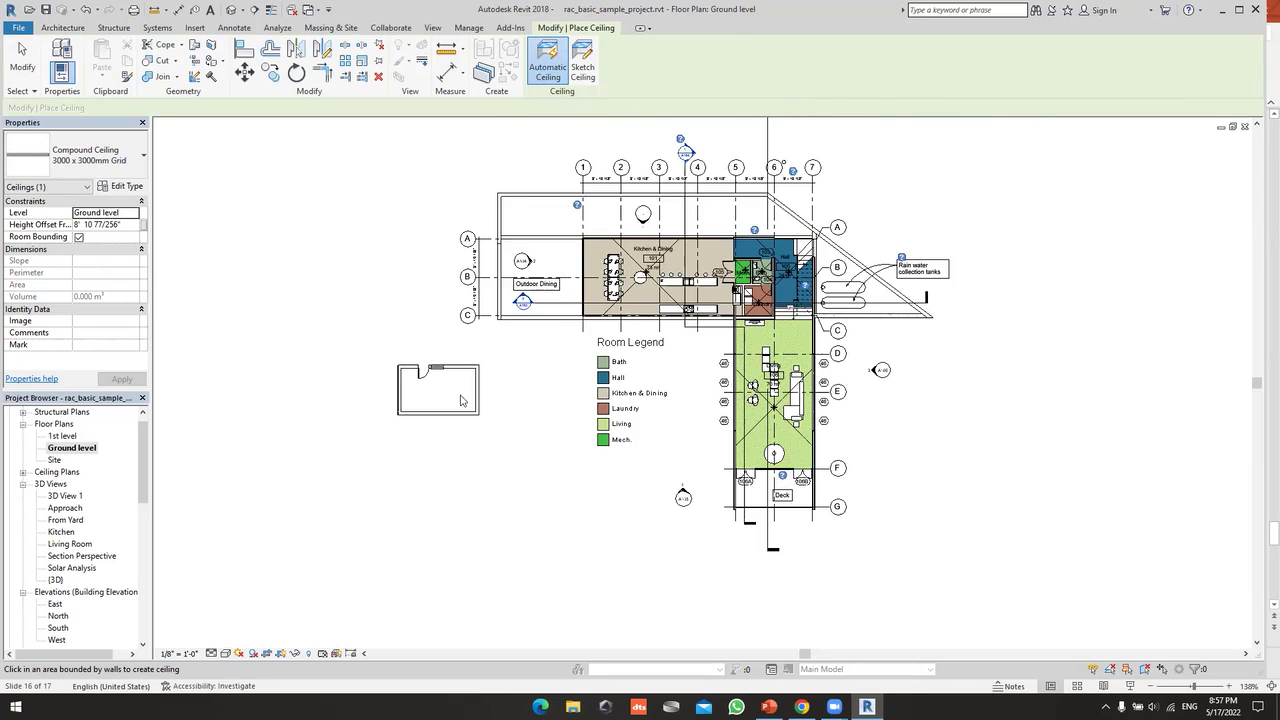
scroll(461, 396, up, 2)
click(583, 62)
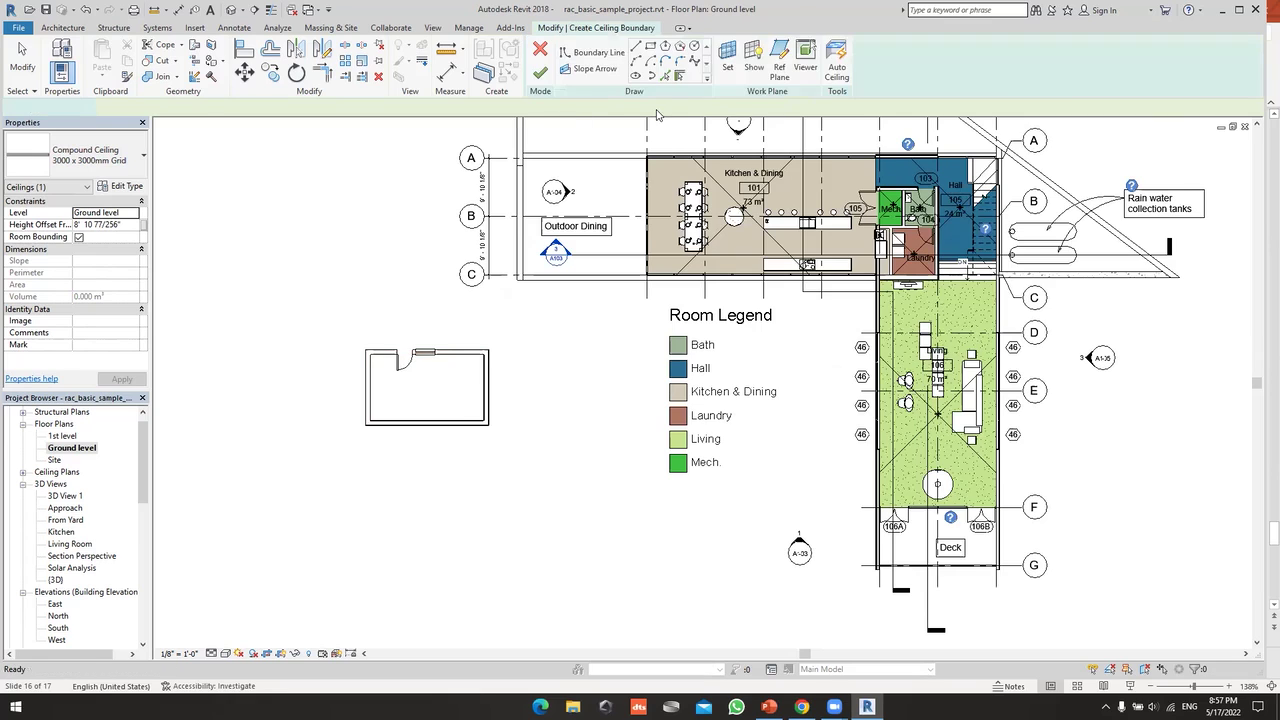
- Outline the ceiling along the outbuilding room's four inner walls and finish it
click(366, 352)
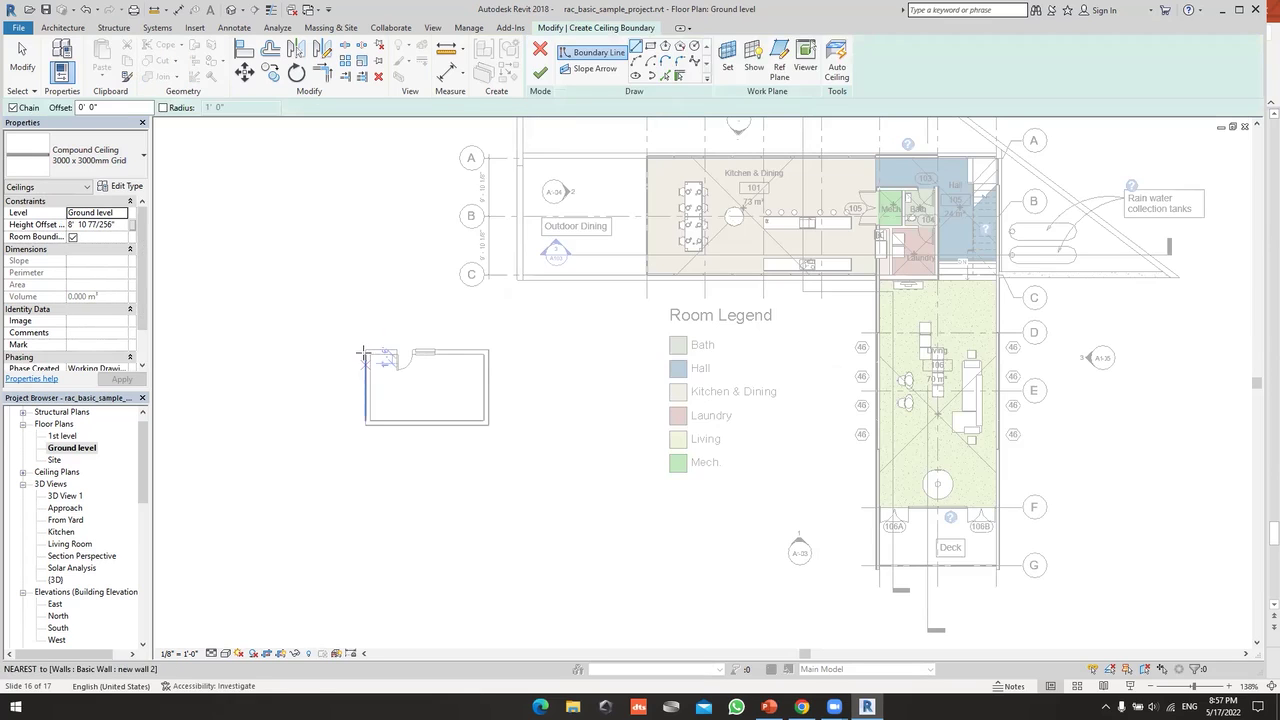
click(487, 351)
click(487, 424)
click(366, 424)
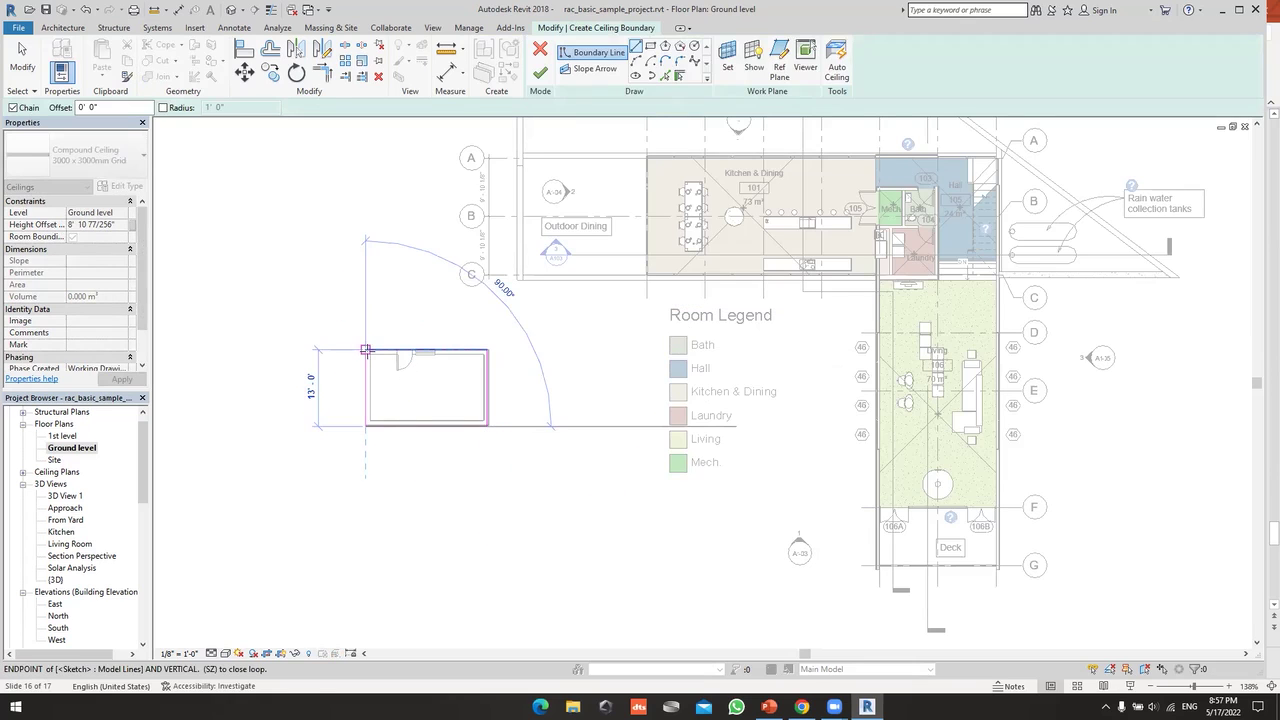
click(366, 351)
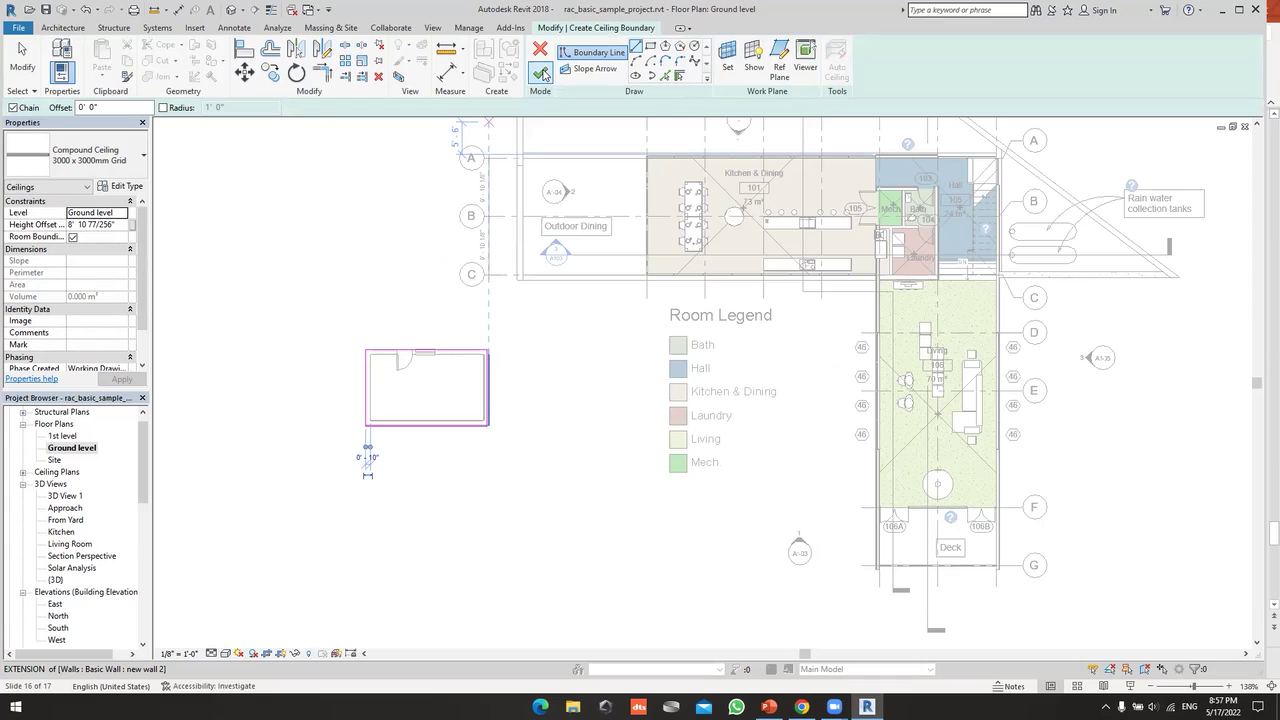
click(543, 75)
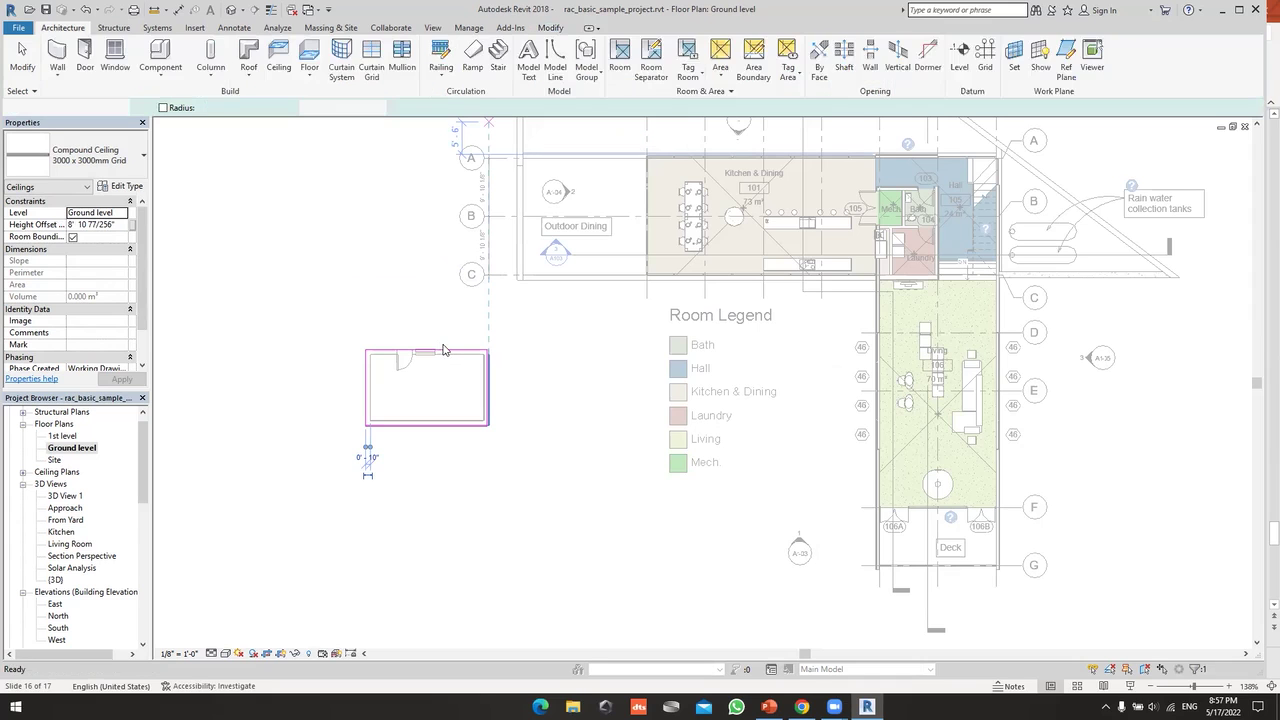
click(231, 9)
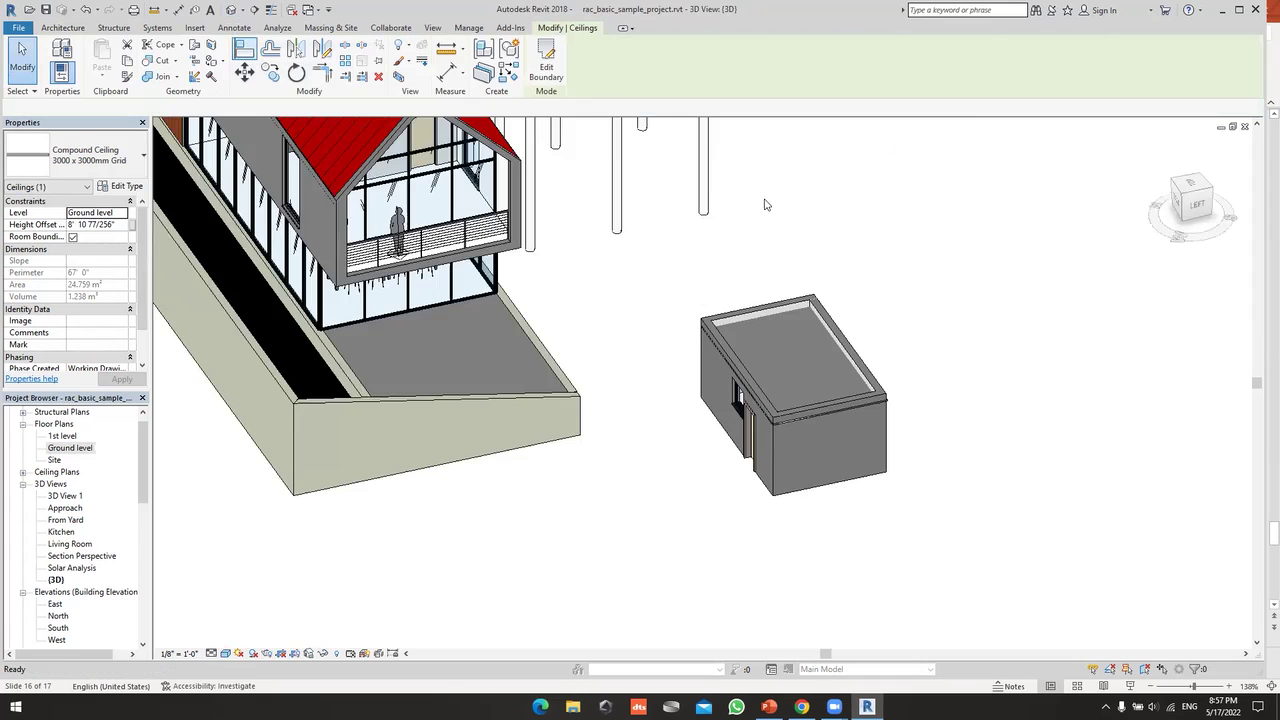
shift+middle_drag(840, 395, 658, 396)
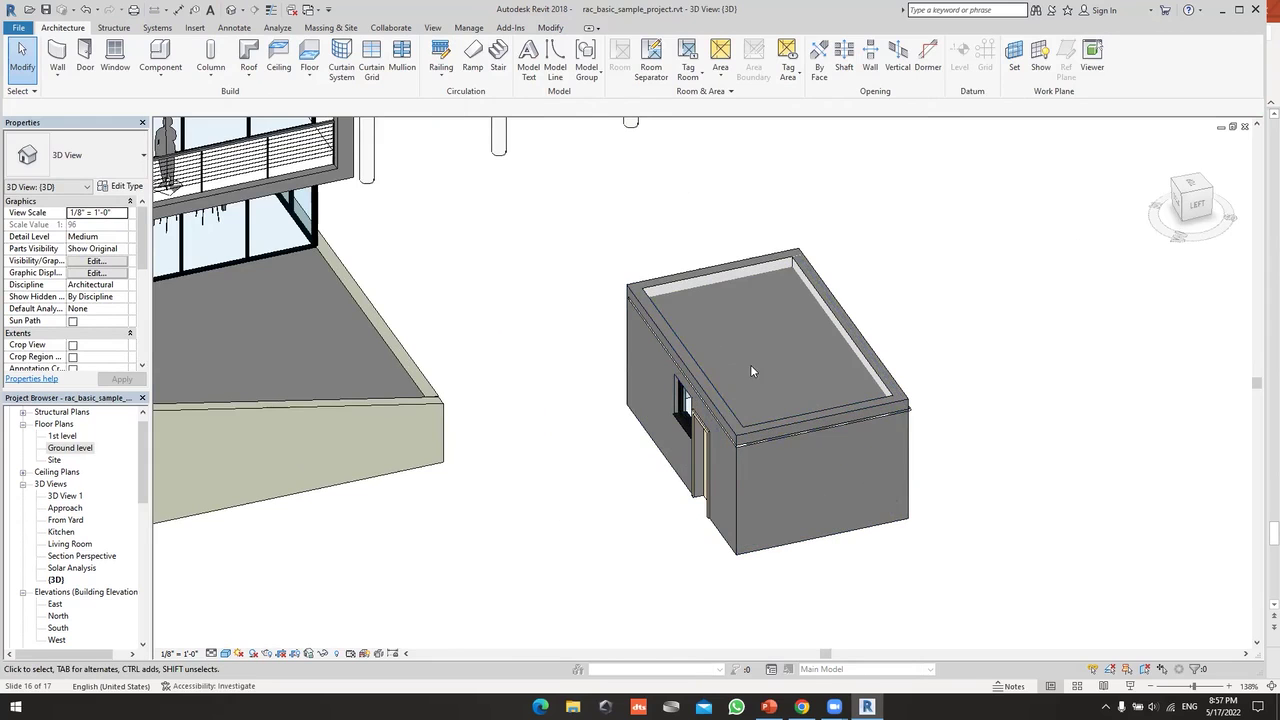
scroll(752, 371, down, 1)
scroll(752, 371, down, 1)
scroll(752, 377, down, 1)
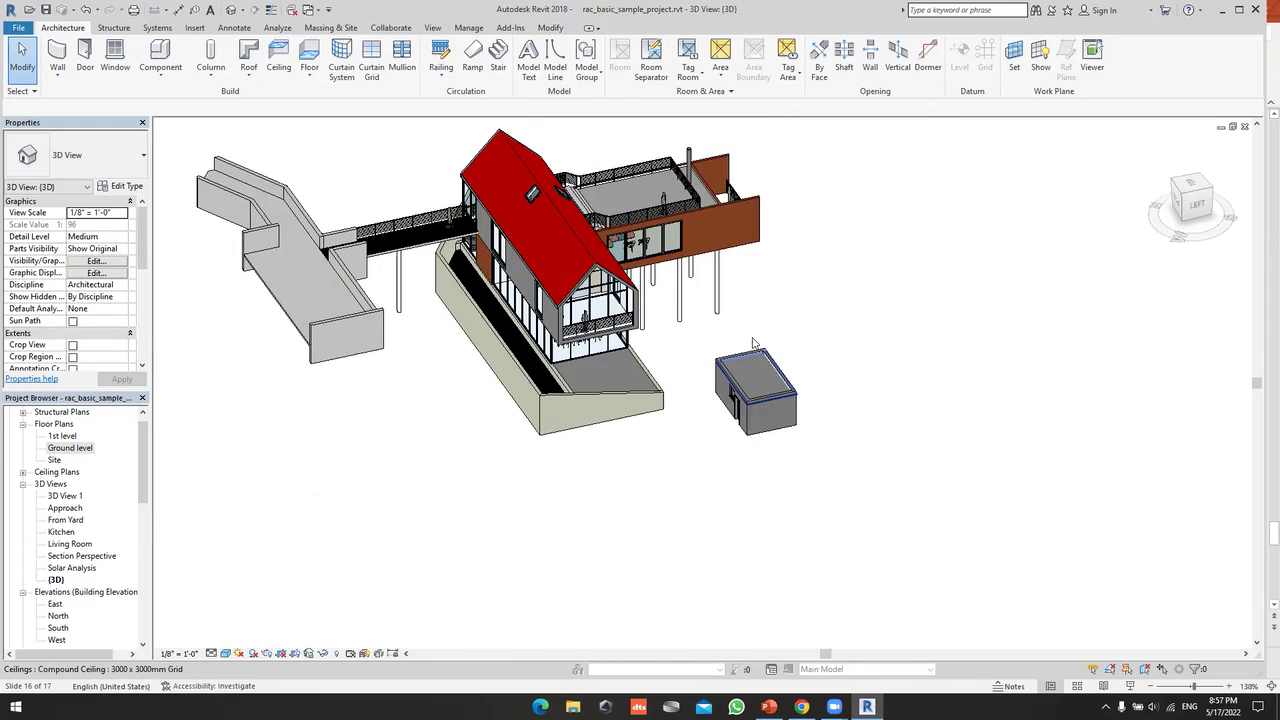
scroll(757, 350, up, 1)
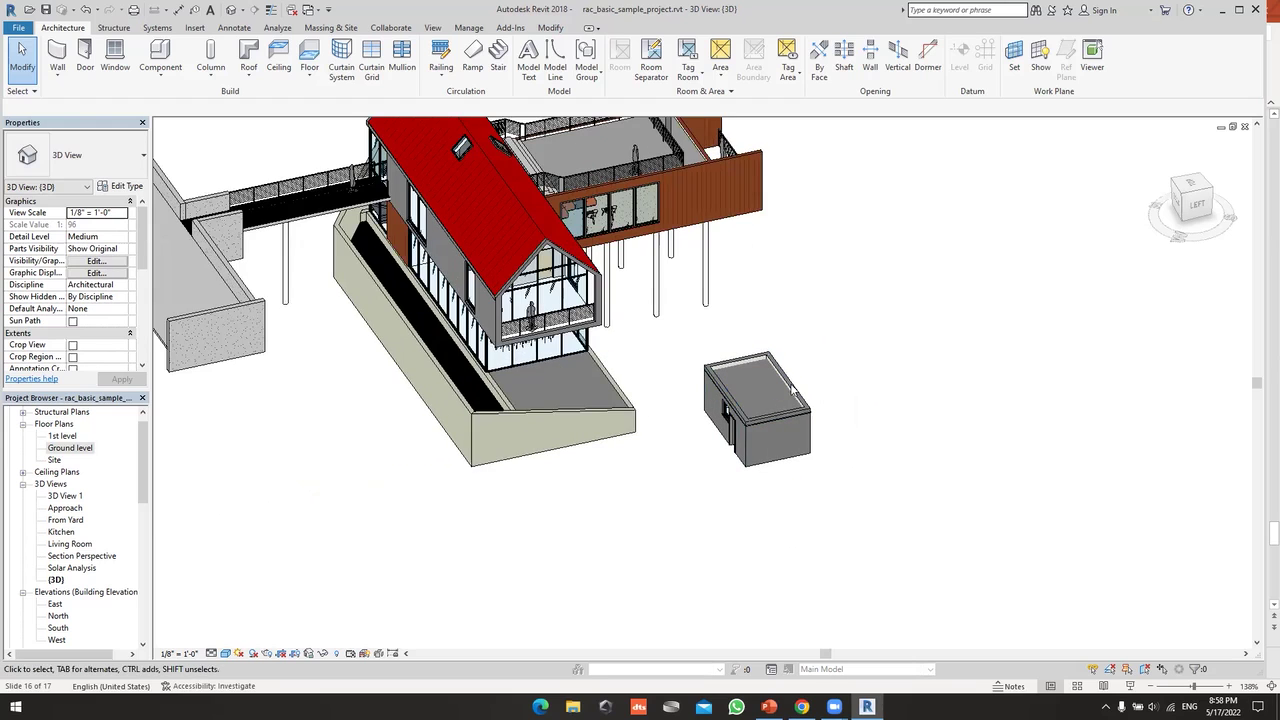
double_click(68, 448)
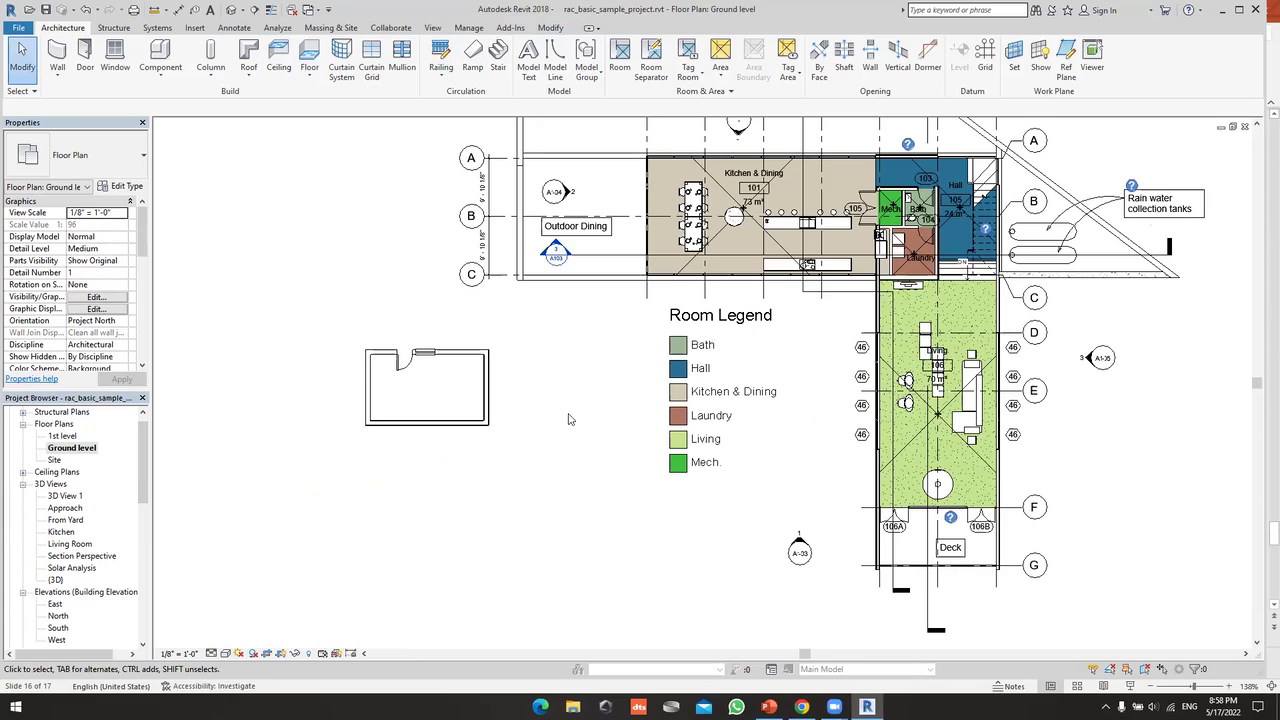
scroll(540, 419, down, 1)
scroll(524, 420, down, 1)
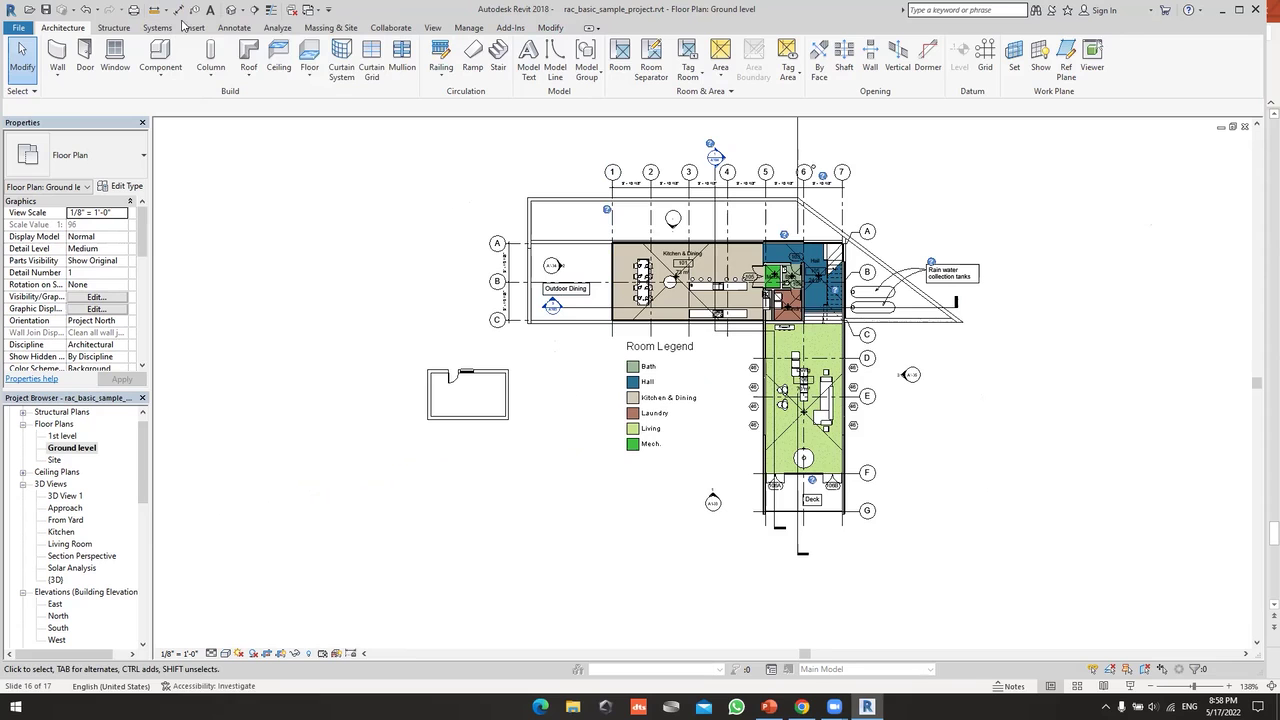
- Add aligned dimensions to the outbuilding: 12'-10" between top and bottom walls, 20'-10" between left and right walls
click(178, 11)
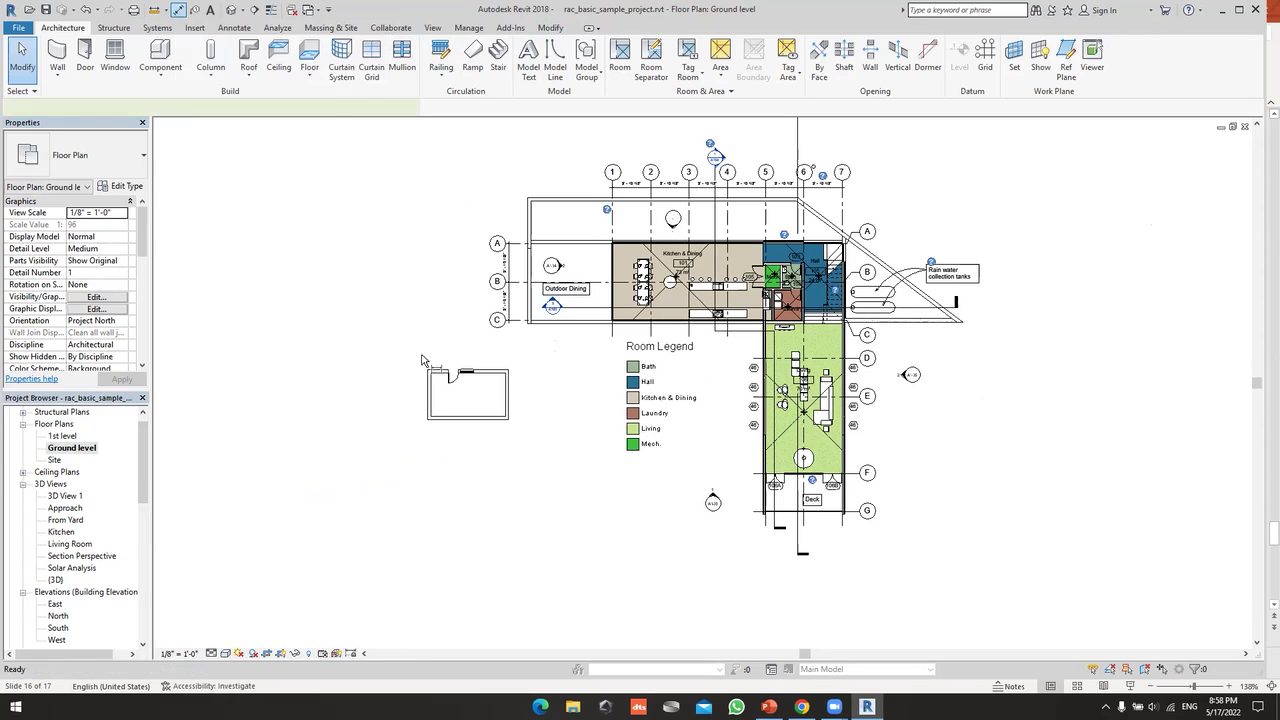
scroll(515, 397, up, 3)
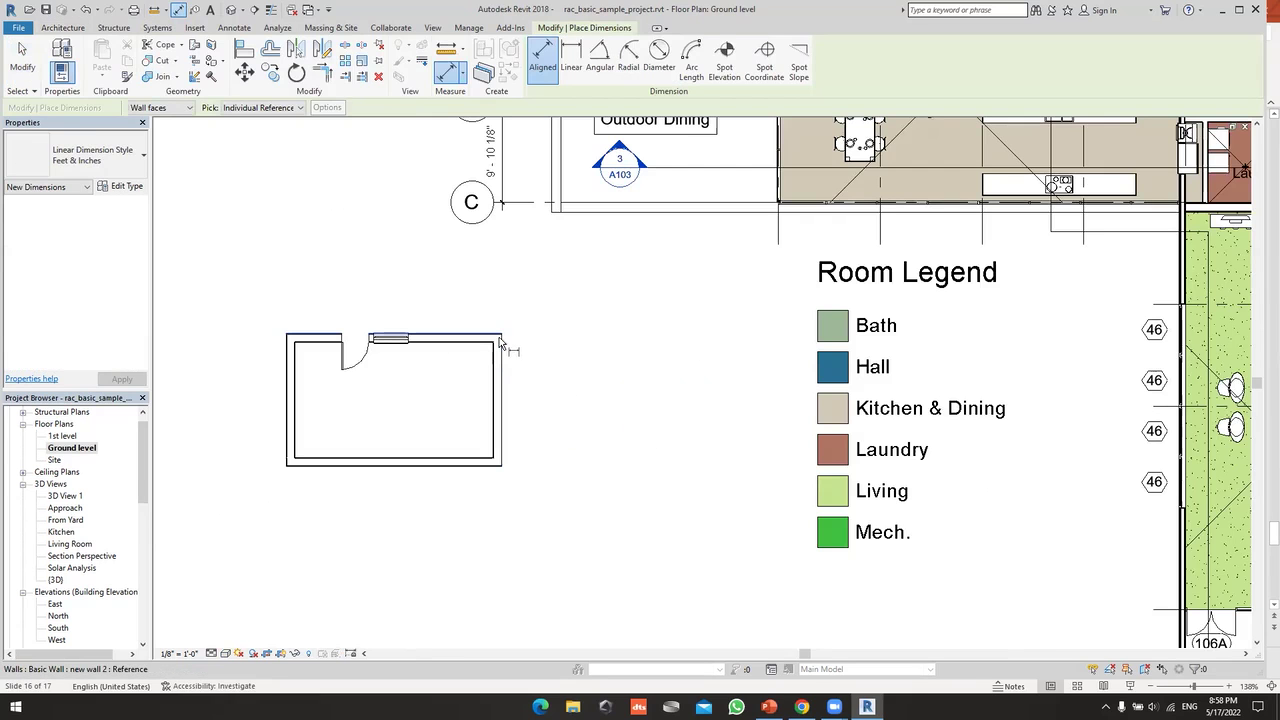
click(500, 346)
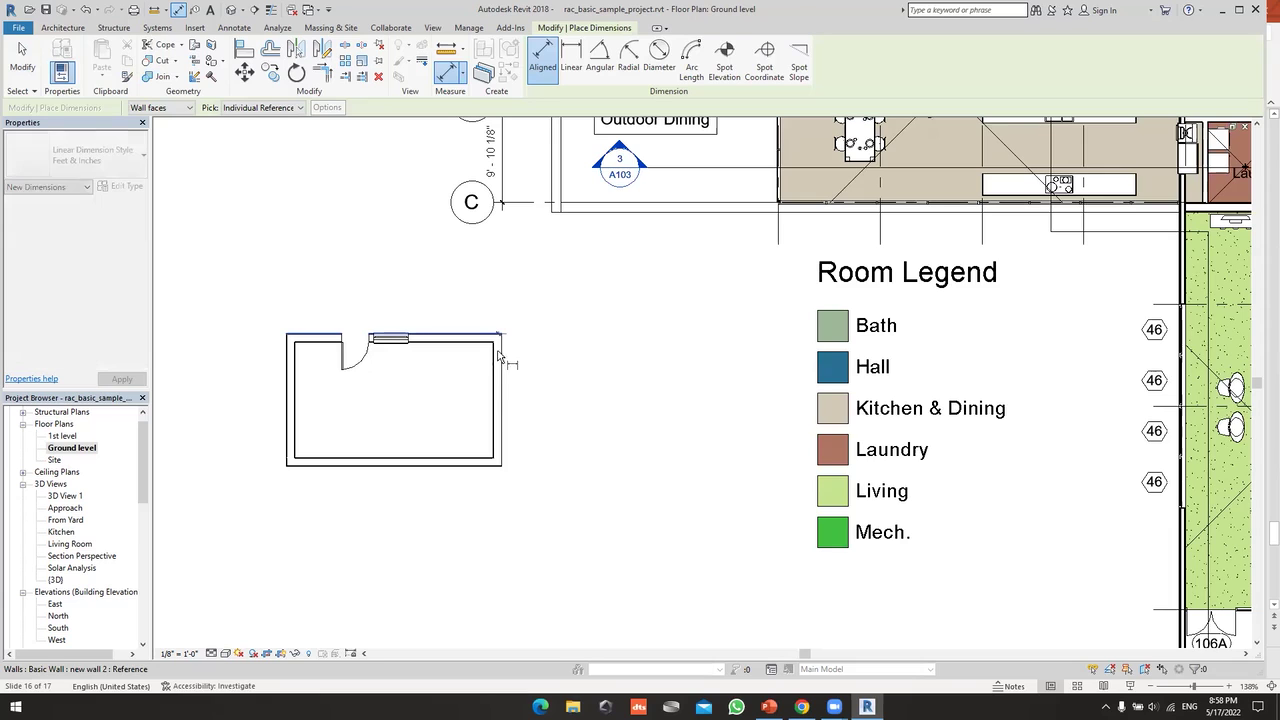
click(495, 466)
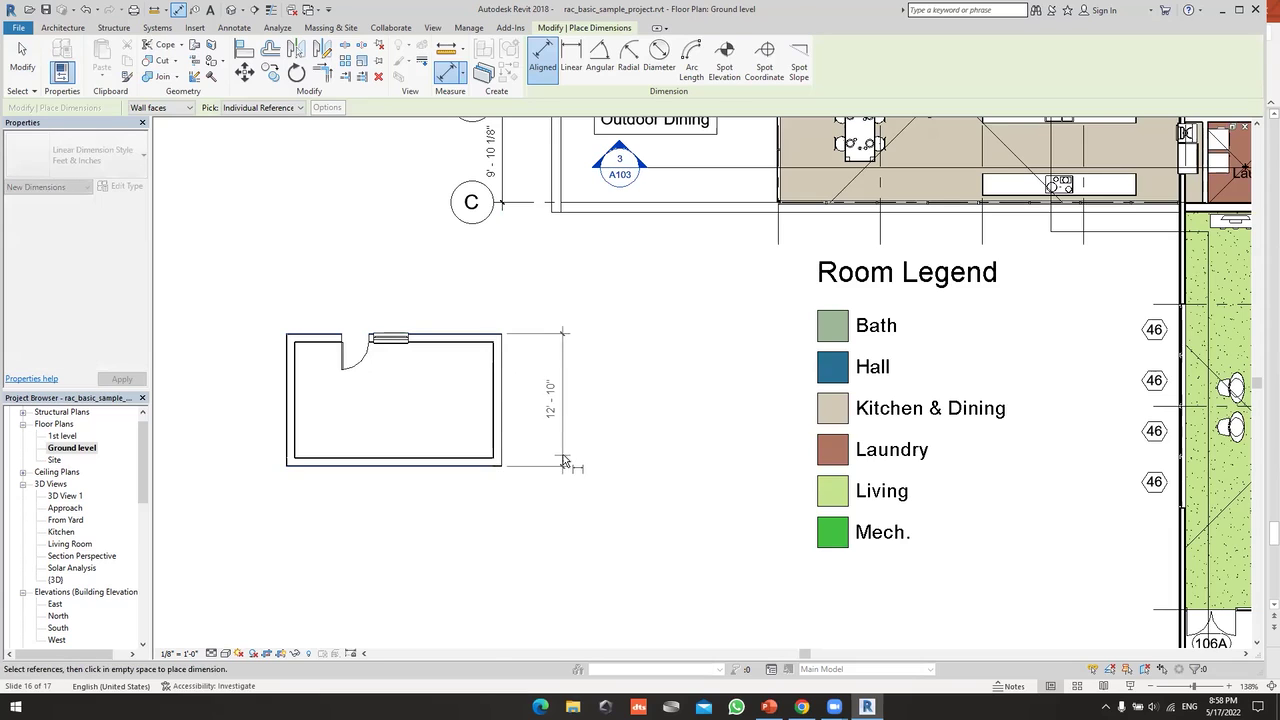
click(563, 462)
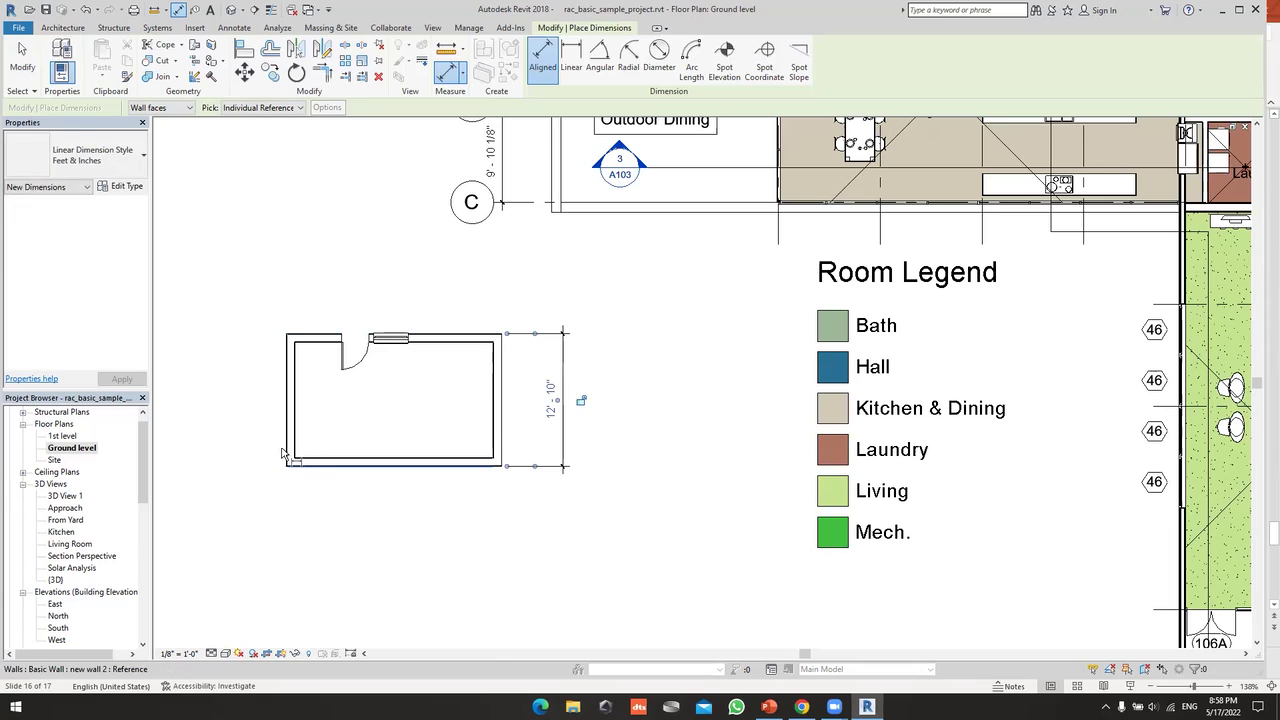
click(290, 449)
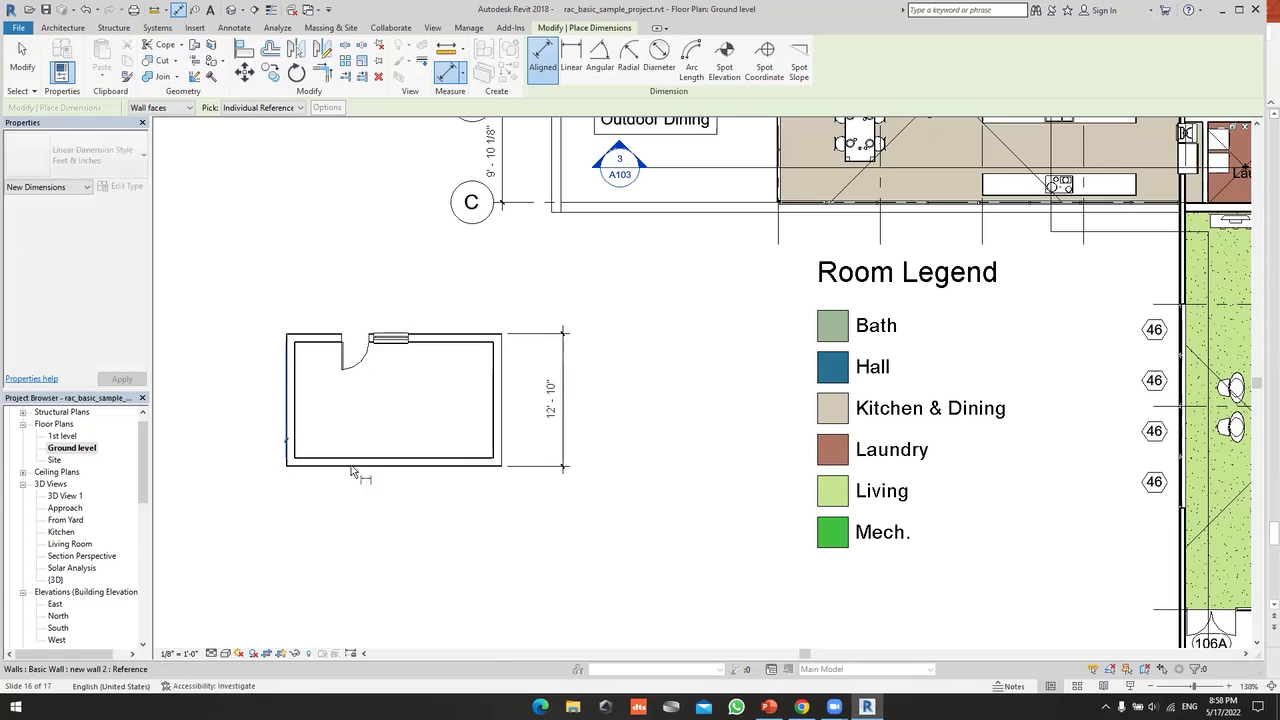
click(500, 437)
click(500, 480)
- Place an overall 59'-0 3/4" aligned dimension across gridlines 1 to 7 above the plan
scroll(407, 402, down, 3)
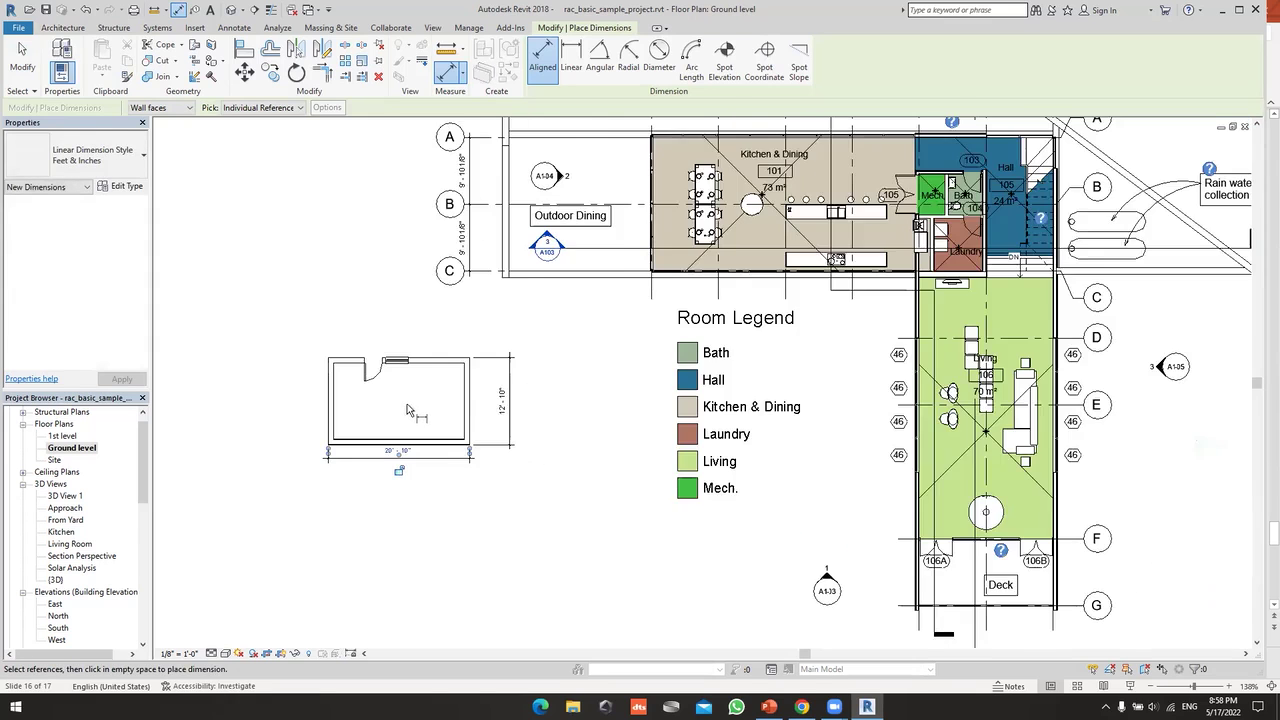
scroll(432, 330, down, 2)
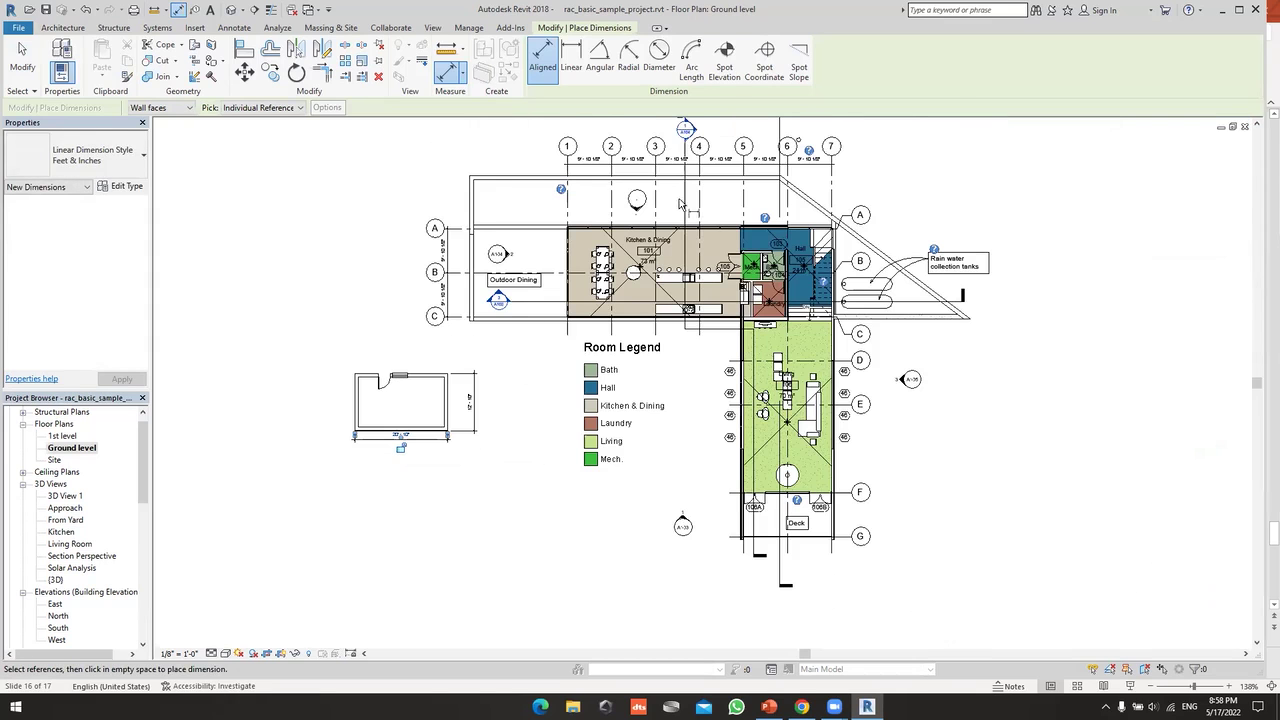
scroll(600, 230, down, 2)
scroll(625, 190, down, 1)
scroll(631, 177, up, 1)
scroll(631, 190, up, 3)
scroll(630, 198, up, 2)
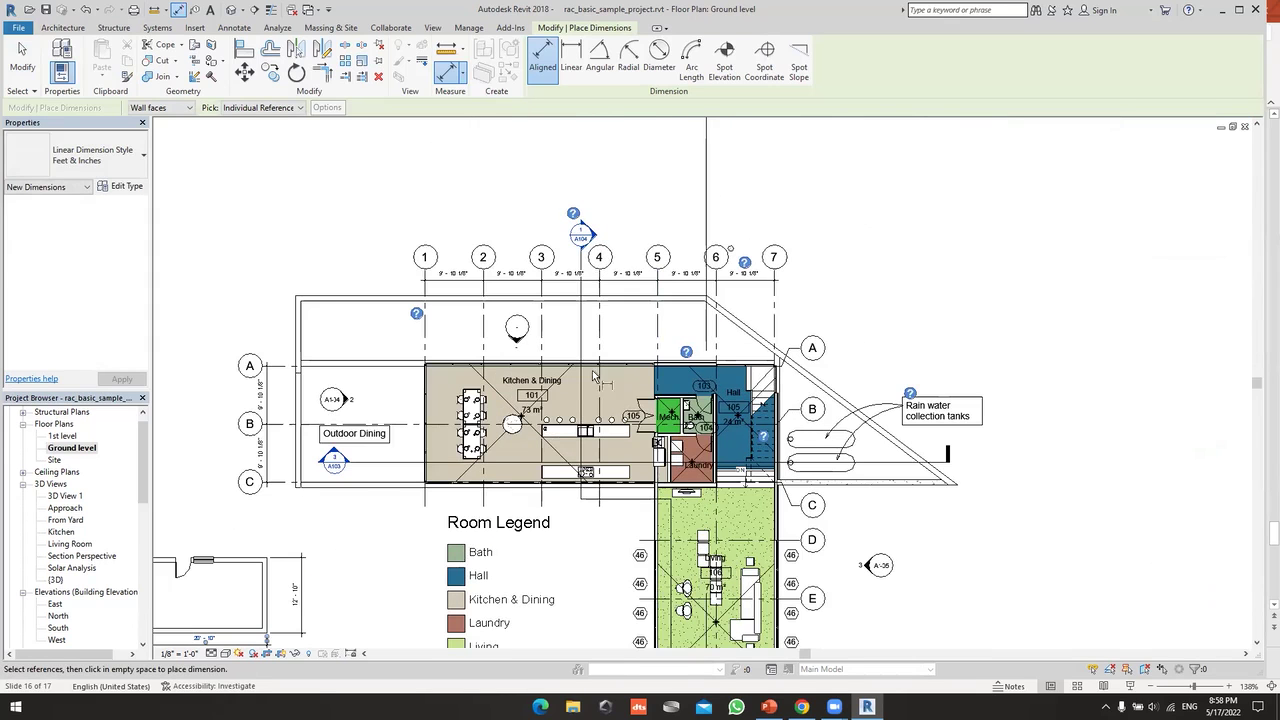
scroll(632, 226, down, 2)
scroll(733, 368, up, 1)
scroll(730, 362, up, 1)
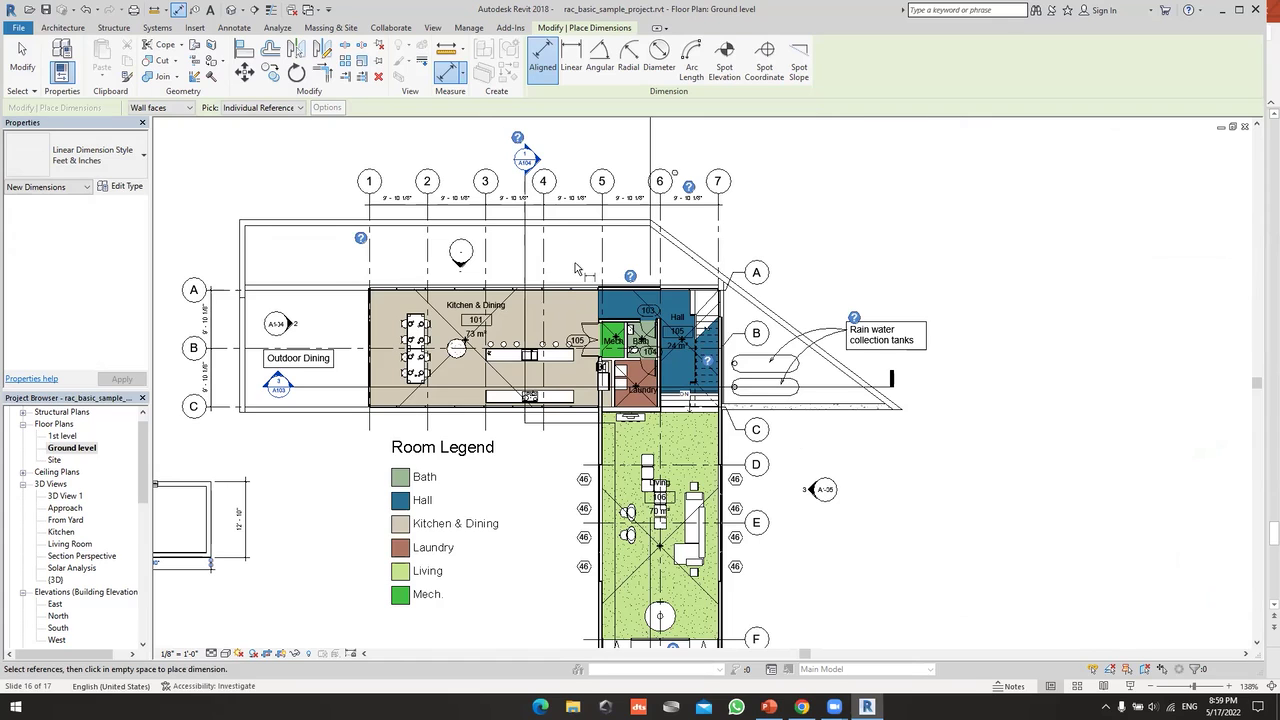
scroll(571, 312, down, 1)
scroll(452, 290, down, 1)
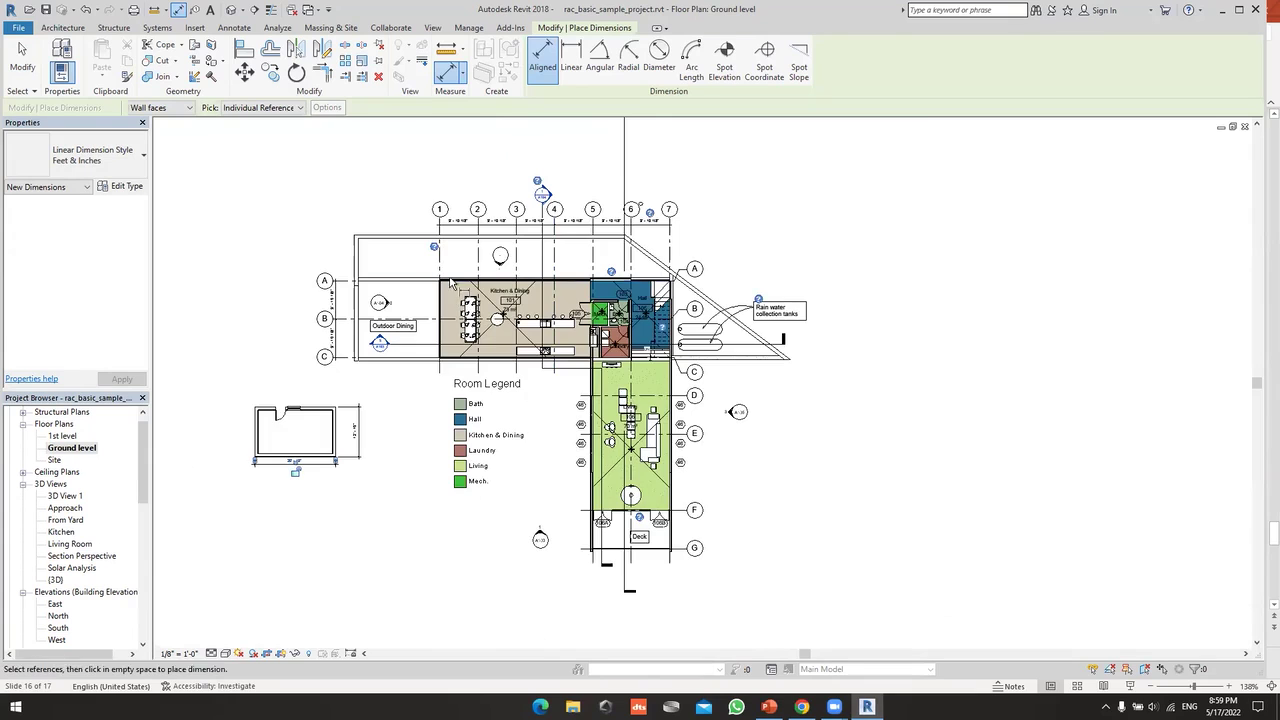
scroll(451, 280, up, 1)
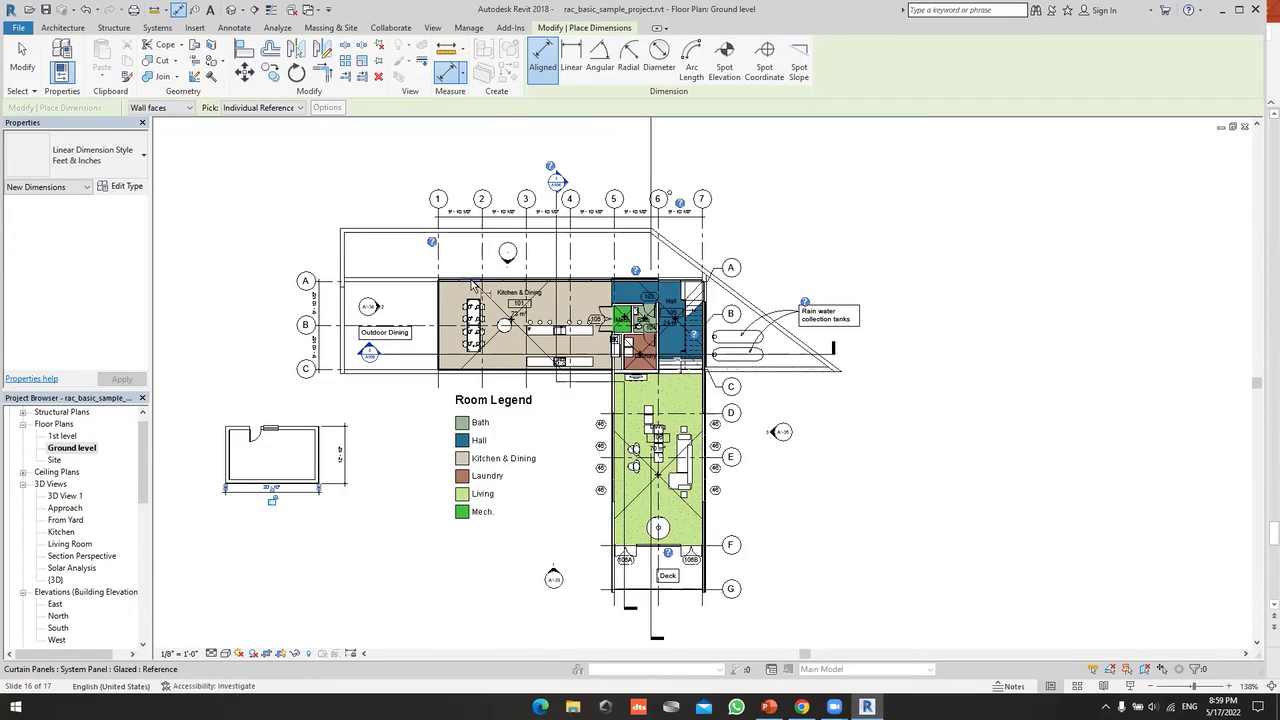
scroll(470, 285, up, 2)
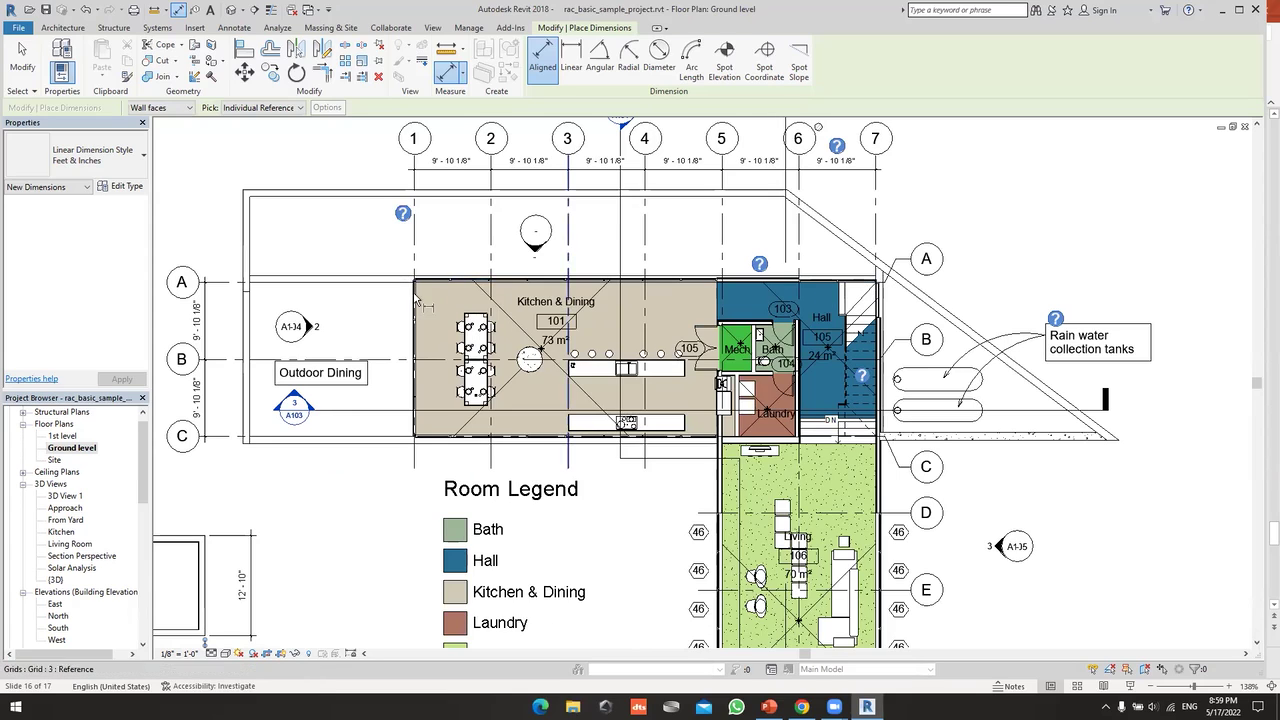
click(874, 312)
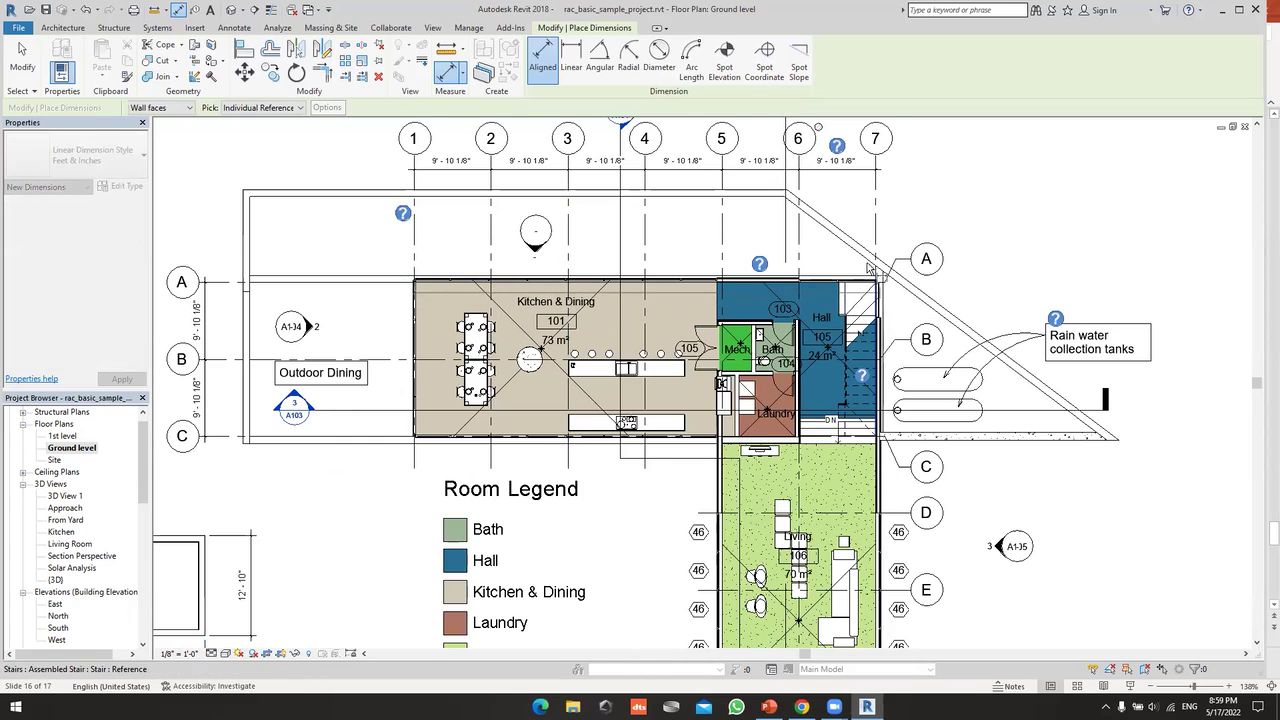
scroll(870, 268, up, 1)
scroll(870, 268, up, 2)
scroll(910, 160, down, 2)
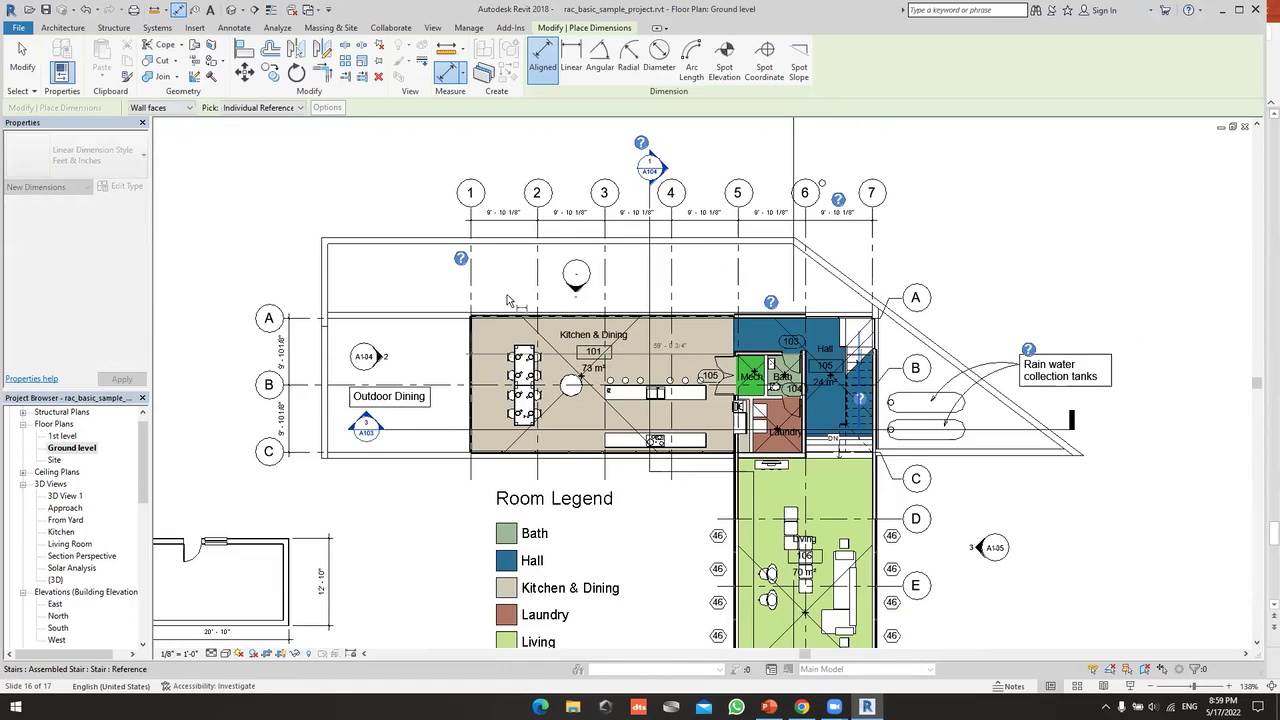
click(607, 341)
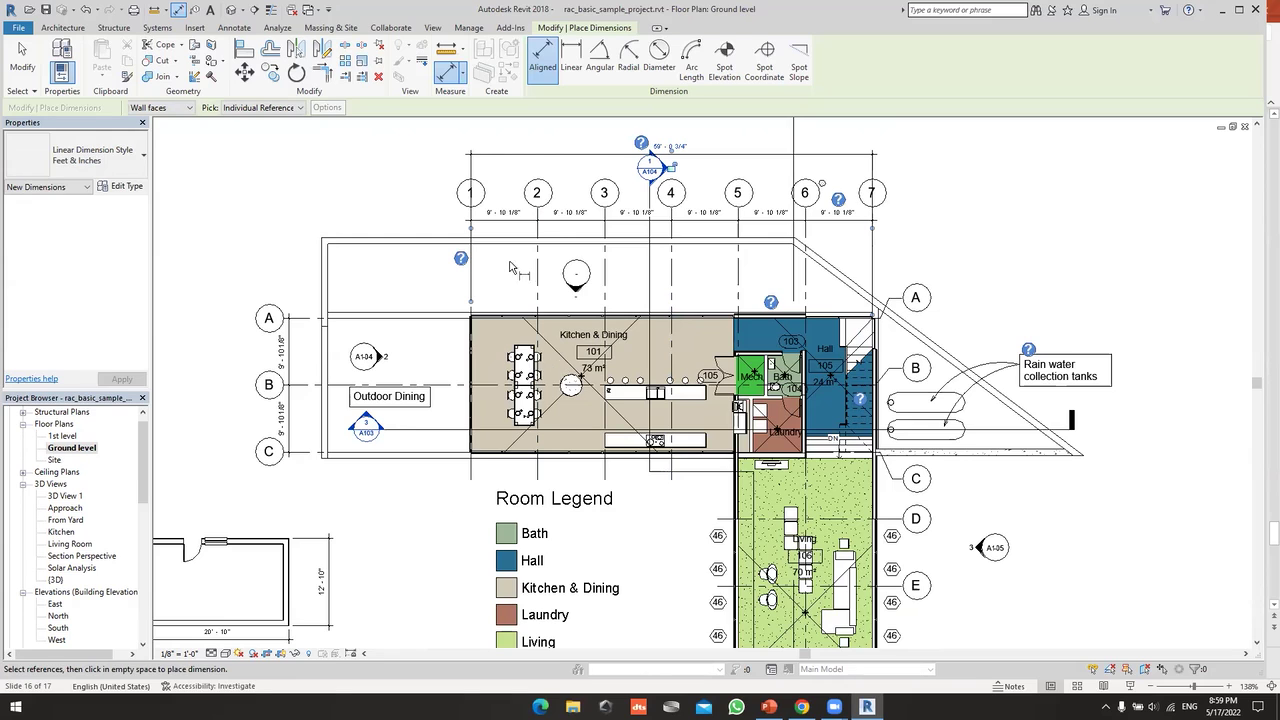
- Cycle to another reference point on the pile cap, then finish dimensioning with Modify
scroll(520, 271, down, 3)
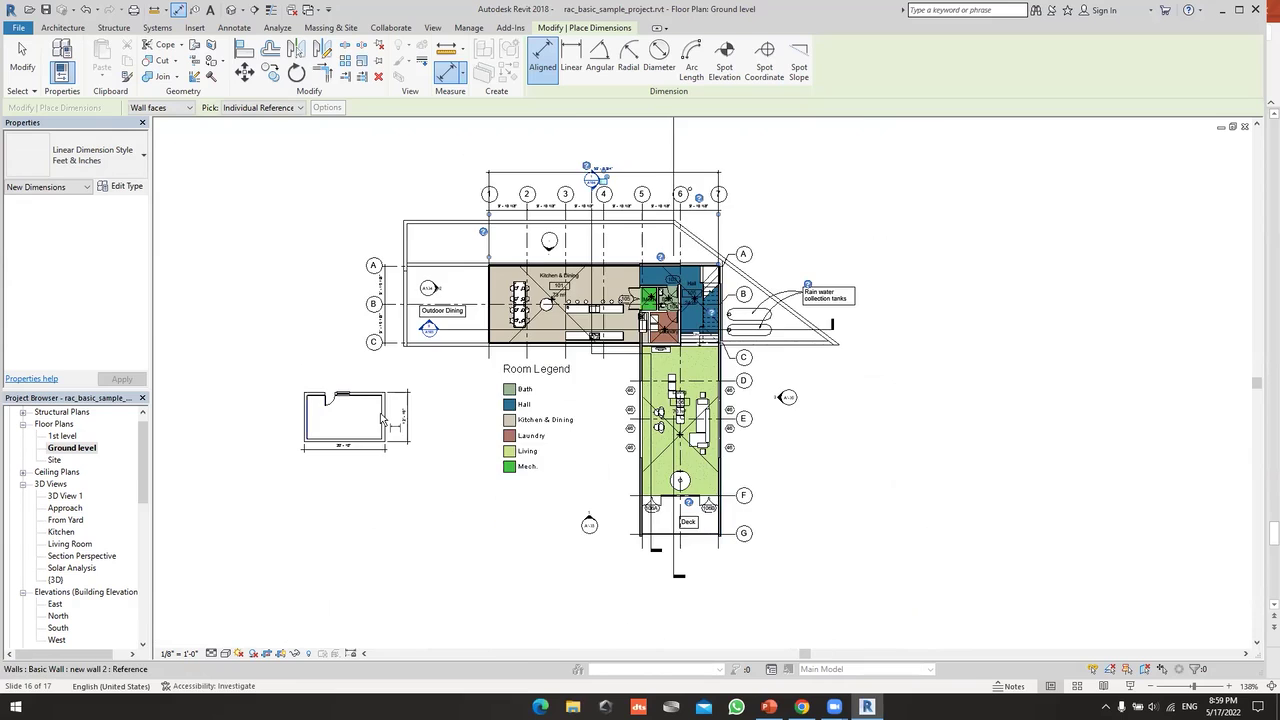
scroll(308, 405, up, 2)
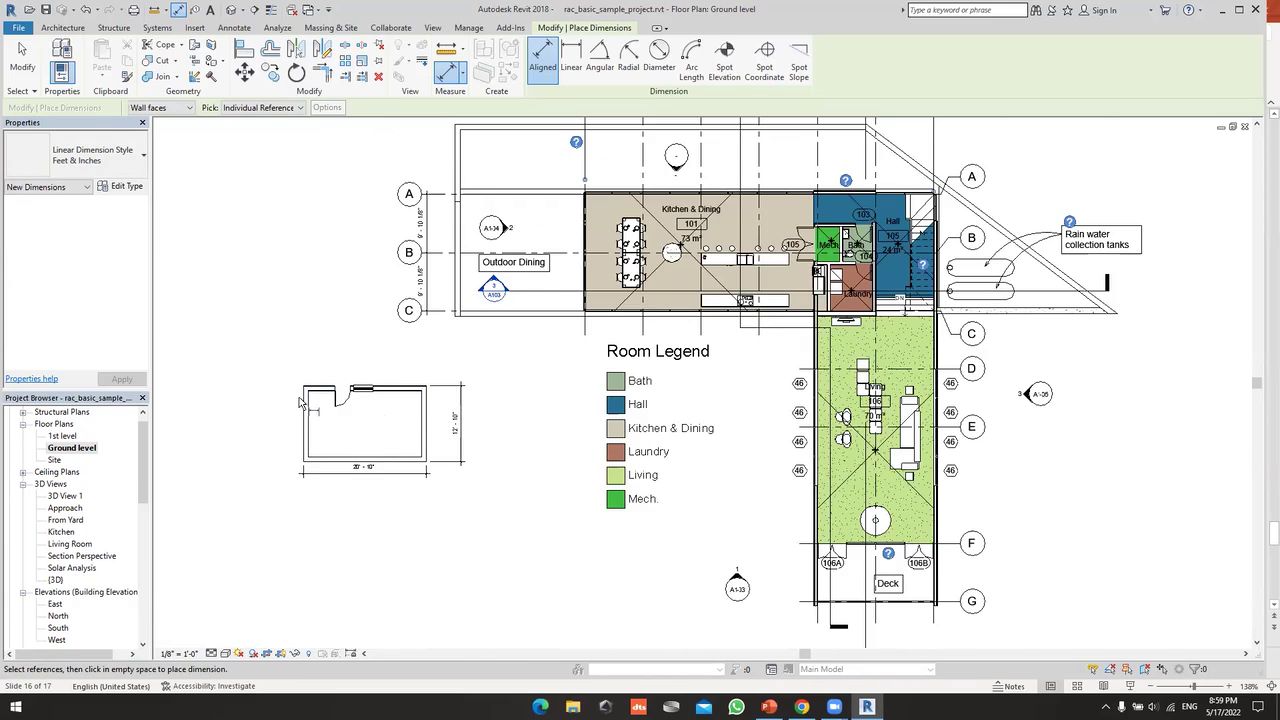
scroll(338, 430, up, 2)
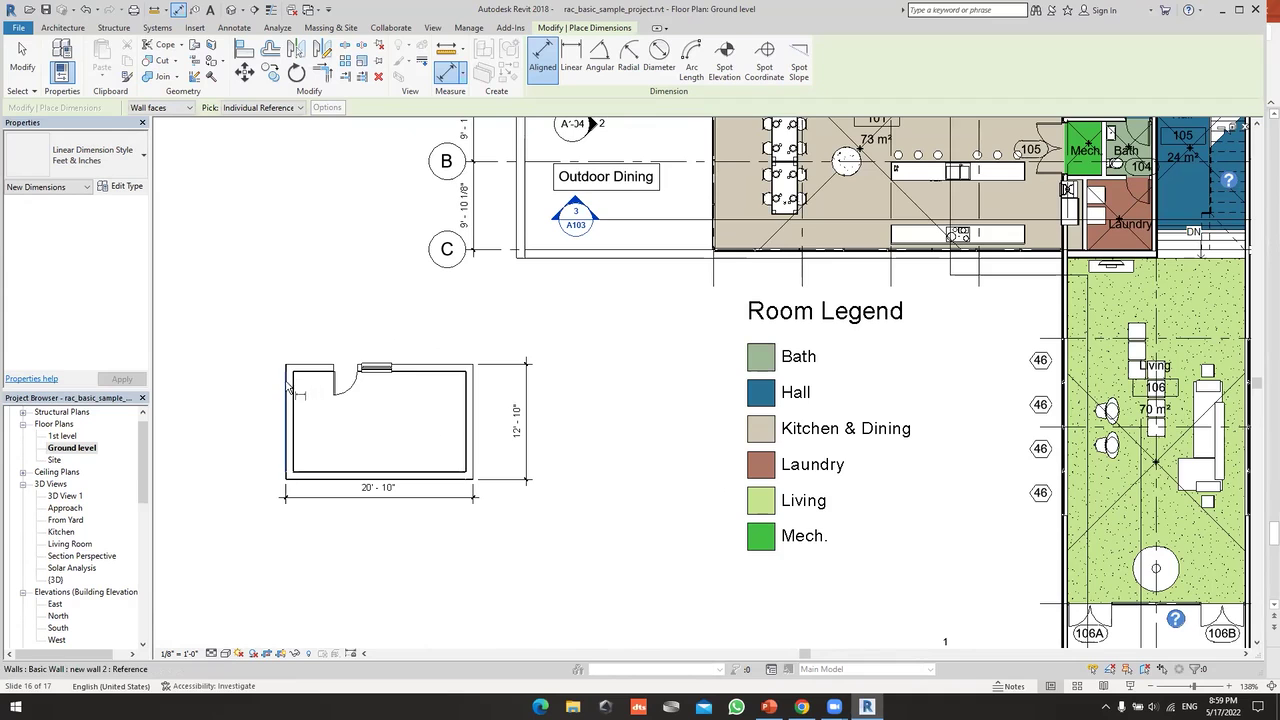
scroll(403, 293, down, 1)
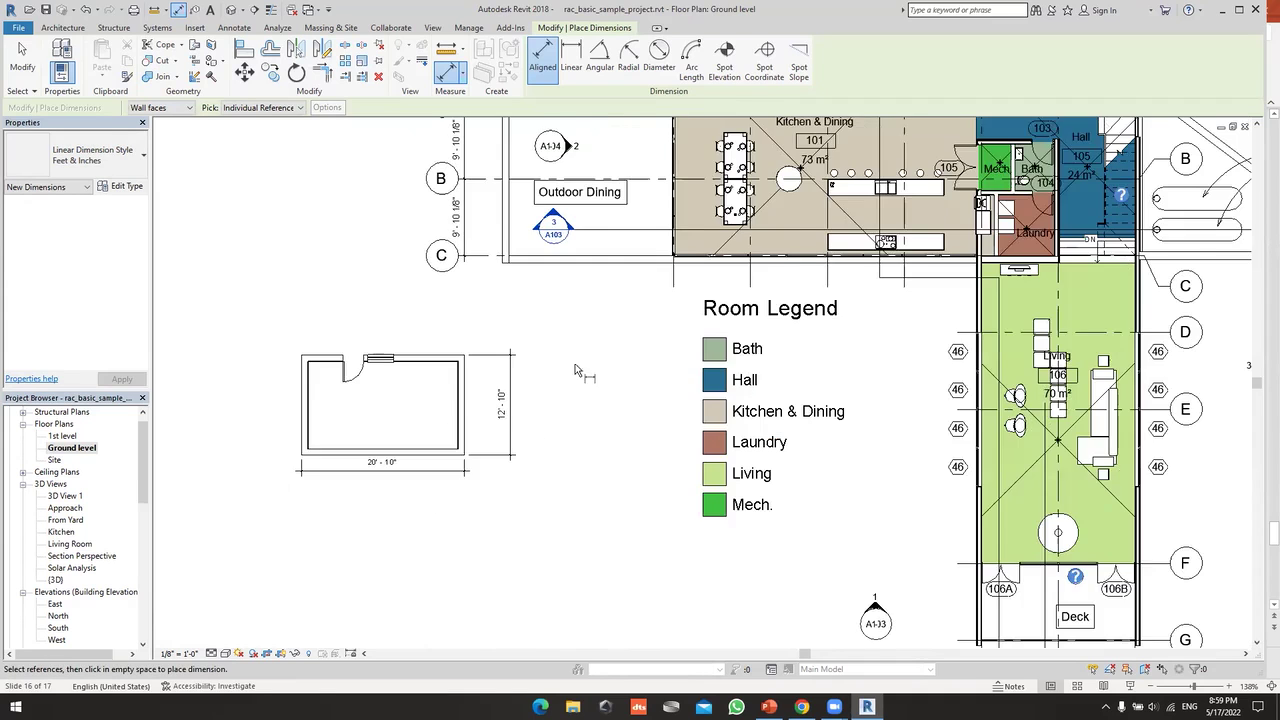
scroll(420, 330, down, 1)
scroll(435, 378, down, 1)
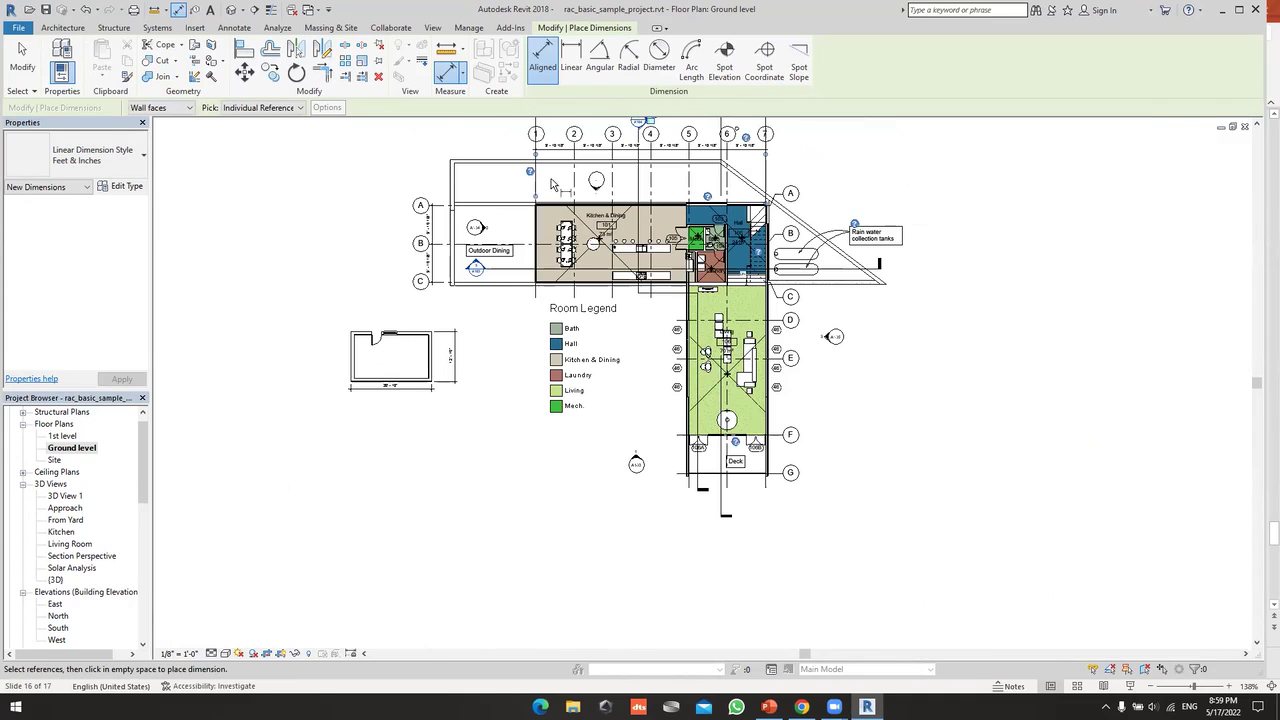
scroll(576, 160, down, 1)
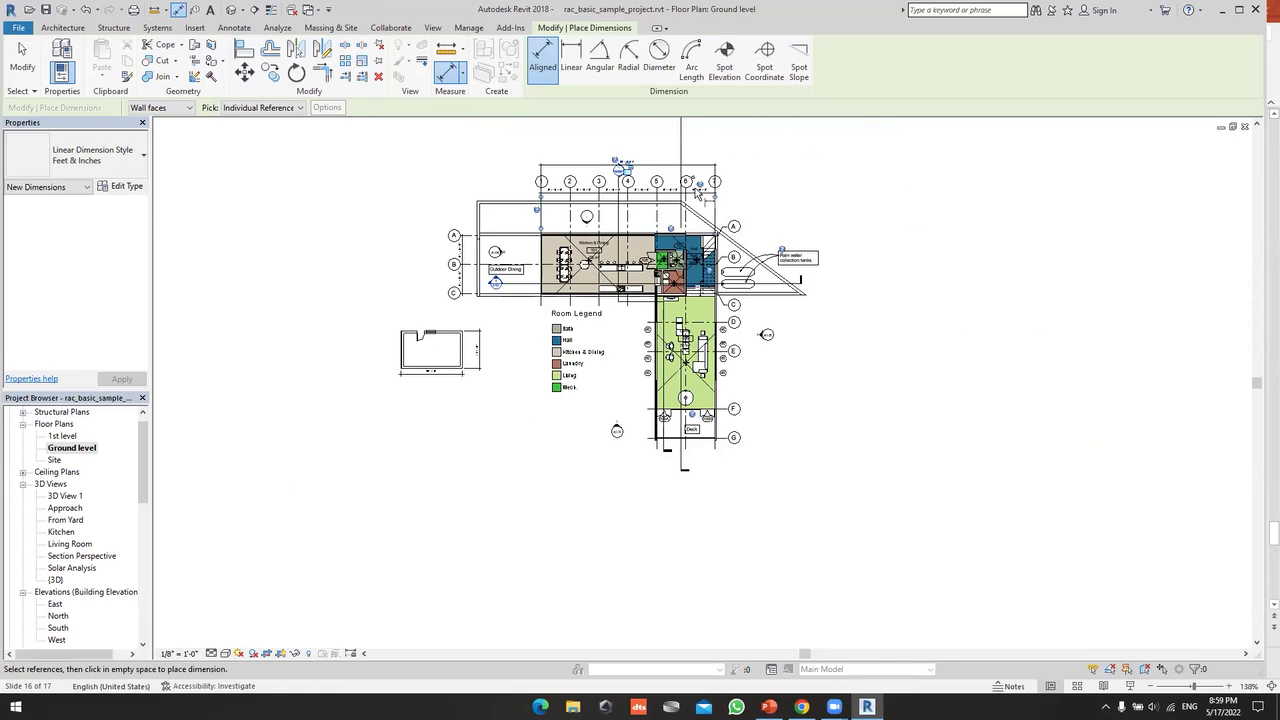
key(Tab)
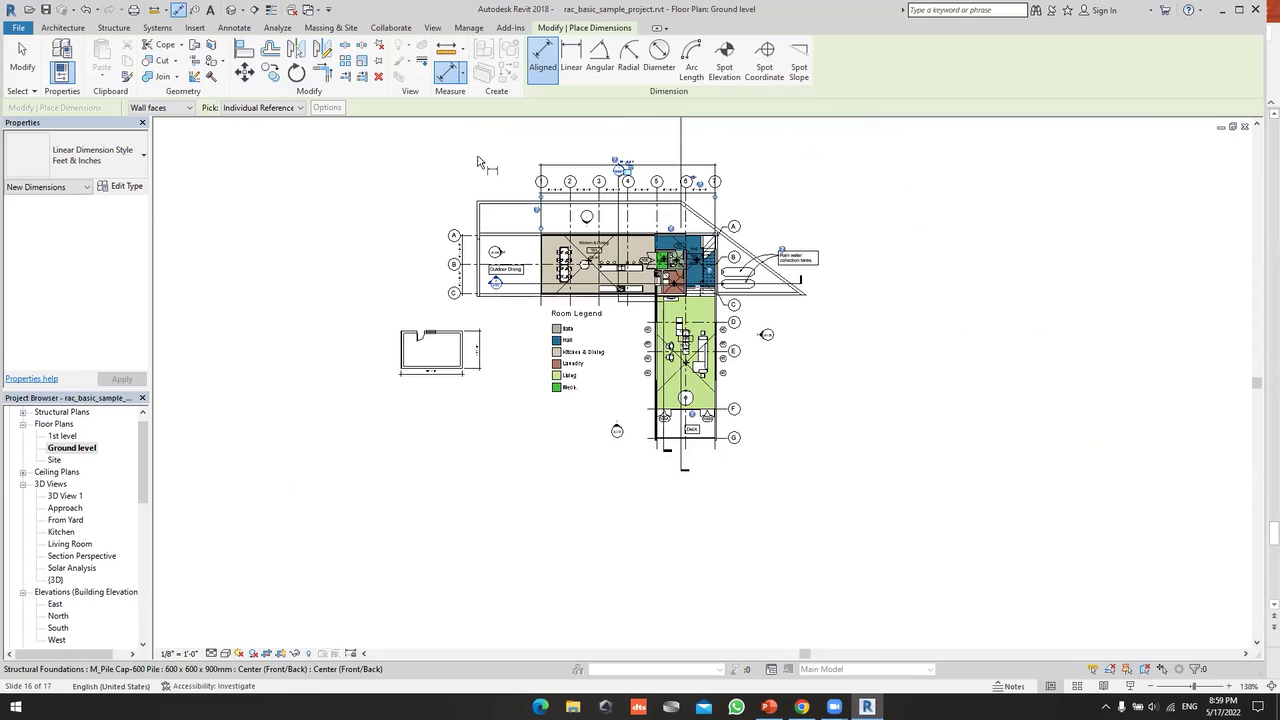
click(32, 58)
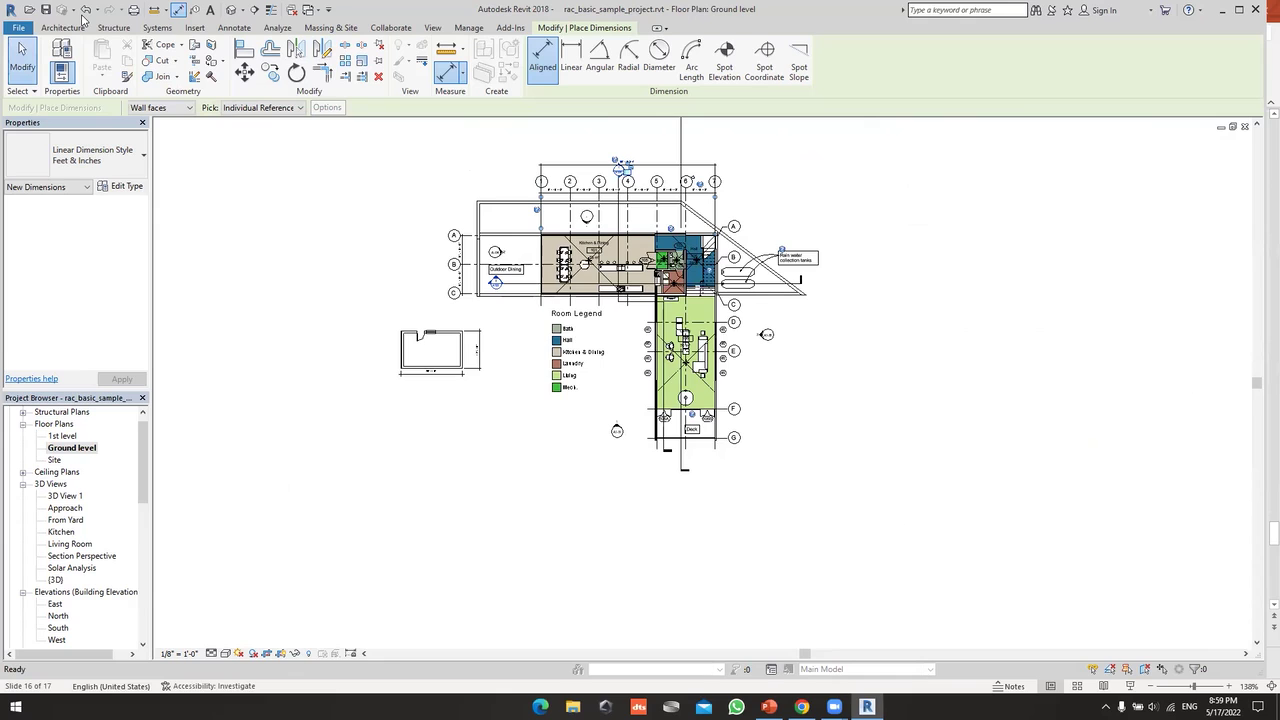
- End the dimension command and bring up the Free House Plans web page in Chrome
key(Escape)
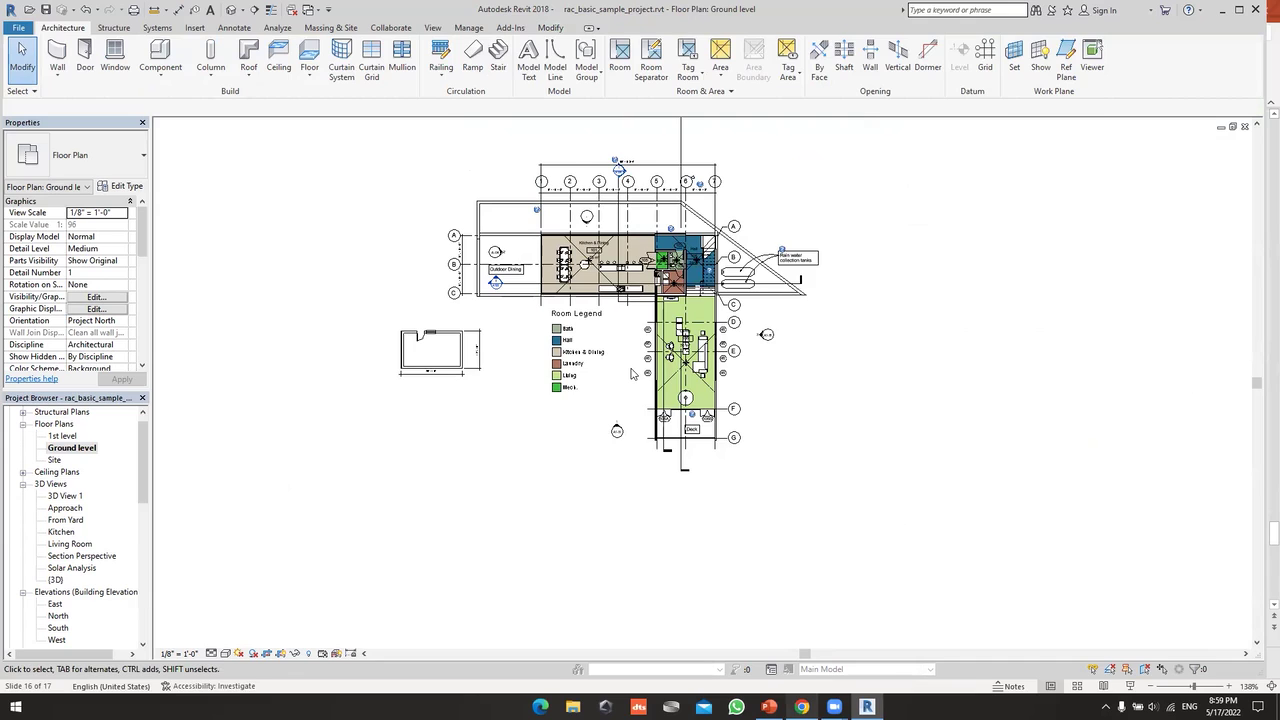
mouse_move(801, 707)
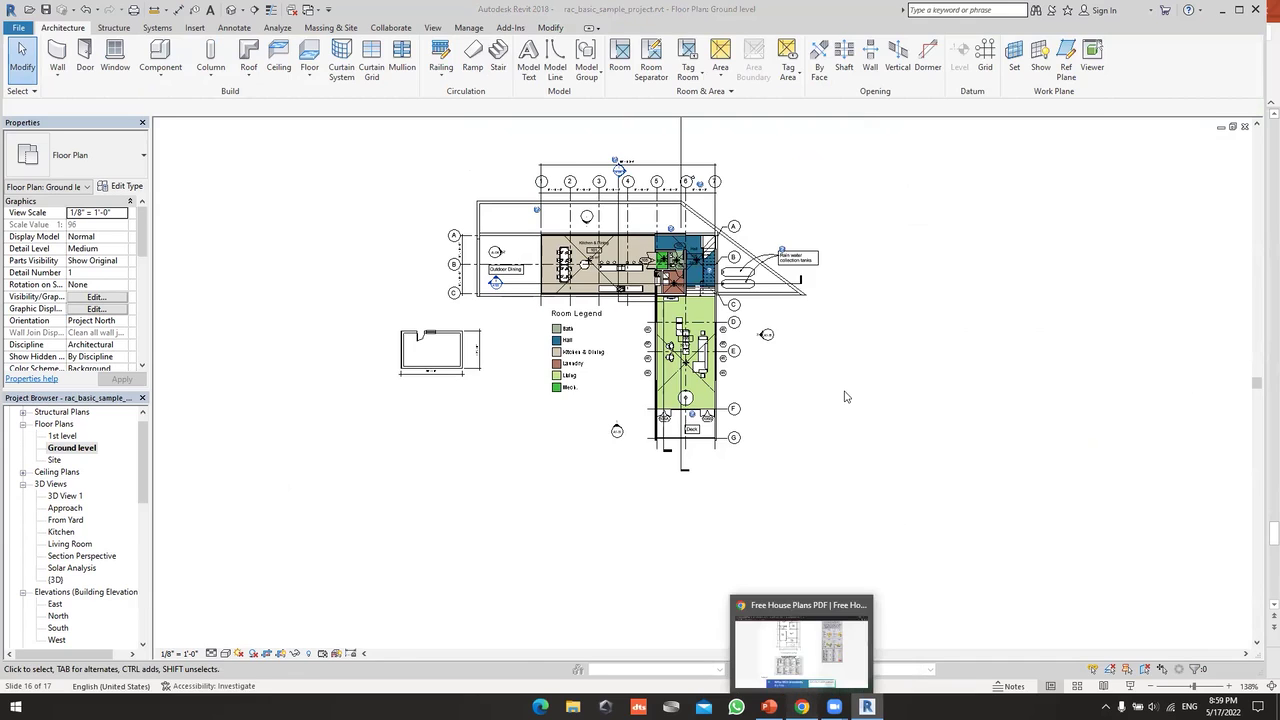
click(800, 645)
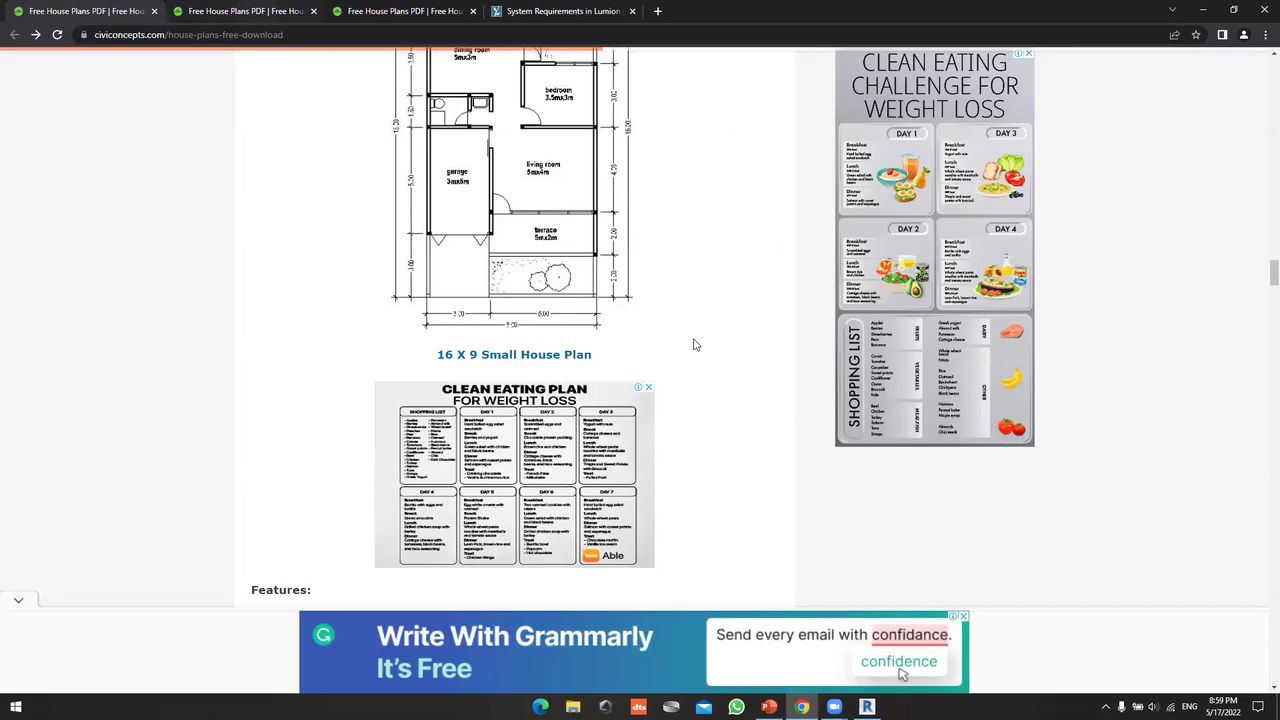
- Browse the Civiconcepts free house plans and return to the page title
scroll(696, 344, up, 20)
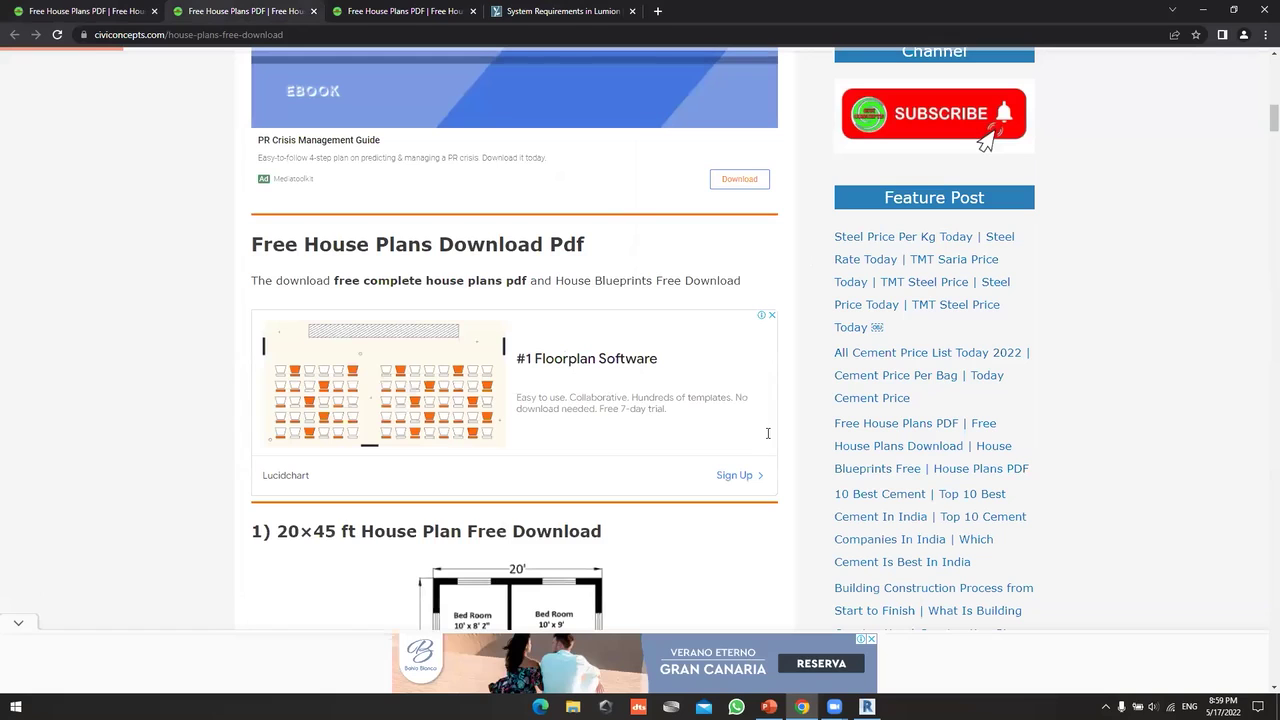
scroll(786, 430, down, 6)
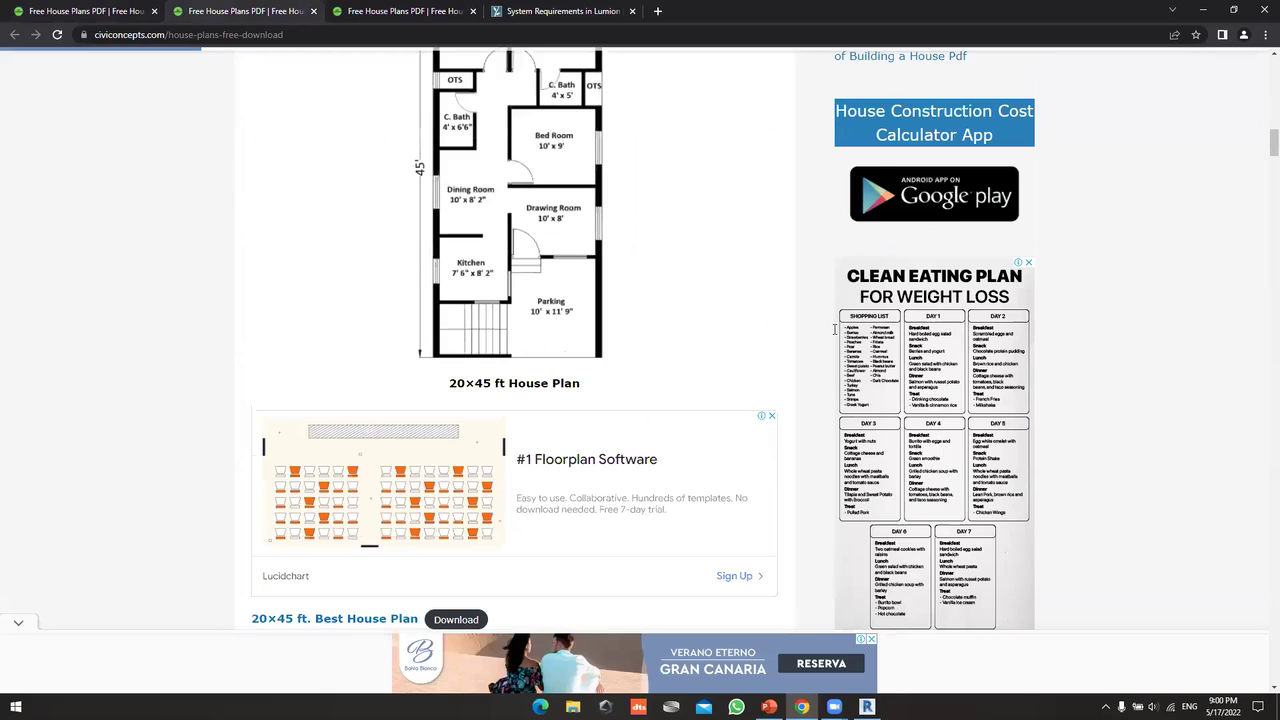
scroll(952, 445, up, 15)
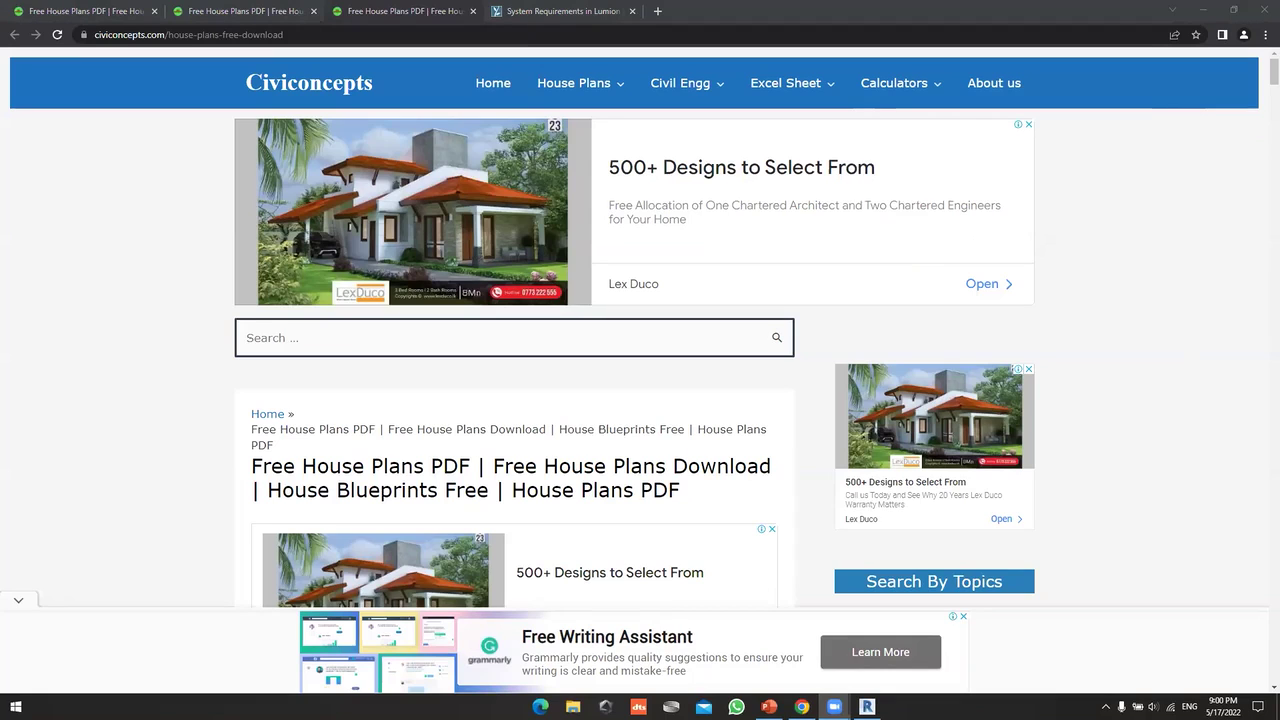
key(alt+Tab)
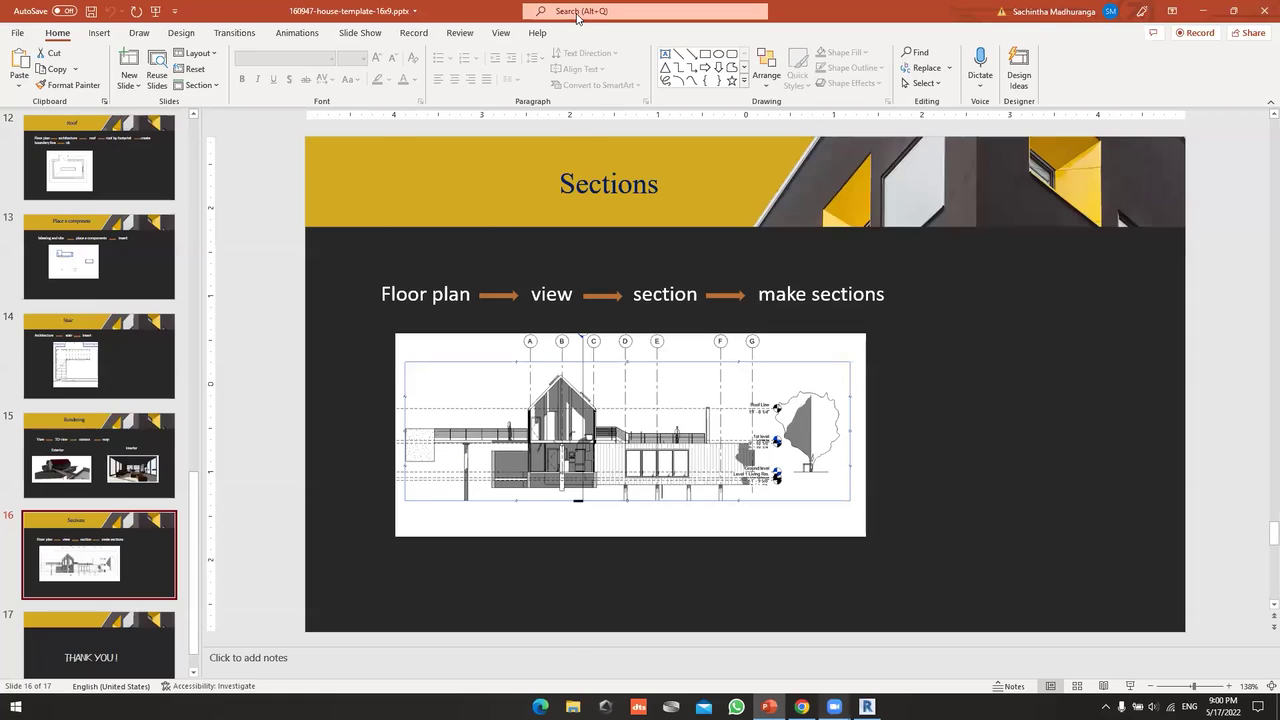
key(alt+Tab)
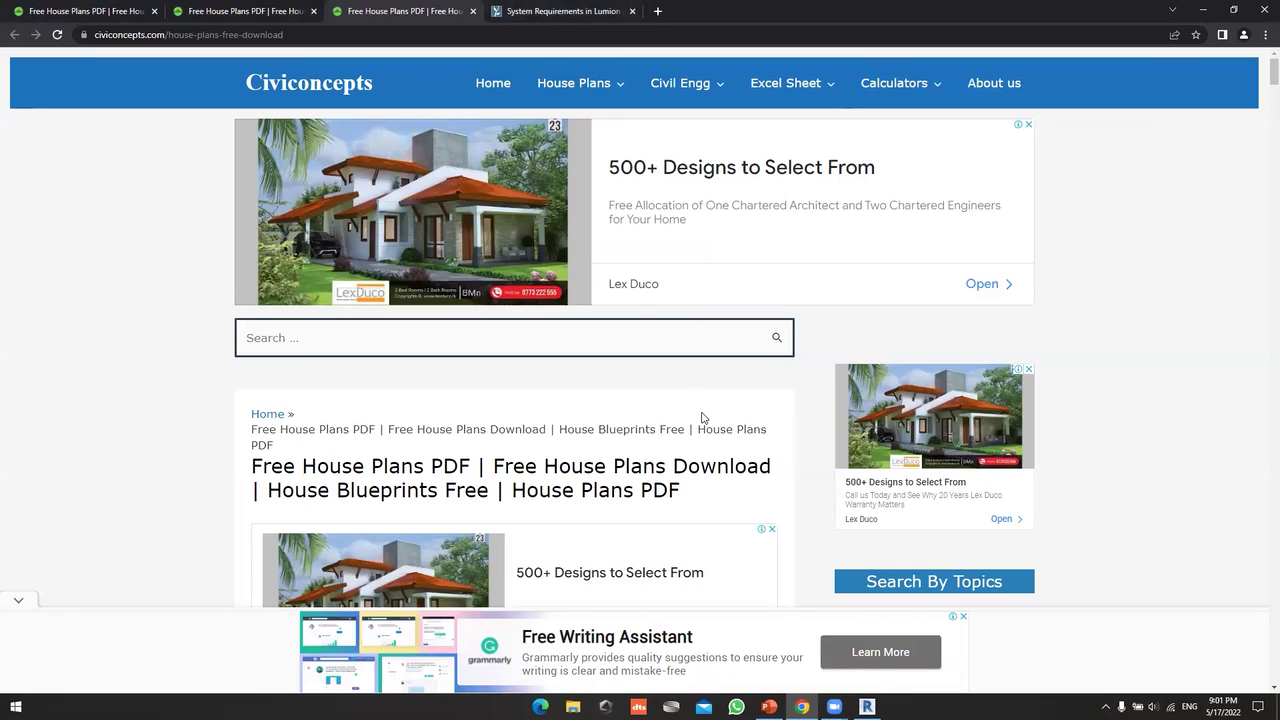
- Switch to Revit's From Yard 3D view of the sample house
key(alt+Tab)
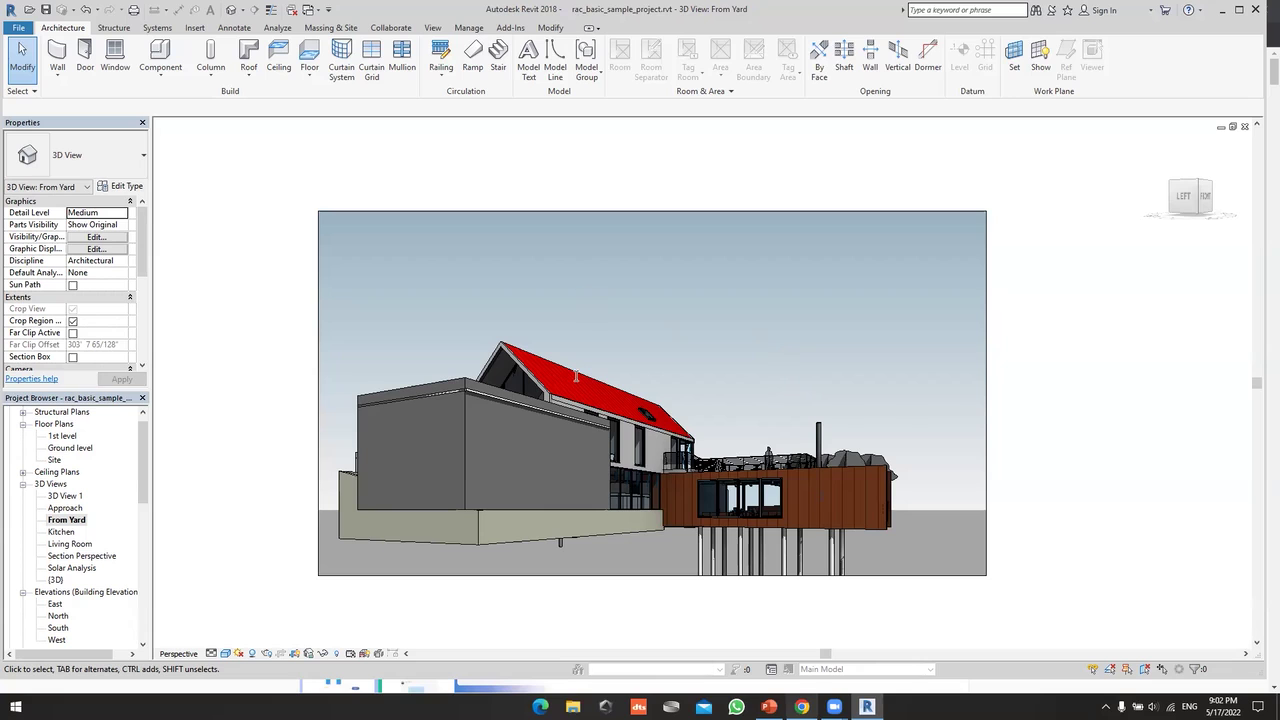
- Switch to Chrome and show the System Requirements in Lumion tab
key(alt+Tab)
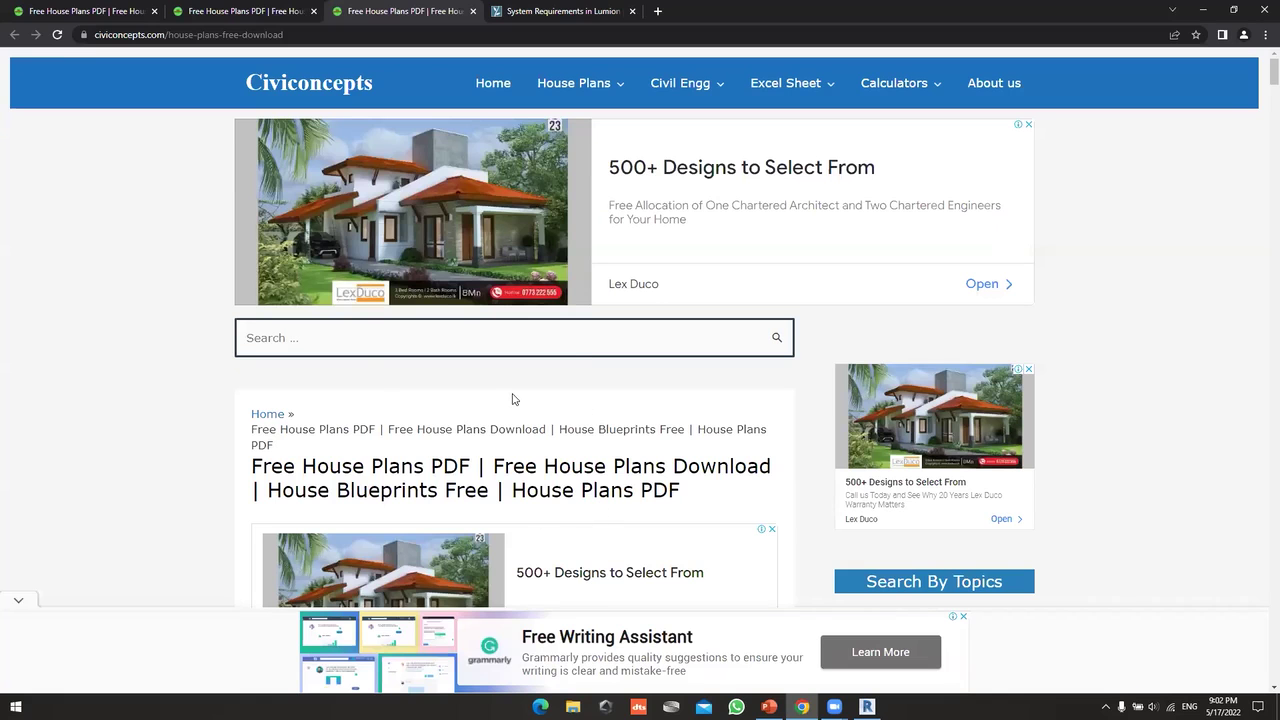
key(ctrl+Tab)
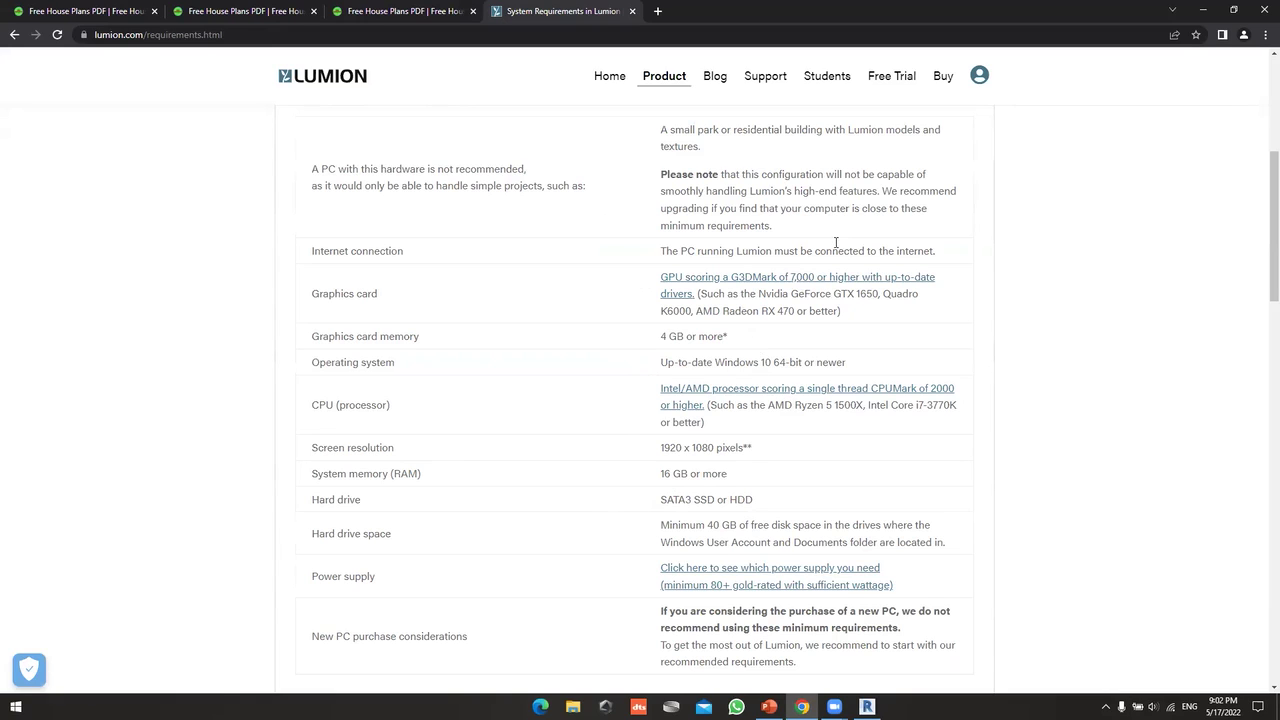
- Compare Lumion's recommended and minimum hardware requirements, then return to PowerPoint's Sections slide
scroll(725, 233, up, 1)
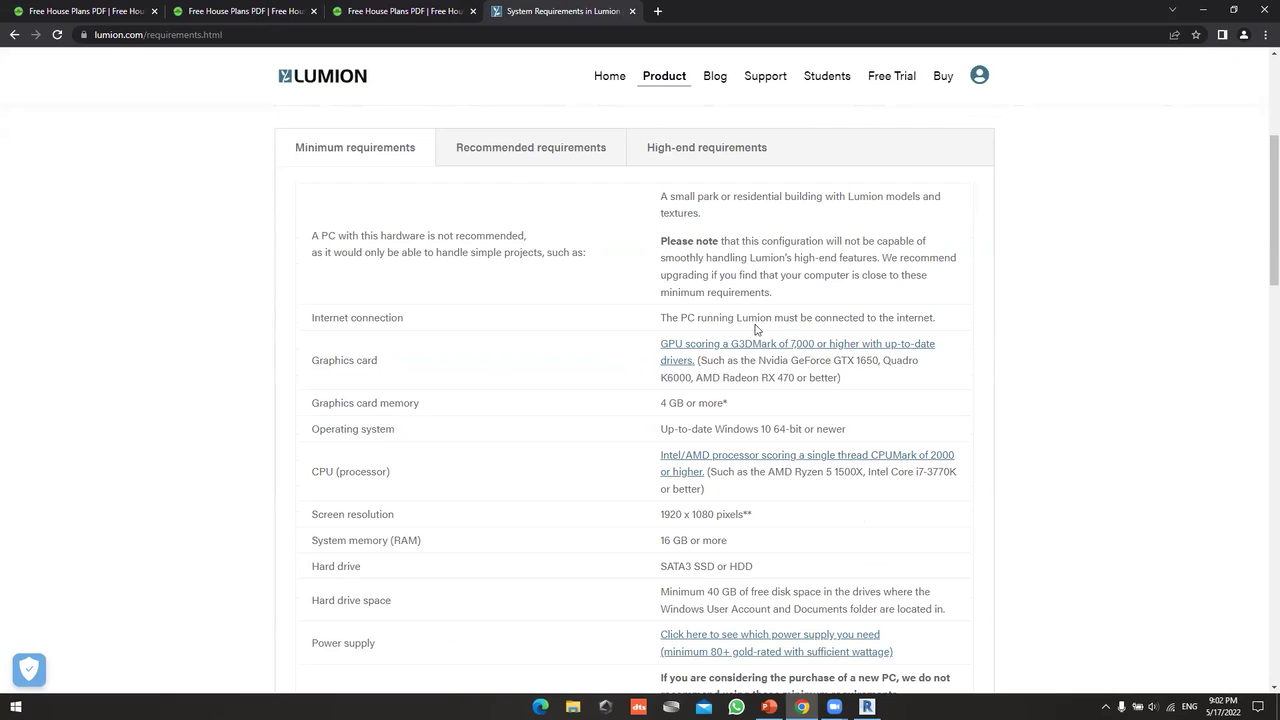
click(510, 155)
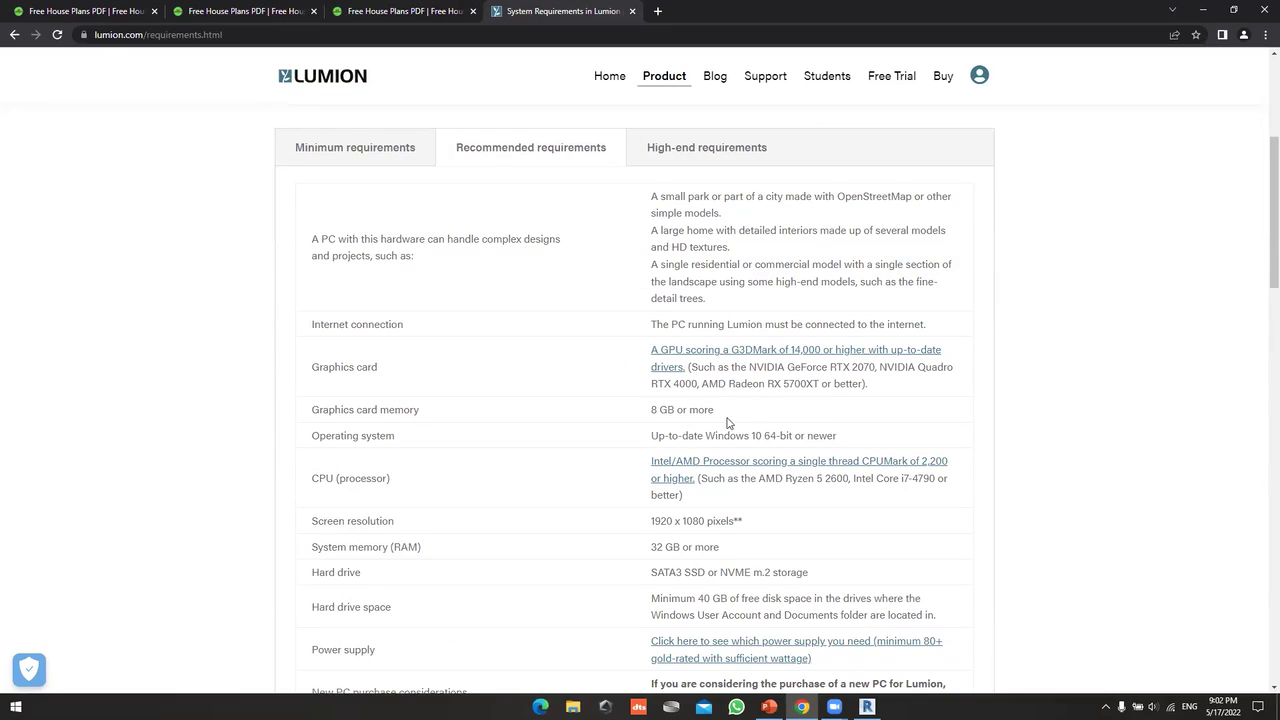
scroll(650, 250, down, 2)
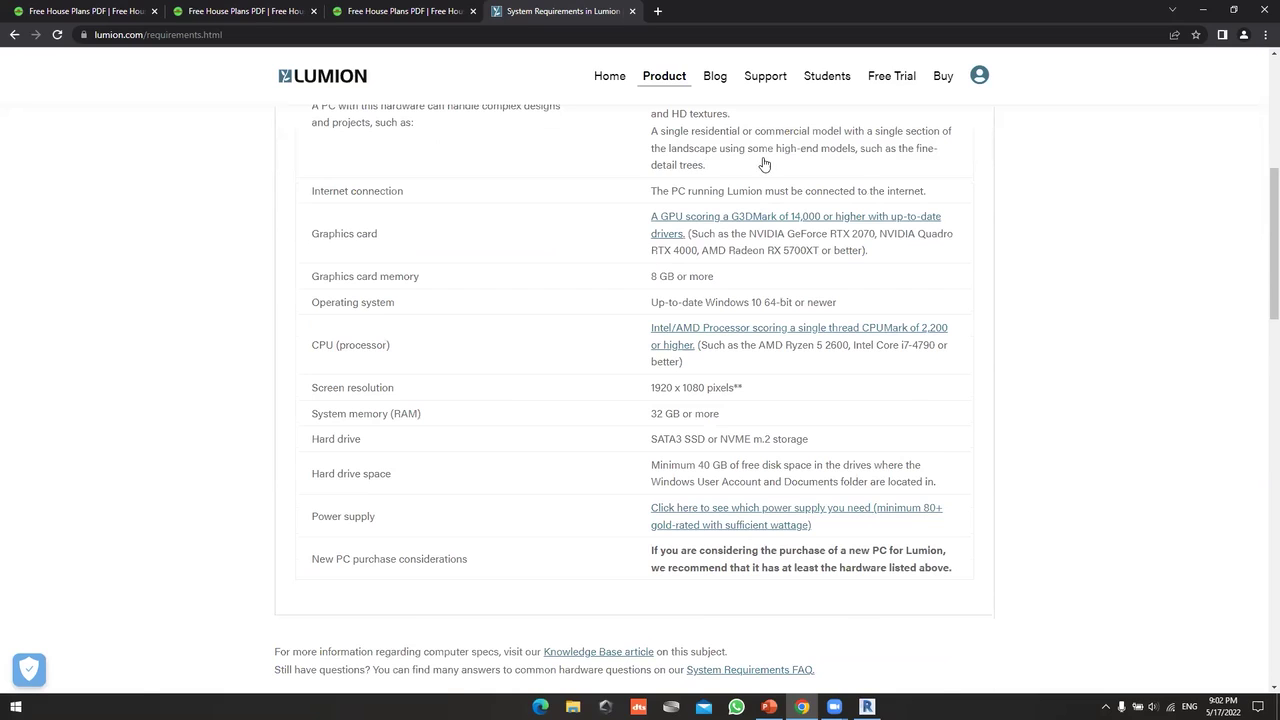
scroll(763, 166, up, 1)
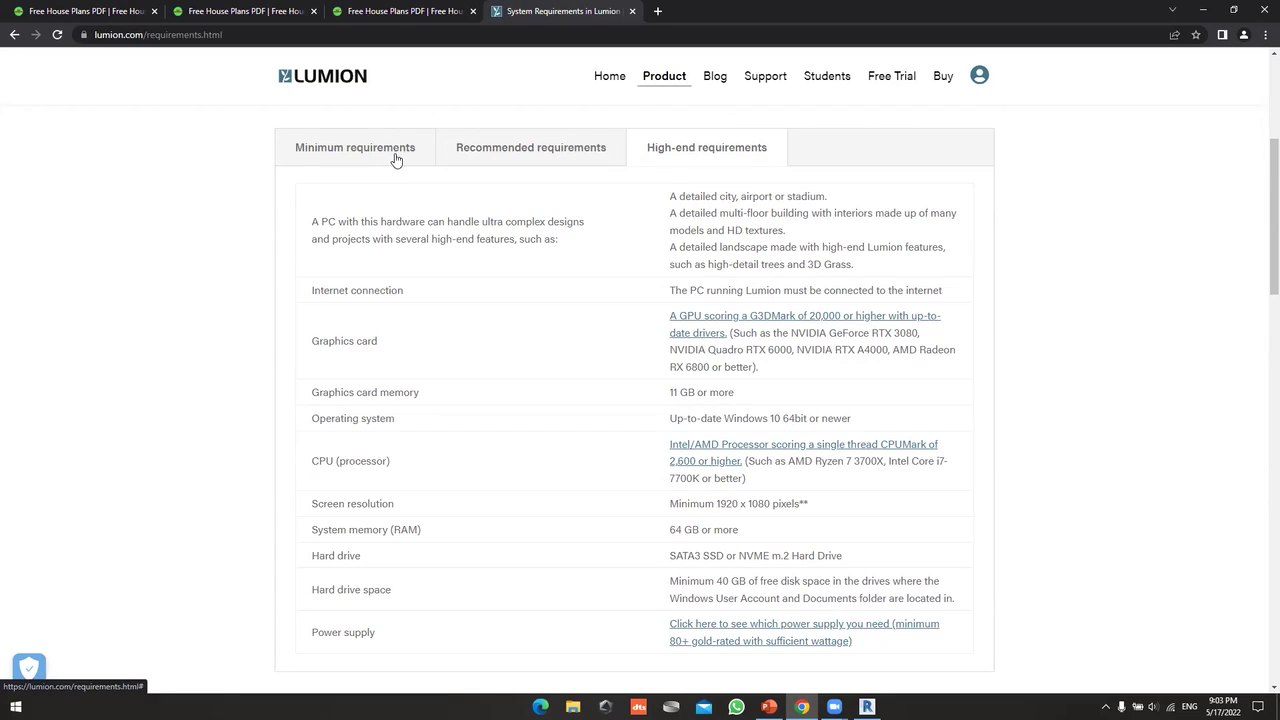
click(395, 158)
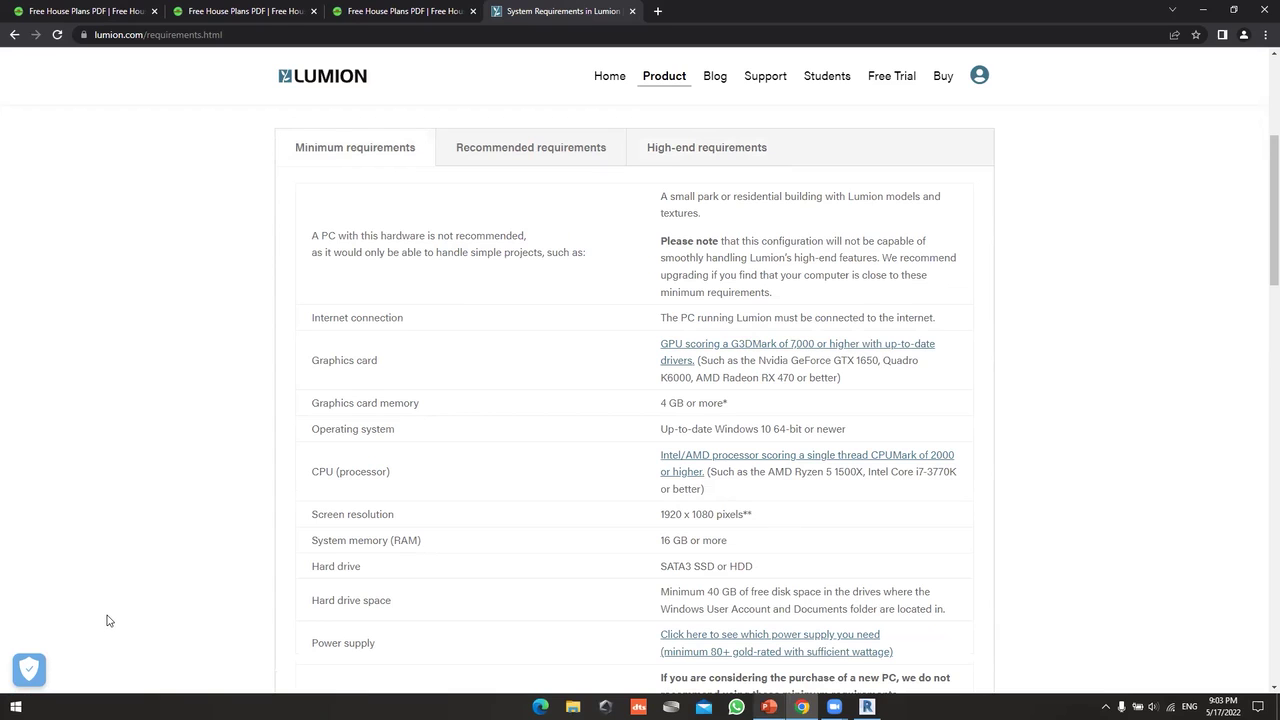
key(alt+Tab)
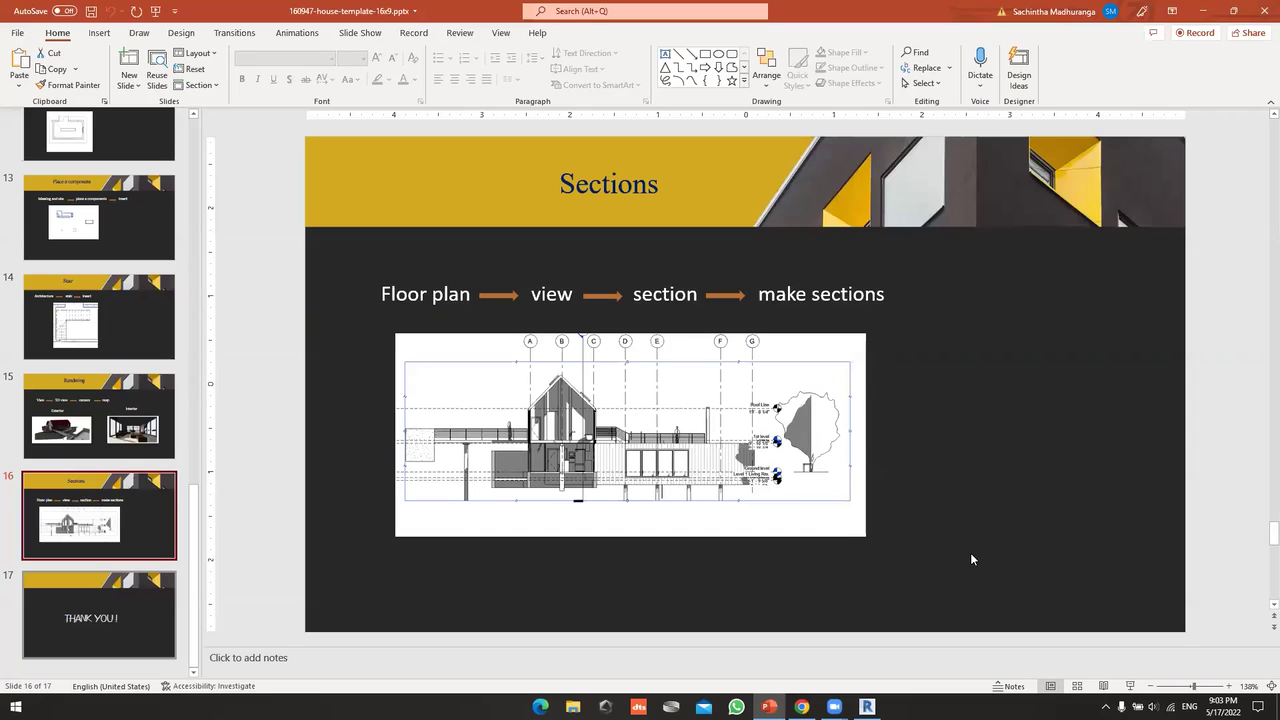